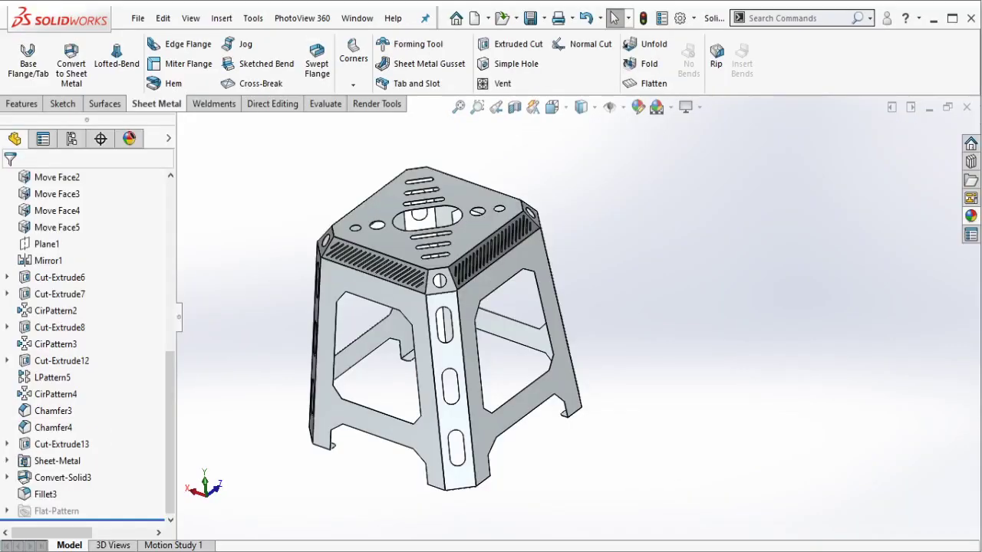
Inspect the stool model by unfolding it to its flat pattern and folding it back.
mouse_move(796, 469)
middle_down()
mouse_move(627, 291)
mouse_move(653, 221)
mouse_move(680, 62)
mouse_move(687, 107)
mouse_move(587, 162)
mouse_move(471, 107)
mouse_move(521, 163)
middle_up()
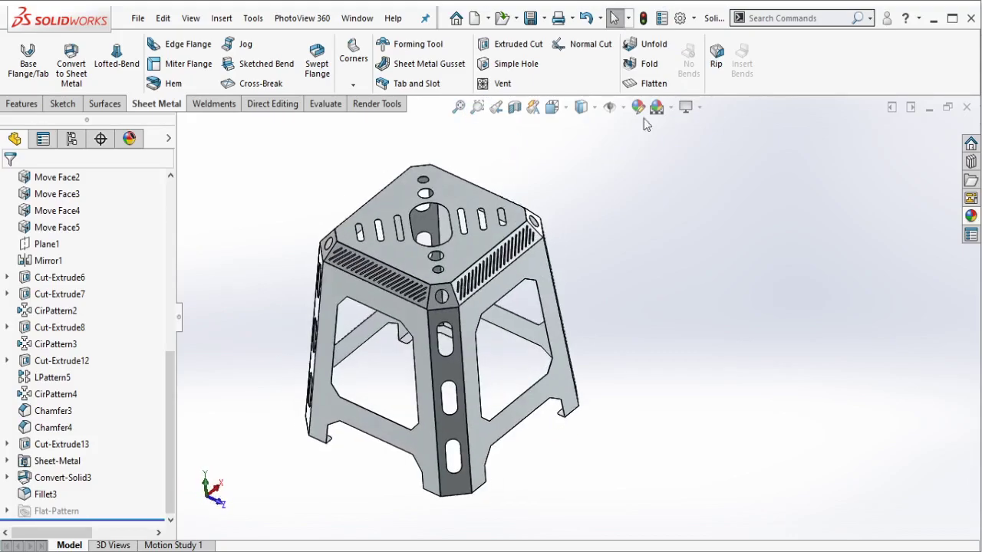
click(656, 84)
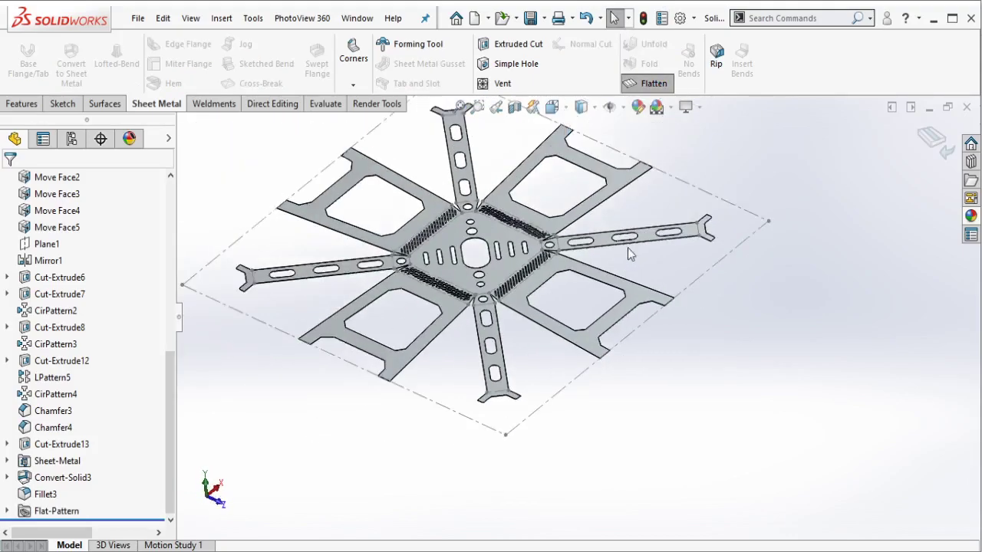
scroll(539, 257, down, 5)
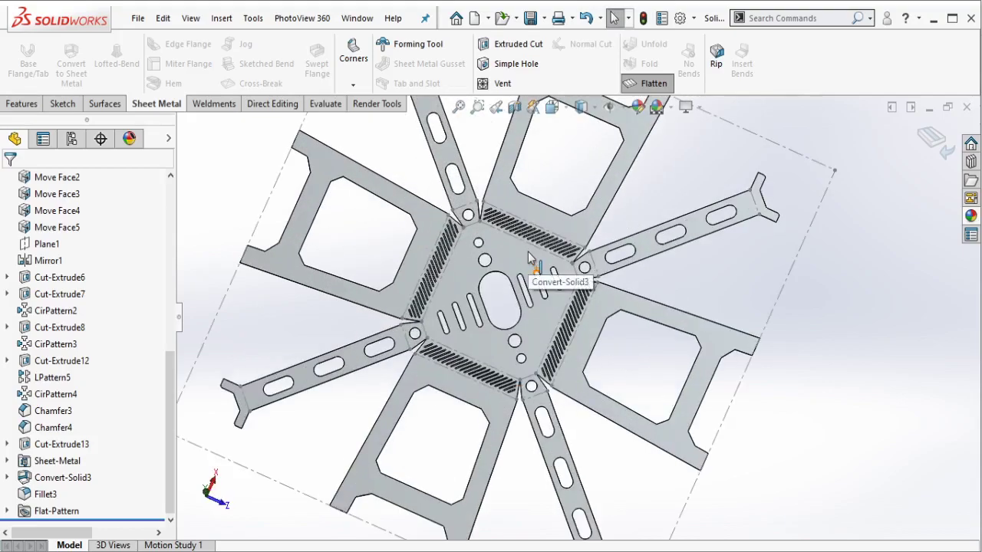
click(533, 261)
click(656, 207)
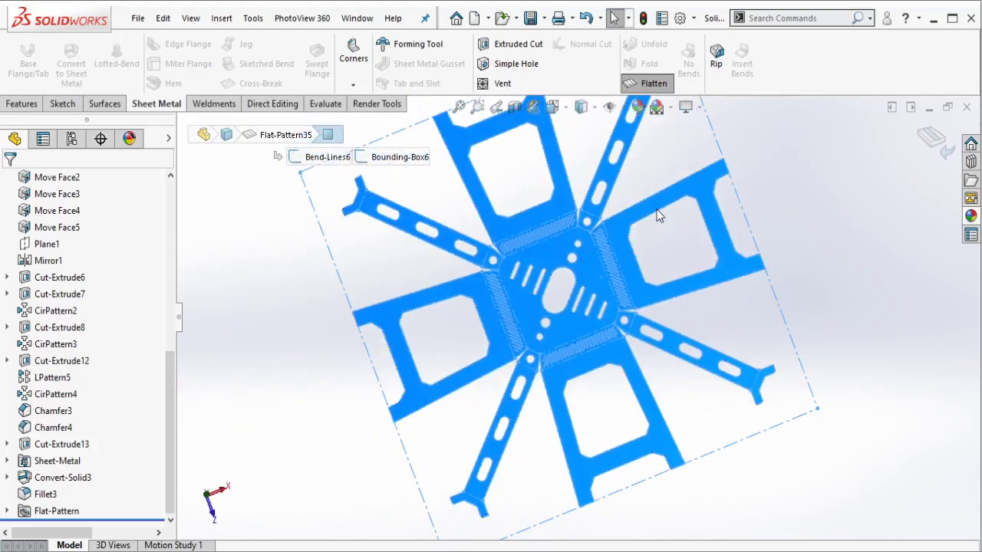
mouse_move(678, 288)
middle_down()
mouse_move(793, 237)
mouse_move(696, 201)
middle_up()
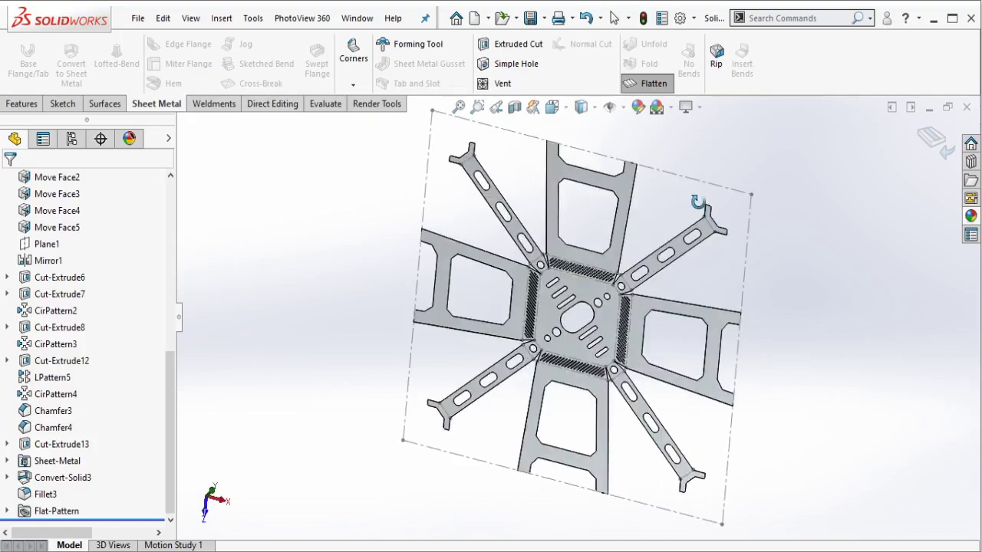
click(650, 83)
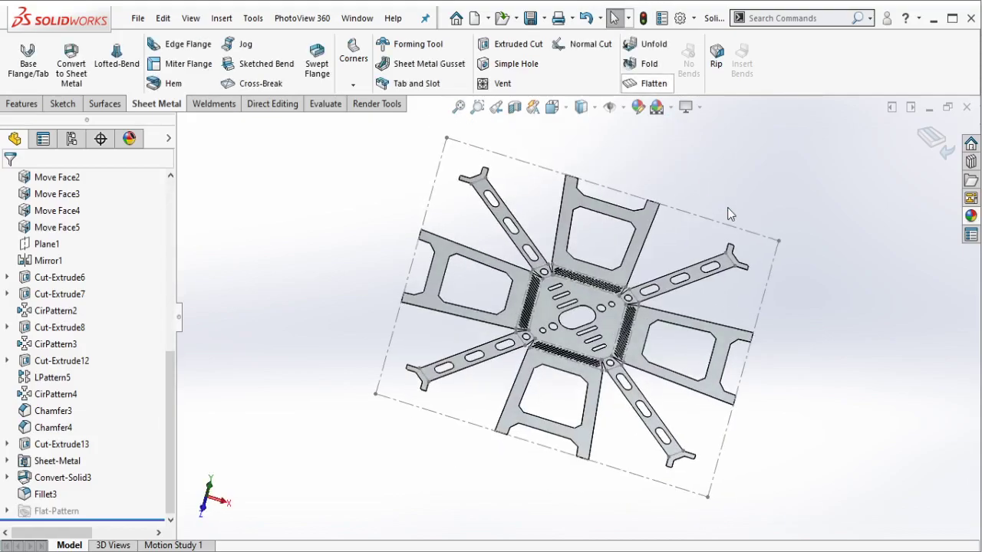
mouse_move(650, 265)
middle_down()
mouse_move(640, 411)
mouse_move(584, 454)
middle_up()
text(<< we will designing this sheetmetal comp)
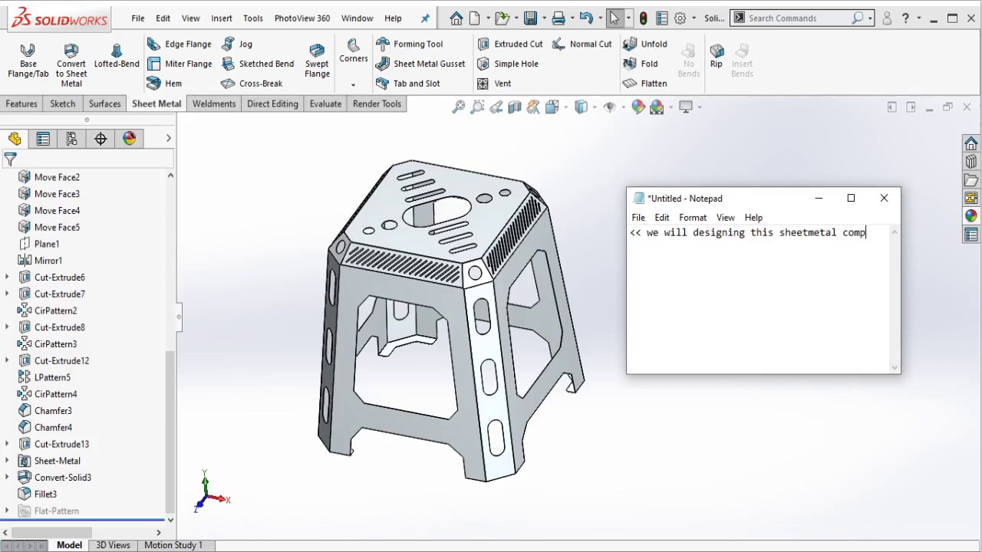
Add a line to the intro note, then erase all the note text and minimize Notepad.
text(onent in Solidworks)
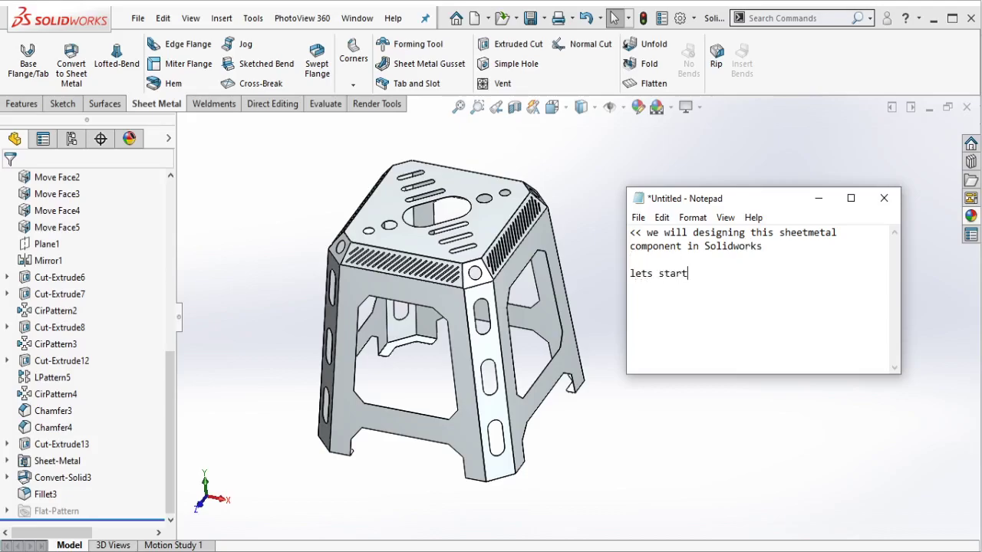
key(ctrl+a)
key(BackSpace)
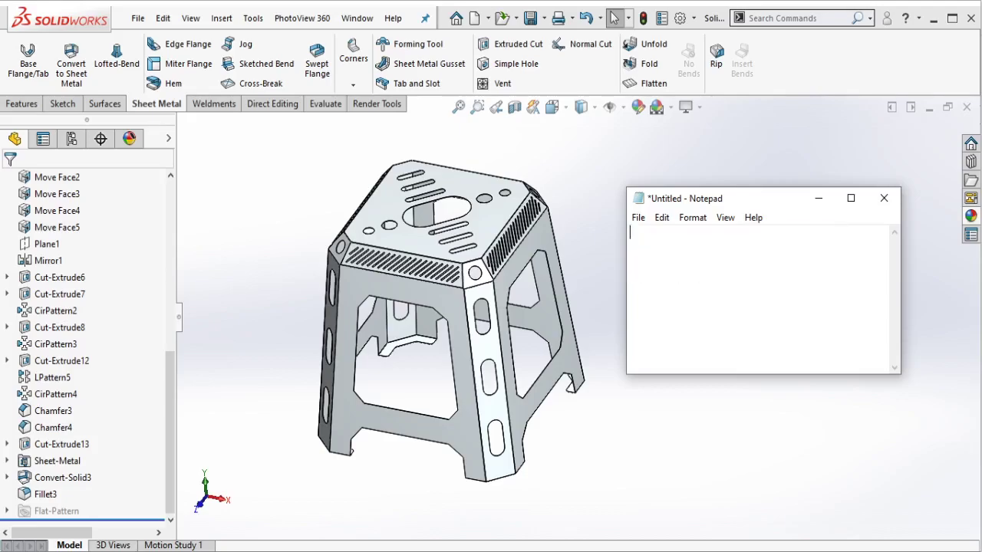
click(818, 198)
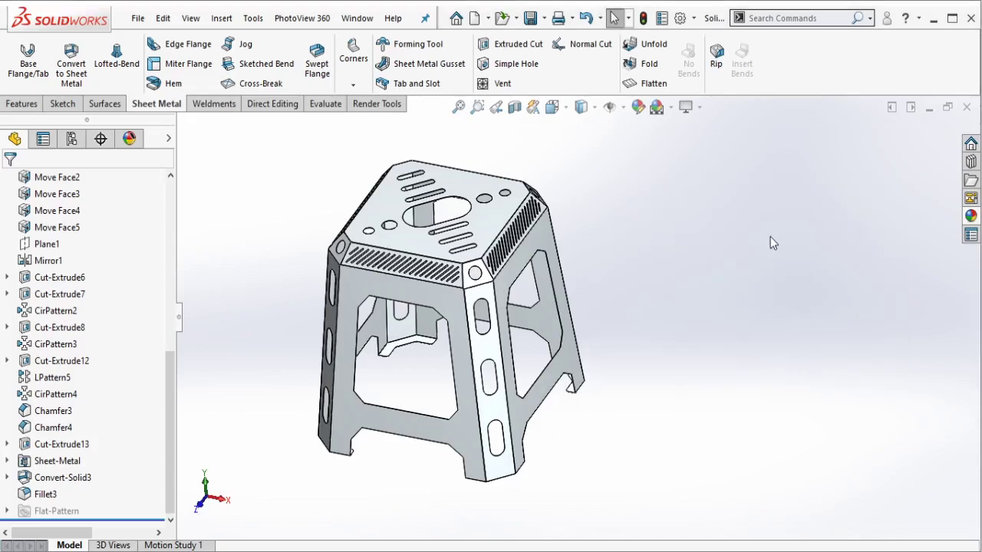
Create a new blank part, Part2, and tile it vertically beside the stool file.
click(475, 17)
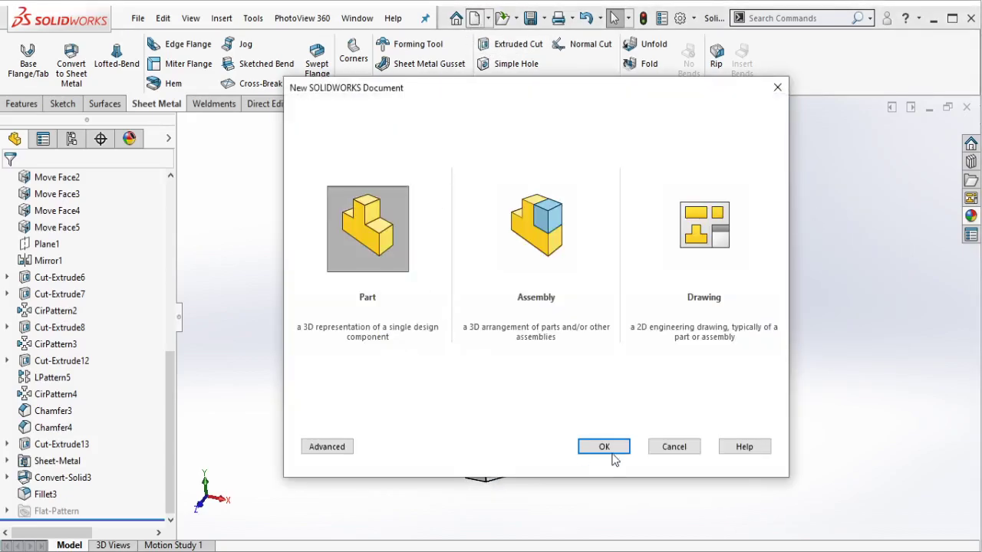
click(612, 449)
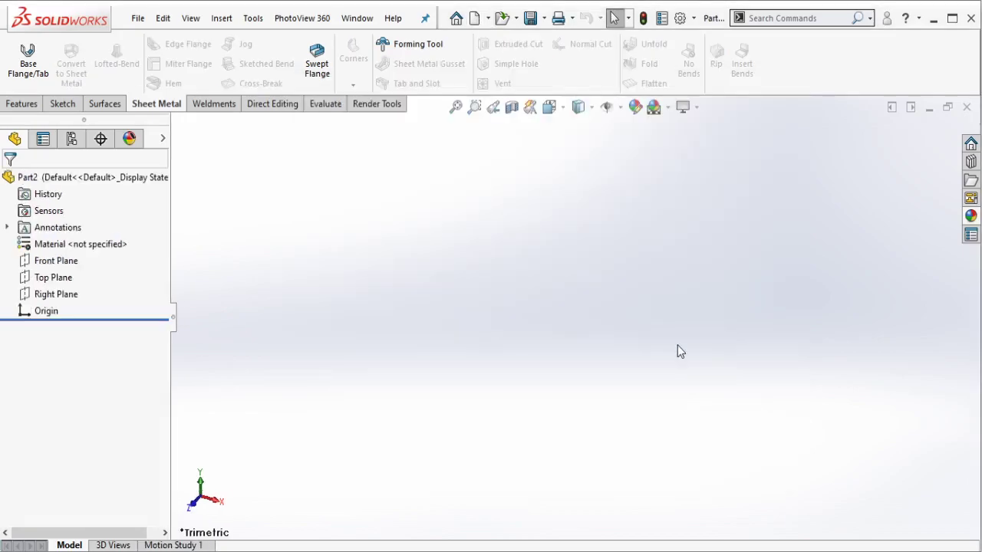
click(357, 18)
click(384, 114)
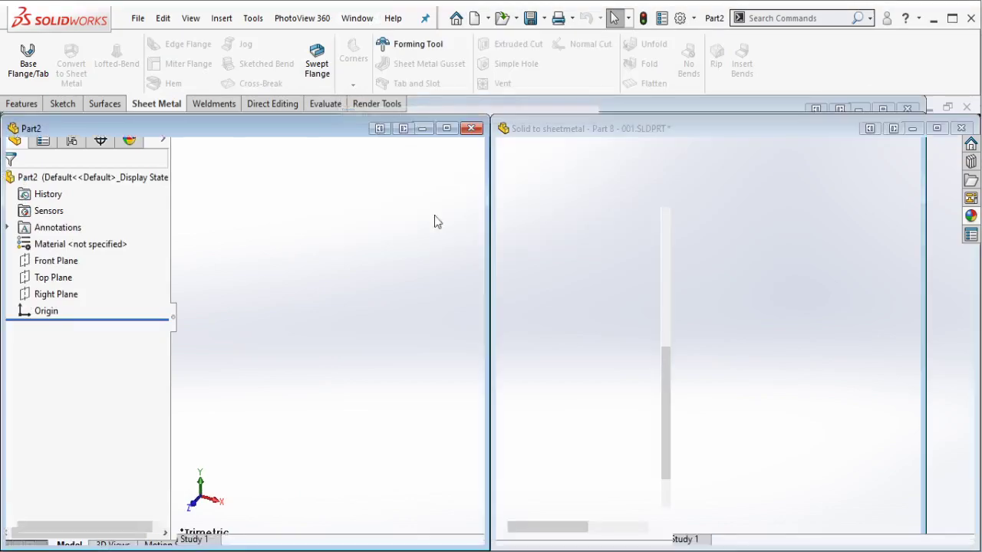
click(867, 282)
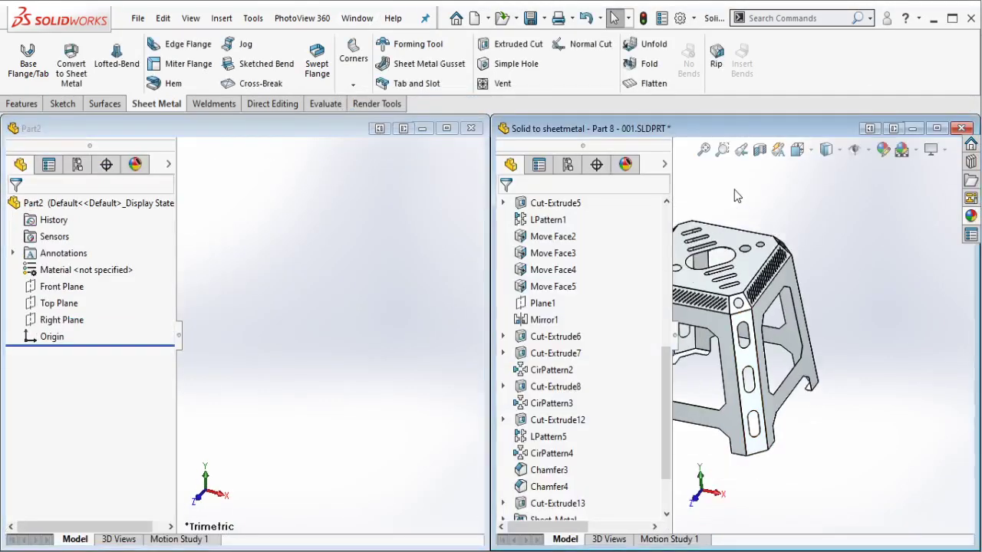
Roll the stool's feature history back to just after Boss-Extrude3.
drag(667, 418, 667, 446)
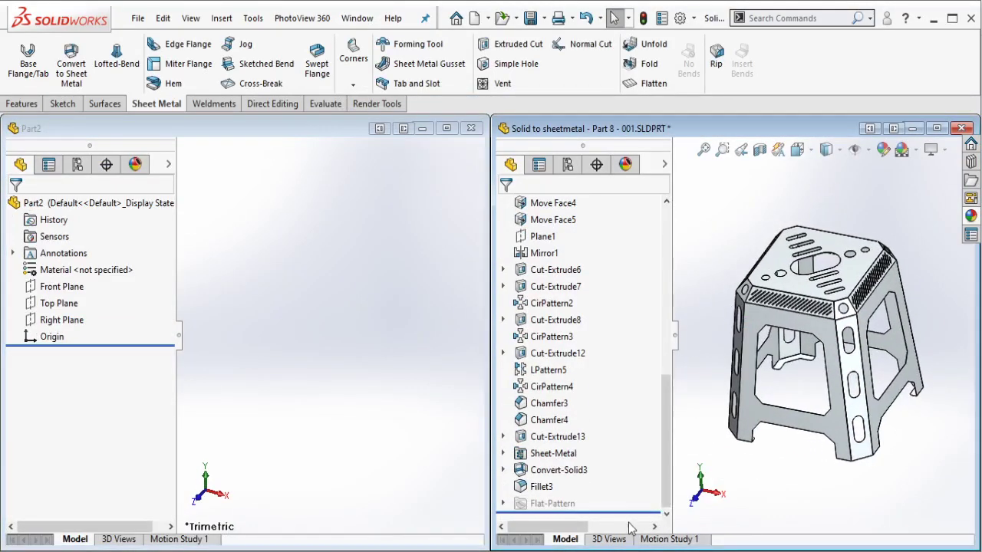
drag(620, 510, 587, 303)
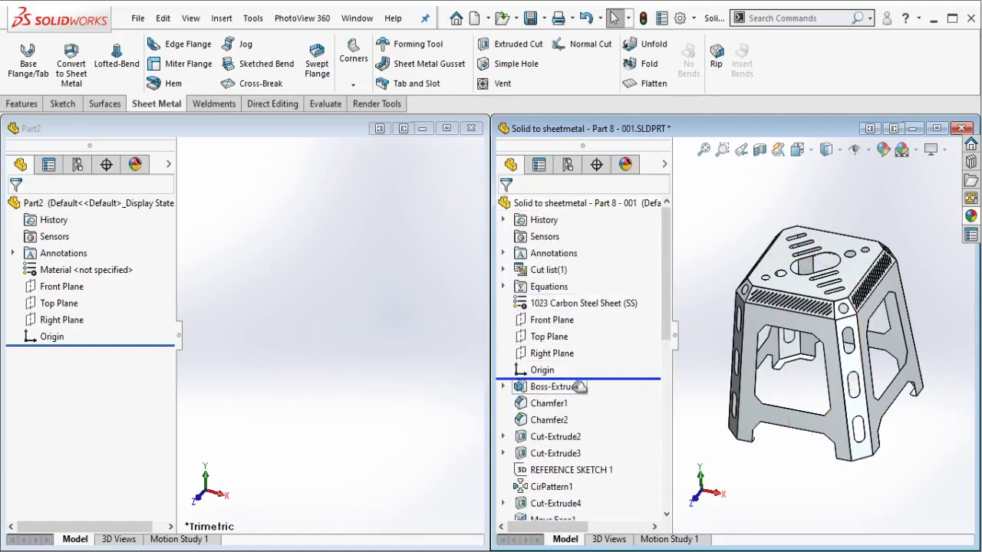
drag(563, 380, 591, 394)
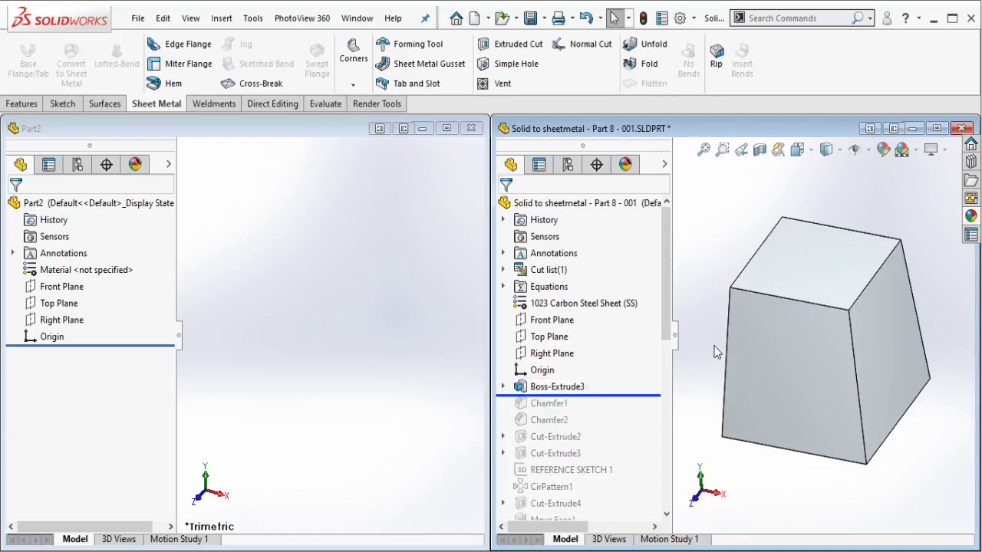
Show the tapered base block's 1000 by 800 dimensions, then return to Part2.
click(802, 256)
scroll(857, 374, down, 2)
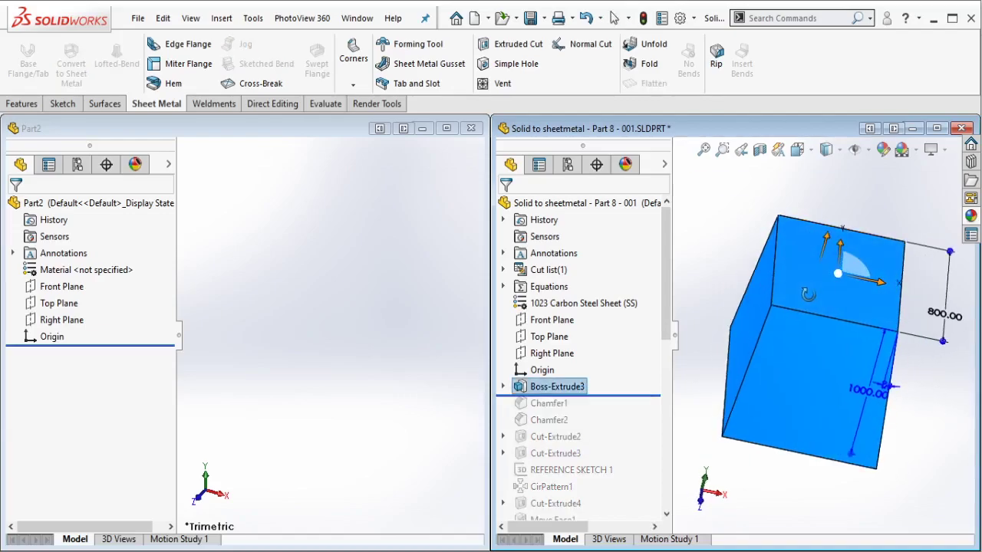
scroll(854, 372, down, 2)
scroll(887, 394, down, 3)
scroll(913, 359, down, 1)
scroll(911, 359, up, 1)
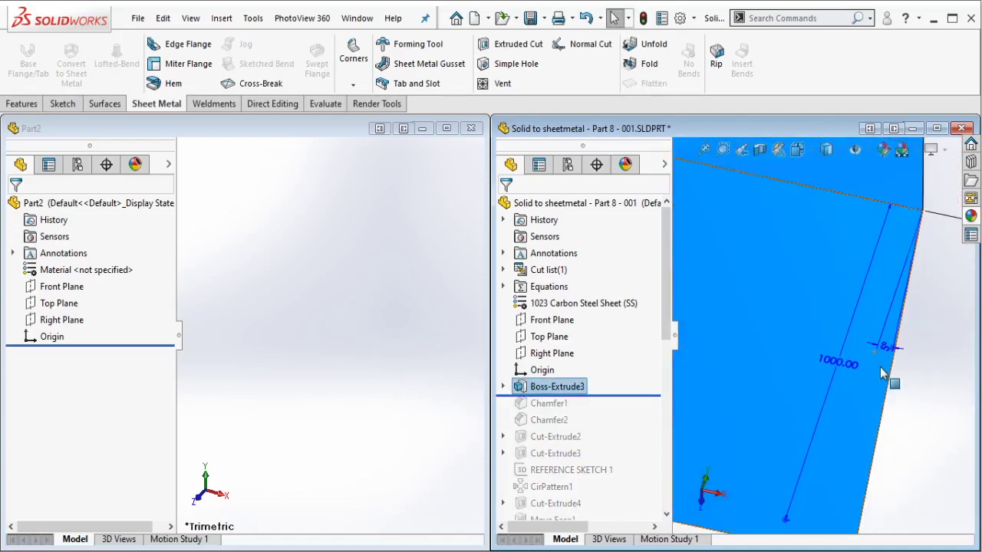
scroll(874, 345, up, 2)
scroll(759, 230, up, 3)
scroll(735, 219, up, 1)
ctrl+middle_drag(735, 219, 757, 254)
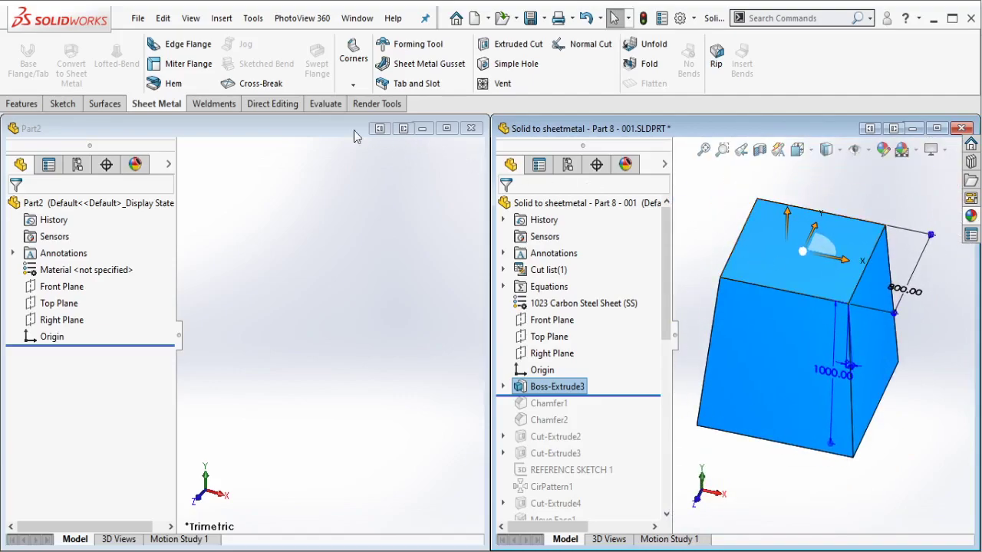
click(307, 124)
Sketch a centre rectangle at the origin on the Top plane.
click(59, 303)
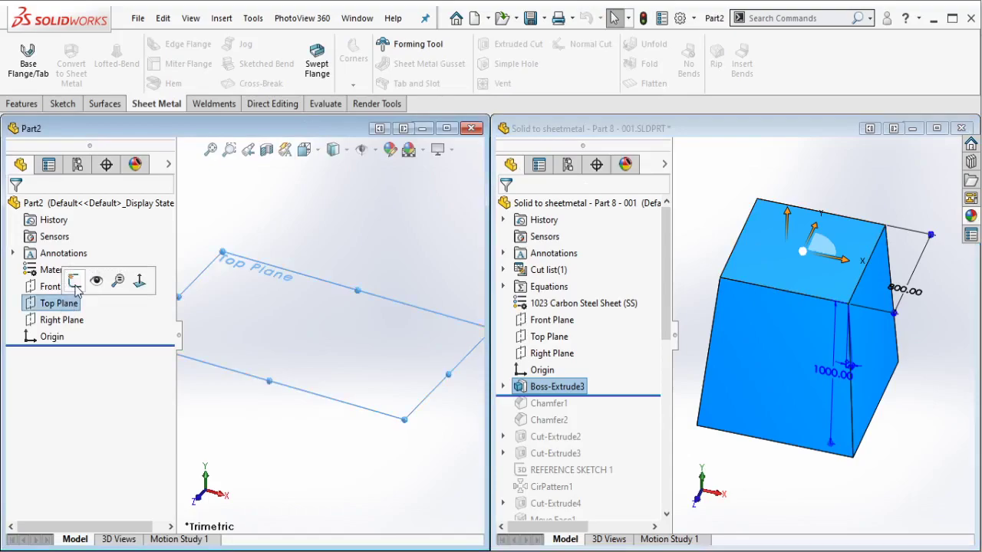
click(74, 278)
click(109, 63)
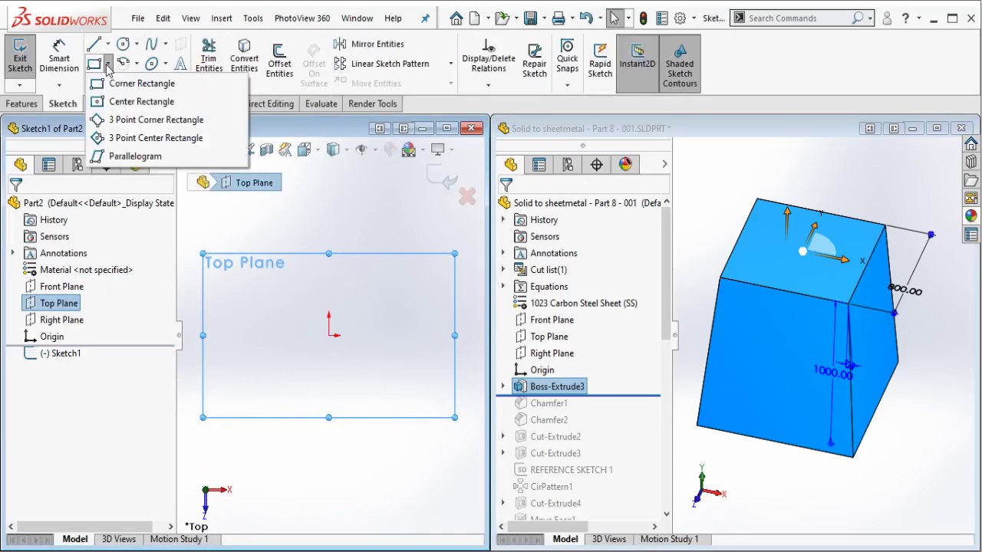
click(328, 336)
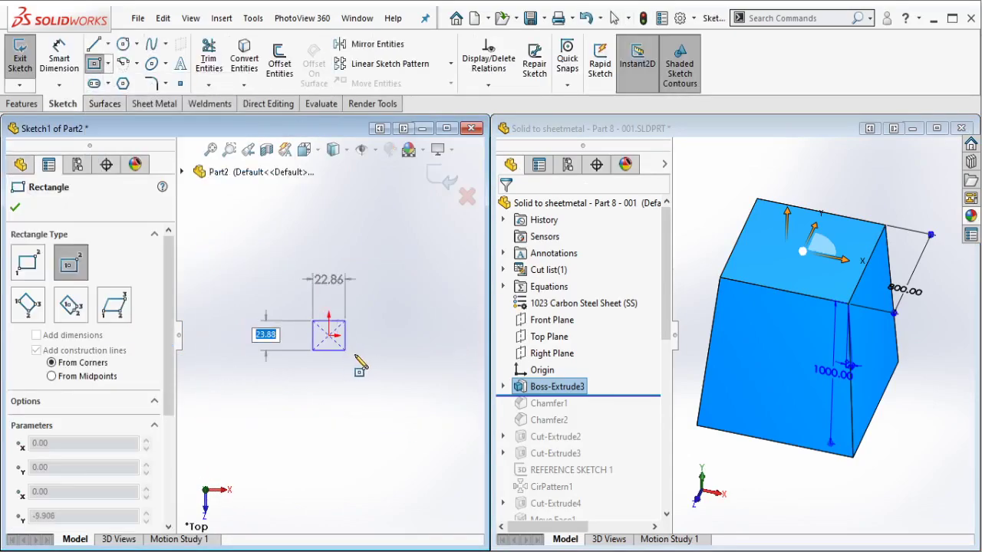
click(375, 354)
key(Escape)
Dimension the rectangle's width to 800.
click(59, 59)
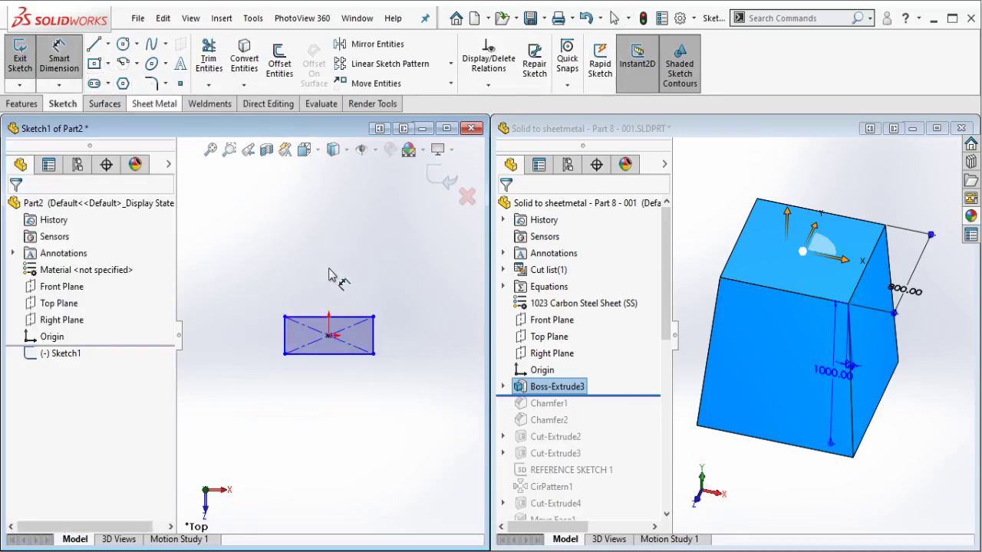
click(346, 302)
click(347, 296)
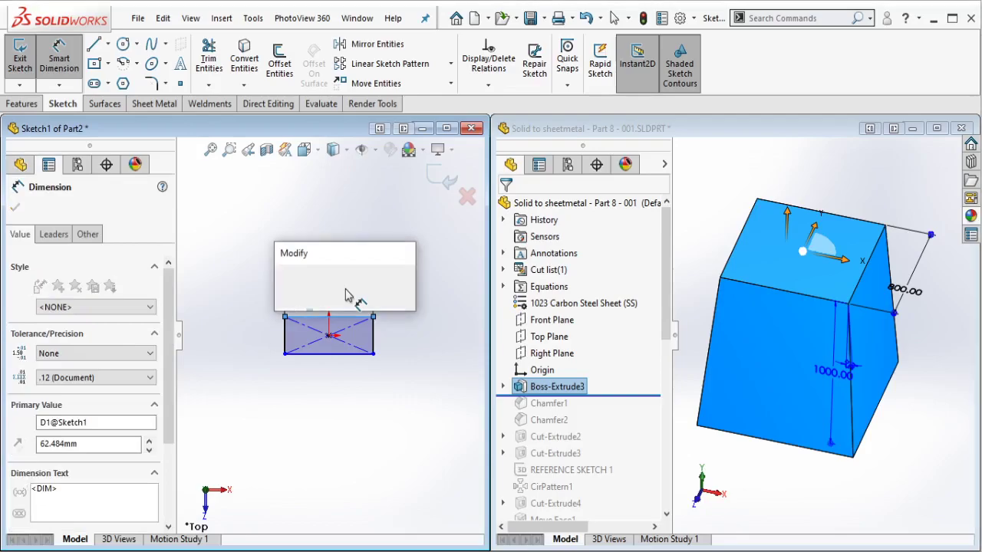
text(800)
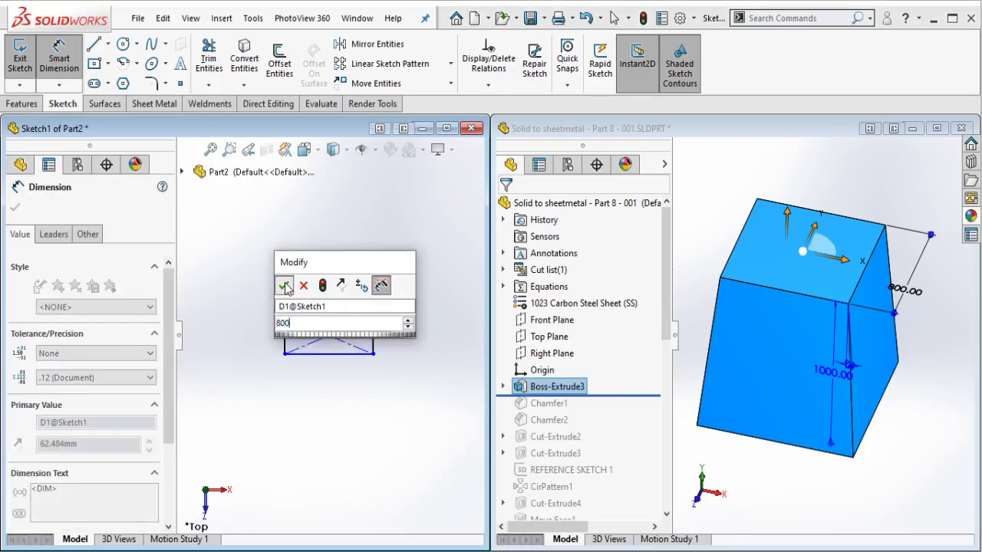
click(285, 287)
key(Escape)
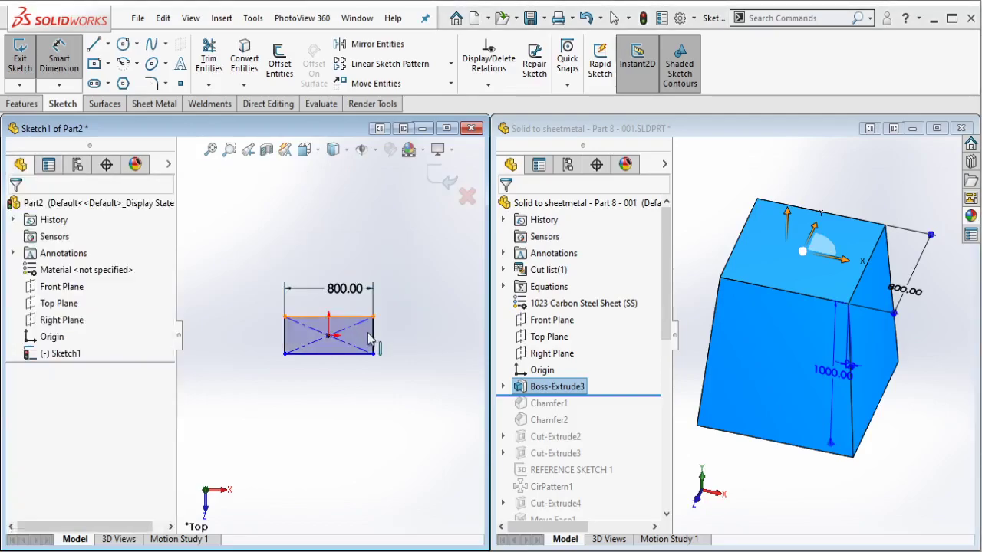
Make two adjacent rectangle sides equal so the sketch becomes an 800 square.
click(371, 337)
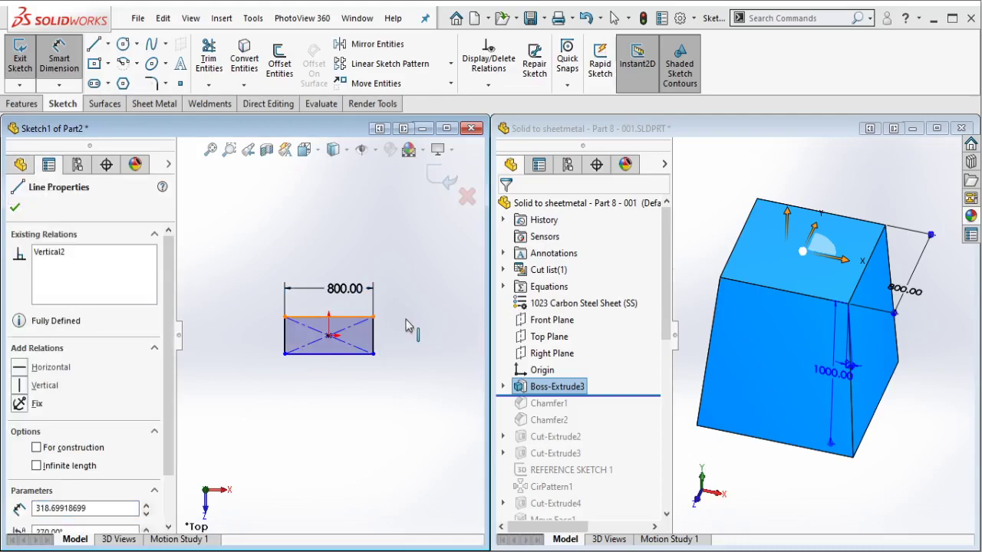
ctrl+click(373, 331)
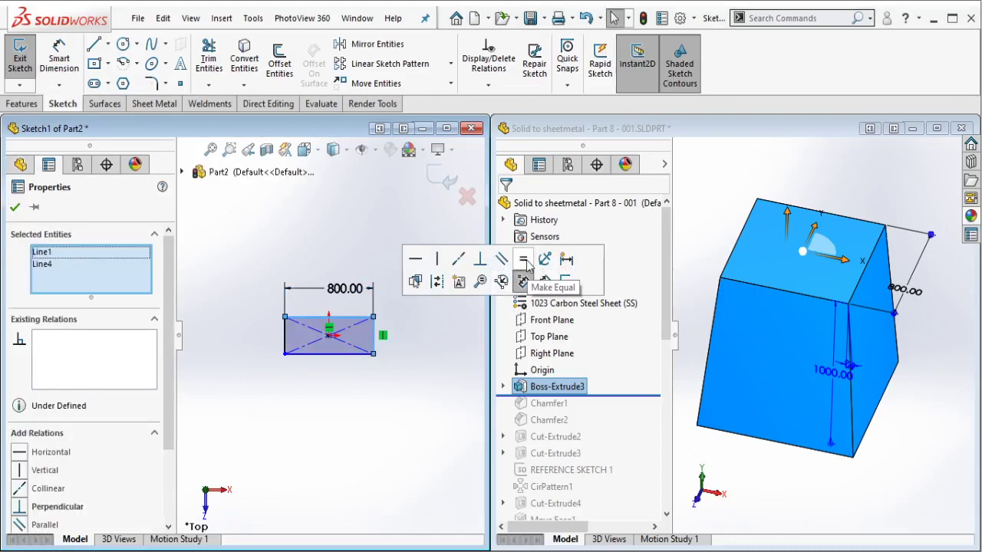
click(524, 261)
middle_drag(337, 261, 307, 206)
click(35, 105)
Extrude the square 1000 mm in reverse with a 5° outward draft as Boss-Extrude1.
click(25, 55)
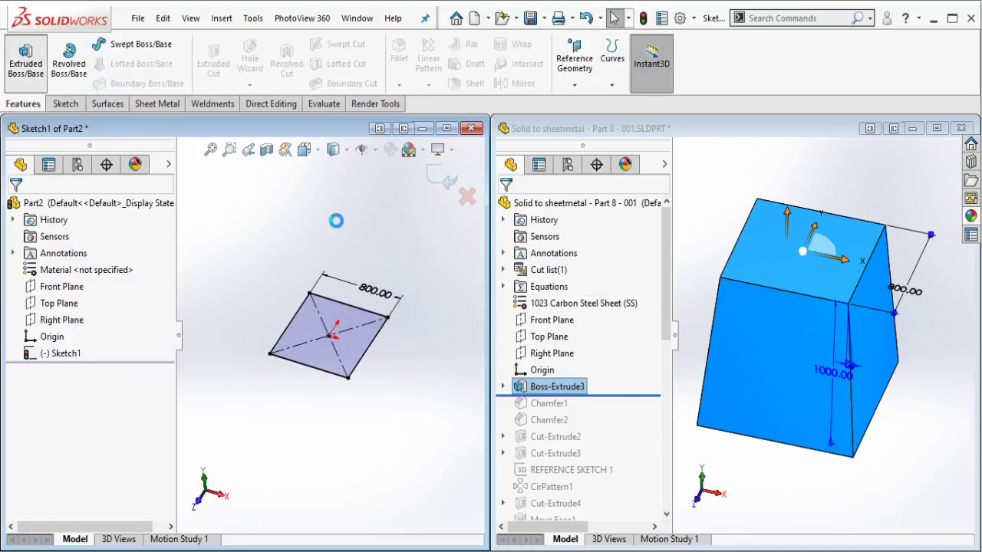
click(19, 298)
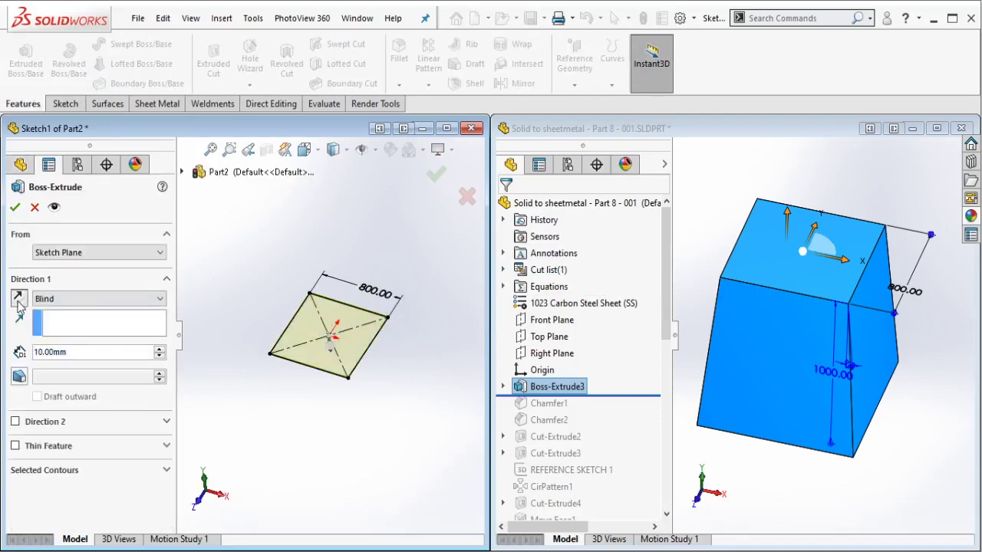
text(1)
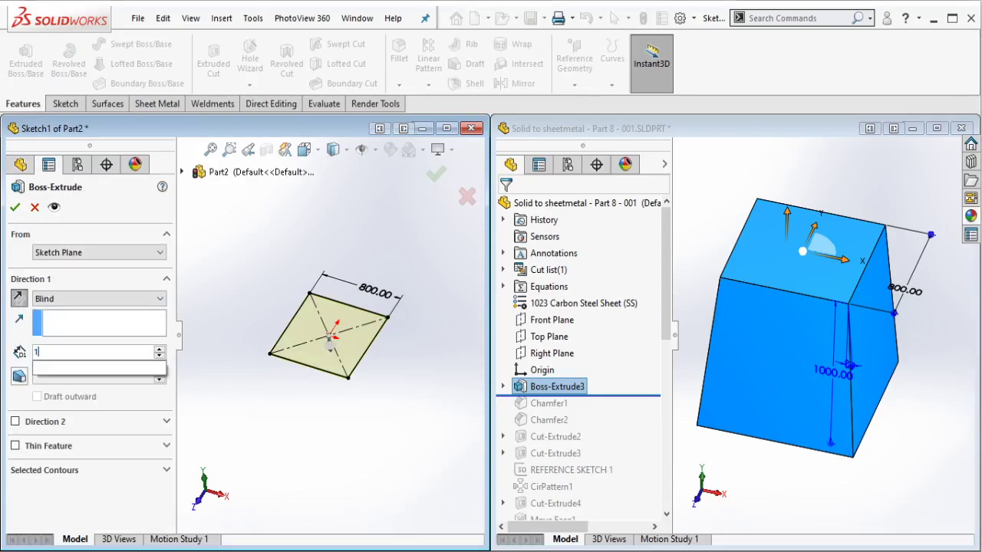
text(00)
key(Return)
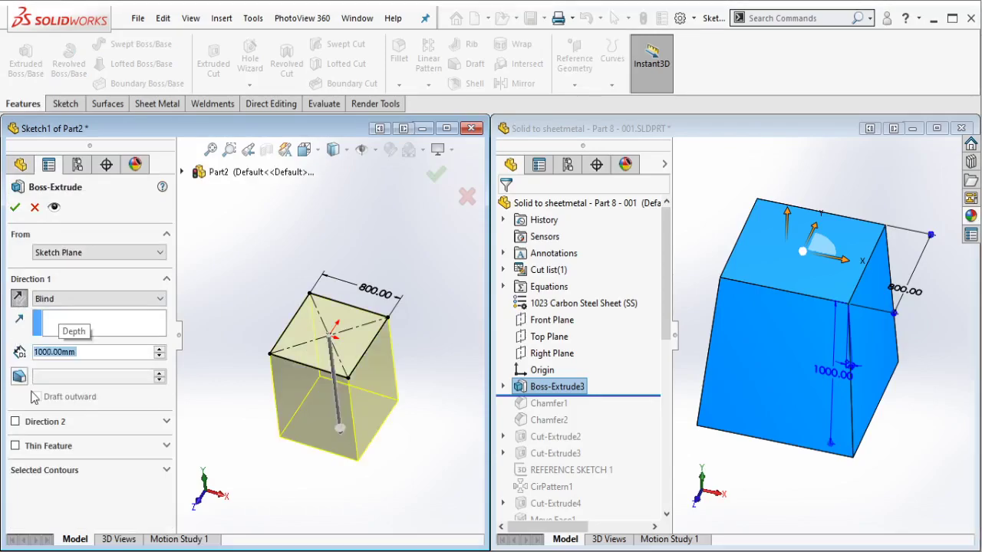
click(19, 376)
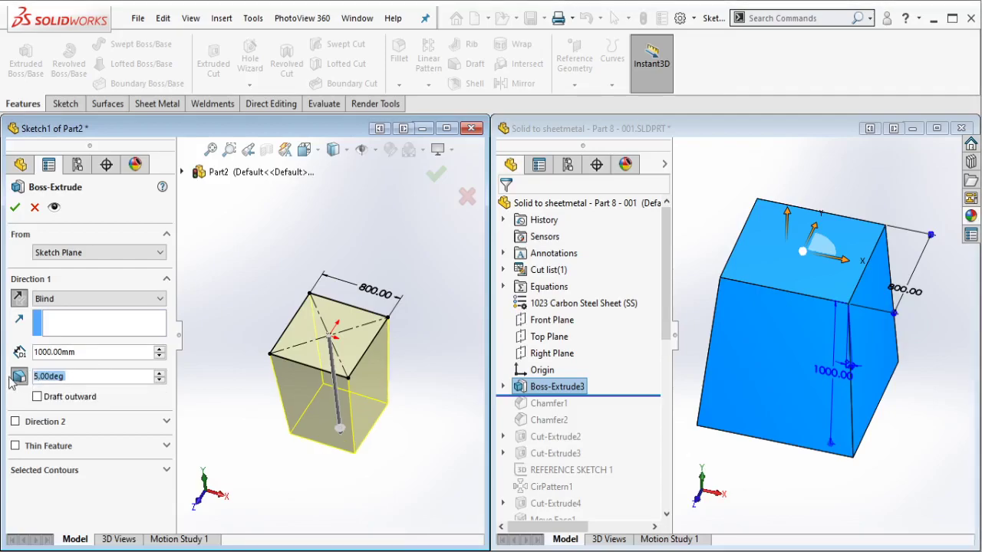
click(37, 396)
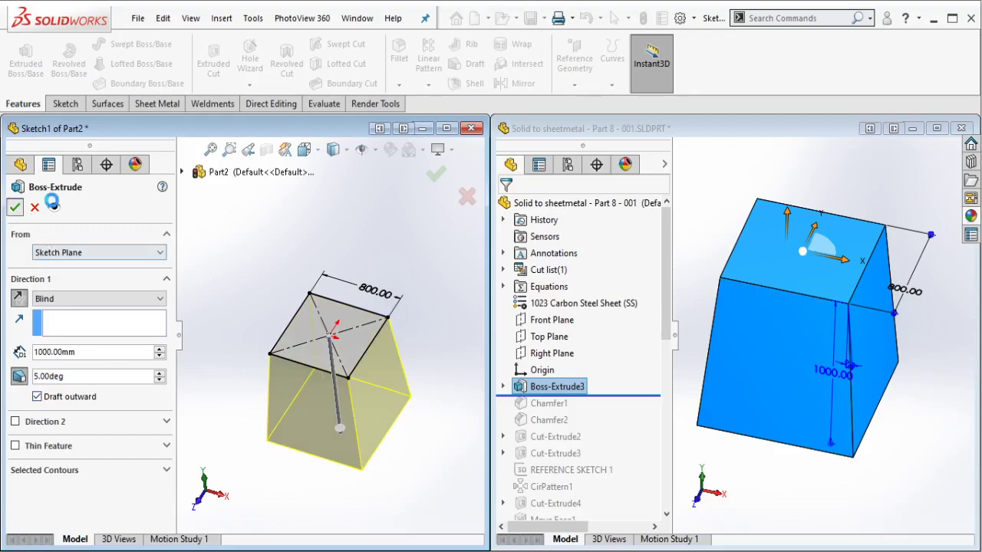
key(Return)
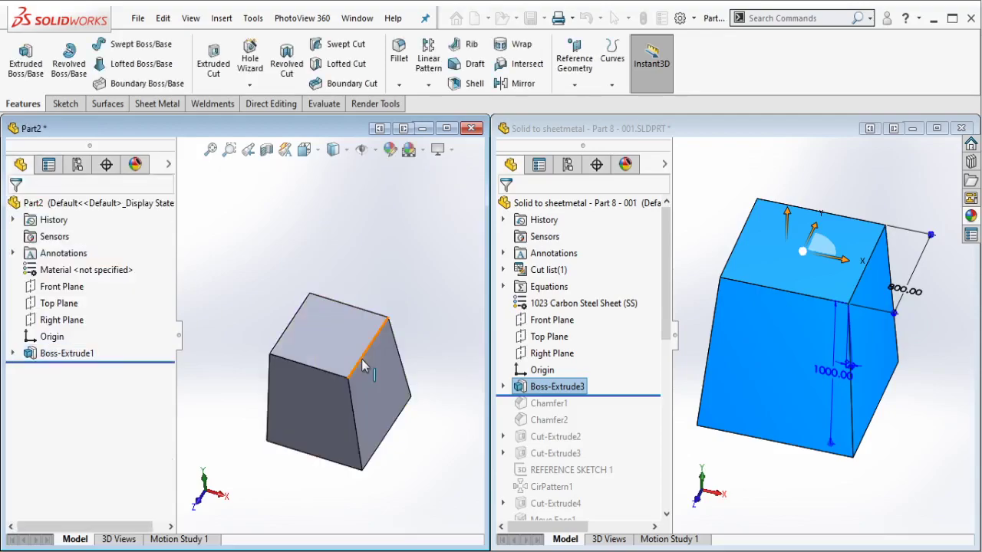
Roll the stool file to Chamfer1, inspect its 100 corner chamfers, and activate Part2.
scroll(361, 372, down, 3)
ctrl+middle_drag(355, 372, 371, 330)
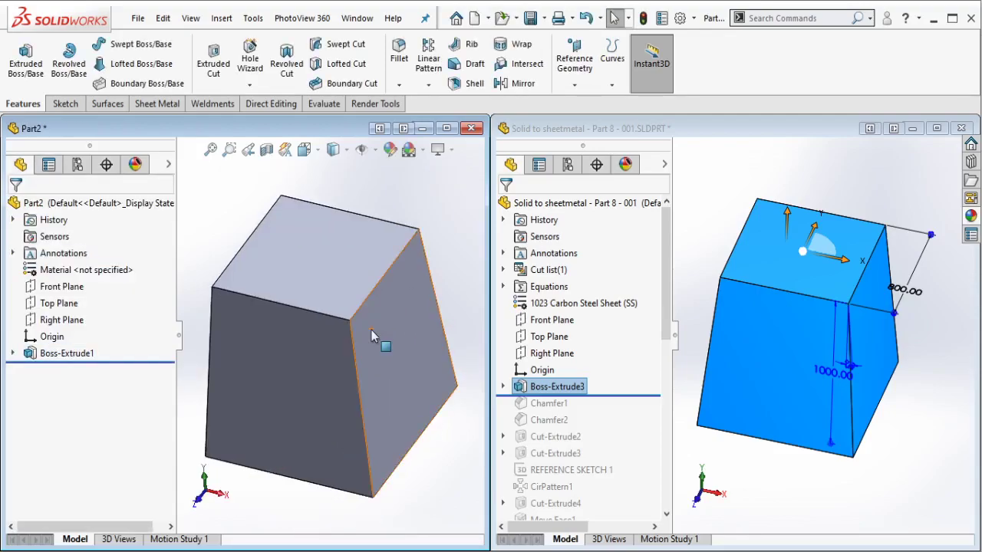
drag(642, 395, 602, 412)
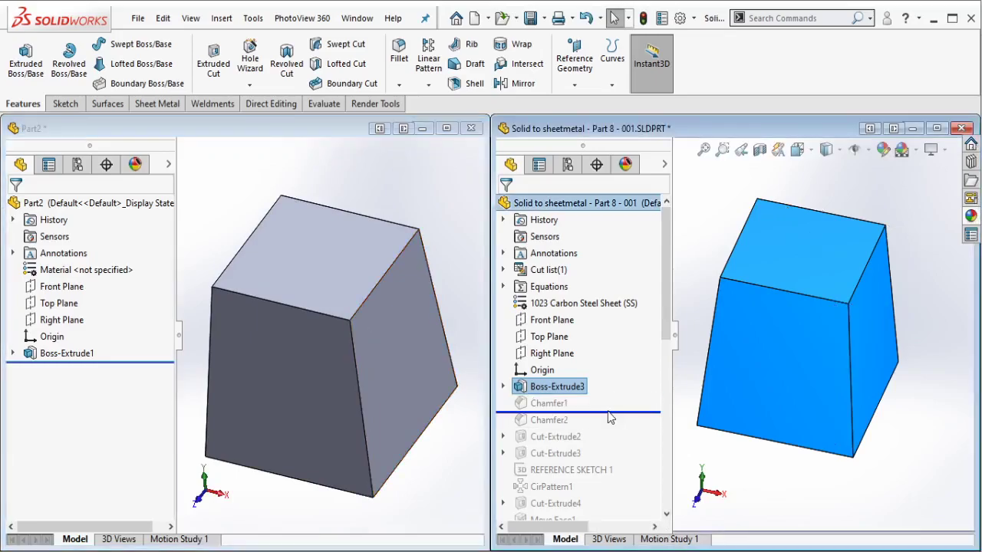
click(550, 404)
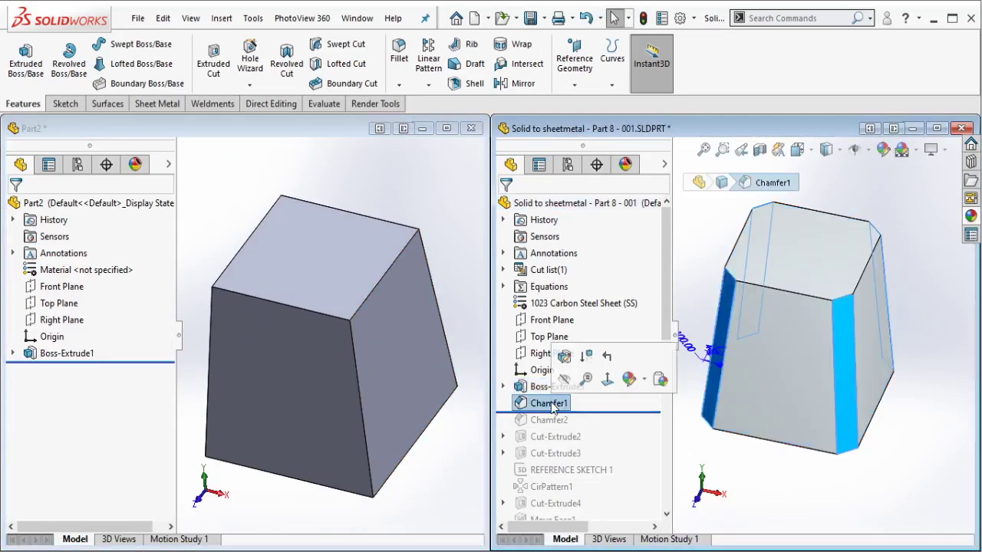
middle_drag(753, 366, 735, 365)
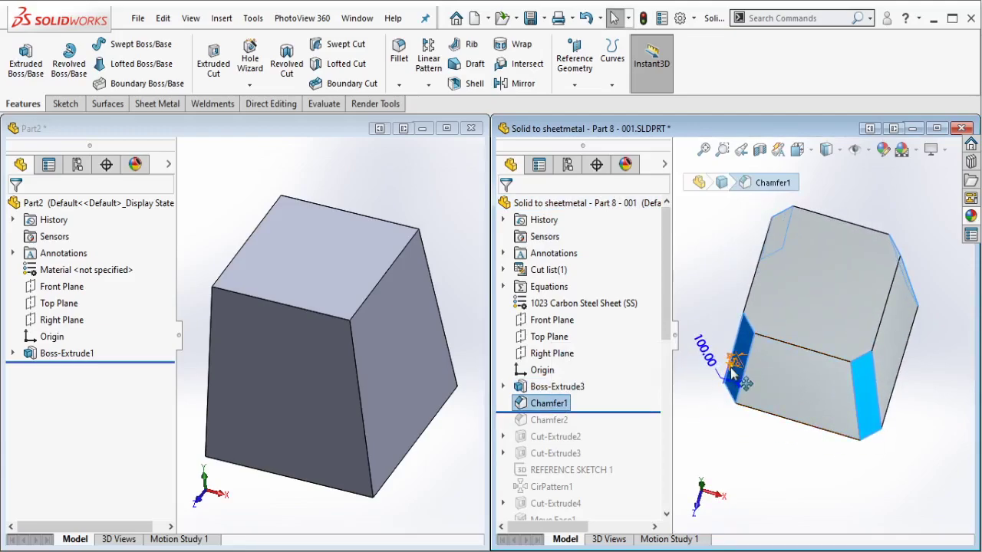
click(324, 201)
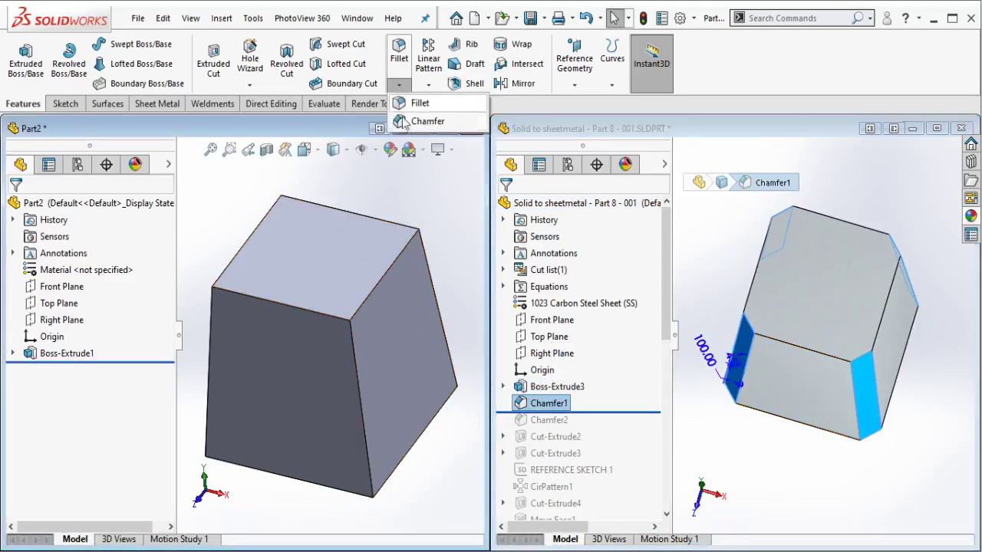
Select the block's four vertical corner edges for the chamfer.
click(424, 267)
click(356, 384)
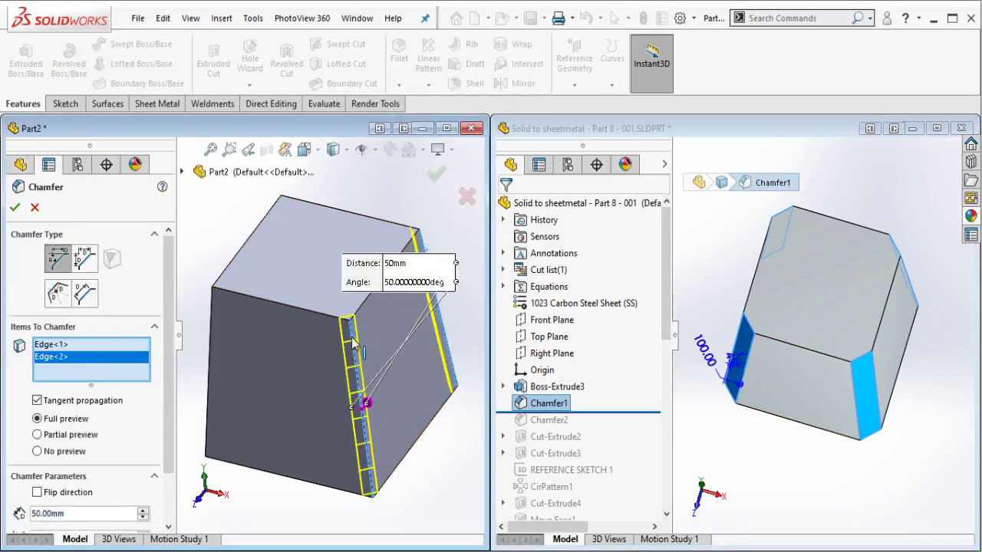
click(240, 296)
click(216, 308)
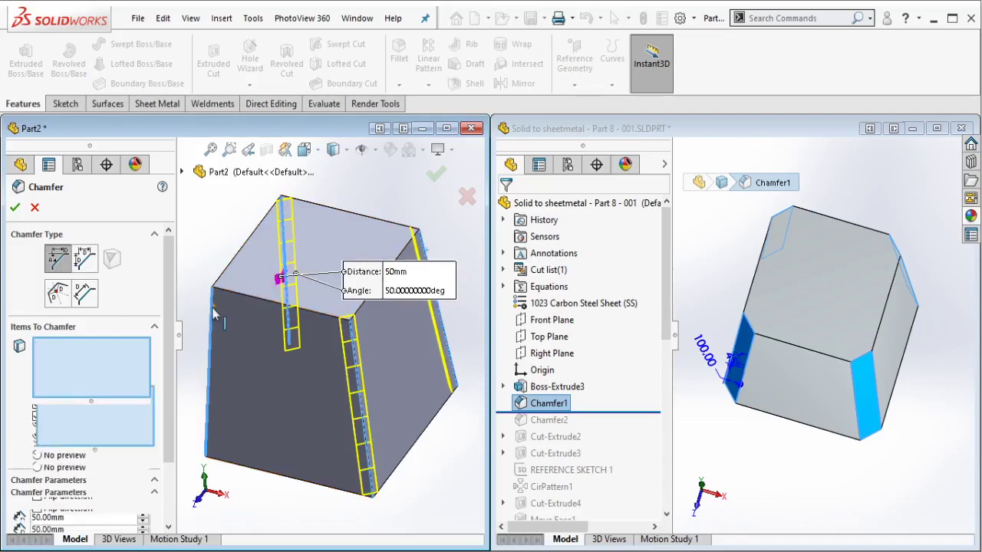
scroll(119, 430, down, 2)
Apply a 100 mm, 45° chamfer and roll the reference part forward to Chamfer2.
double_click(86, 451)
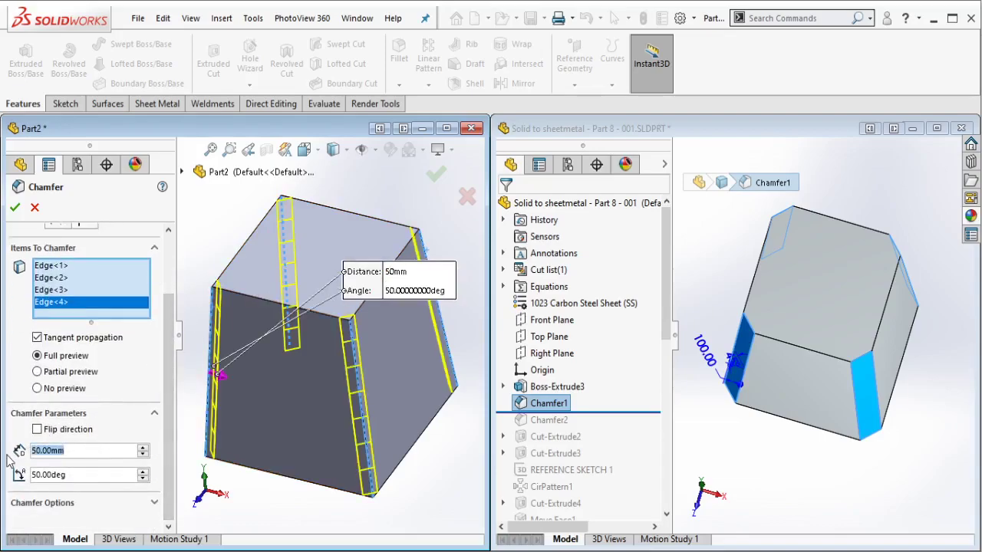
text(100)
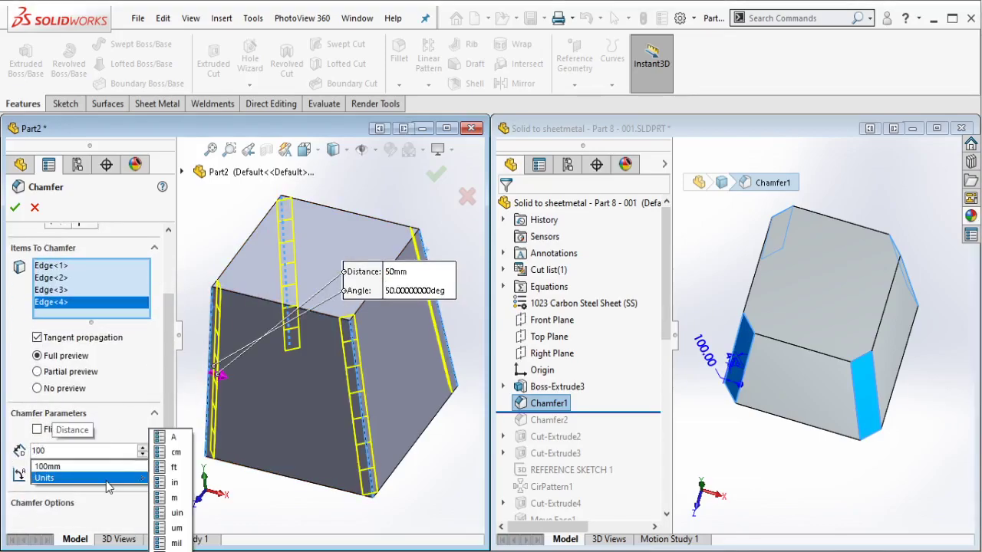
click(109, 494)
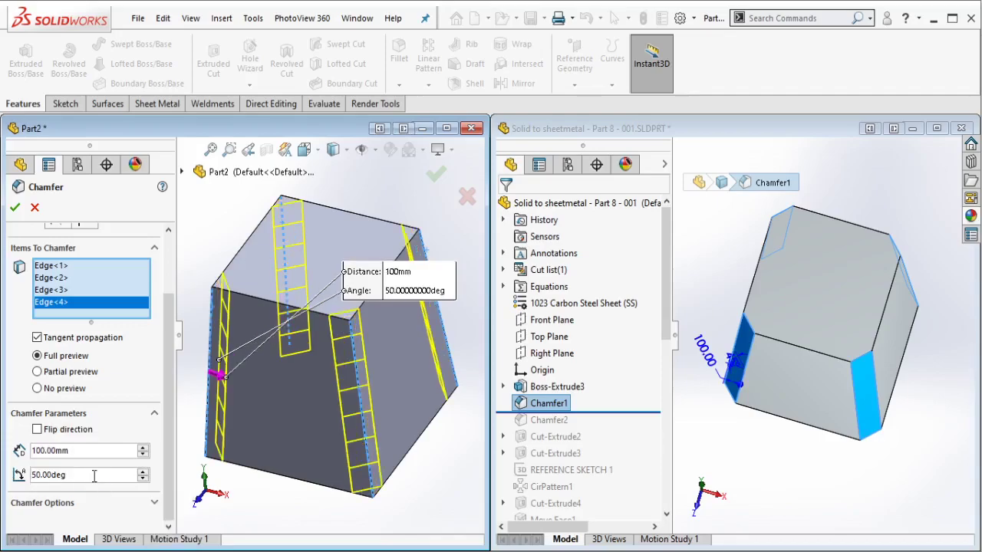
drag(94, 476, 2, 470)
text(45)
key(Return)
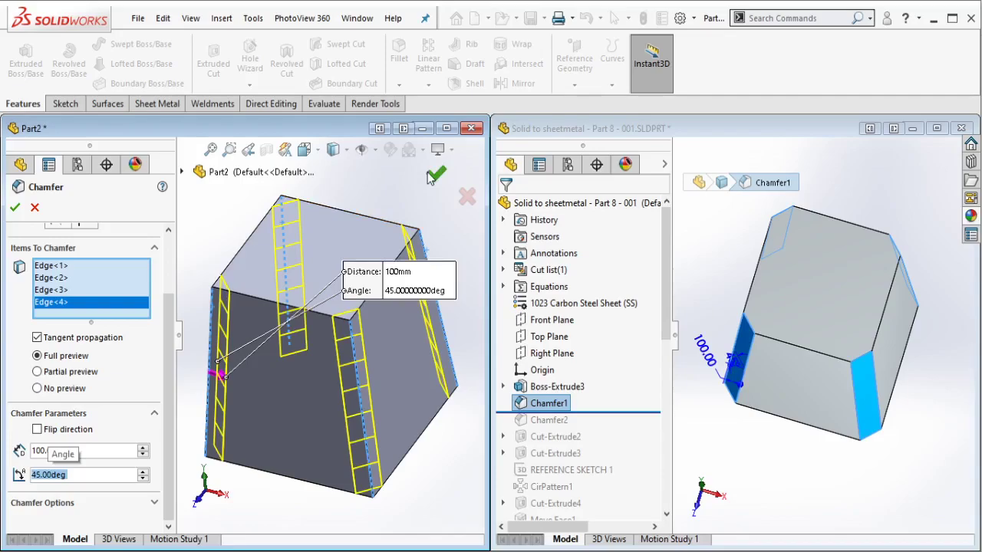
click(434, 176)
drag(622, 412, 604, 429)
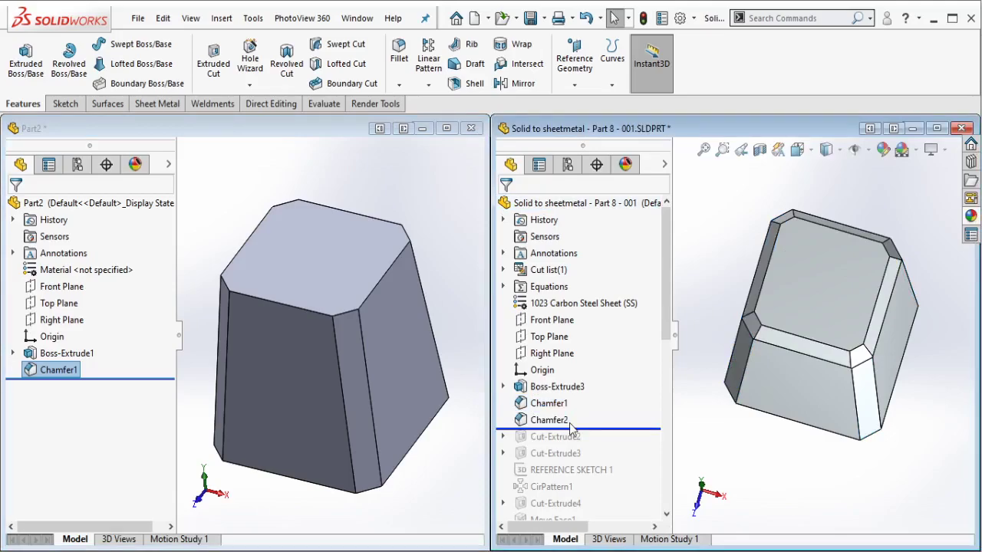
Check the reference's Chamfer2, then start a new chamfer on Part2's top face.
click(571, 423)
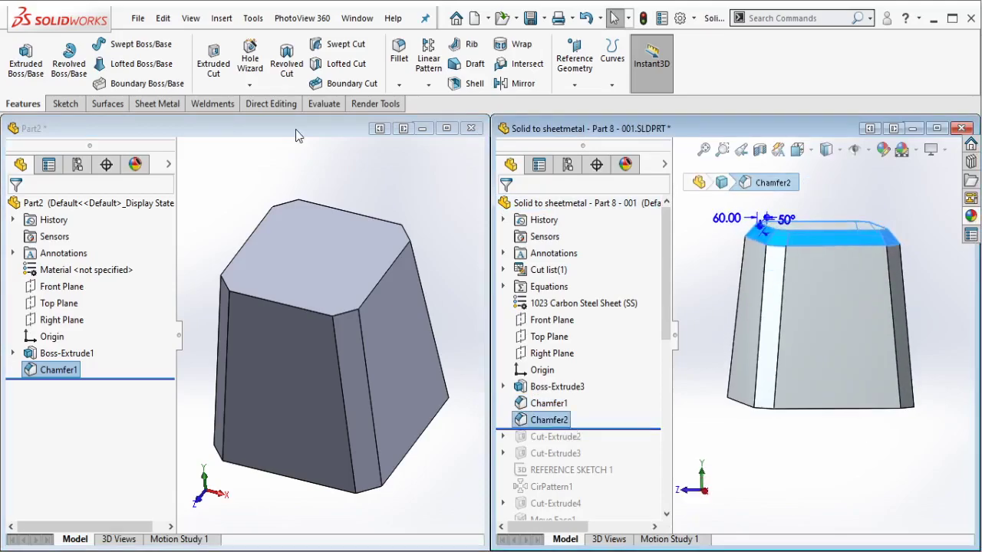
click(399, 85)
click(414, 121)
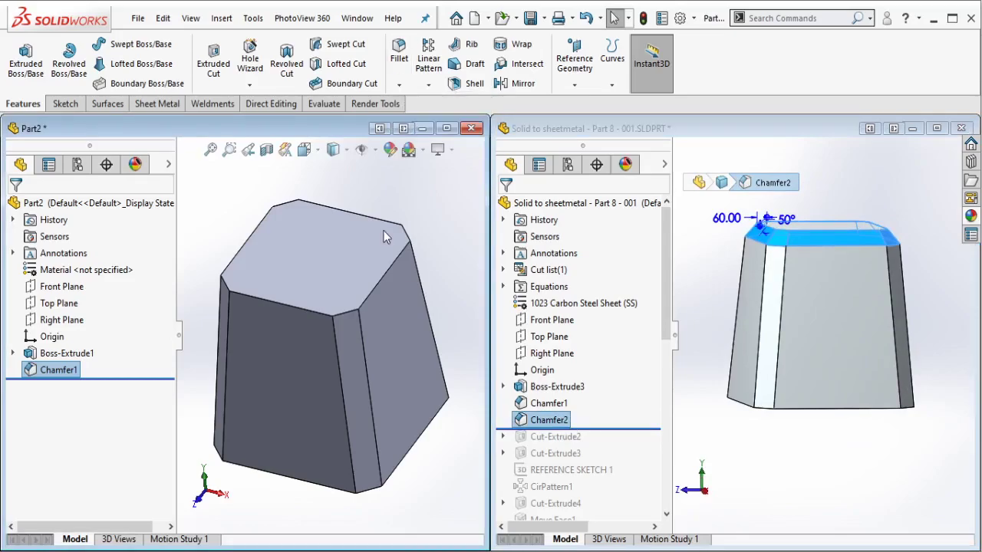
click(369, 243)
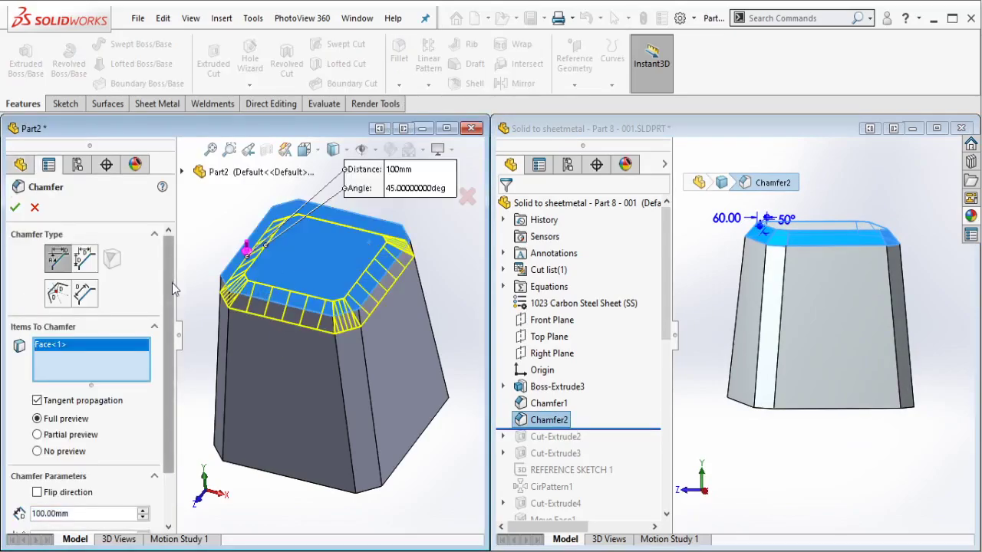
Apply a flipped 60 mm, 50° top chamfer and roll the reference to Cut-Extrude2.
scroll(172, 282, down, 2)
click(54, 451)
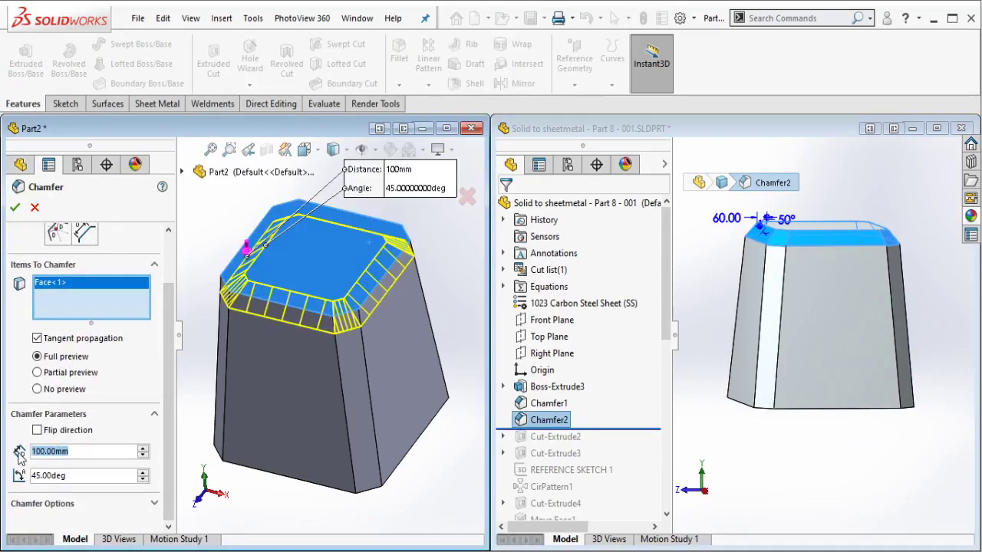
text(60)
key(Return)
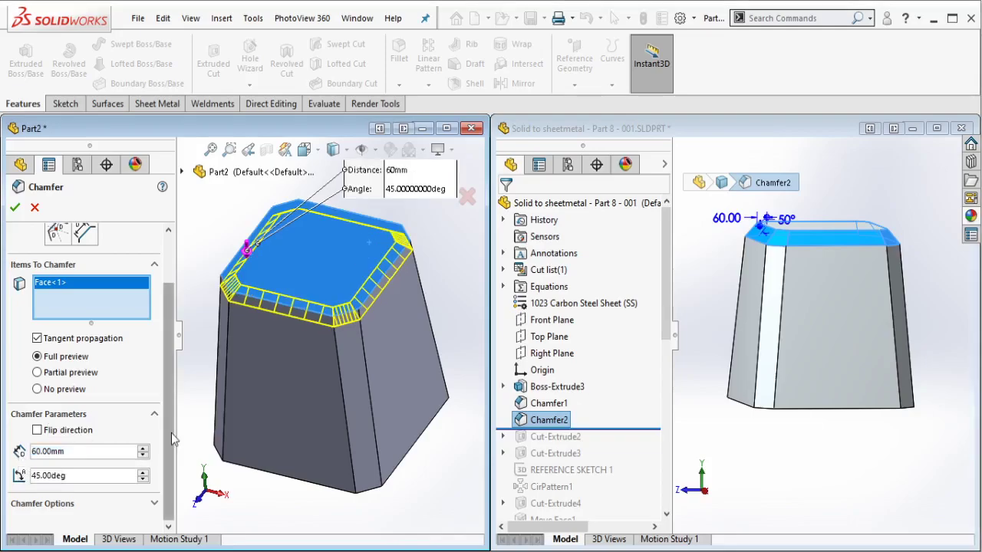
click(54, 475)
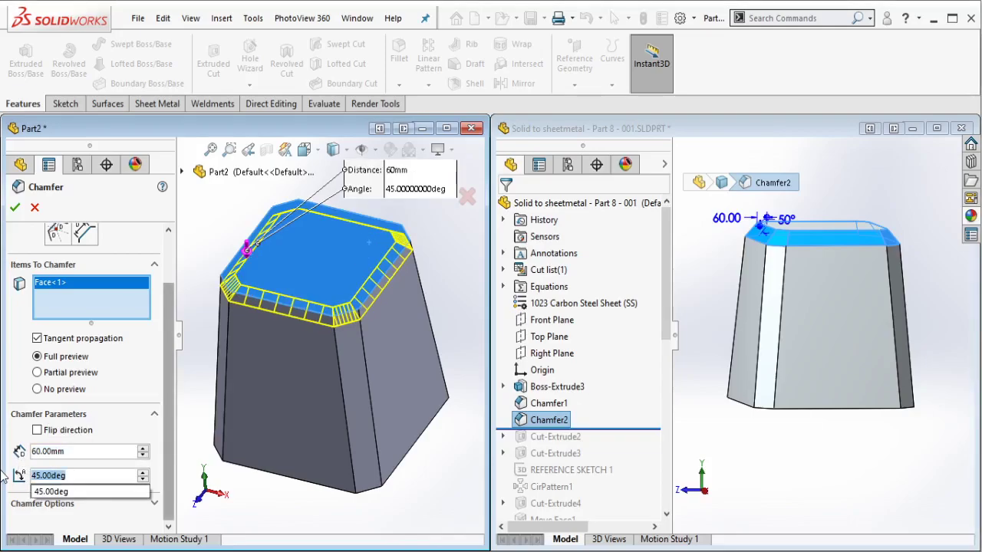
text(50)
key(Return)
middle_drag(257, 345, 263, 301)
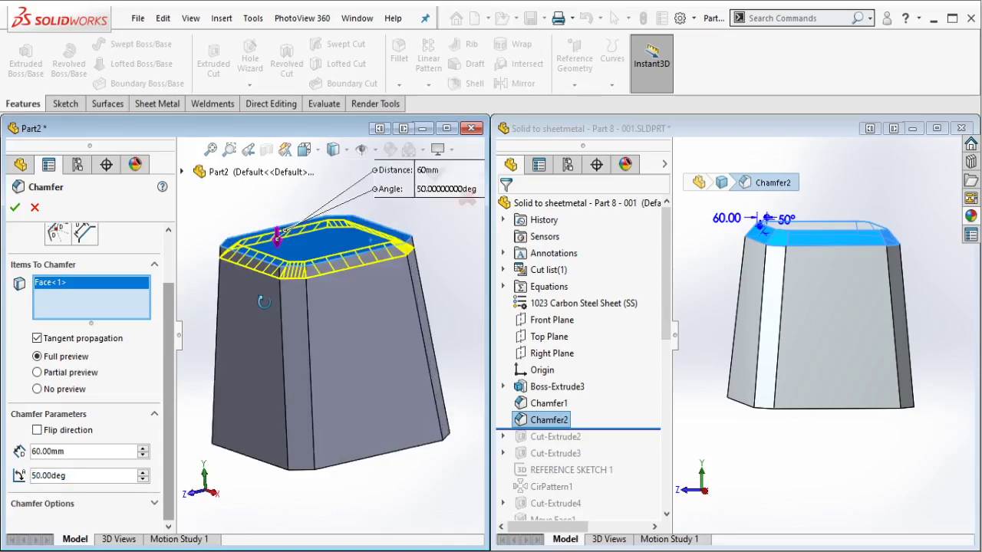
click(37, 429)
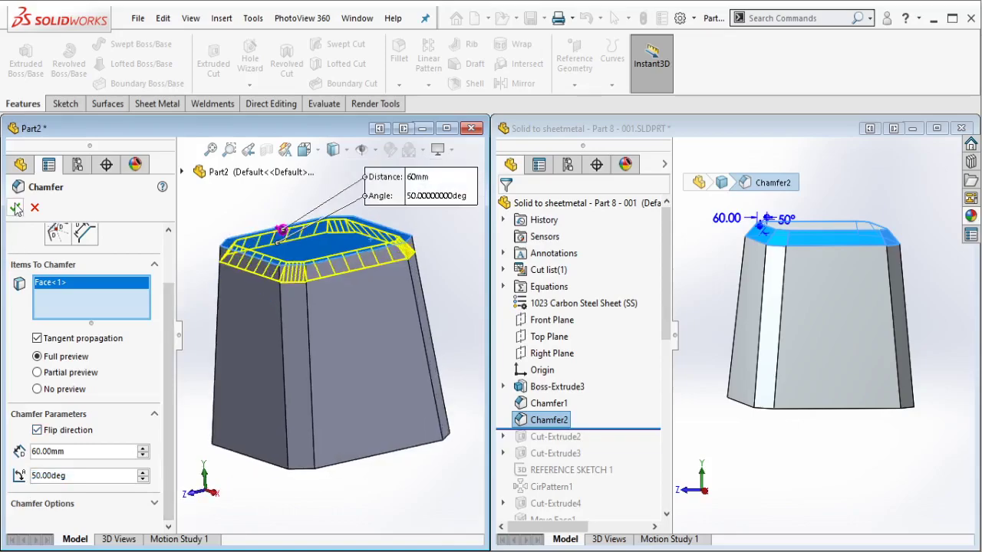
click(16, 207)
mouse_move(309, 251)
middle_down()
mouse_move(317, 282)
mouse_move(341, 286)
middle_up()
drag(601, 427, 601, 444)
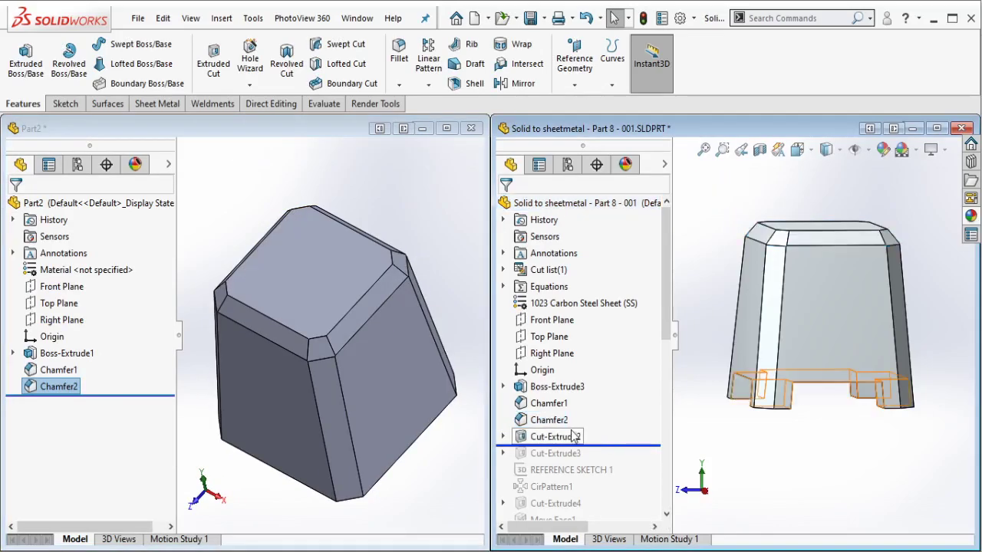
Inspect the reference cut, then start a sketch on the block's front face.
click(574, 436)
middle_drag(789, 321, 812, 307)
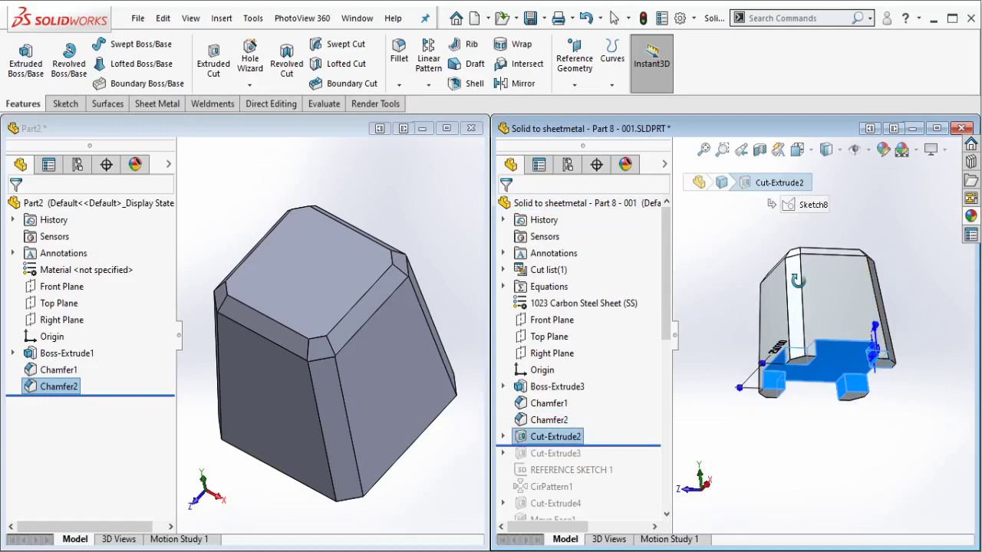
click(338, 322)
mouse_move(337, 322)
middle_down()
mouse_move(375, 188)
mouse_move(378, 370)
middle_up()
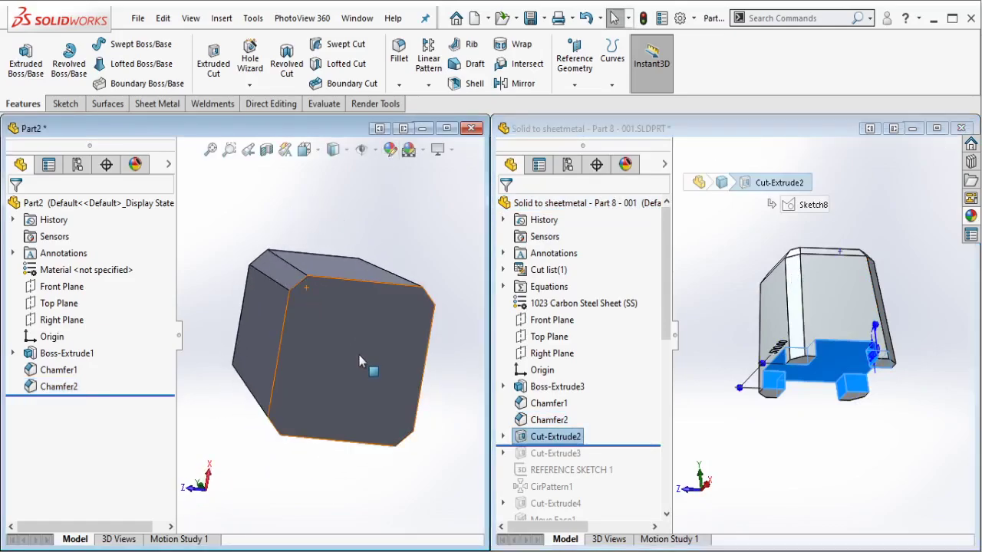
click(361, 359)
click(397, 311)
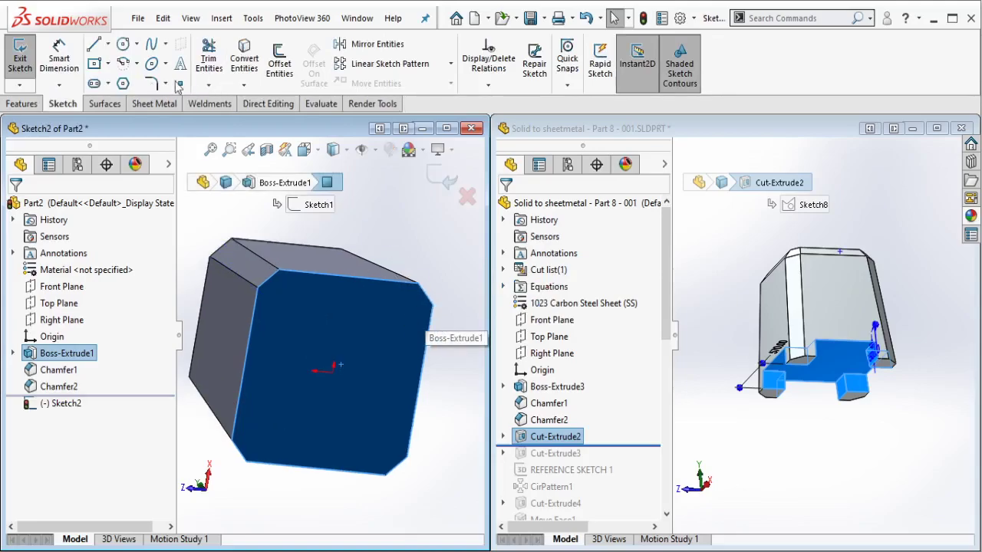
Draw two crossing centre rectangles through the origin, one vertical and one horizontal.
click(94, 63)
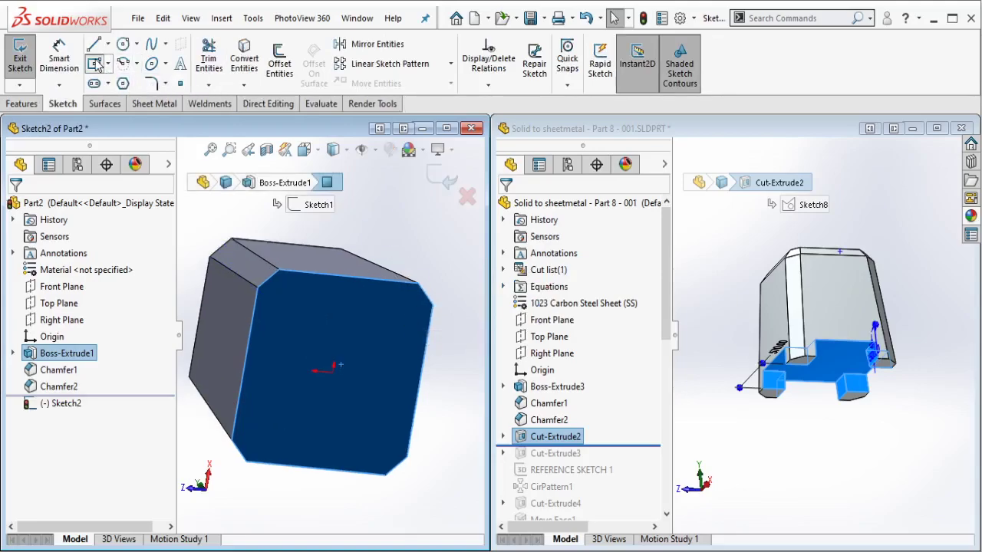
click(333, 372)
click(333, 373)
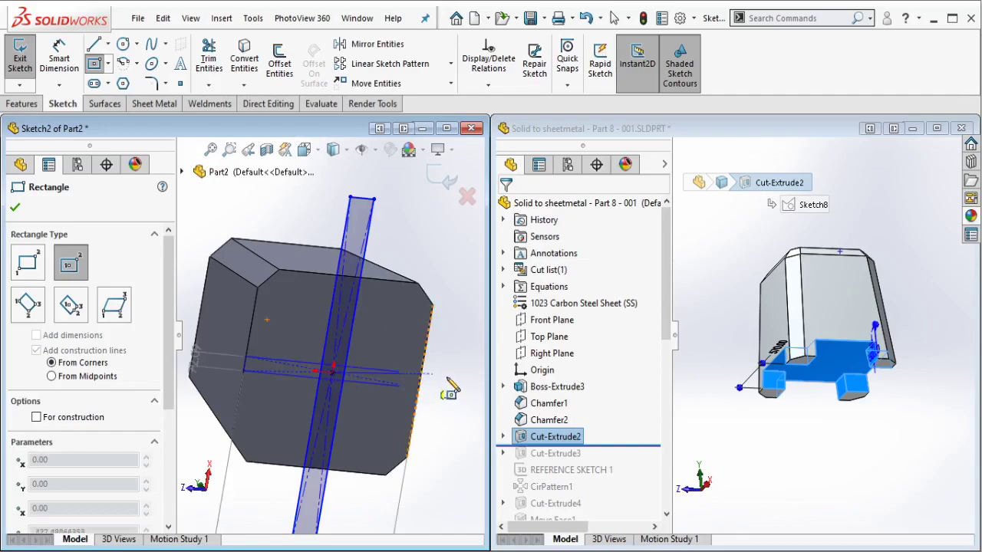
click(466, 376)
key(Escape)
Dimension the vertical strip's width to 570.
click(59, 57)
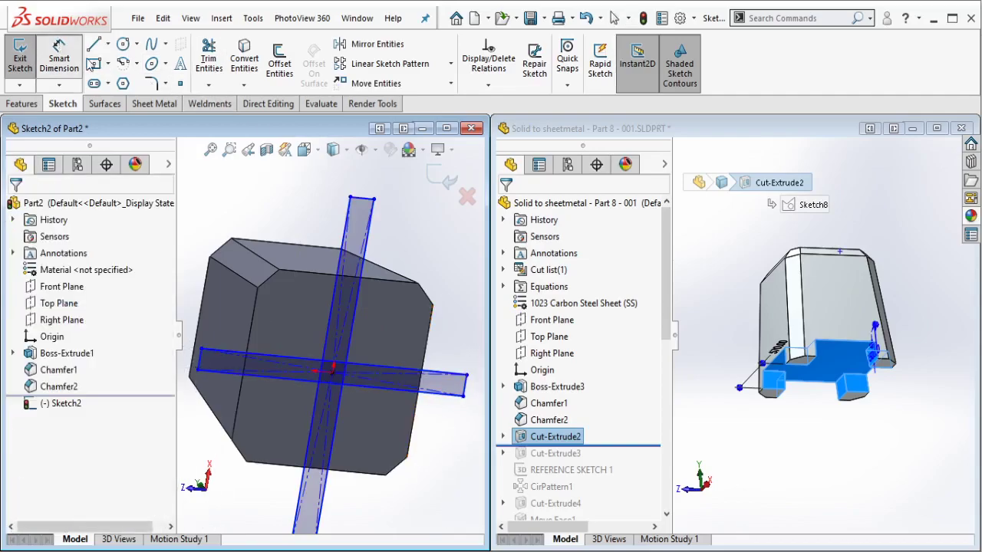
click(363, 199)
click(368, 187)
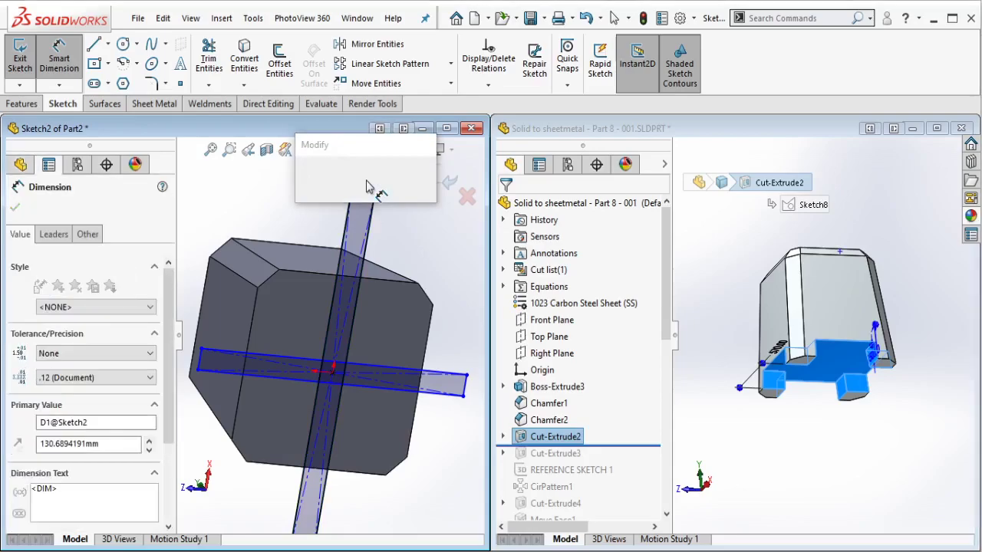
text(570)
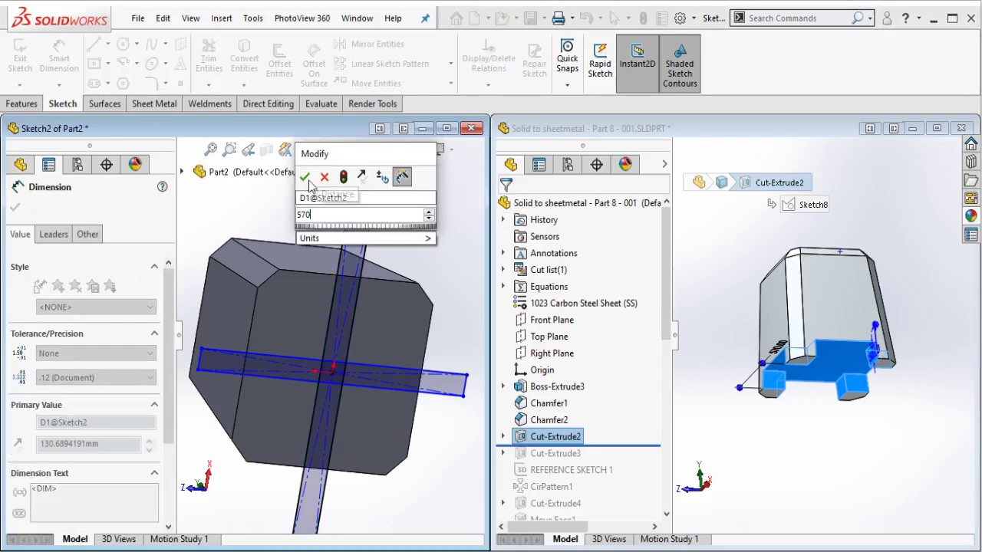
click(306, 179)
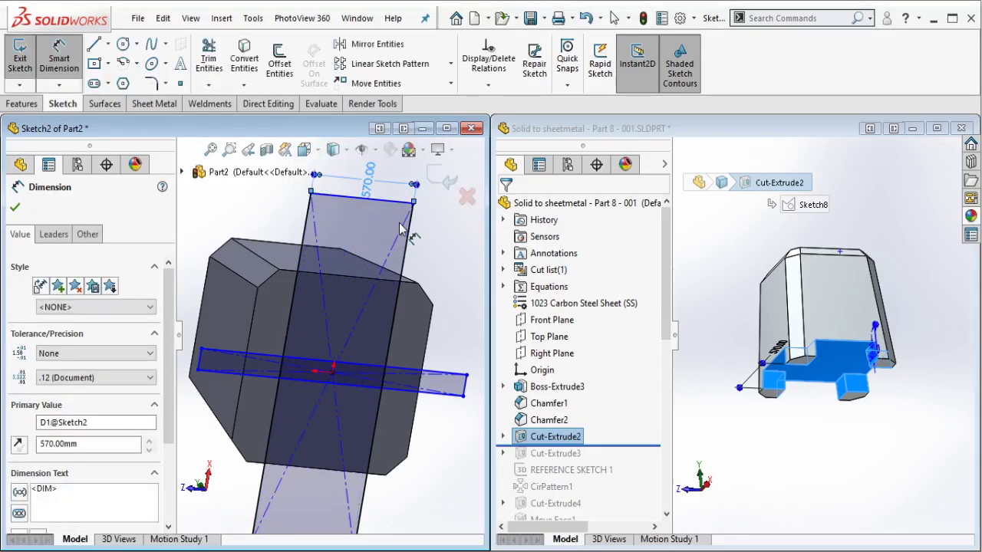
key(Escape)
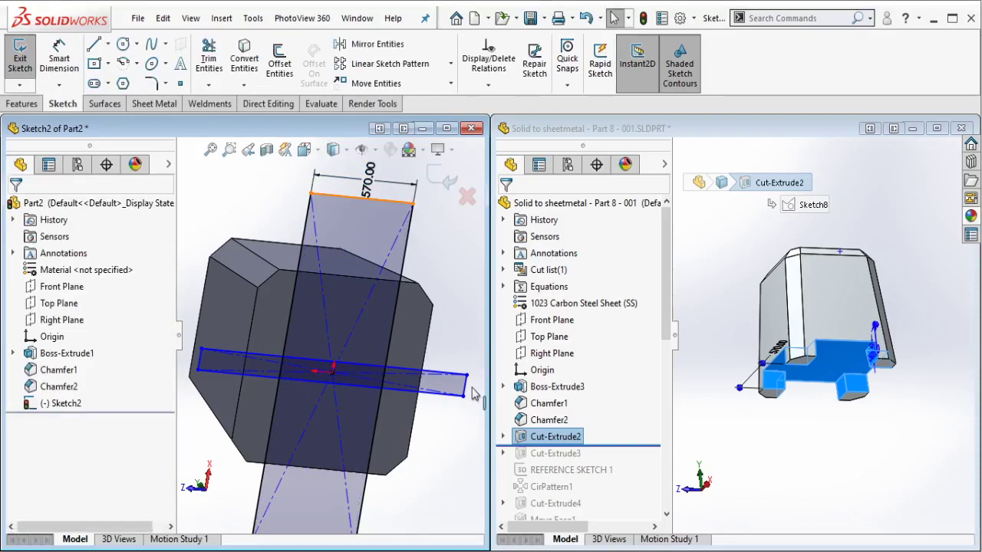
Make both strips equal width with an Equal relation and rebuild the model.
click(473, 393)
ctrl+click(487, 384)
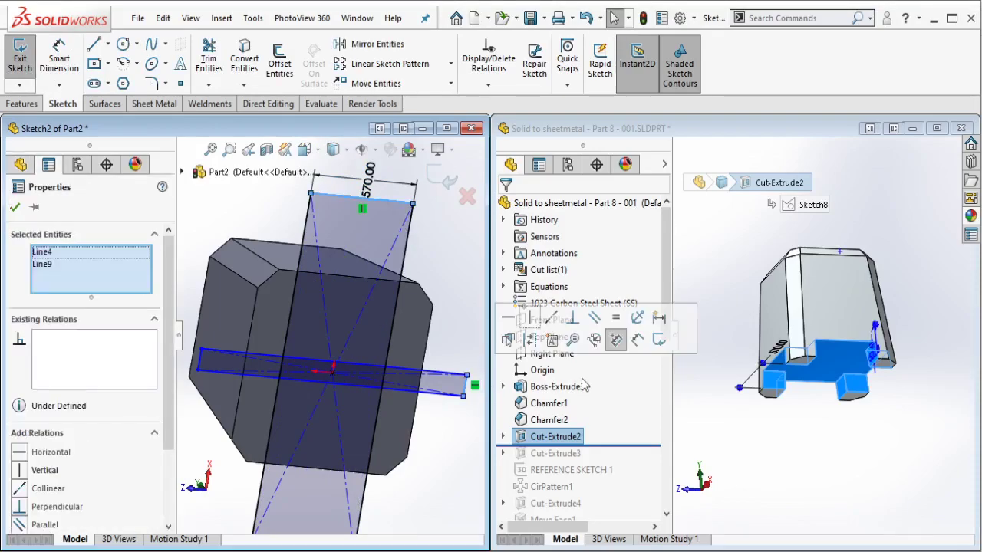
click(616, 316)
key(Escape)
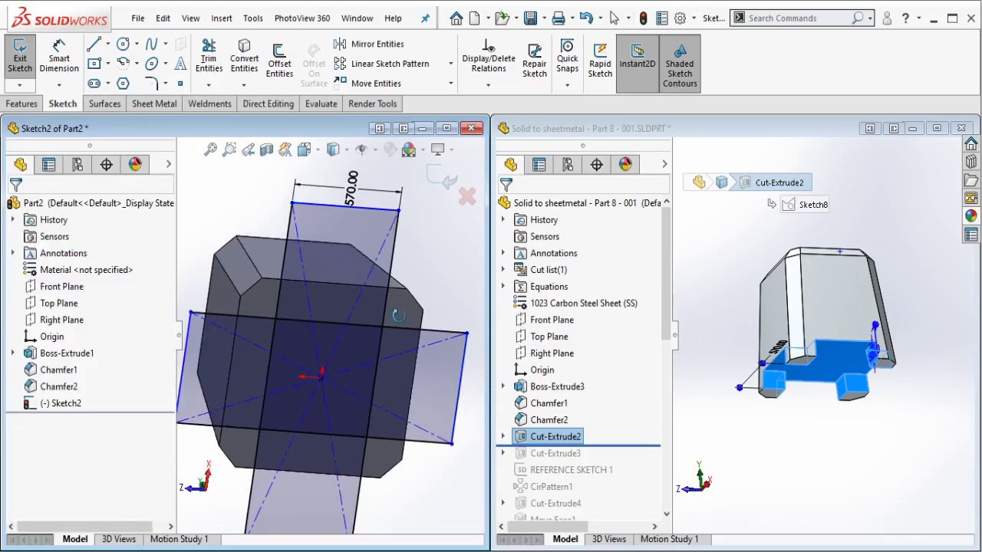
scroll(812, 330, down, 3)
key(ctrl+b)
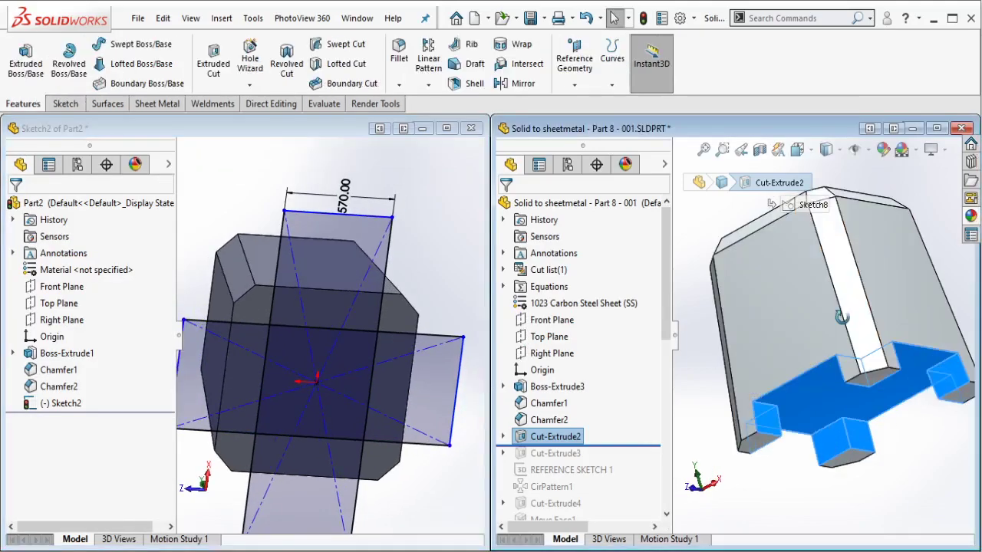
middle_drag(836, 326, 879, 380)
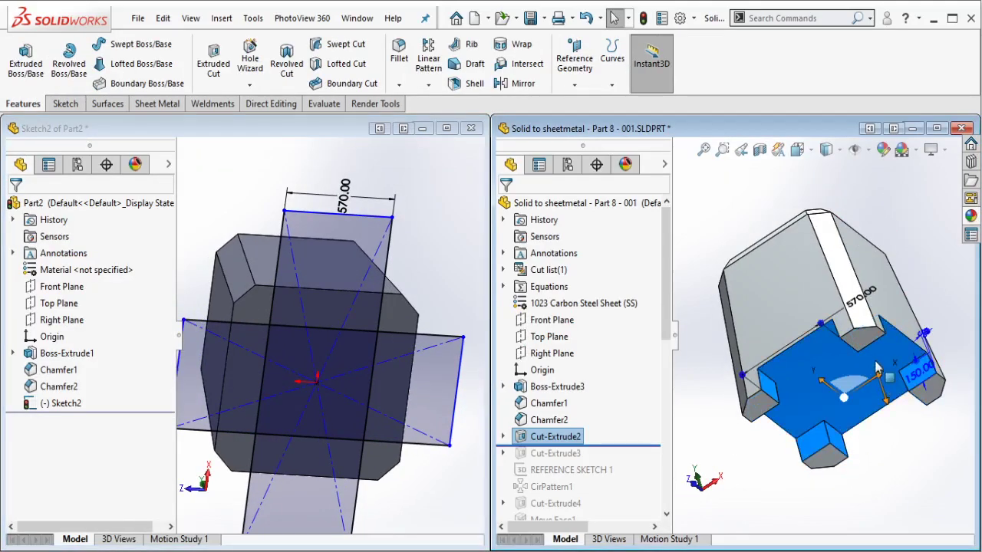
click(357, 145)
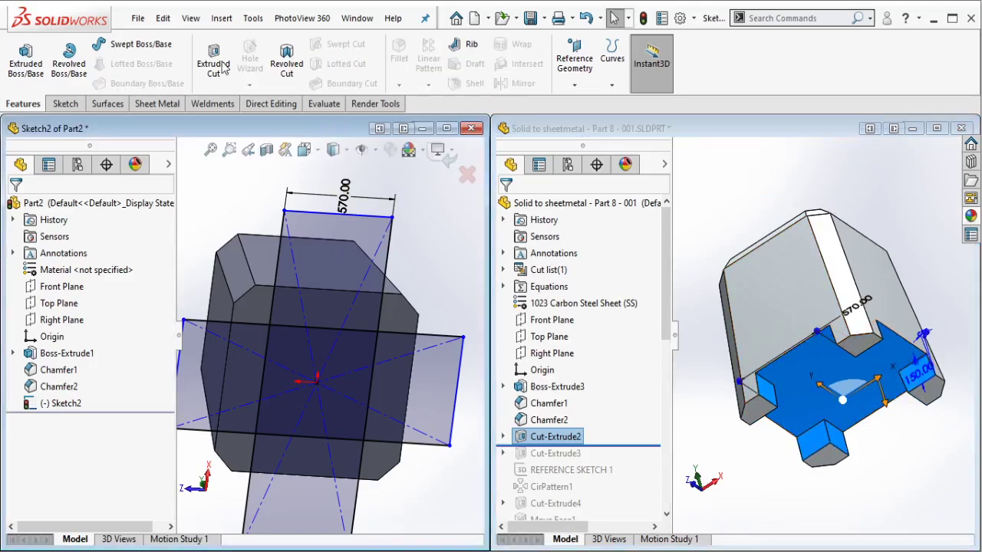
Cut both cross strips 150 mm deep with a 5° draft as Cut-Extrude1.
click(389, 262)
click(458, 357)
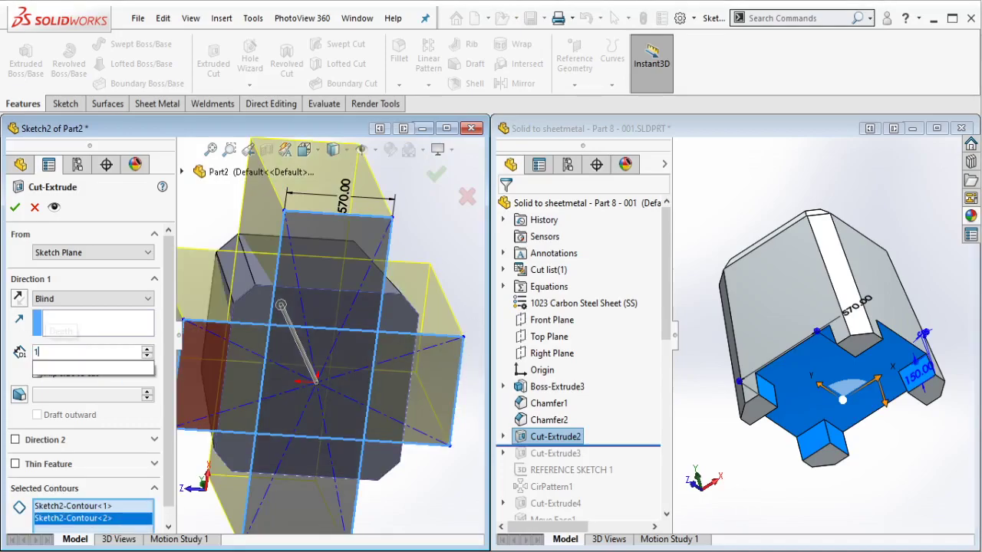
text(150)
key(Return)
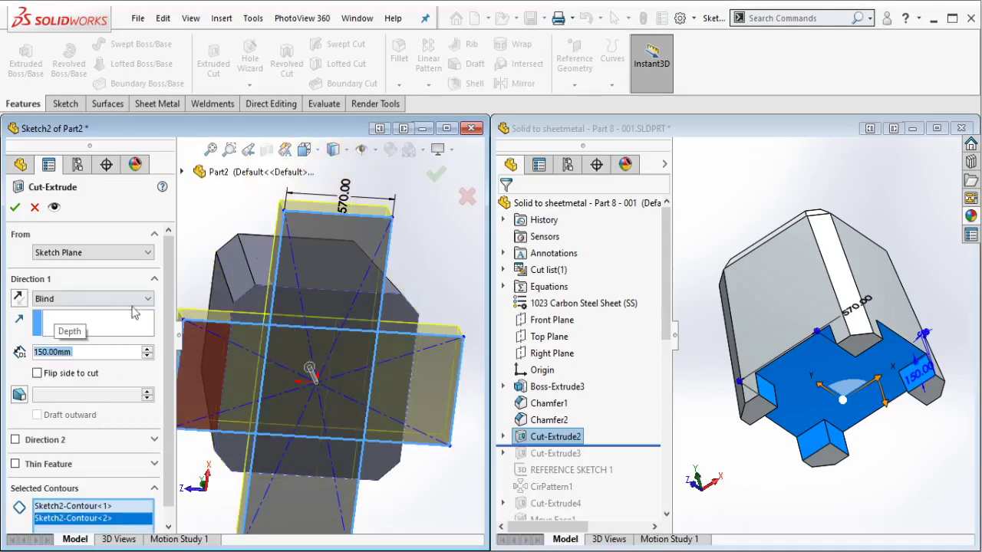
middle_drag(184, 322, 178, 347)
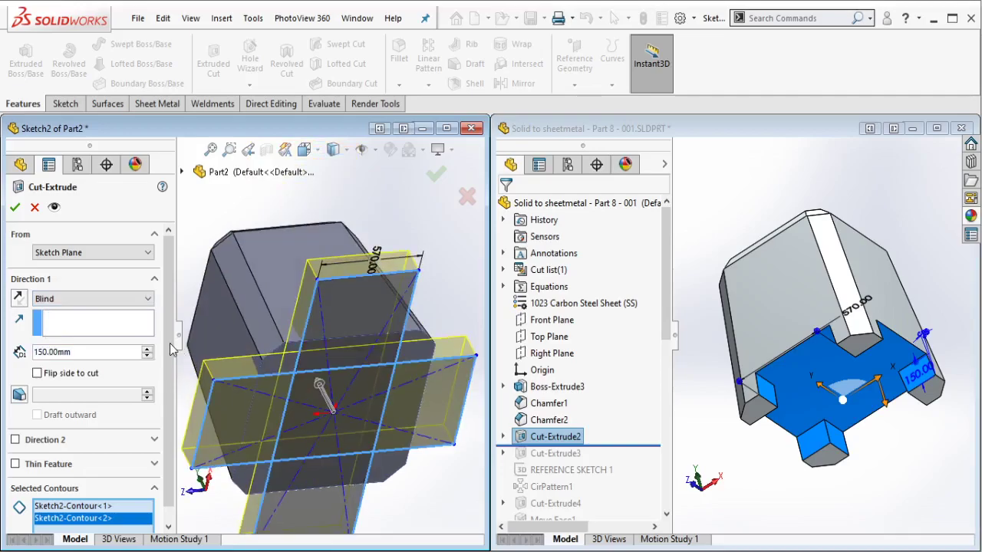
drag(172, 349, 163, 378)
click(19, 378)
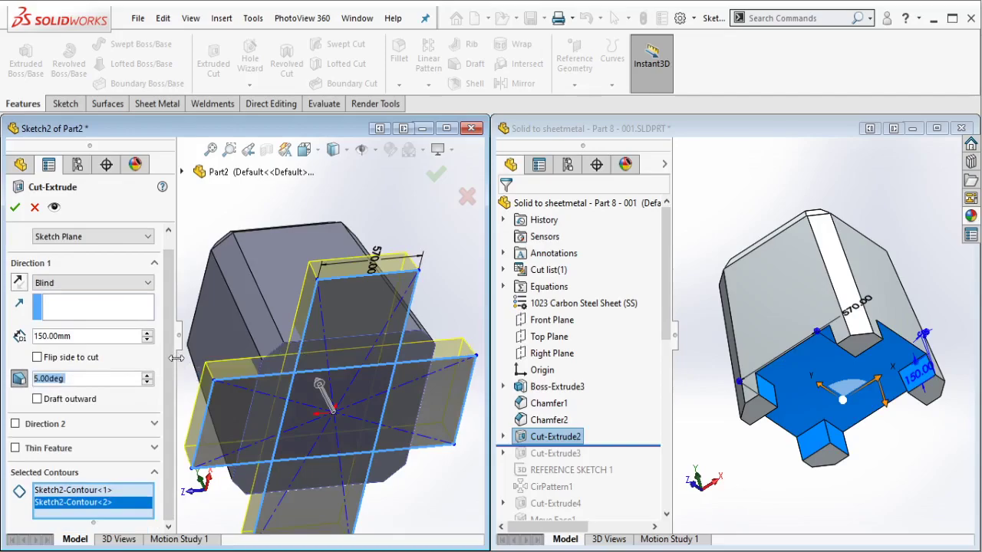
click(16, 207)
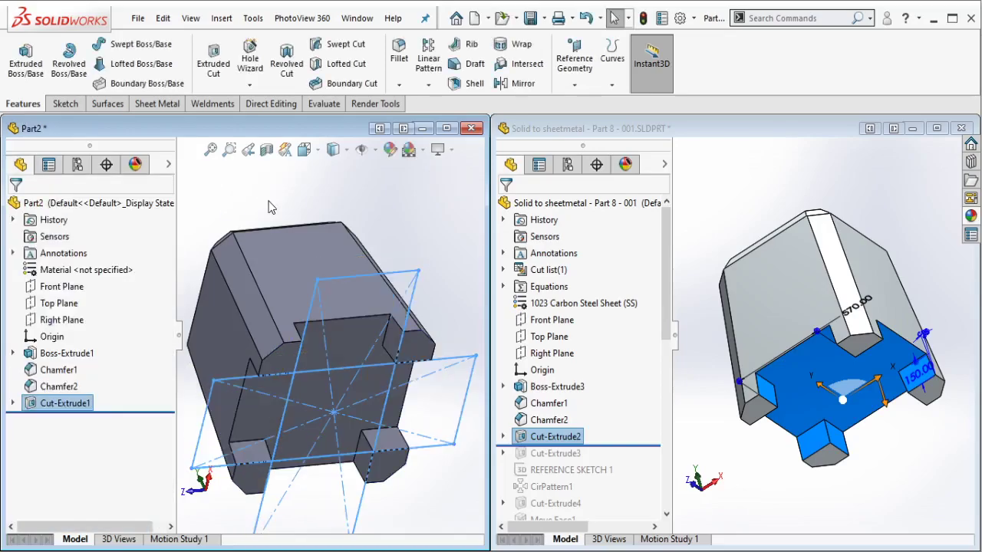
mouse_move(403, 282)
middle_down()
mouse_move(373, 324)
mouse_move(374, 368)
mouse_move(389, 315)
middle_up()
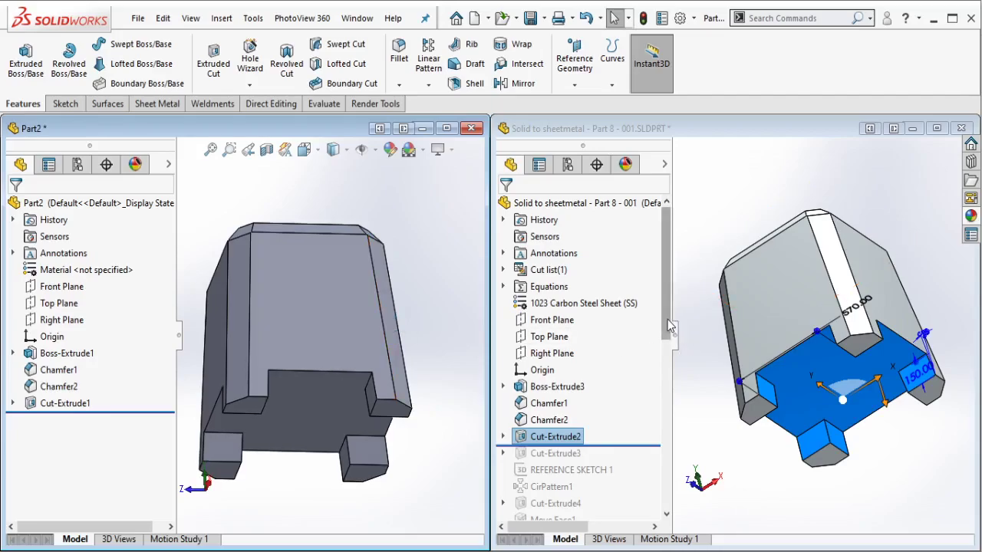
drag(667, 319, 665, 376)
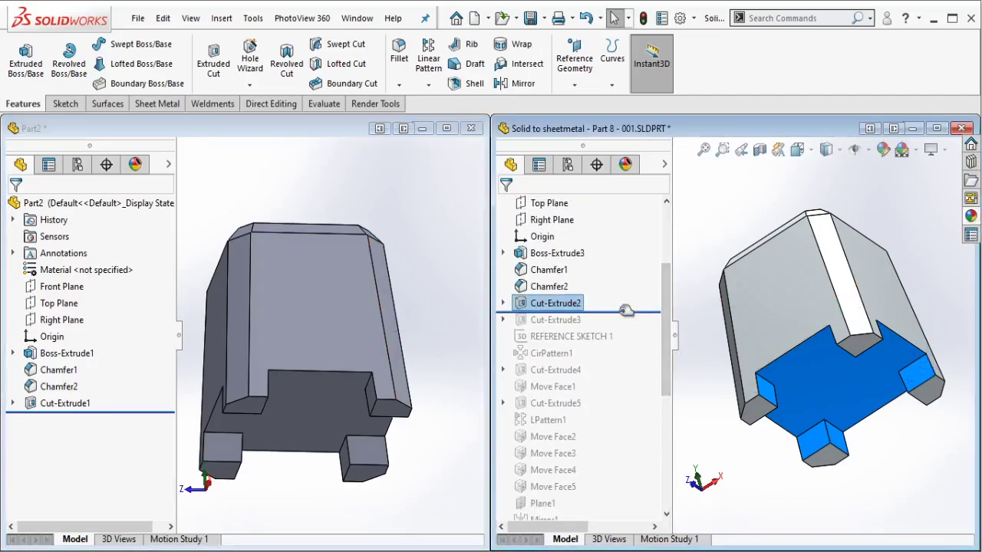
Check the reference part's side recess, then start a sketch on the block's side face.
drag(621, 312, 601, 328)
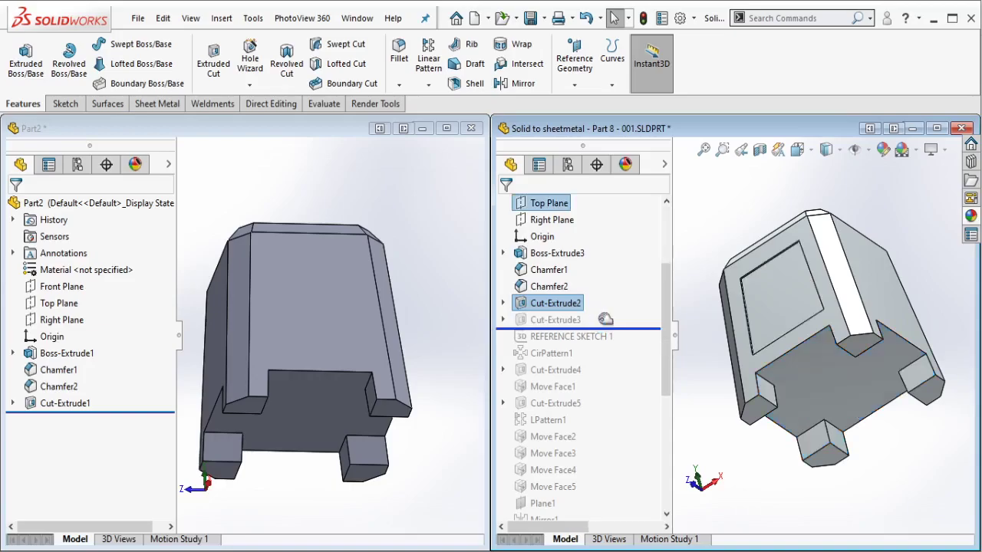
click(579, 319)
middle_drag(797, 299, 798, 368)
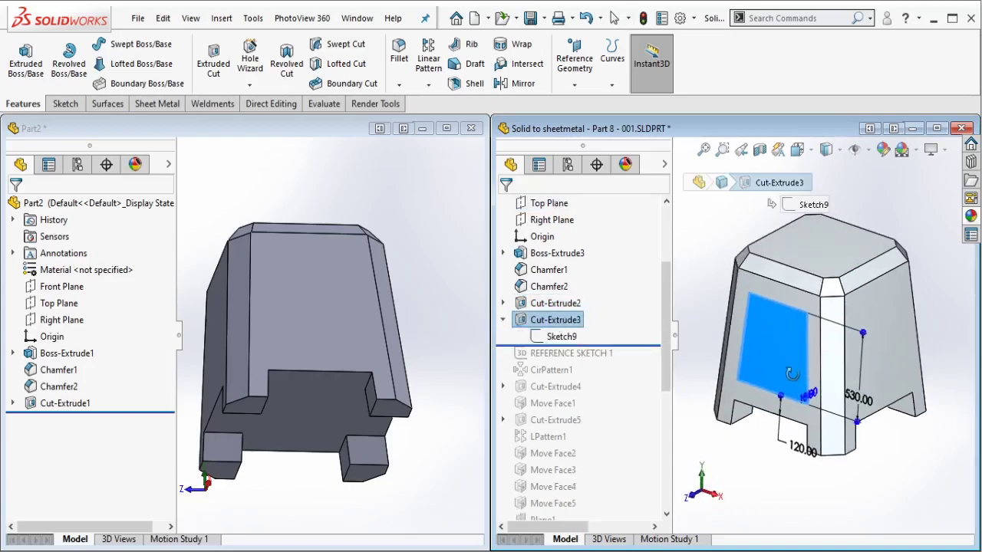
scroll(329, 313, up, 3)
middle_drag(329, 307, 302, 353)
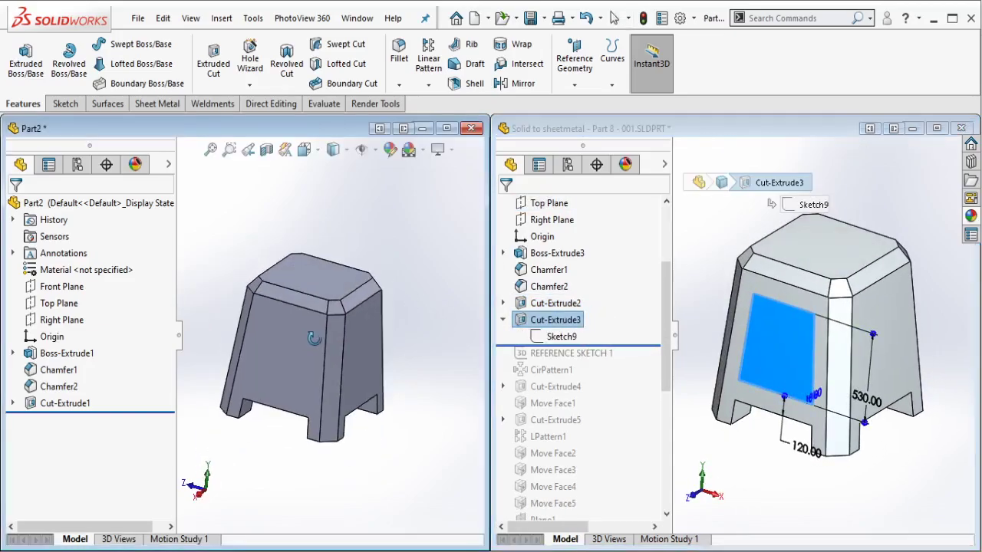
scroll(302, 353, down, 3)
click(337, 322)
click(364, 309)
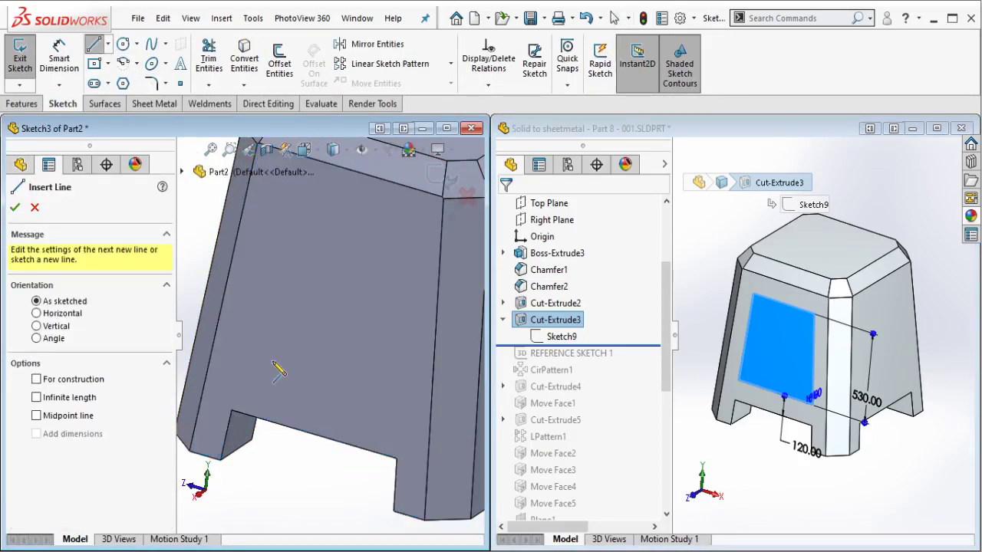
Draw a closed four-sided panel outline on the side face.
click(272, 360)
click(309, 307)
click(365, 295)
click(366, 405)
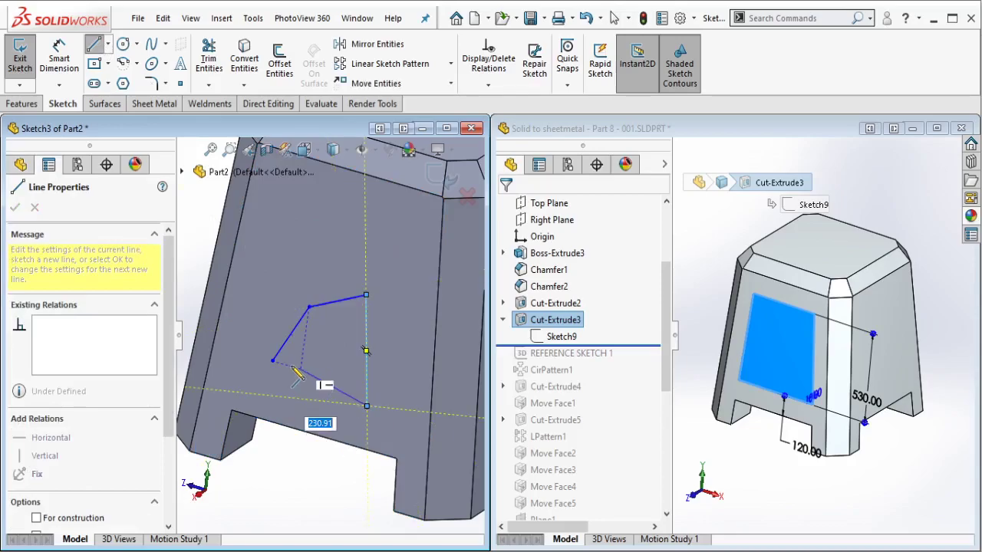
click(273, 360)
key(Escape)
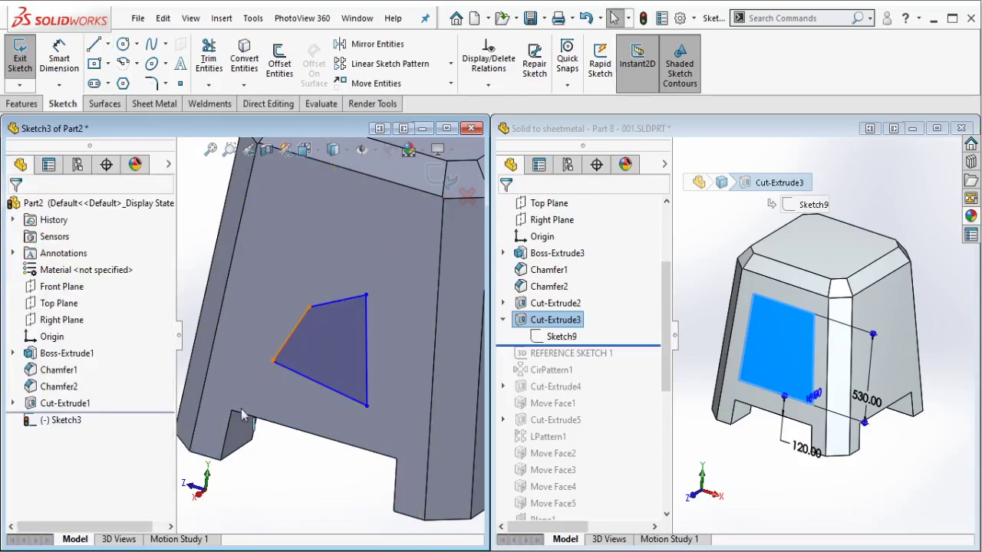
Make the outline's sides collinear with the model edges and its top line parallel to the bottom.
click(292, 334)
ctrl+click(239, 421)
click(272, 352)
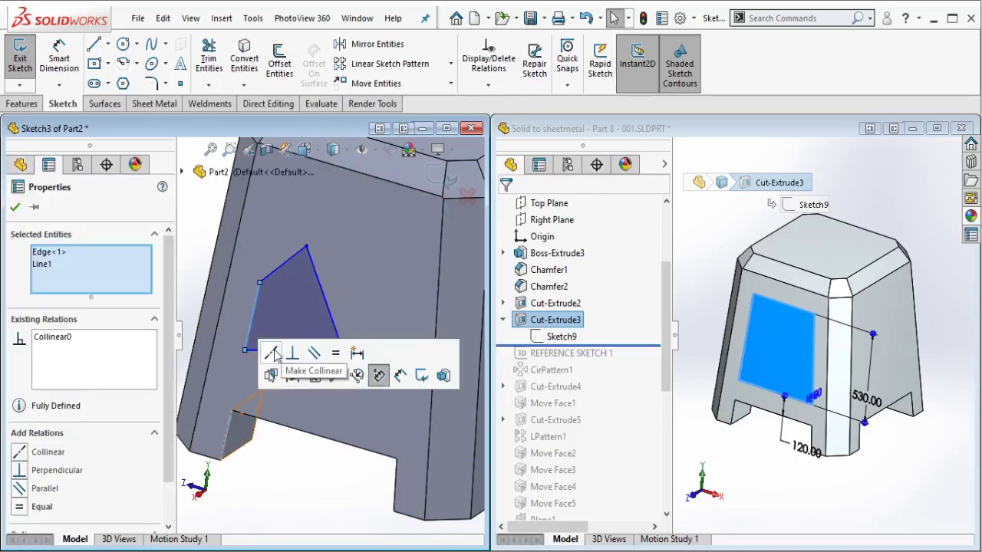
key(Escape)
click(326, 303)
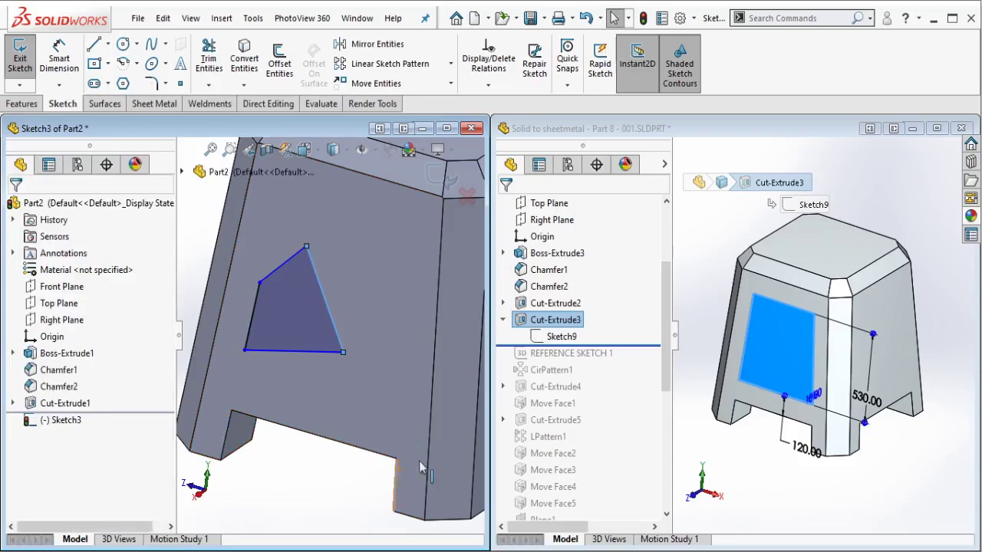
ctrl+click(435, 383)
click(437, 404)
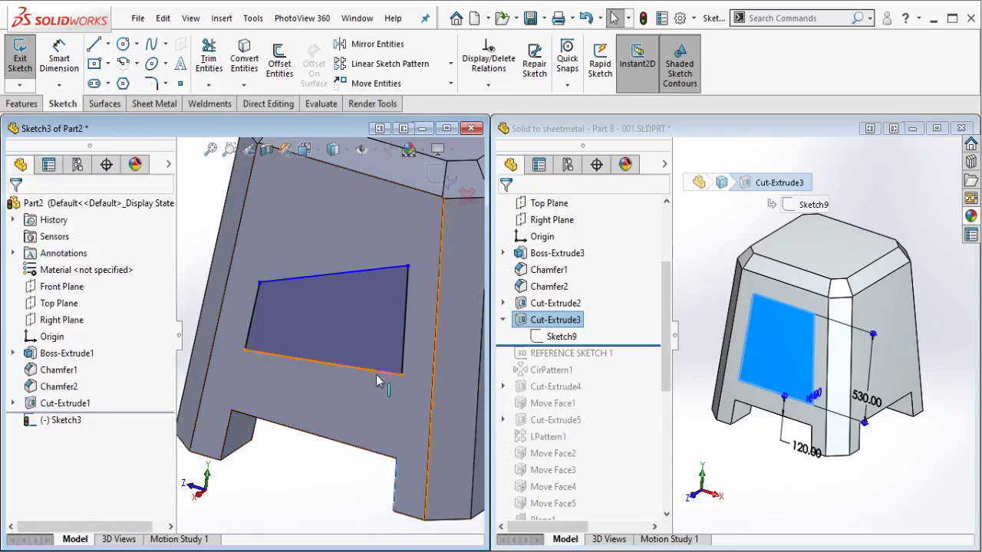
click(341, 433)
ctrl+click(383, 376)
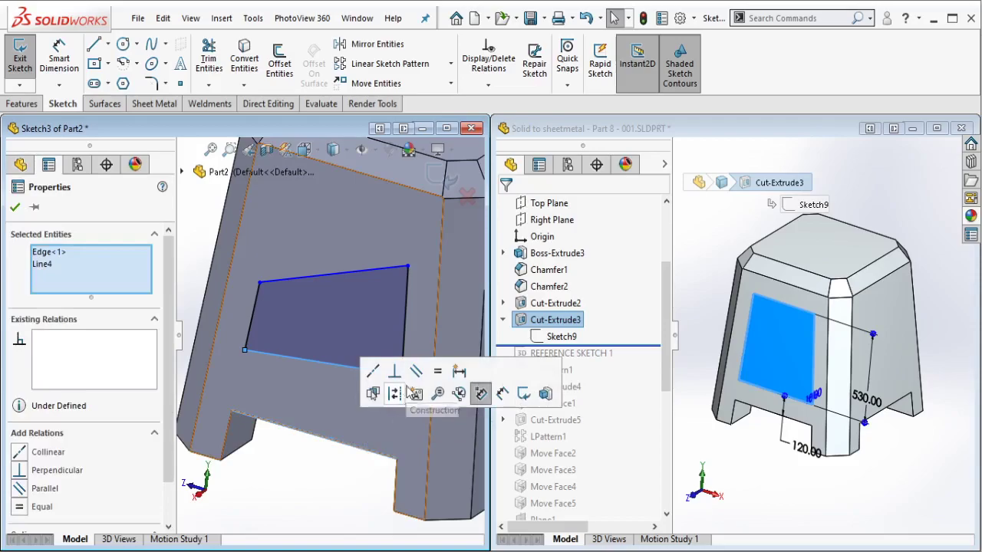
click(406, 368)
click(329, 374)
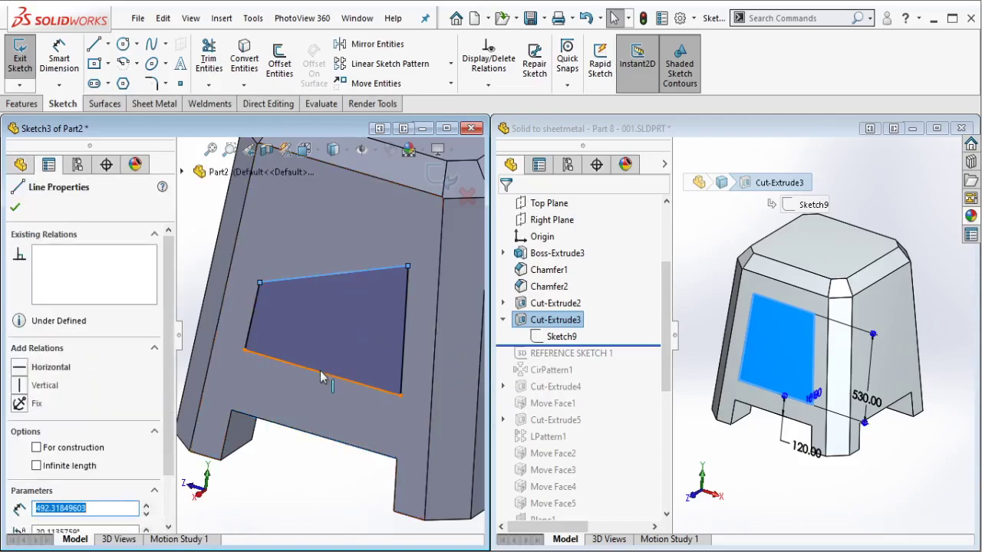
ctrl+click(345, 274)
click(450, 303)
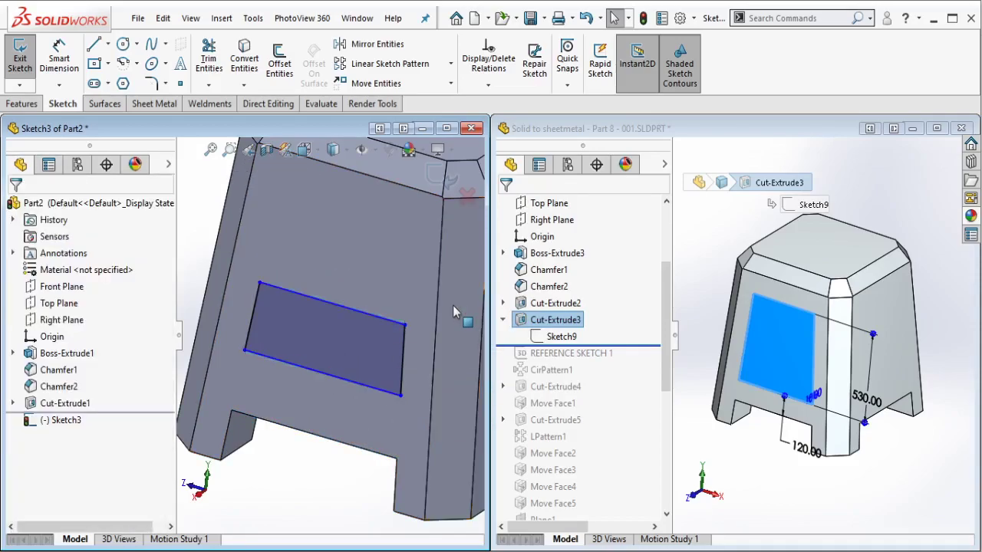
Dimension the panel 530 tall and 120 above the lower edge.
click(59, 58)
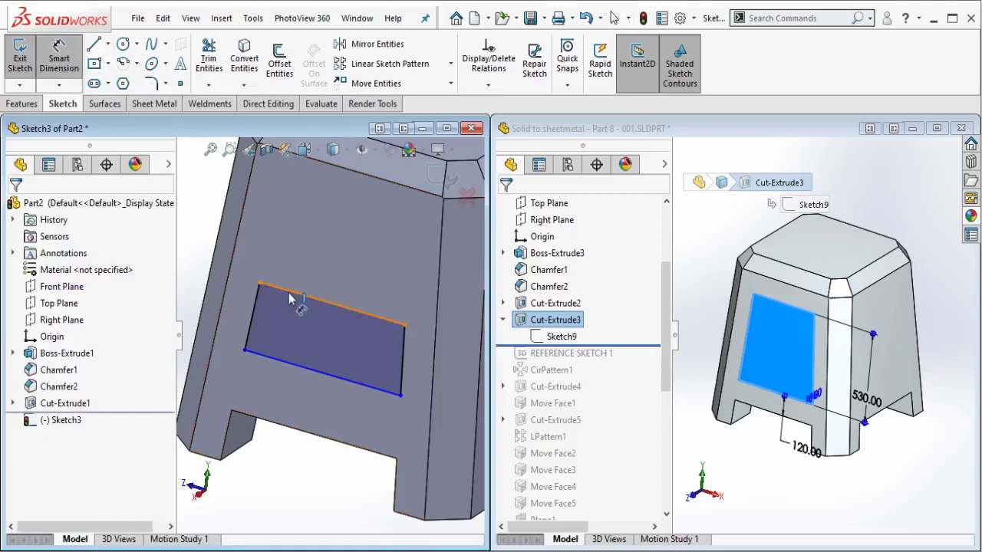
click(281, 360)
click(314, 349)
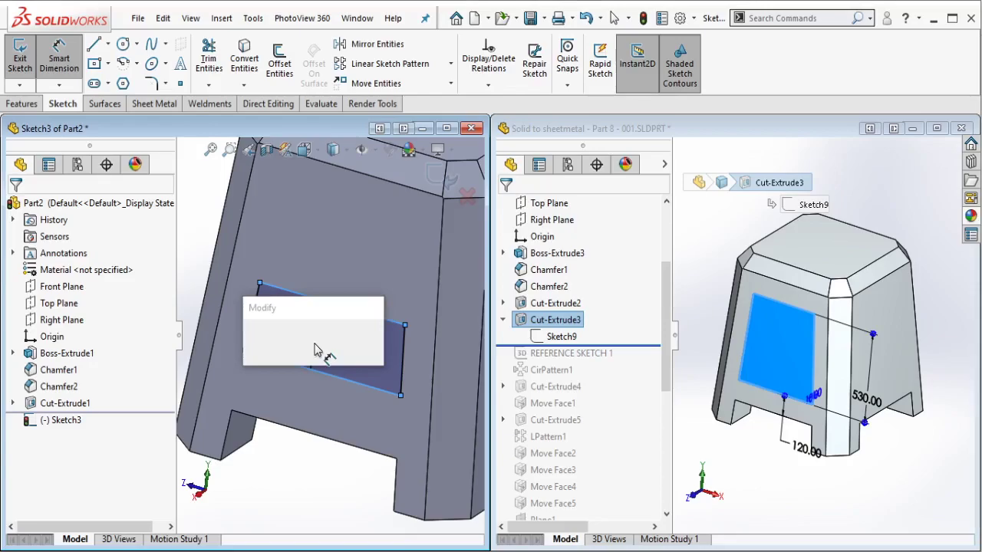
text(530)
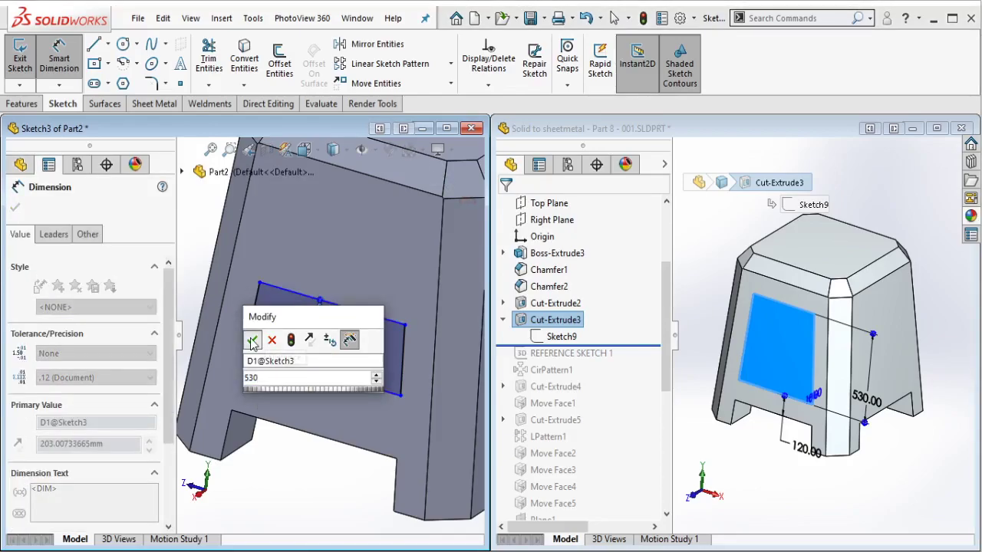
click(252, 340)
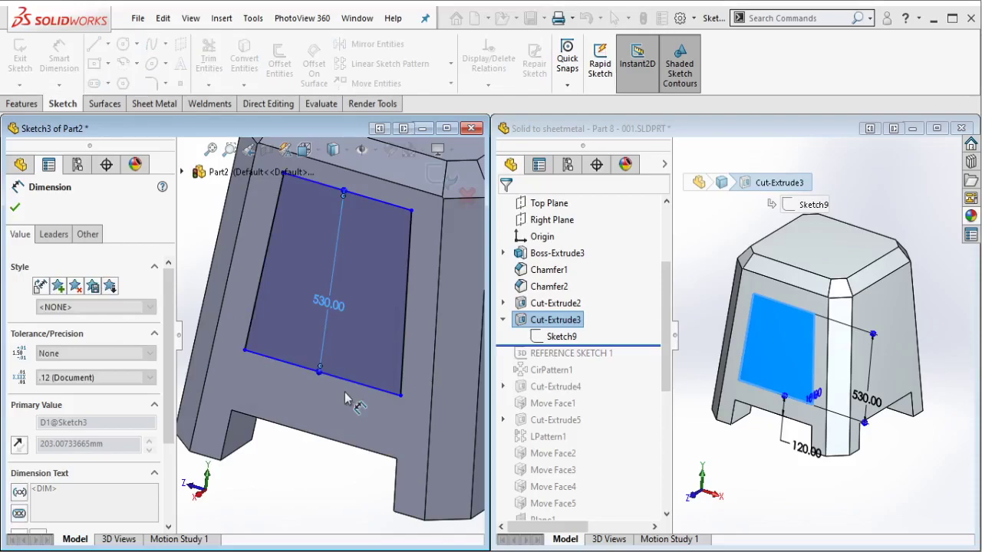
click(337, 377)
click(289, 429)
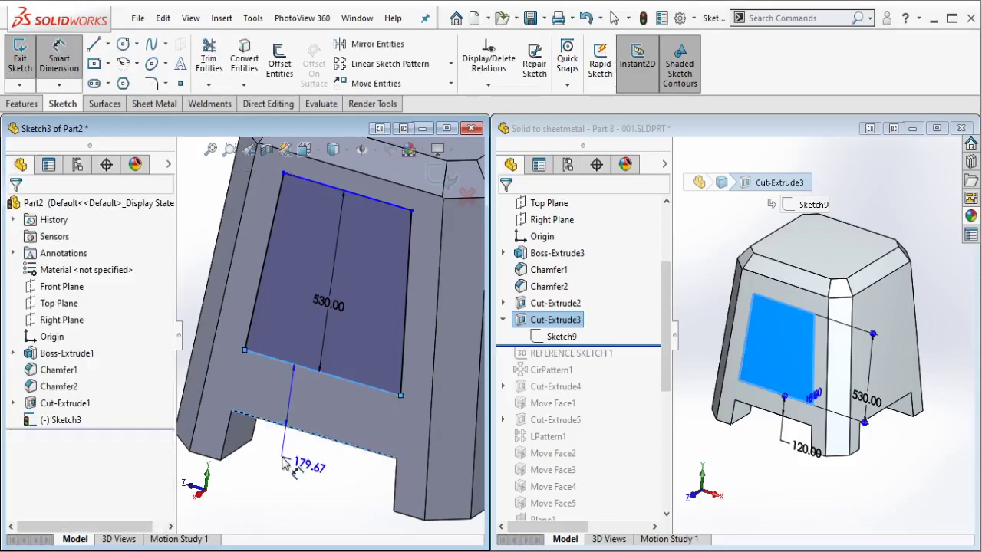
click(284, 463)
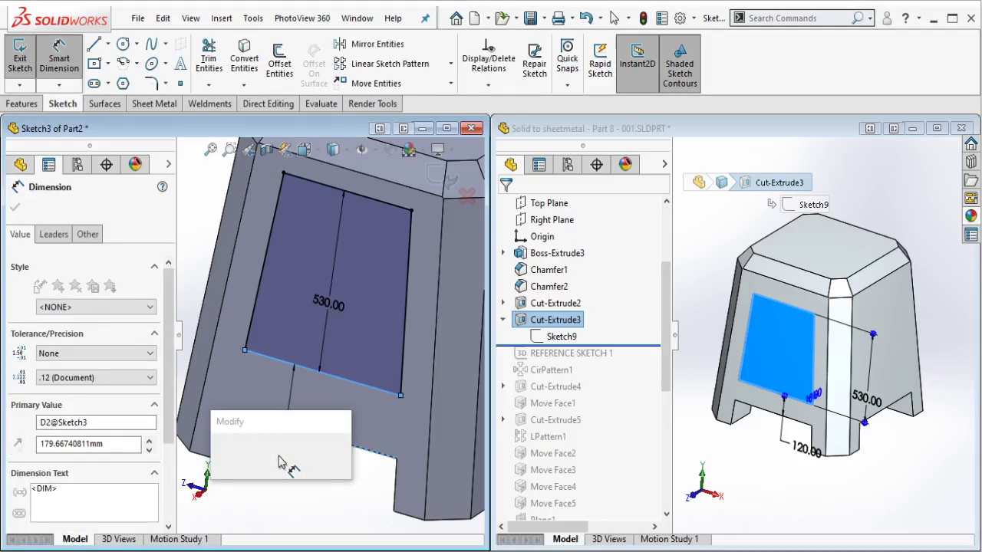
text(120)
key(Return)
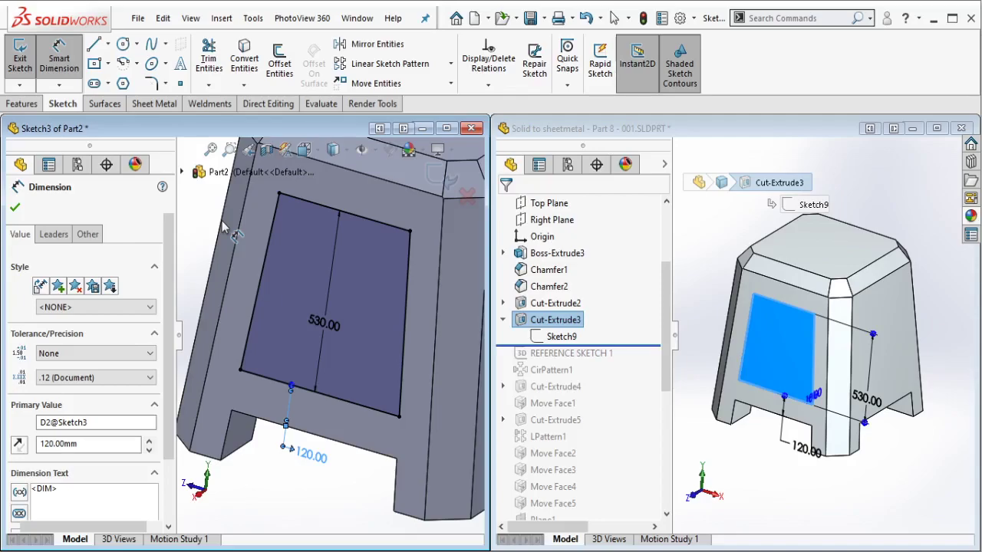
Extrude-cut the panel sketch 10 mm deep, Blind.
key(ctrl+b)
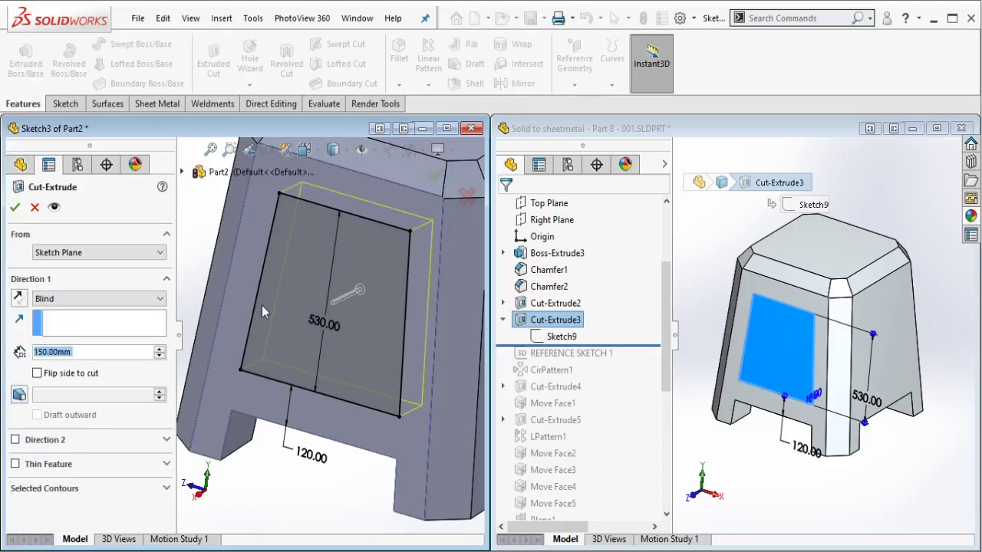
text(10)
key(Return)
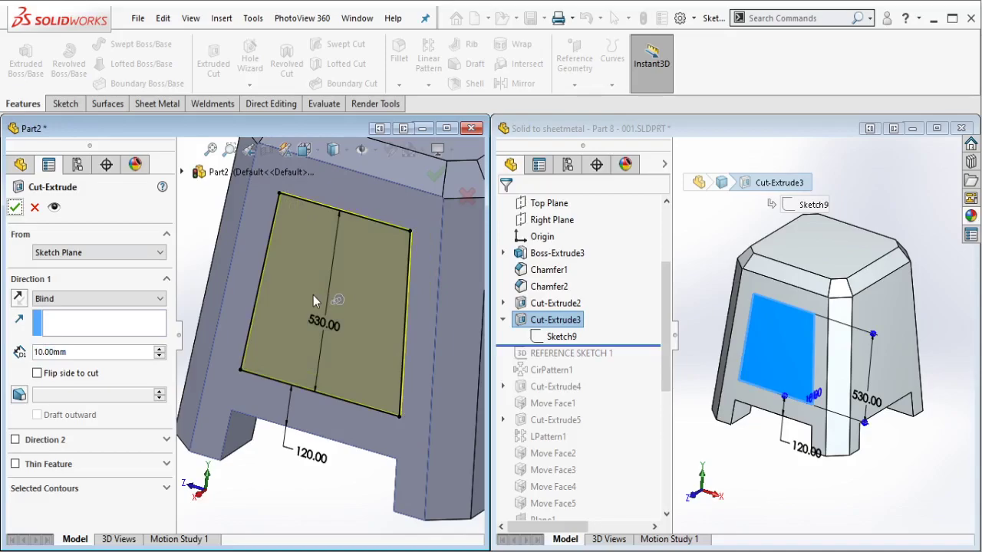
Commit the recessed panel cut and check the reference part's 3D sketch axis.
right_click(314, 301)
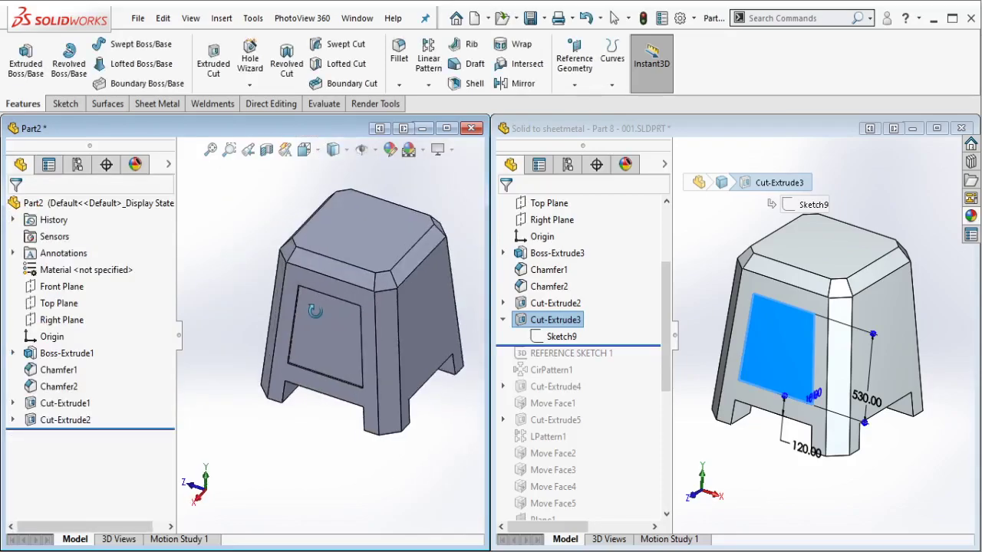
click(618, 369)
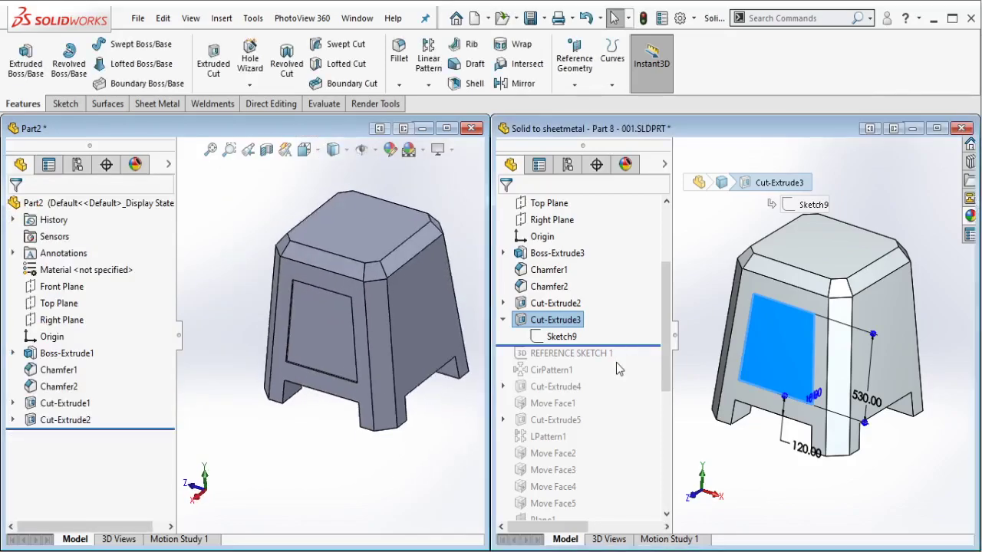
click(602, 354)
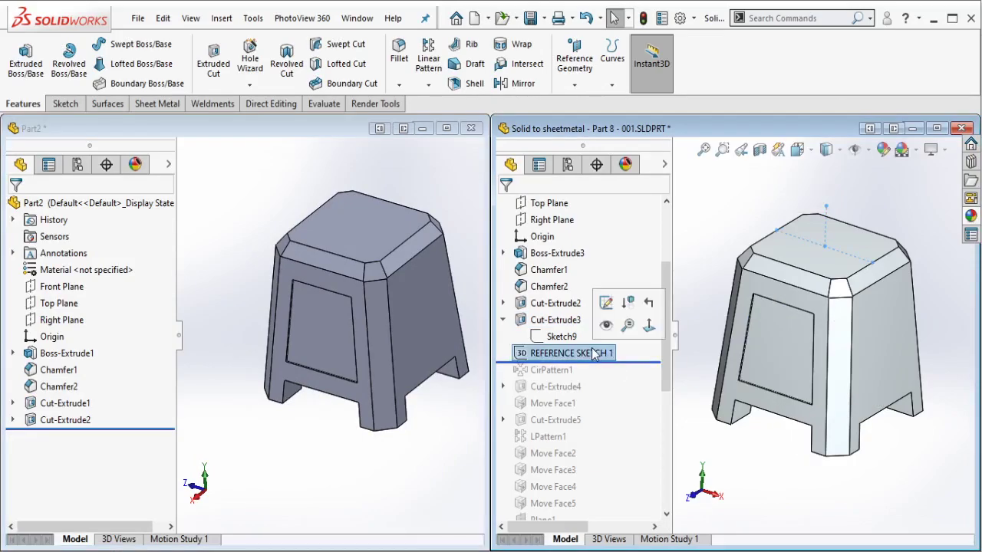
click(613, 328)
click(394, 177)
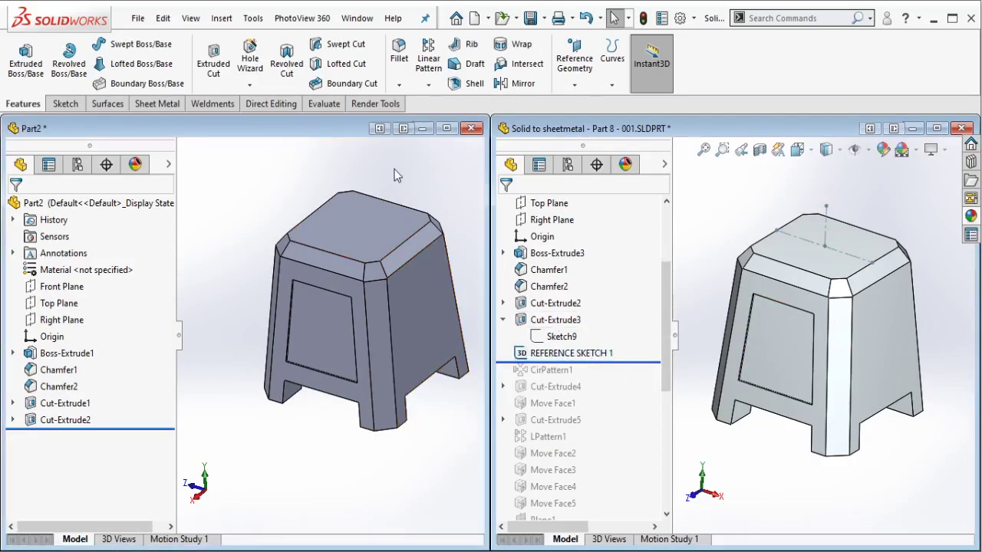
scroll(402, 236, down, 2)
Start a 3D sketch and draw a line across the stool's top face.
click(65, 103)
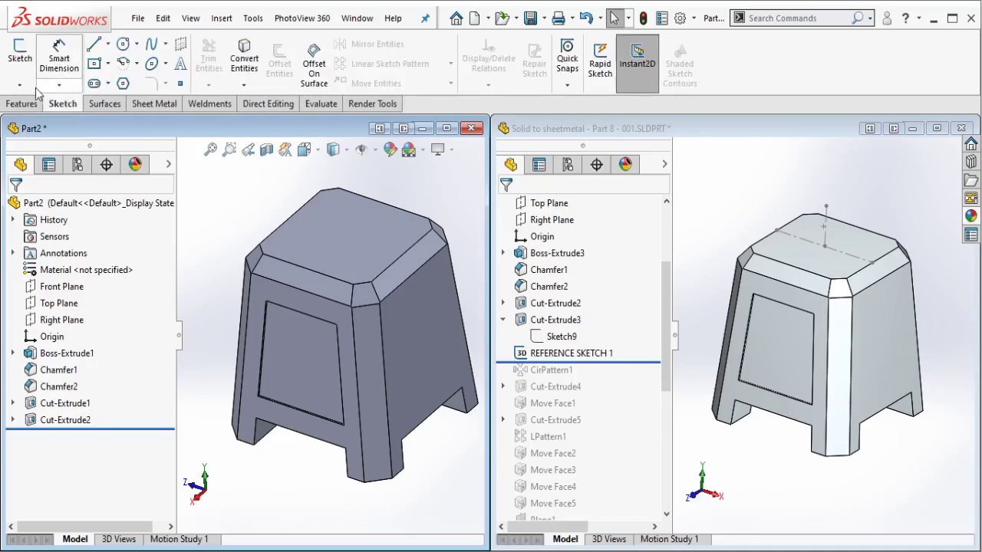
click(19, 84)
click(35, 121)
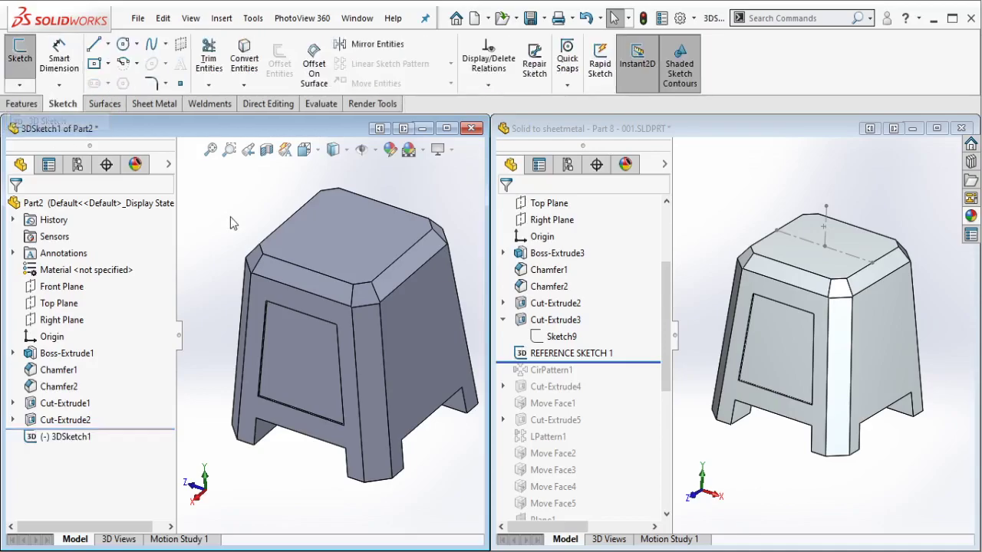
click(108, 43)
click(94, 44)
click(290, 217)
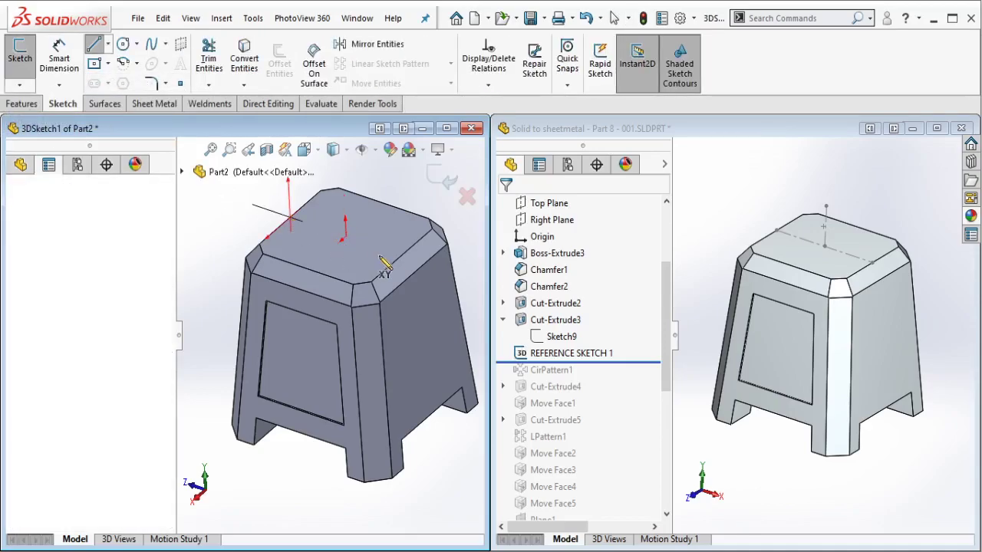
double_click(402, 254)
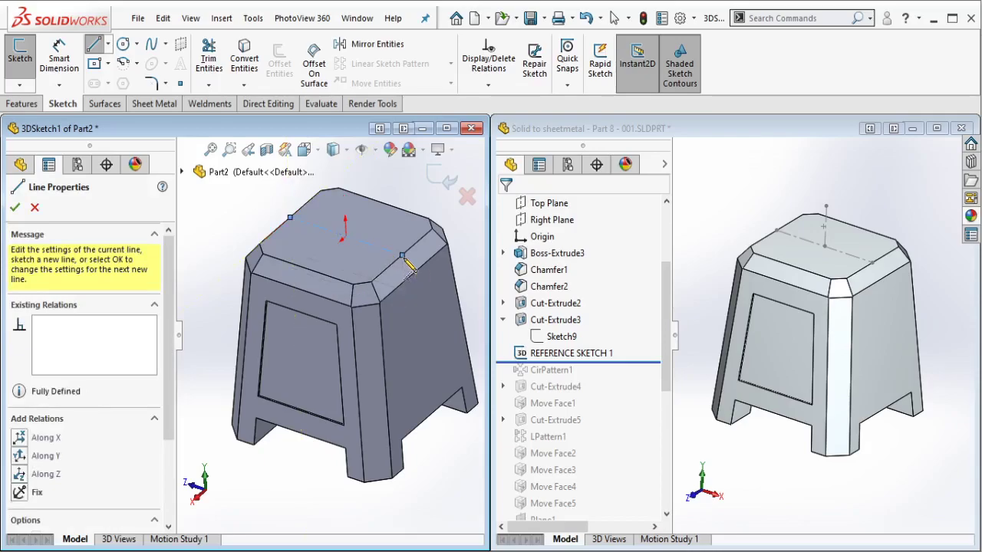
Draw a vertical centerline rising from the line's midpoint and finish the 3D sketch.
click(108, 44)
click(123, 82)
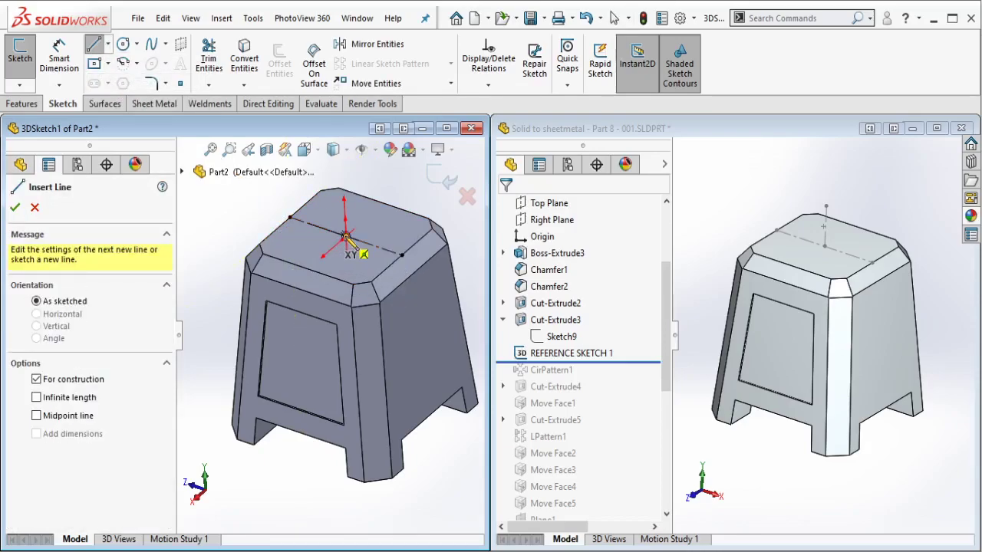
ctrl+middle_drag(347, 237, 343, 302)
click(342, 302)
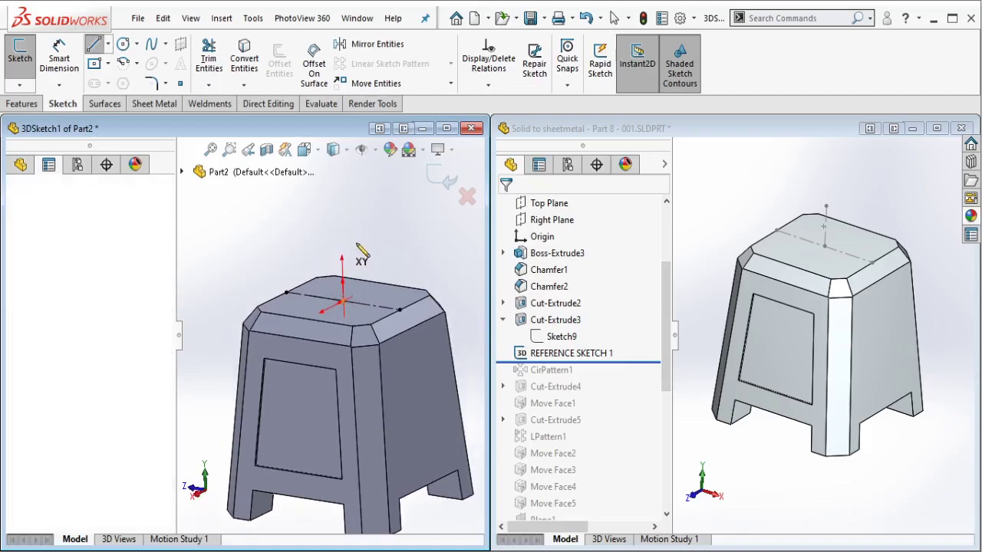
double_click(339, 195)
key(Escape)
middle_drag(351, 283, 388, 404)
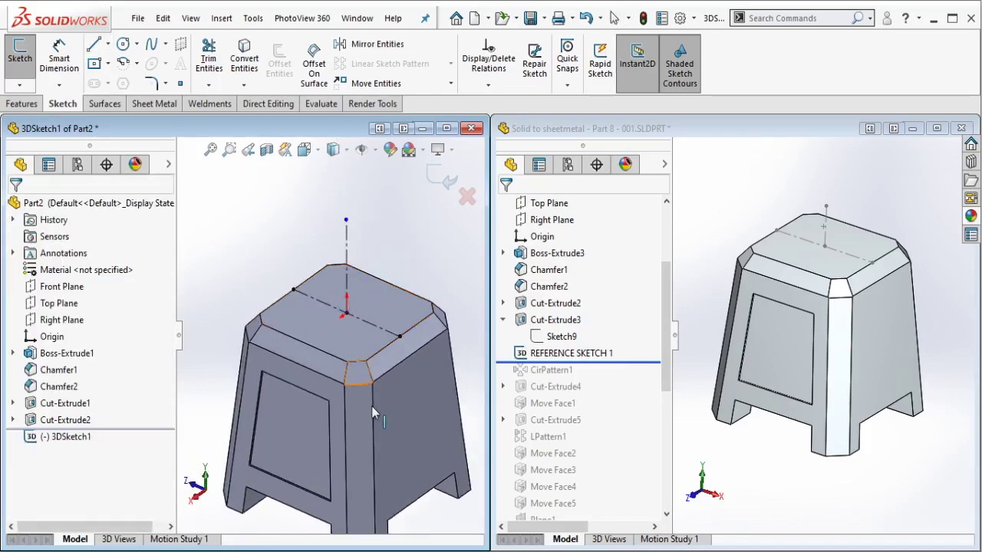
click(441, 178)
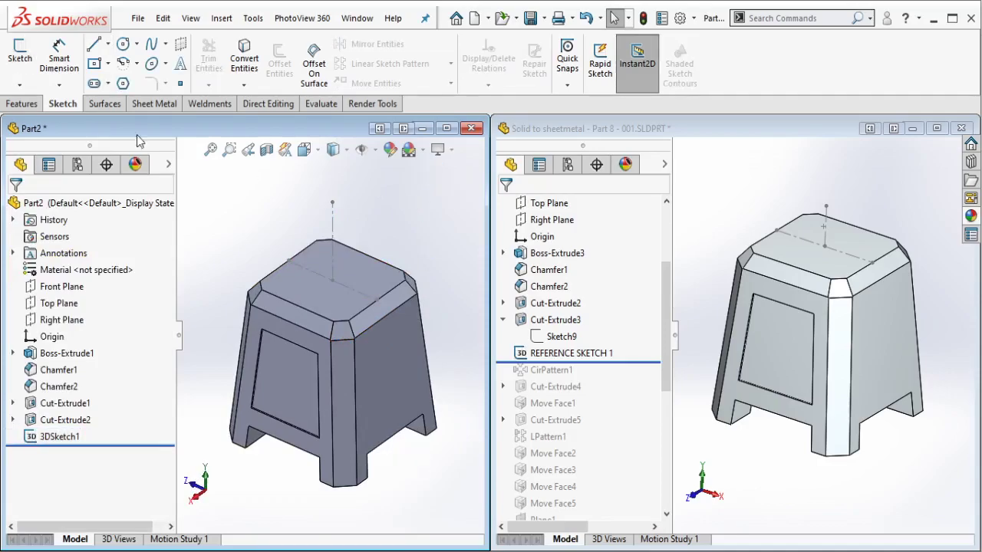
Circular-pattern Cut-Extrude2 four times about the vertical centerline, then roll the reference past CirPattern1.
click(23, 104)
click(428, 84)
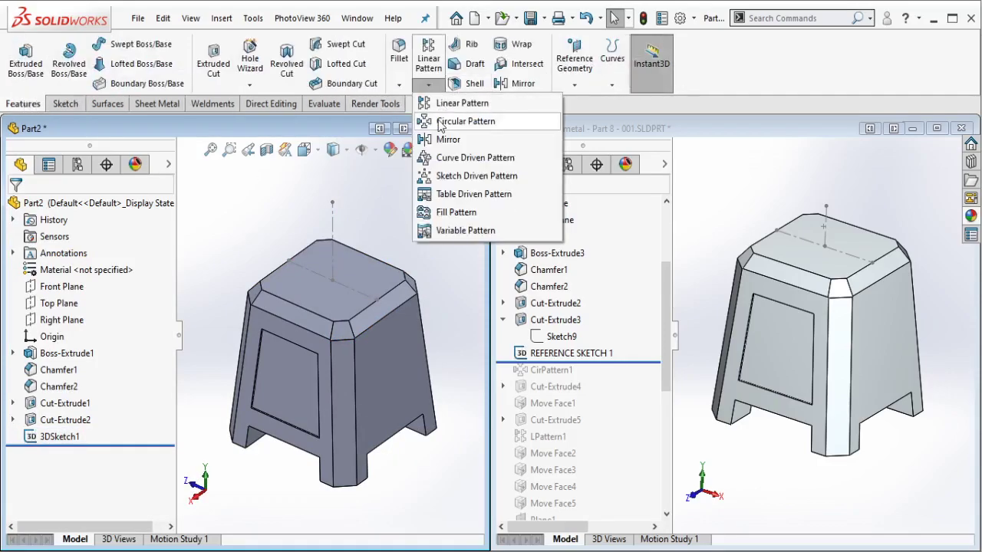
click(443, 120)
click(124, 257)
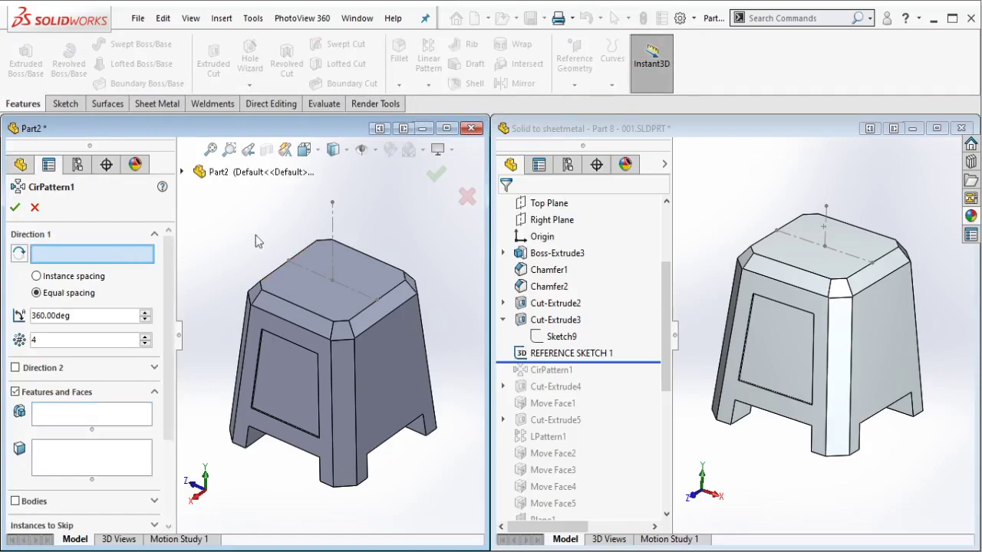
click(322, 240)
click(88, 410)
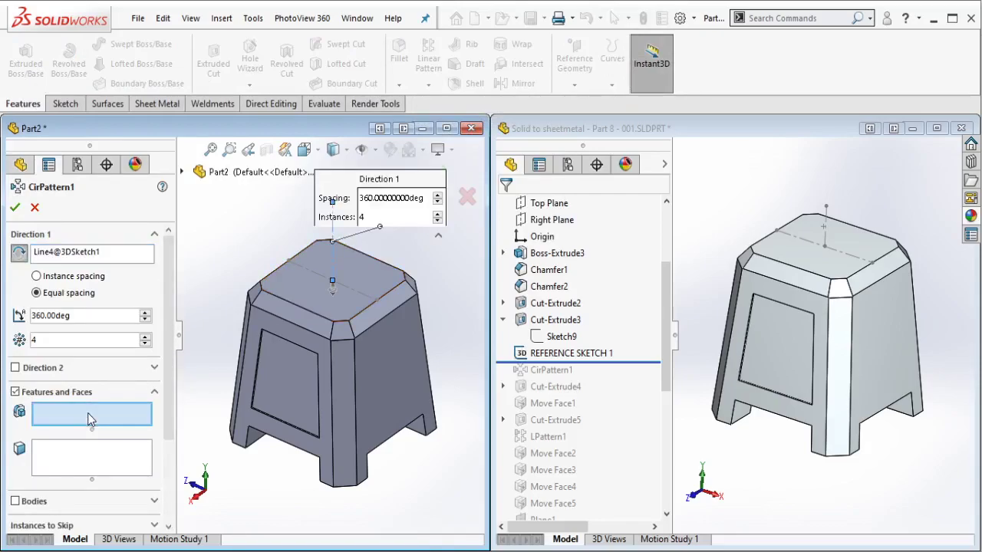
click(318, 396)
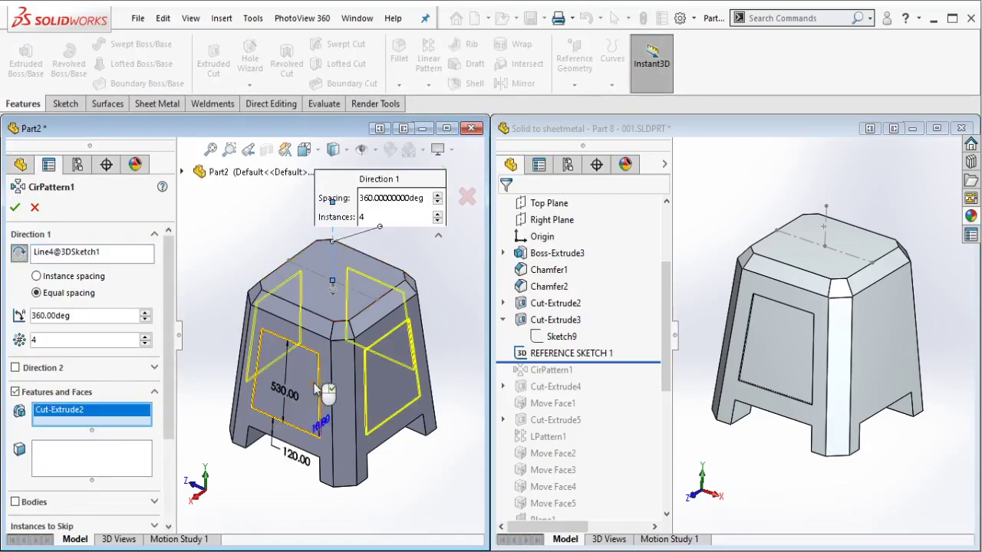
click(16, 207)
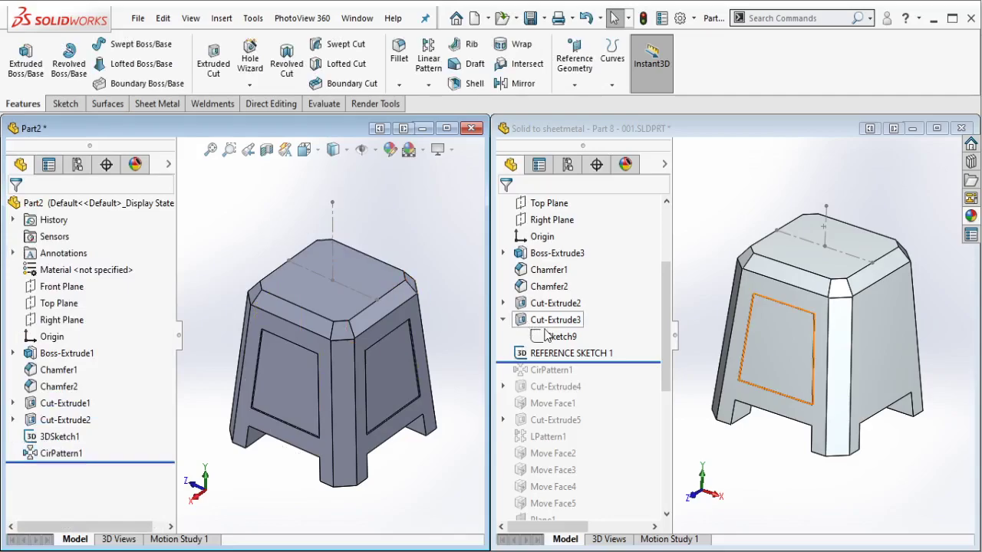
drag(622, 363, 606, 378)
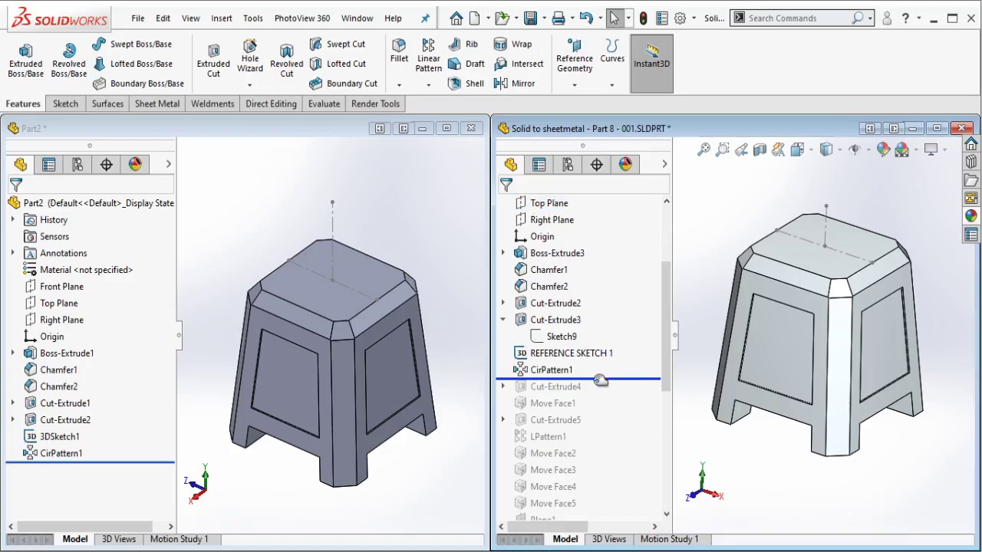
Roll the reference to Cut-Extrude4 and start a sketch on the stool's top face.
drag(601, 381, 583, 394)
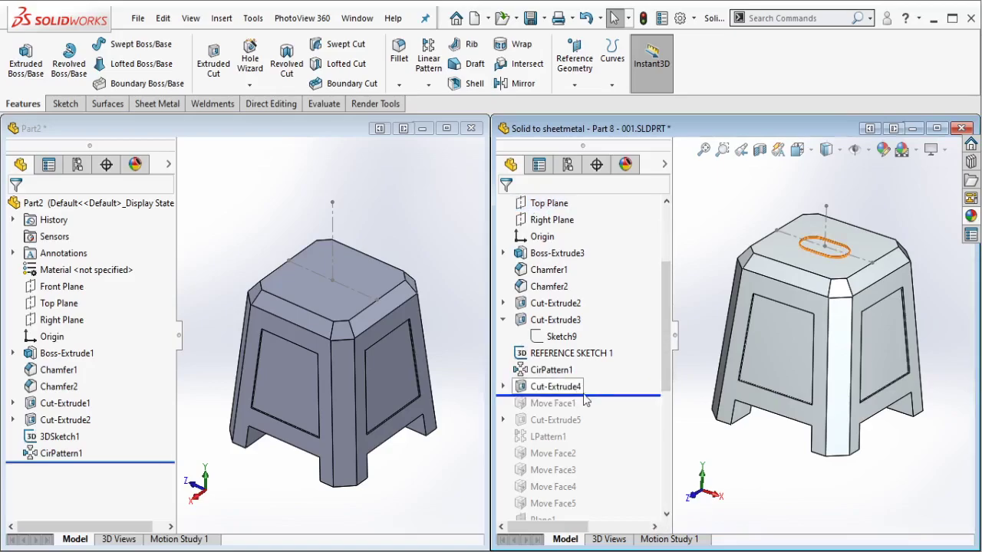
click(427, 254)
middle_drag(427, 254, 349, 341)
scroll(349, 341, down, 3)
scroll(330, 307, up, 3)
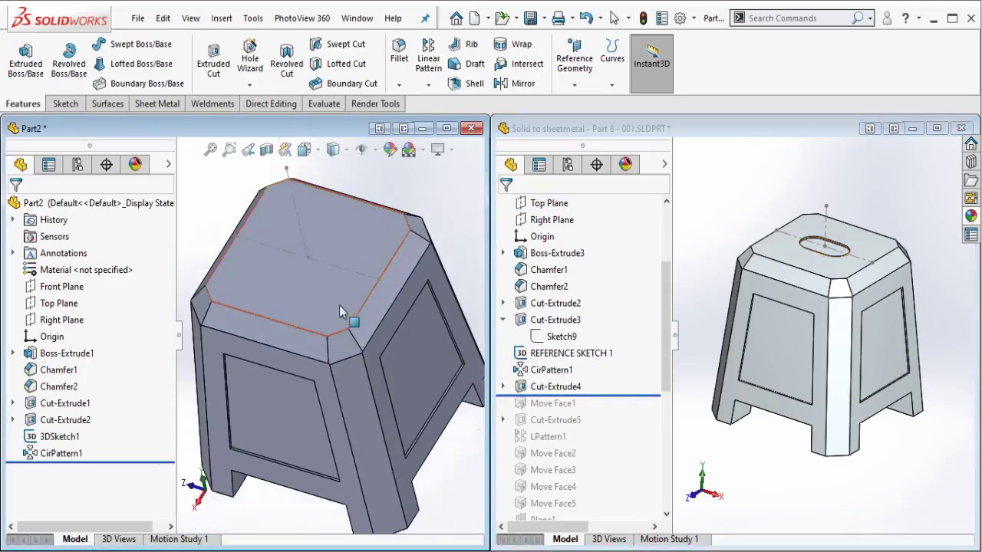
scroll(301, 276, down, 2)
scroll(301, 276, down, 2)
click(301, 281)
click(369, 226)
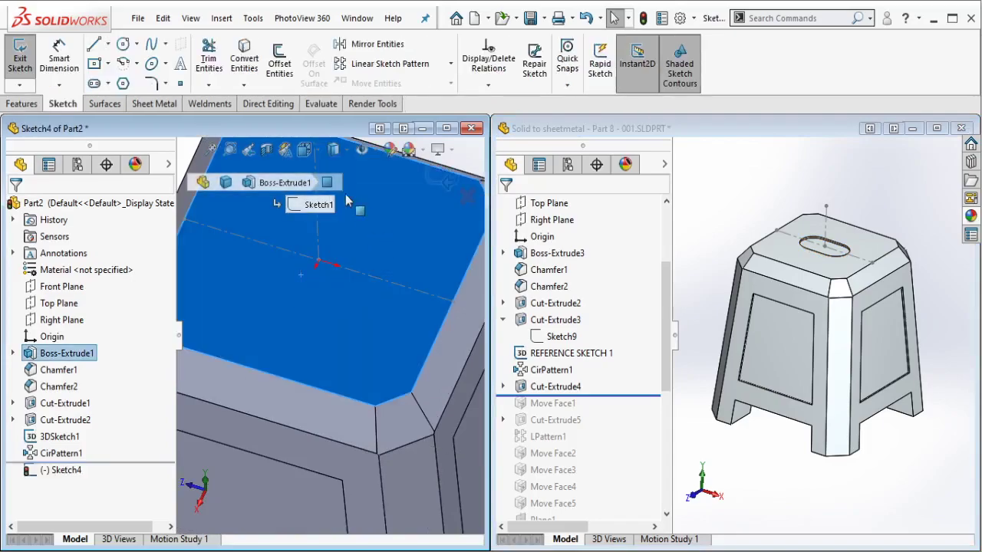
Draw a slot on the top face and make its centre coincident with the origin.
key(s)
click(293, 233)
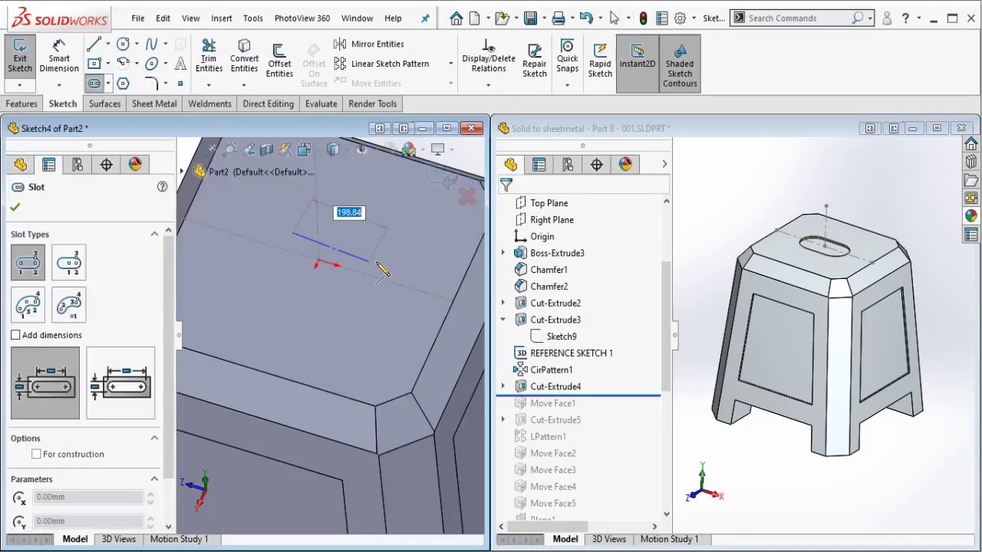
click(379, 258)
click(366, 290)
key(Escape)
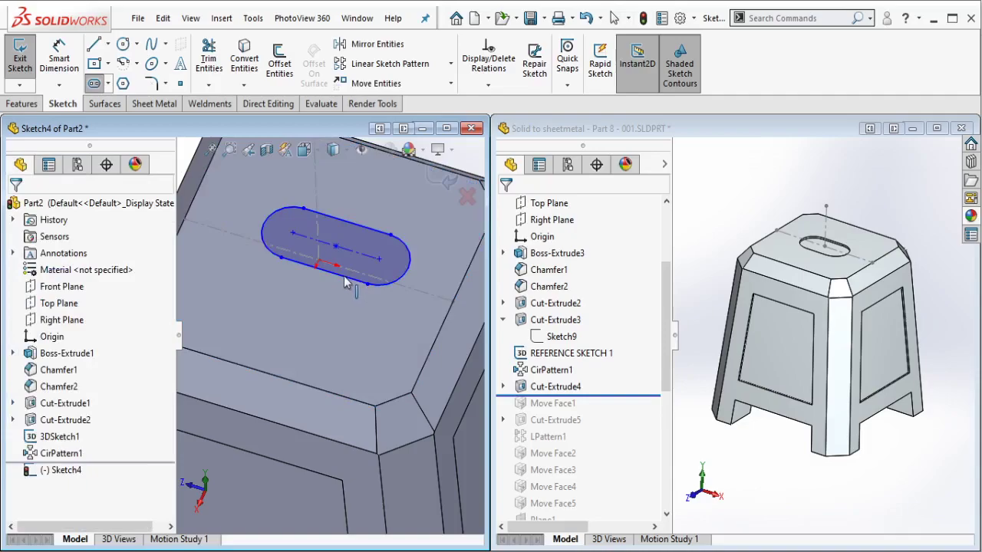
scroll(312, 263, down, 2)
click(305, 262)
ctrl+click(330, 239)
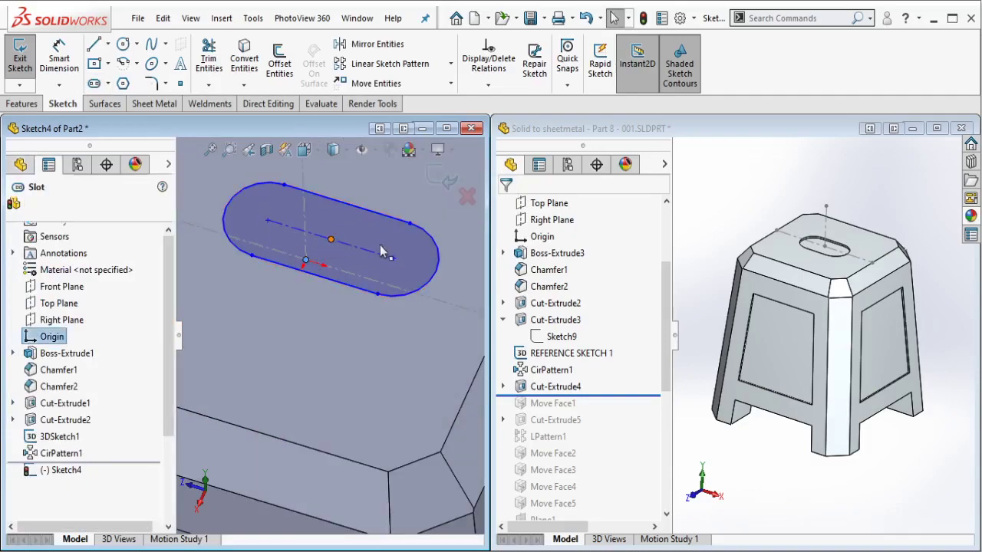
click(437, 172)
key(Escape)
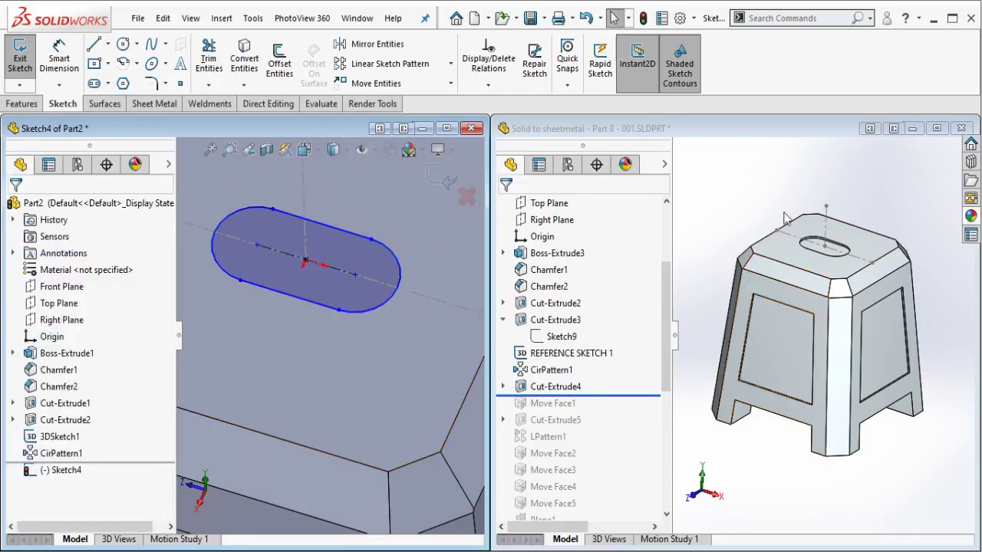
Inspect the reference part's top slot size, then reopen the slot sketch for editing.
click(787, 213)
middle_drag(788, 290, 805, 337)
scroll(805, 322, up, 3)
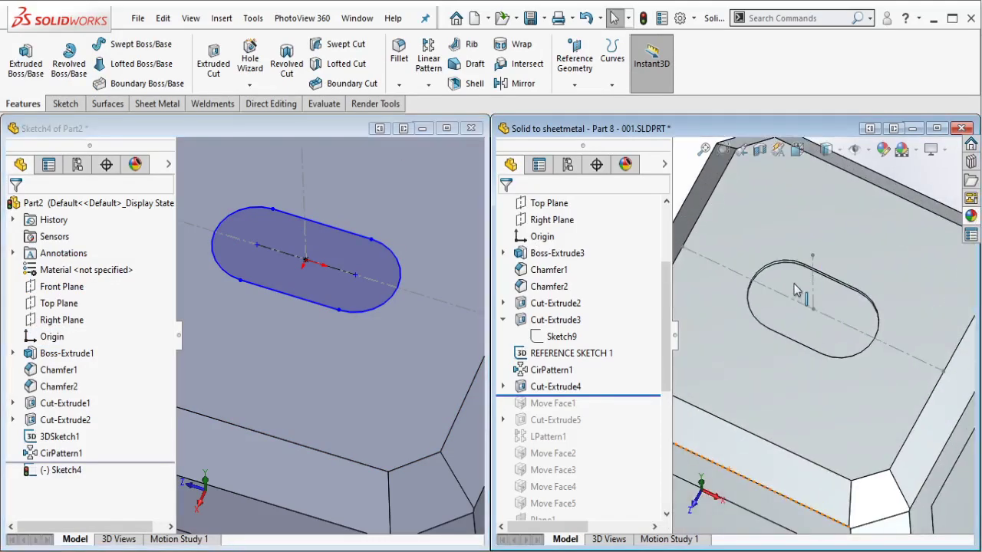
click(801, 322)
click(327, 153)
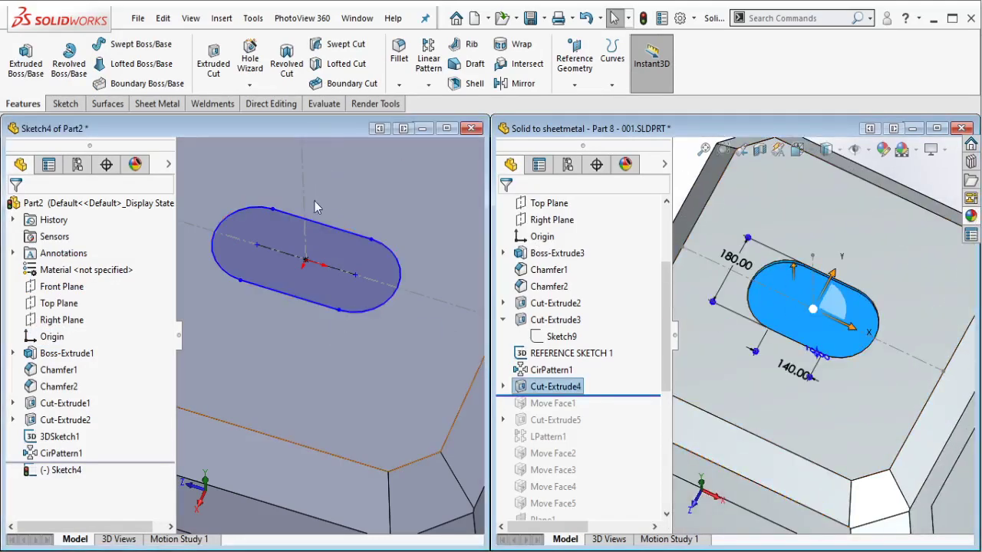
middle_drag(290, 279, 278, 301)
double_click(278, 302)
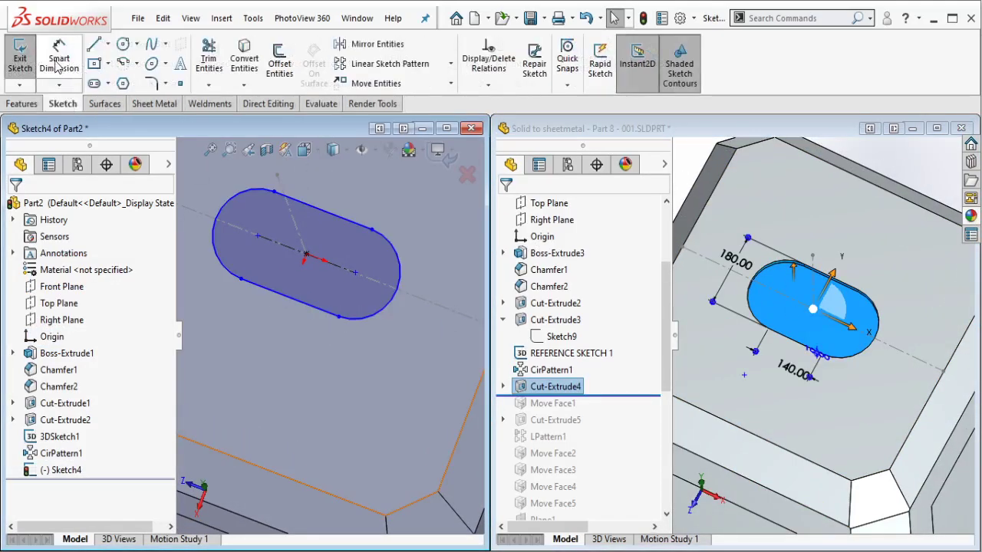
Dimension the slot 180 and 140.
click(330, 220)
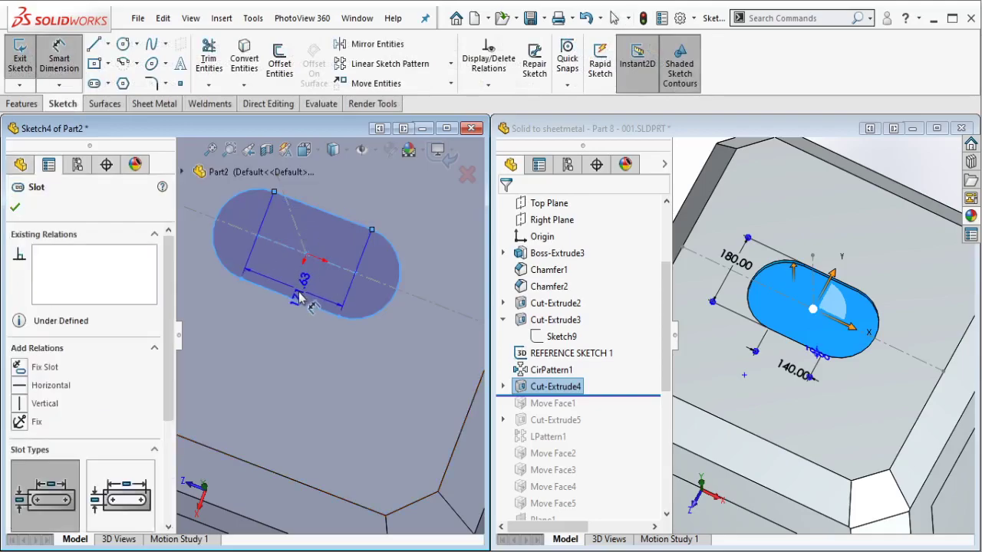
click(423, 327)
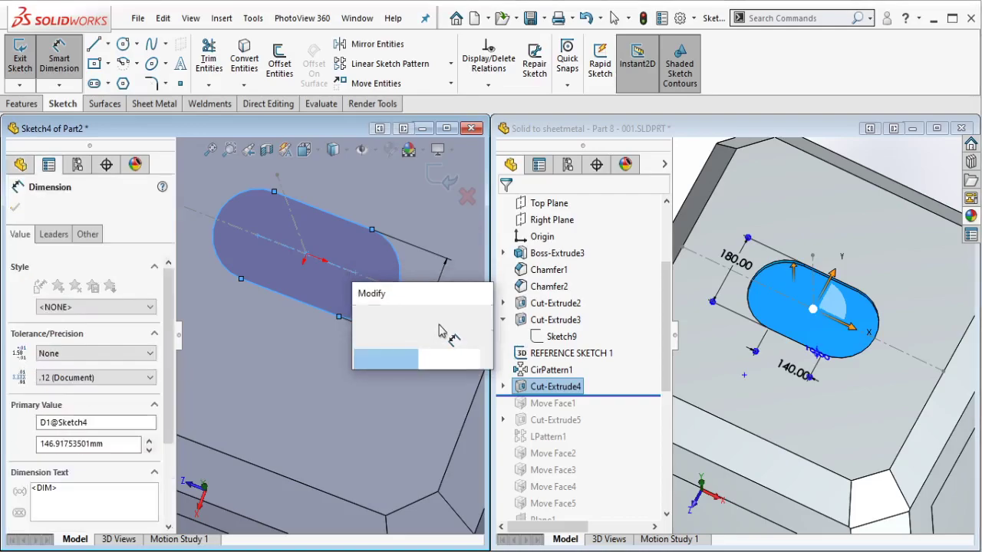
text(180)
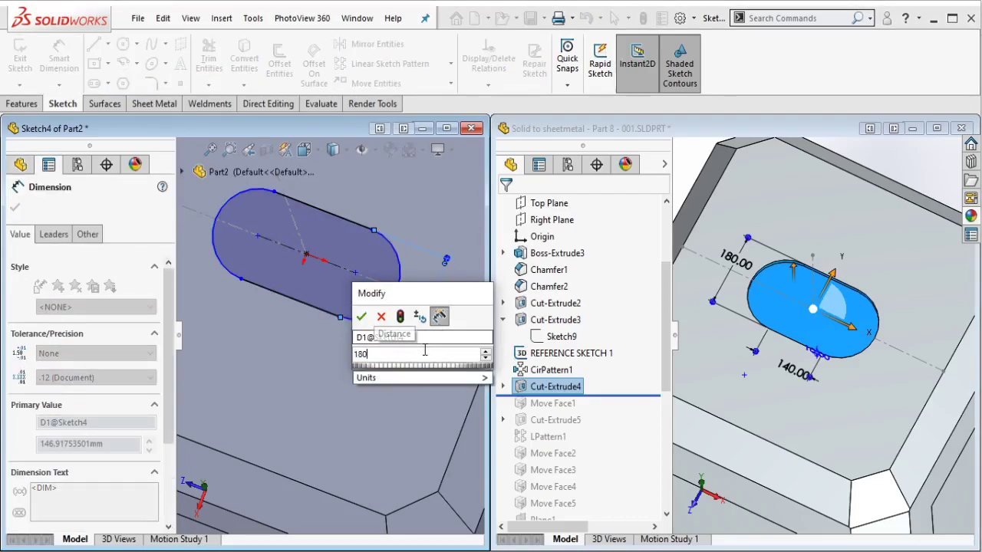
key(Return)
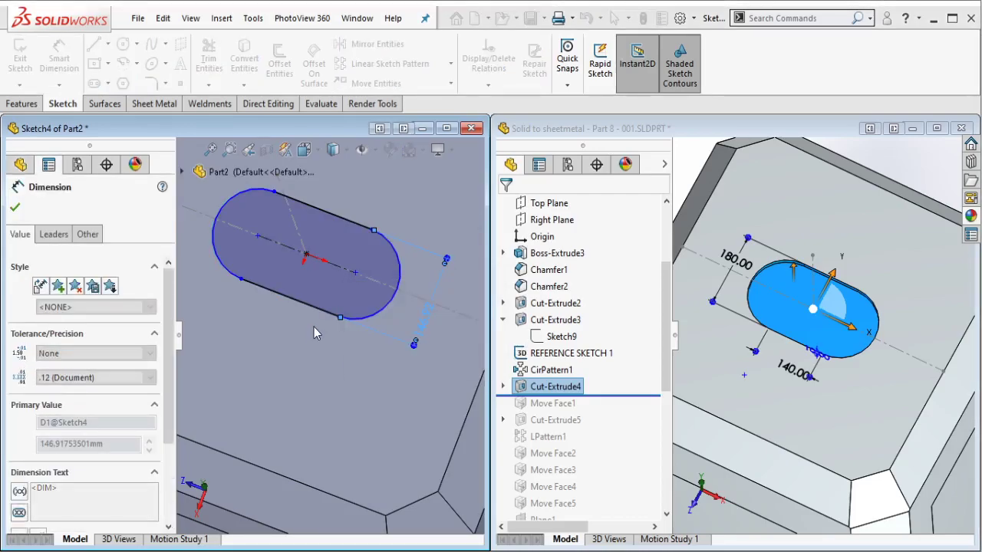
click(282, 361)
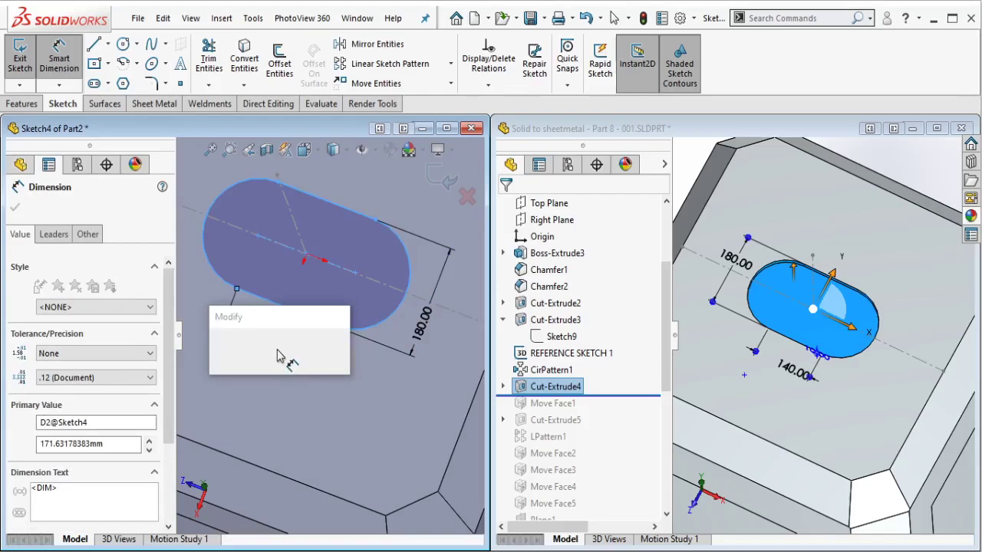
key(Escape)
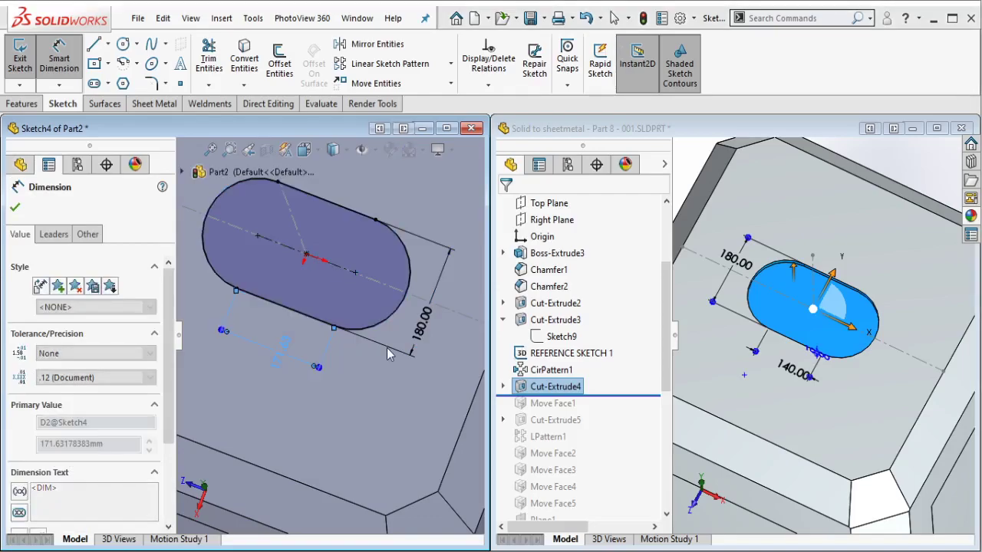
Exit the sketch and extrude-cut the slot Blind into the top face.
click(23, 104)
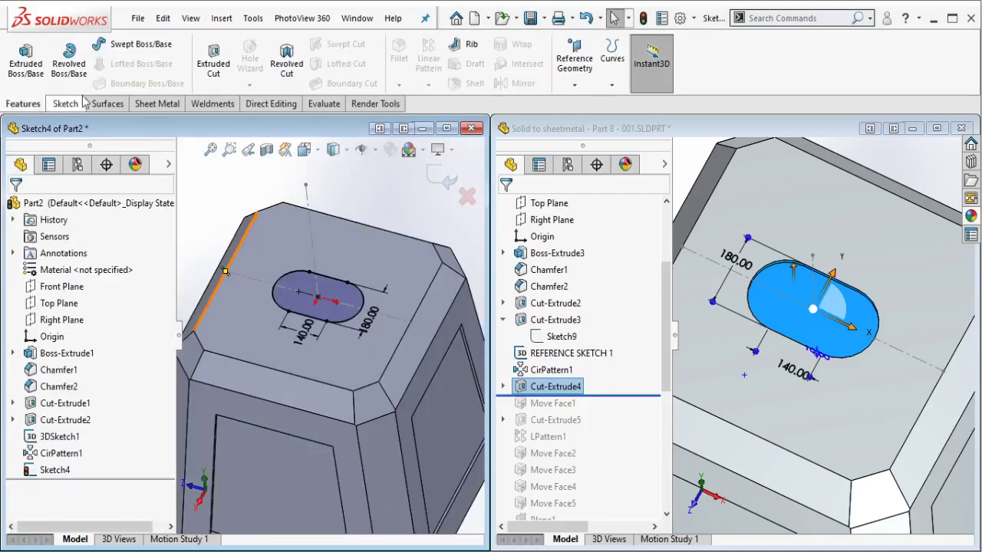
click(213, 58)
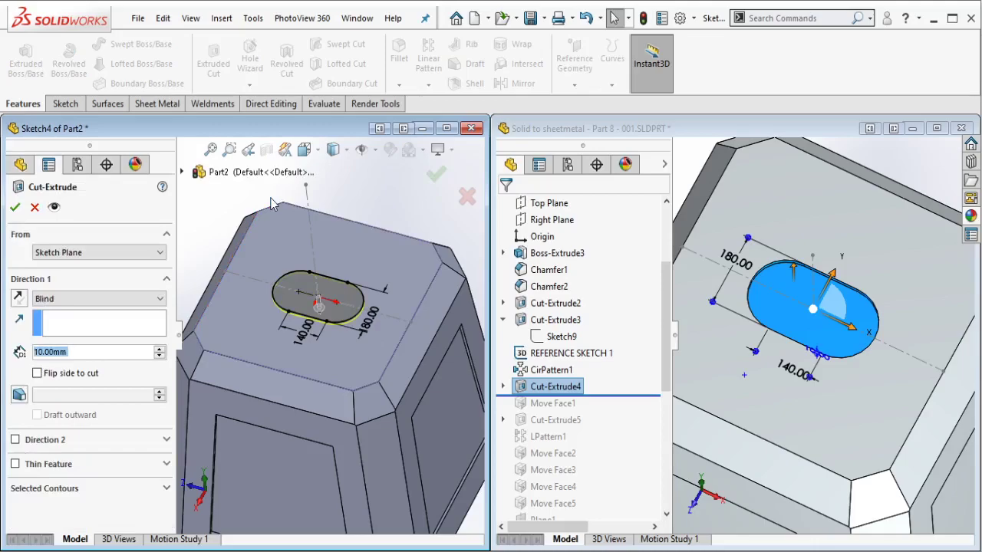
click(467, 197)
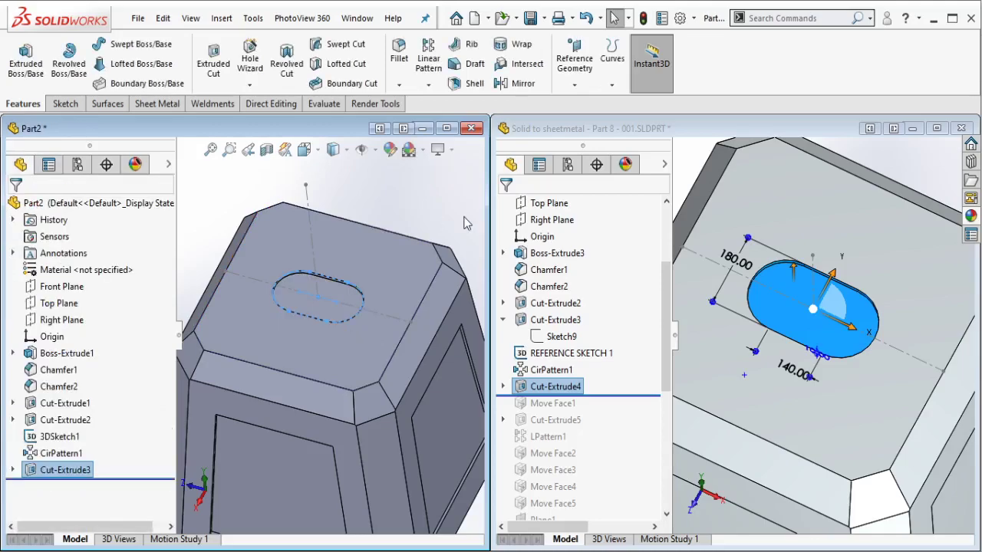
Roll the reference part forward to inspect its Move Face feature.
click(623, 395)
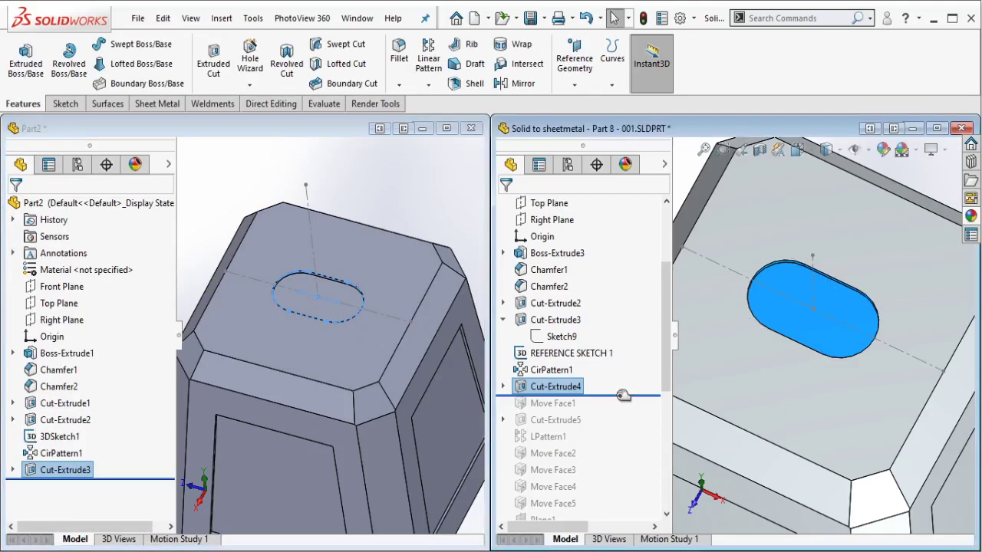
drag(623, 395, 605, 411)
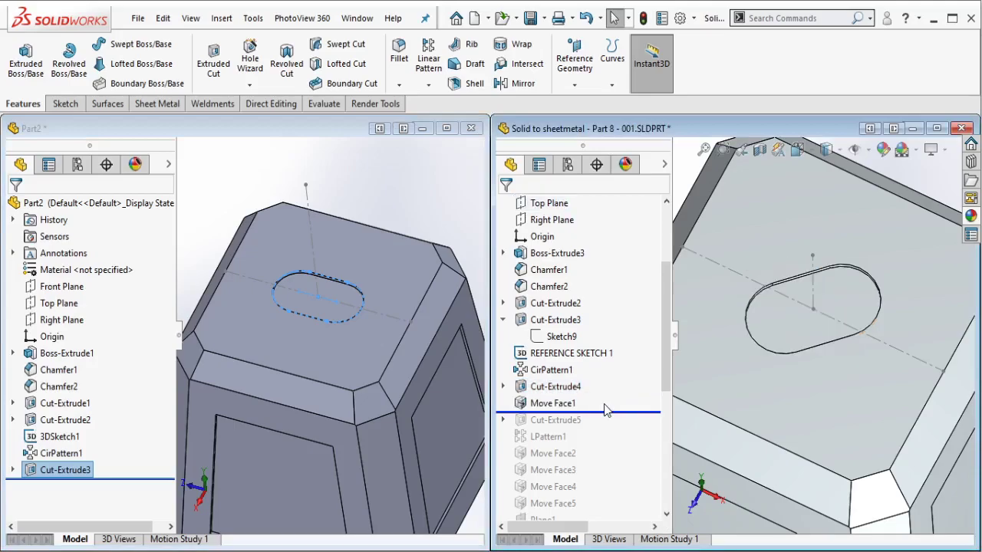
click(553, 403)
key(f)
click(275, 347)
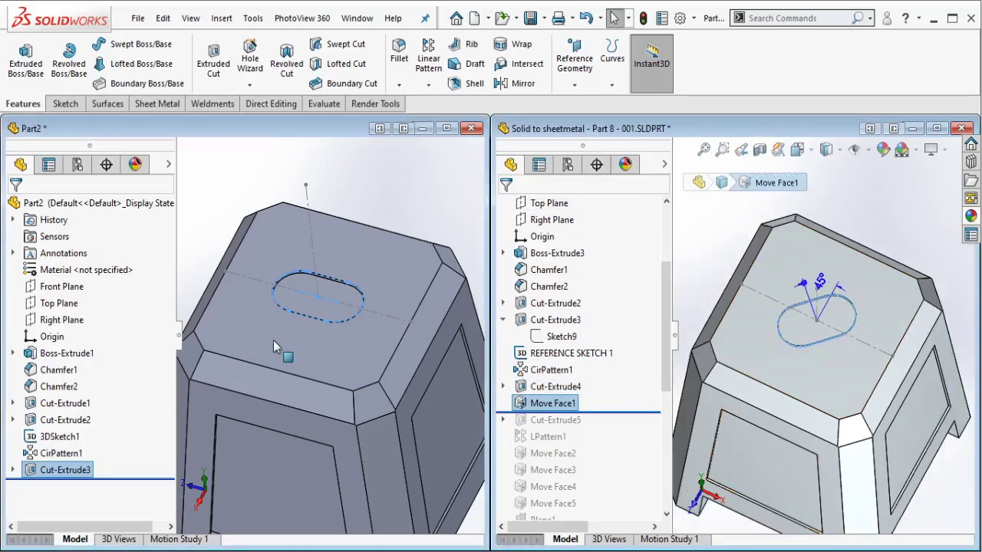
scroll(265, 347, down, 5)
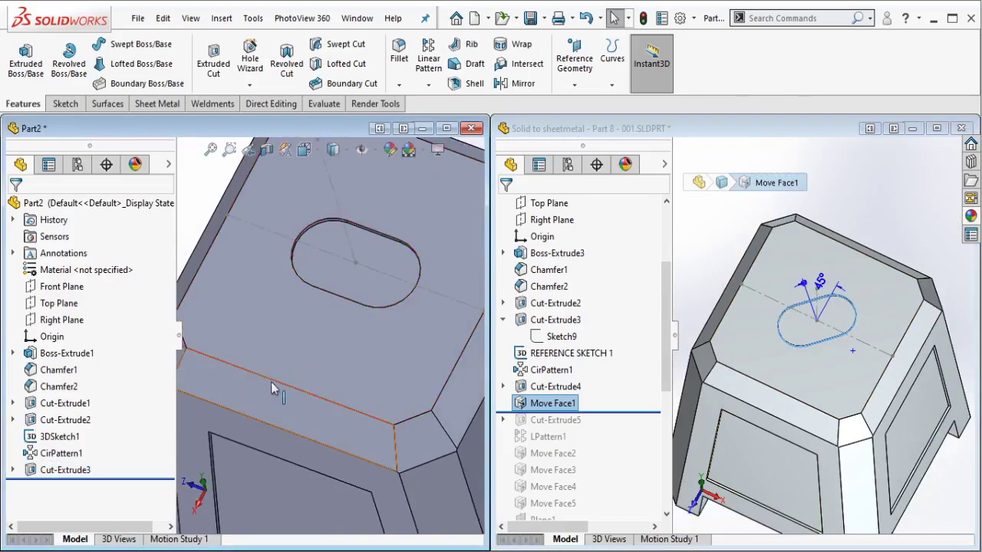
scroll(336, 239, down, 3)
scroll(456, 234, down, 2)
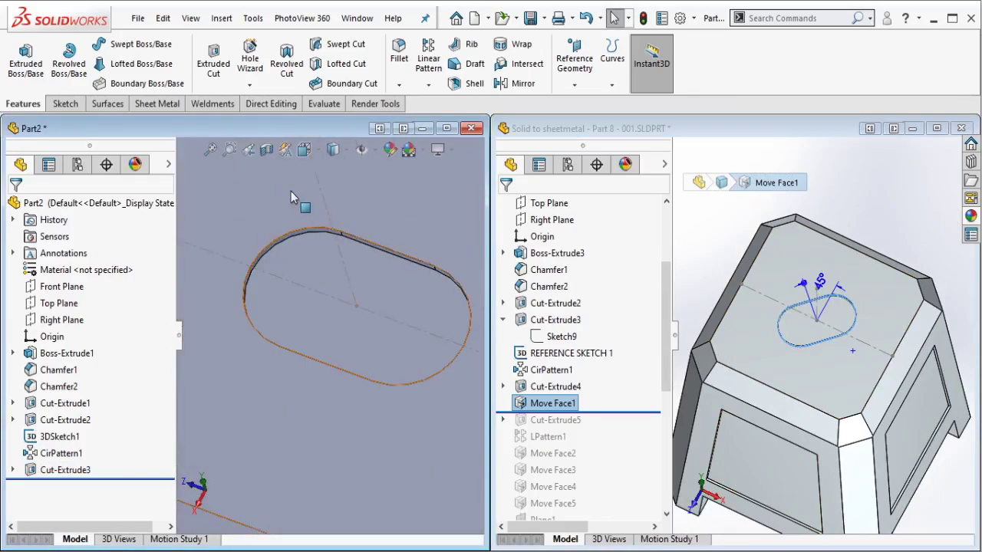
Rotate the slot's tangent faces 45° about the slot edge with Move Face.
click(270, 103)
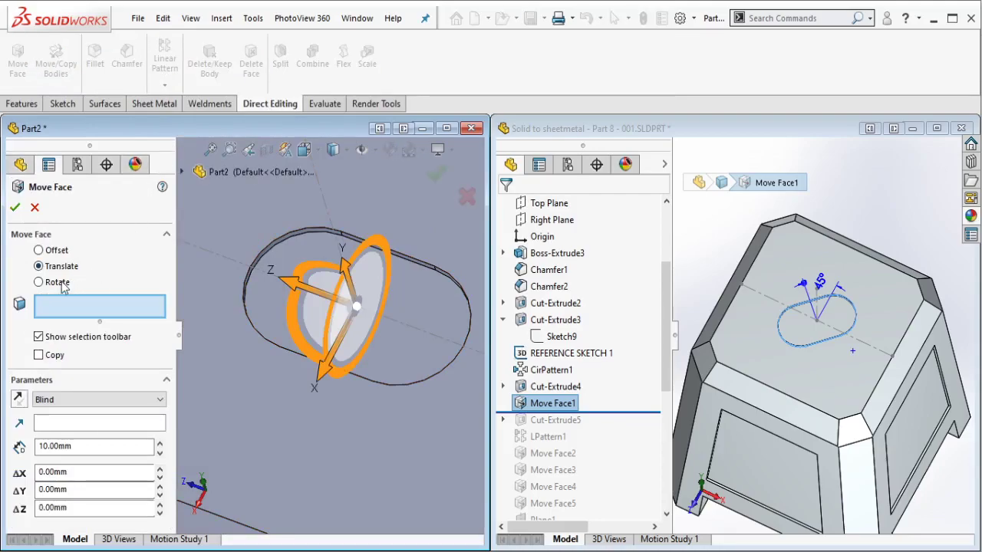
click(62, 283)
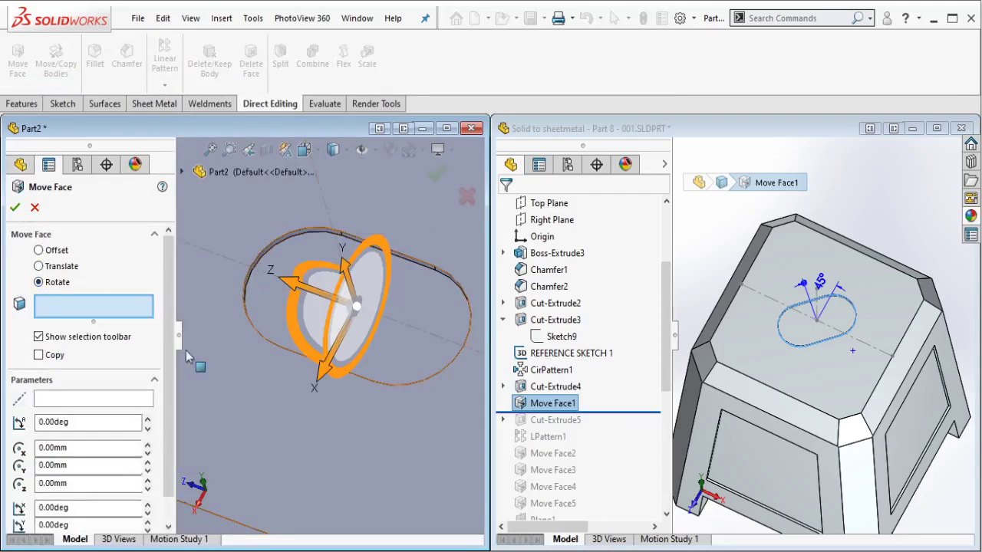
click(103, 401)
click(334, 215)
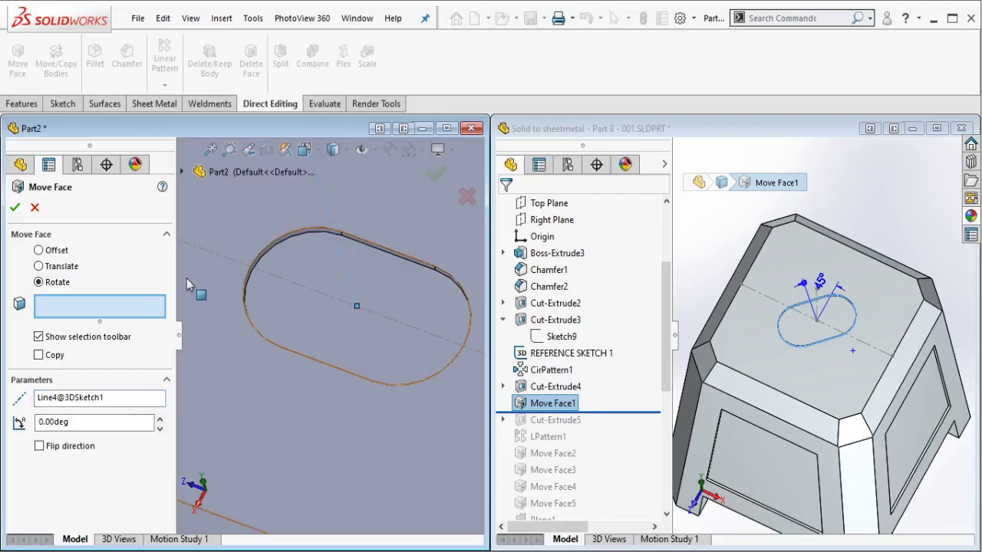
scroll(303, 265, down, 3)
middle_drag(303, 265, 318, 246)
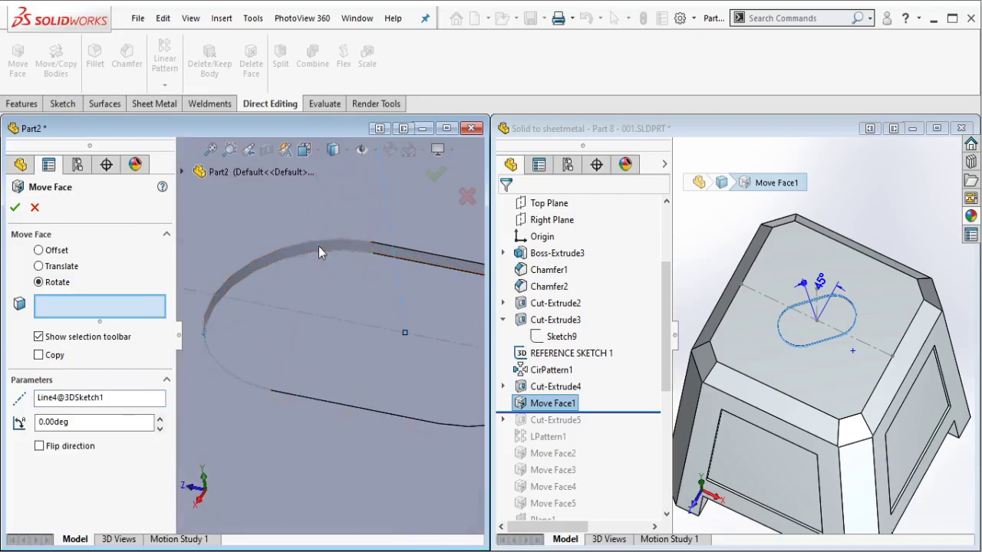
right_click(318, 246)
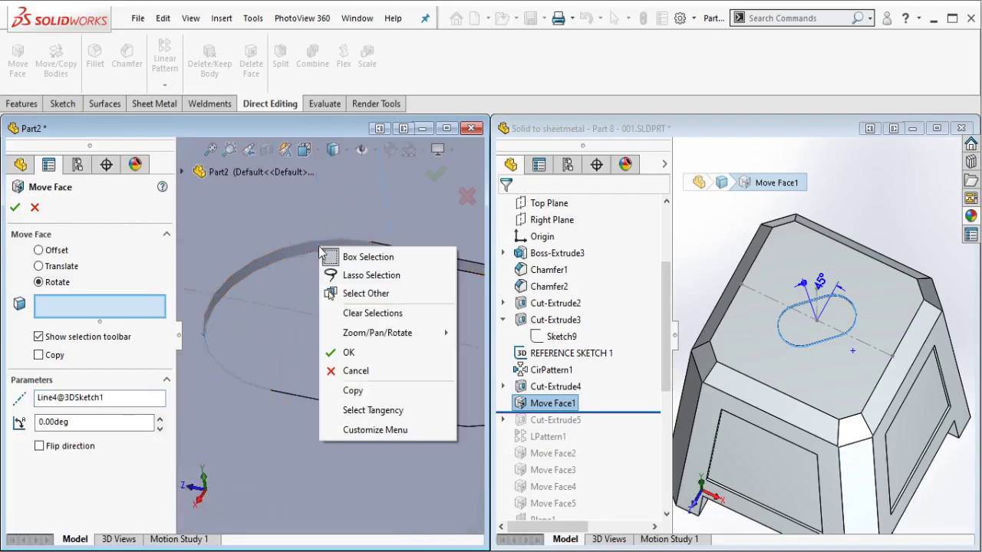
click(373, 411)
mouse_move(394, 368)
middle_down()
mouse_move(425, 377)
mouse_move(399, 395)
middle_up()
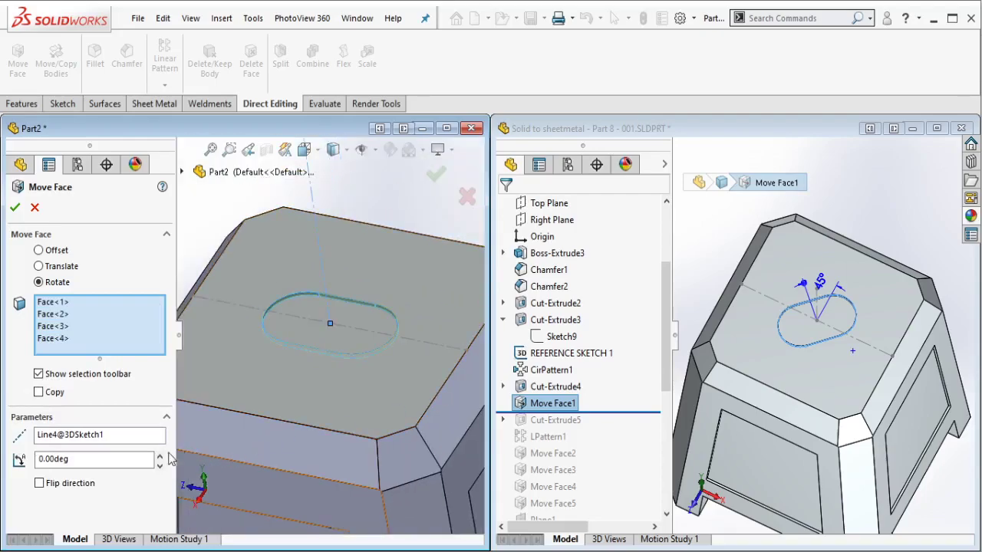
click(160, 457)
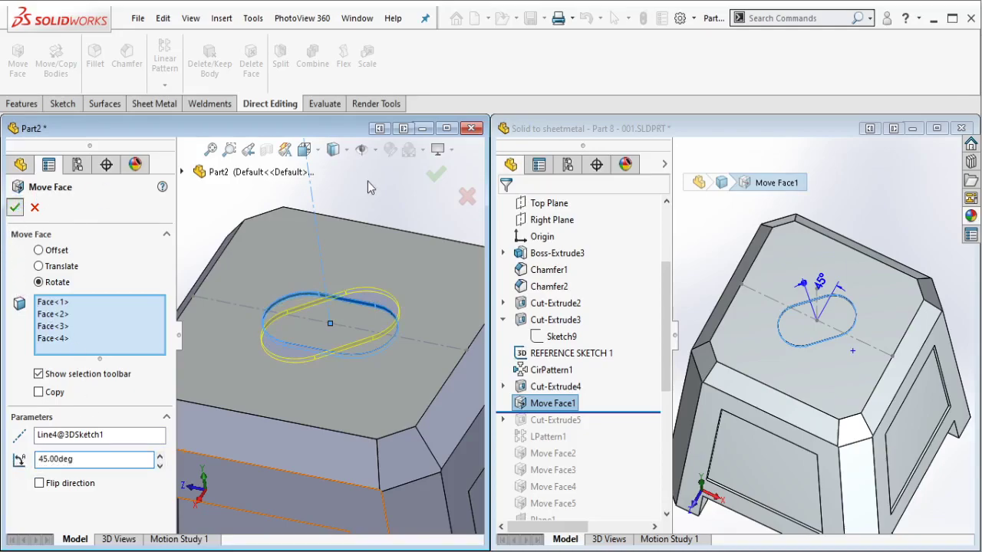
key(Return)
Roll the reference part forward to Cut-Extrude5 and show its small slot dimensions 40, 160, 30.
scroll(370, 193, up, 2)
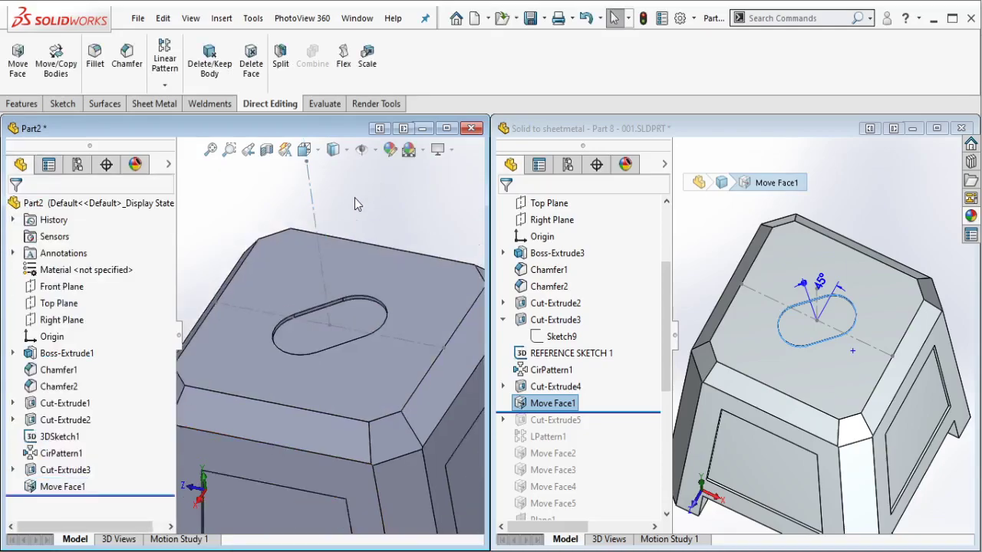
scroll(354, 201, up, 2)
click(319, 223)
click(358, 213)
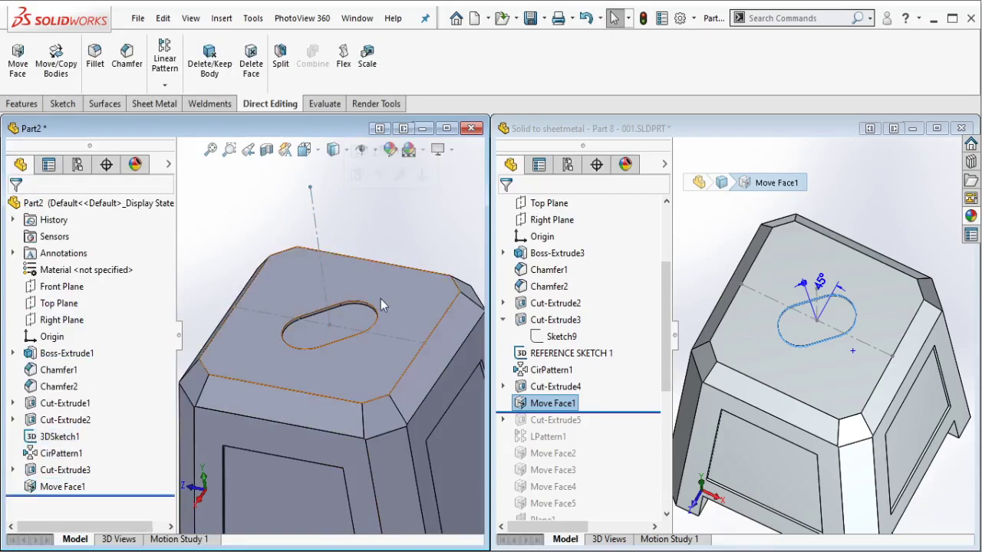
mouse_move(358, 213)
middle_down()
mouse_move(411, 434)
mouse_move(452, 460)
middle_up()
click(618, 372)
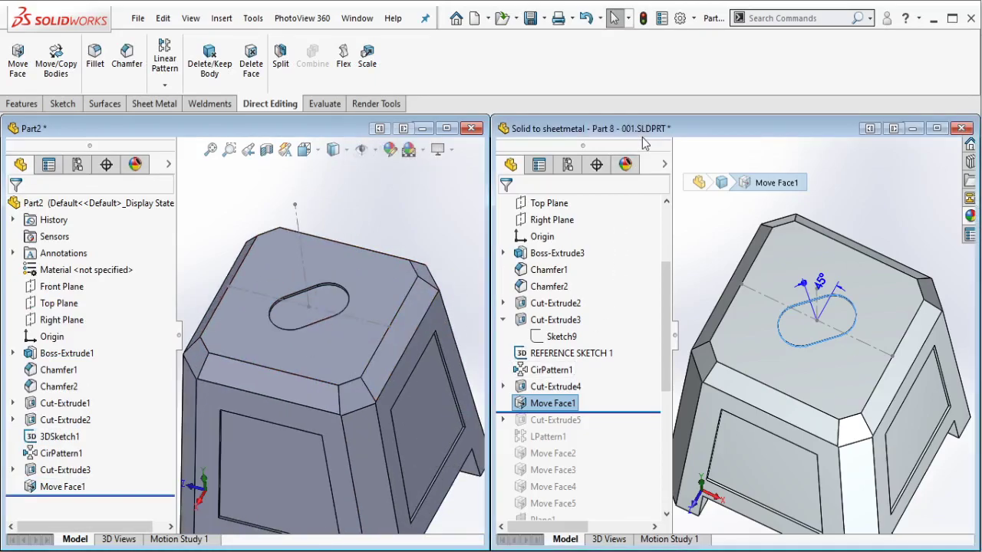
scroll(614, 366, down, 1)
scroll(610, 361, down, 1)
drag(609, 314, 595, 334)
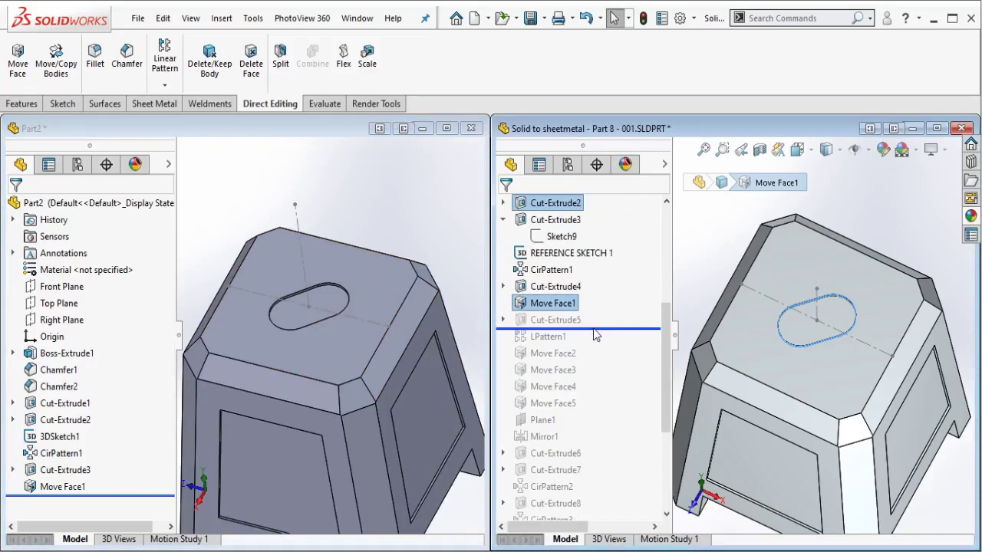
click(571, 320)
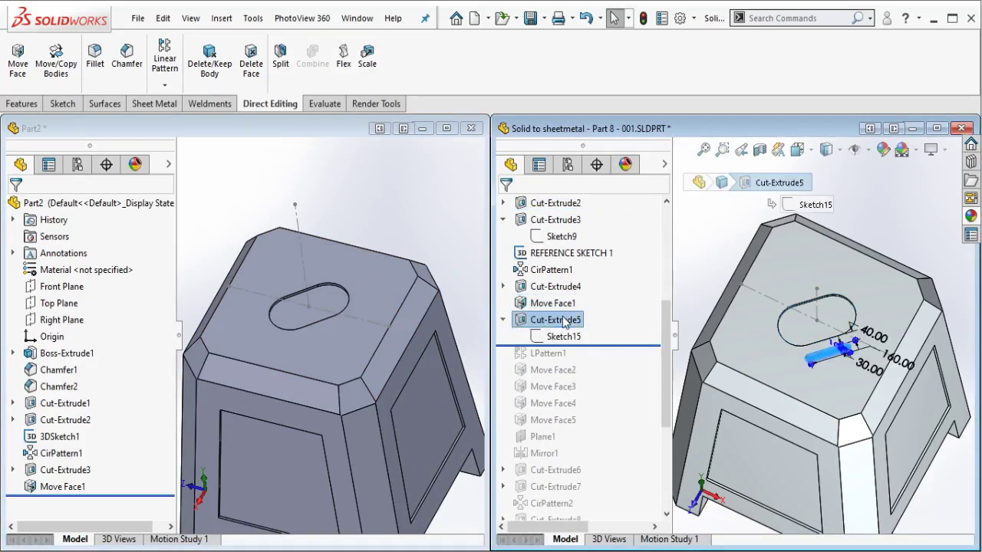
Start a new sketch on Part2's top face.
scroll(360, 337, down, 2)
scroll(272, 317, down, 3)
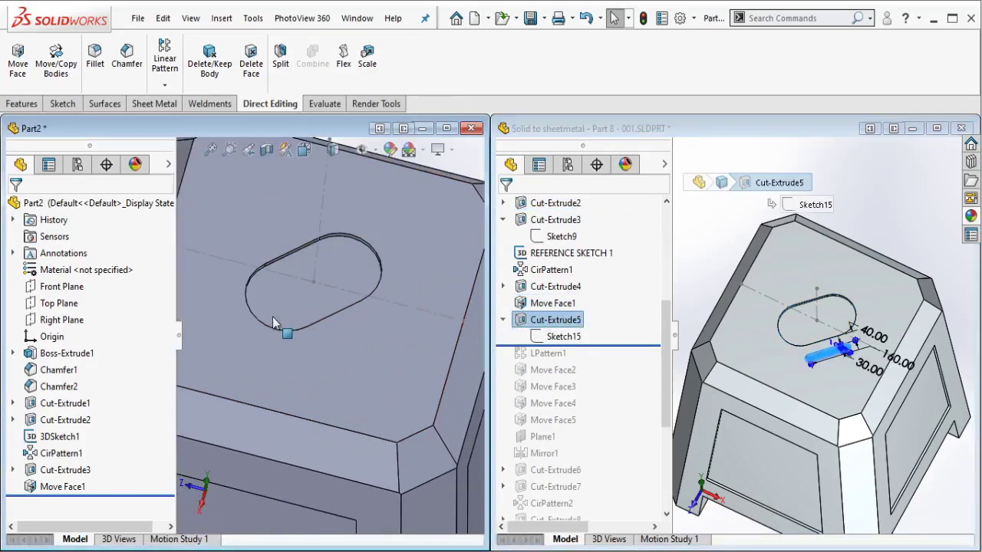
scroll(268, 310, down, 1)
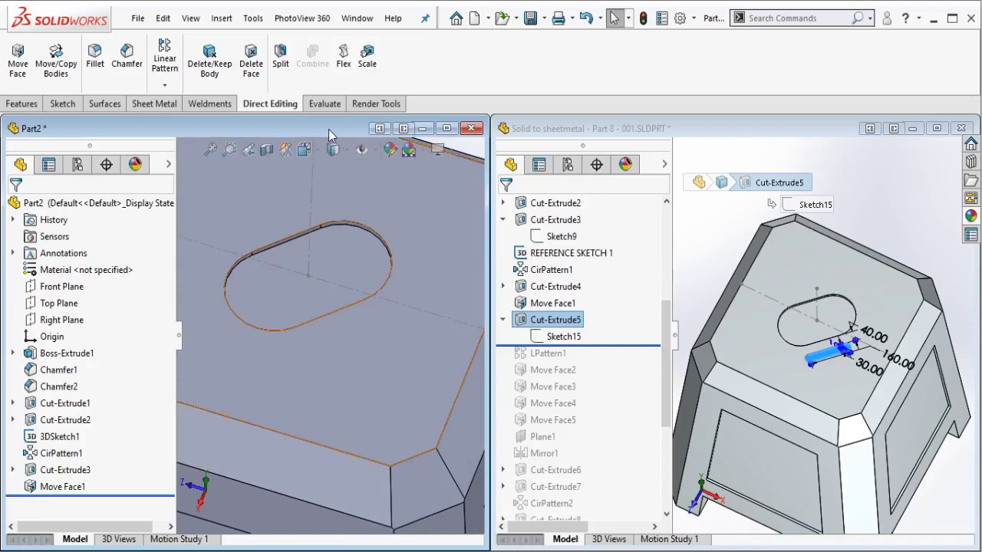
scroll(851, 353, down, 4)
scroll(852, 353, down, 1)
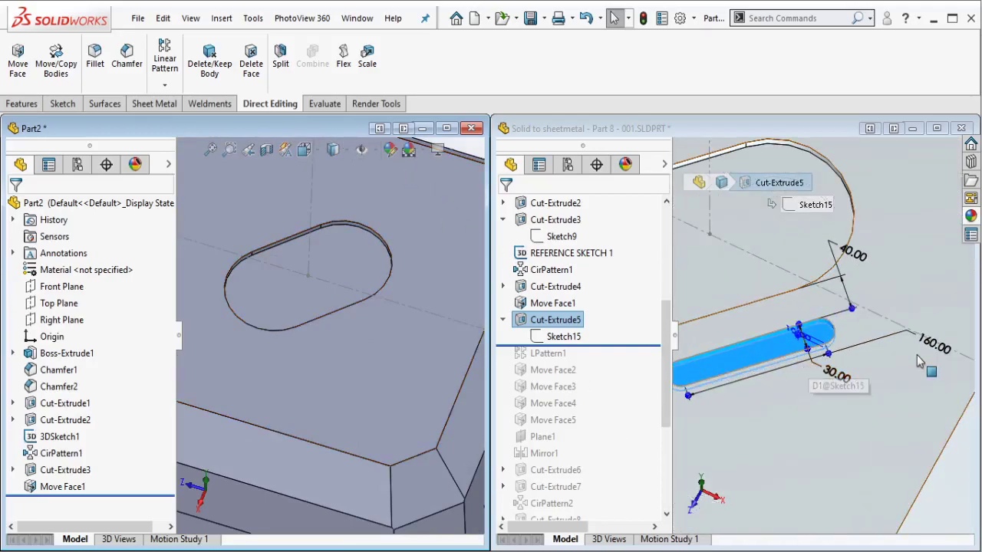
scroll(832, 337, up, 3)
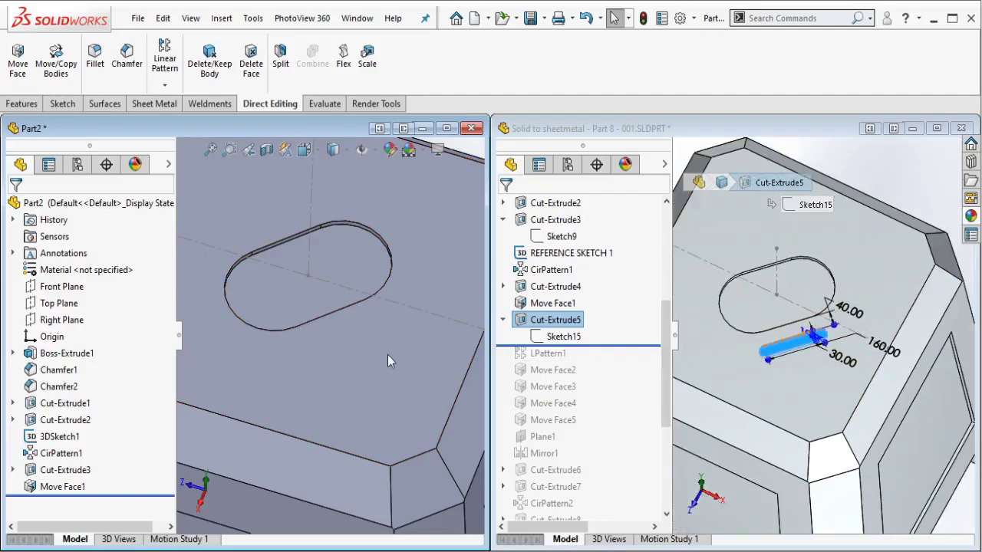
click(387, 361)
click(422, 344)
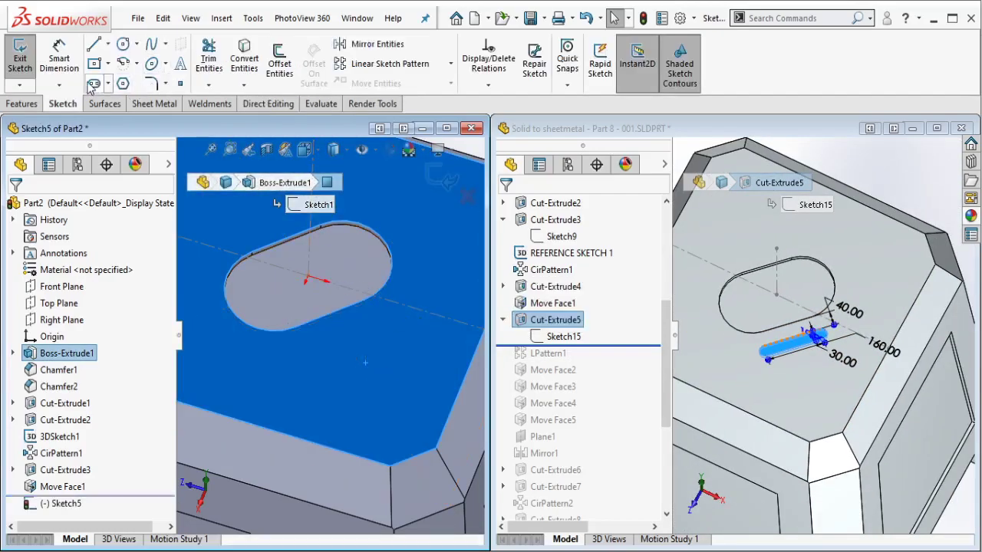
Draw a straight slot on the top face beside the large slot.
click(94, 85)
click(289, 376)
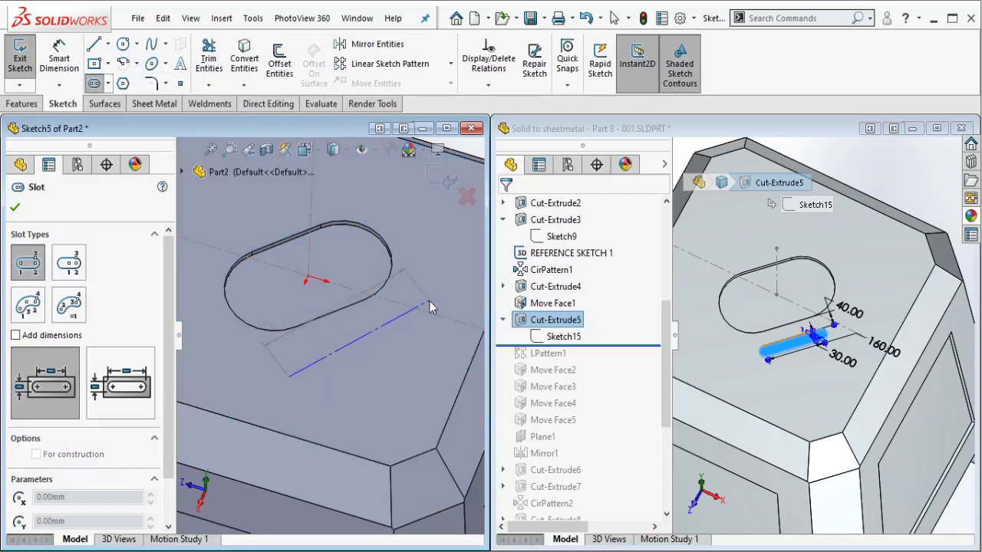
click(430, 300)
click(439, 310)
key(Escape)
scroll(402, 331, down, 2)
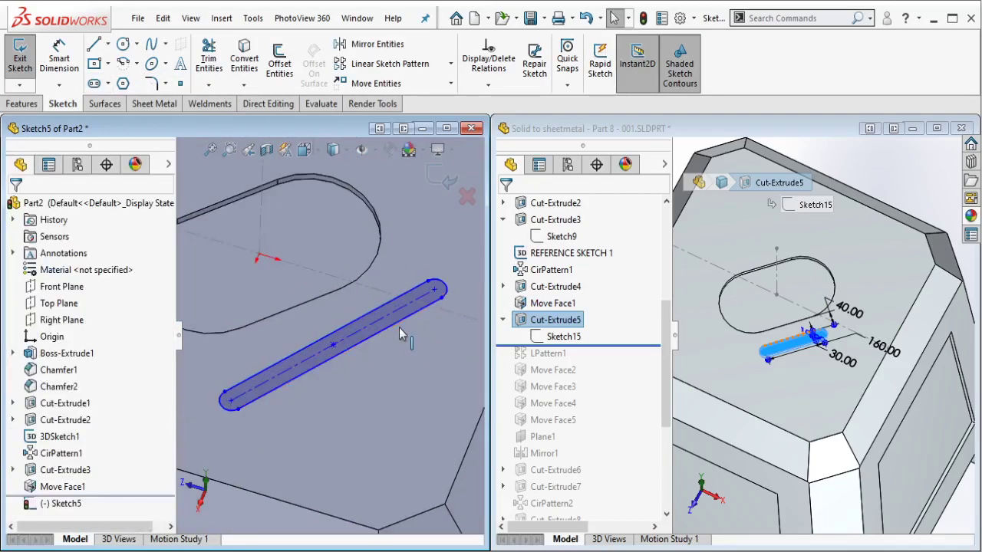
scroll(402, 331, down, 2)
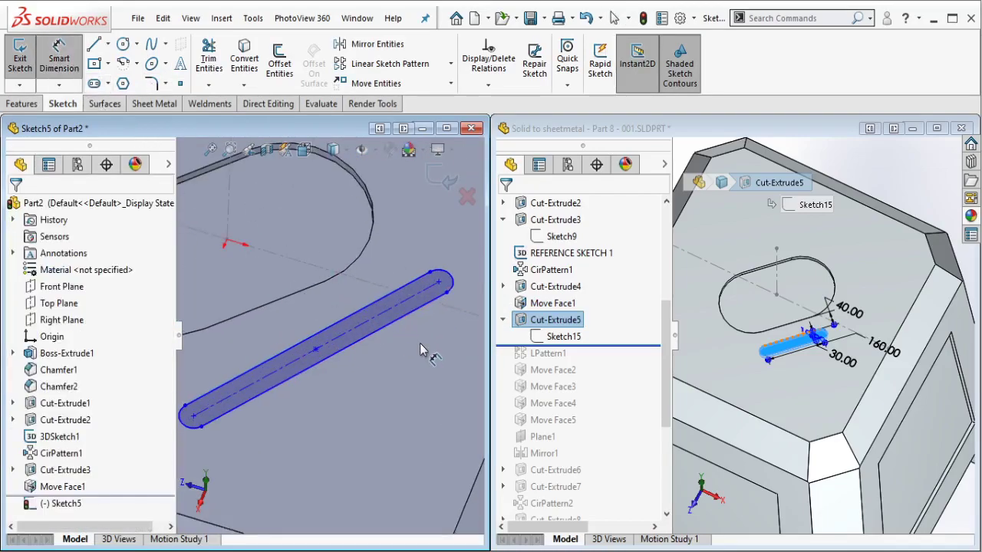
middle_drag(419, 343, 364, 368)
Dimension the small slot 30 mm wide and 160 mm long.
right_drag(364, 368, 370, 346)
click(355, 325)
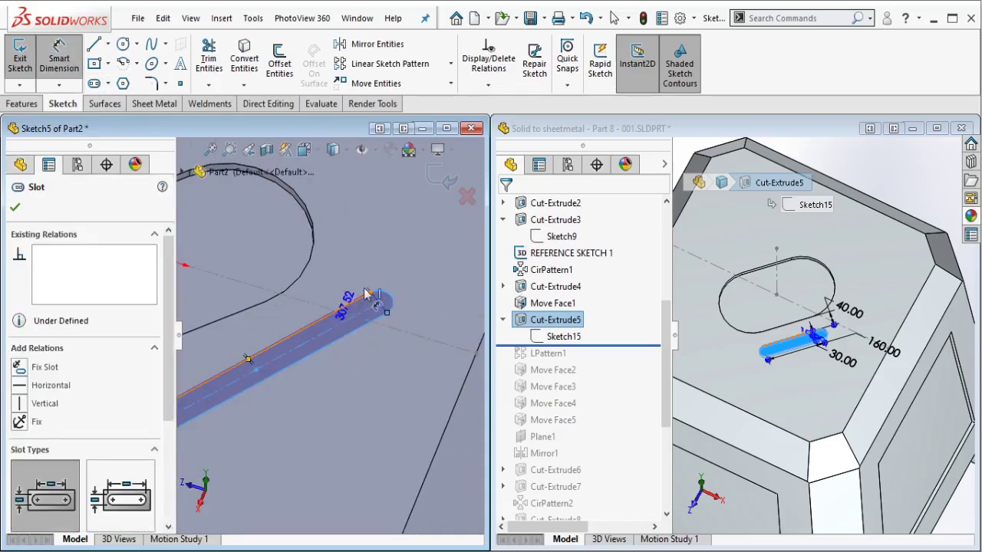
click(398, 239)
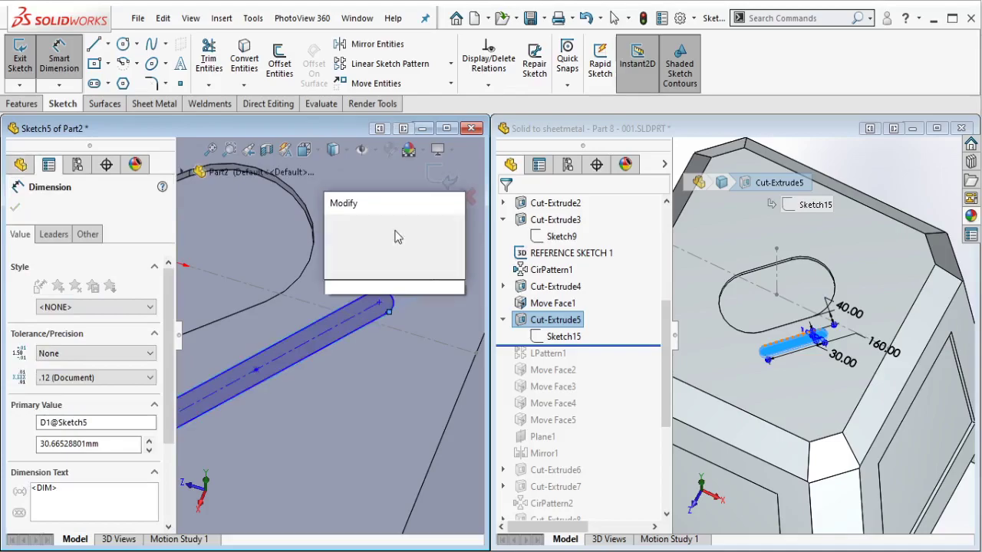
text(30)
click(335, 227)
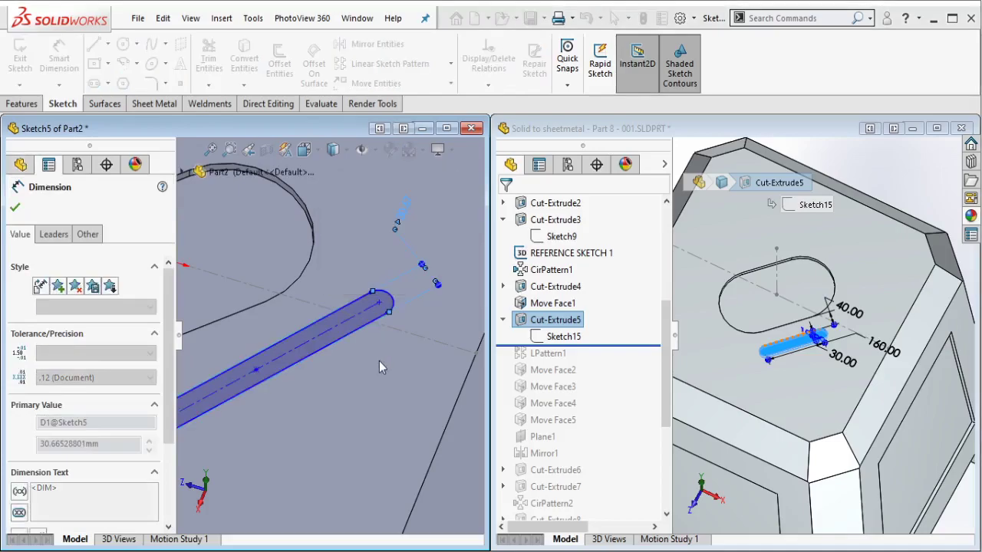
middle_drag(343, 380, 292, 368)
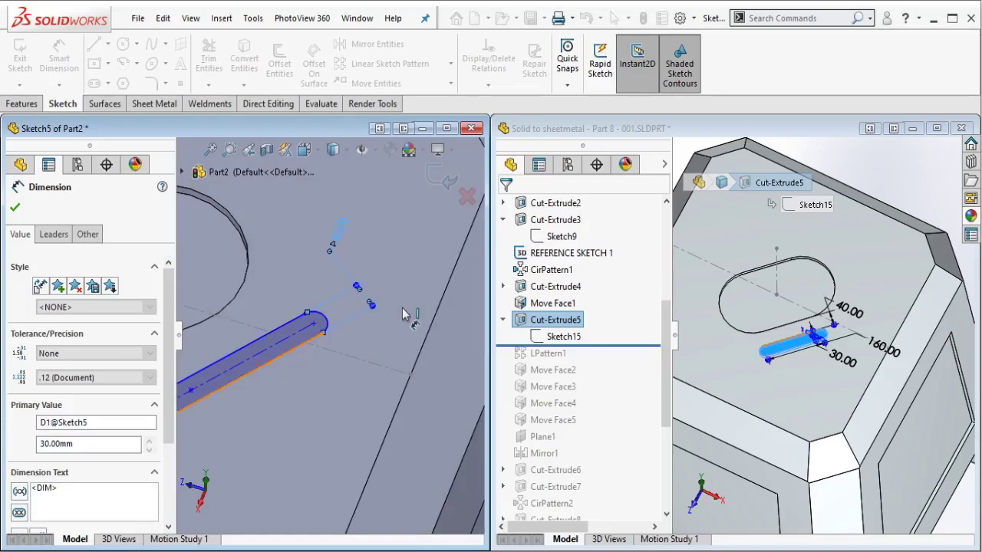
click(396, 343)
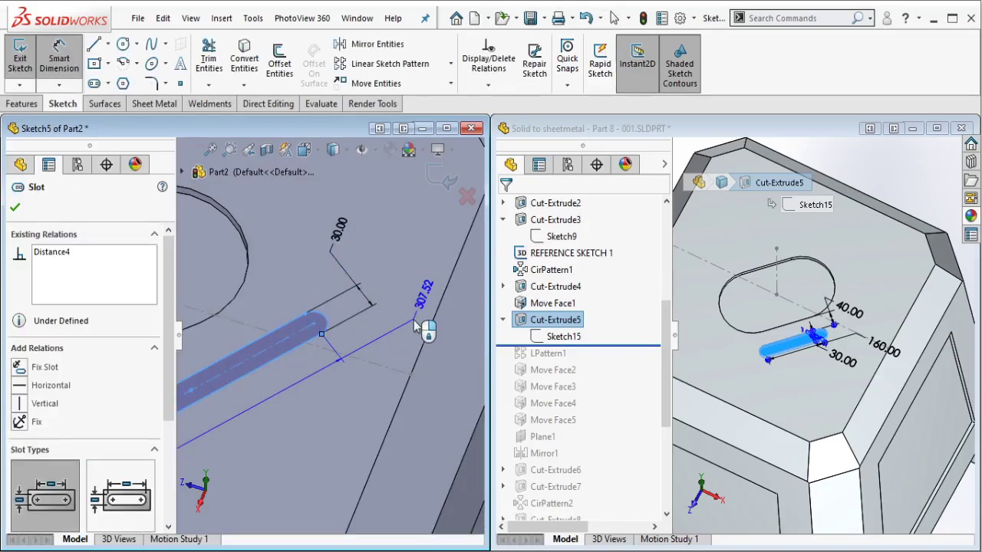
click(414, 326)
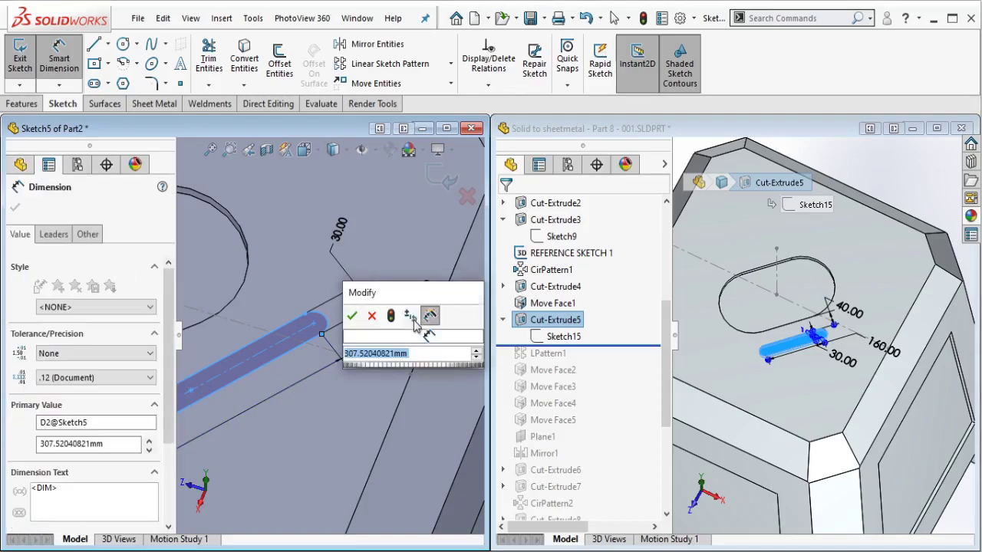
text(160)
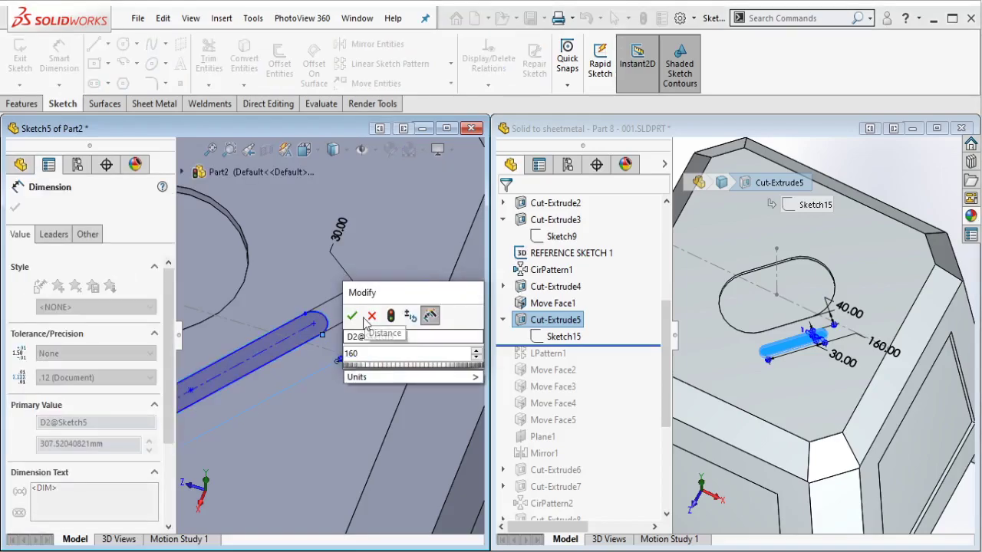
click(353, 316)
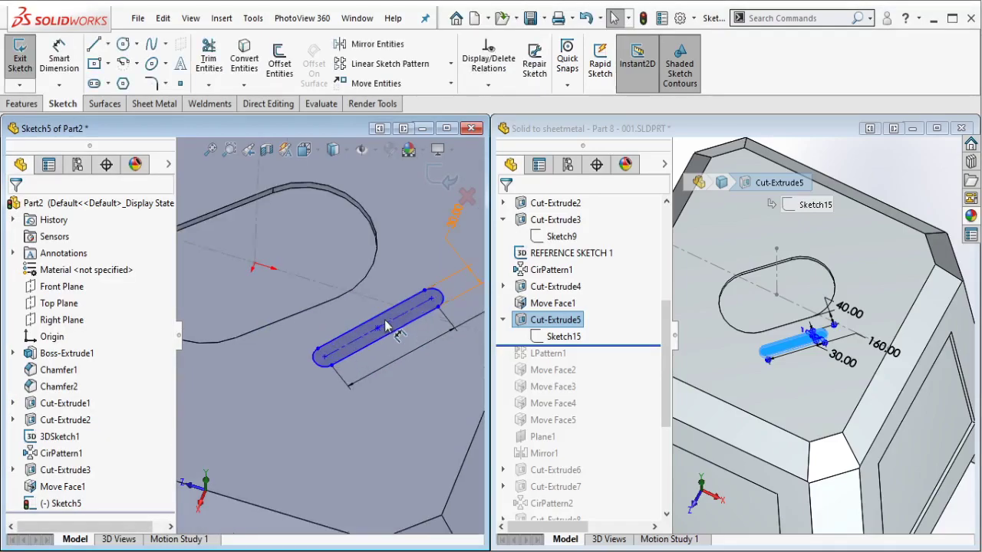
Make the new slot parallel to the large slot edge.
scroll(386, 326, down, 2)
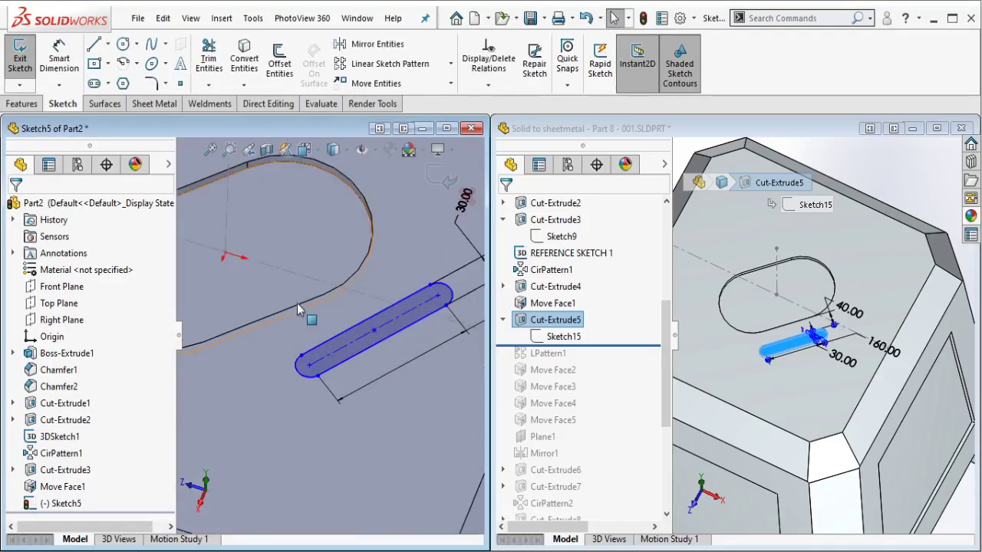
ctrl+click(404, 322)
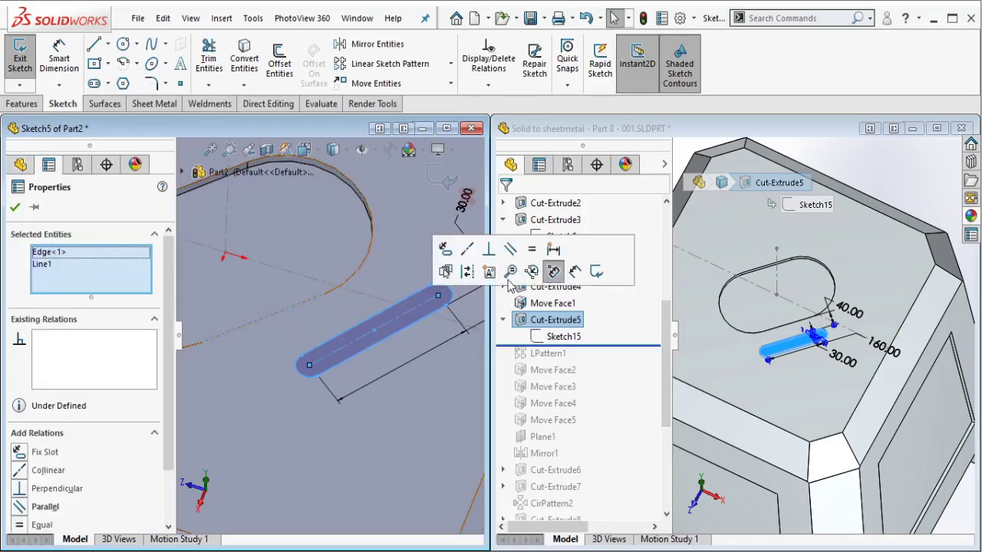
click(518, 253)
key(Escape)
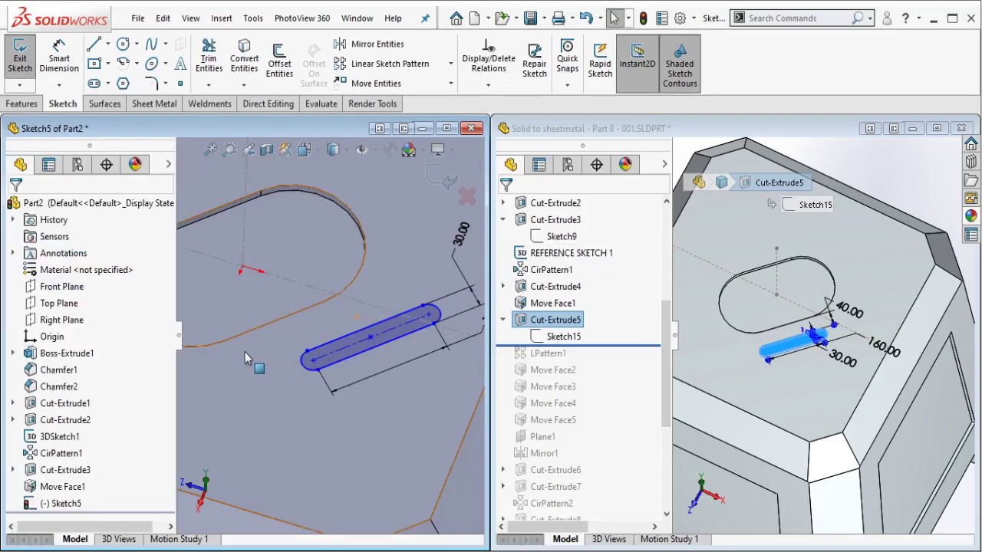
Add a 40 dimension locating the small slot from the large slot.
key(d)
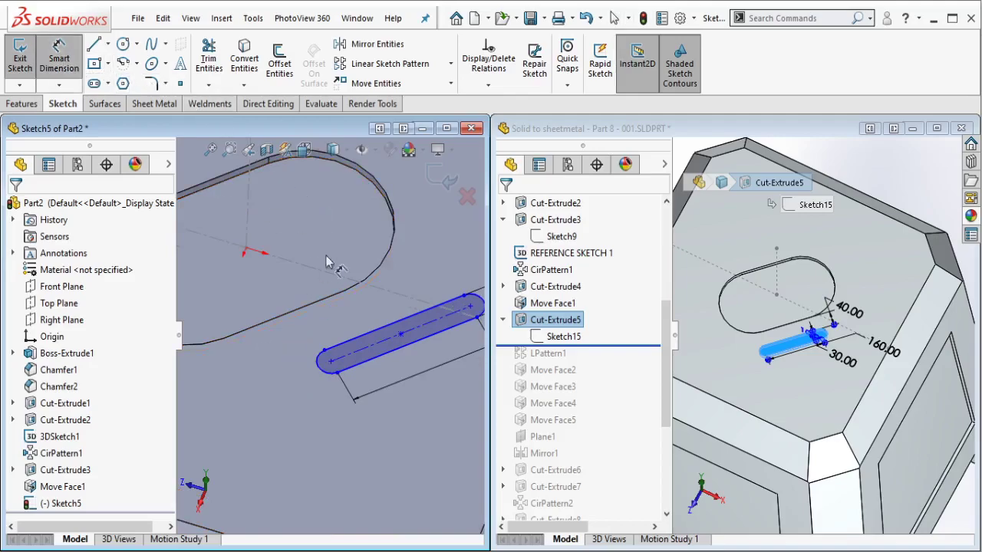
click(341, 328)
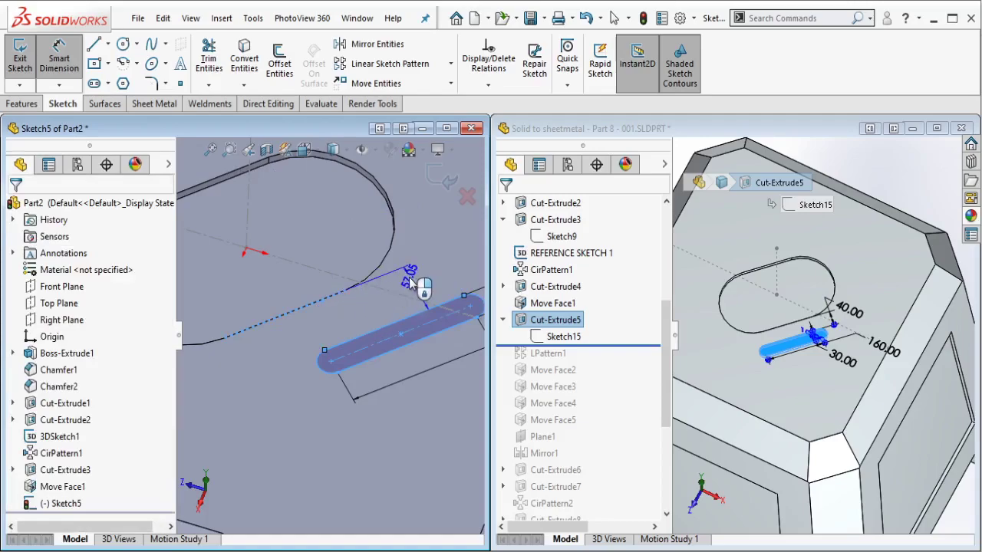
click(365, 250)
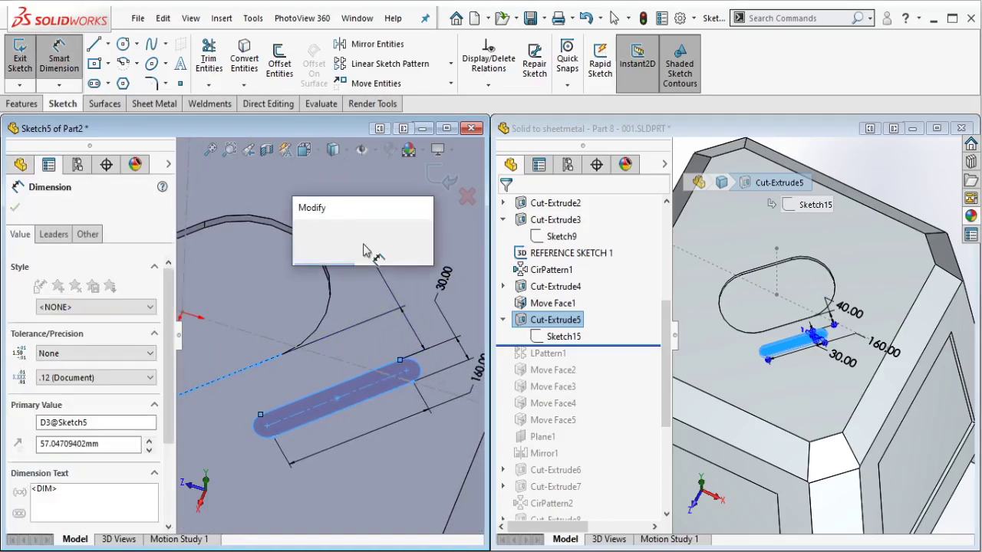
text(40)
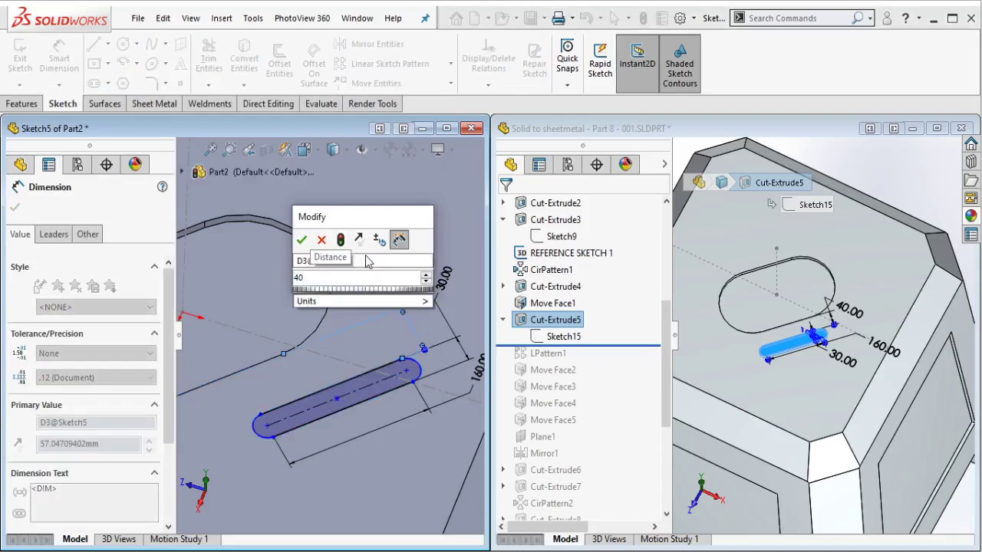
click(303, 241)
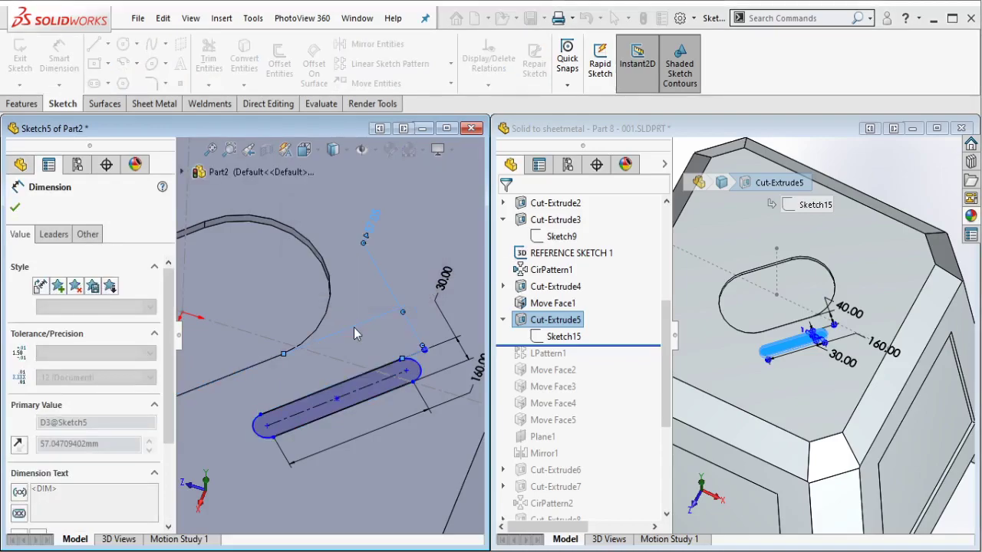
click(354, 327)
Draw a vertical construction centerline down from the large slot edge.
ctrl+middle_drag(301, 357, 398, 318)
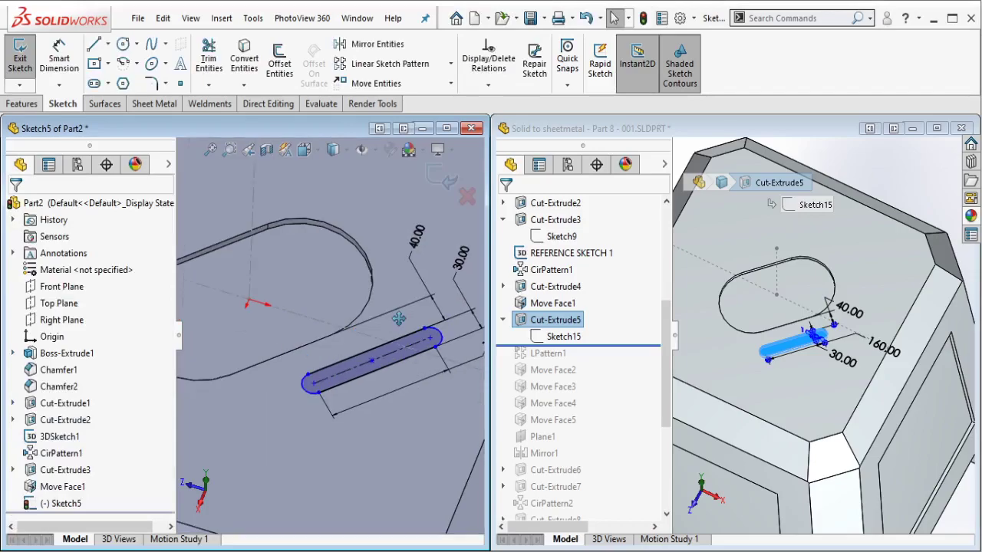
scroll(398, 318, down, 1)
scroll(400, 336, down, 1)
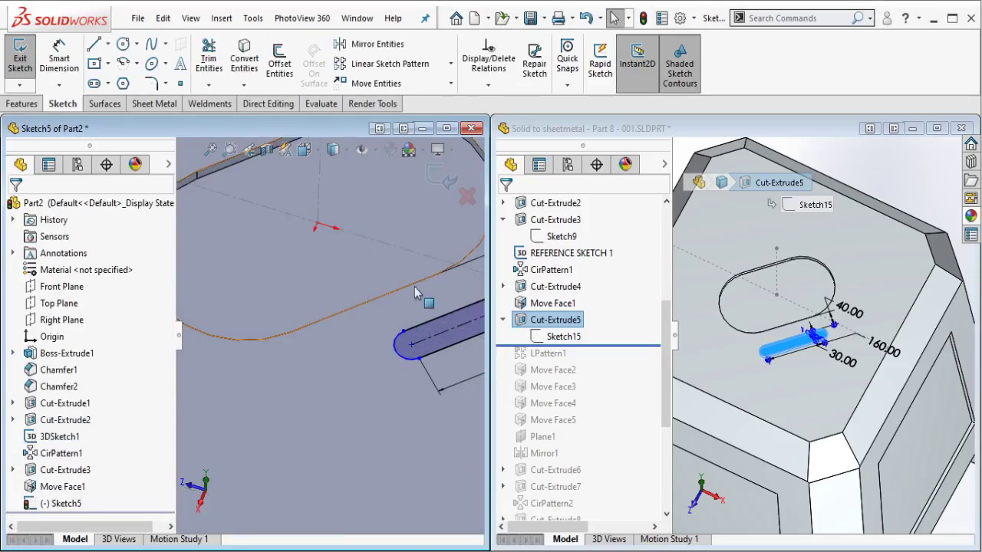
click(108, 44)
click(131, 80)
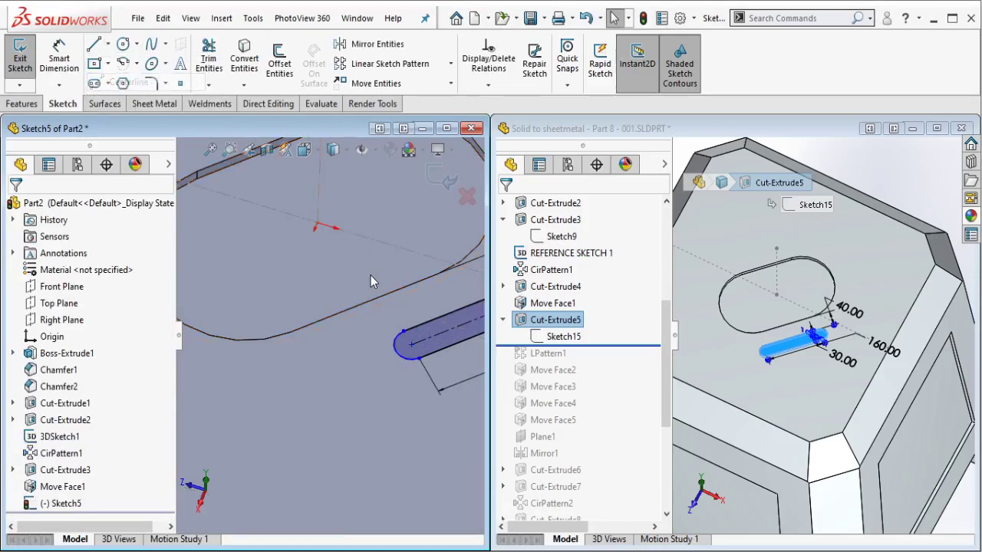
click(363, 303)
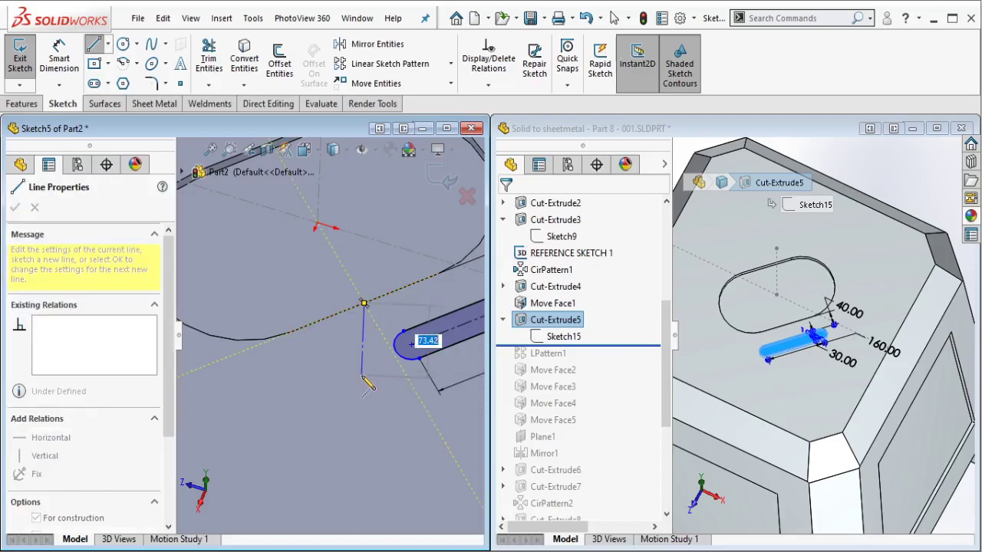
click(361, 374)
key(Escape)
Make the centerline's lower endpoint coincident with the slot's end point.
click(362, 375)
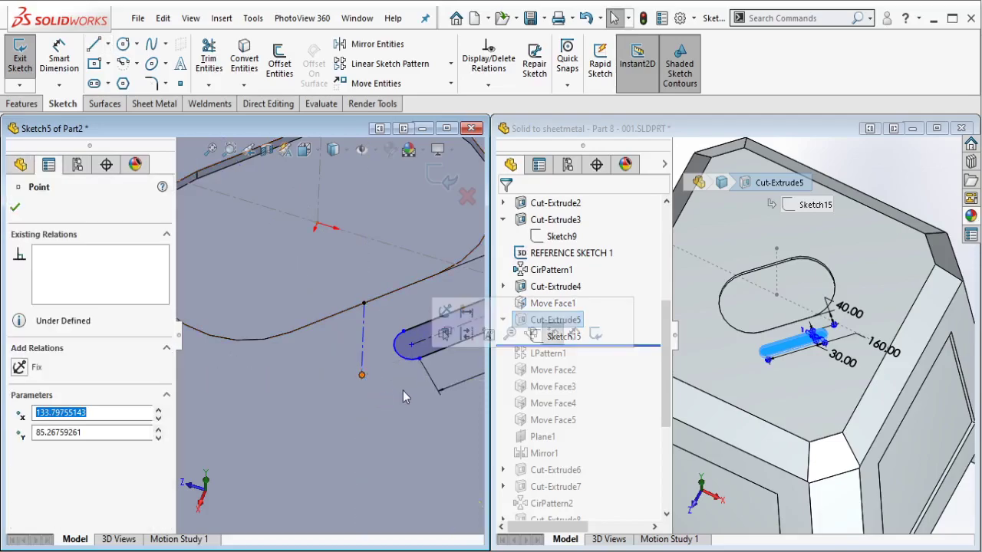
middle_drag(403, 390, 413, 347)
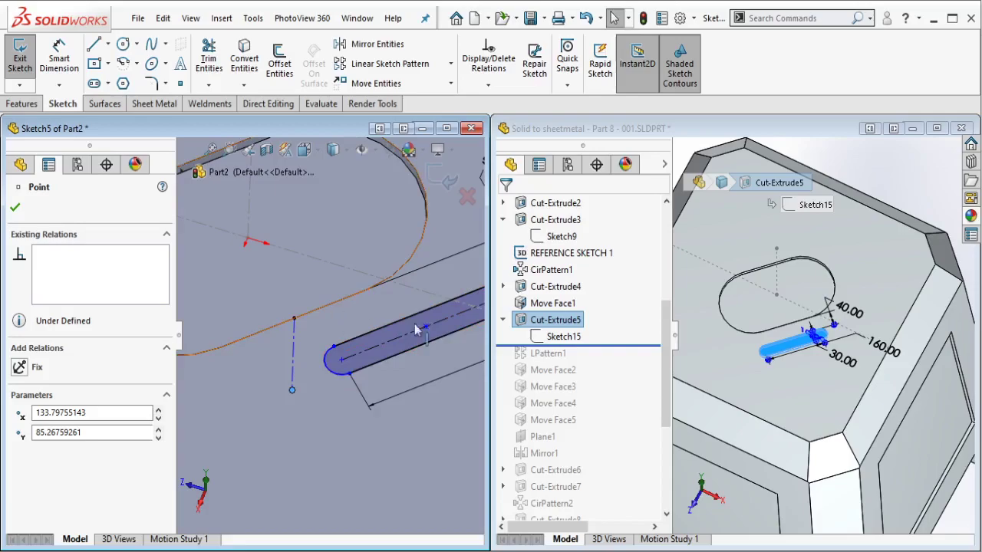
ctrl+click(434, 335)
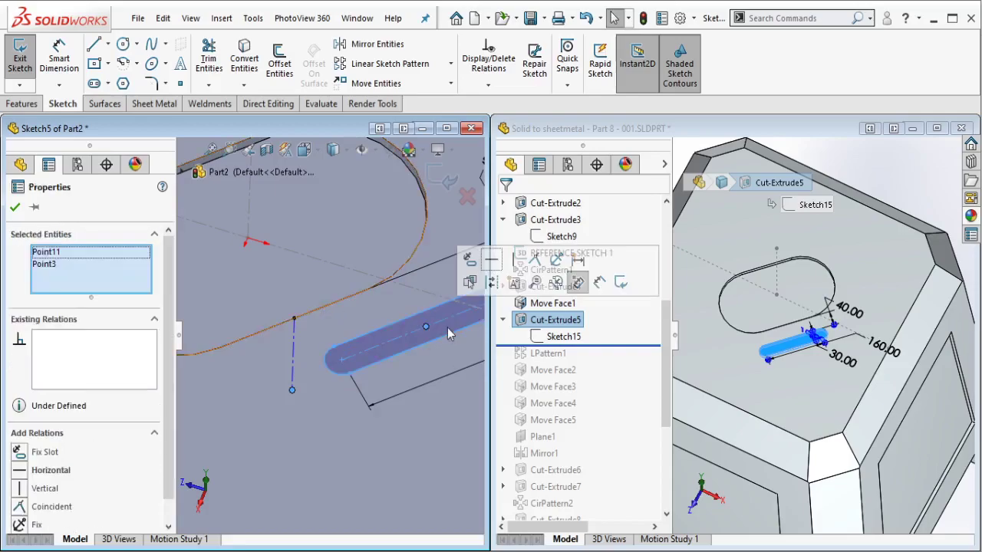
click(517, 282)
key(Escape)
click(345, 304)
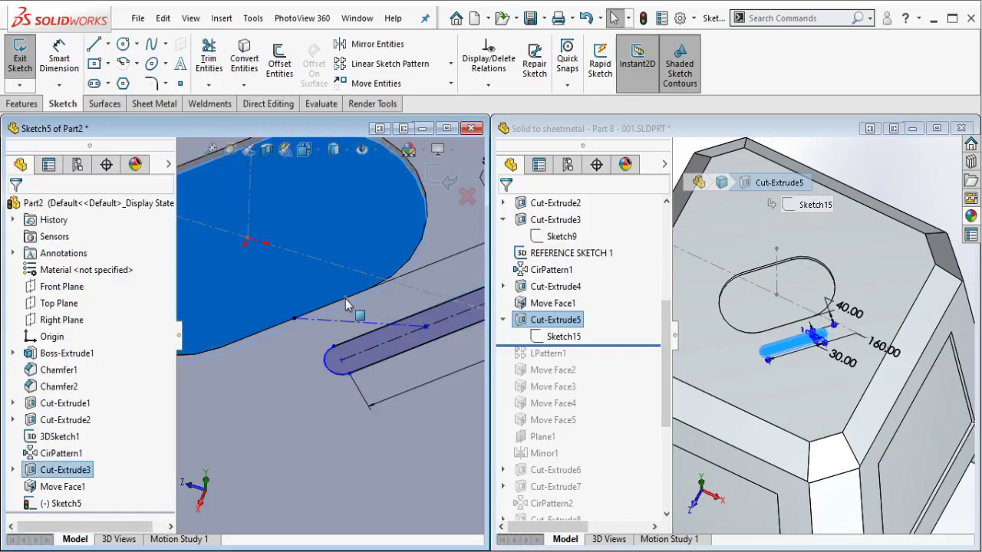
key(Escape)
Make the slot perpendicular to the construction centerline.
click(343, 321)
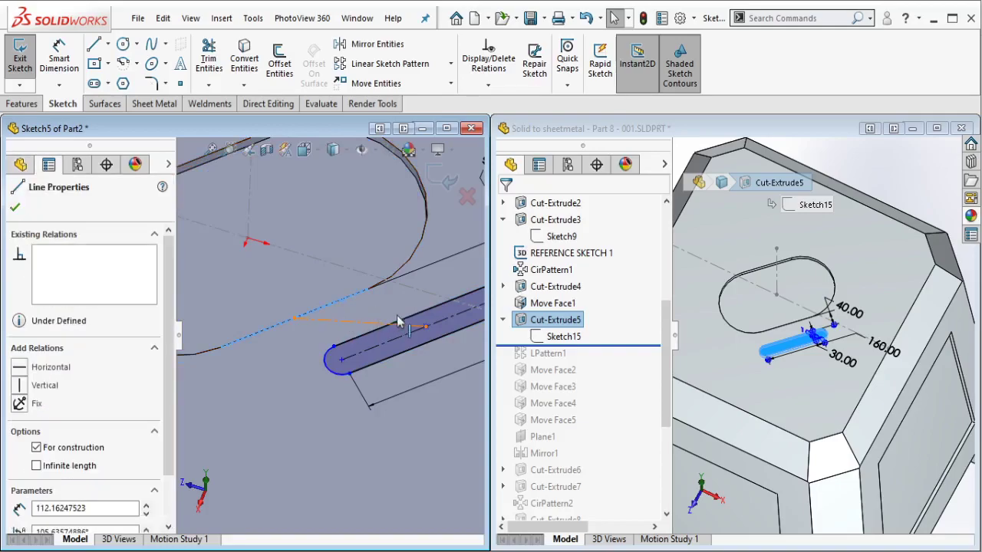
ctrl+click(412, 305)
click(398, 253)
key(Escape)
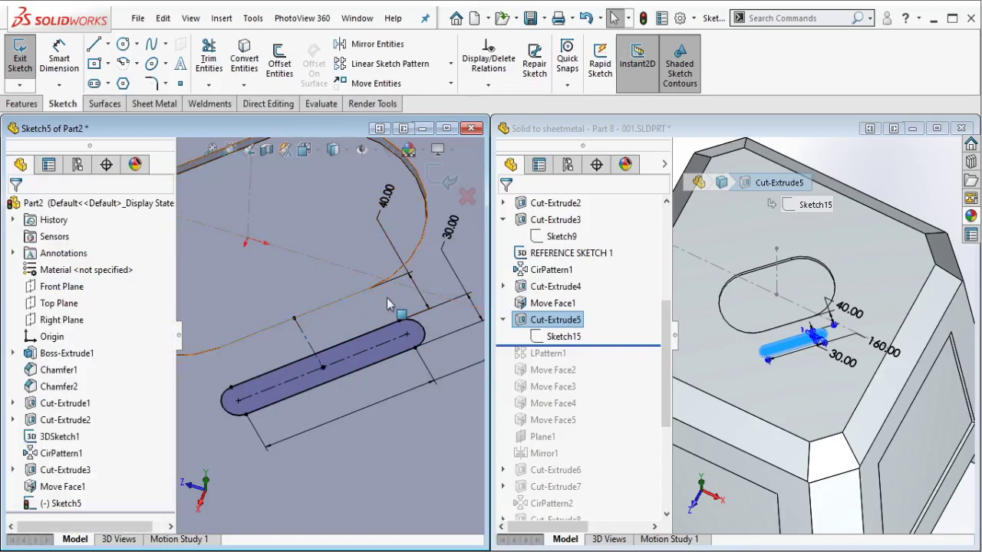
middle_drag(372, 331, 374, 291)
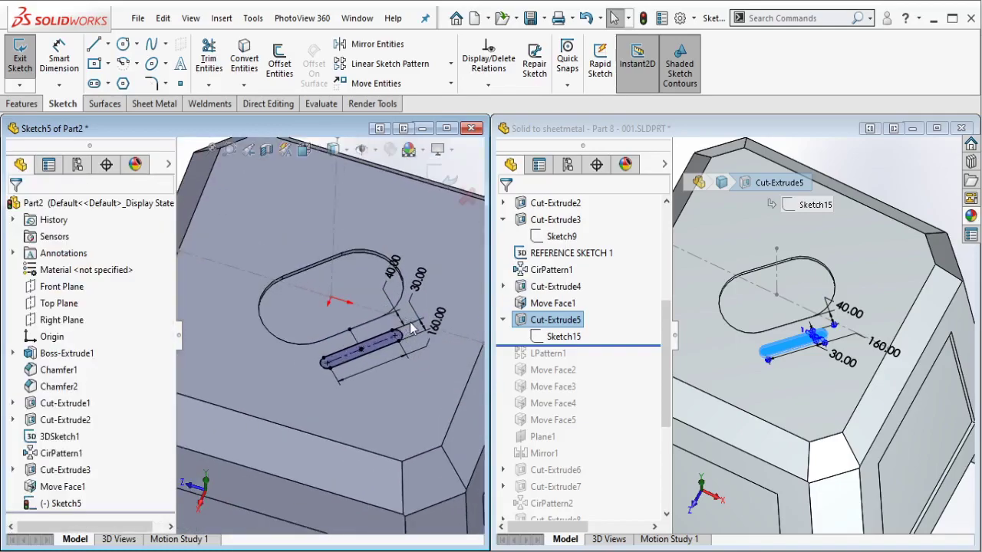
click(22, 103)
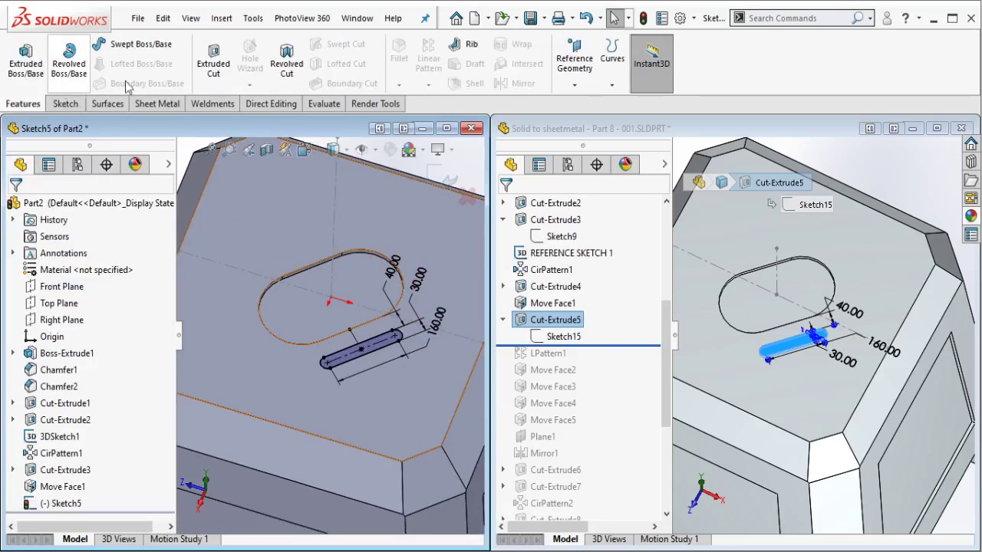
Cut the slot 10 mm Blind, then review the reference part's LPattern1 slots.
click(213, 57)
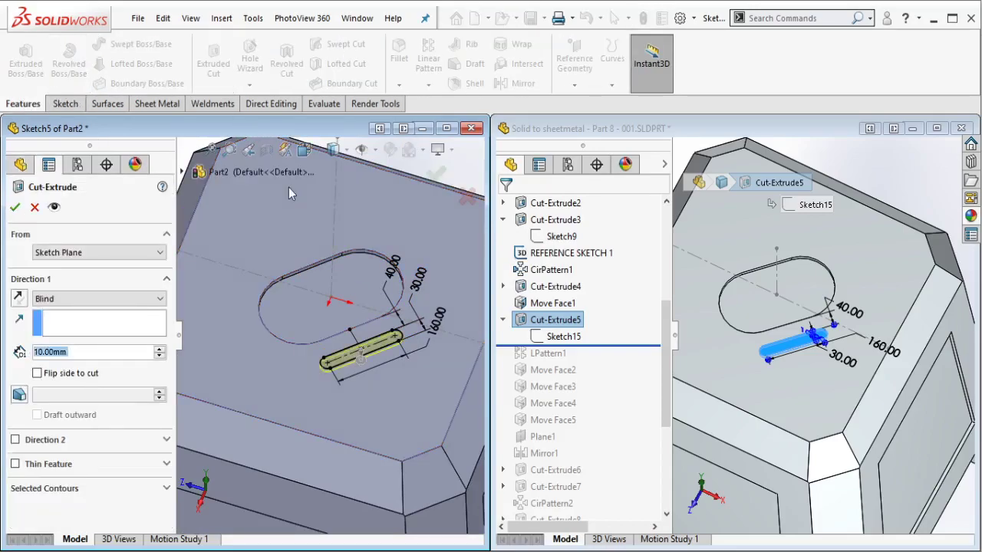
key(Return)
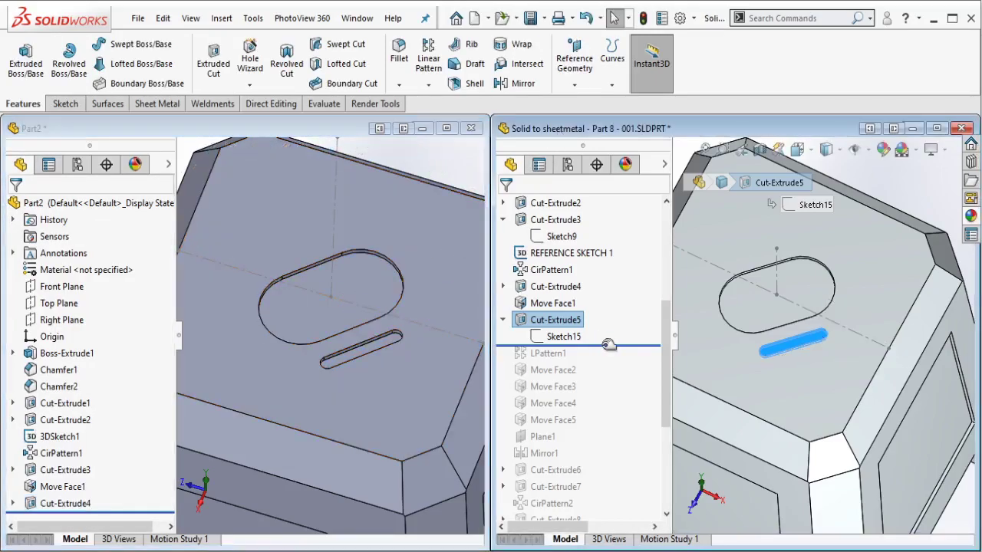
drag(583, 346, 587, 361)
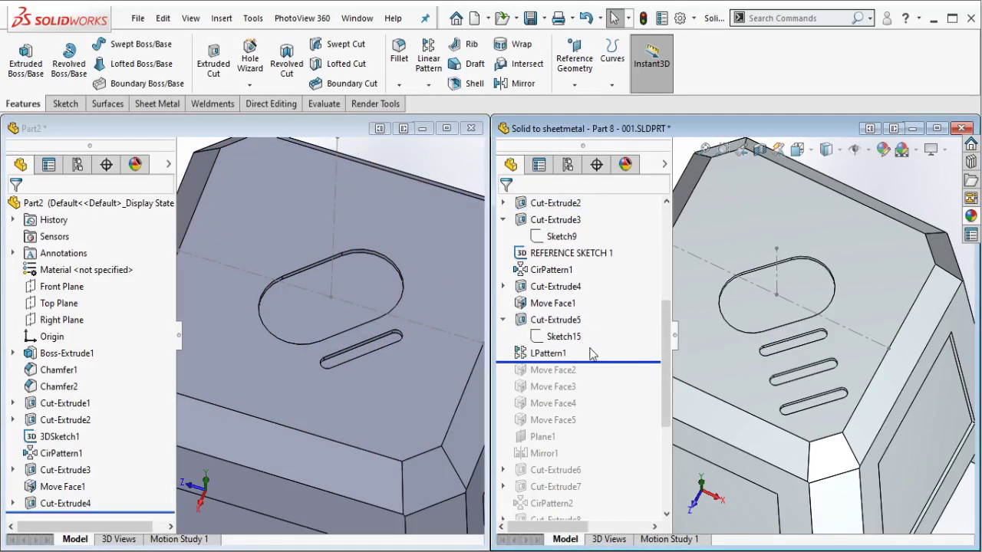
click(550, 353)
mouse_move(810, 245)
middle_down()
mouse_move(810, 314)
mouse_move(696, 370)
middle_up()
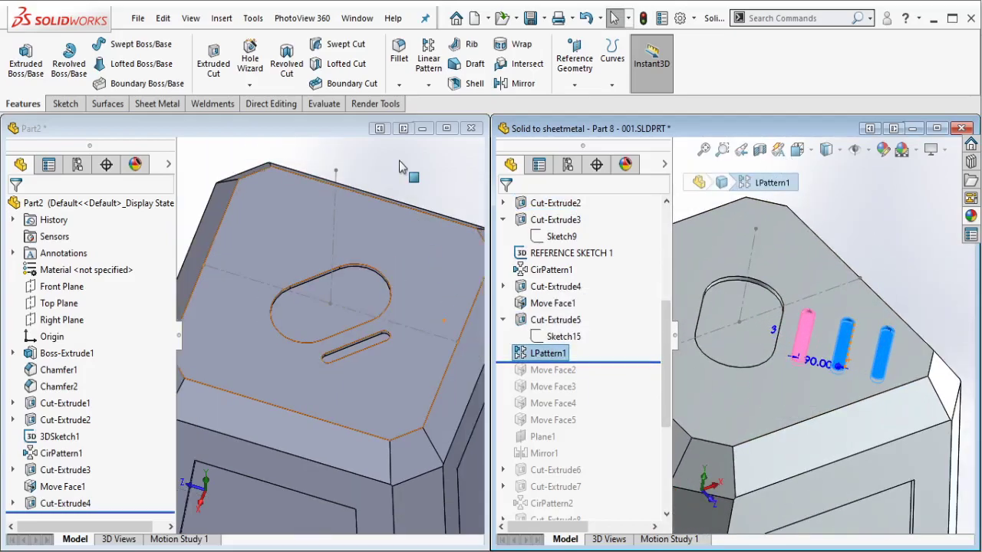
Inspect the new Cut-Extrude4 and its slot sketch in Part2.
click(398, 160)
middle_drag(406, 288, 433, 272)
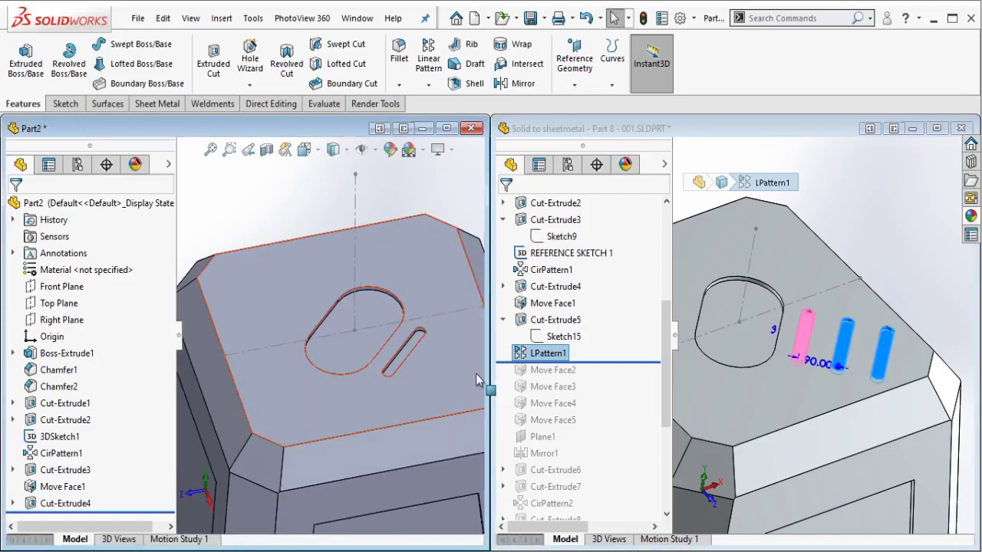
scroll(345, 315, down, 3)
click(345, 315)
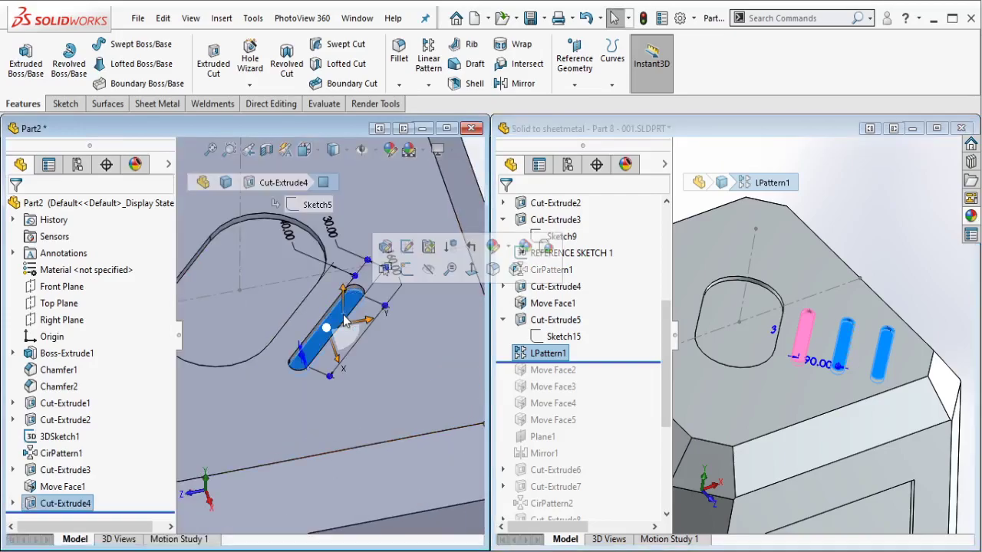
click(12, 503)
click(71, 503)
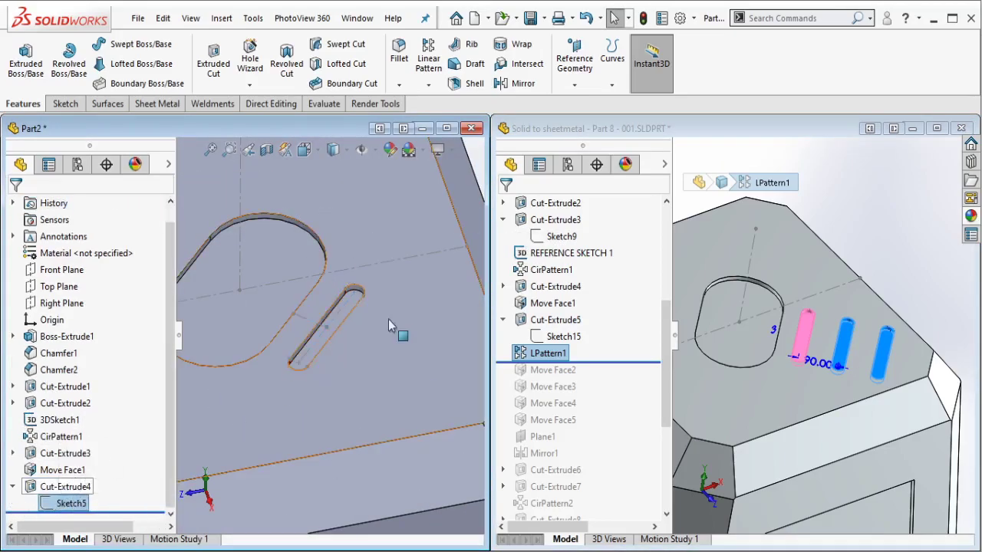
key(Escape)
middle_drag(388, 319, 294, 239)
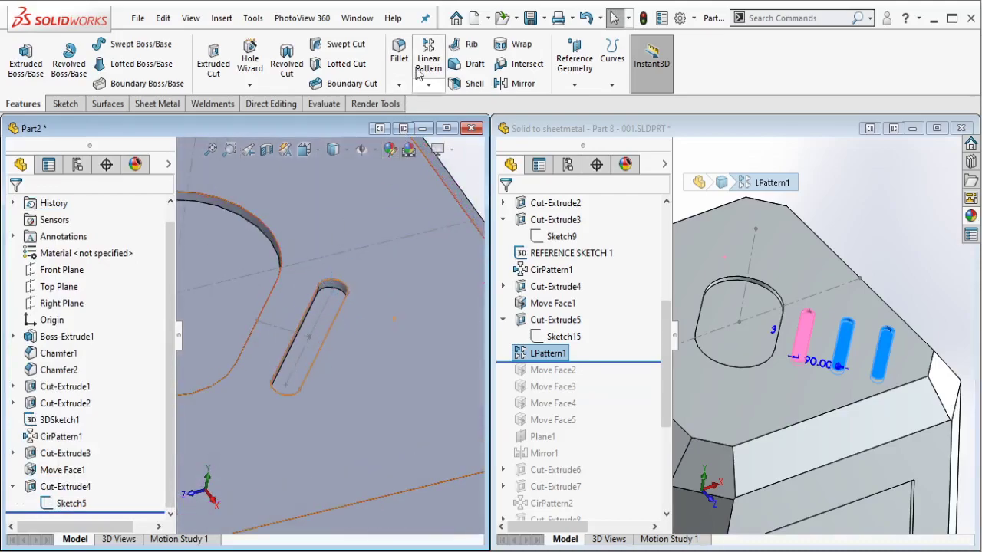
Linear-pattern Cut-Extrude4 along the slot line: 3 instances at 90 mm spacing.
click(420, 68)
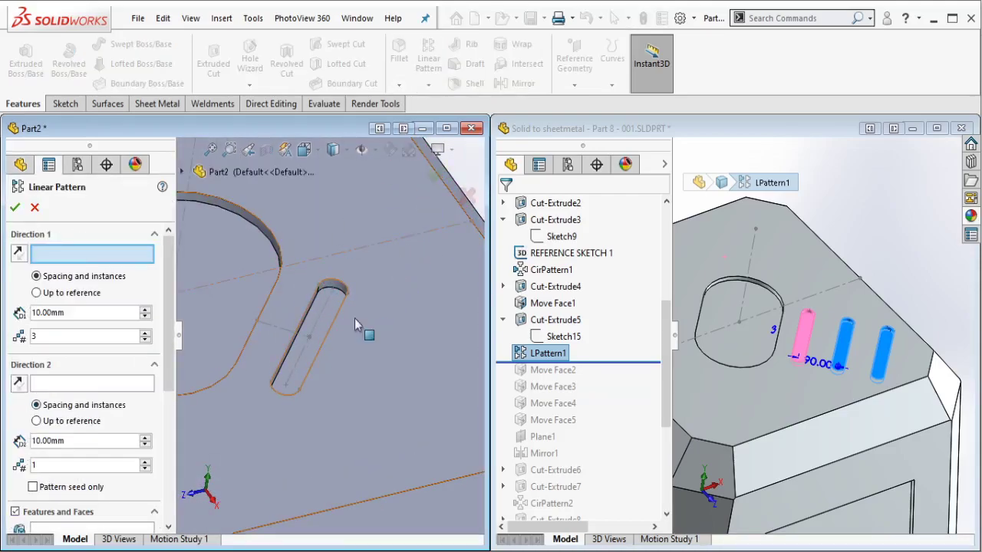
click(288, 339)
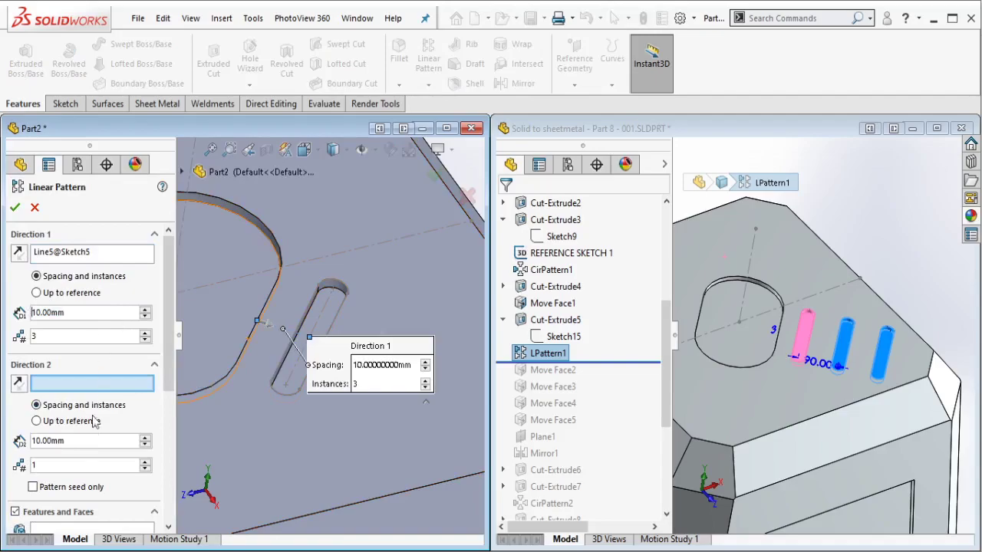
click(70, 525)
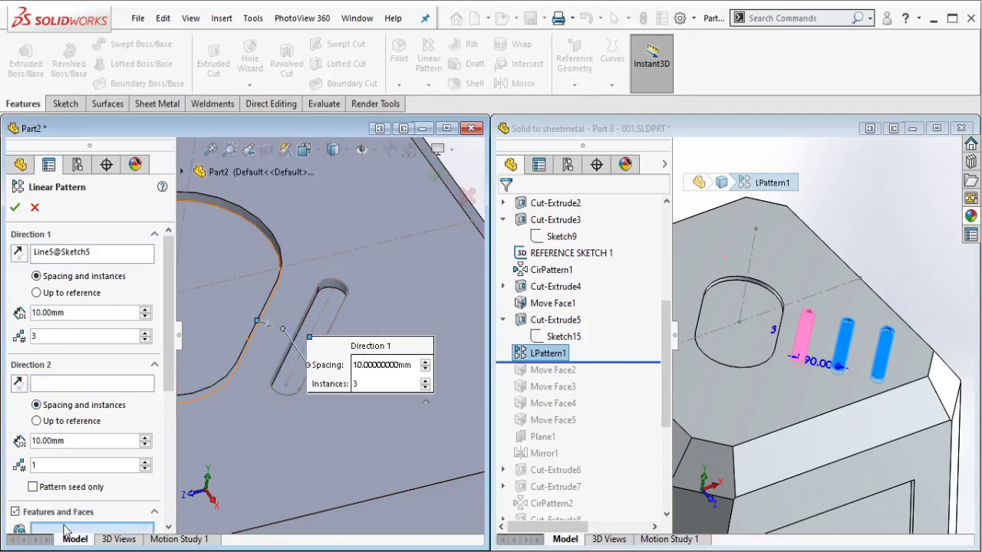
click(332, 317)
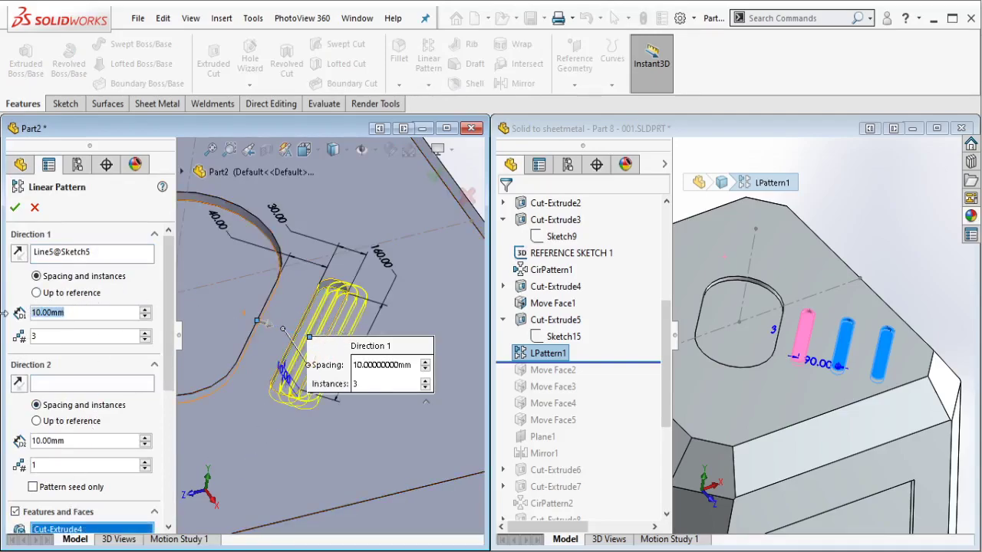
text(90)
key(Return)
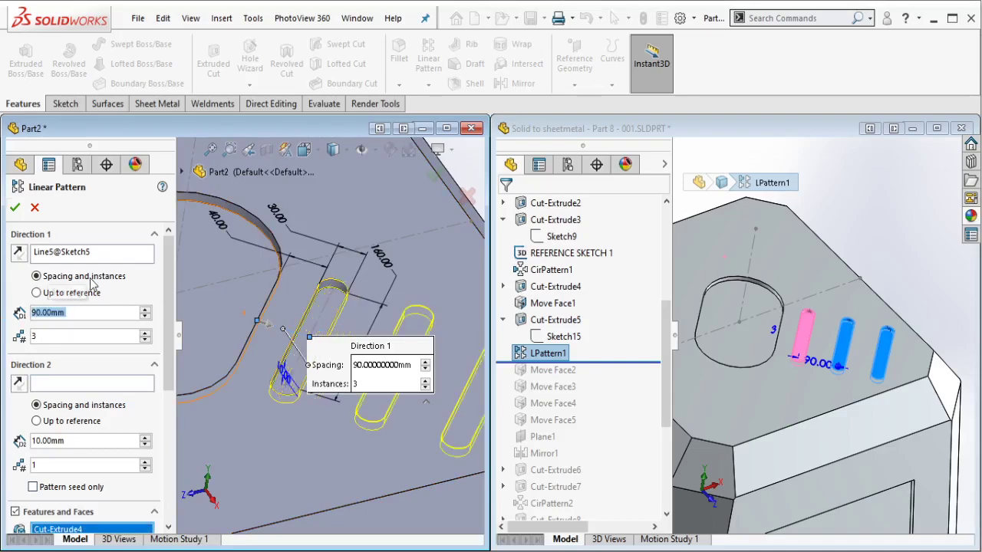
key(Return)
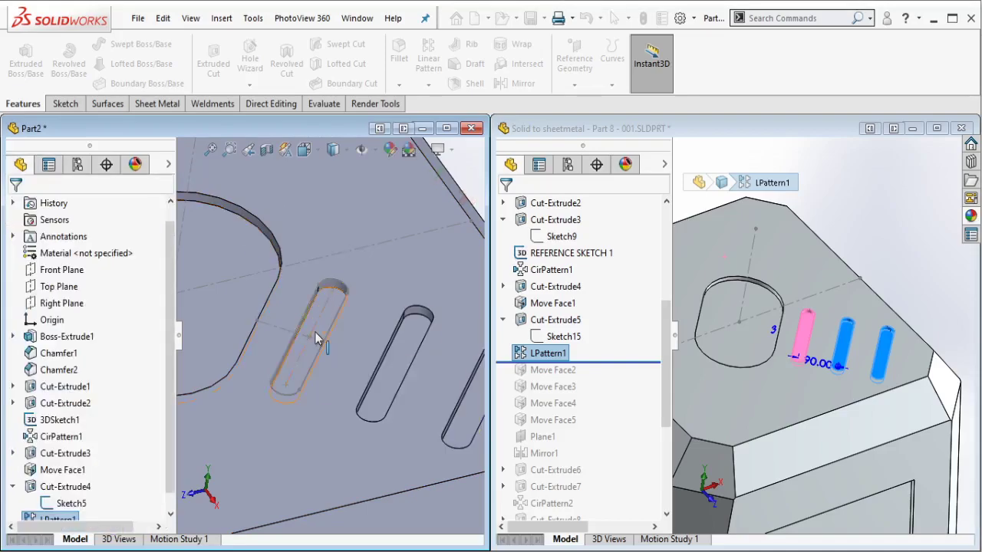
Hide the slot sketch Sketch5.
click(290, 333)
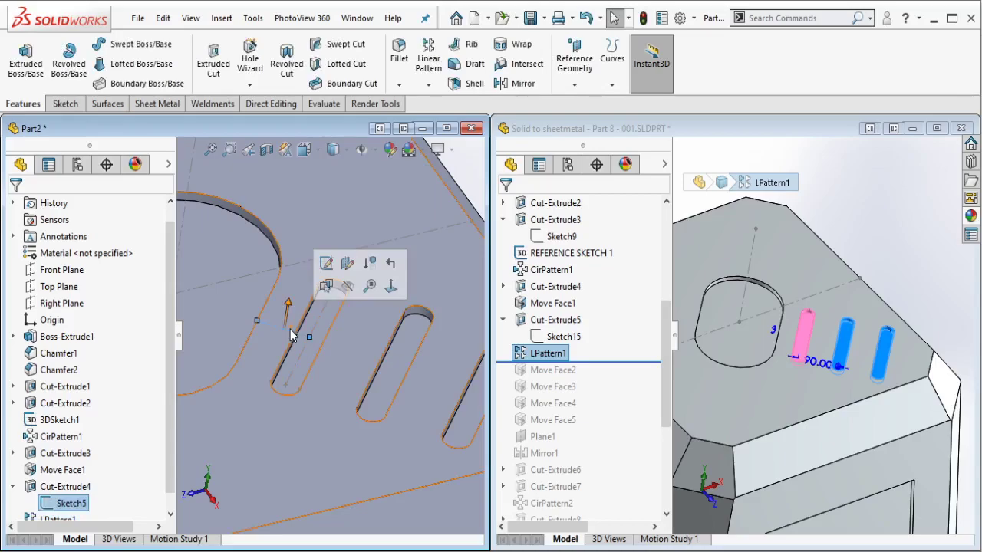
click(347, 285)
scroll(333, 340, up, 3)
scroll(333, 339, up, 2)
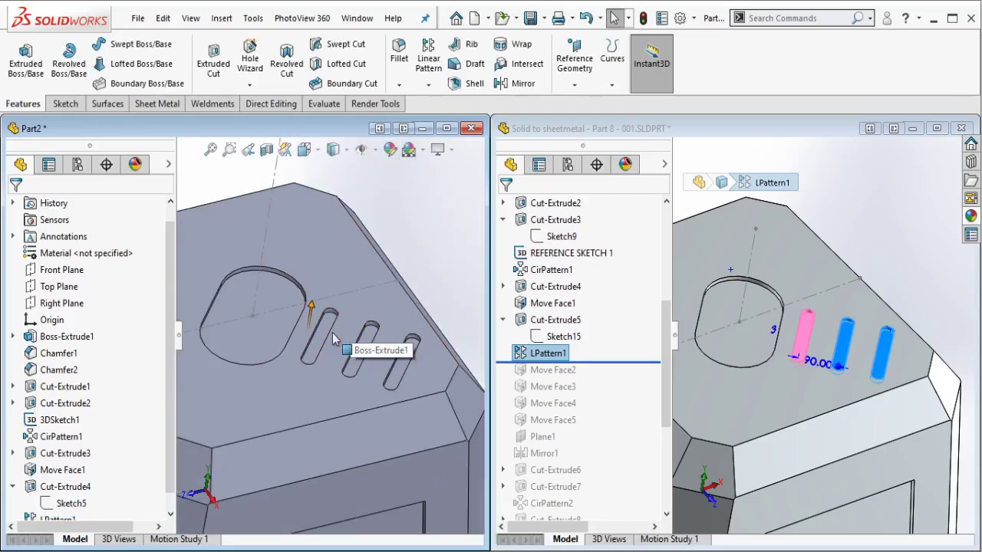
middle_drag(334, 340, 329, 347)
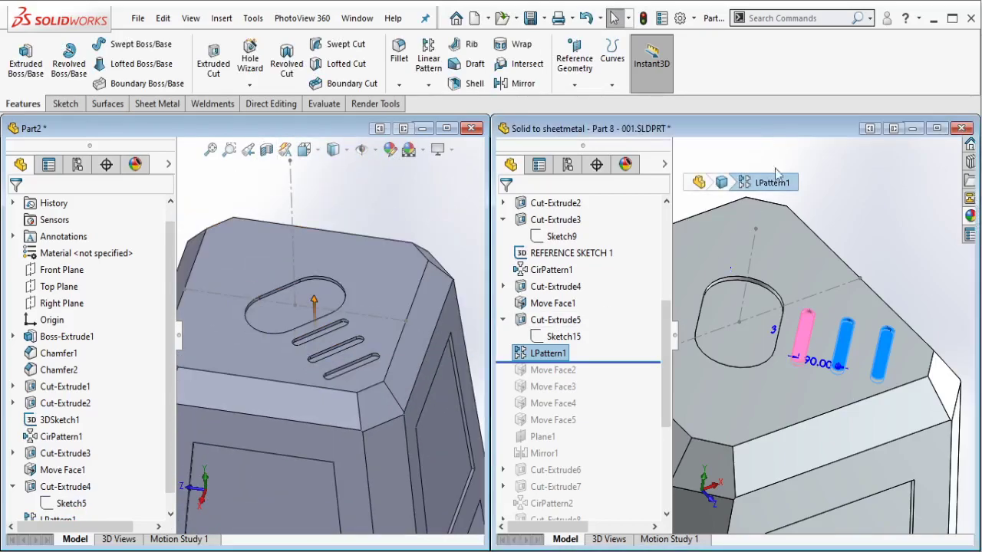
Roll the reference part past Move Face5 and inspect Move Face2 through Move Face5.
scroll(797, 323, up, 5)
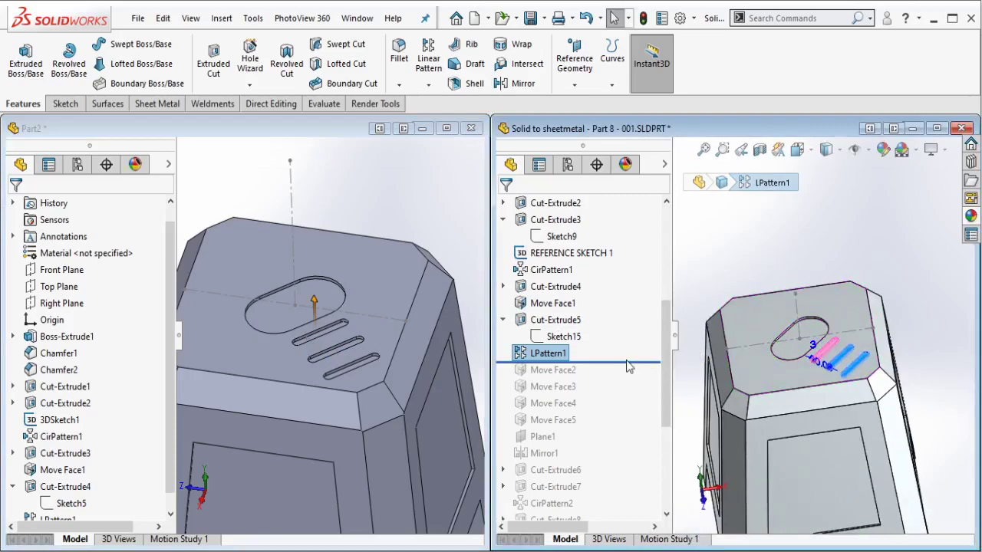
drag(629, 363, 589, 430)
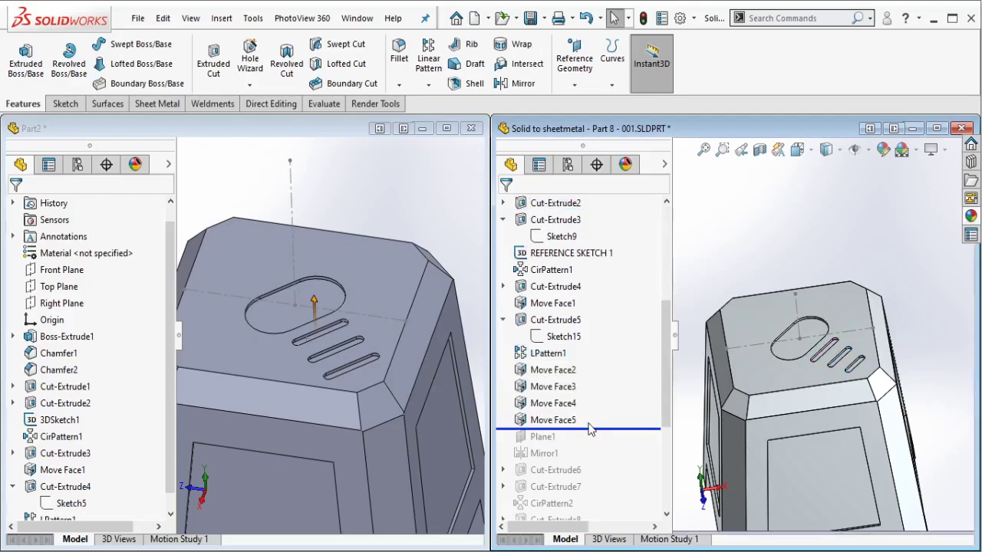
click(559, 371)
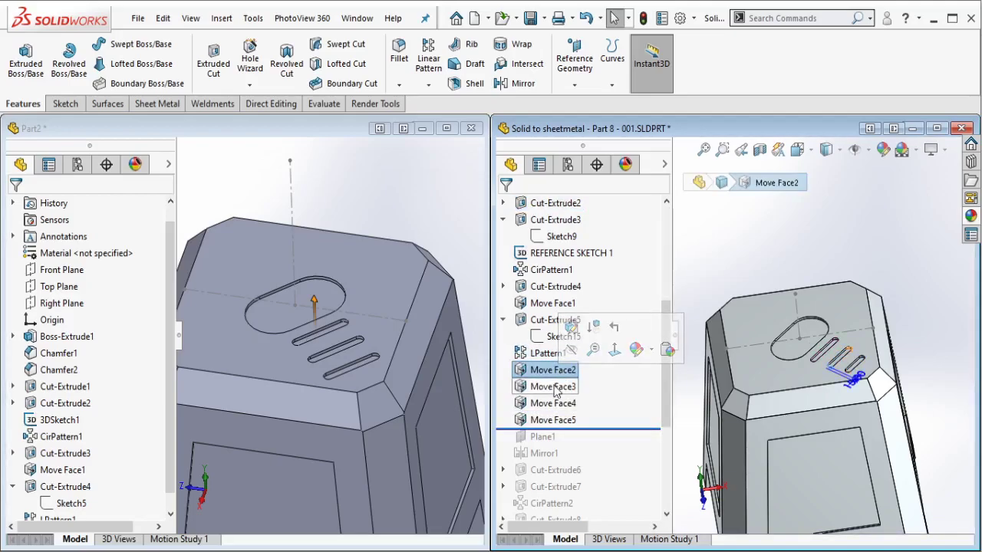
click(554, 387)
click(550, 403)
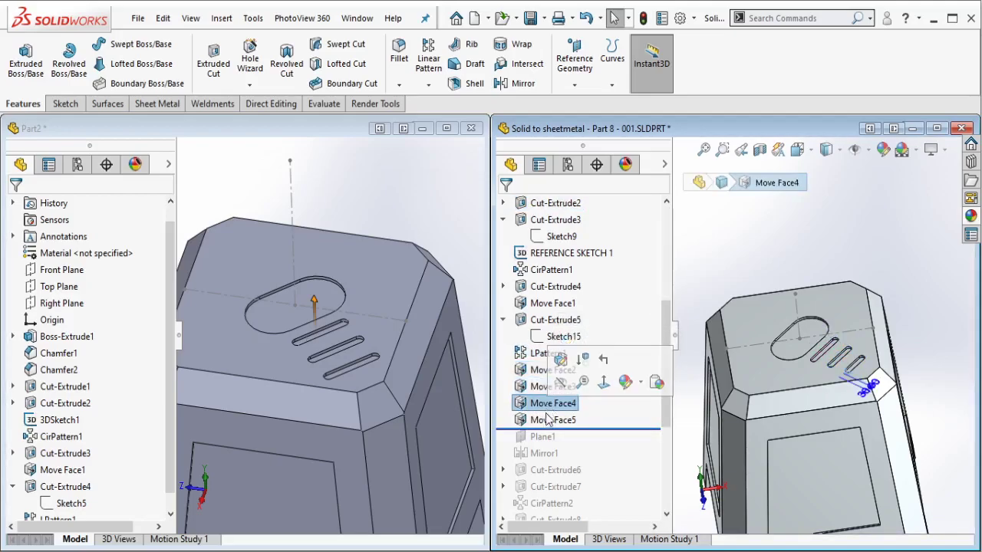
click(547, 420)
scroll(840, 356, down, 3)
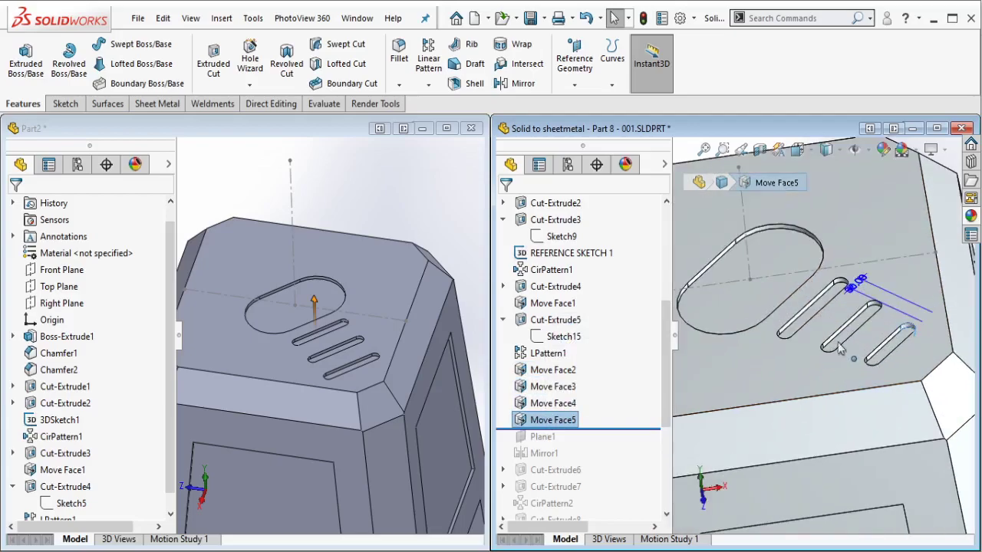
scroll(840, 359, down, 3)
scroll(345, 360, down, 3)
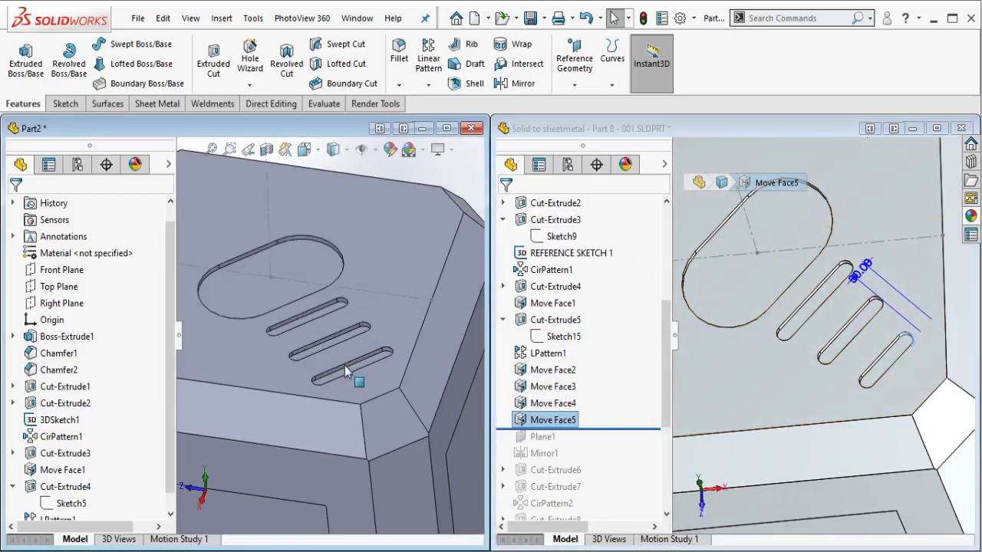
scroll(344, 365, down, 3)
middle_drag(355, 371, 361, 340)
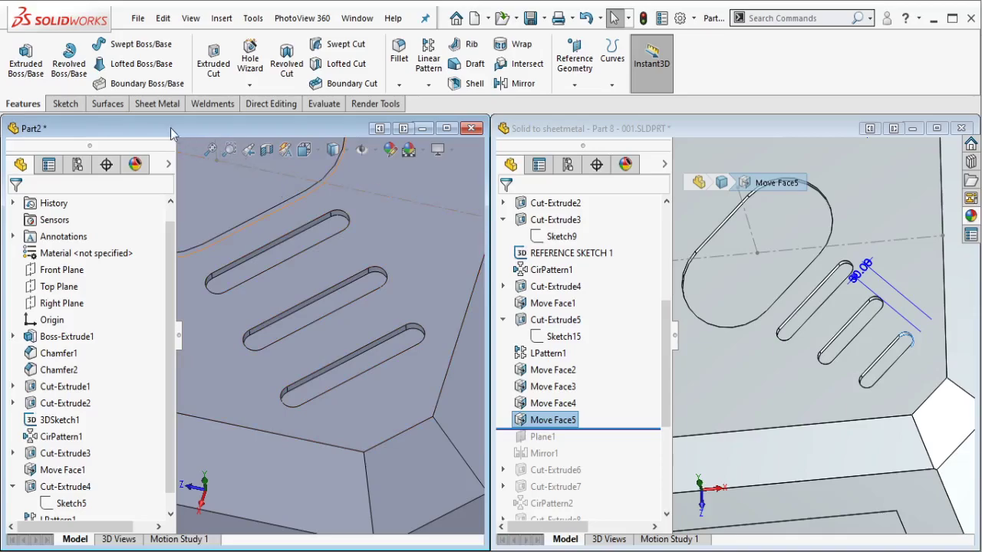
Translate one slot end face 30 mm along the slot edge with Move Face.
click(271, 103)
click(18, 58)
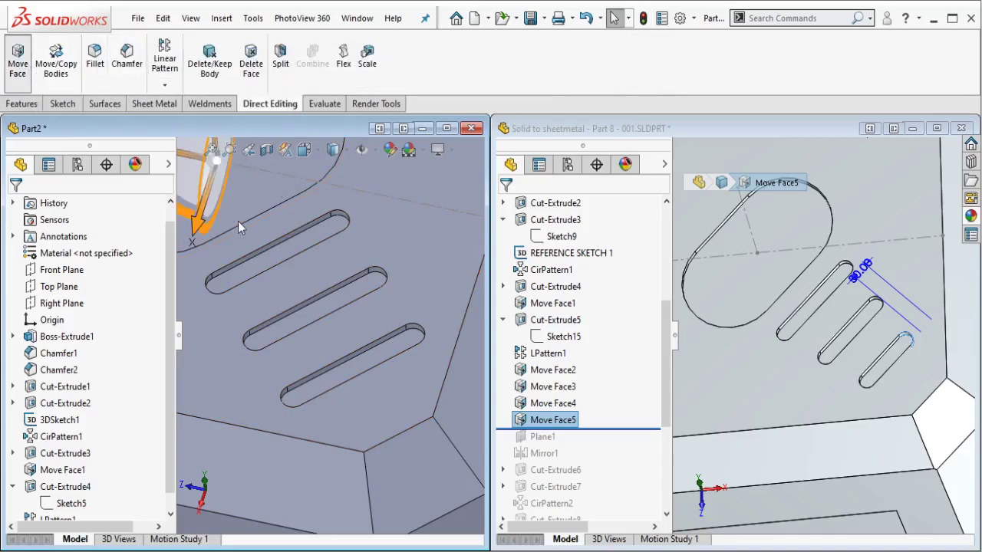
click(60, 266)
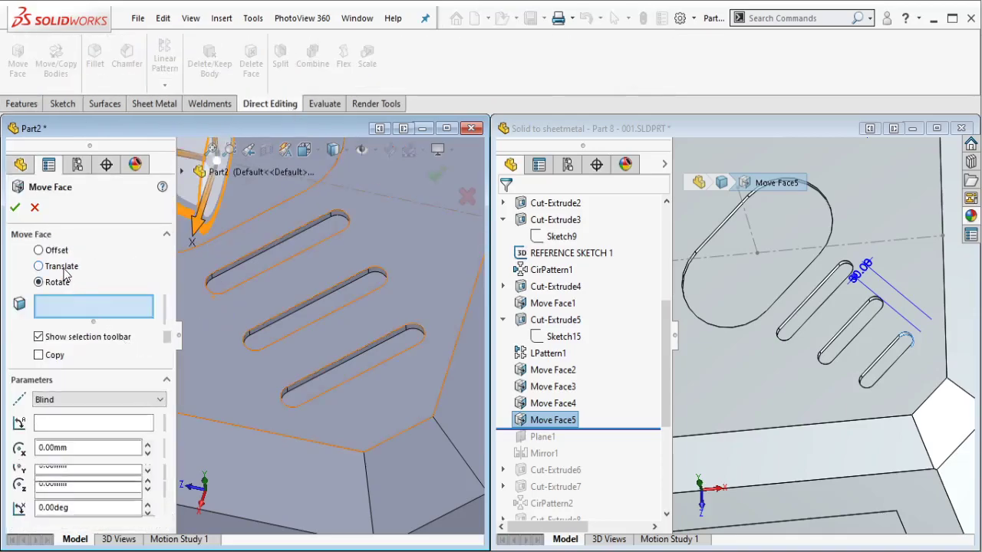
mouse_move(317, 407)
middle_down()
mouse_move(270, 412)
mouse_move(284, 408)
middle_up()
click(284, 403)
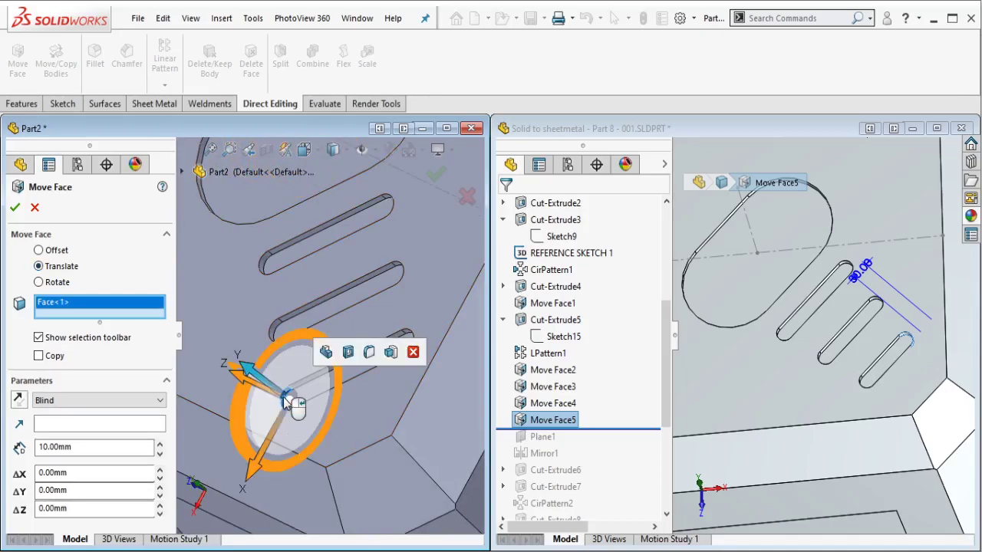
click(118, 428)
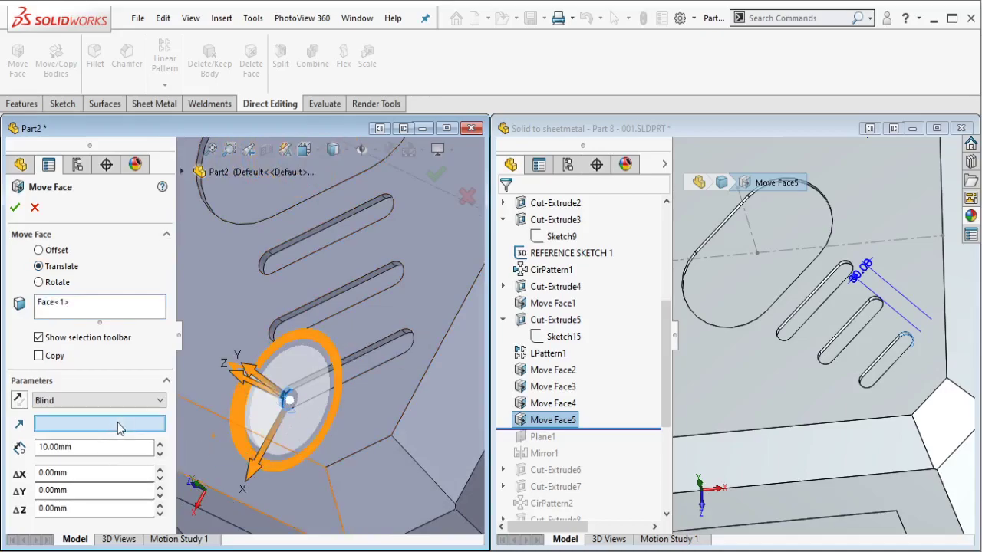
click(375, 376)
text(30)
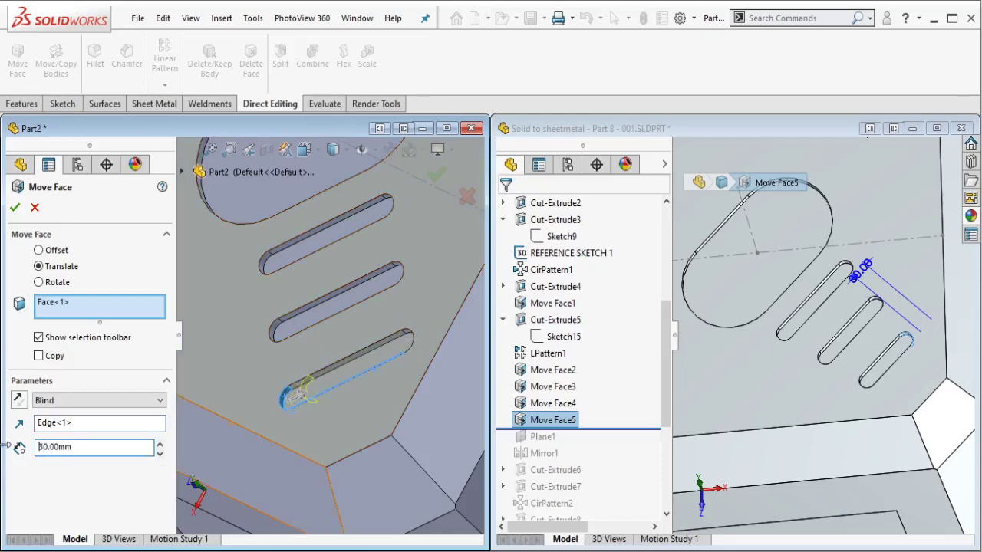
click(15, 207)
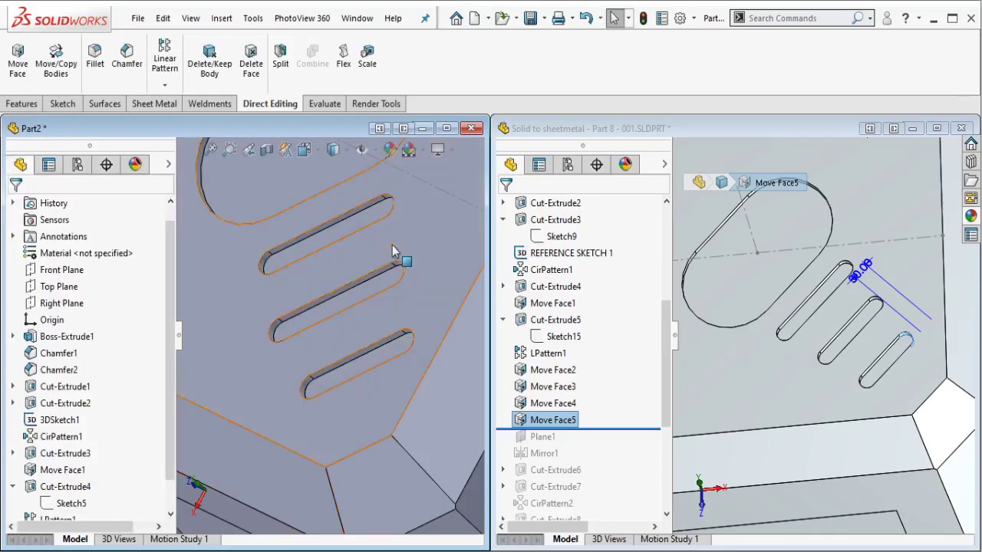
mouse_move(407, 307)
middle_down()
mouse_move(436, 289)
mouse_move(426, 332)
middle_up()
Set up a reversed 30 mm Move Face on the slot's opposite end face.
key(Return)
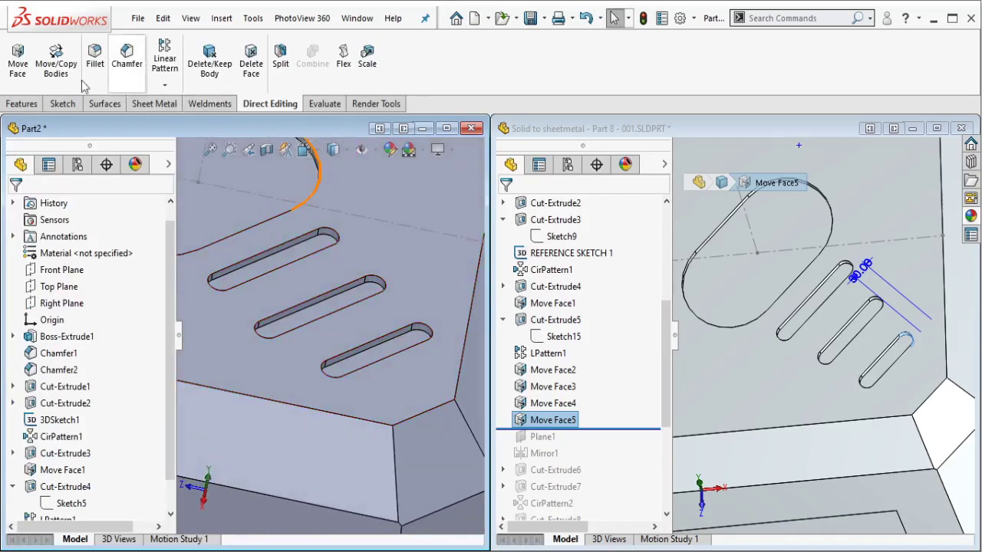
click(427, 332)
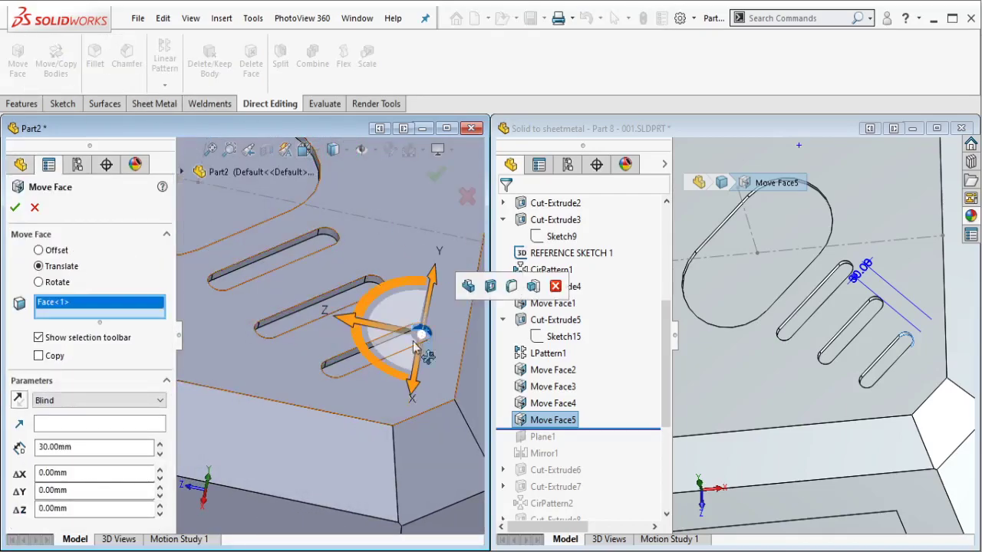
click(140, 422)
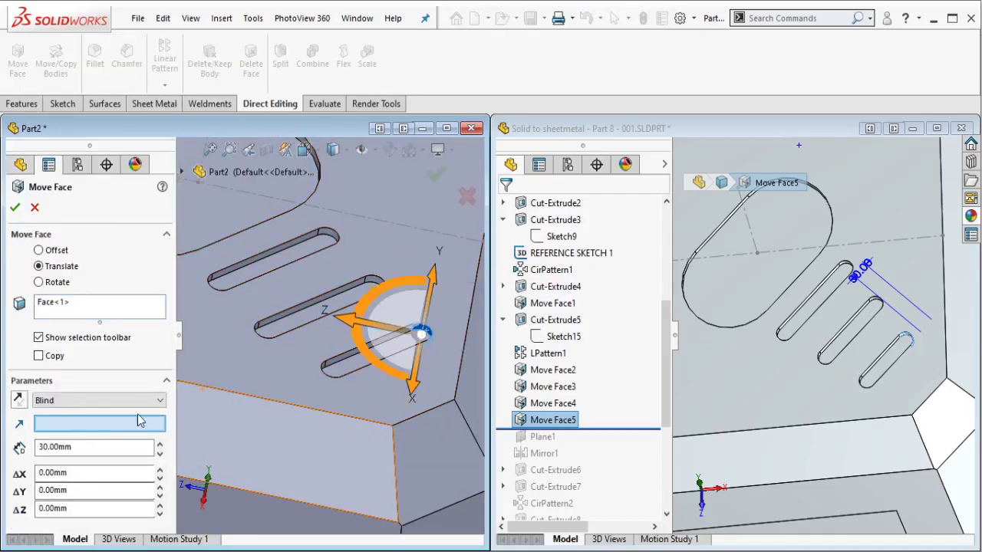
click(355, 376)
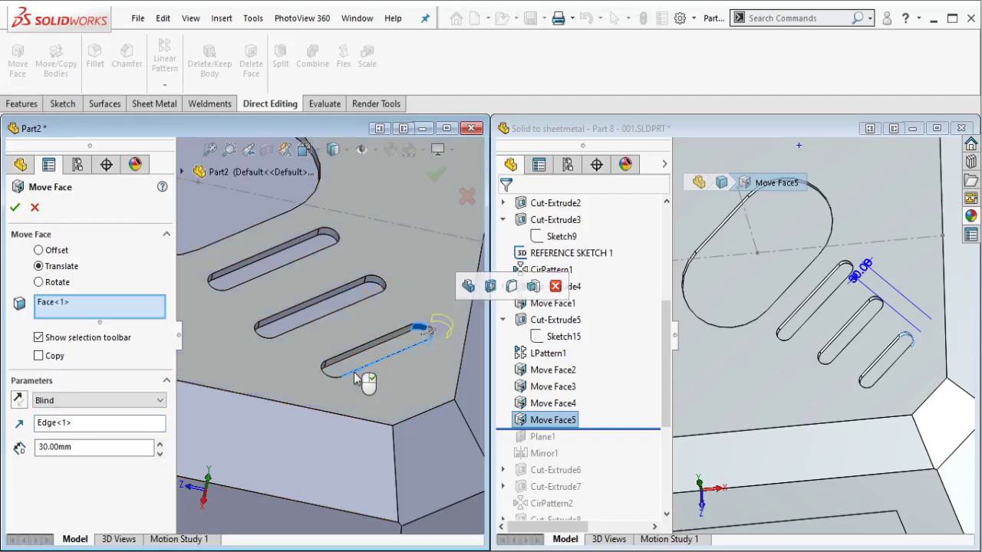
middle_drag(411, 328, 454, 418)
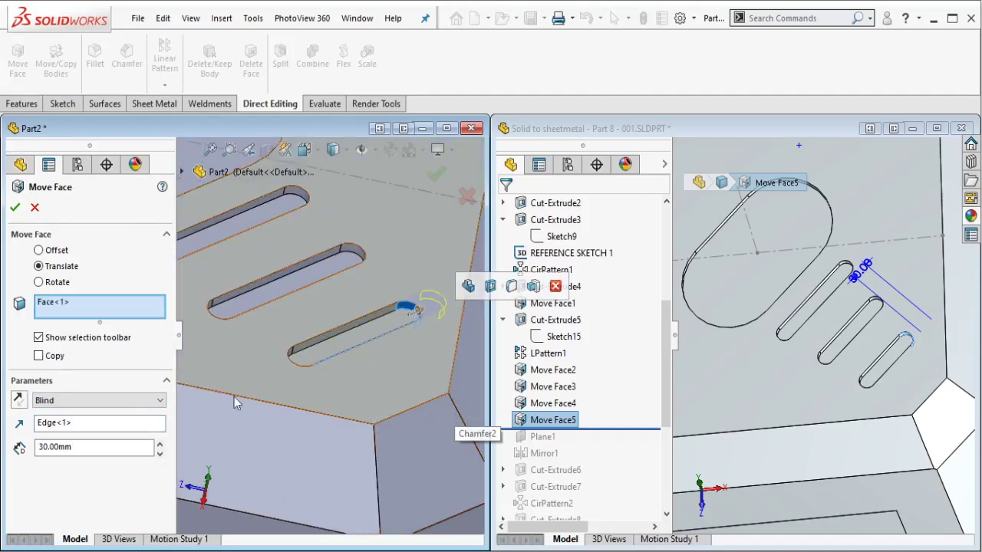
click(23, 404)
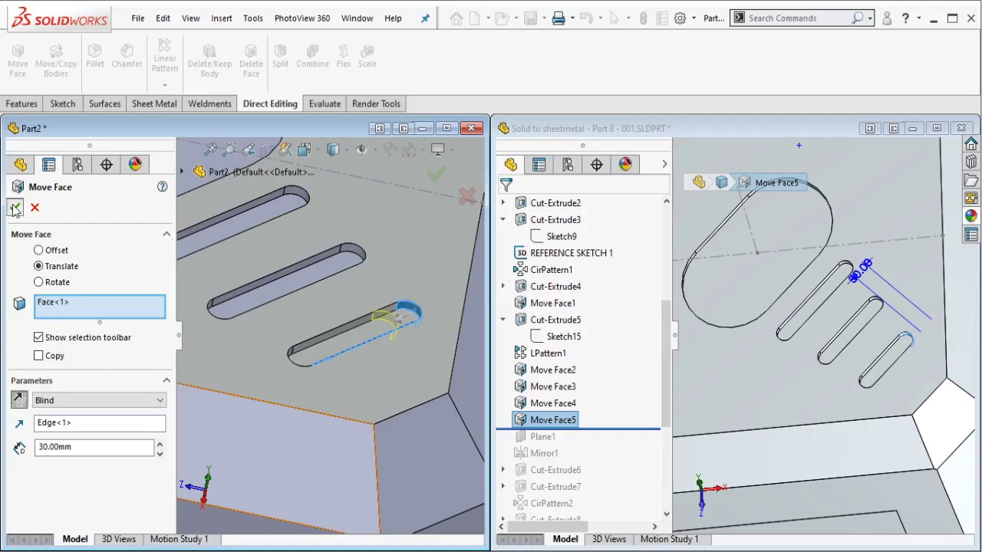
Finish the 30 mm slot-end move, then extend the middle slot's end face 15 mm.
key(Return)
middle_drag(324, 272, 243, 346)
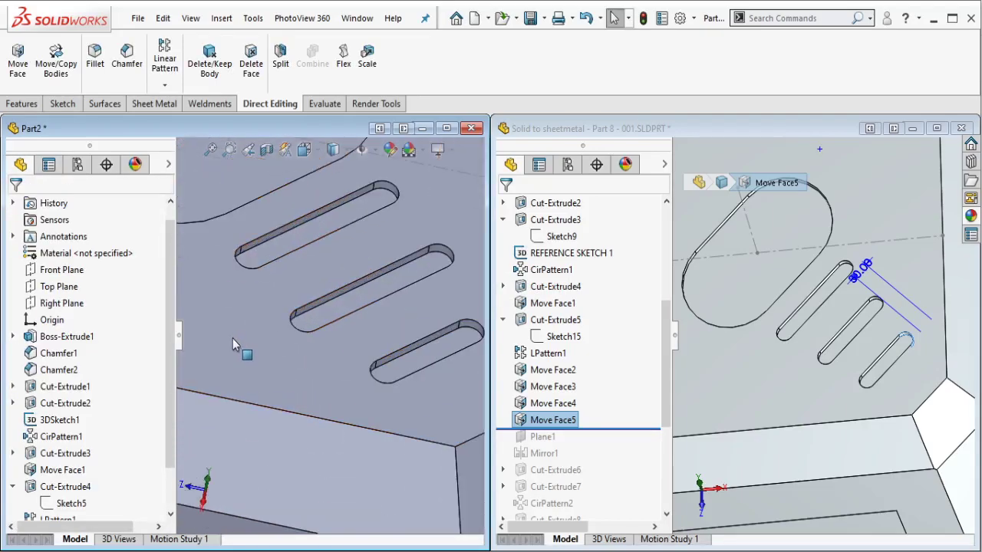
middle_drag(305, 319, 368, 284)
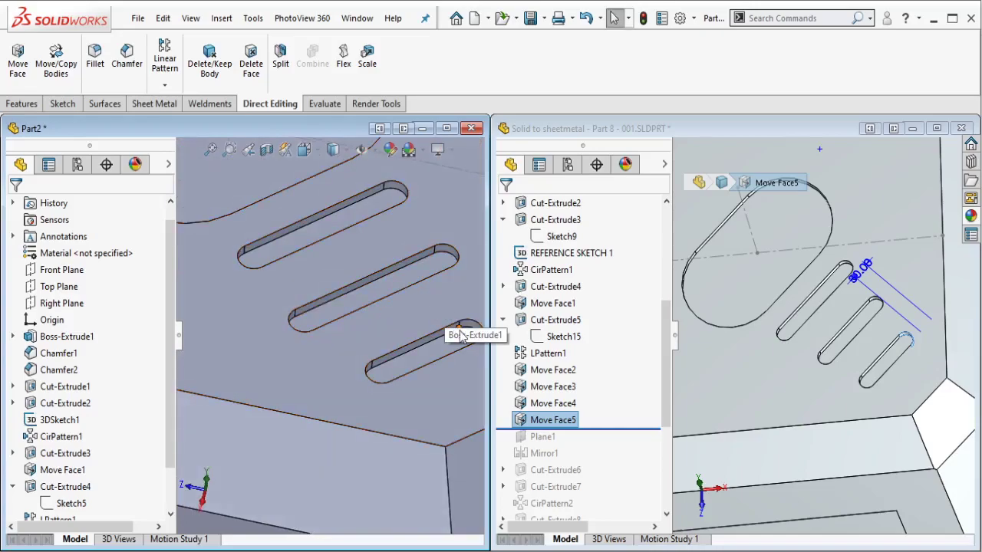
click(18, 61)
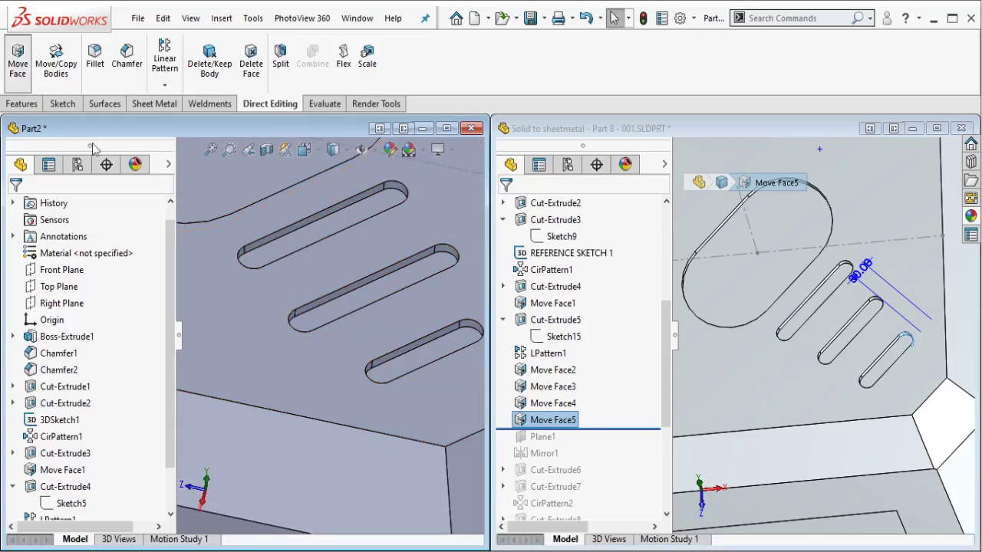
click(296, 321)
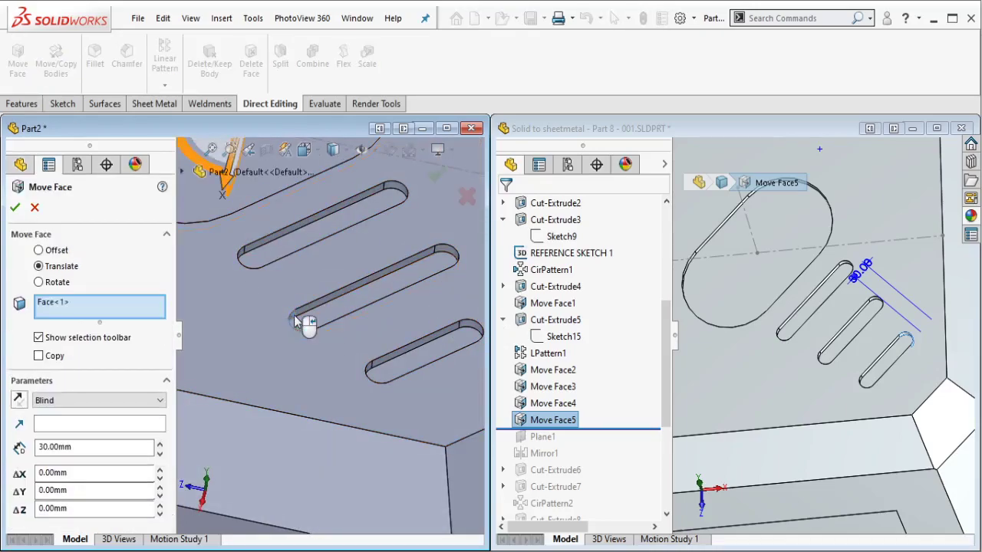
click(99, 423)
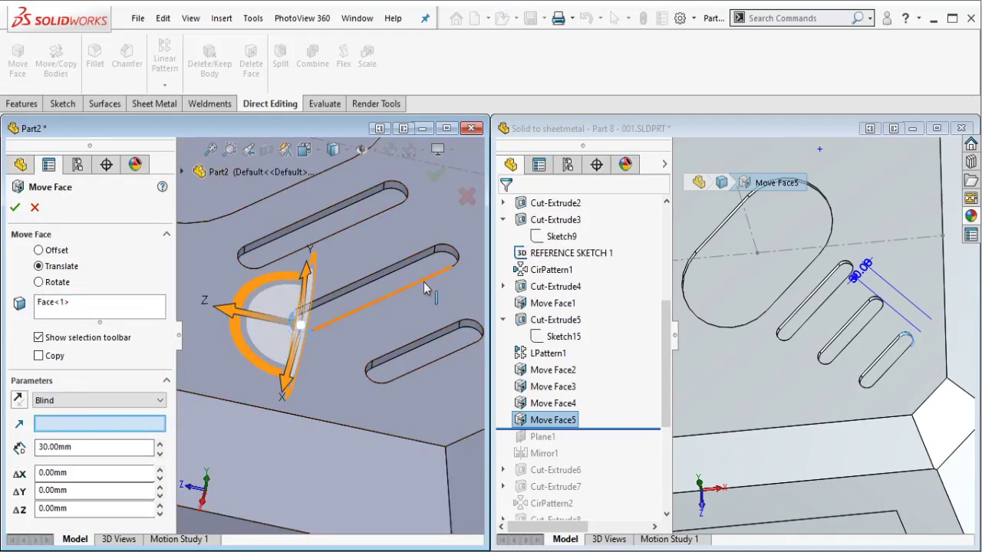
click(313, 319)
text(15)
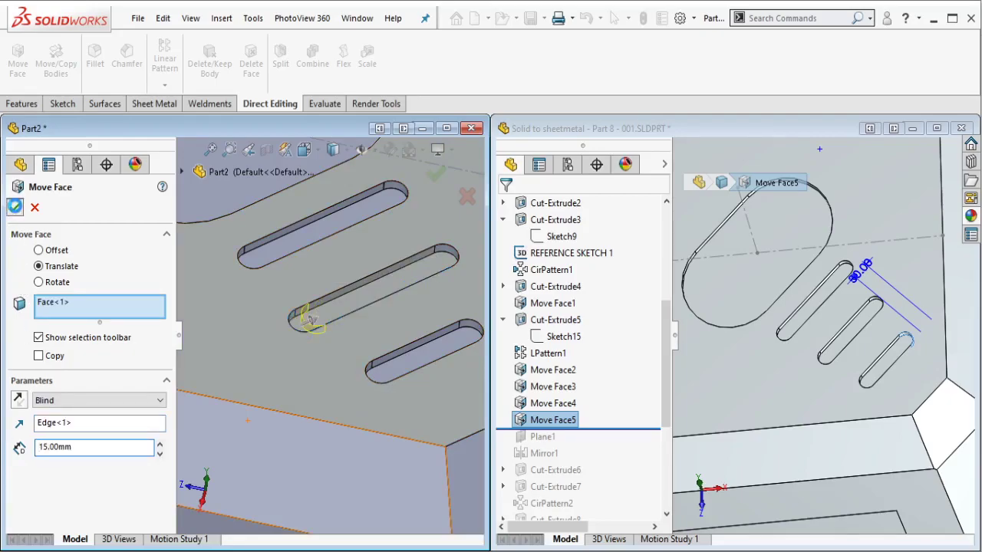
key(Return)
Extend the middle slot's far end face another 15 mm along the slot edge.
scroll(253, 240, up, 2)
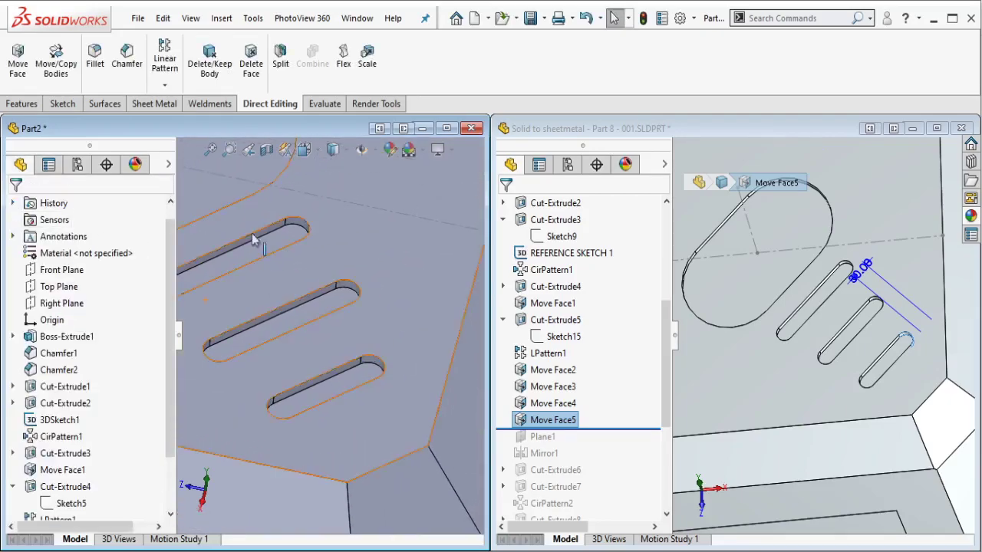
click(18, 57)
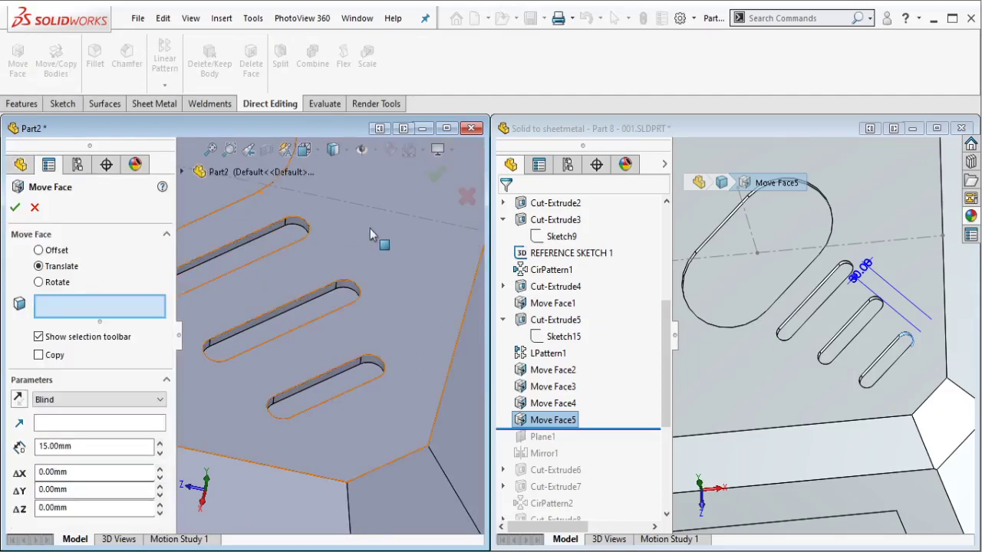
click(353, 293)
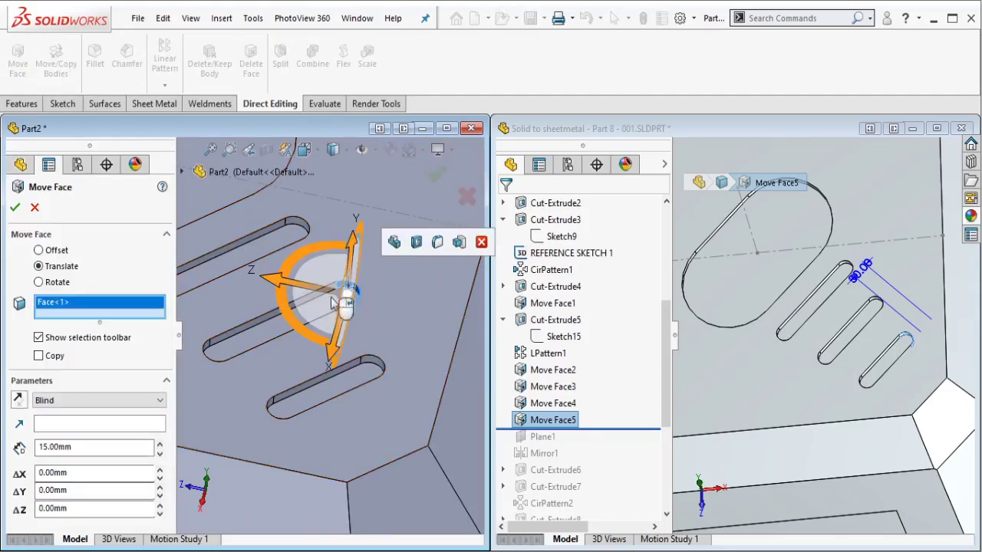
click(67, 426)
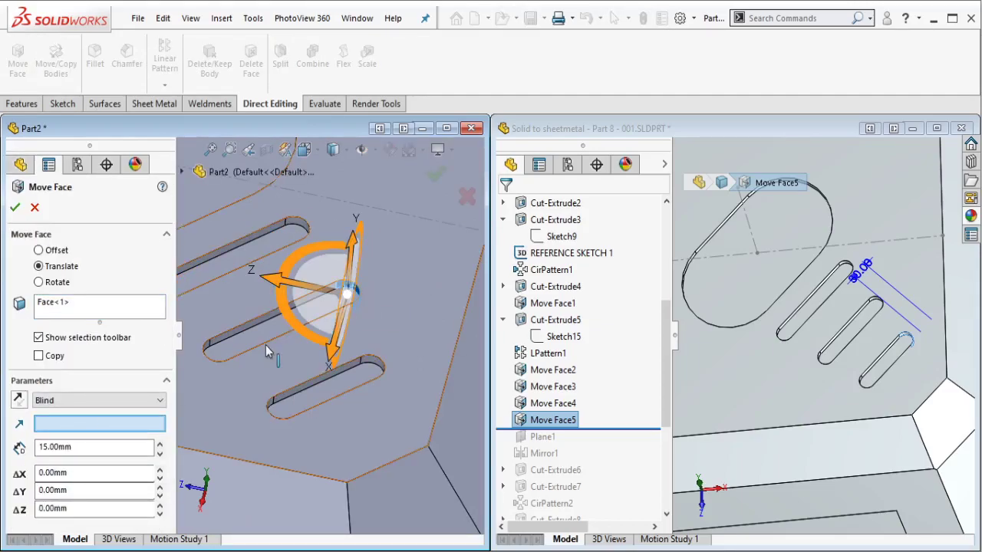
click(347, 288)
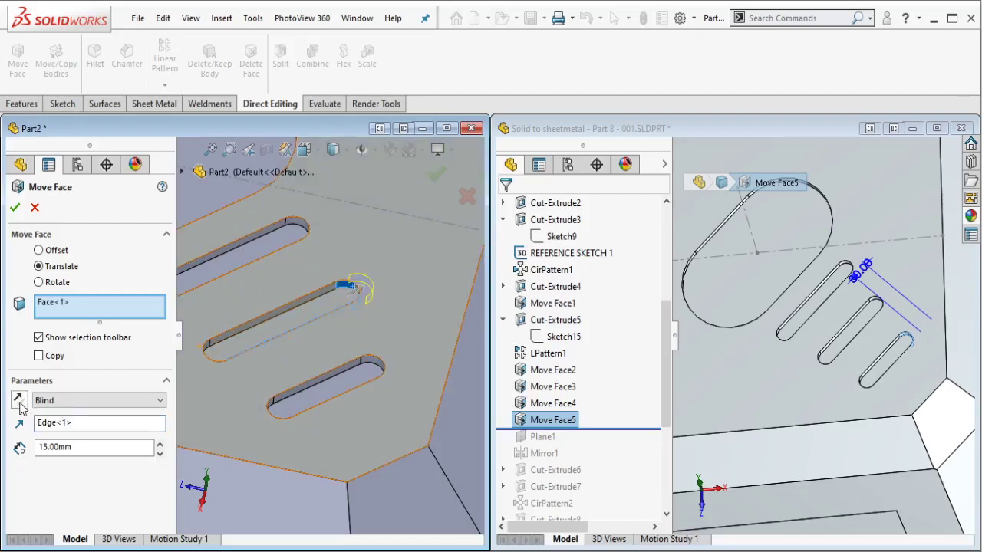
key(Return)
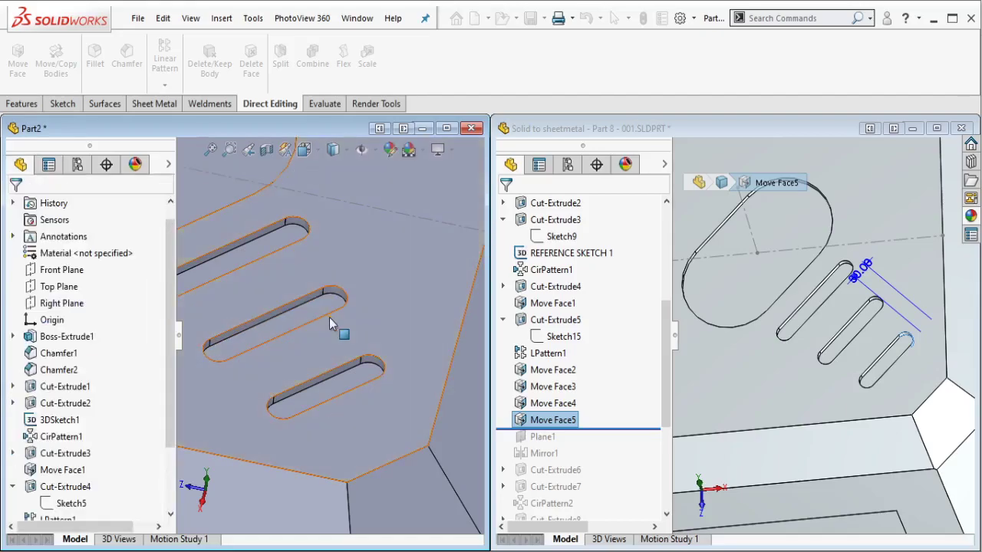
mouse_move(340, 330)
middle_down()
mouse_move(345, 257)
mouse_move(291, 345)
mouse_move(297, 335)
mouse_move(249, 334)
mouse_move(239, 320)
middle_up()
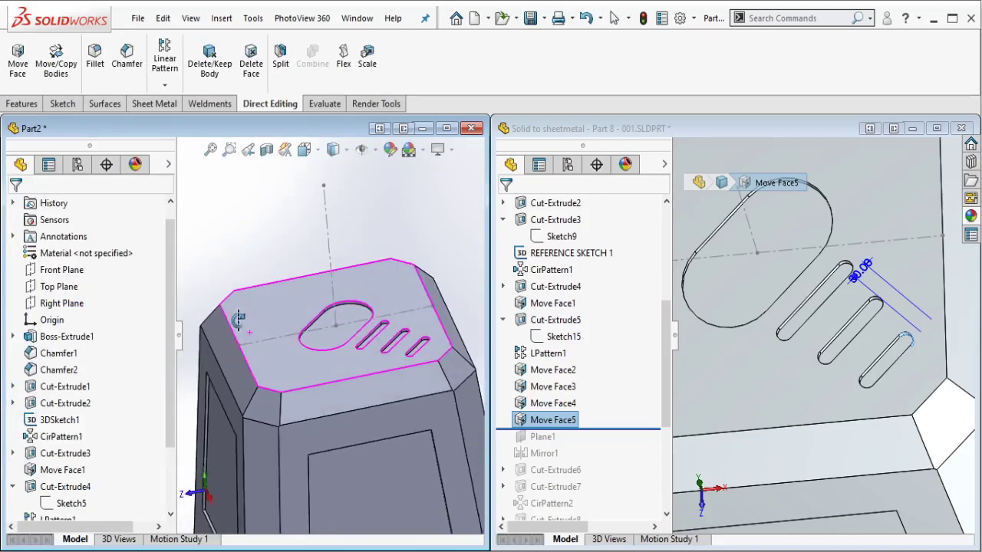
Roll the reference part's history forward to Plane1 and inspect it.
click(644, 141)
scroll(642, 366, down, 2)
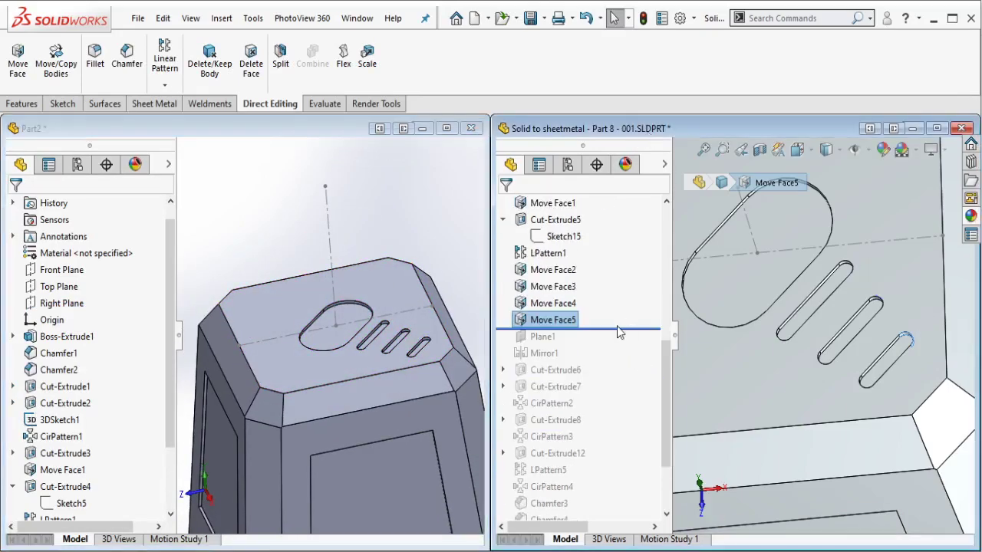
drag(616, 330, 608, 338)
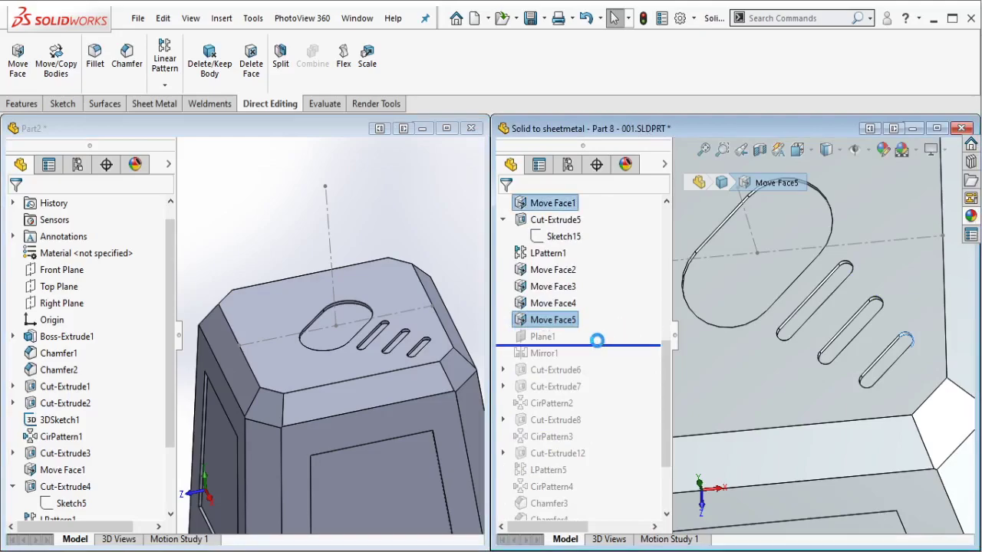
click(542, 335)
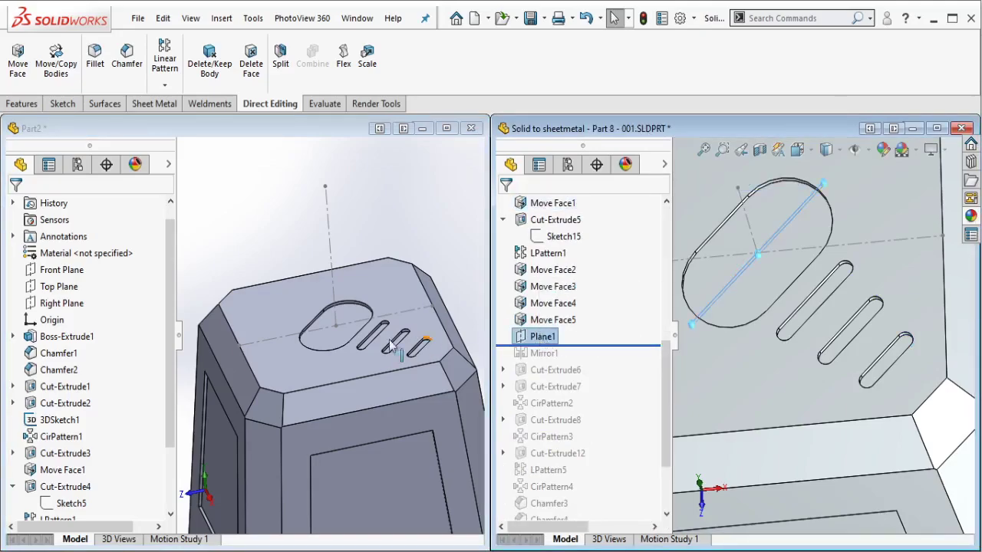
scroll(382, 358, down, 2)
scroll(336, 322, down, 6)
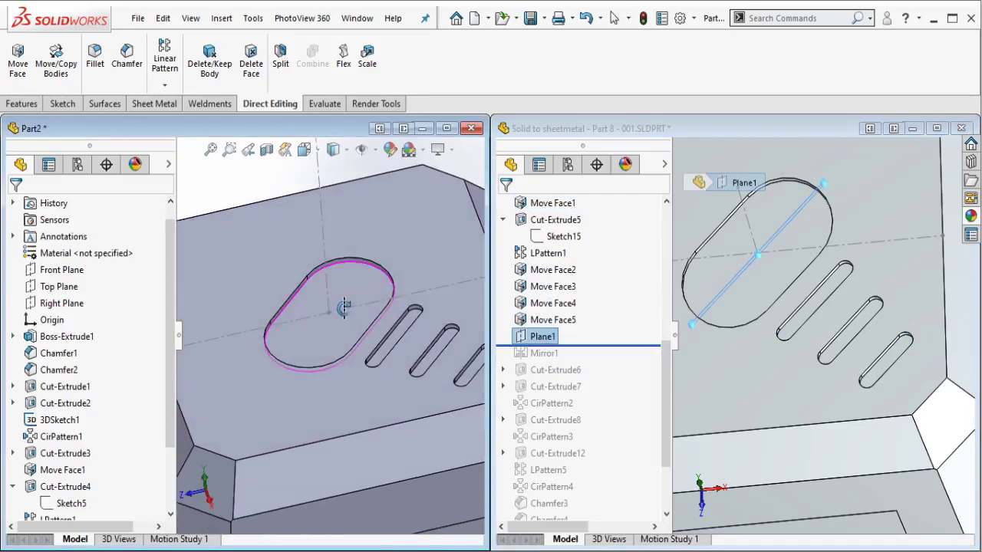
Create a Mid Plane in Part2 between the two straight walls of the oblong cutout.
click(23, 105)
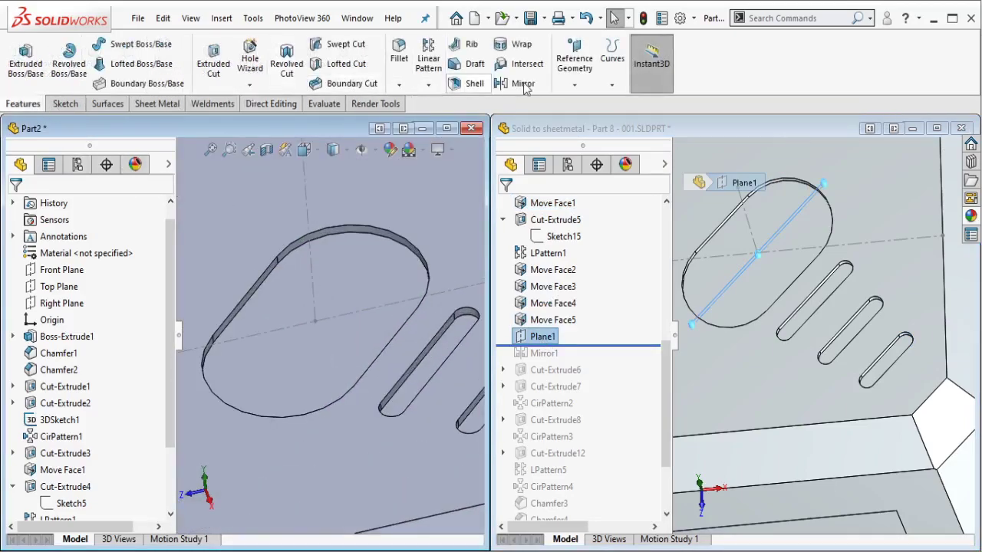
key(p)
scroll(293, 273, down, 2)
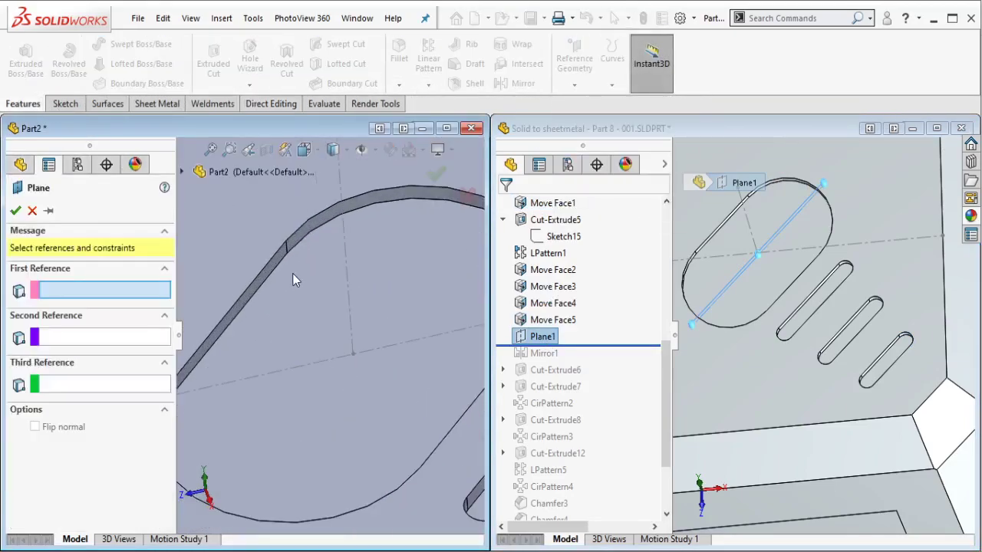
click(280, 265)
scroll(362, 337, up, 2)
scroll(410, 354, down, 3)
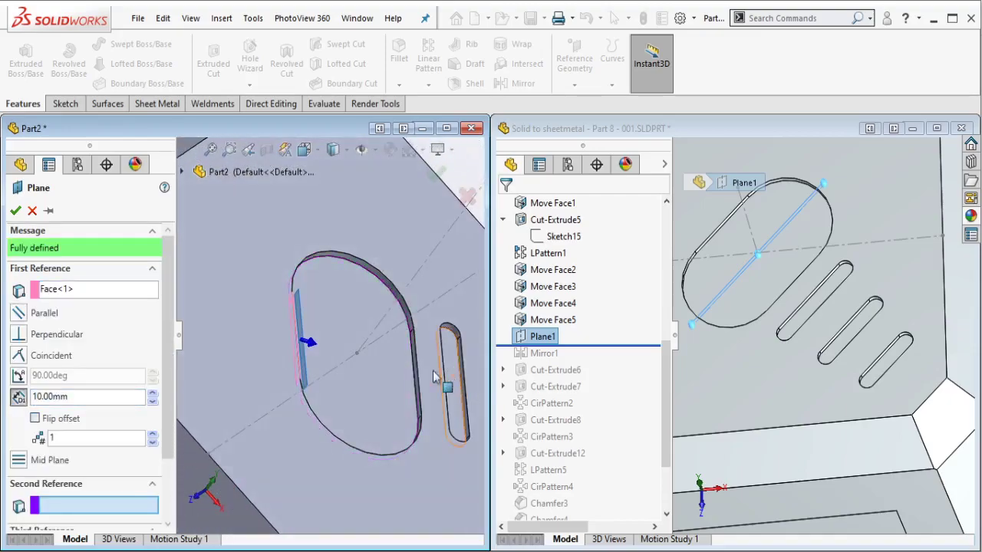
scroll(437, 386, down, 2)
click(397, 324)
scroll(387, 334, up, 3)
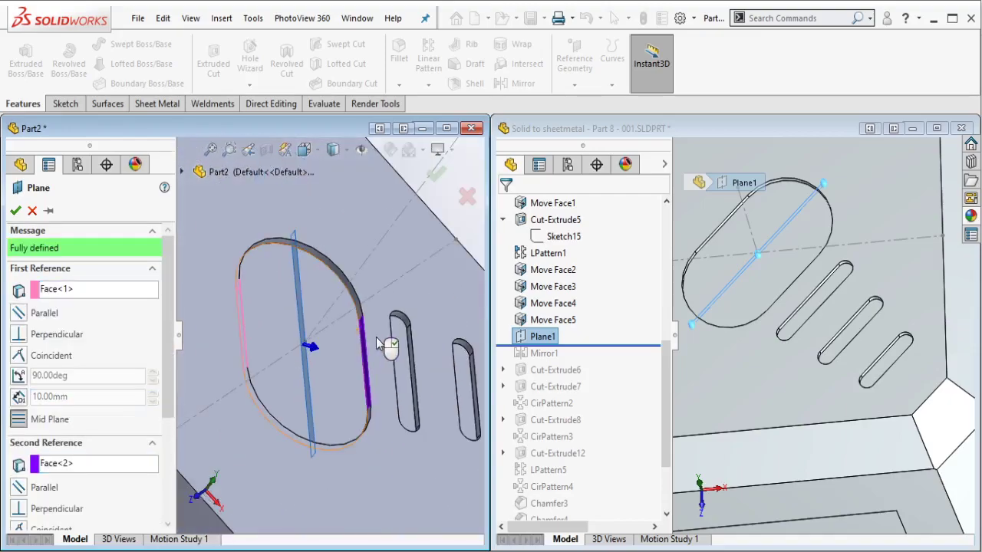
click(436, 174)
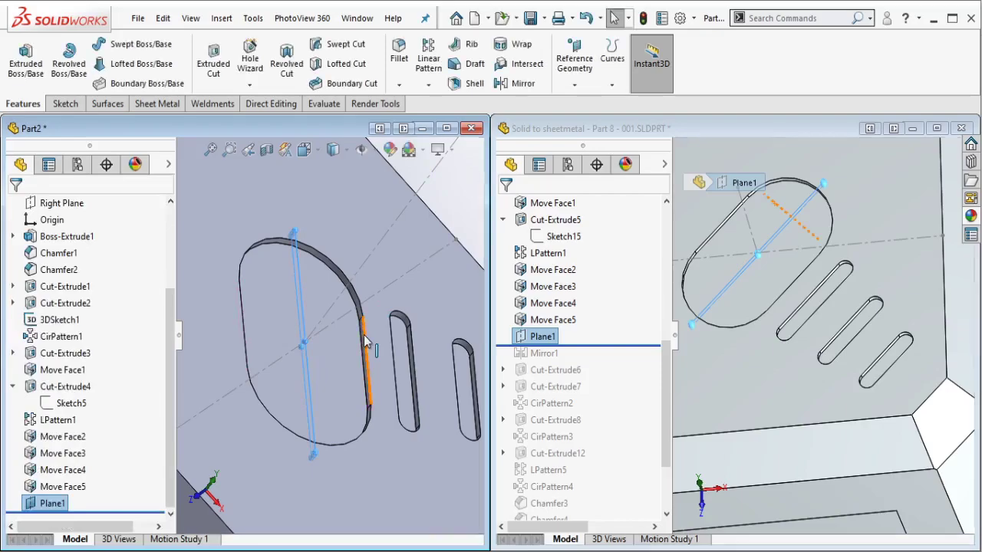
scroll(363, 383, up, 3)
Roll the reference part's history past Mirror1 and orbit both parts to compare.
middle_drag(362, 384, 360, 338)
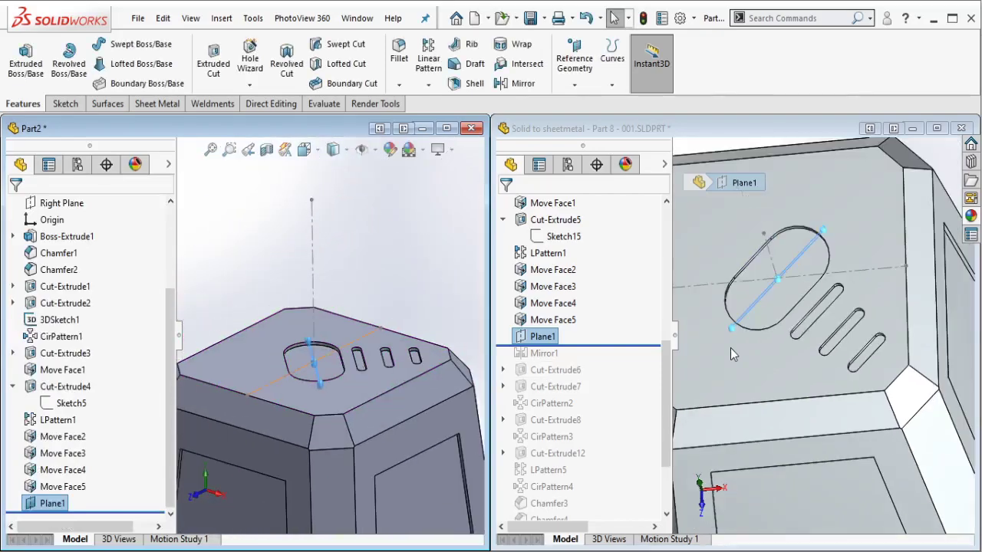
mouse_move(730, 348)
middle_down()
mouse_move(763, 339)
mouse_move(810, 286)
mouse_move(810, 265)
middle_up()
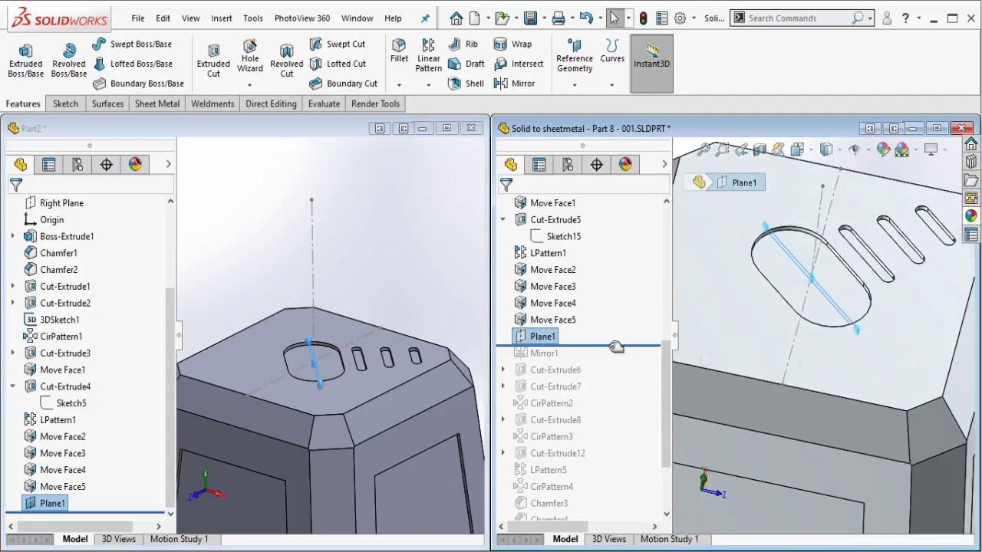
drag(616, 346, 591, 362)
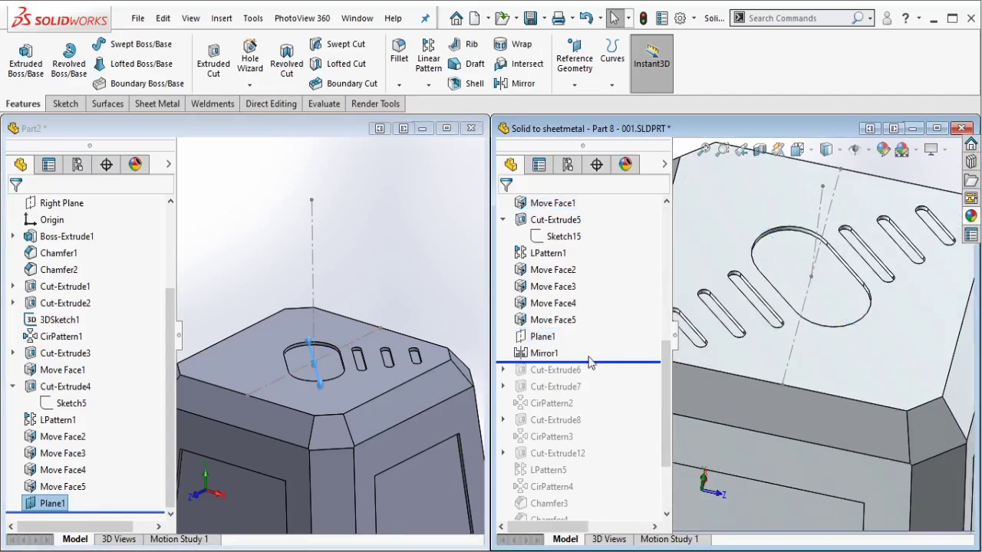
scroll(328, 280, up, 2)
middle_drag(328, 281, 340, 361)
scroll(325, 383, up, 3)
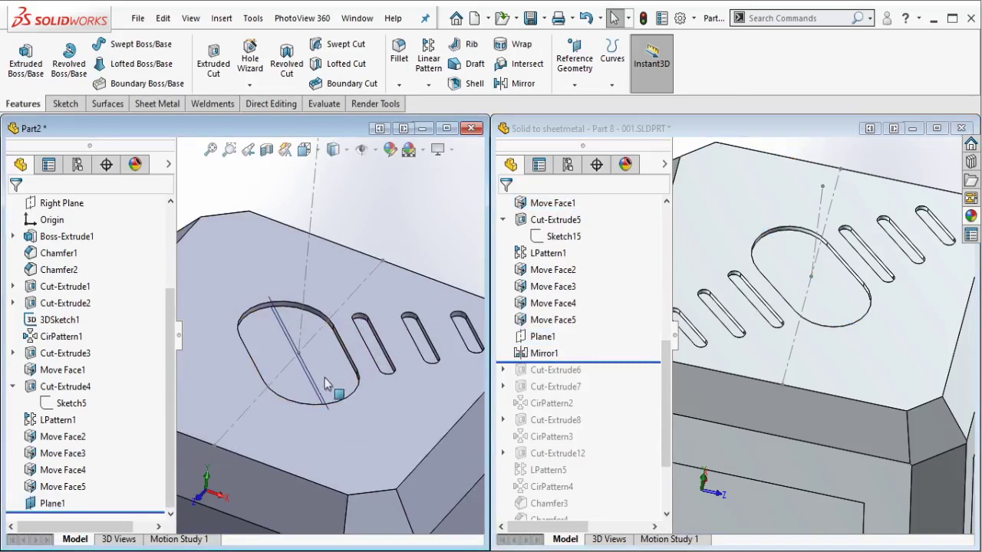
Start a Mirror about Plane1, selecting the first three slot faces.
click(317, 388)
click(513, 83)
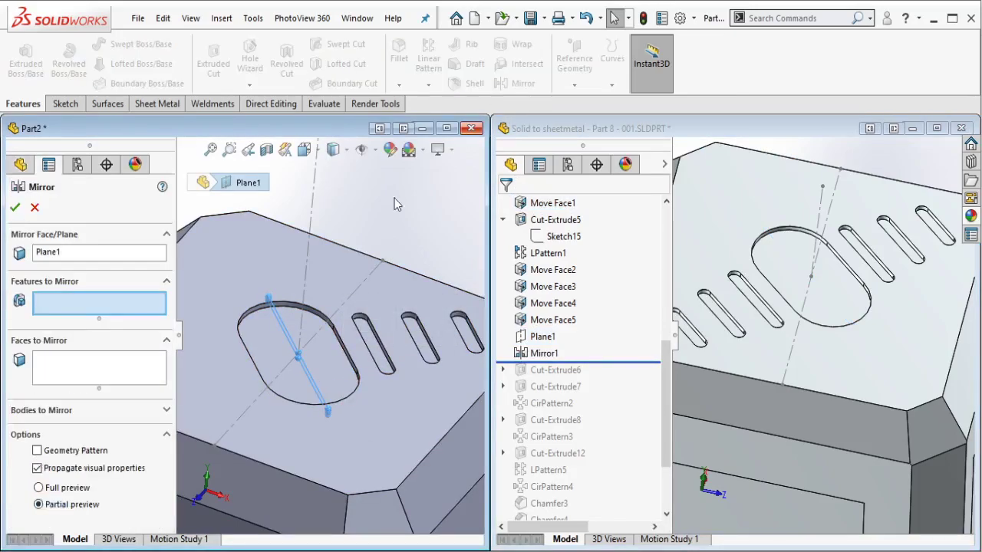
click(127, 374)
scroll(453, 345, up, 3)
click(451, 338)
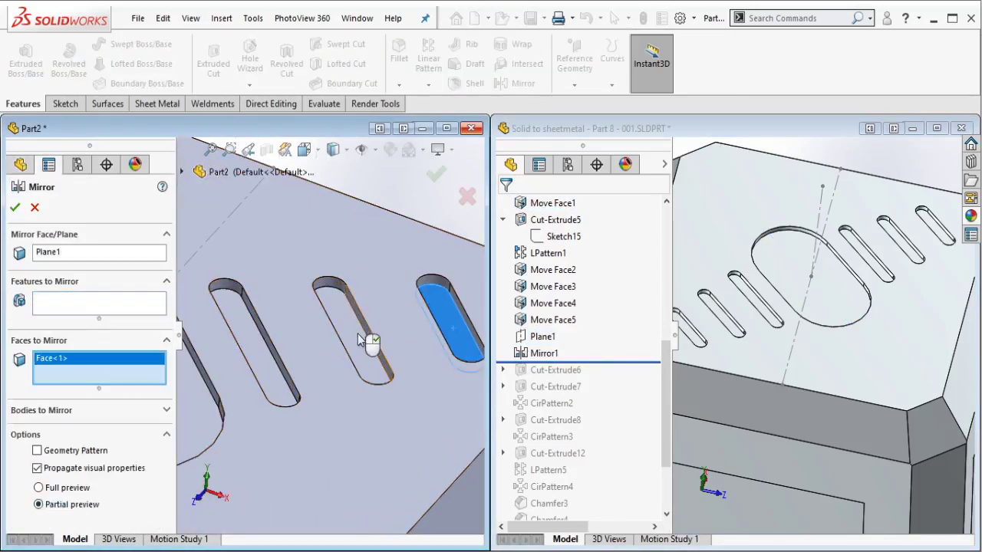
click(367, 340)
click(247, 322)
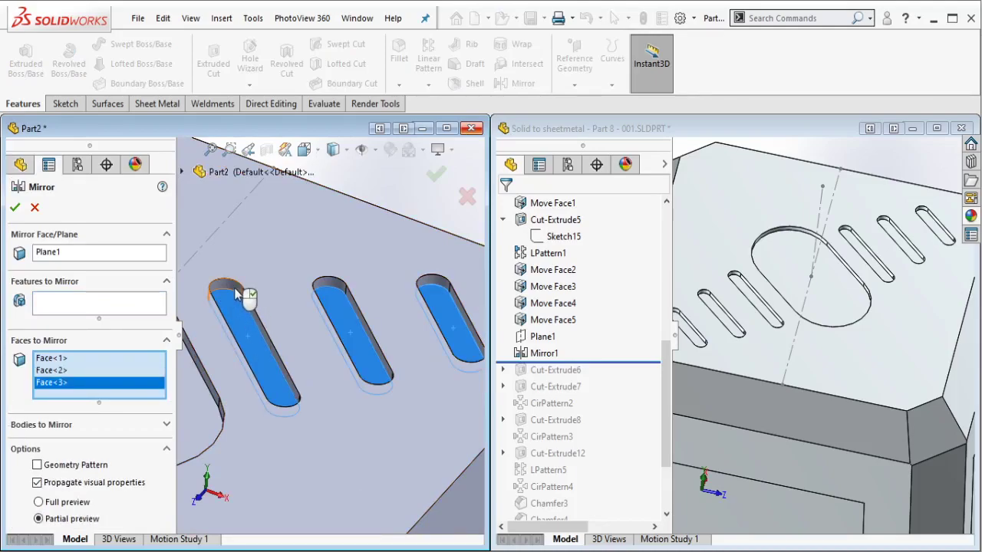
scroll(235, 294, up, 2)
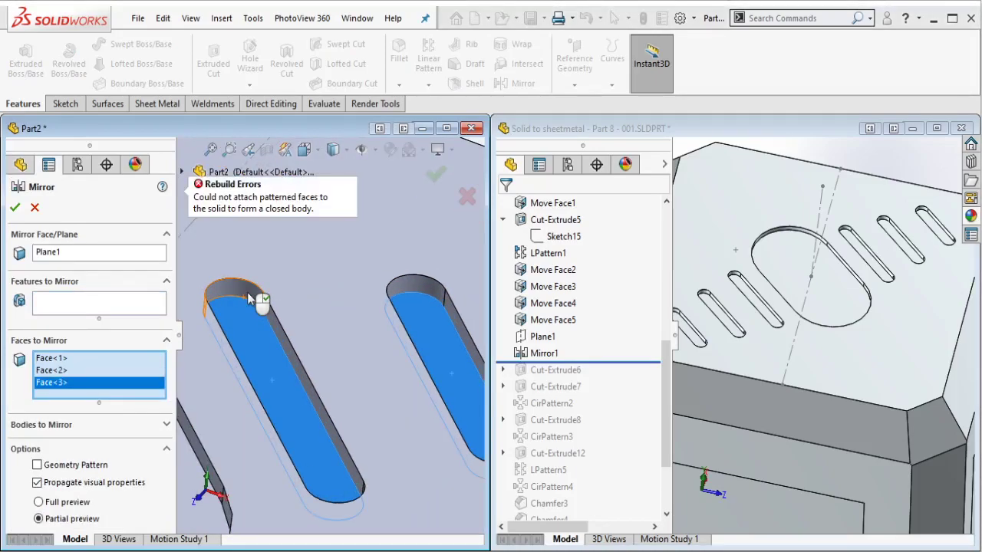
scroll(281, 309, up, 2)
scroll(281, 315, up, 2)
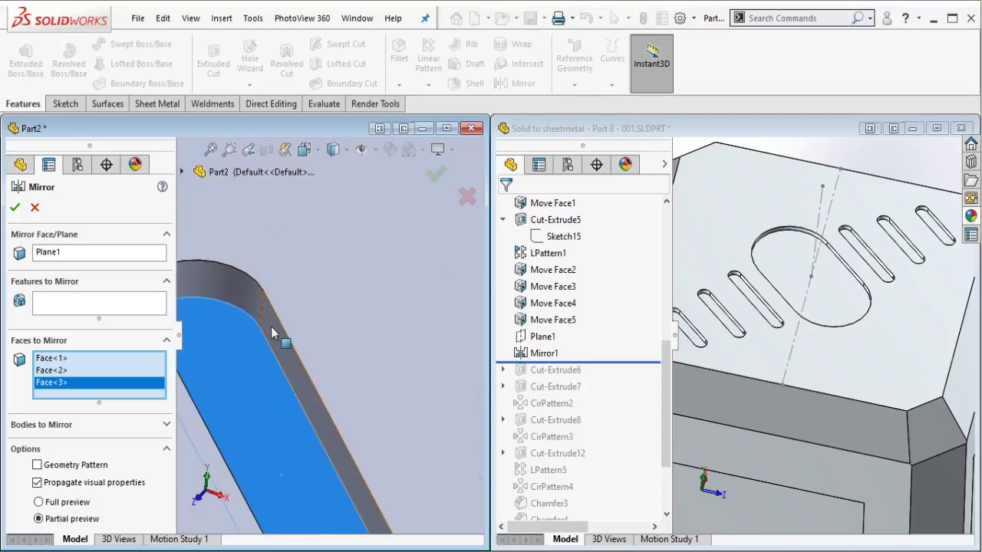
Add the tangent faces of two slots to the mirror using Select Tangency.
right_click(273, 328)
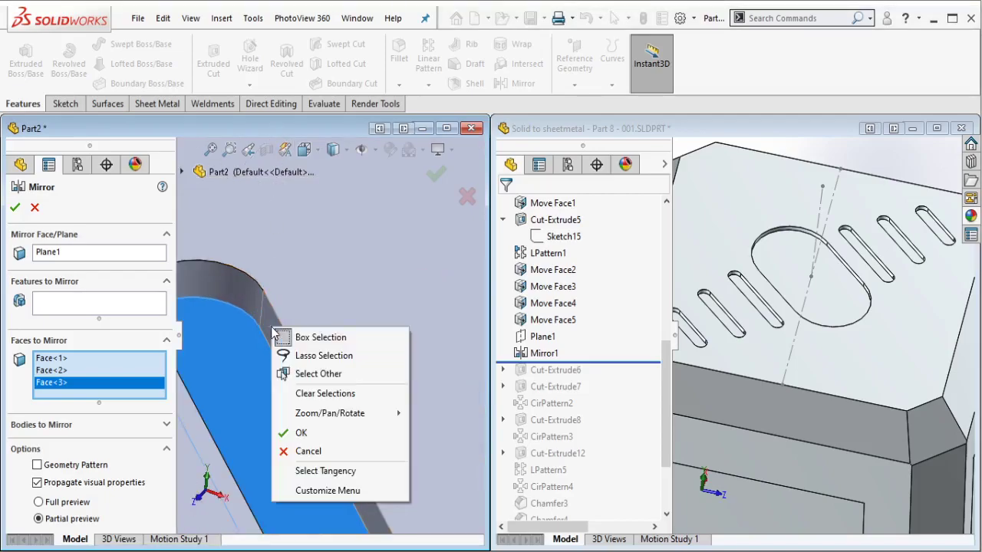
click(323, 470)
scroll(410, 368, down, 3)
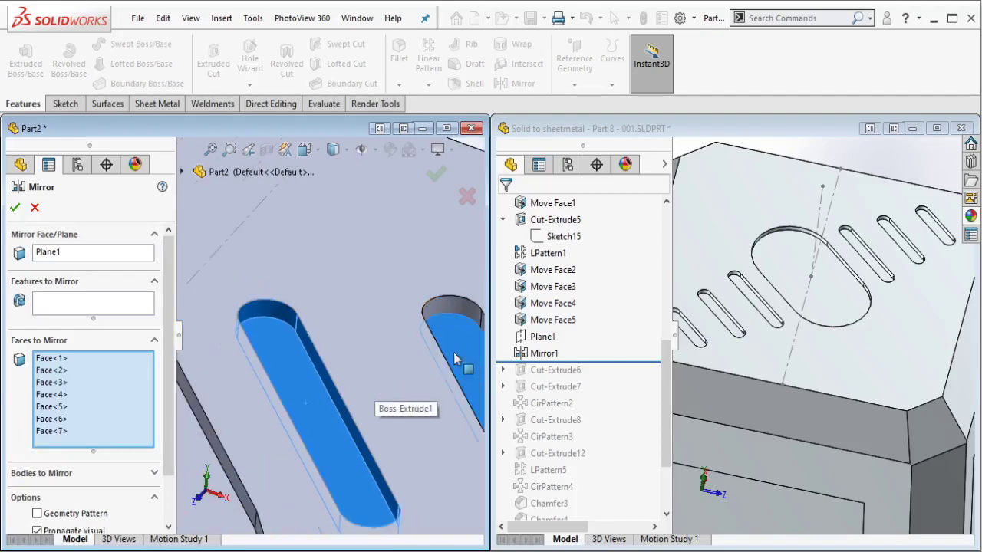
scroll(408, 316, up, 3)
right_click(363, 297)
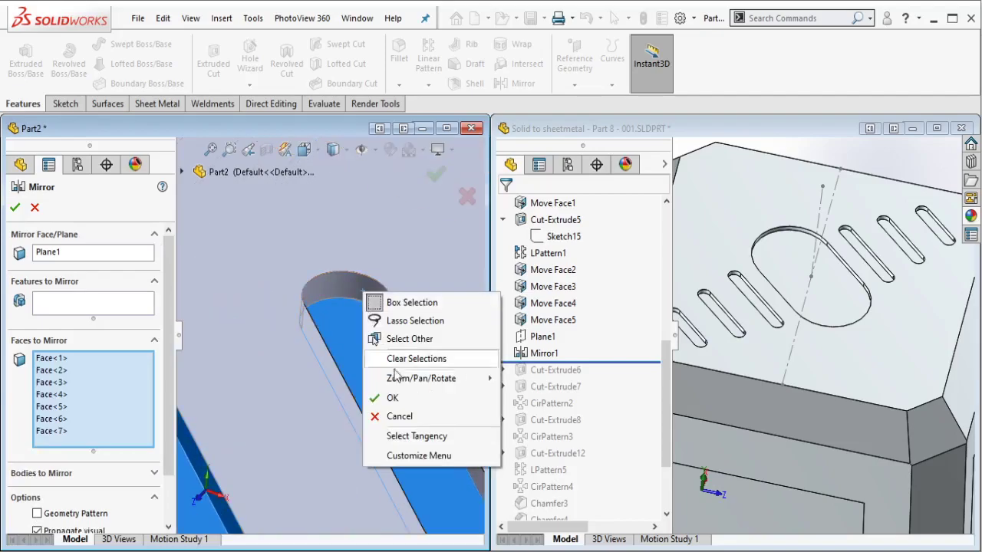
click(416, 434)
scroll(430, 337, down, 3)
scroll(431, 337, up, 2)
Add the last slot's tangent faces, accept the mirror, and inspect the mirrored slots.
right_click(372, 310)
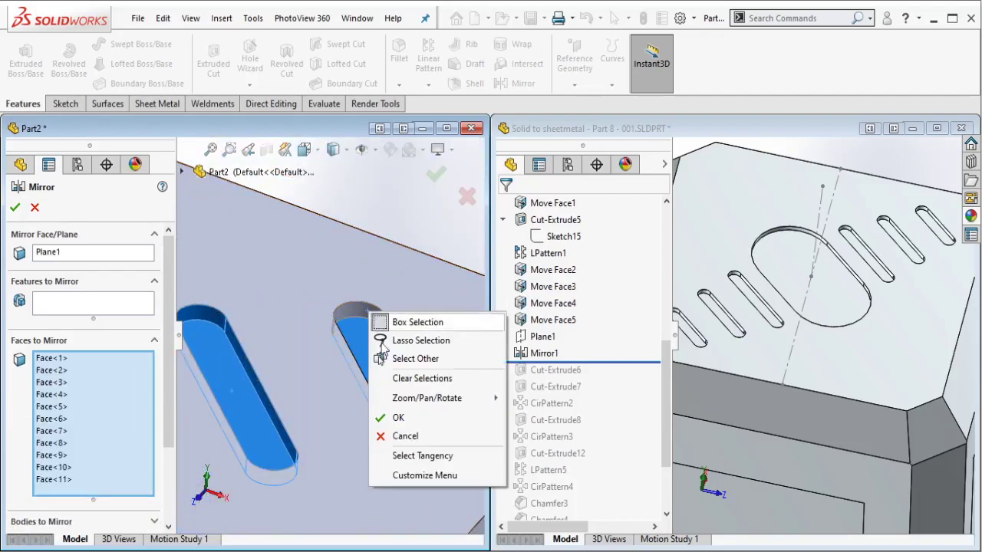
click(422, 453)
scroll(307, 384, down, 3)
scroll(276, 372, down, 3)
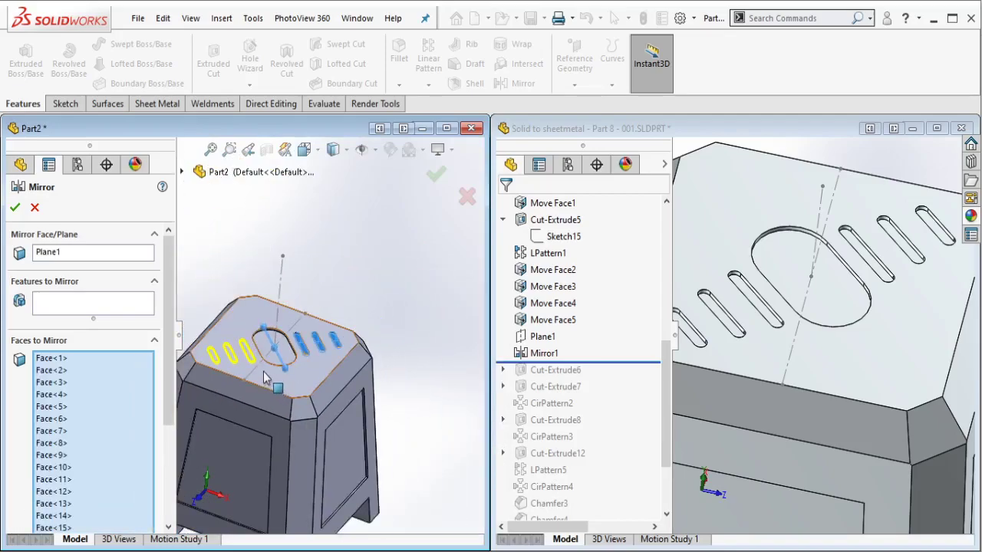
key(Return)
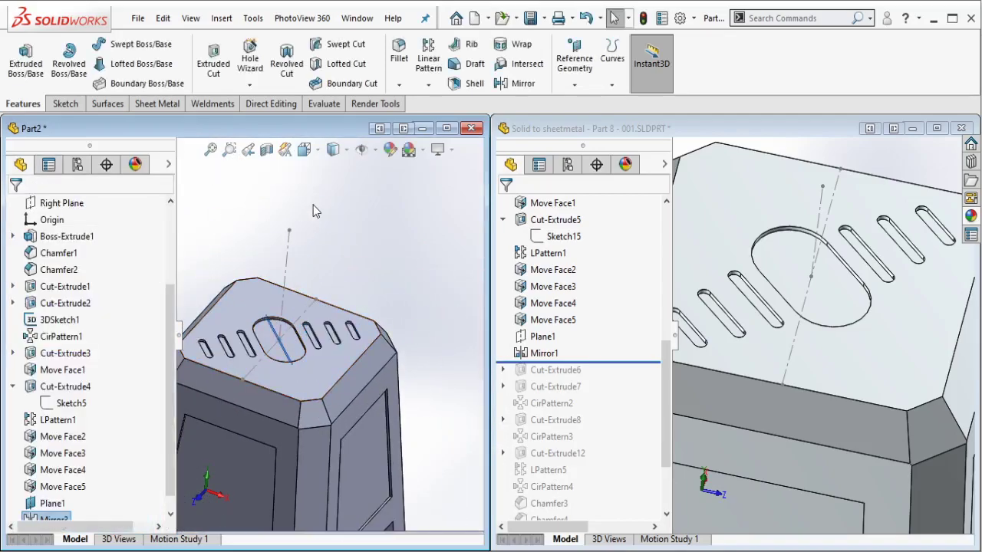
mouse_move(313, 204)
middle_down()
mouse_move(266, 313)
mouse_move(300, 322)
middle_up()
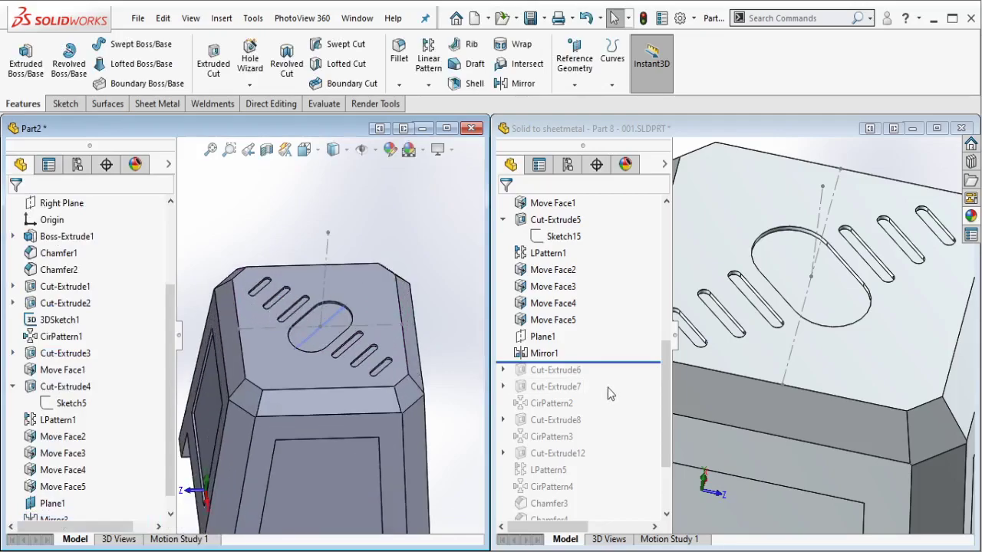
drag(620, 362, 592, 380)
Roll the reference part back to Cut-Extrude6 and orbit to view the hole dimensions.
click(568, 371)
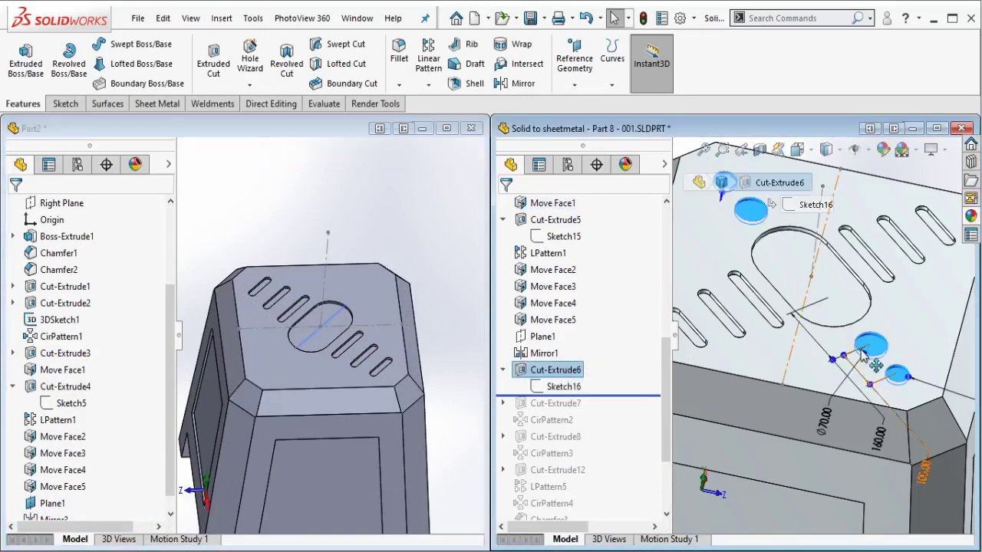
middle_drag(862, 353, 805, 322)
mouse_move(338, 307)
middle_down()
mouse_move(345, 264)
mouse_move(321, 349)
middle_up()
scroll(320, 350, down, 5)
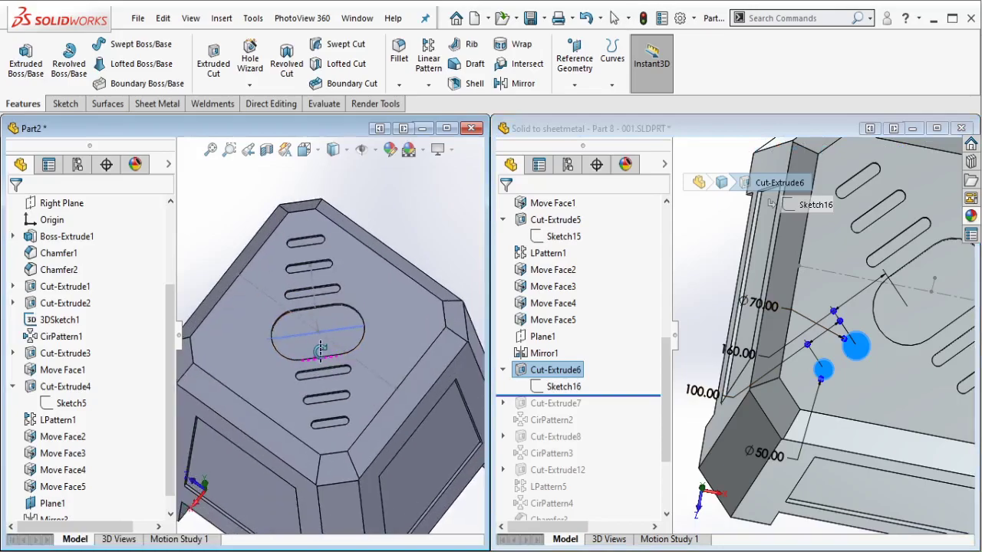
scroll(321, 350, down, 2)
Start a sketch on Part2's top face and draw a centerline across it.
click(299, 359)
click(328, 318)
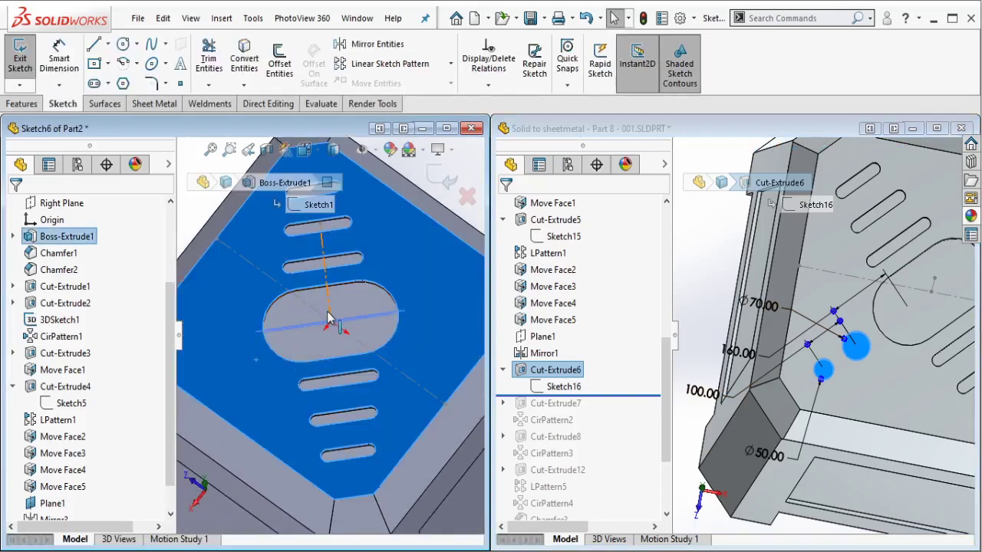
click(108, 44)
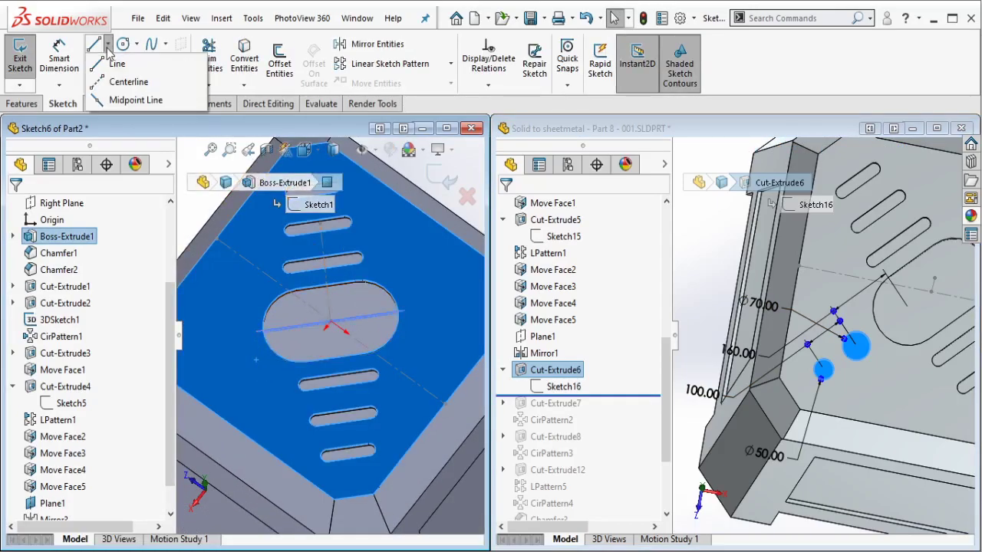
click(115, 60)
scroll(326, 265, up, 3)
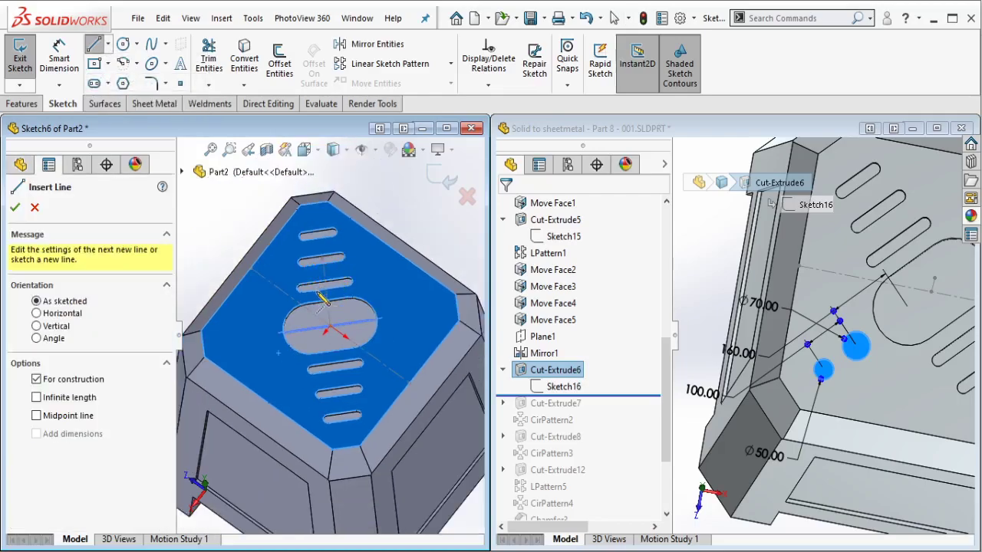
drag(230, 318, 420, 340)
key(Escape)
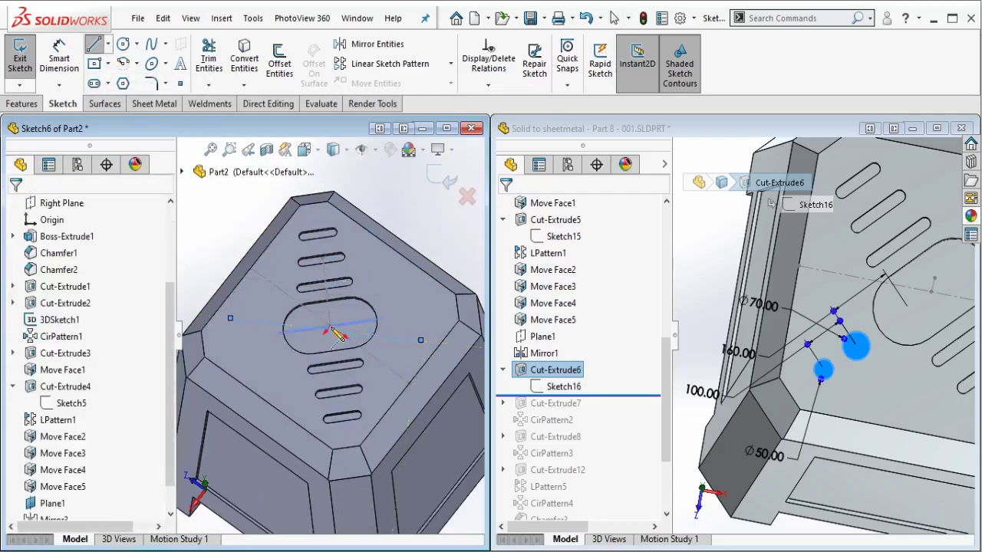
Constrain the centerline midpoint to the origin and parallel to a slot edge.
click(330, 329)
ctrl+click(365, 335)
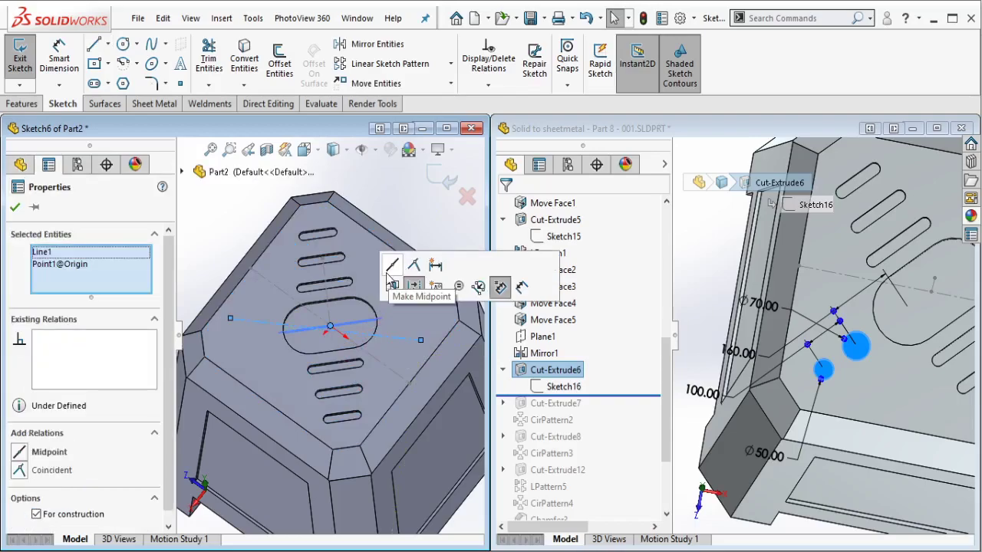
key(Escape)
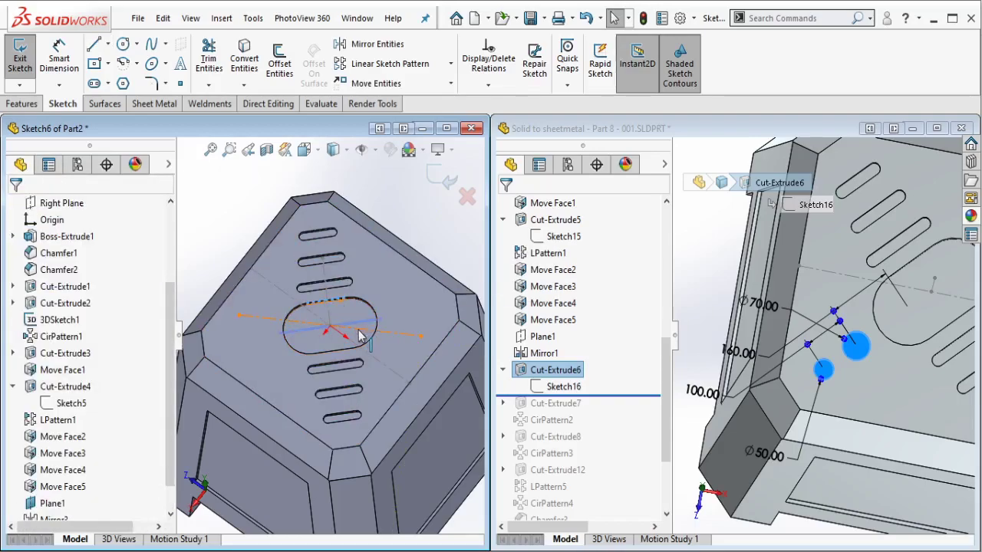
click(360, 335)
ctrl+click(433, 308)
click(447, 281)
key(Escape)
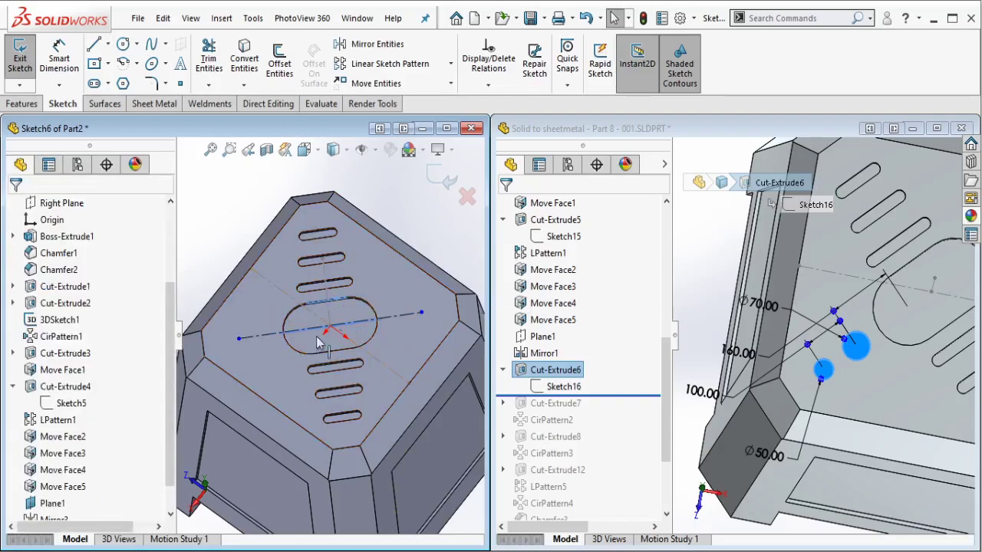
scroll(249, 345, down, 3)
drag(242, 332, 269, 324)
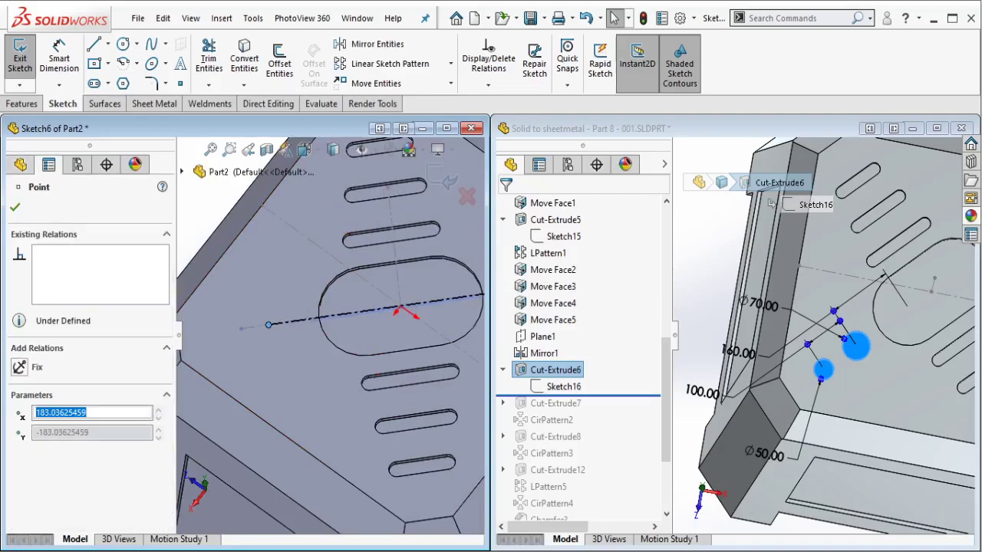
Draw a Ø70 circle centred at the construction line's end.
key(Escape)
click(268, 325)
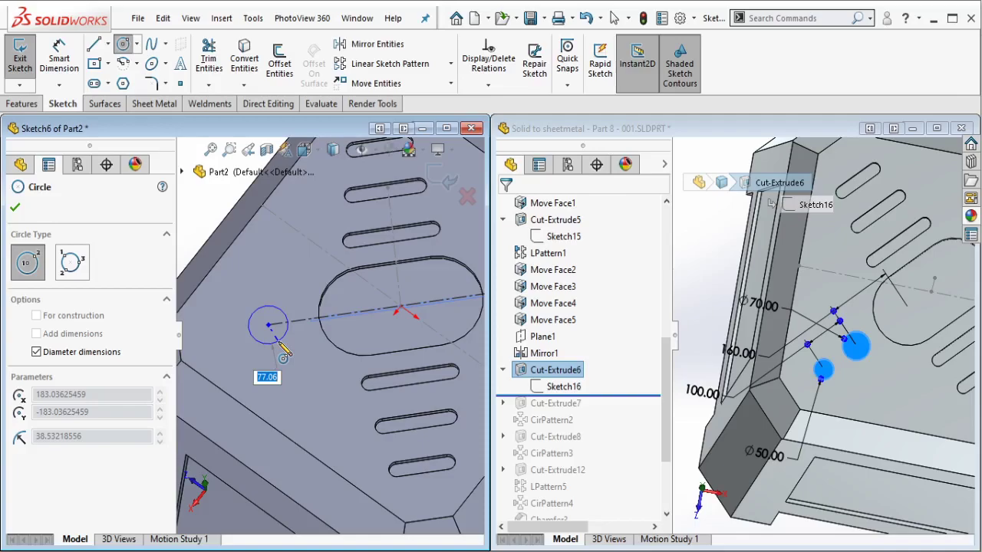
key(Return)
key(Escape)
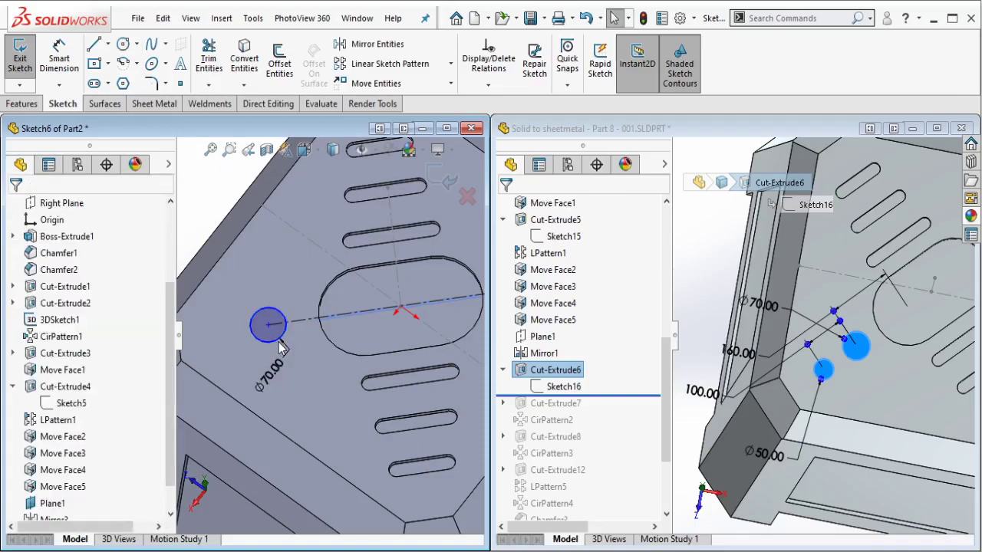
scroll(230, 337, down, 2)
Draw a second centerline outward from the circle and make it collinear with the first.
click(109, 45)
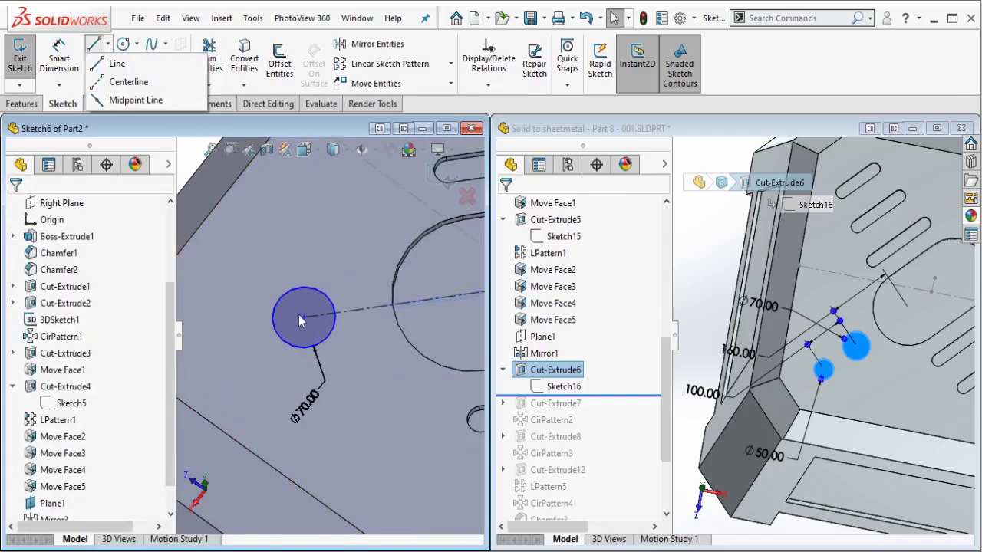
click(117, 64)
drag(304, 316, 220, 343)
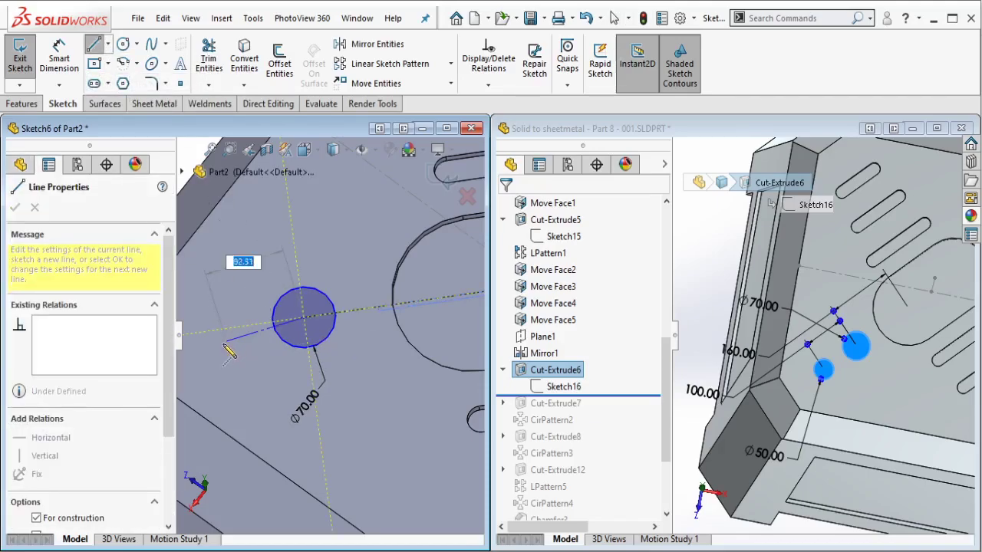
key(Escape)
click(325, 311)
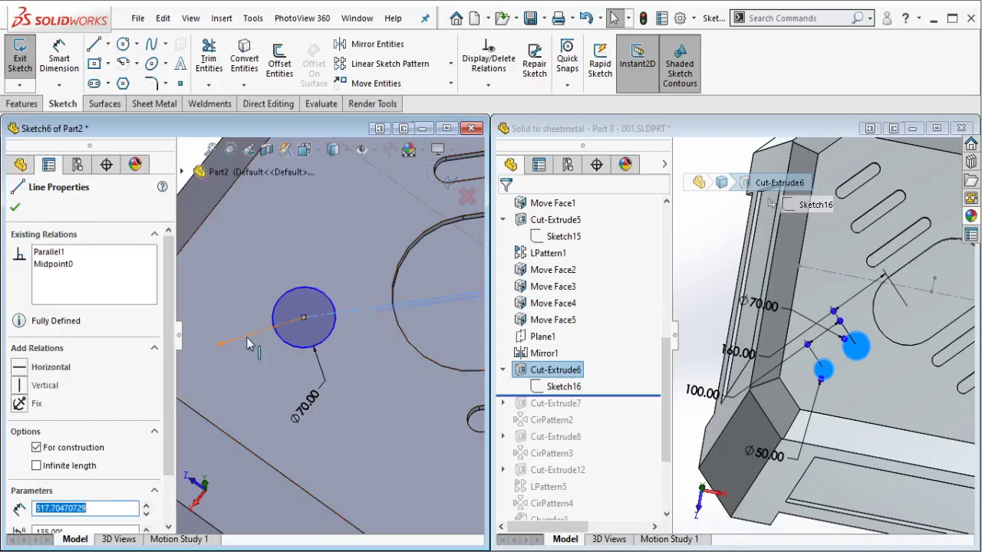
ctrl+click(264, 329)
click(335, 276)
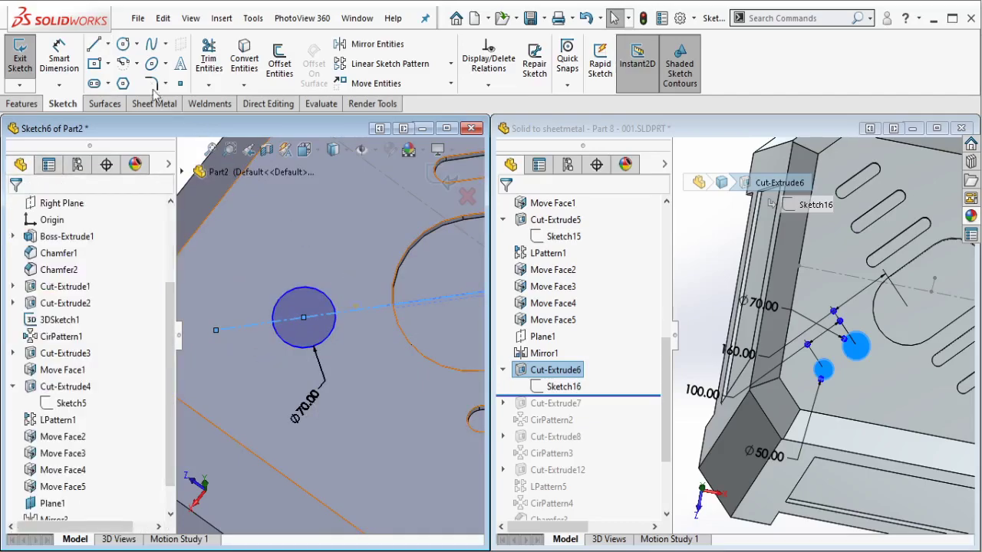
Draw a Ø50 circle at the end of the new centerline.
click(123, 43)
click(219, 343)
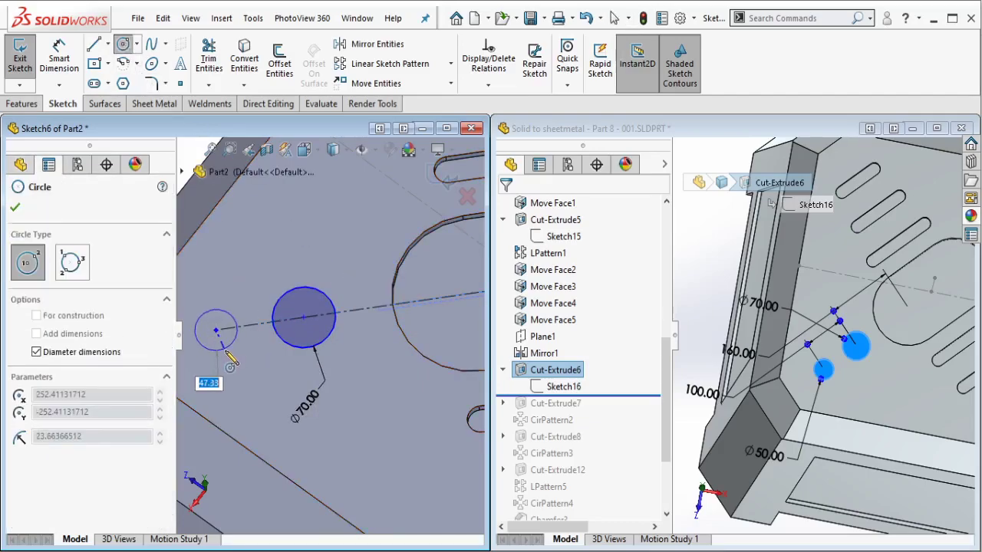
text(0)
key(Return)
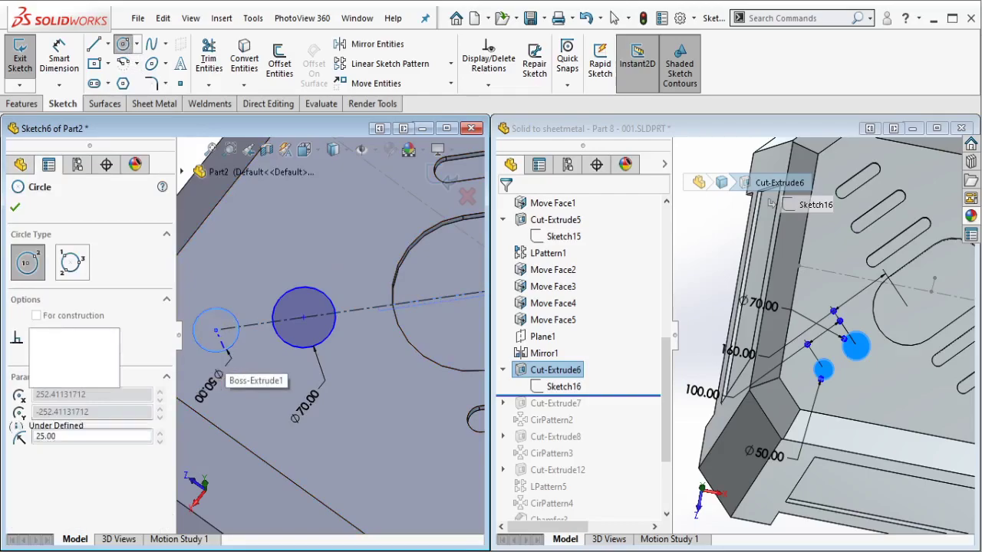
key(Escape)
scroll(335, 329, up, 2)
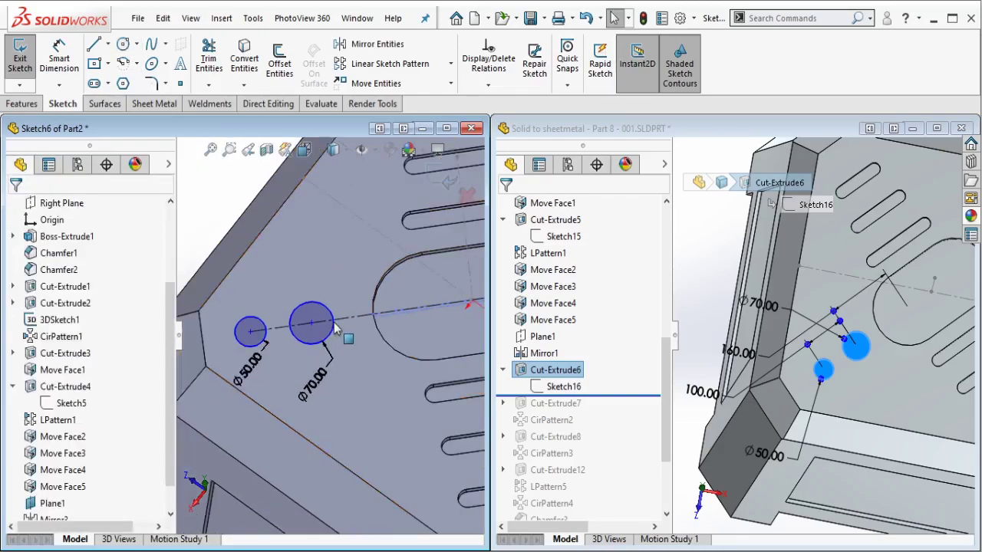
Add 160 mm and 100 mm location dimensions fixing the Ø70 and Ø50 circles.
click(59, 52)
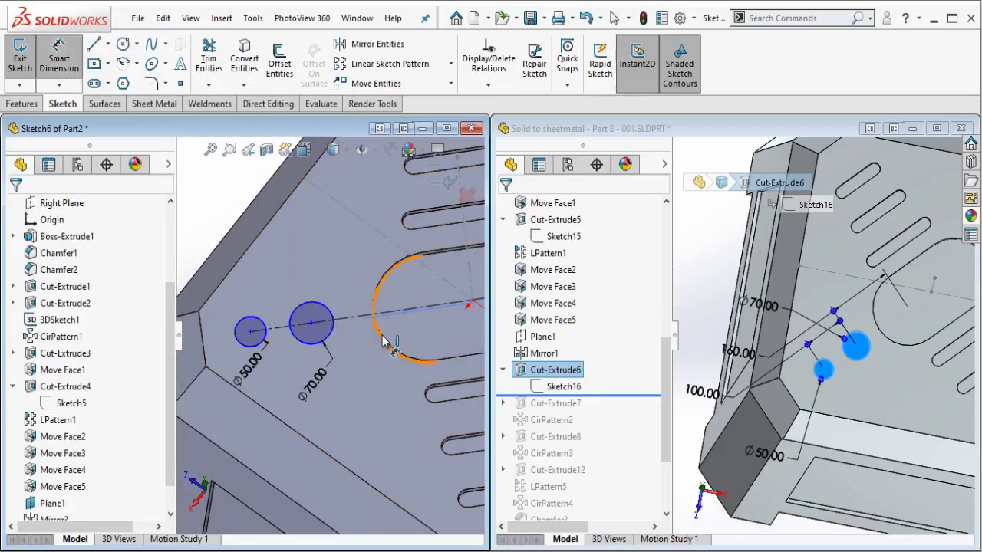
click(331, 342)
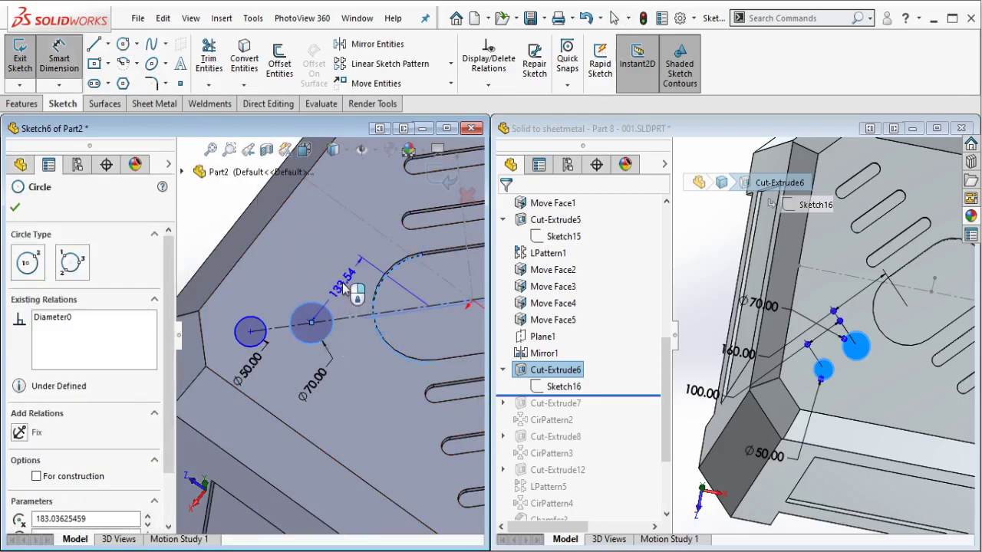
click(250, 285)
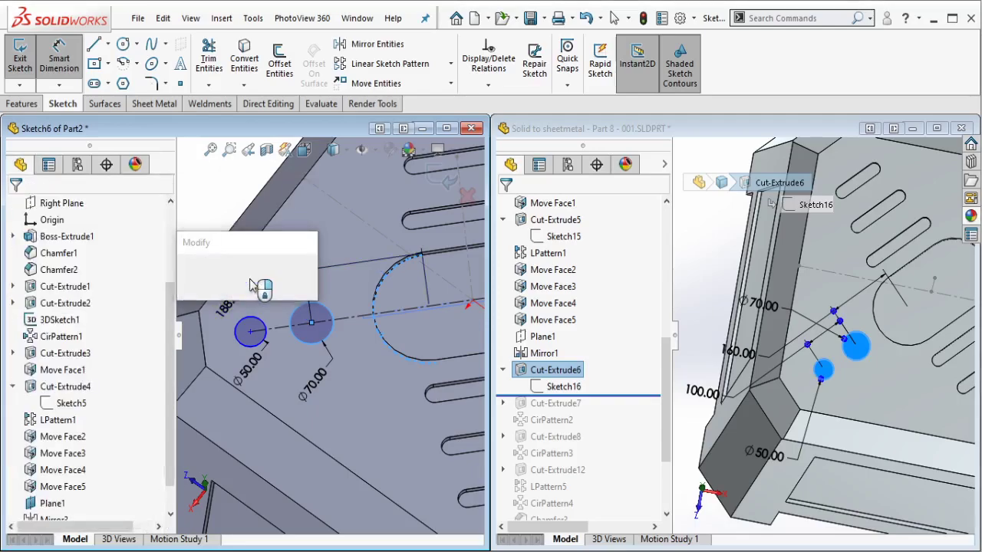
text(160)
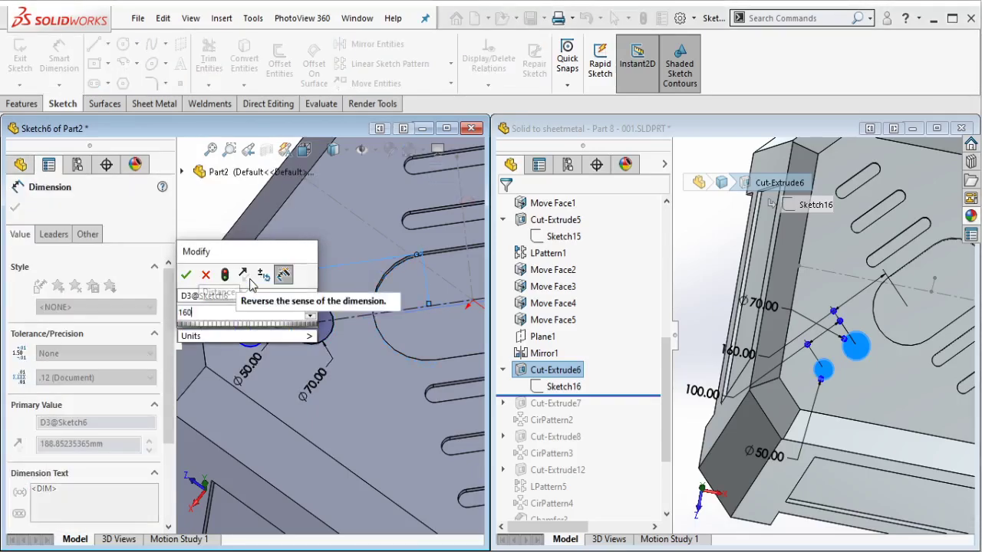
click(186, 276)
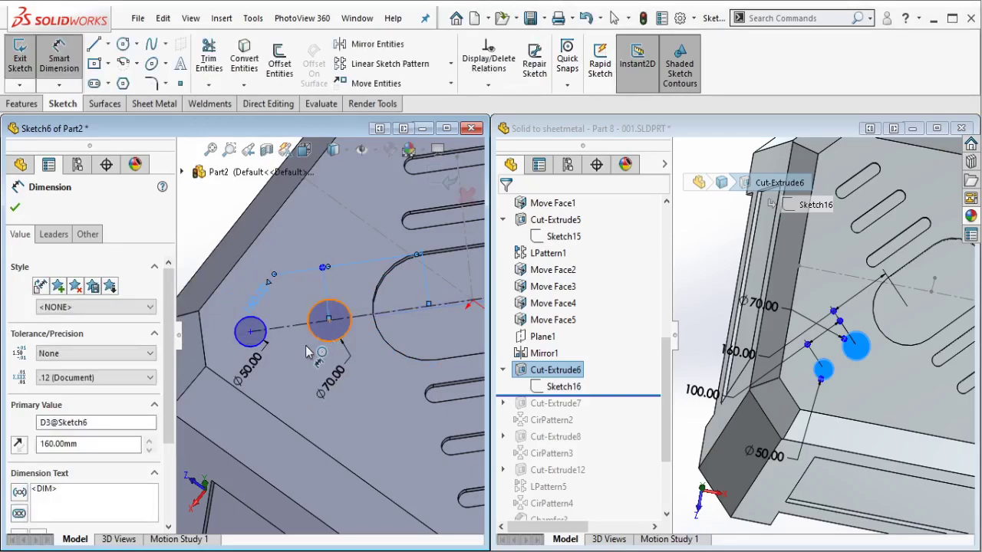
click(280, 267)
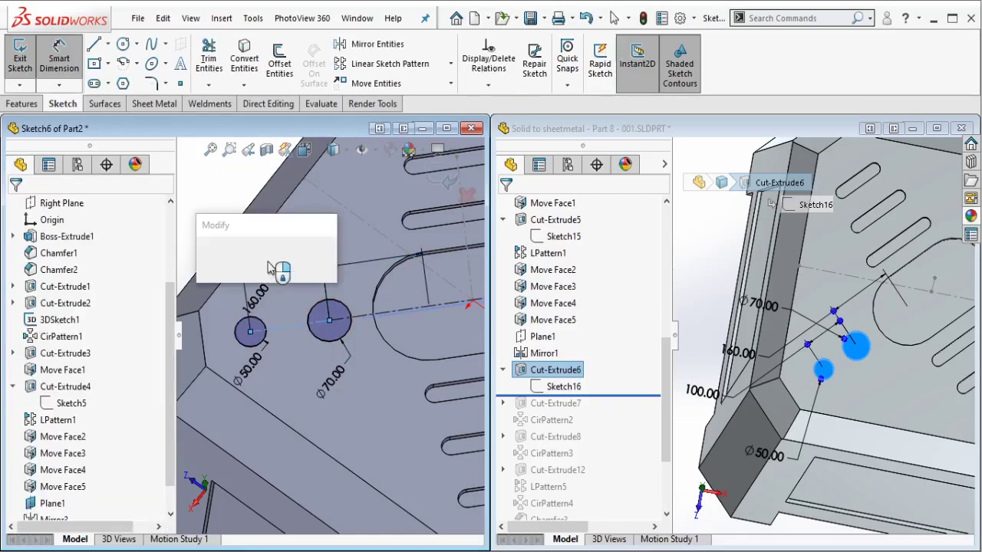
click(205, 260)
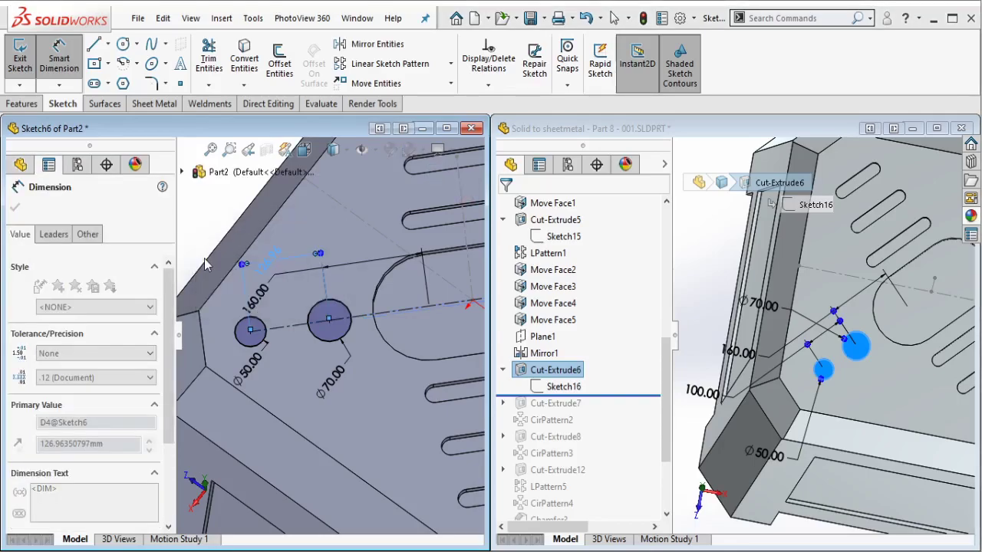
key(Escape)
scroll(326, 330, up, 3)
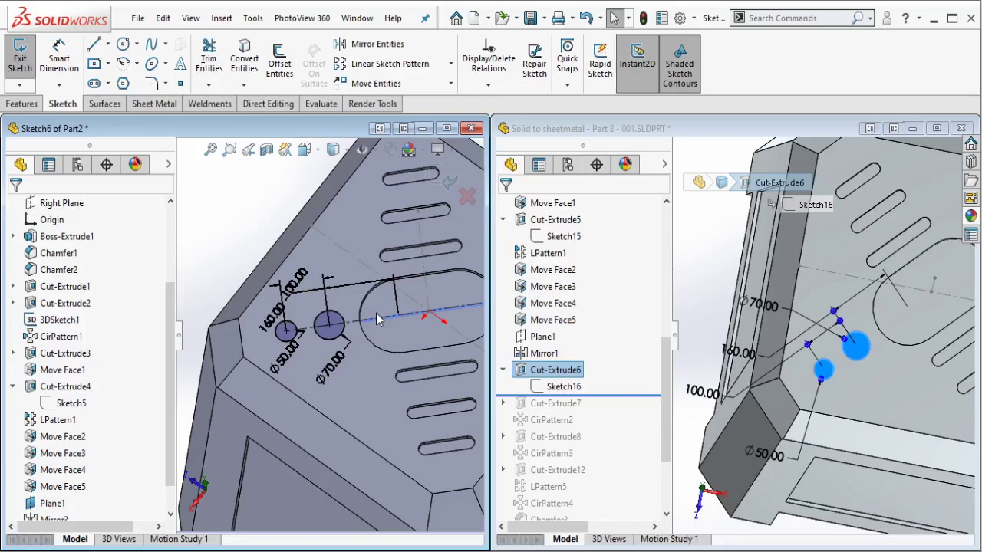
Draw a circle right of the oblong cutout and make it equal to the Ø70 circle.
click(432, 320)
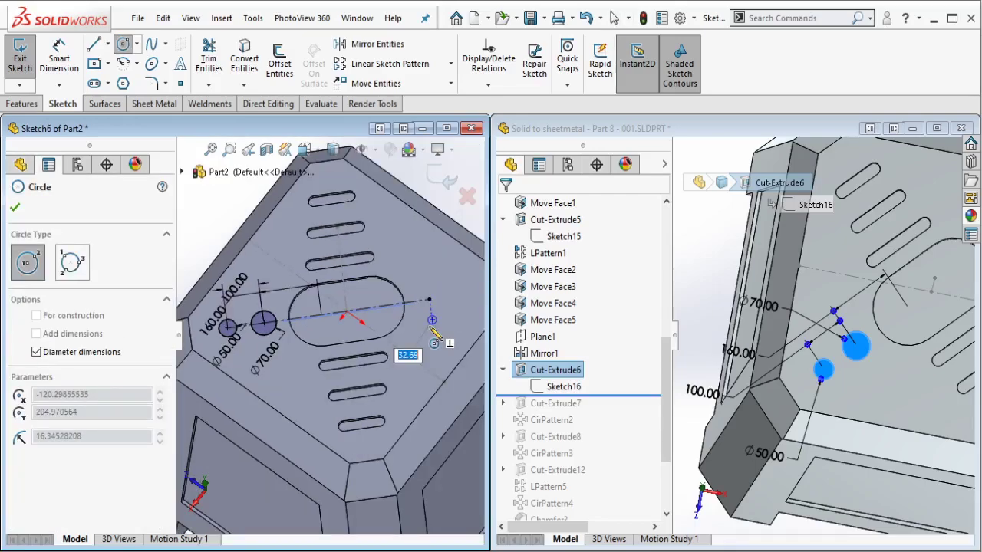
click(431, 322)
key(Escape)
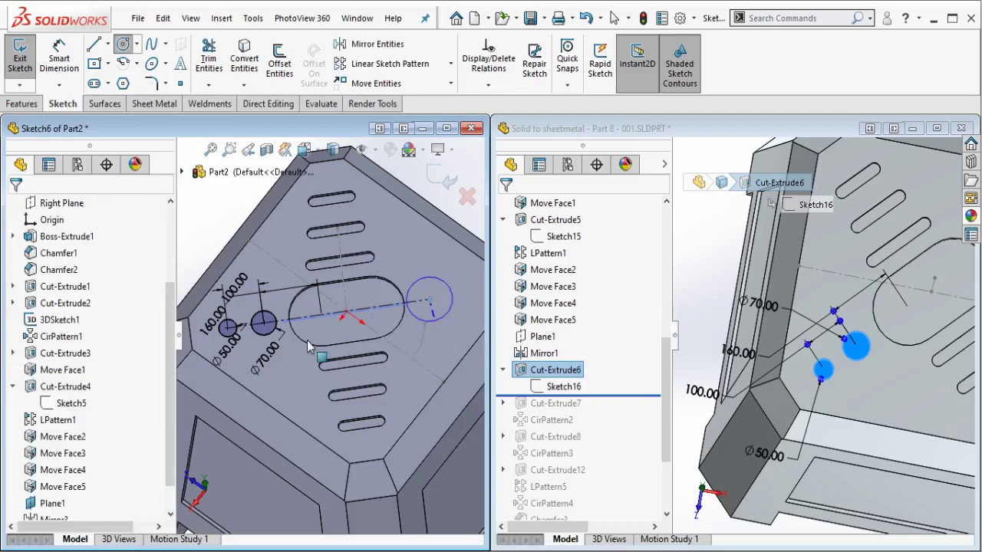
ctrl+click(263, 322)
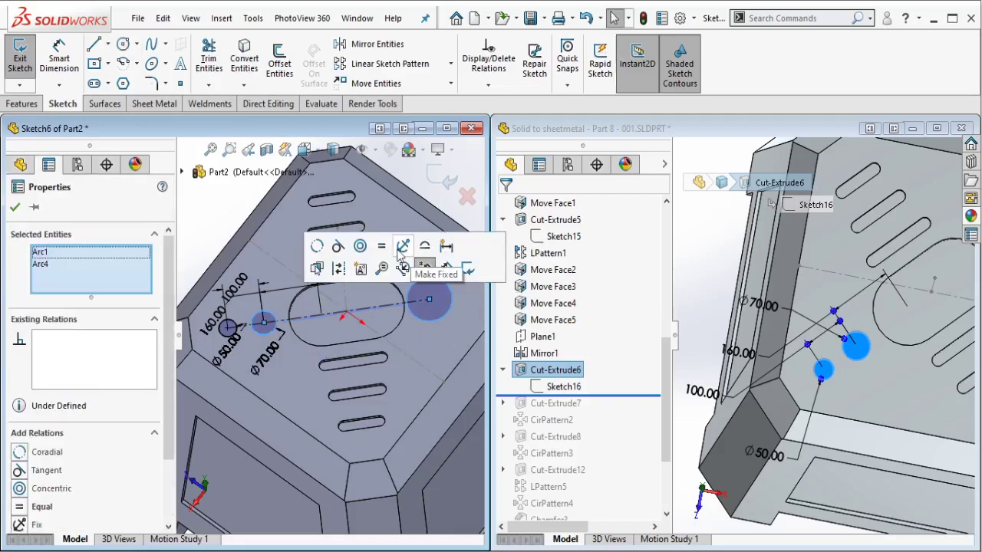
click(387, 251)
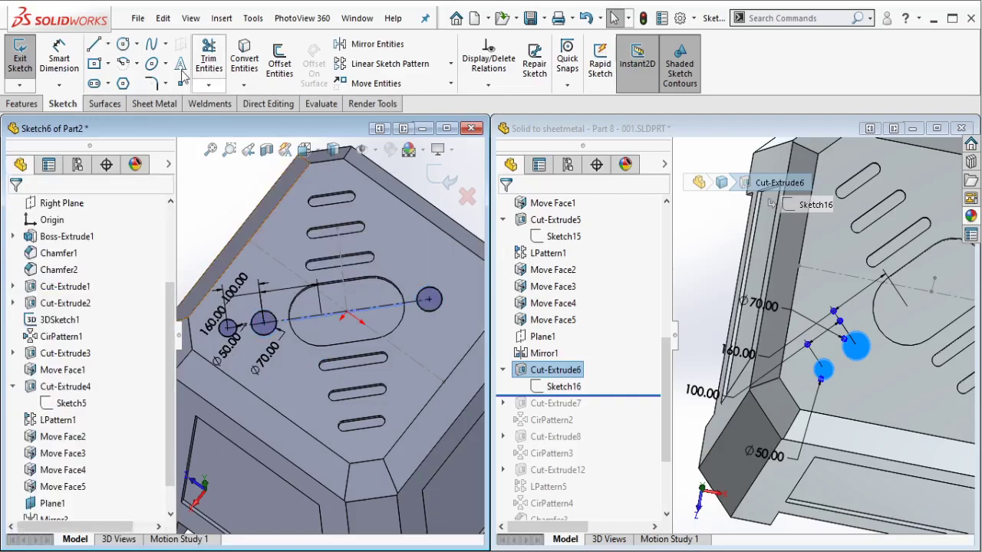
Draw a small circle beside it and make it equal to the Ø50 circle.
click(122, 44)
click(425, 248)
click(434, 254)
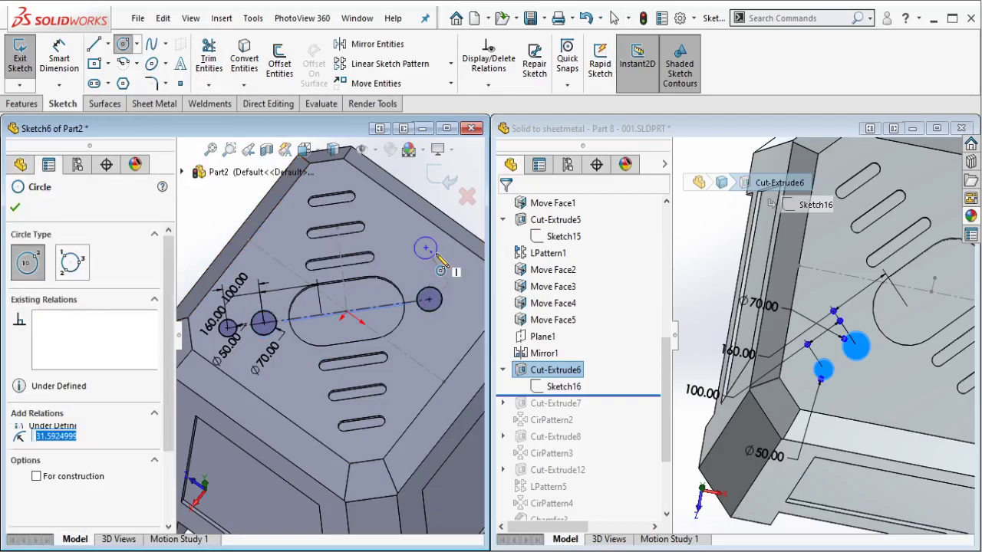
key(Escape)
click(237, 326)
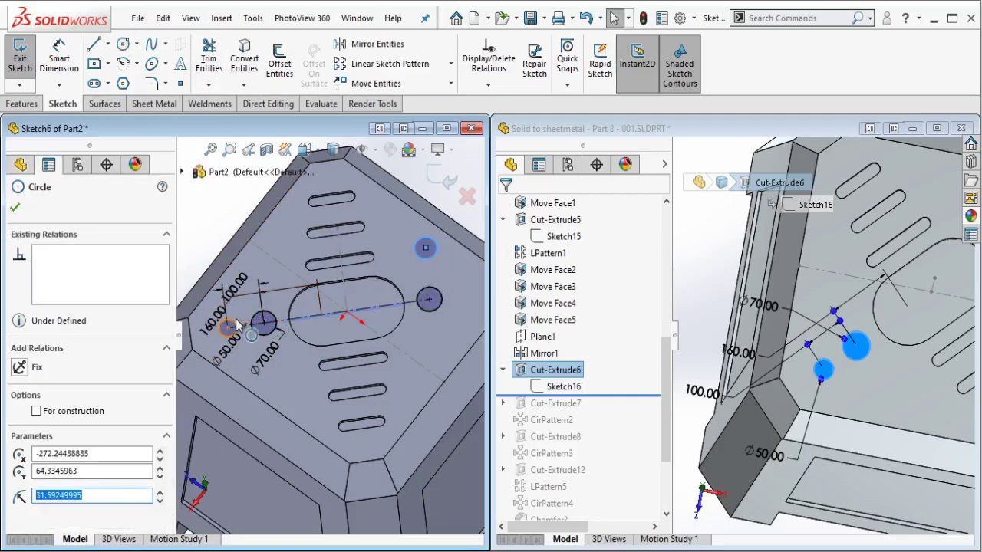
key(Escape)
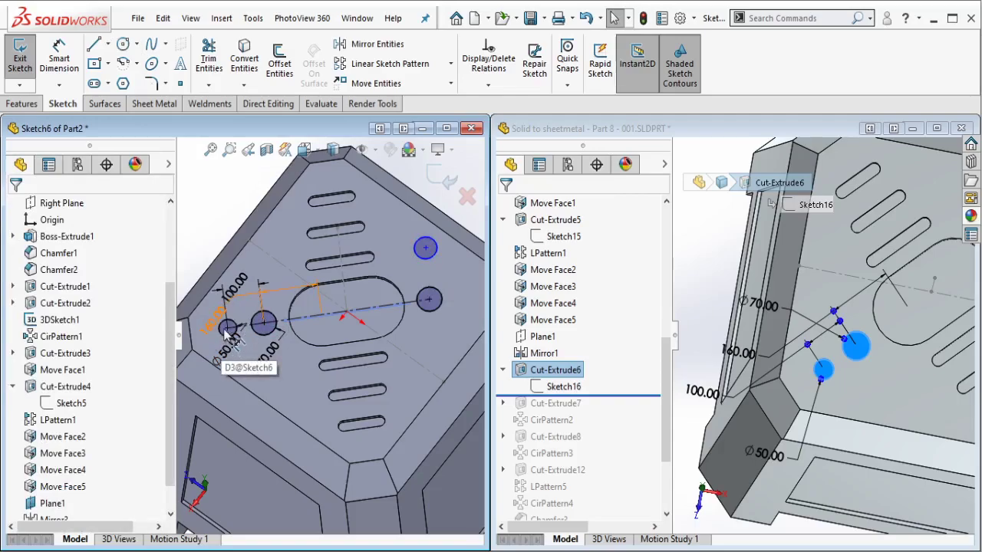
click(215, 213)
key(Escape)
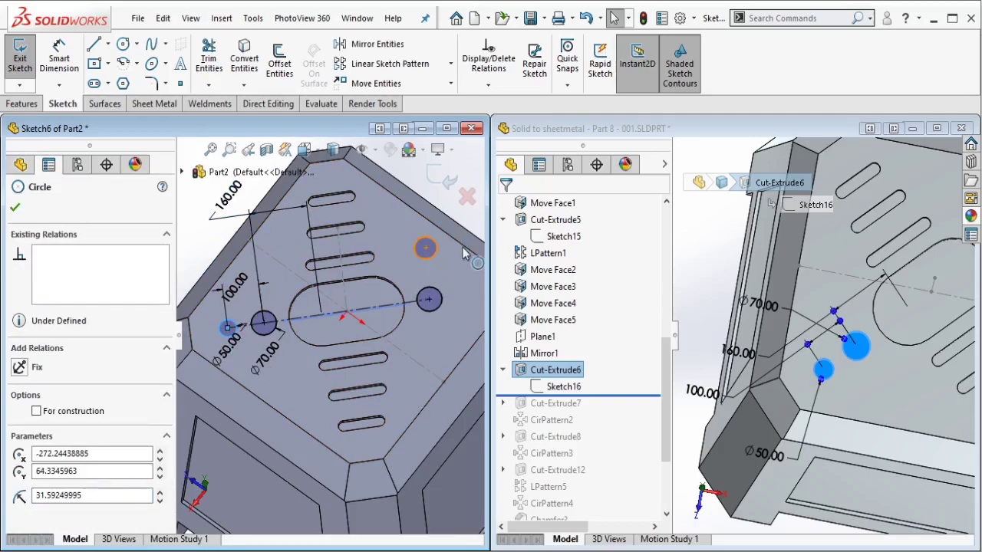
ctrl+click(425, 248)
click(541, 193)
key(Escape)
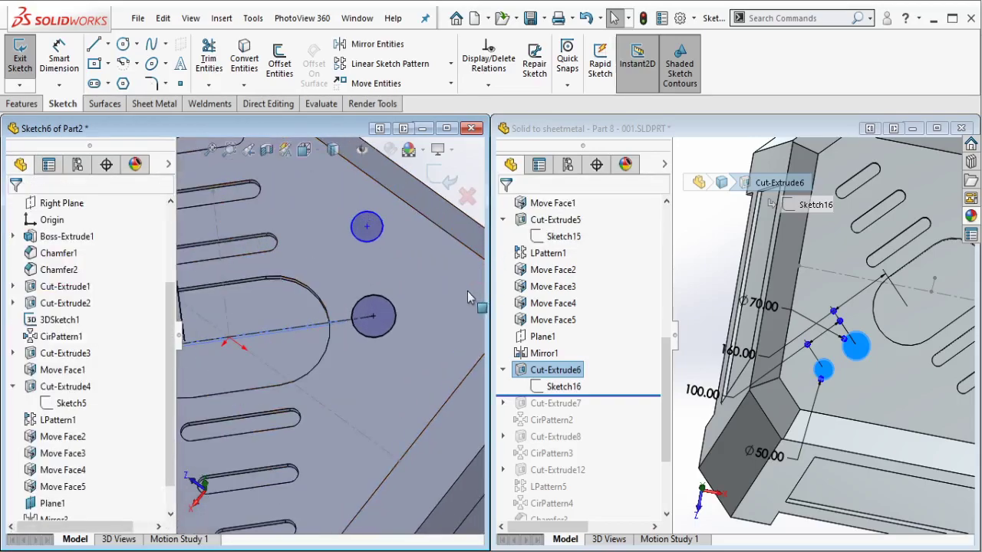
Draw a construction centreline from the Ø70 circle's centre past the new circle.
scroll(472, 299, down, 3)
click(108, 44)
click(136, 44)
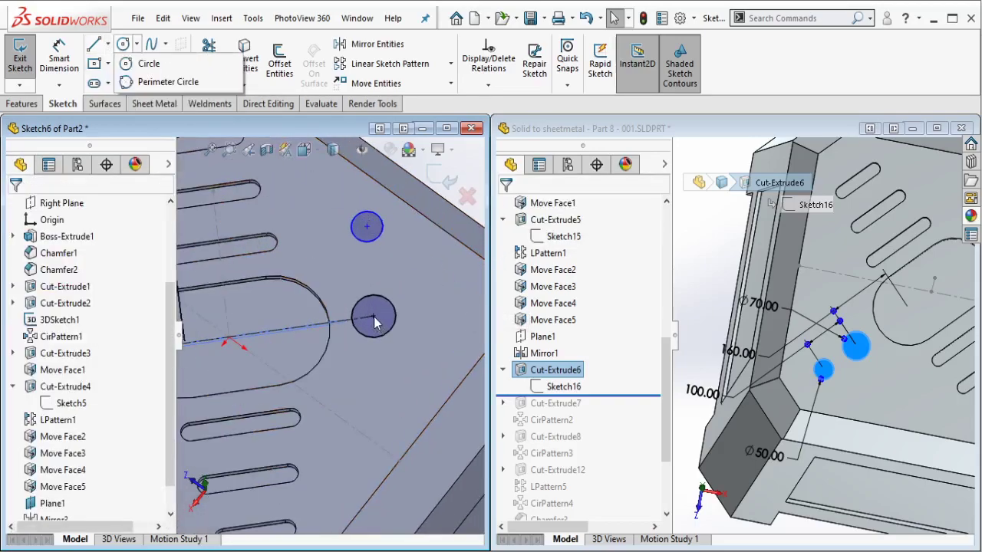
click(108, 63)
click(107, 44)
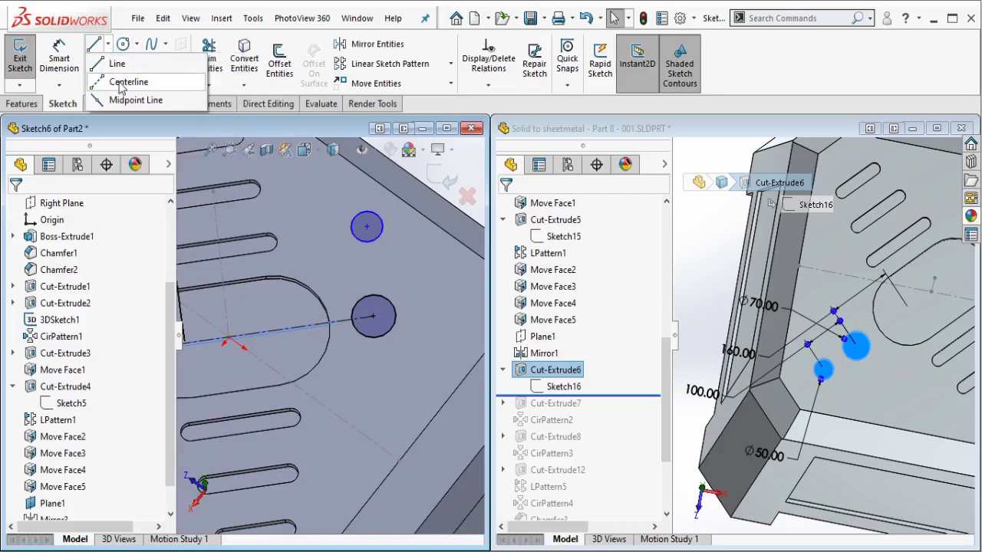
click(142, 83)
click(373, 316)
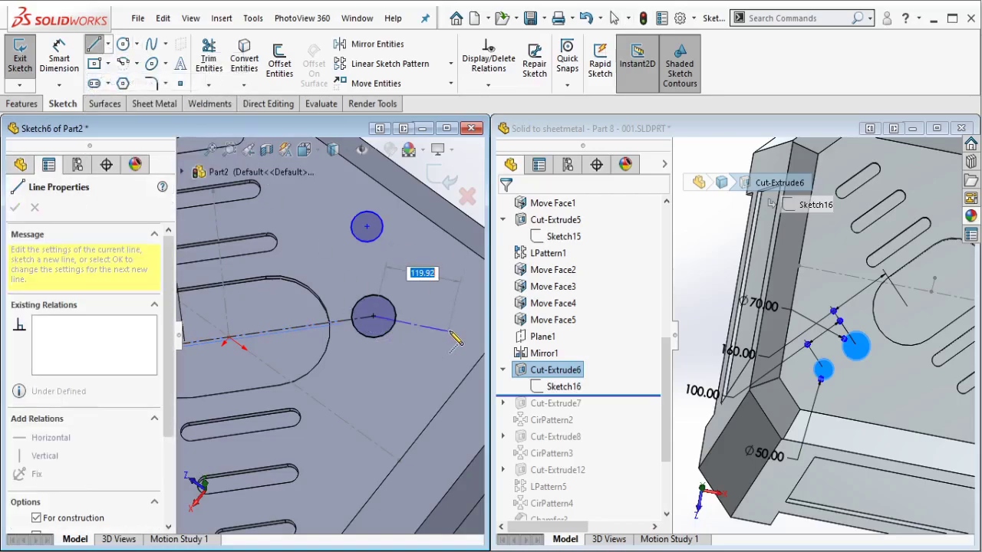
click(450, 329)
key(Escape)
Make the centreline collinear with the axis line and merge its endpoint to the circle centre.
click(292, 332)
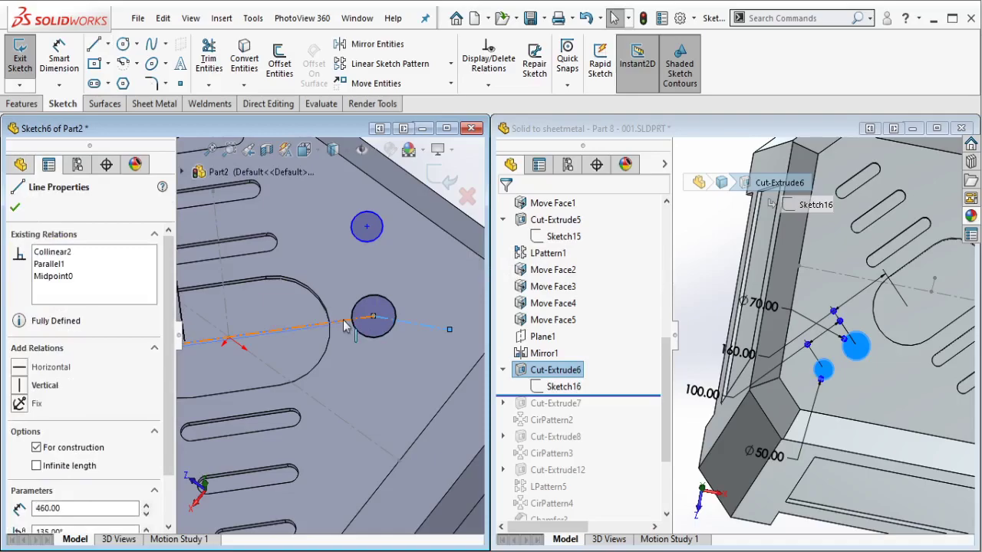
ctrl+click(395, 320)
click(429, 254)
key(Escape)
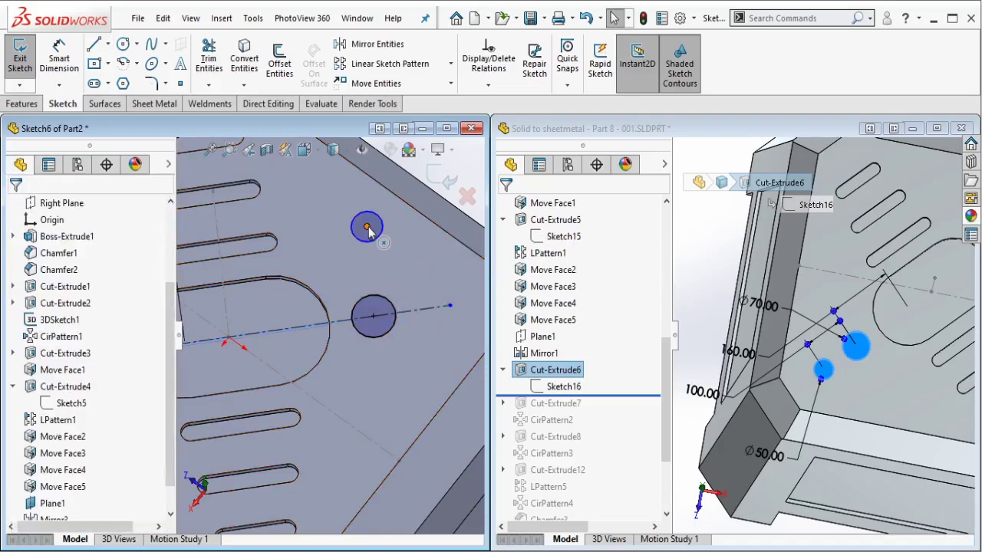
click(450, 307)
ctrl+click(373, 316)
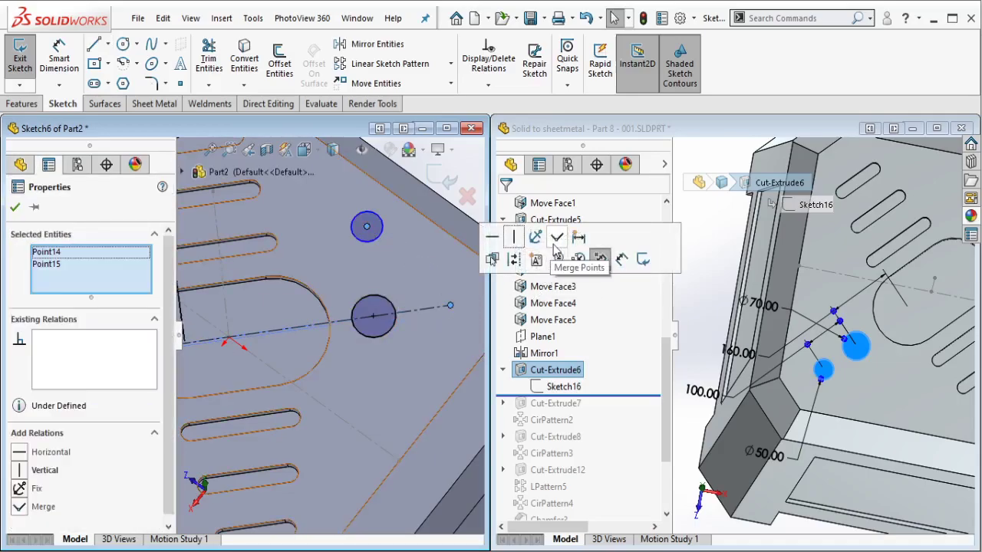
click(618, 261)
key(Escape)
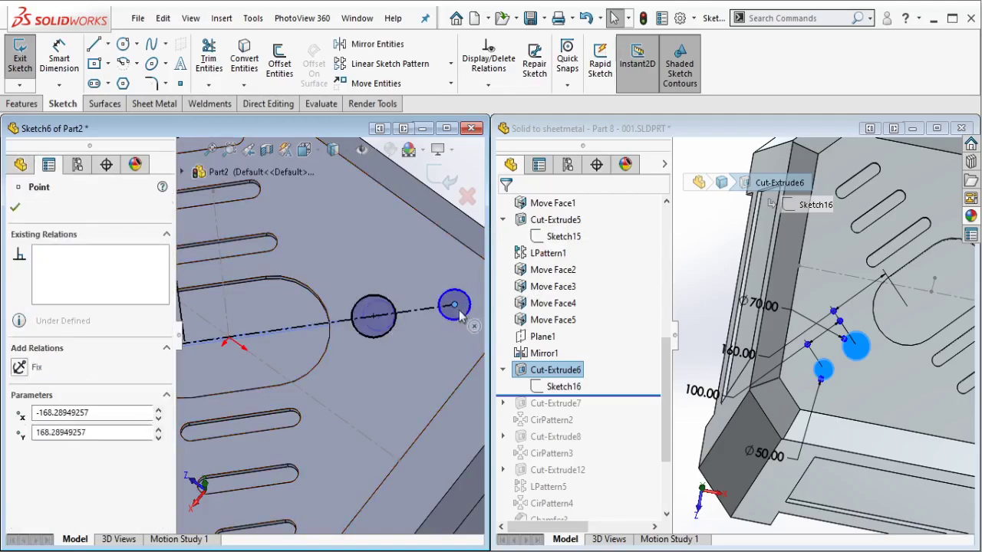
Move the small circle onto the centreline end and make both centrelines equal length.
ctrl+drag(374, 316, 462, 304)
click(437, 316)
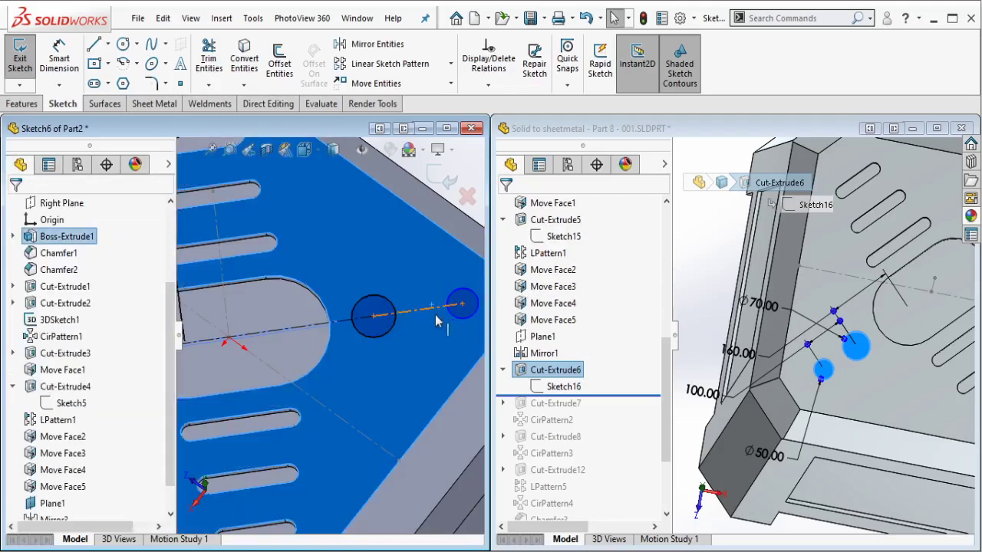
click(435, 315)
scroll(435, 315, up, 5)
scroll(230, 337, down, 2)
scroll(222, 341, down, 2)
scroll(217, 342, down, 2)
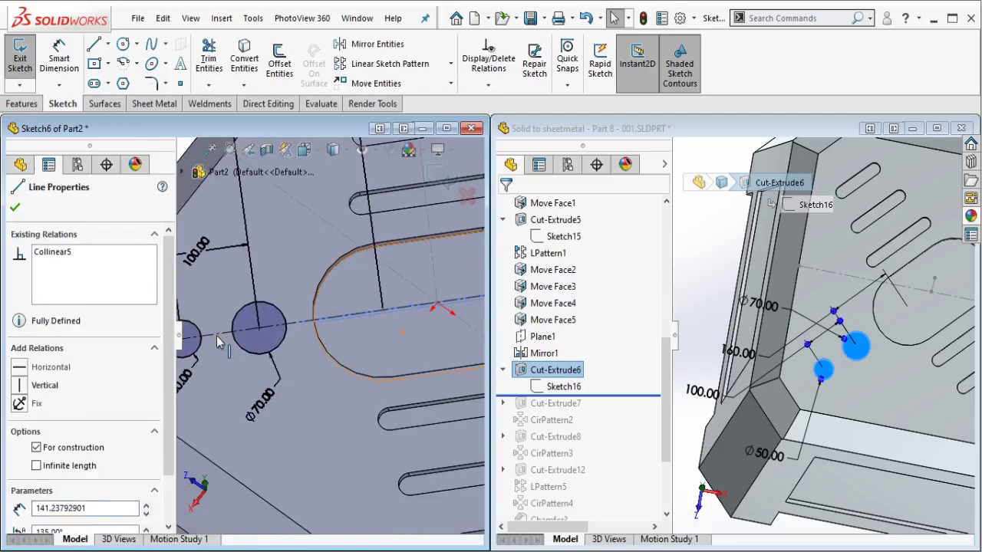
ctrl+click(229, 335)
click(370, 275)
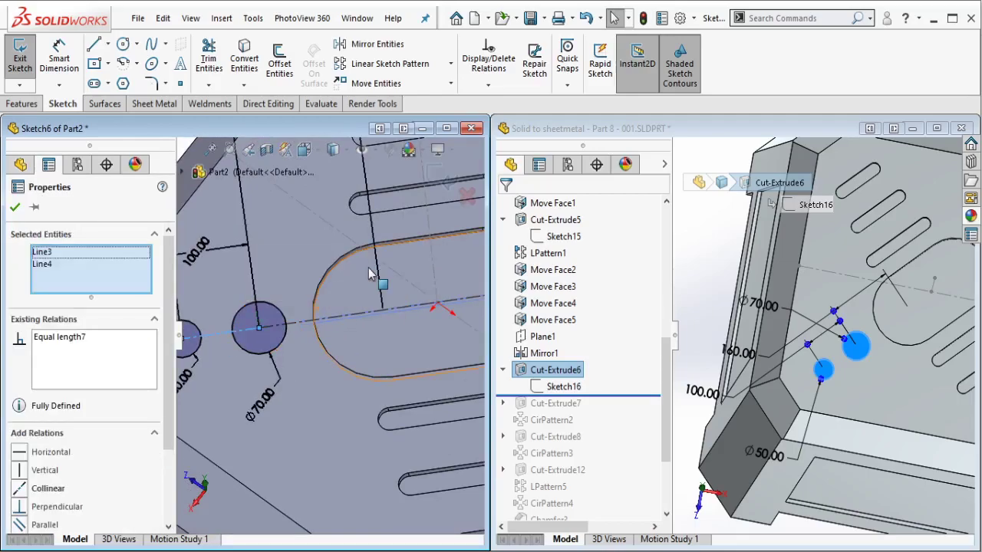
key(Escape)
scroll(370, 274, up, 3)
middle_drag(370, 275, 418, 278)
Extrude-cut Sketch6's circles and roll reference Part 8 forward to Cut-Extrude7's corner hole.
click(32, 105)
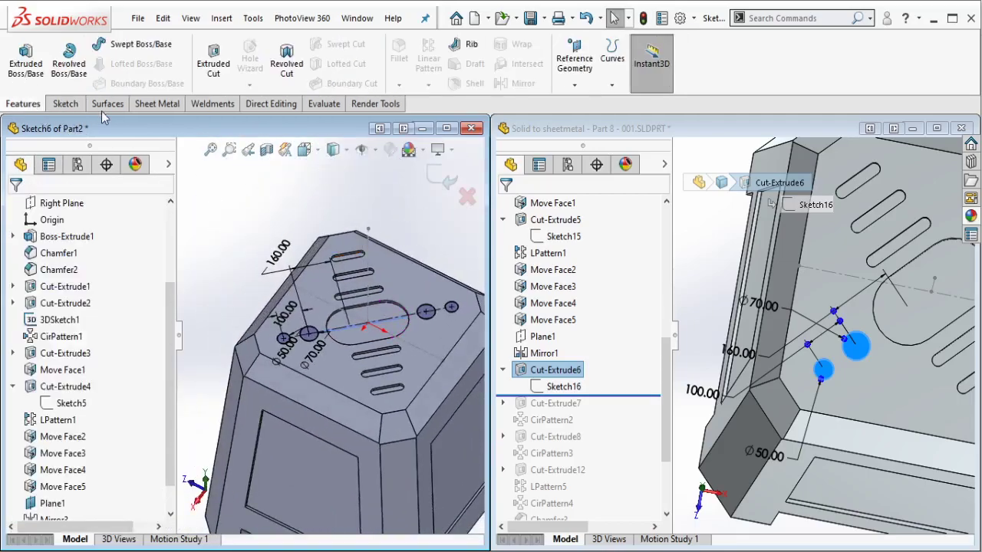
click(210, 54)
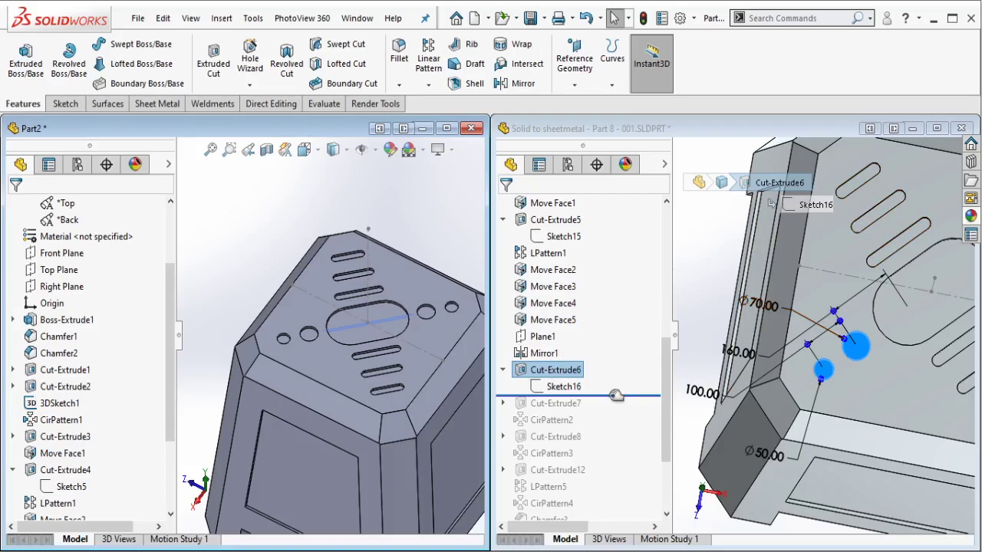
drag(615, 395, 582, 412)
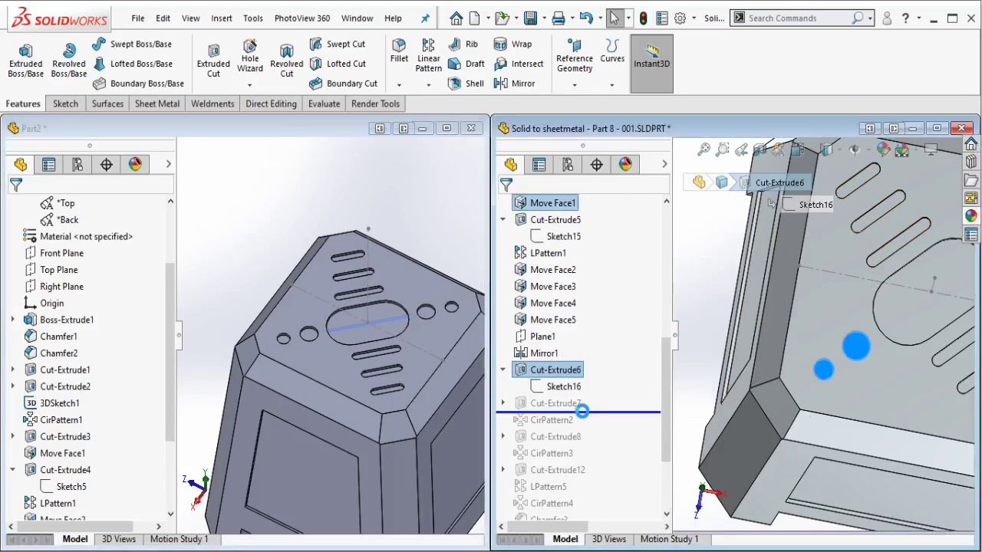
middle_drag(767, 345, 832, 297)
scroll(834, 296, down, 5)
click(859, 308)
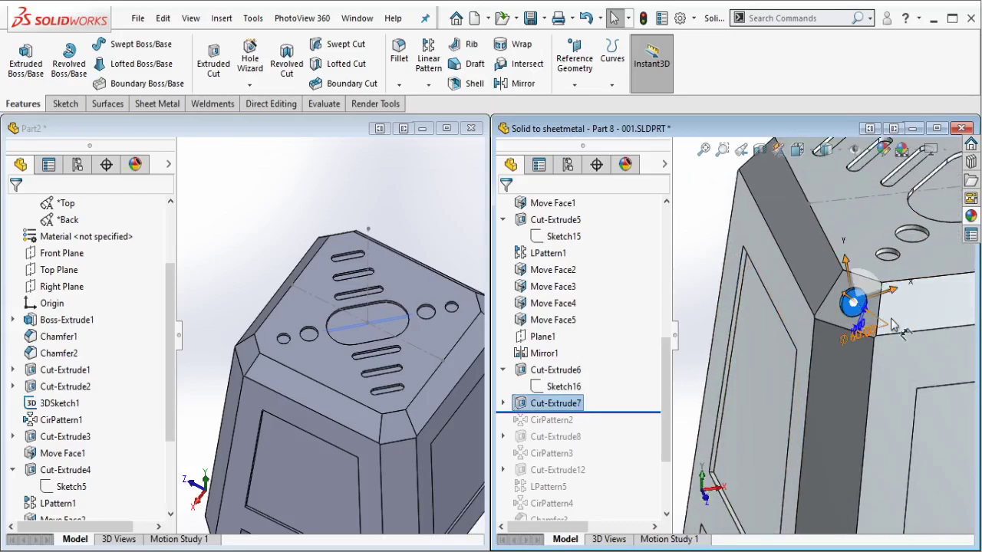
scroll(891, 319, down, 3)
On the corner chamfer face, sketch a vertical centerline with a Ø60 circle centred on it.
scroll(414, 418, down, 5)
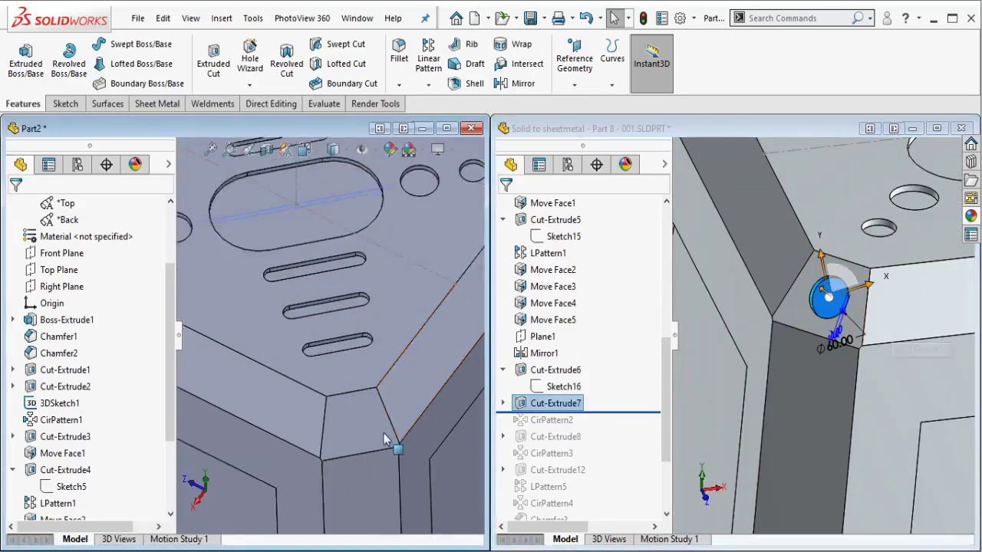
click(345, 406)
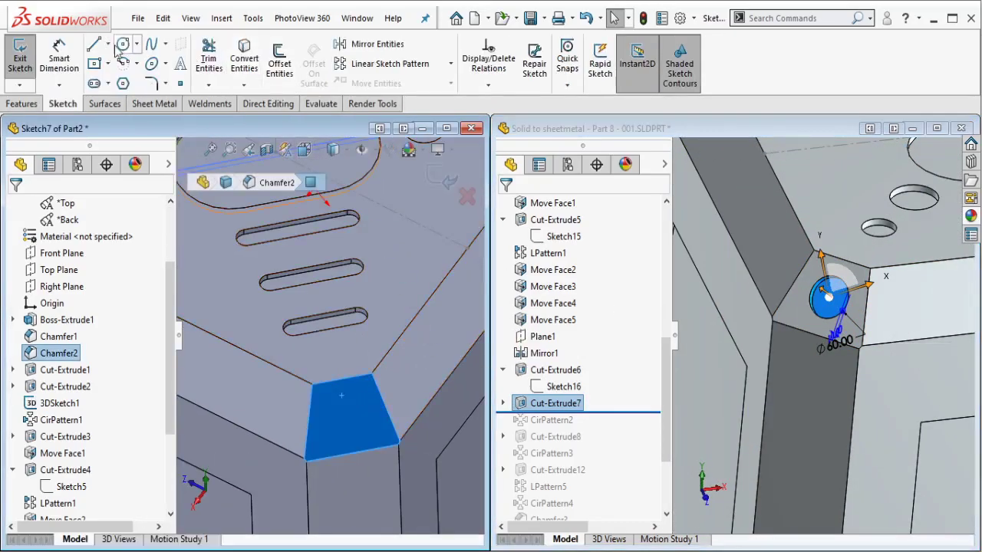
click(108, 44)
click(127, 79)
click(341, 379)
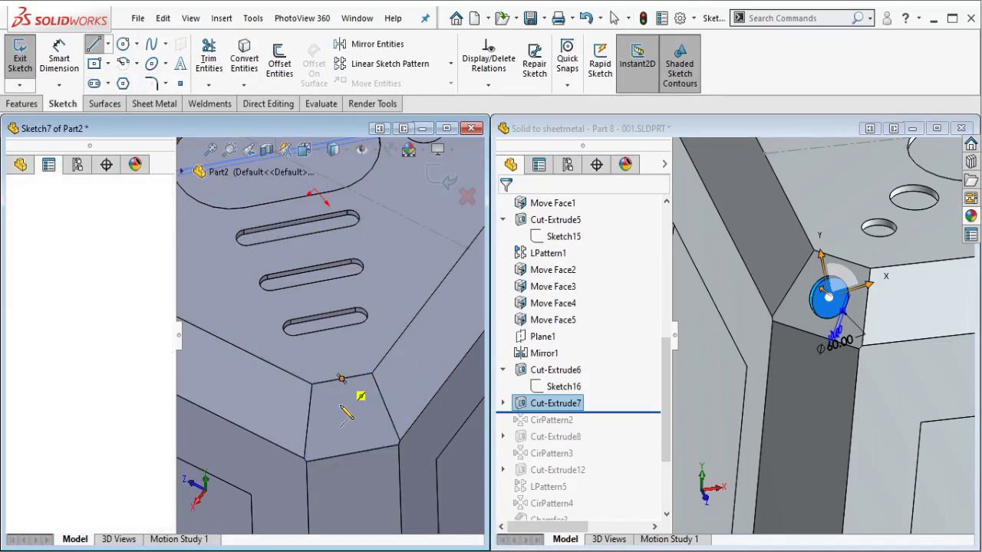
click(352, 453)
key(Escape)
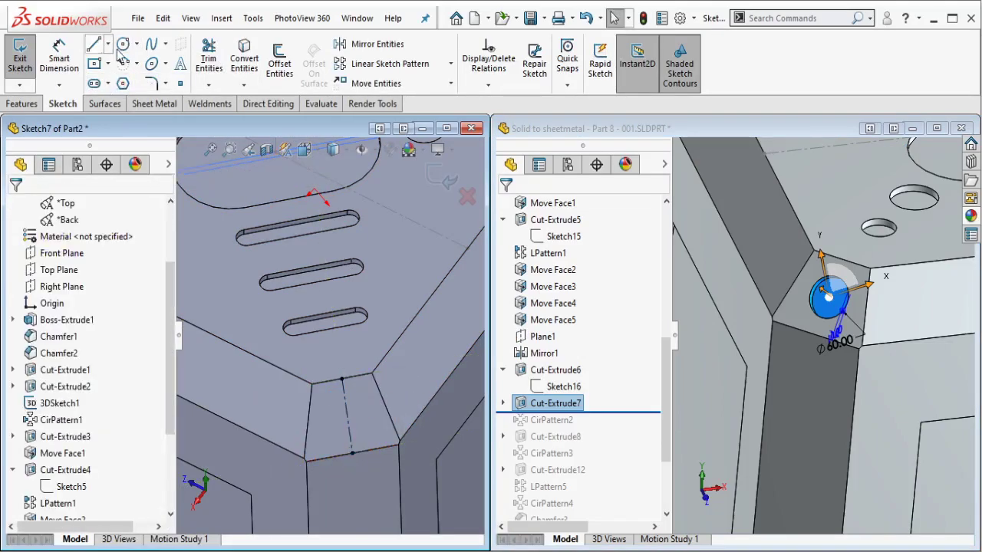
click(123, 44)
click(347, 417)
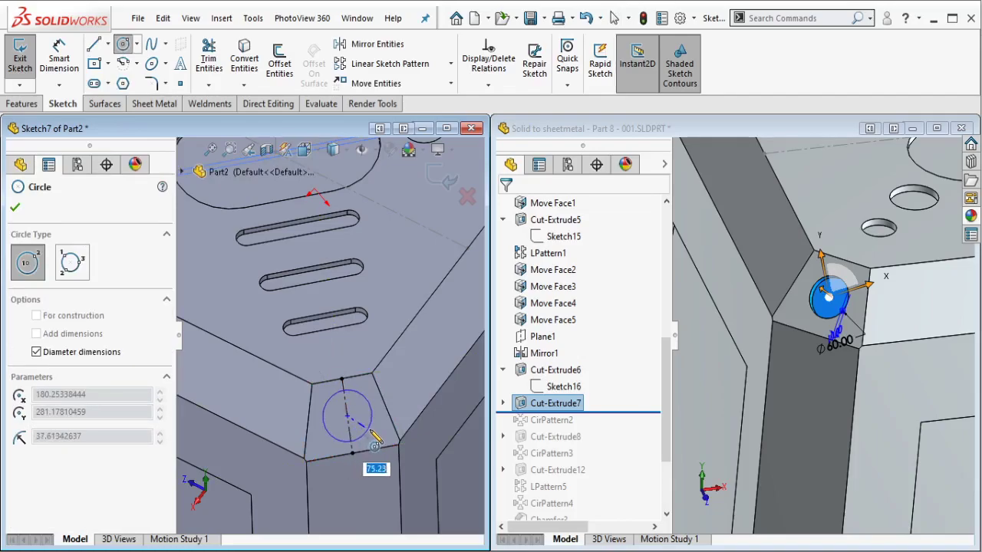
text(Ø60.00)
key(Return)
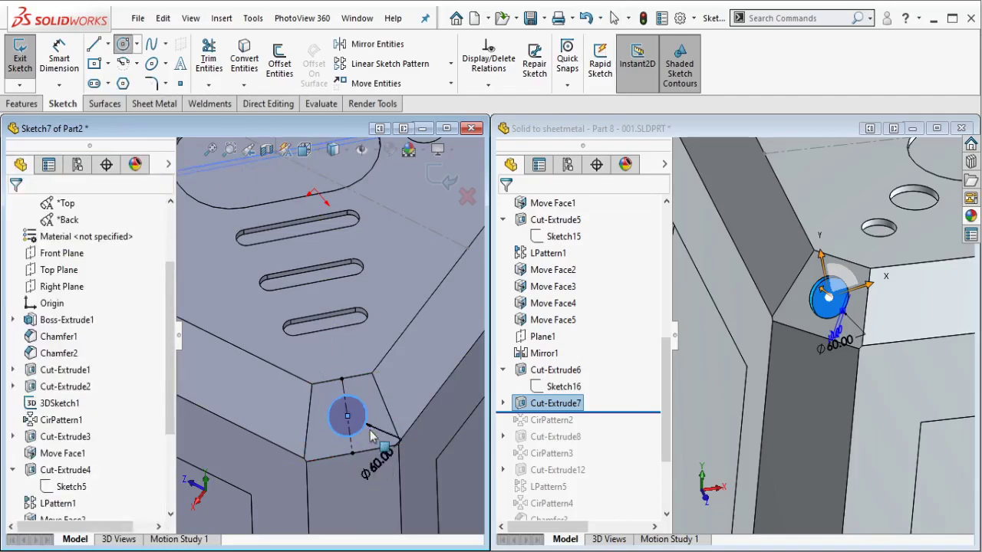
click(21, 103)
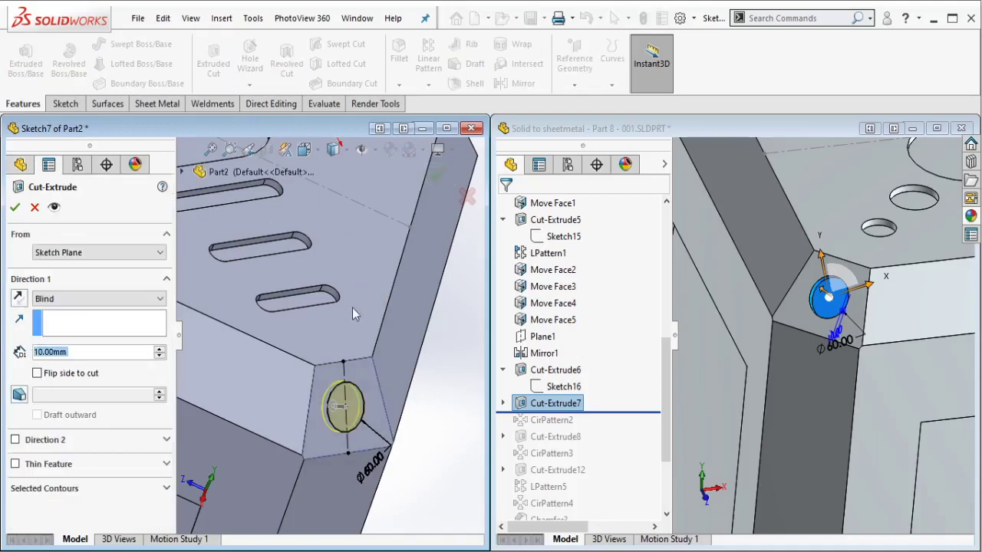
Cut the Ø60 hole and circular-pattern it 4 times over 360° about Line4@3DSketch1.
key(Return)
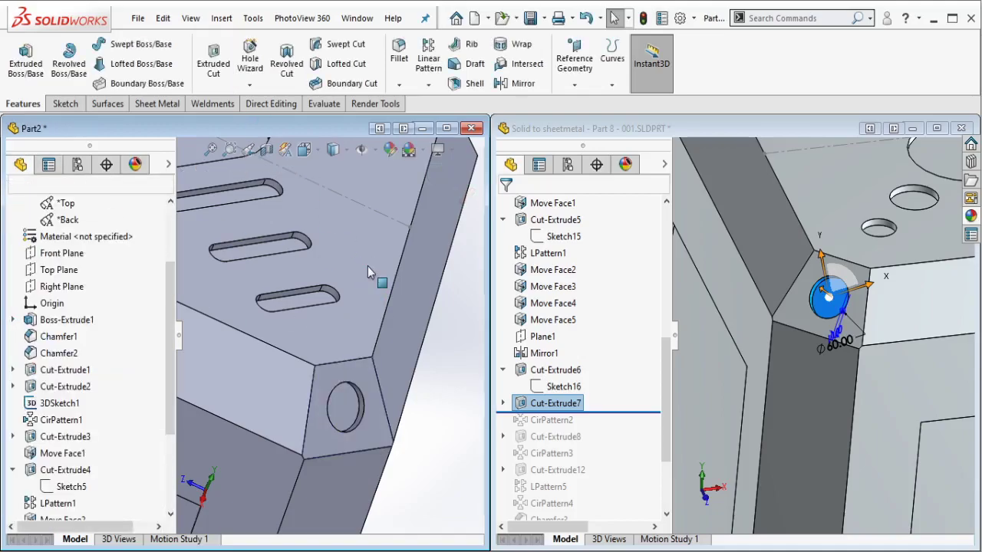
click(428, 85)
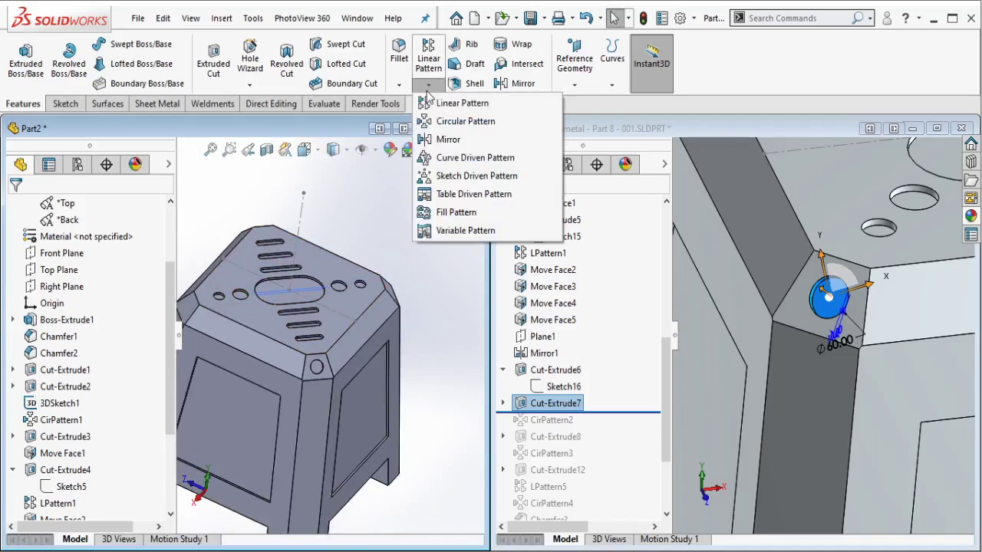
click(460, 169)
click(119, 256)
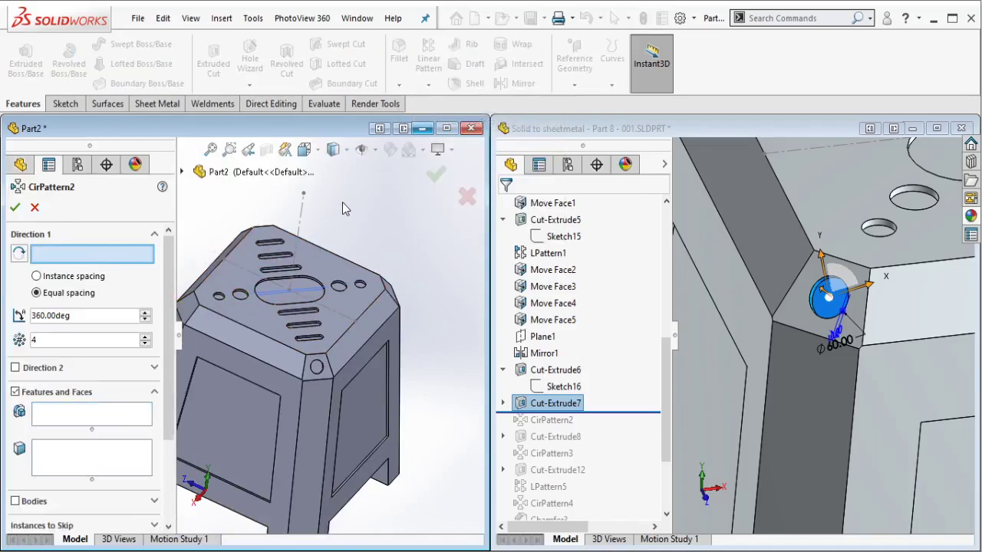
click(302, 218)
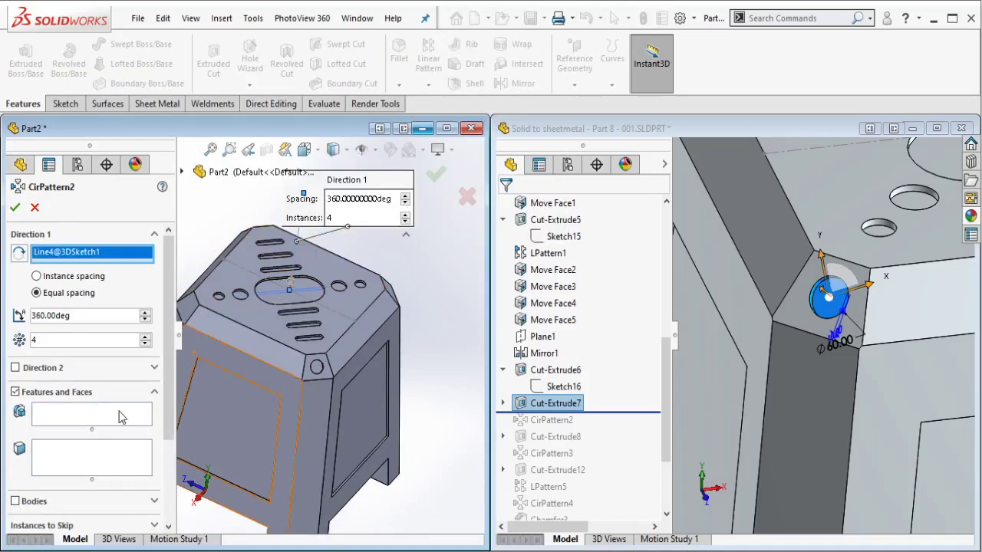
click(317, 368)
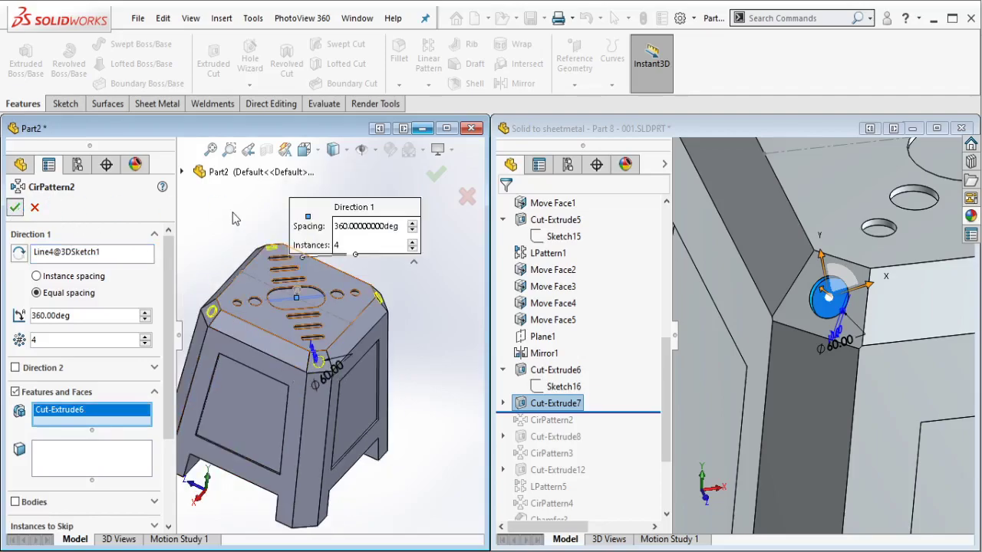
key(Return)
middle_drag(235, 218, 291, 344)
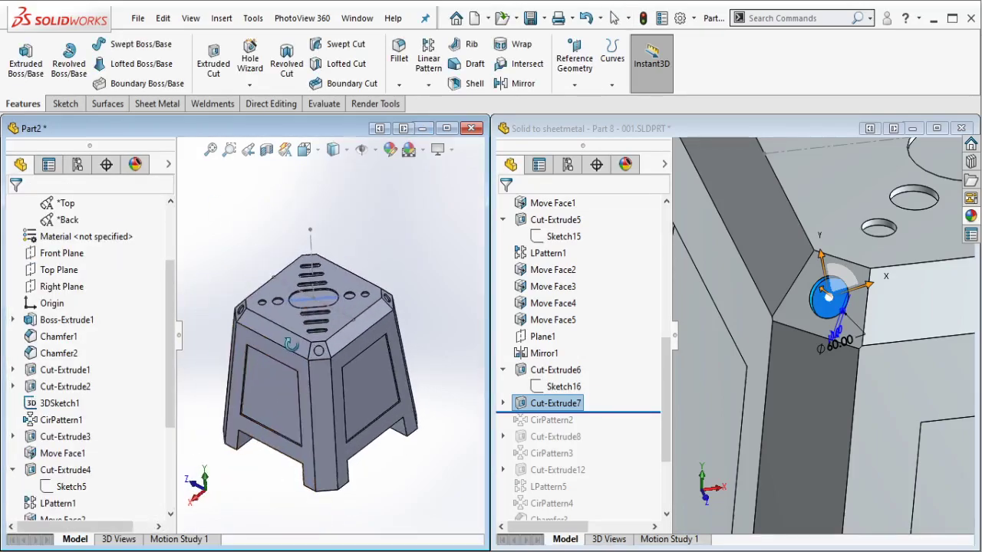
Roll reference Part 8 forward past CirPattern2 to Cut-Extrude8 to inspect its angled slots.
click(622, 413)
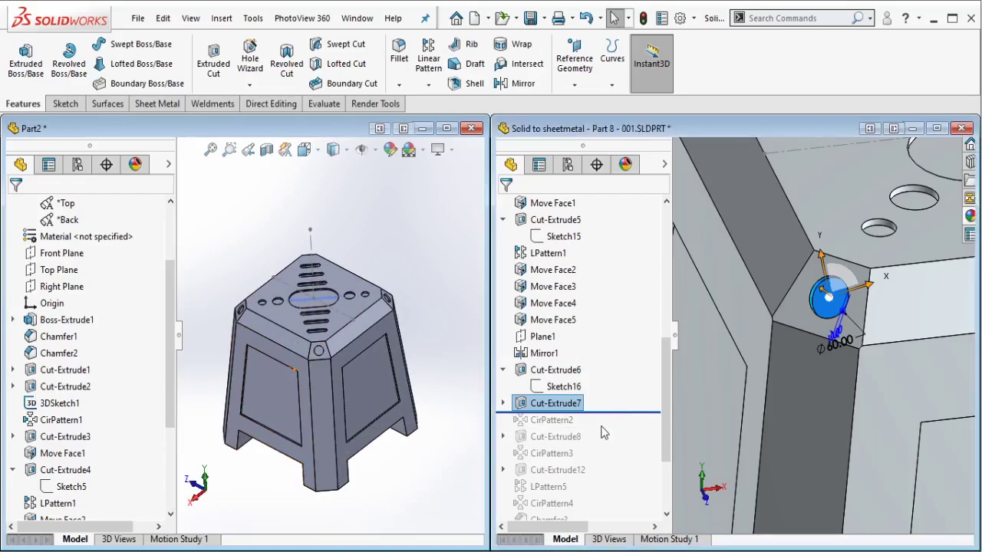
drag(596, 414, 596, 430)
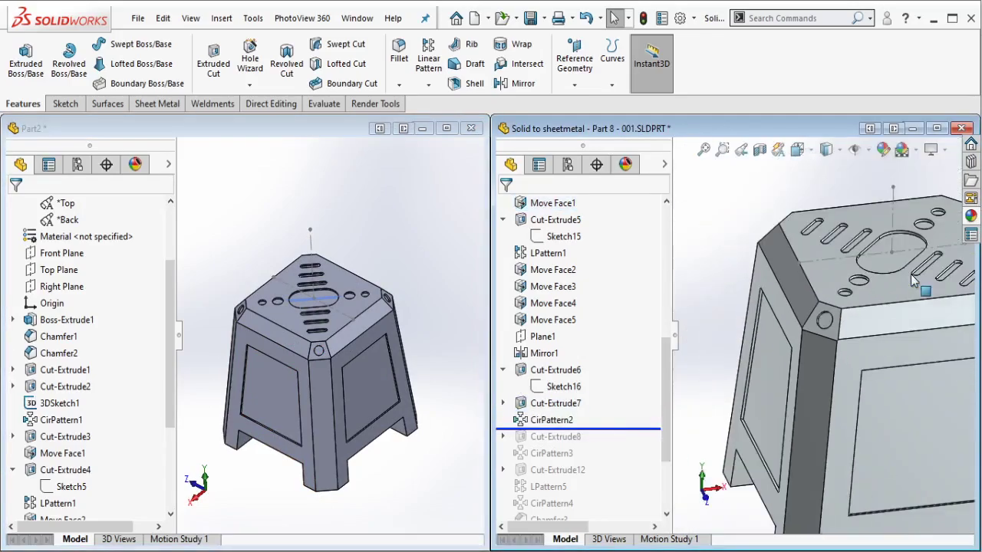
key(f)
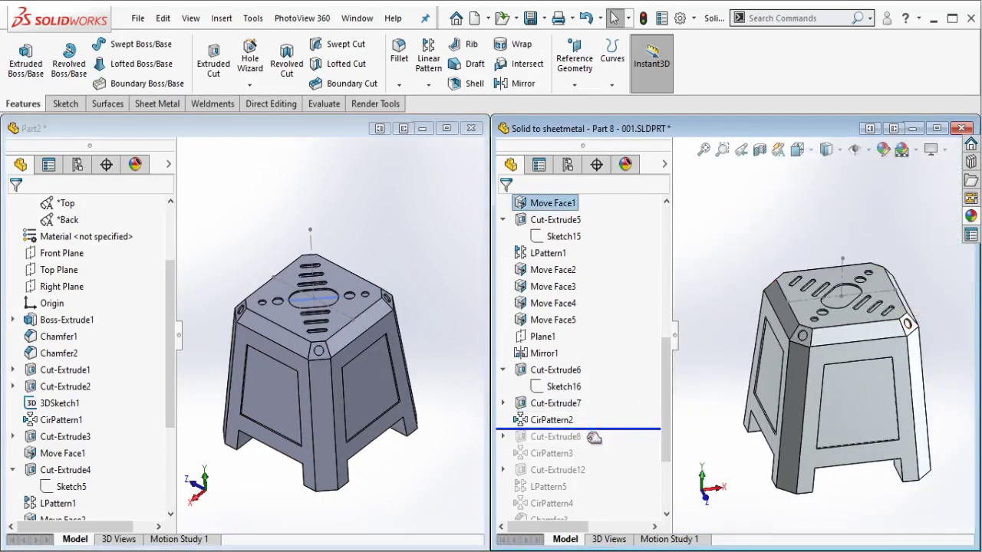
drag(601, 429, 580, 443)
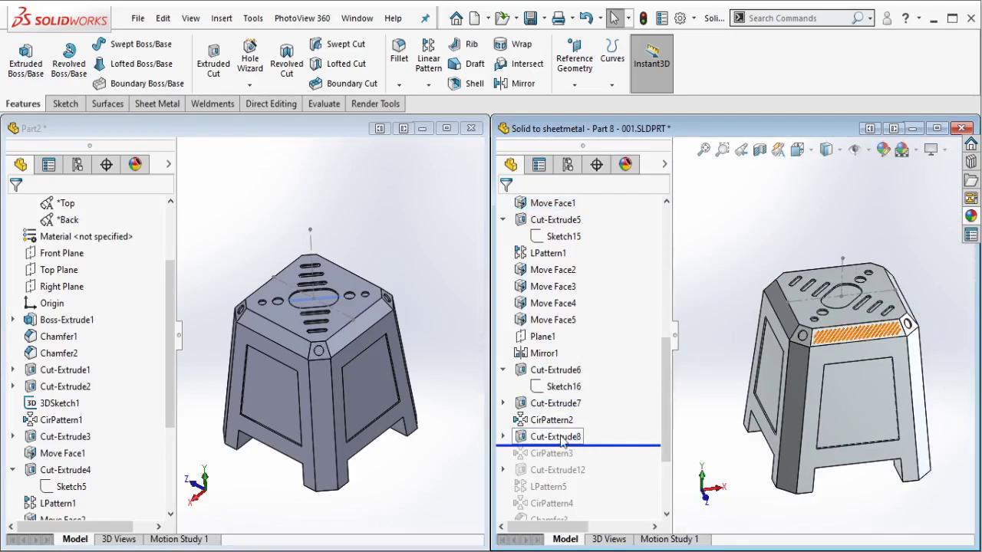
click(567, 436)
click(426, 336)
Zoom in on Part2 and select its long chamfer face.
scroll(361, 336, down, 2)
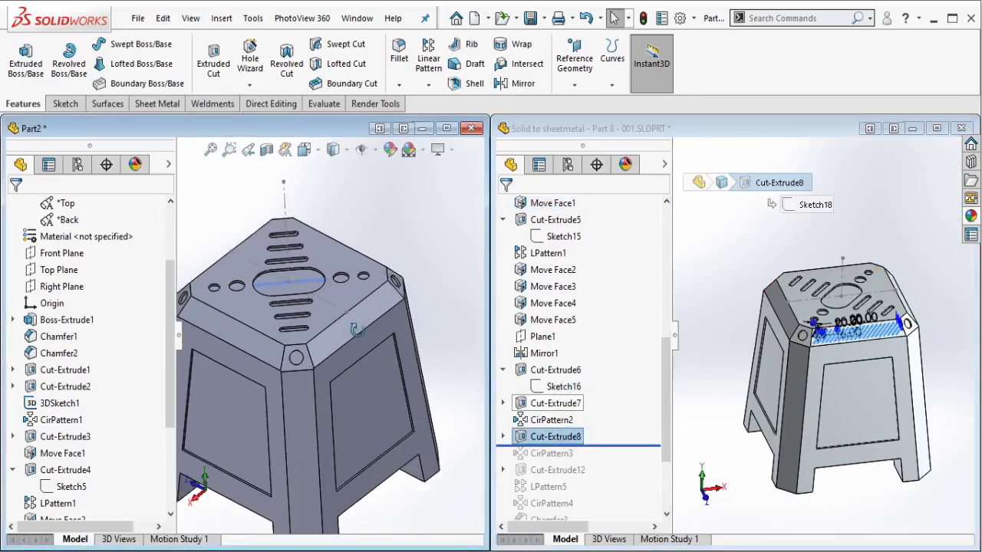
scroll(361, 336, down, 2)
scroll(361, 335, down, 2)
scroll(841, 343, down, 3)
scroll(797, 349, down, 1)
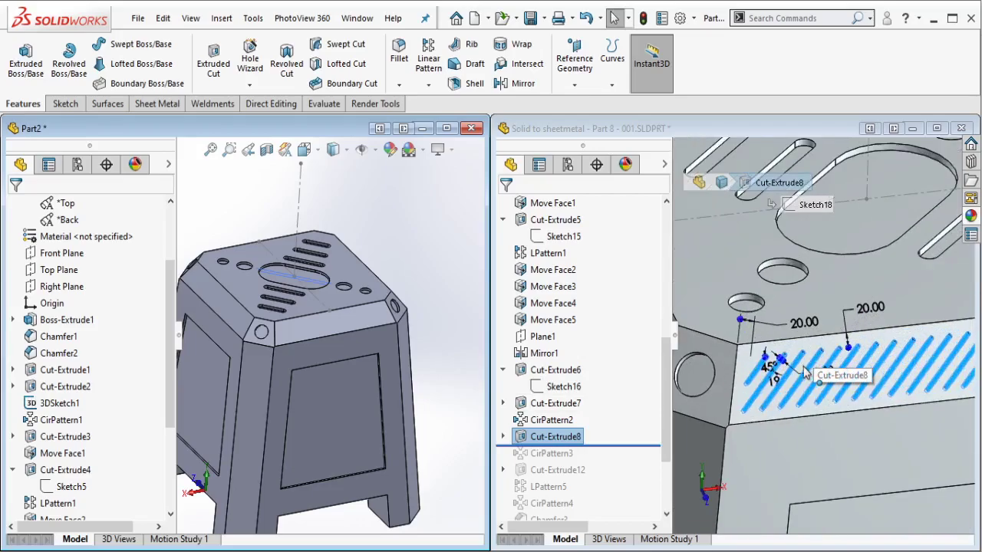
scroll(355, 358, down, 2)
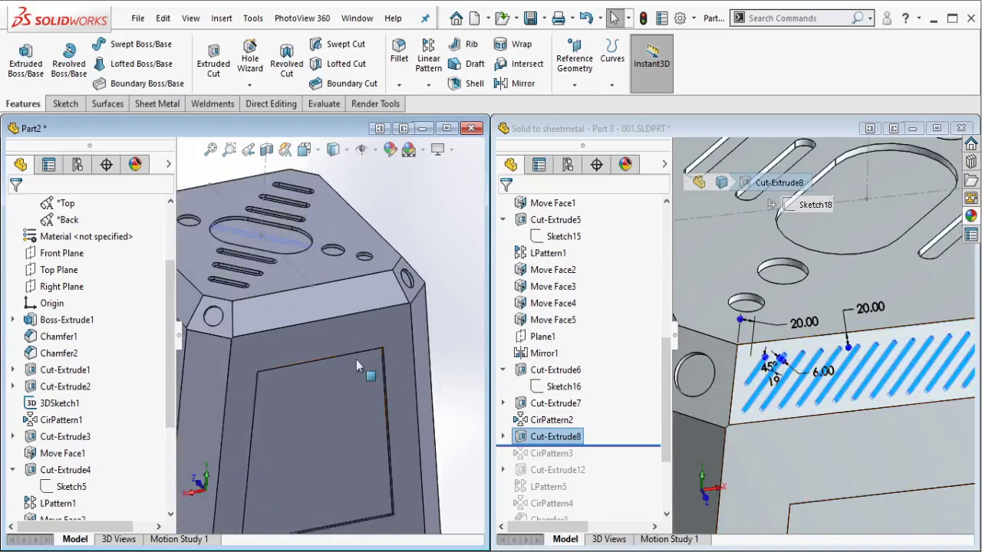
scroll(273, 303, down, 2)
click(273, 304)
In a sketch on the chamfer face, offset its edges 20 mm inward as construction lines.
click(330, 259)
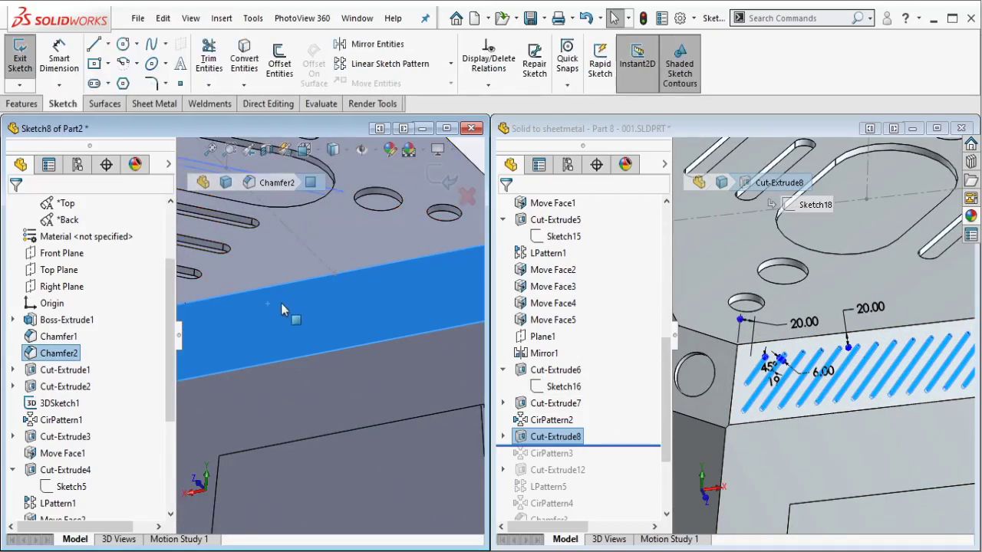
scroll(260, 320, up, 3)
scroll(260, 319, up, 2)
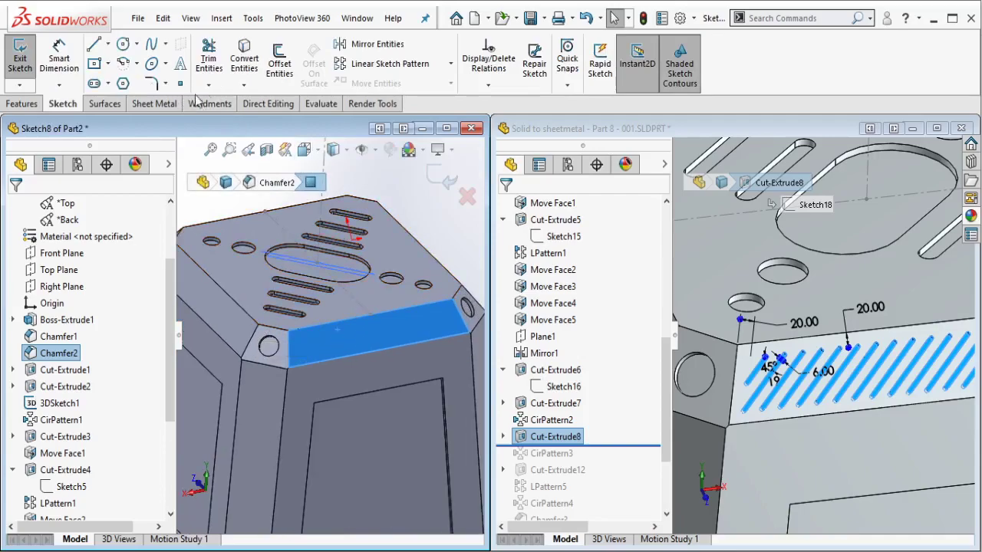
click(279, 61)
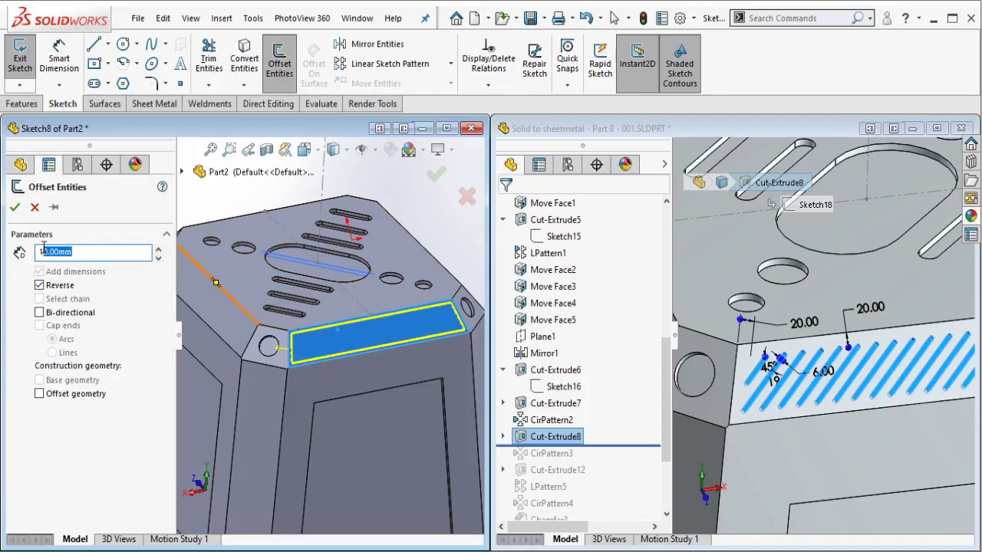
text(0)
key(Return)
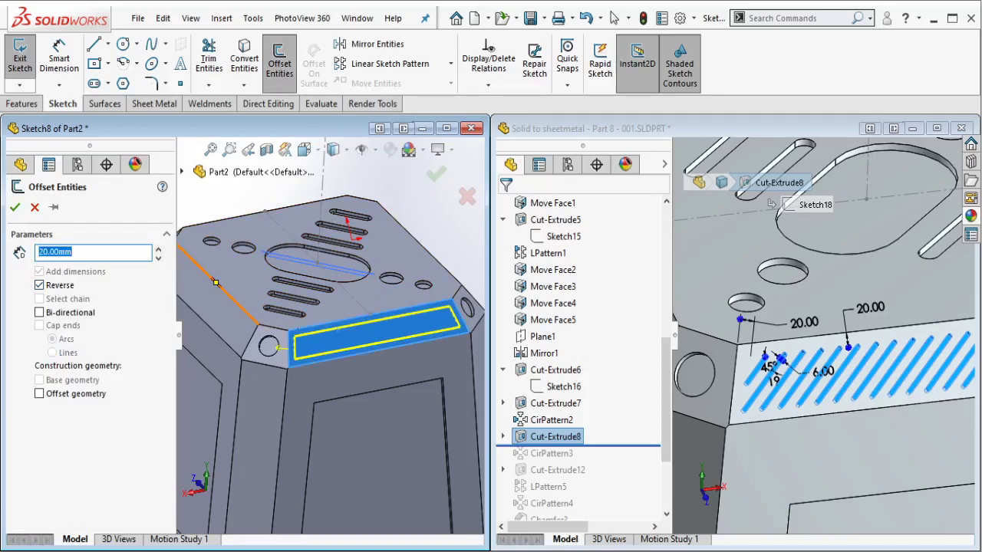
click(14, 209)
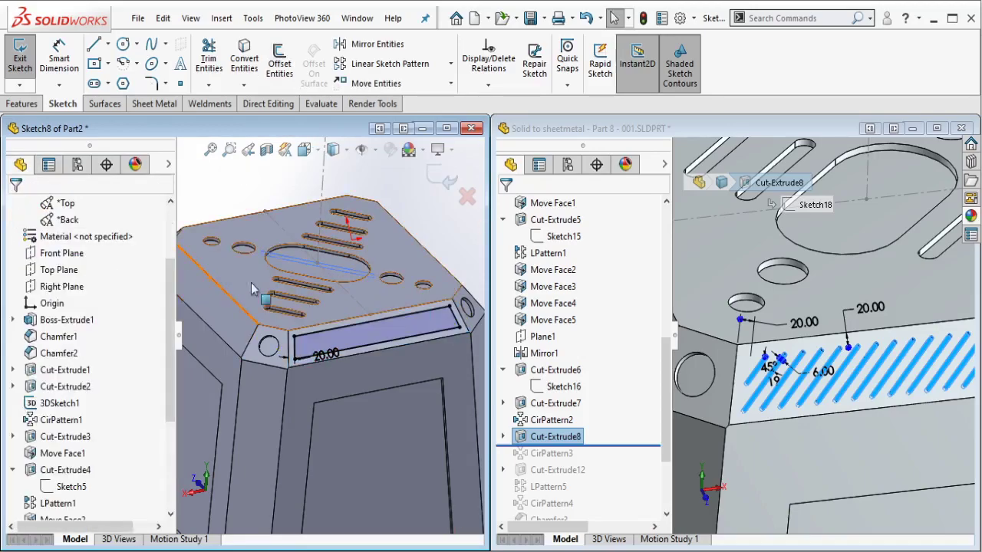
drag(251, 282, 463, 368)
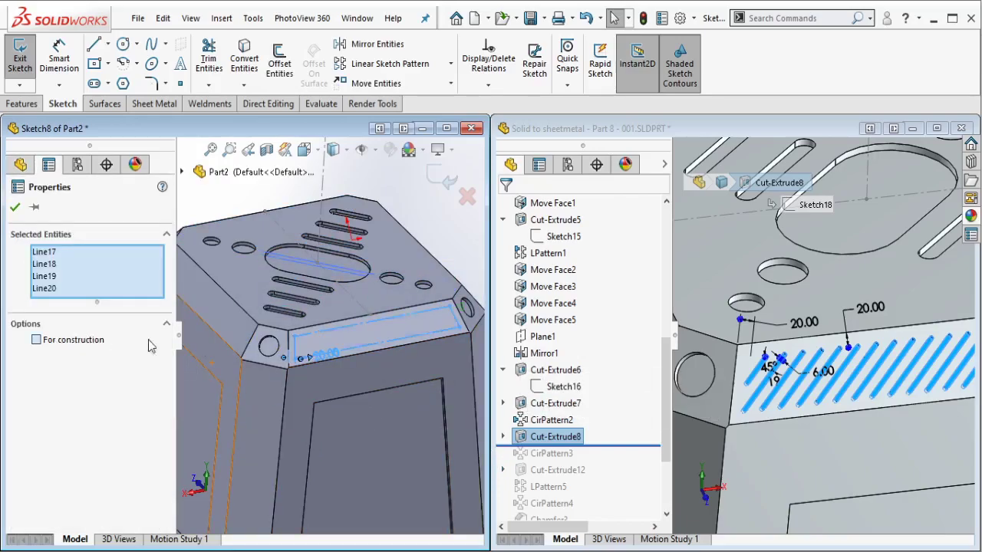
key(Escape)
scroll(323, 357, up, 3)
scroll(323, 358, up, 1)
drag(285, 351, 270, 460)
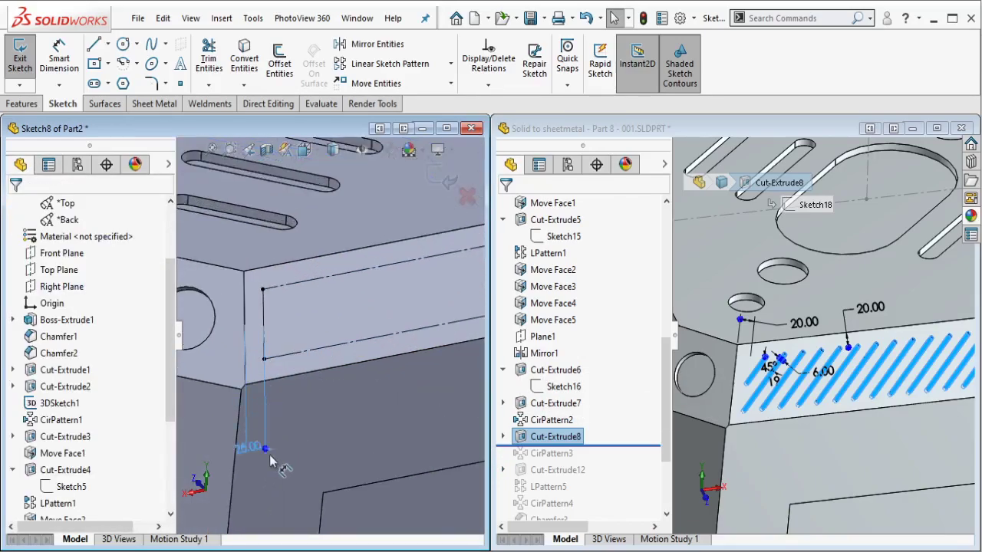
Draw a straight slot and dimension it at 45° to the top construction line.
click(93, 83)
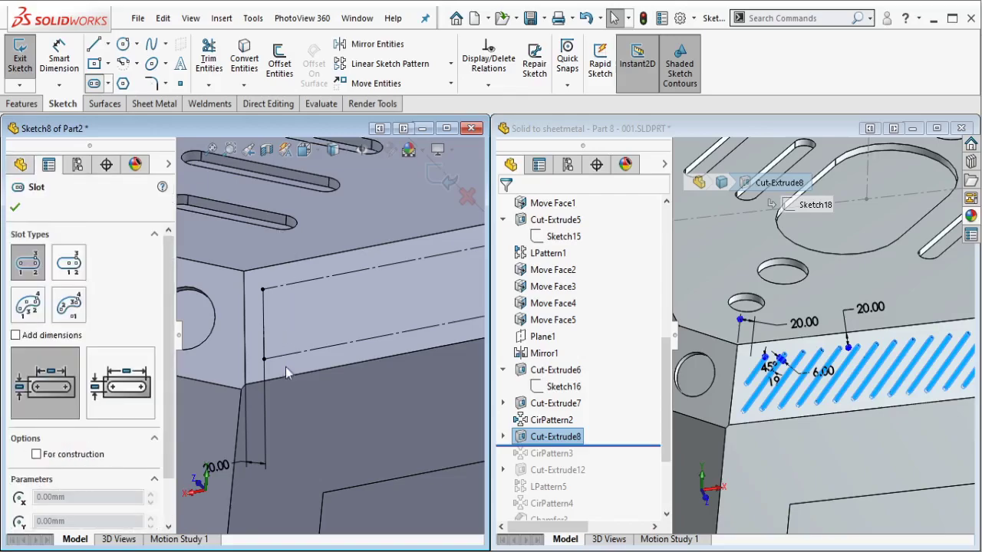
click(350, 285)
click(352, 290)
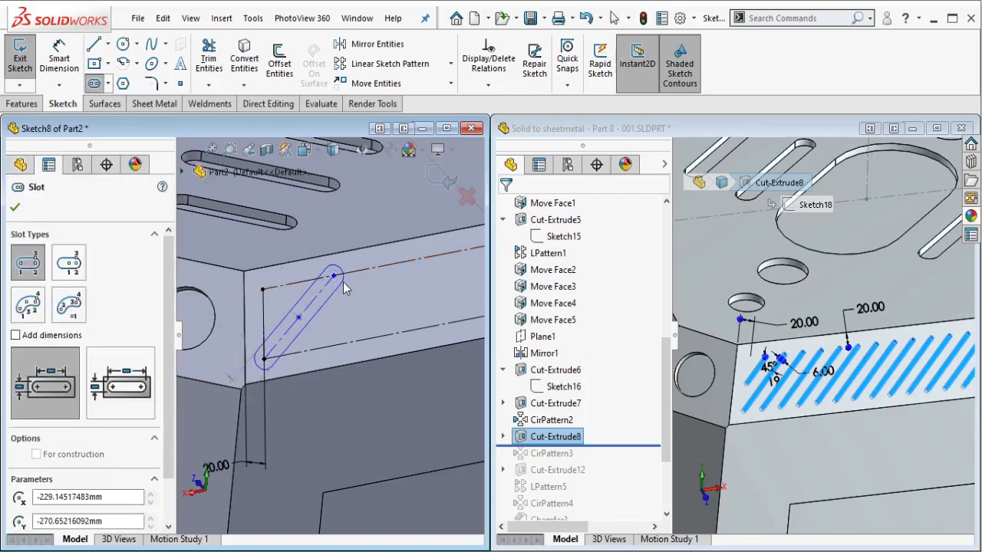
key(Escape)
scroll(298, 295, up, 2)
click(71, 71)
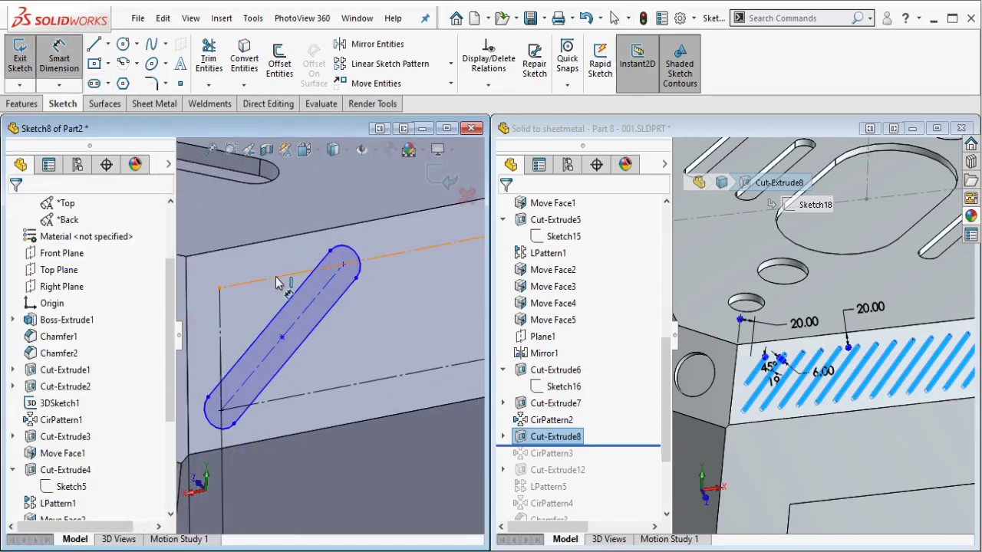
click(277, 279)
click(272, 320)
click(260, 329)
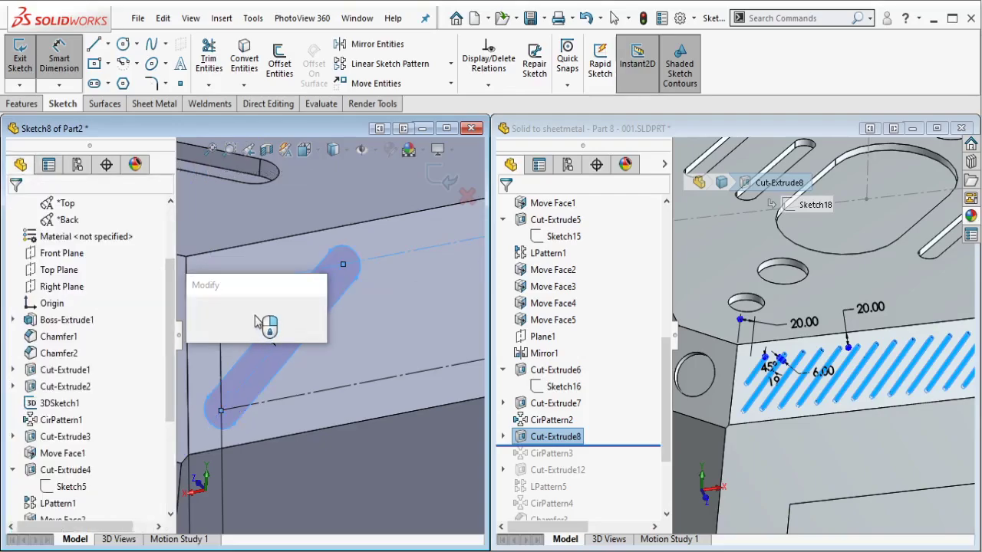
text(45)
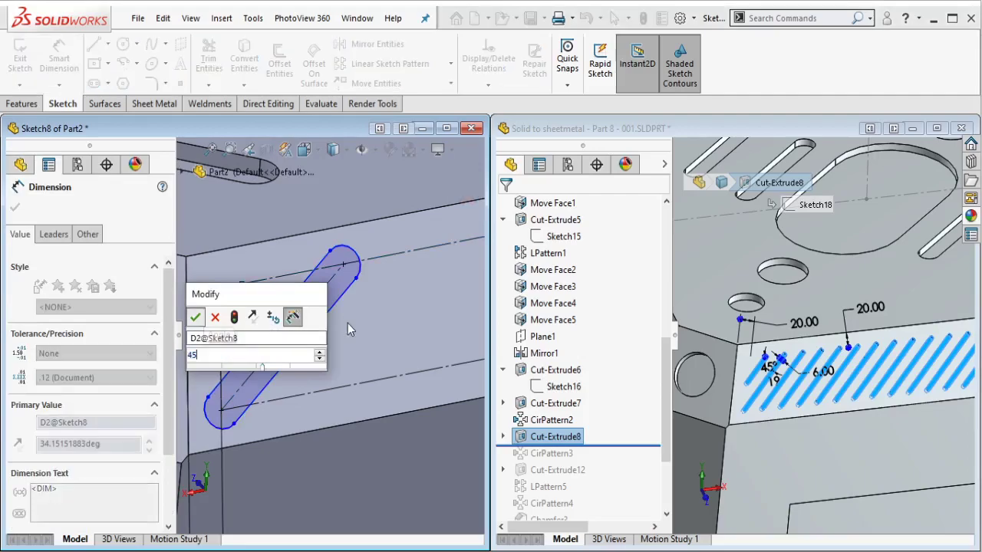
key(Return)
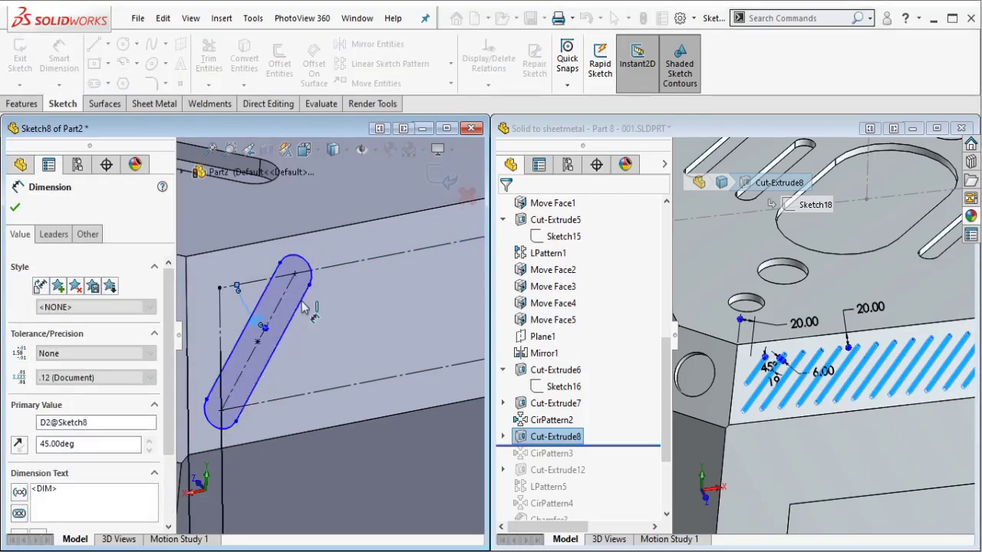
Dimension the slot width to 6 mm and select the slot for a linear sketch pattern.
click(303, 308)
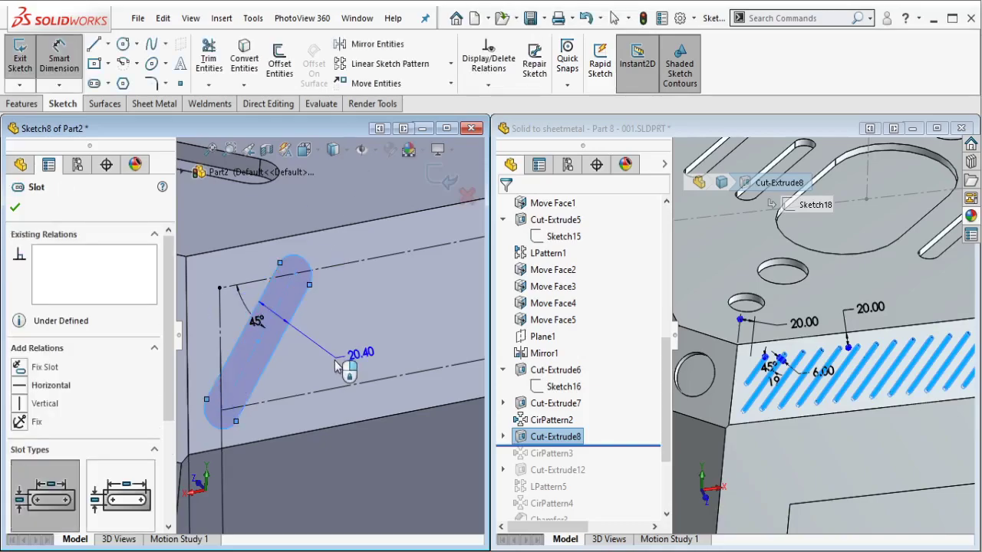
click(335, 367)
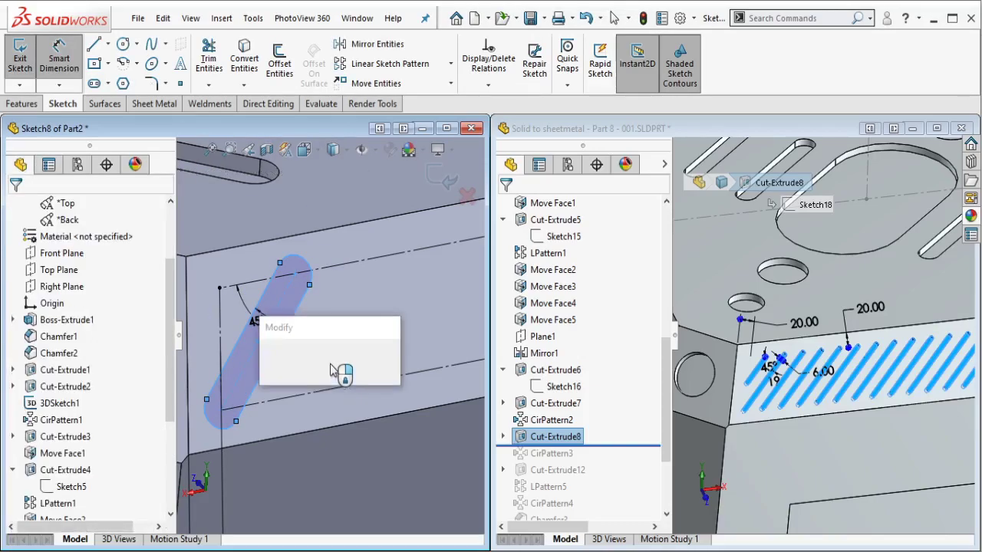
text(6)
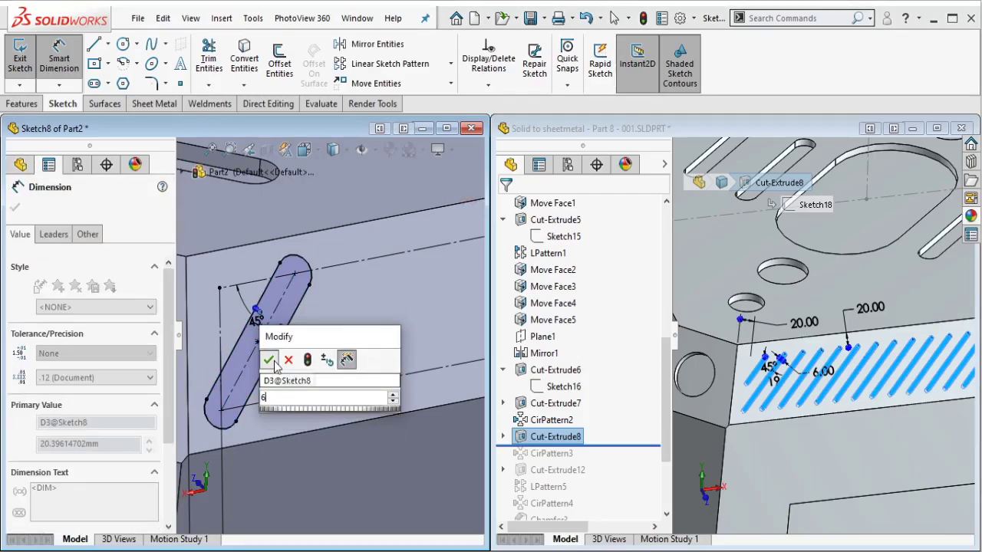
click(269, 360)
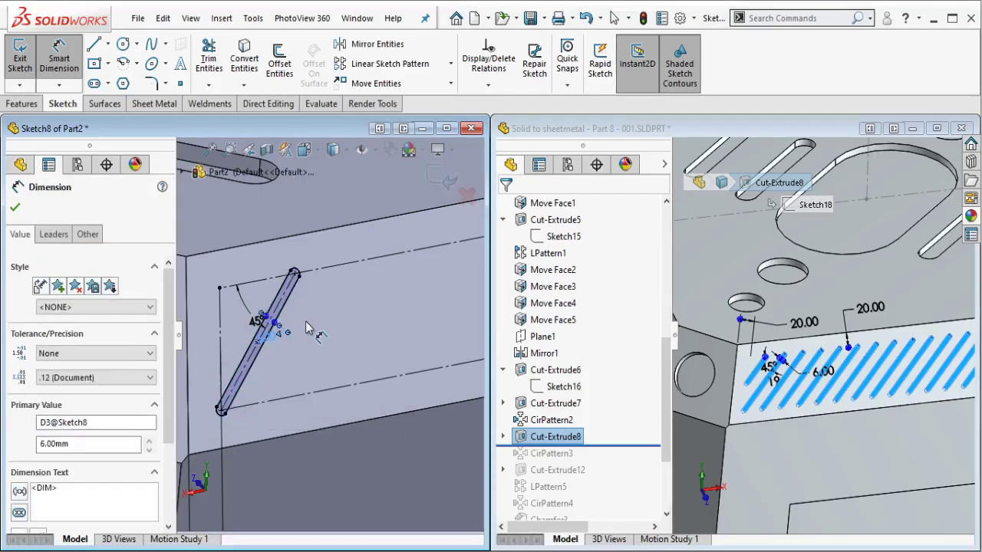
key(Escape)
scroll(329, 325, up, 1)
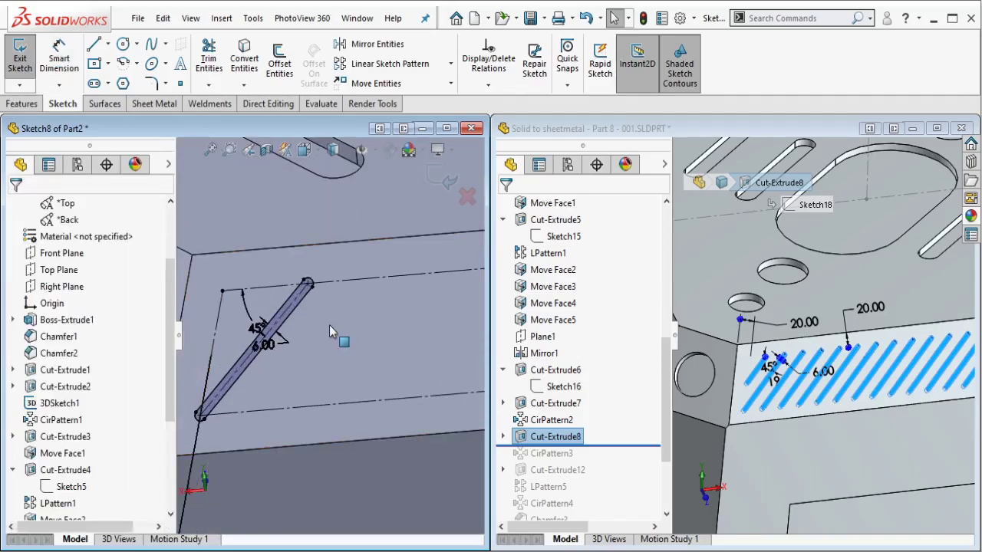
scroll(328, 325, up, 1)
click(312, 313)
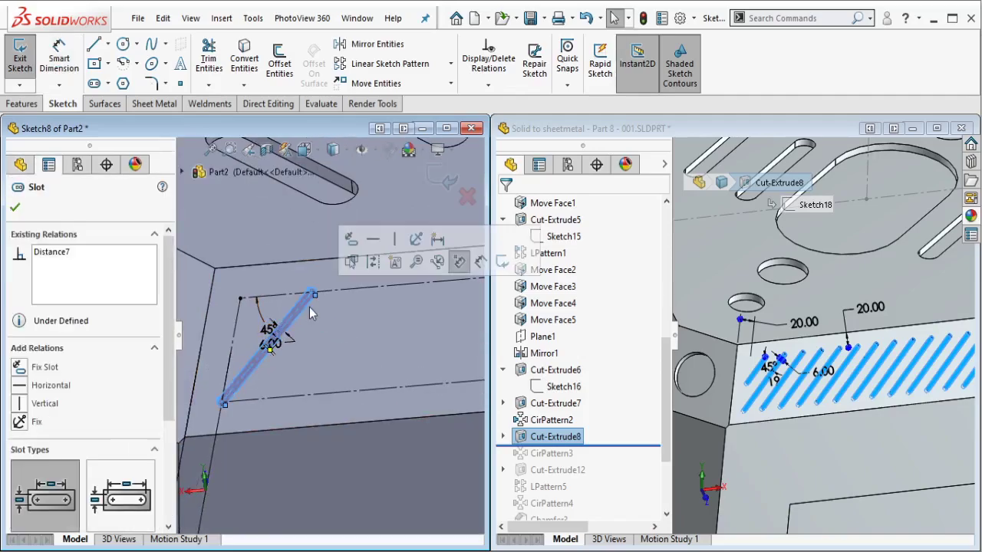
click(378, 68)
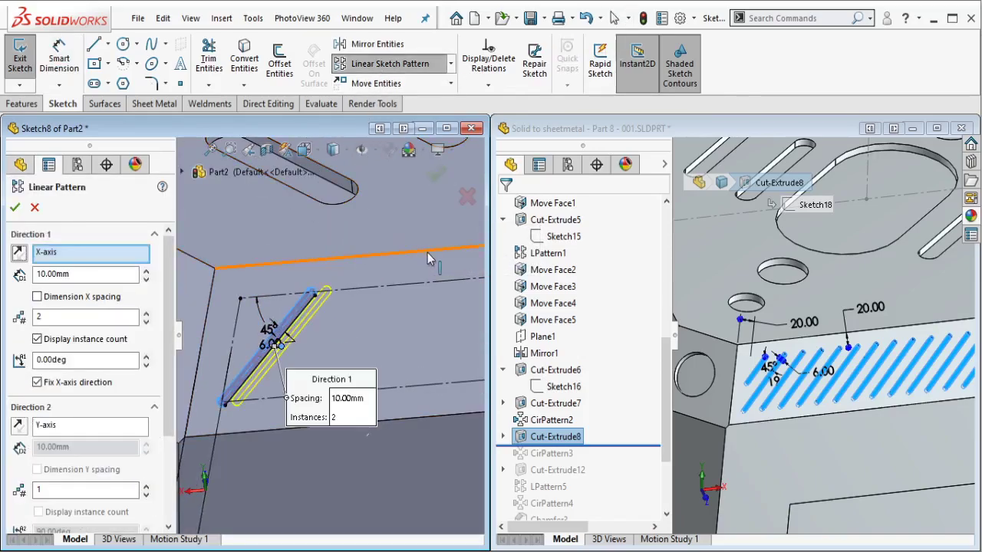
Set the slot's linear pattern to 20 instances at 25 mm spacing and accept it.
click(146, 314)
click(145, 272)
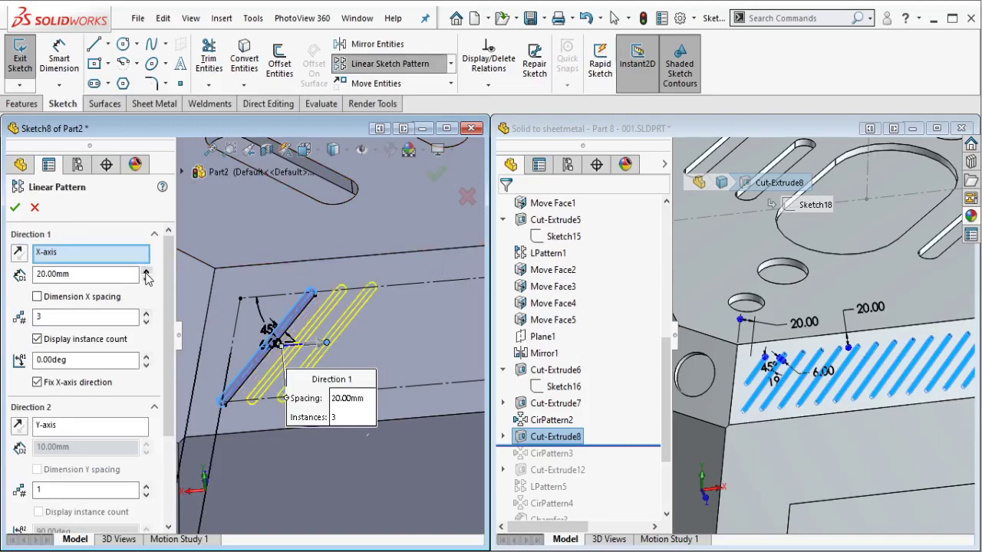
scroll(412, 299, up, 3)
scroll(412, 299, up, 2)
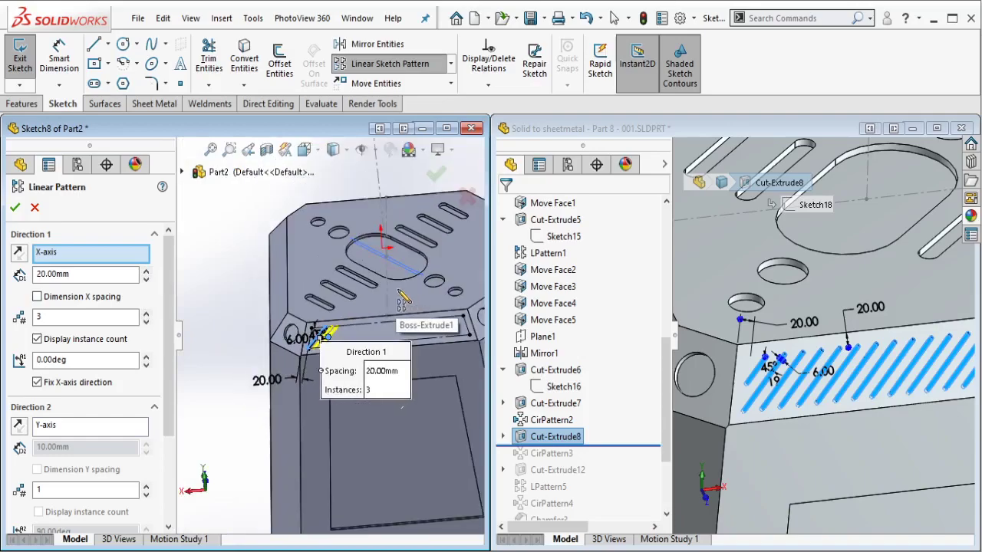
click(147, 314)
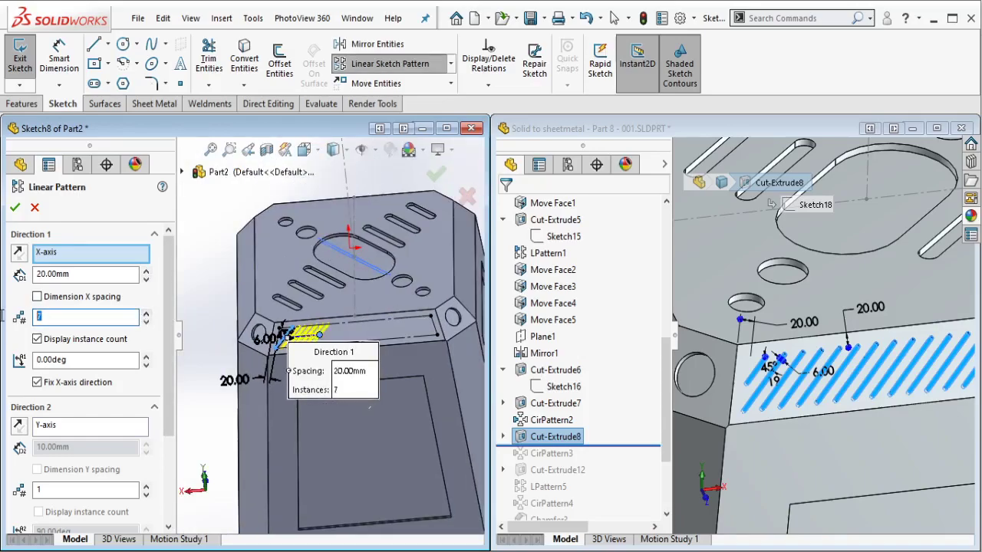
text(20)
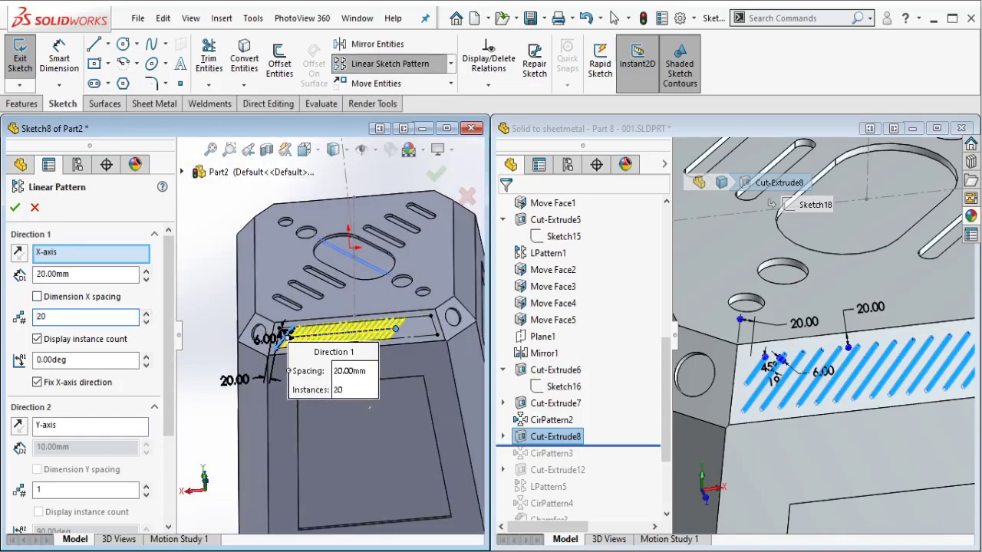
scroll(436, 333, down, 3)
scroll(342, 349, down, 1)
text(25)
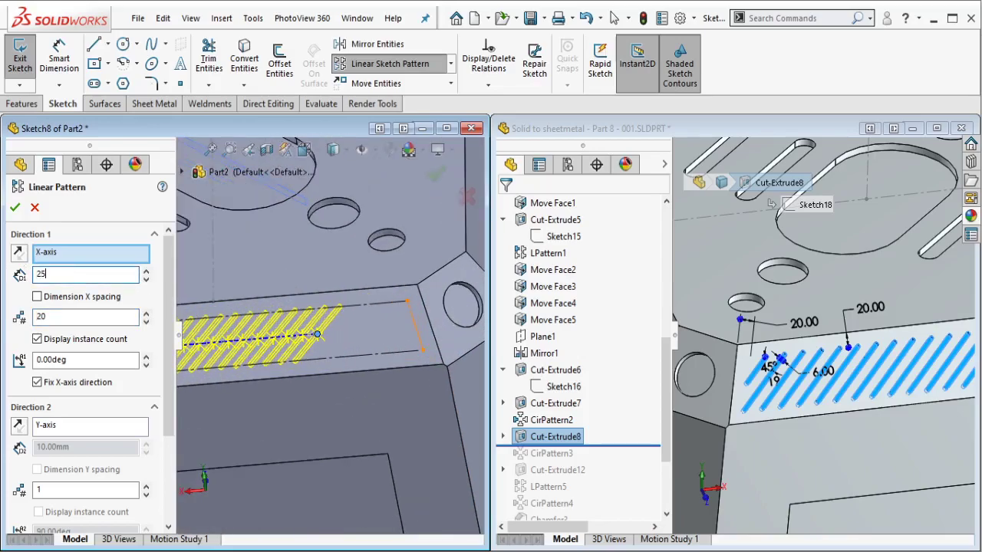
key(Return)
click(16, 208)
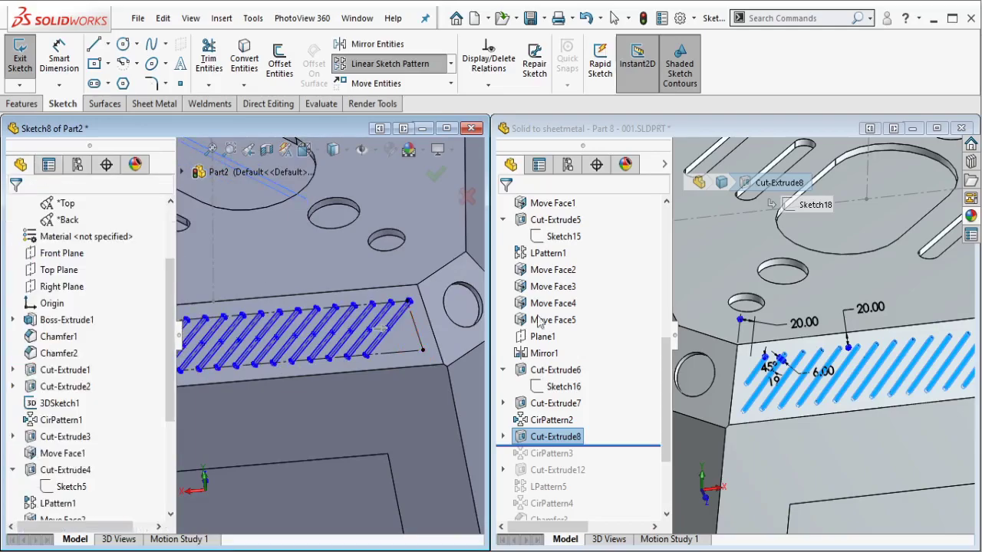
scroll(368, 347, down, 2)
scroll(368, 346, down, 3)
scroll(368, 347, down, 2)
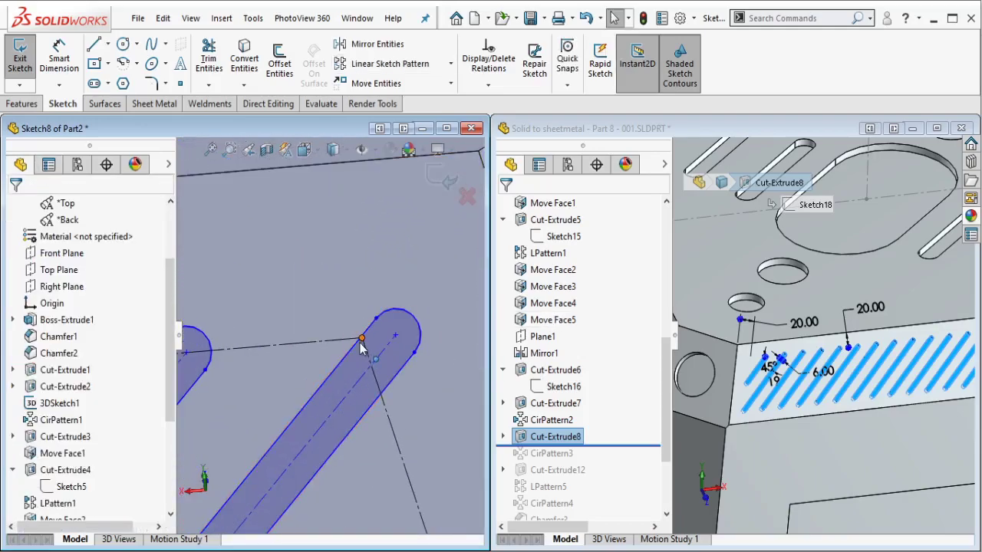
Make the slot's end centre point coincident with the corner sketch point.
click(382, 340)
ctrl+click(395, 335)
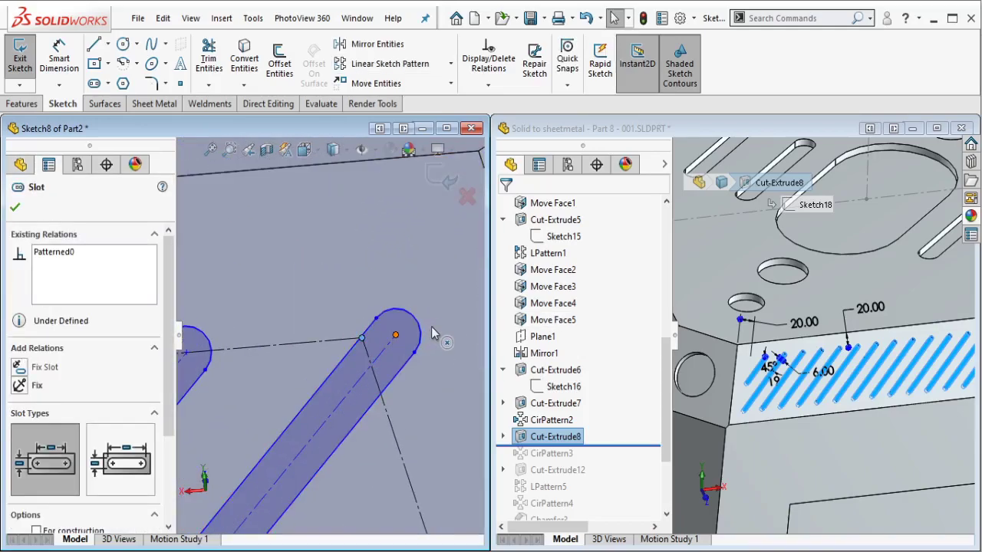
click(500, 273)
scroll(368, 415, up, 10)
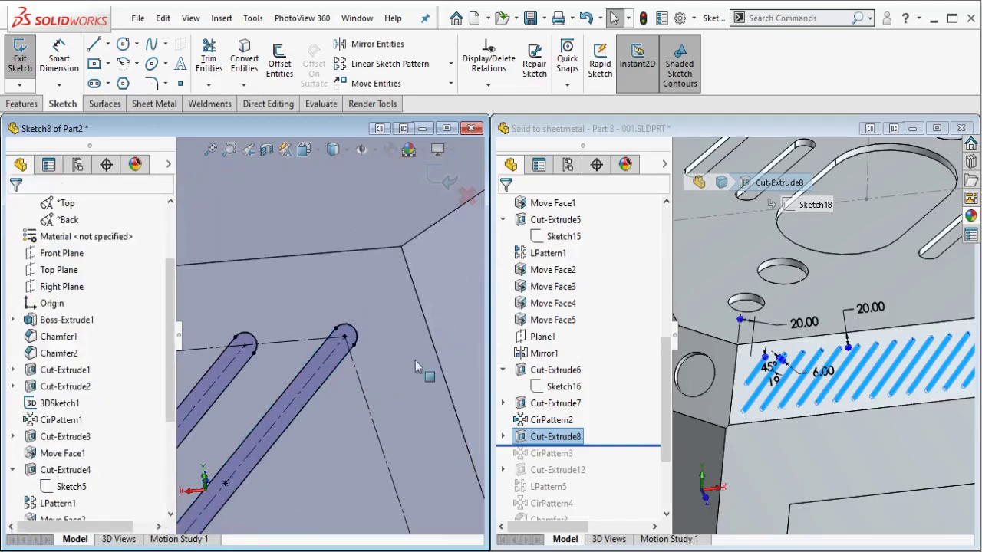
scroll(299, 363, down, 5)
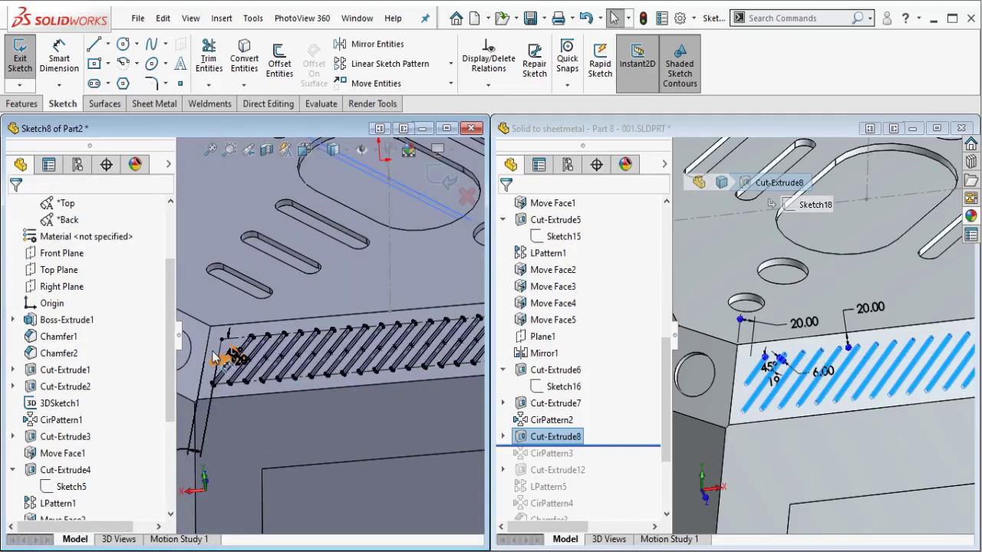
scroll(284, 340, down, 5)
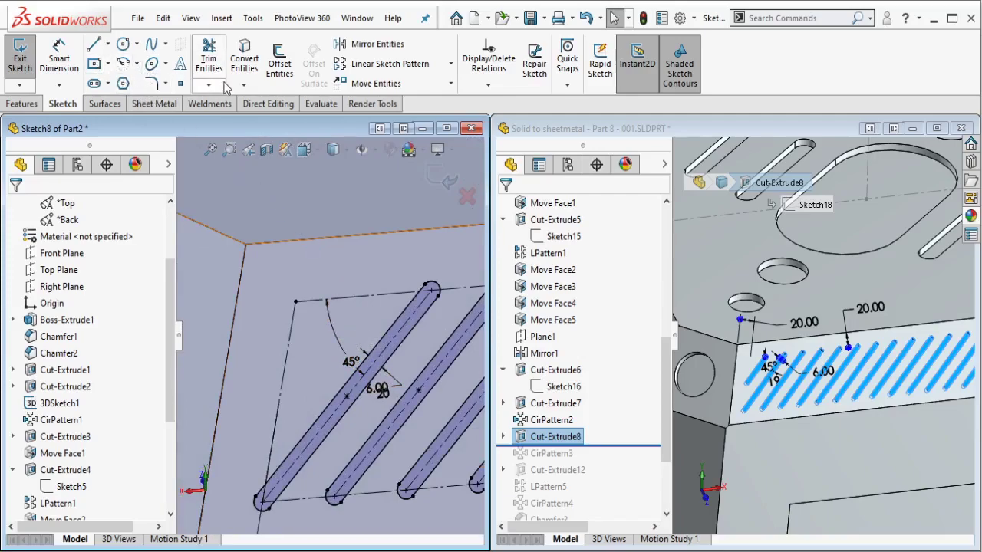
Sketch a new angled slot from the line corner and make it equal width to the other slots.
click(94, 83)
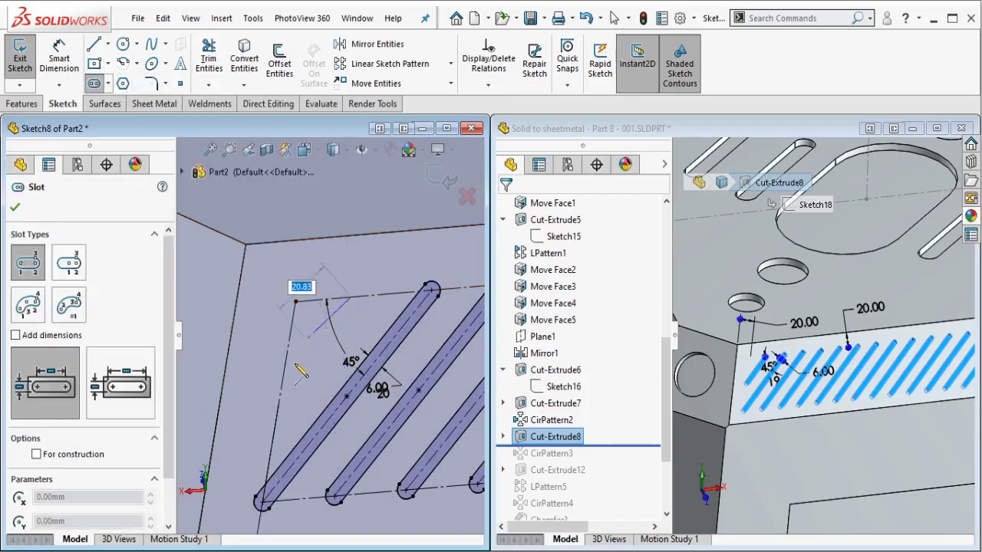
click(295, 302)
click(278, 401)
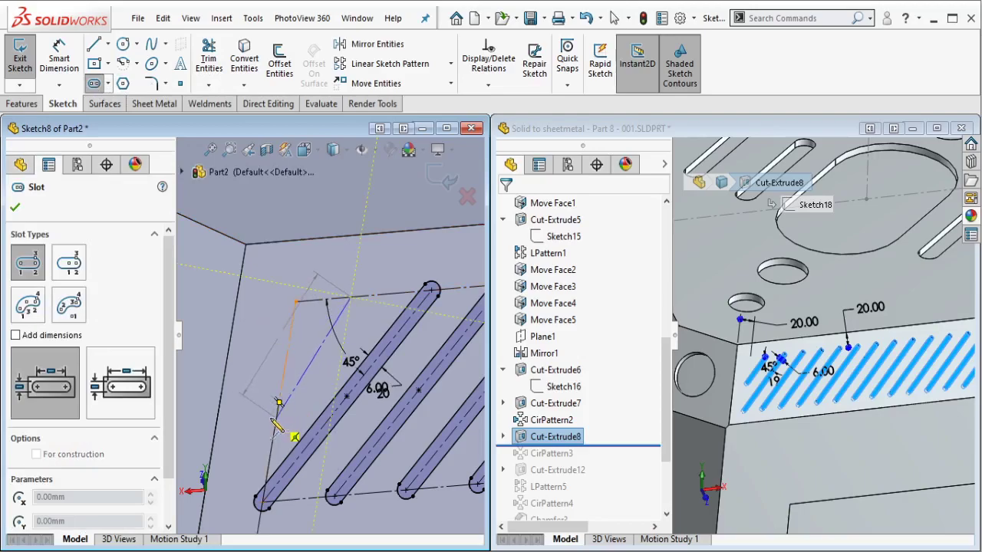
click(262, 416)
click(262, 416)
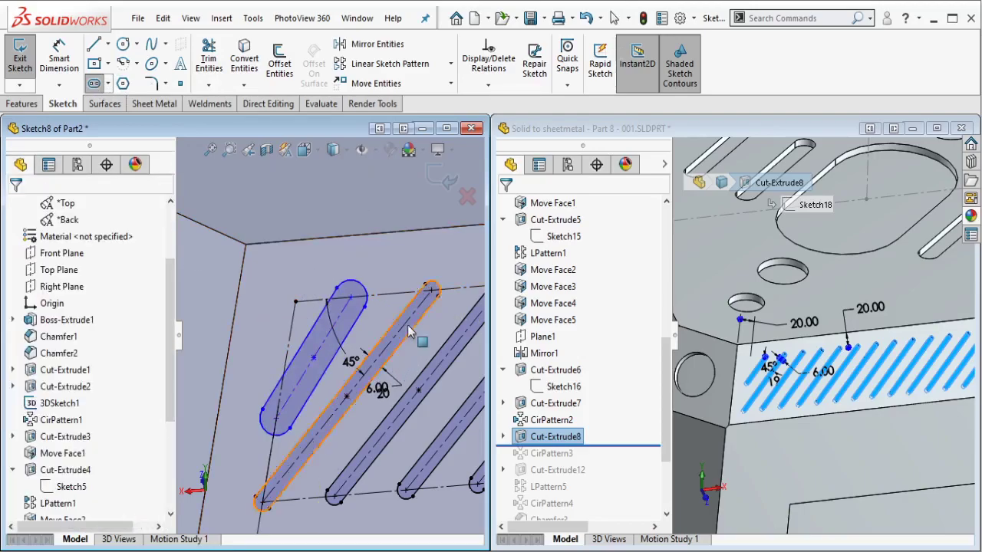
ctrl+click(432, 289)
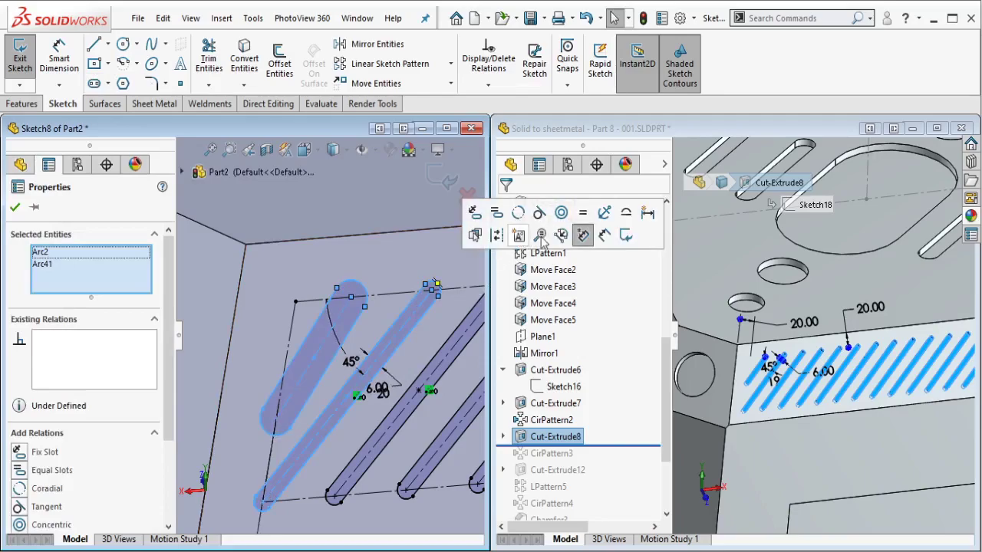
click(576, 228)
key(Escape)
Make the new slot's centre line parallel to the neighbouring diagonal slot.
click(411, 325)
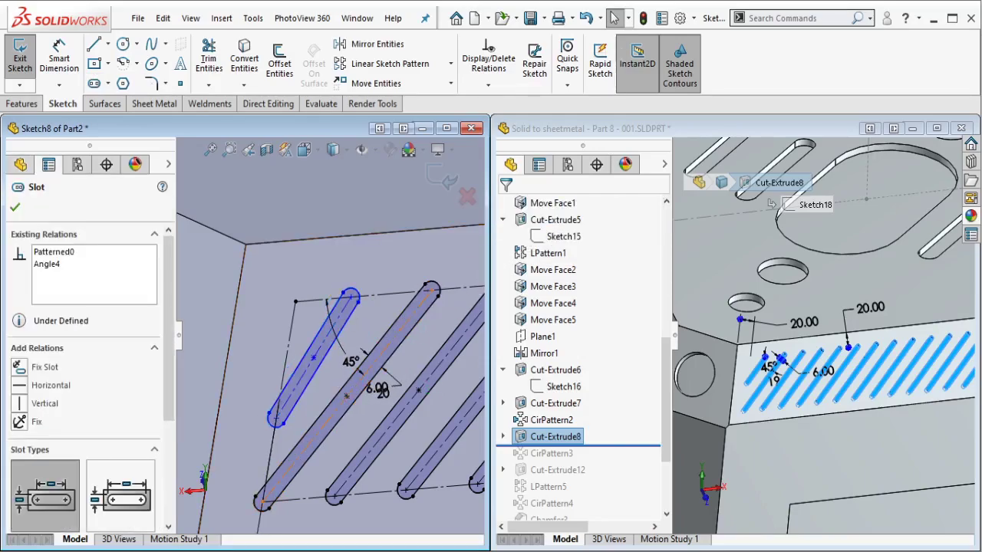
ctrl+click(439, 299)
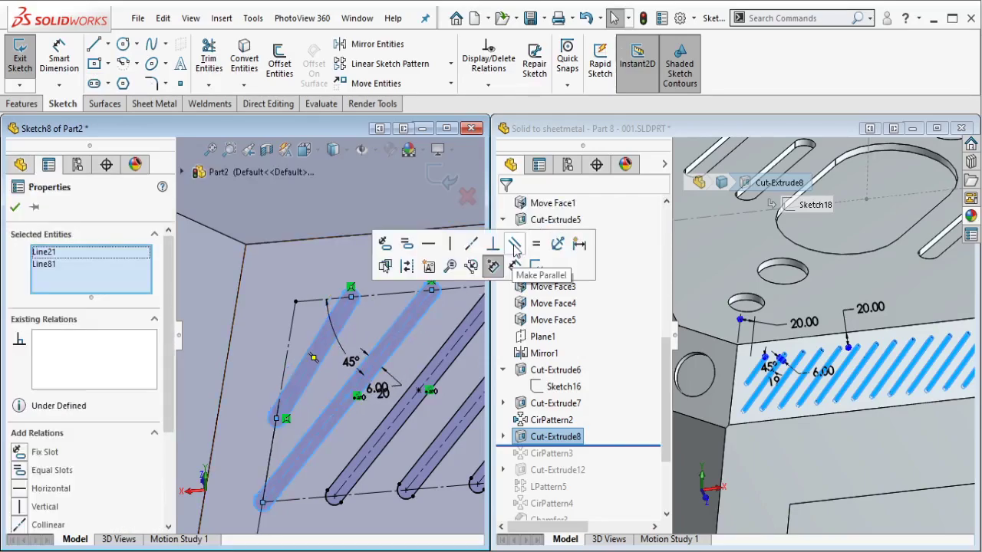
click(514, 244)
key(Escape)
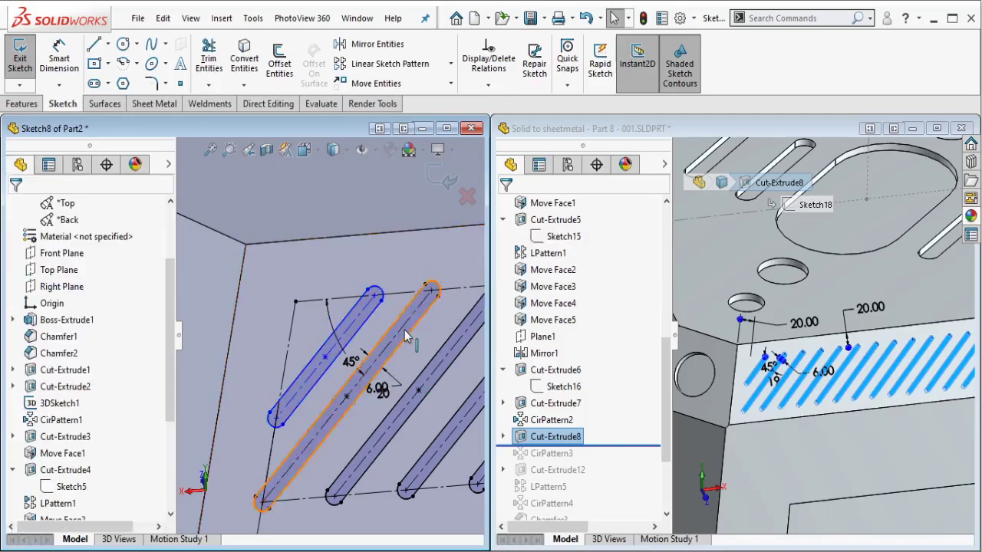
scroll(405, 330, down, 2)
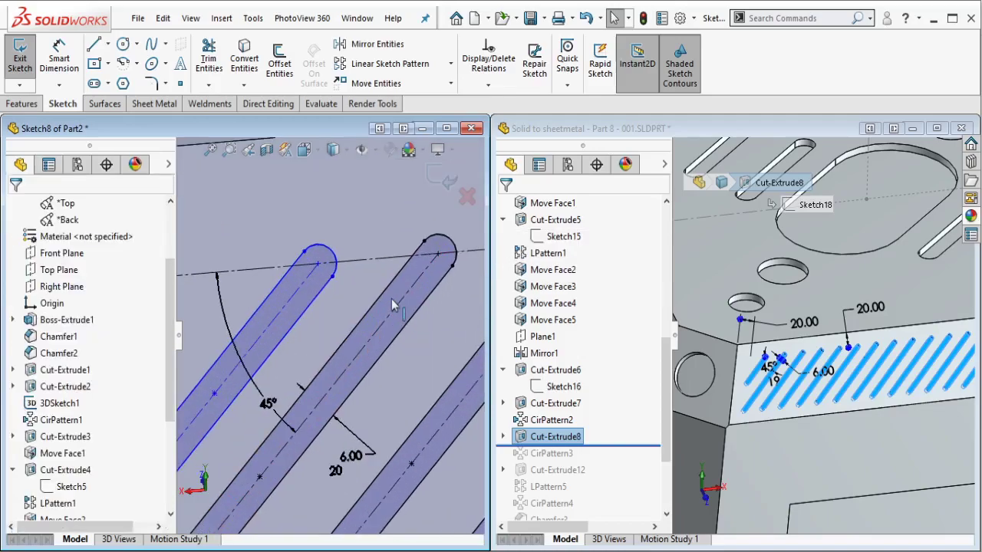
Draw a centerline from the slot arc centre to the neighbouring slot and select lines to relate.
click(109, 44)
click(127, 81)
click(317, 263)
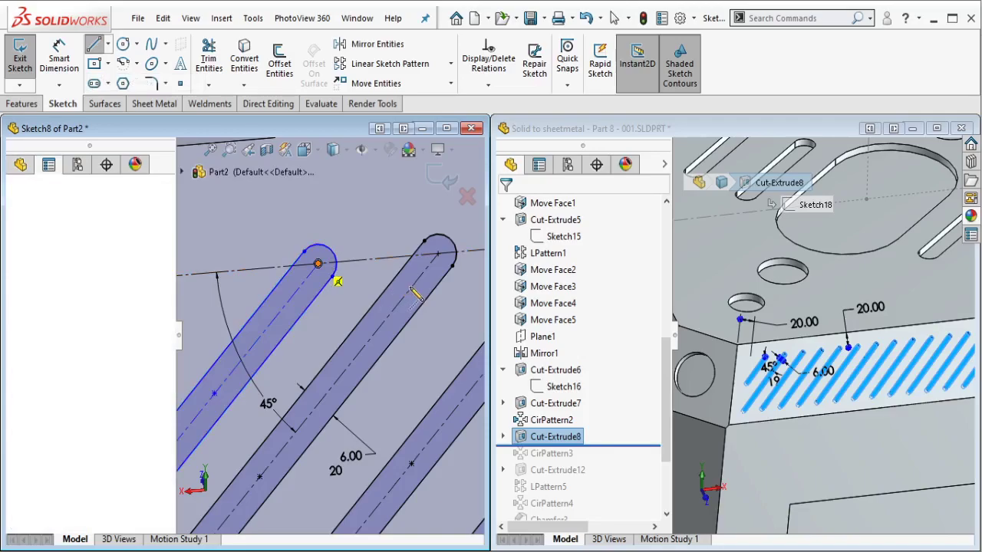
click(412, 286)
key(Escape)
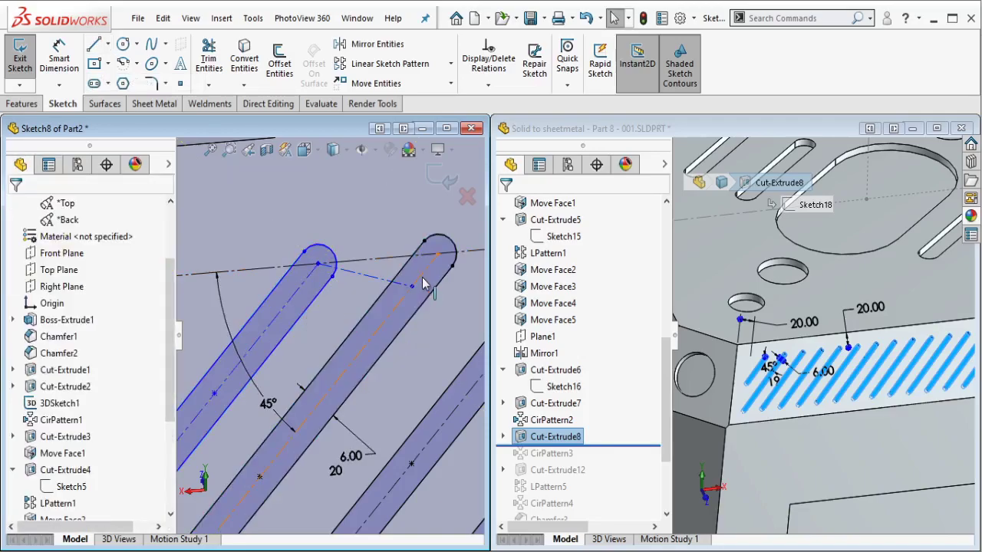
click(422, 280)
click(405, 285)
ctrl+click(433, 262)
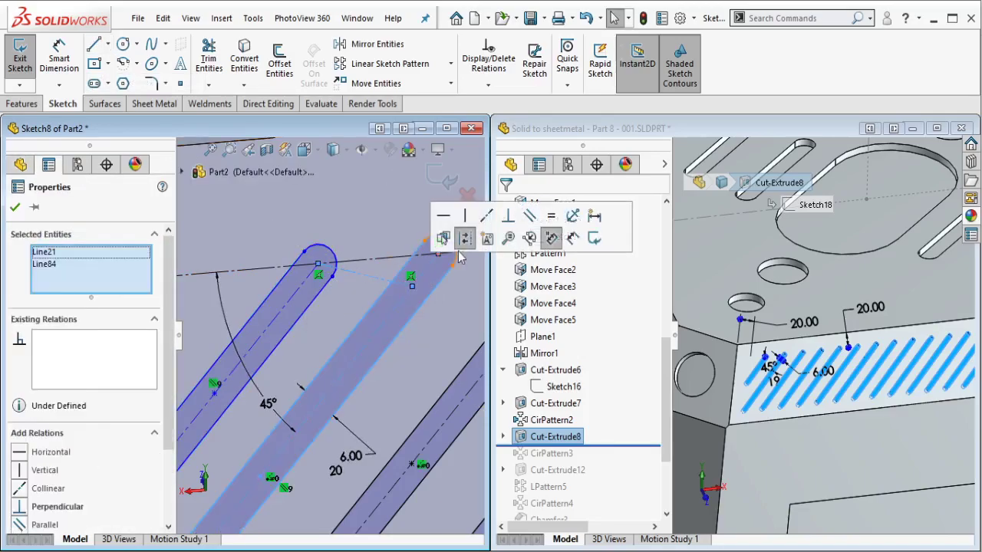
click(508, 219)
Draw a construction centerline between two neighbouring slots.
scroll(455, 322, up, 2)
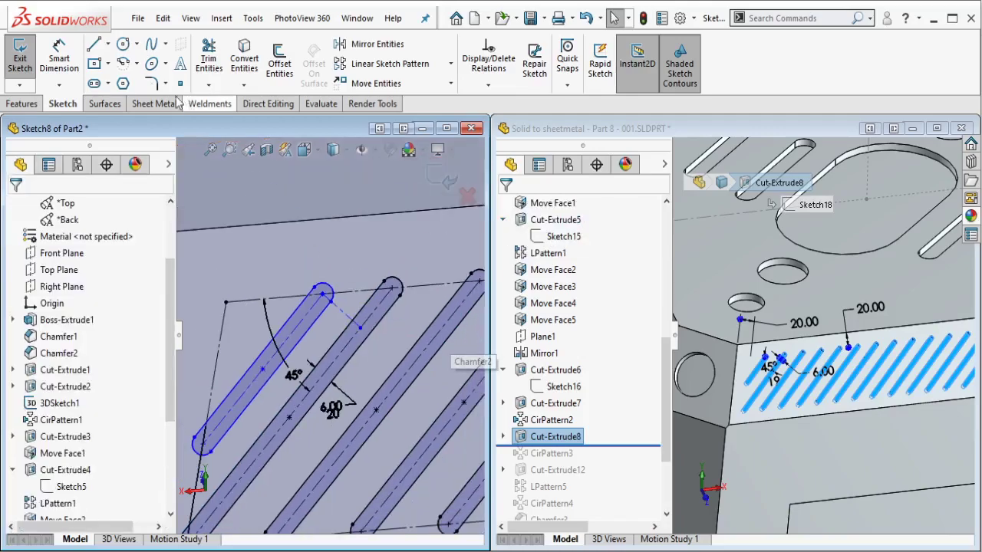
click(108, 43)
click(123, 82)
scroll(349, 373, down, 2)
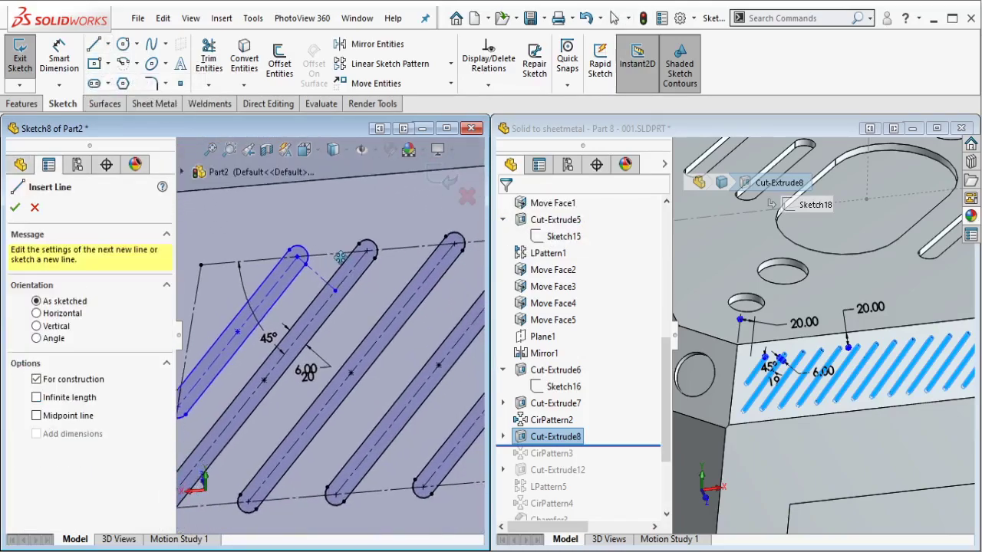
scroll(349, 373, down, 2)
drag(338, 366, 293, 273)
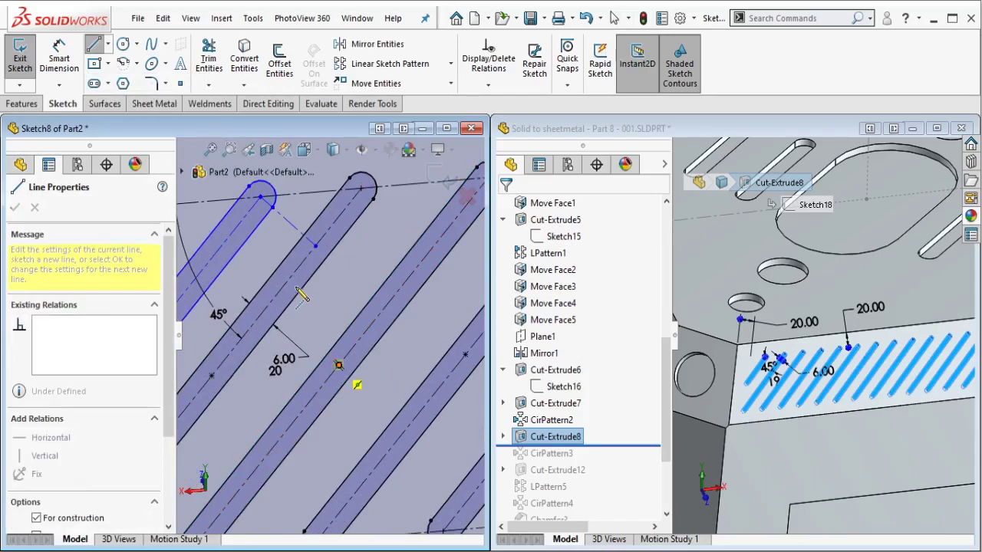
key(Escape)
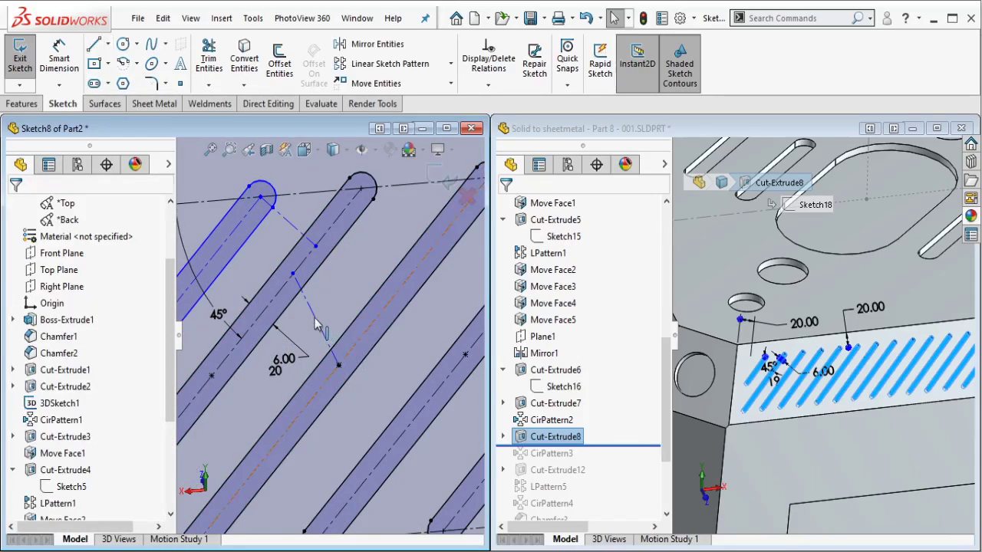
Make two spacing lines equal length, then undo that relation.
click(340, 317)
ctrl+click(381, 307)
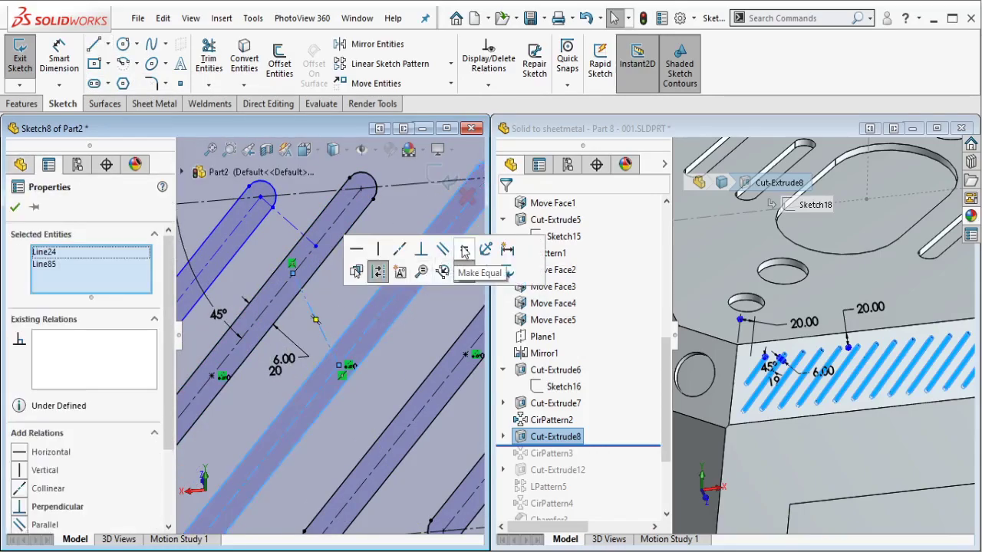
click(463, 252)
key(Escape)
click(293, 233)
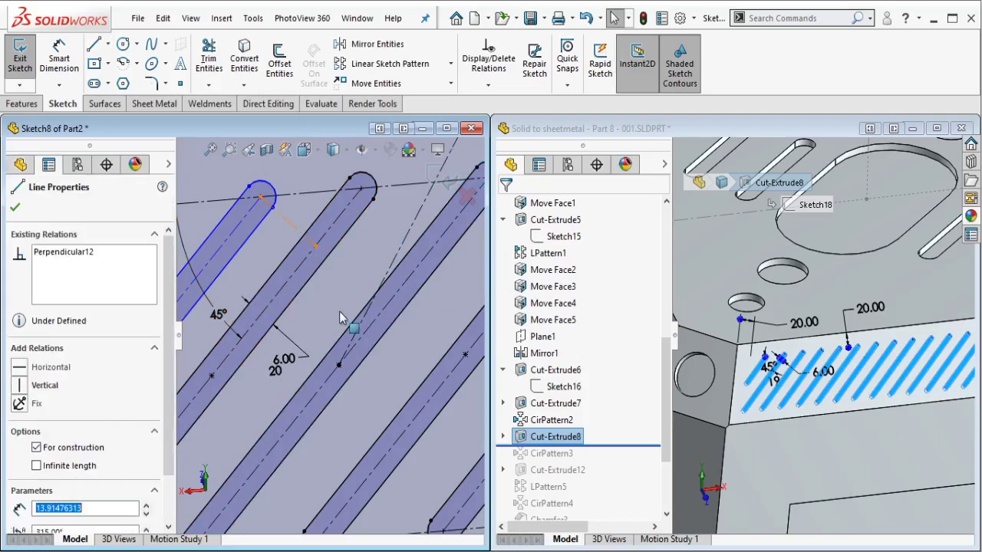
key(Escape)
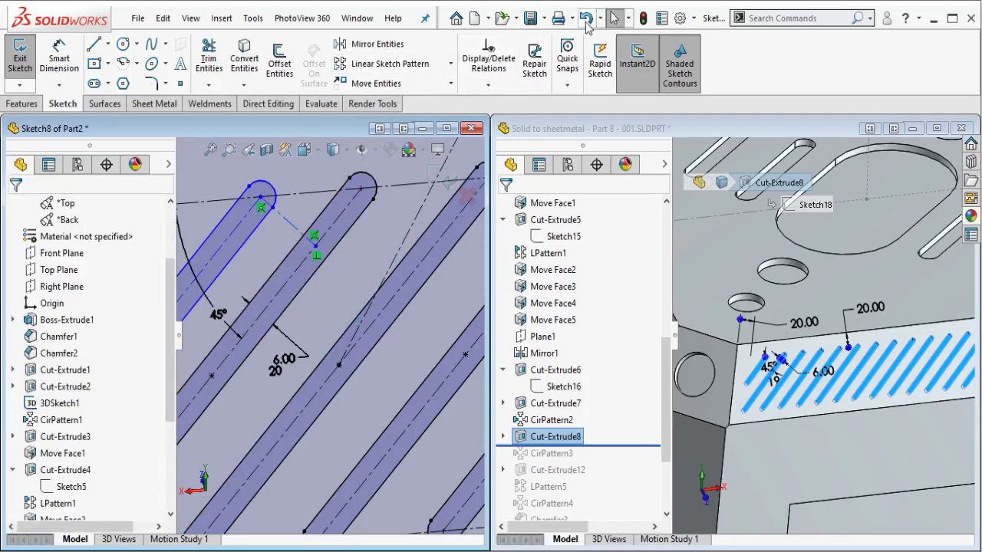
click(586, 21)
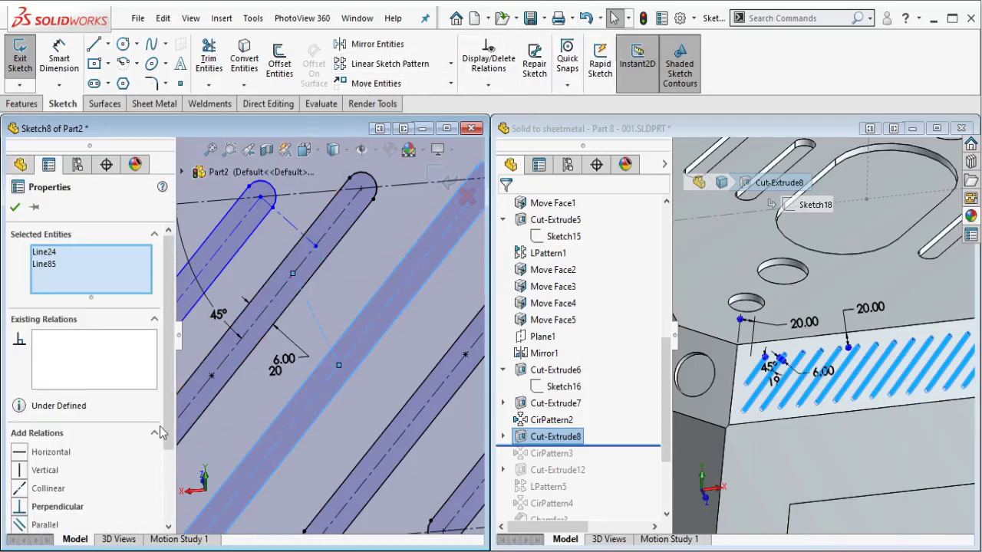
Make the construction line perpendicular to the slot and the two spacing lines equal, fully defining Sketch8.
scroll(161, 433, down, 2)
click(55, 455)
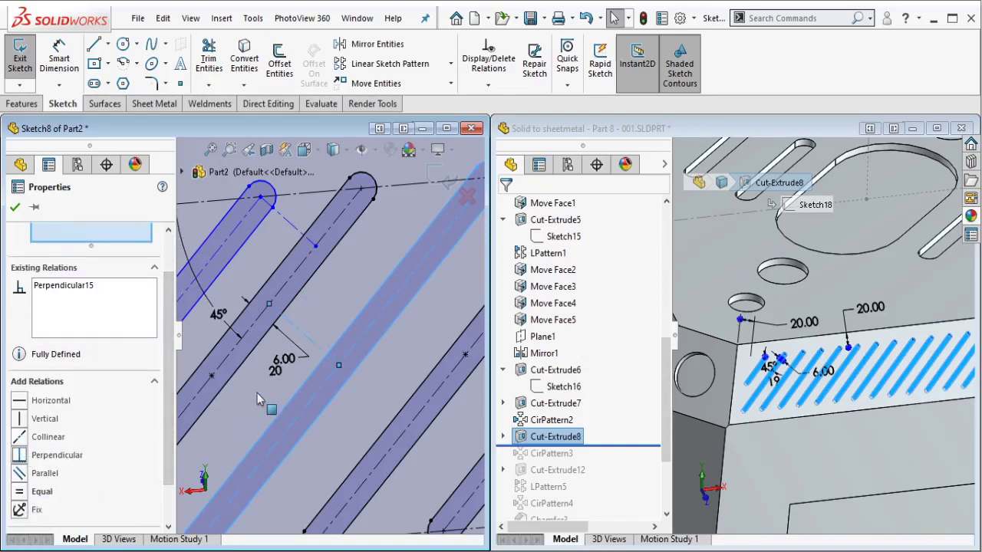
key(Escape)
click(299, 322)
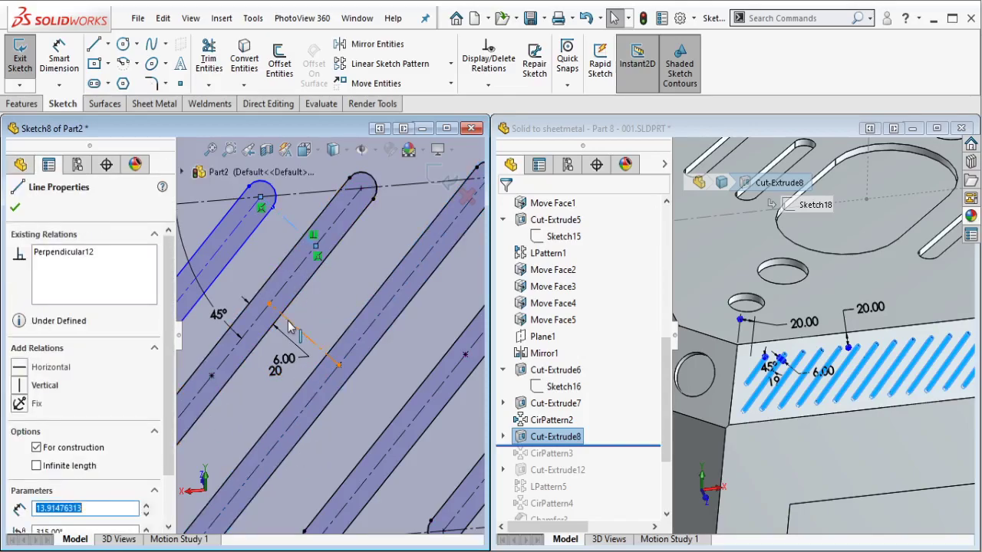
ctrl+click(288, 222)
click(437, 253)
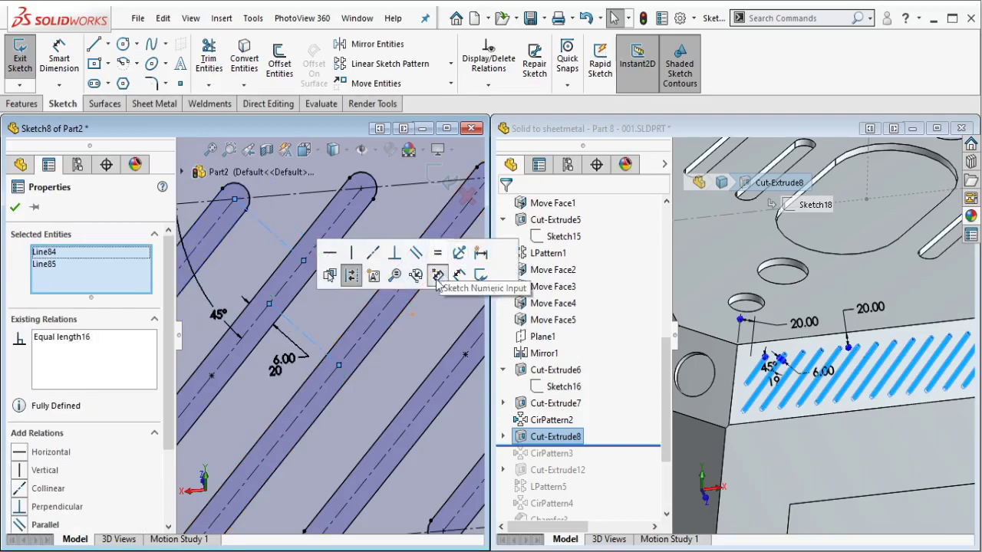
key(Escape)
key(ctrl+7)
In a normal-to view, sketch a first shorter slot in the corner of the chamfer face.
scroll(407, 333, down, 3)
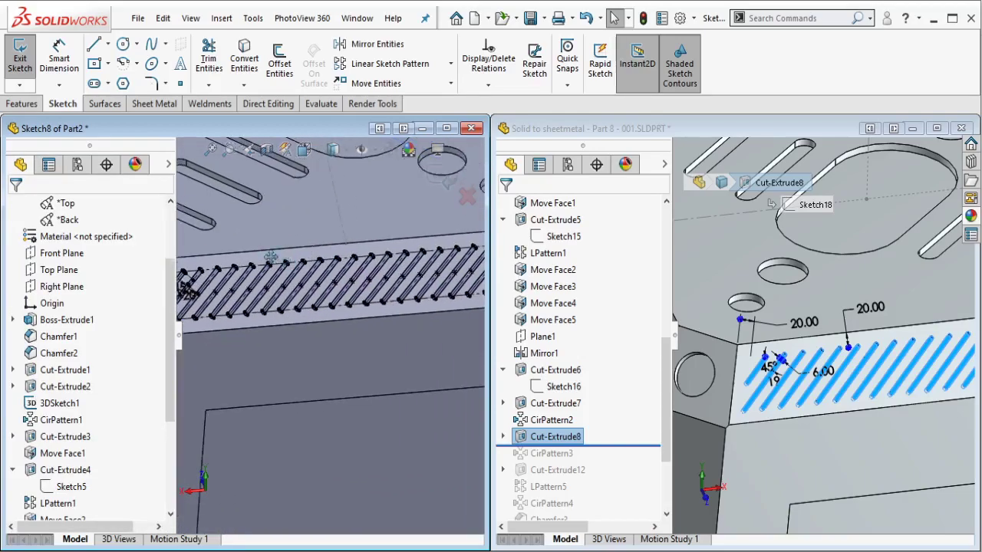
key(ctrl+8)
scroll(365, 267, down, 2)
scroll(365, 267, down, 2)
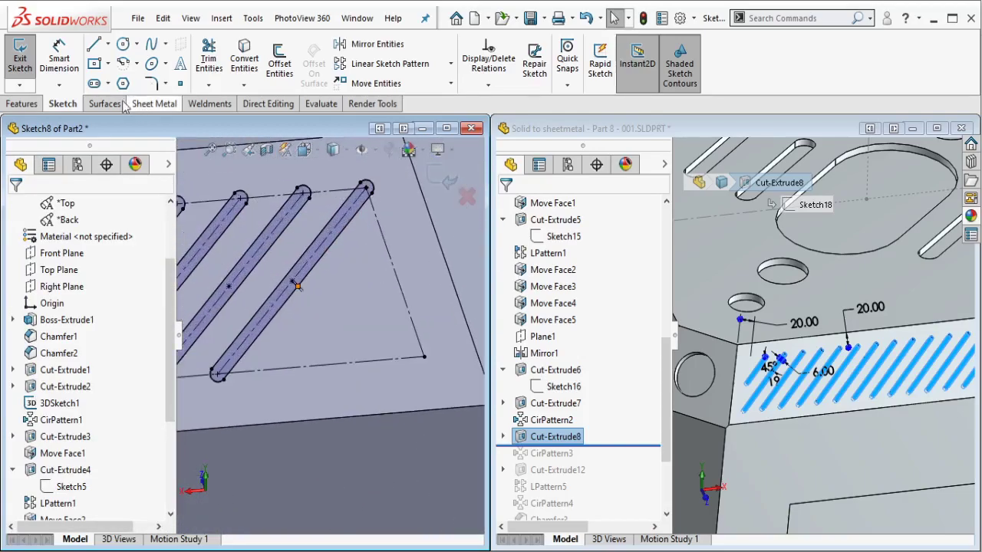
click(368, 232)
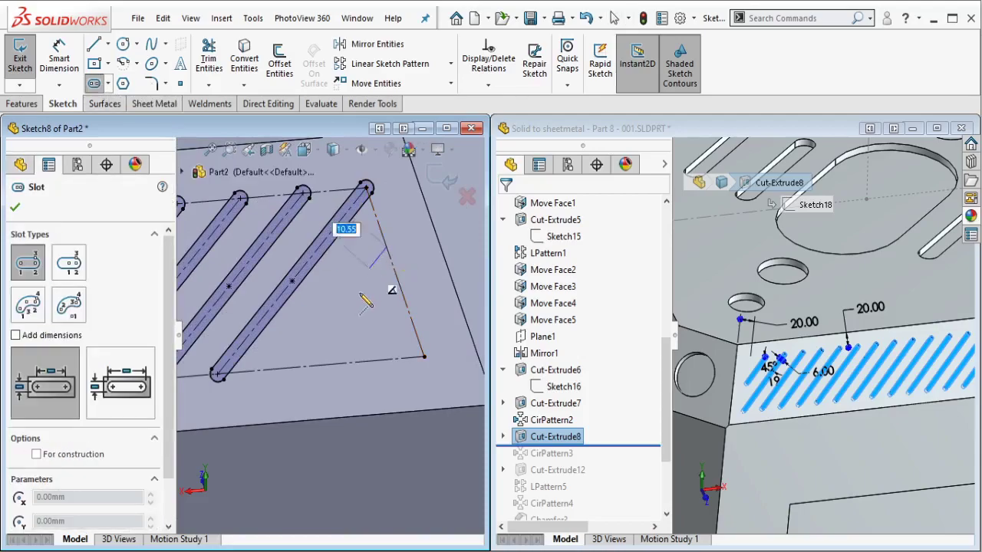
click(270, 372)
click(407, 310)
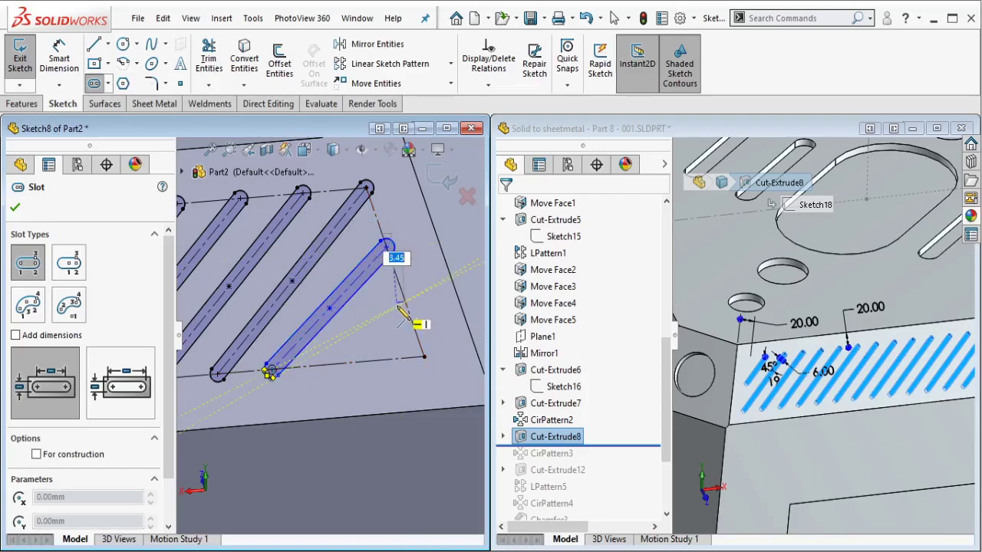
key(Escape)
Sketch a second, shorter corner slot beside the first.
click(95, 84)
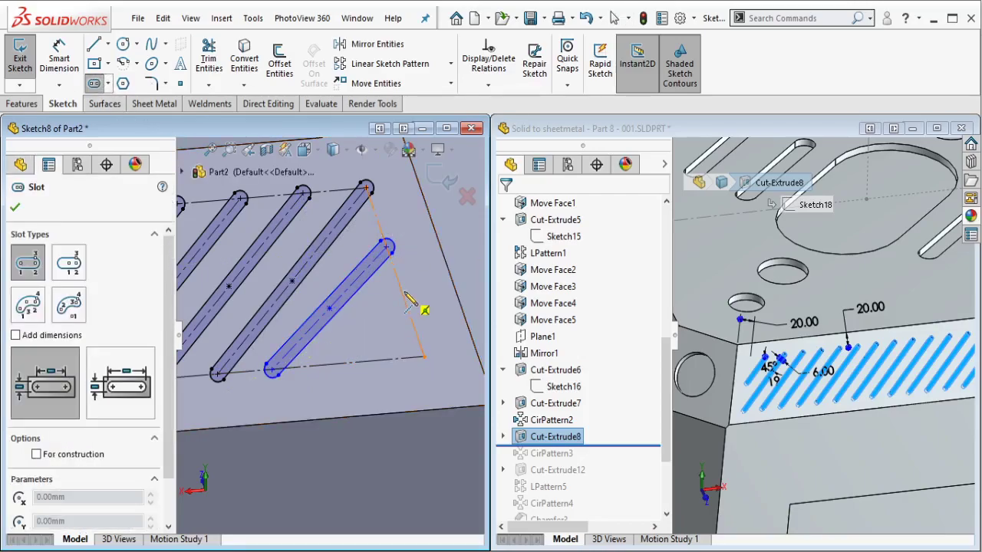
click(401, 292)
click(359, 367)
click(380, 326)
key(Escape)
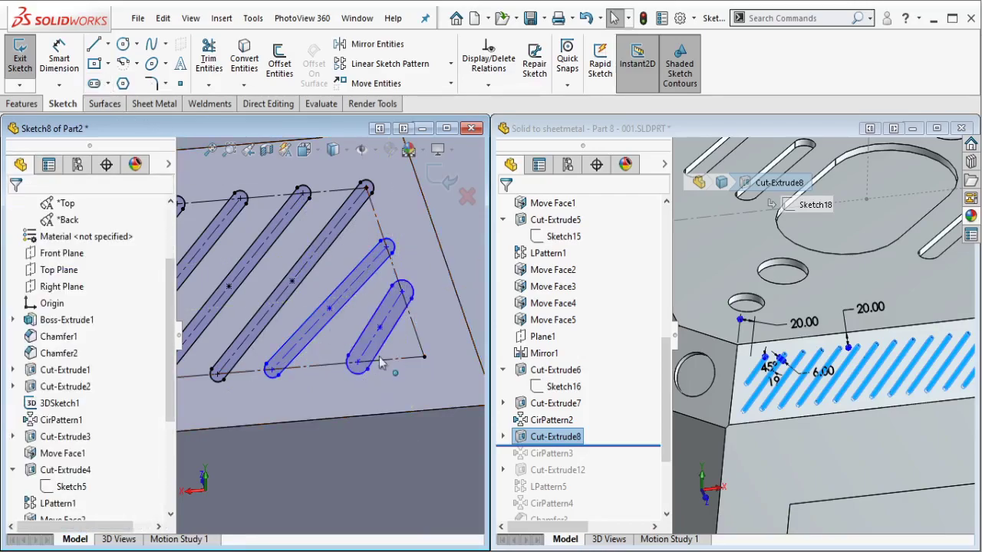
Make the centerlines of the patterned slot and the two corner slots parallel.
click(407, 231)
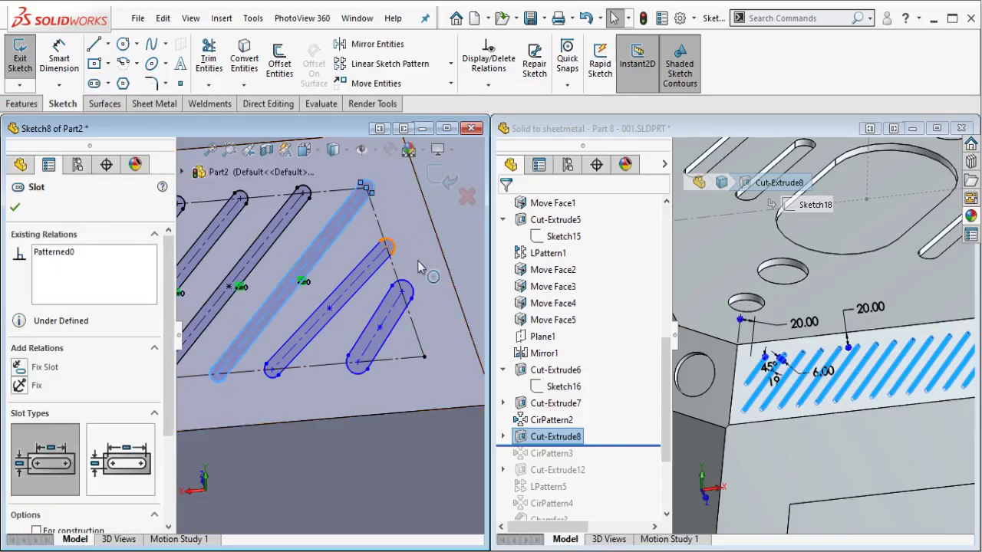
ctrl+click(417, 267)
click(412, 289)
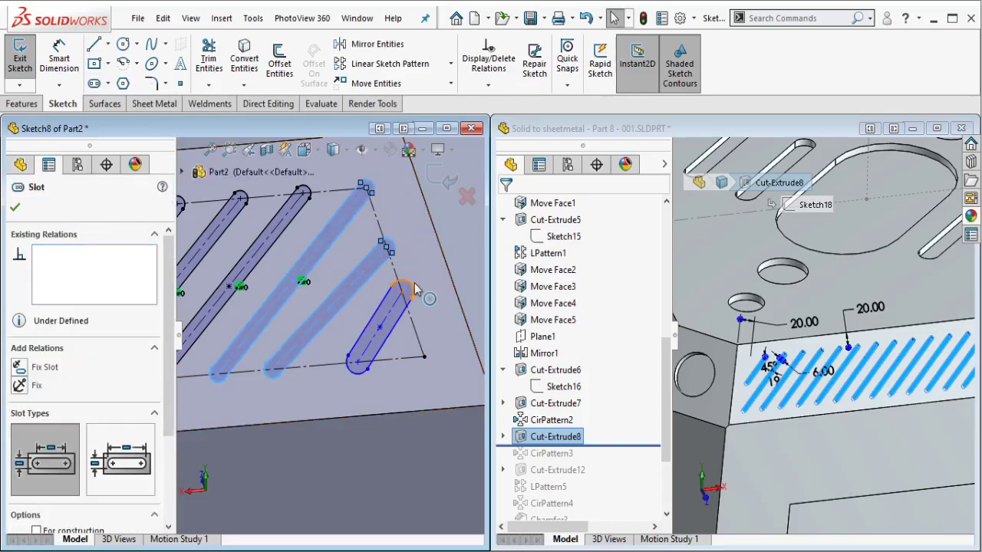
ctrl+click(414, 290)
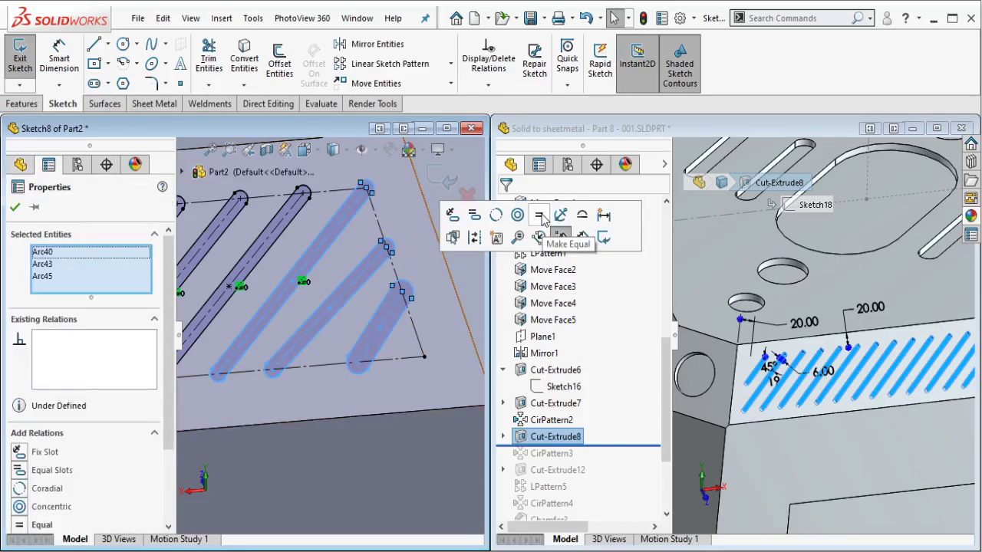
click(478, 292)
click(331, 239)
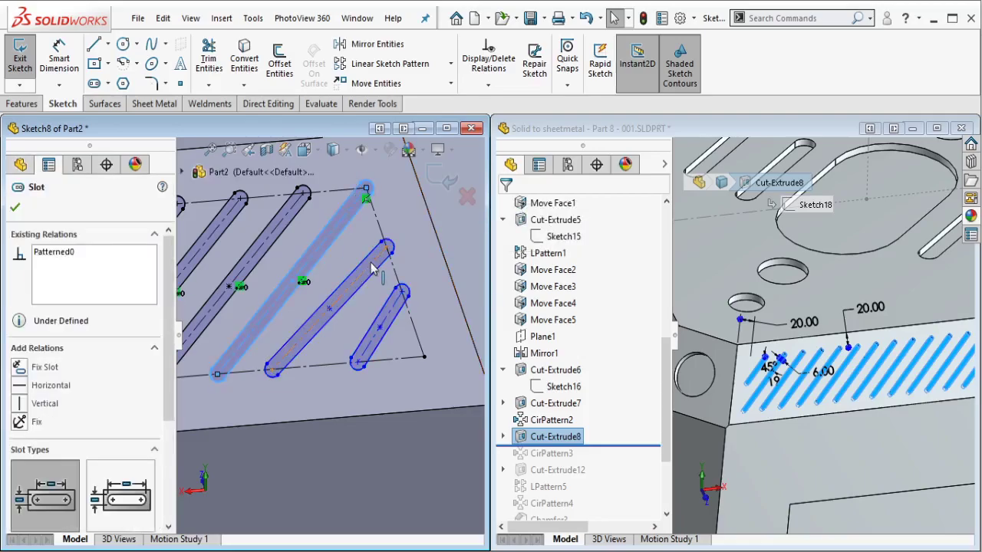
ctrl+click(398, 308)
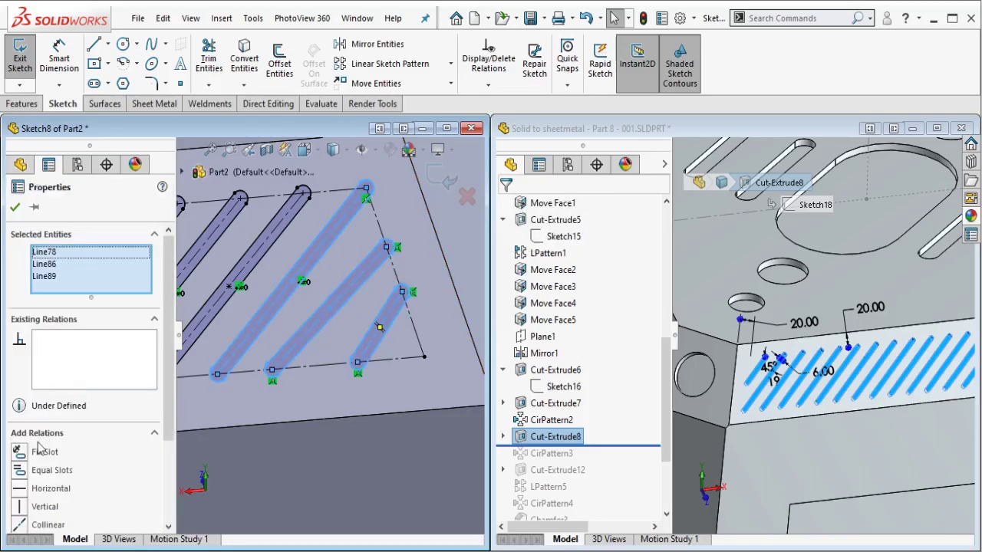
scroll(82, 475, down, 3)
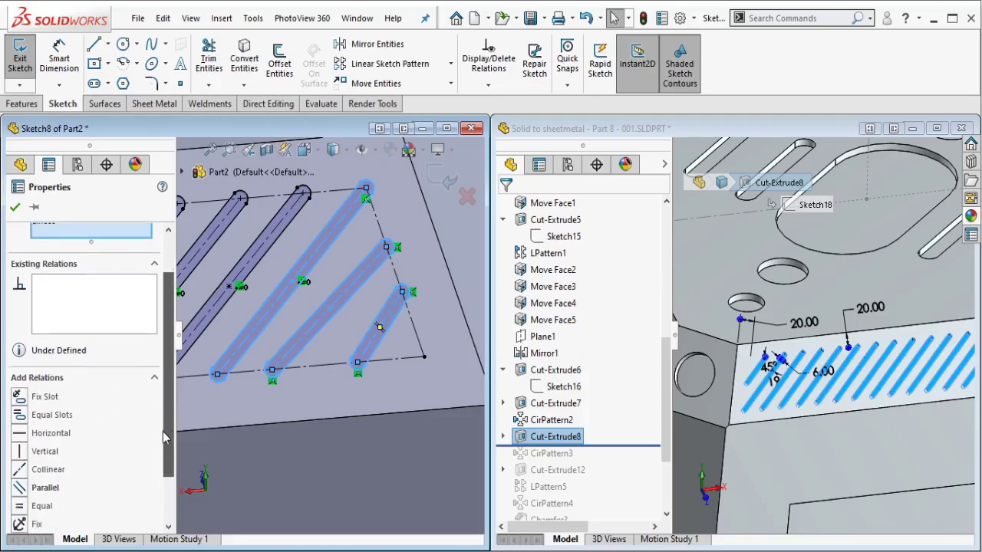
click(19, 483)
scroll(395, 303, down, 2)
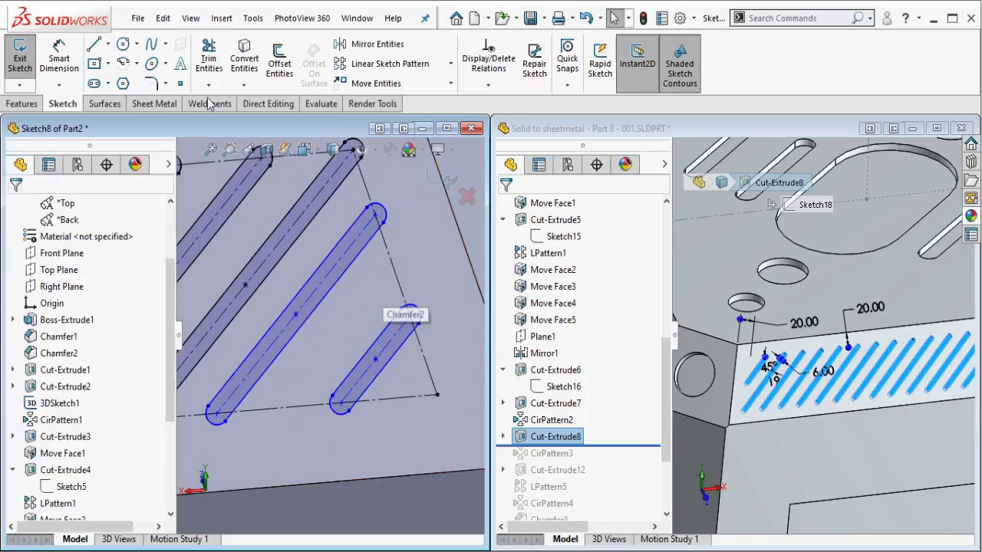
Draw a construction centerline through the midpoints of the upper, middle and lower slots.
click(109, 45)
click(144, 80)
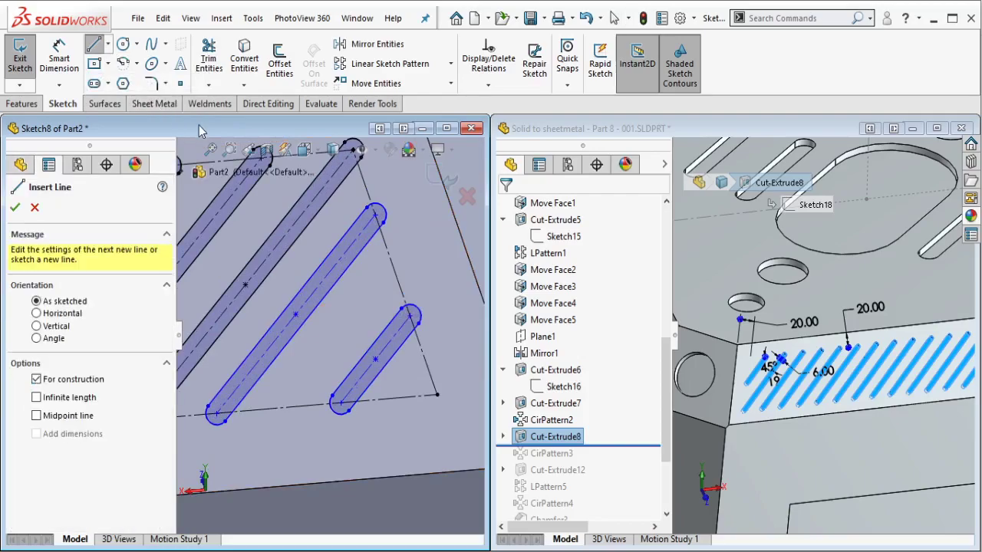
click(245, 285)
click(316, 288)
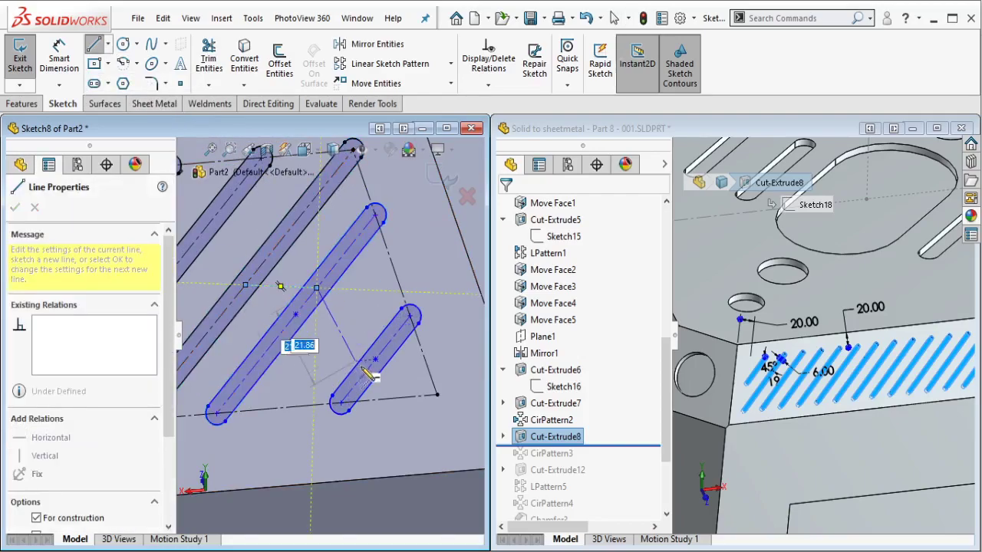
click(375, 359)
key(Escape)
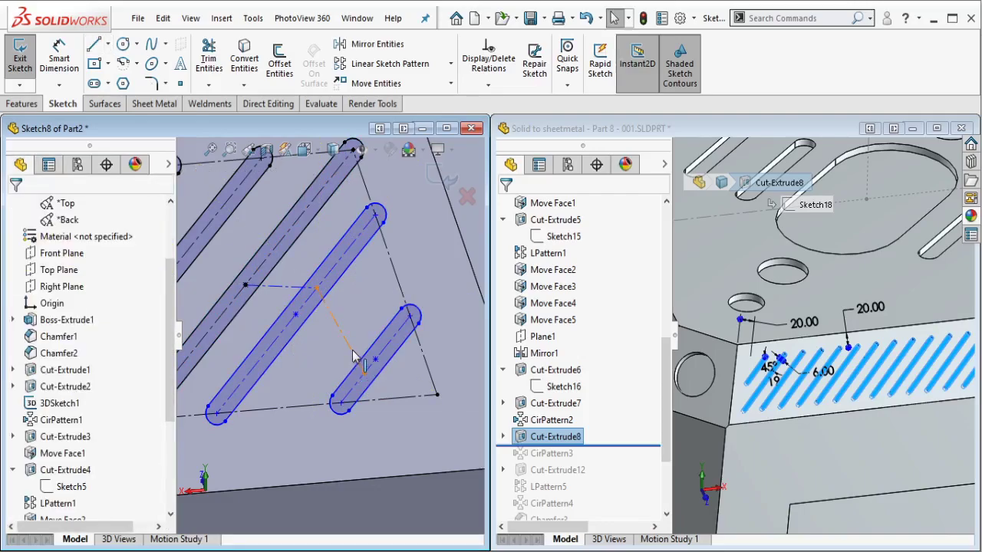
Draw another construction line ending at the upper slot.
click(109, 45)
click(141, 80)
ctrl+middle_drag(297, 201, 359, 218)
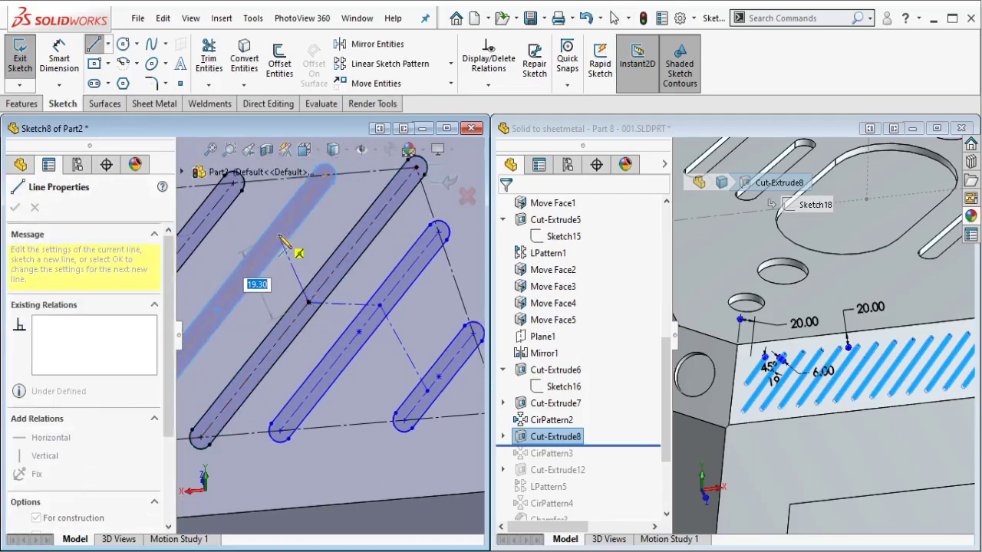
double_click(278, 234)
key(Escape)
Try a Parallel relation between the upper slot and construction line, then undo the conflict.
click(290, 263)
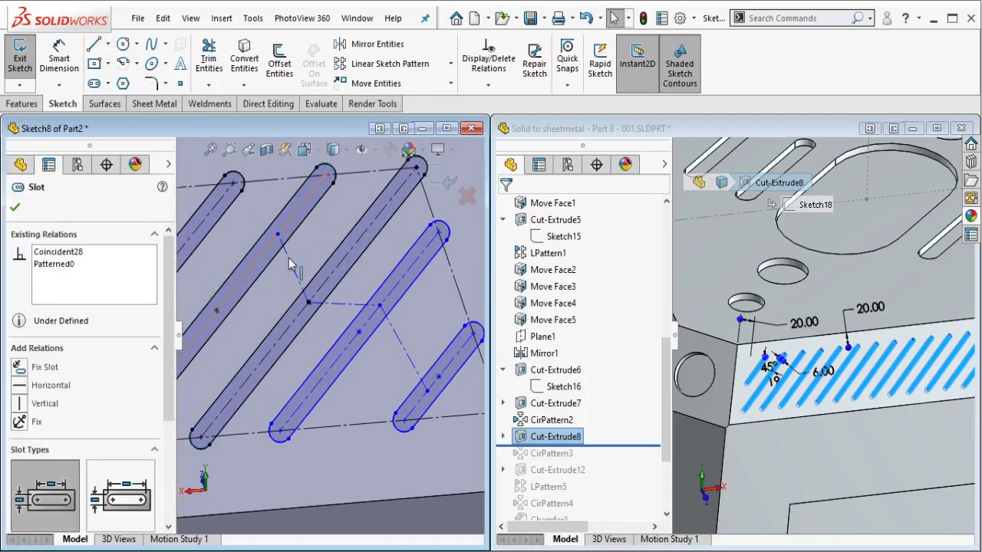
click(334, 303)
ctrl+click(403, 344)
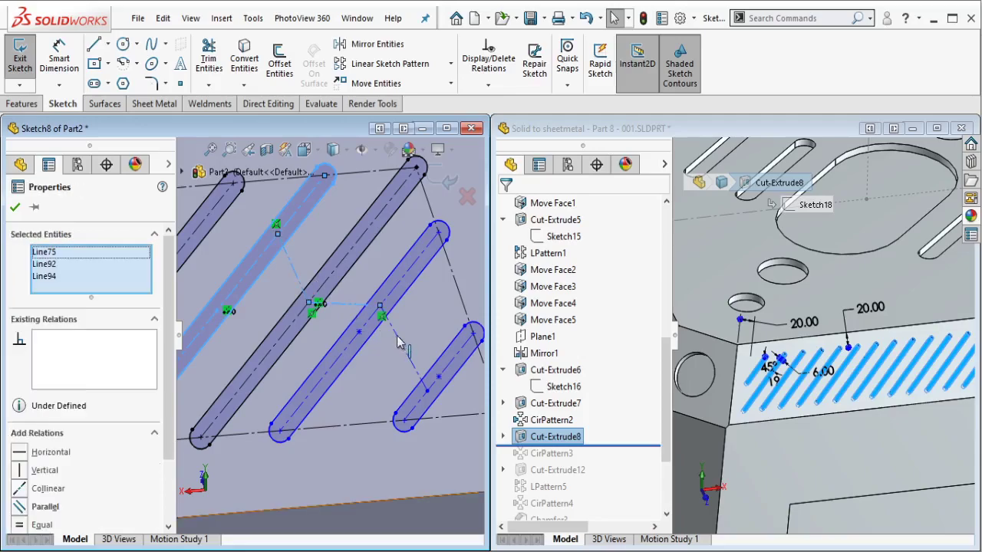
ctrl+click(401, 344)
ctrl+click(401, 343)
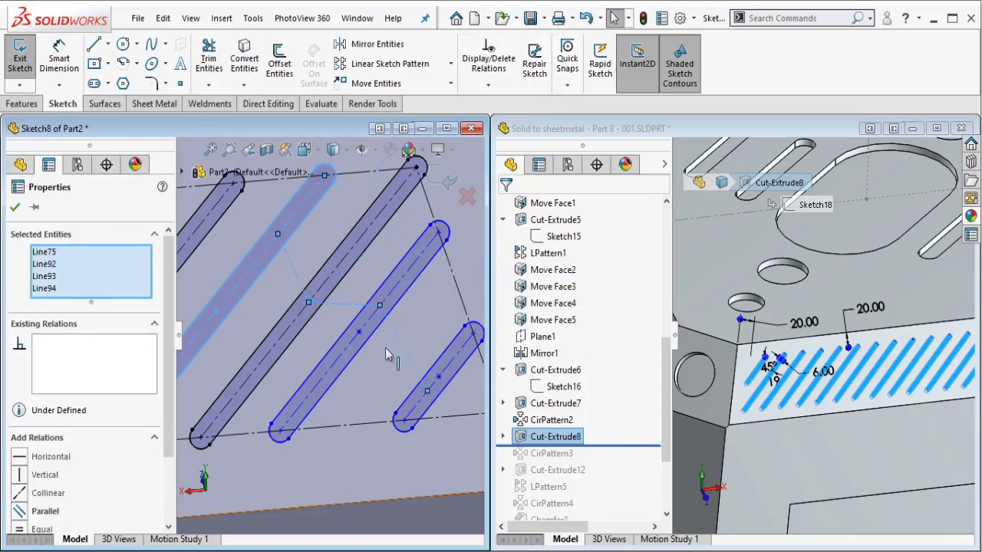
click(20, 509)
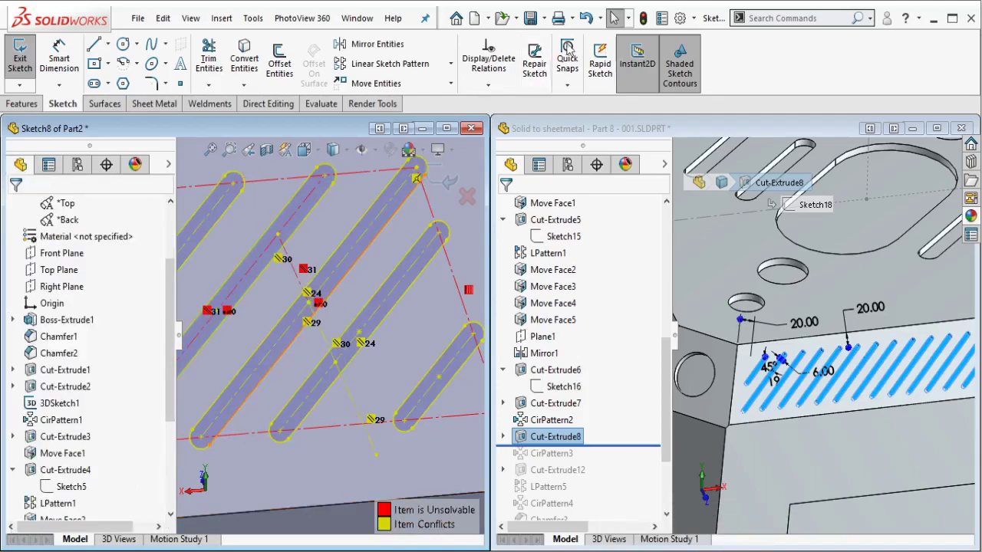
click(585, 18)
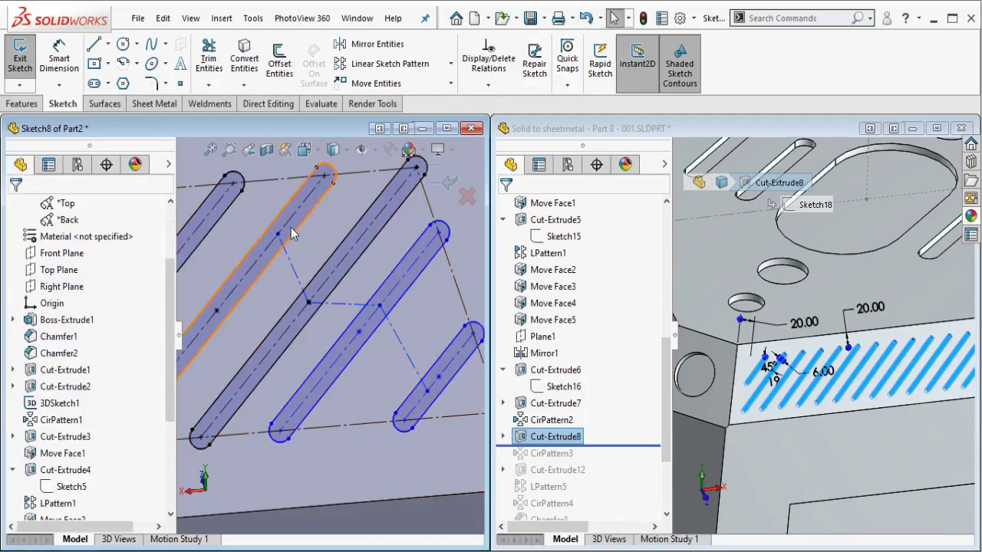
Try making the upper slot parallel to another line, undo the over-definition, and clear the selection.
click(292, 236)
ctrl+click(338, 254)
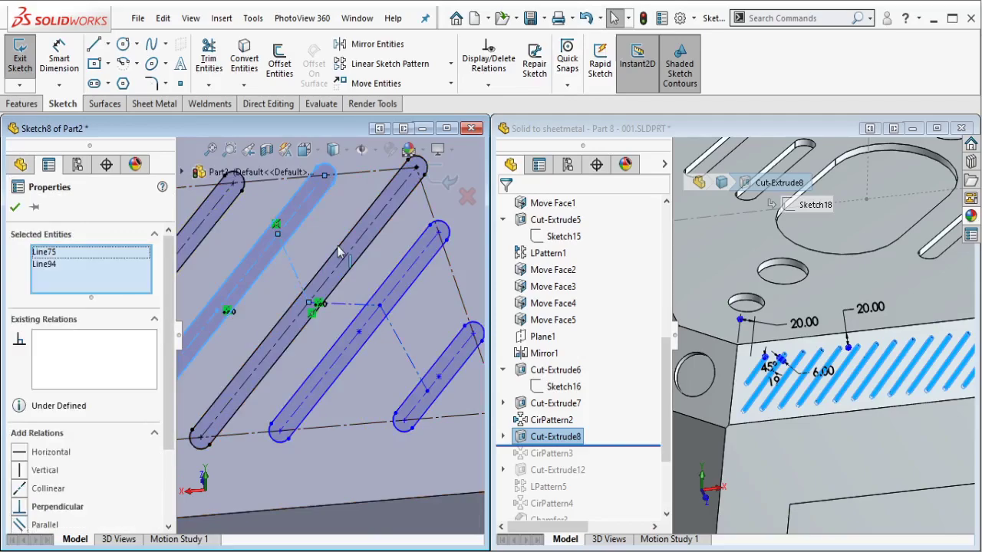
click(413, 185)
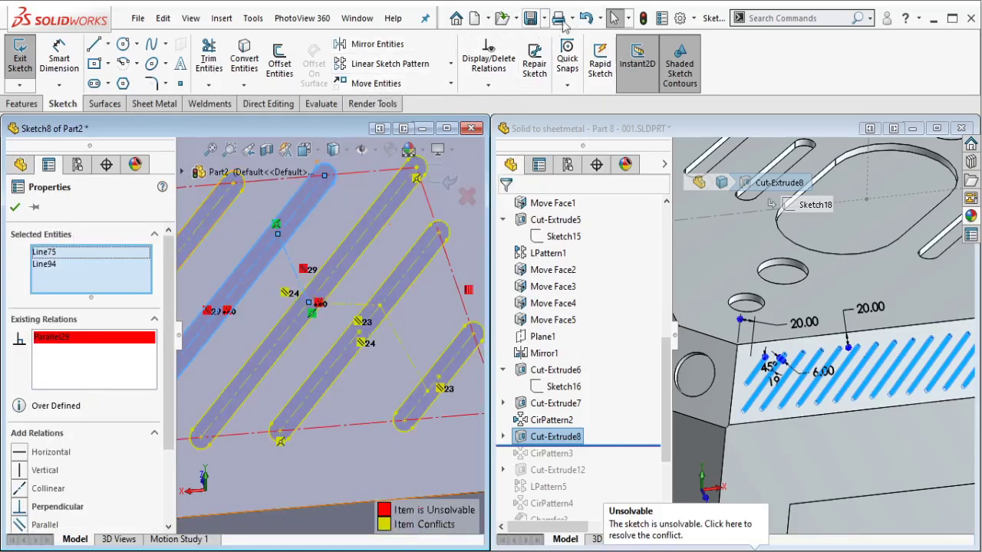
click(585, 18)
scroll(311, 291, down, 3)
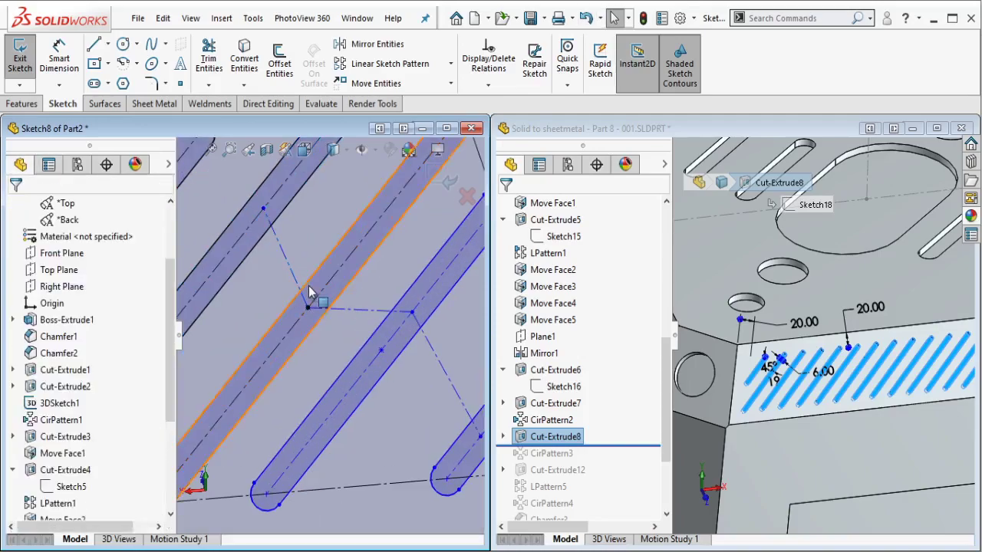
click(311, 293)
click(296, 277)
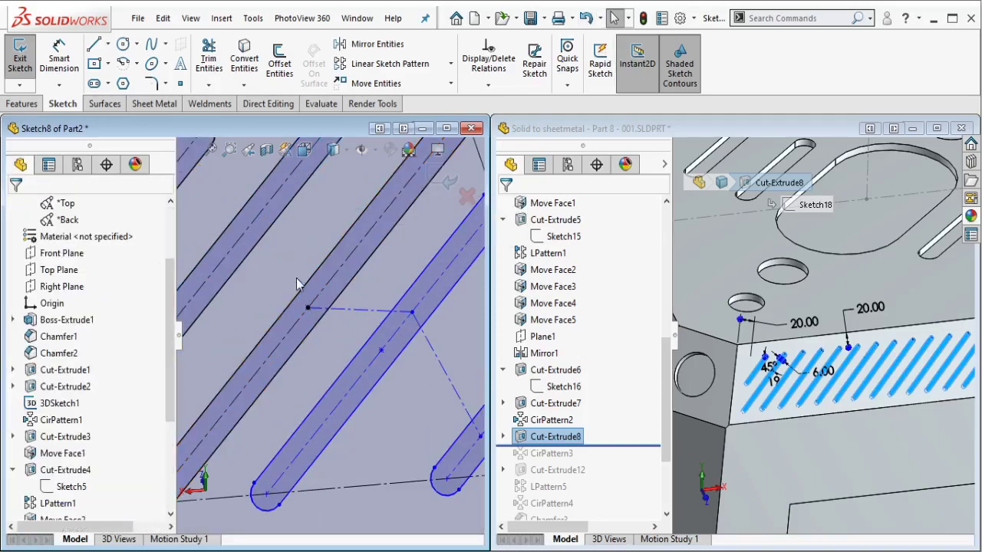
Draw a construction centerline between neighbouring upper slots.
click(108, 44)
click(131, 82)
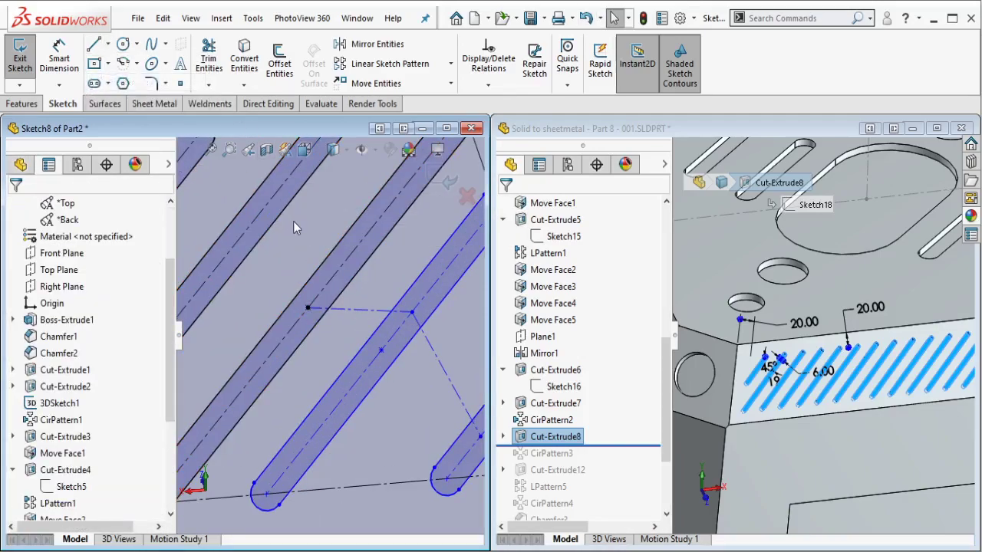
drag(279, 188, 332, 275)
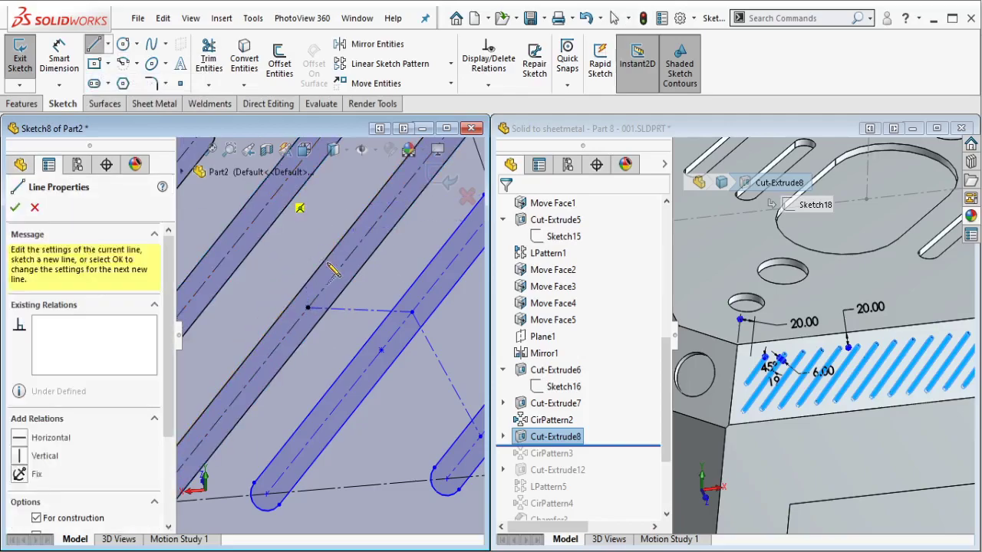
key(Escape)
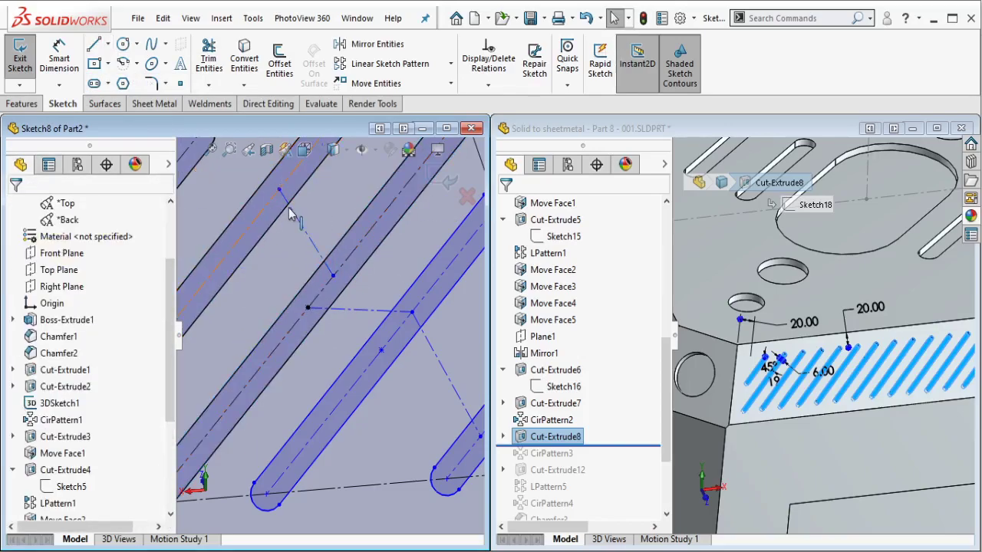
Make the new construction line perpendicular to the upper slot.
click(289, 214)
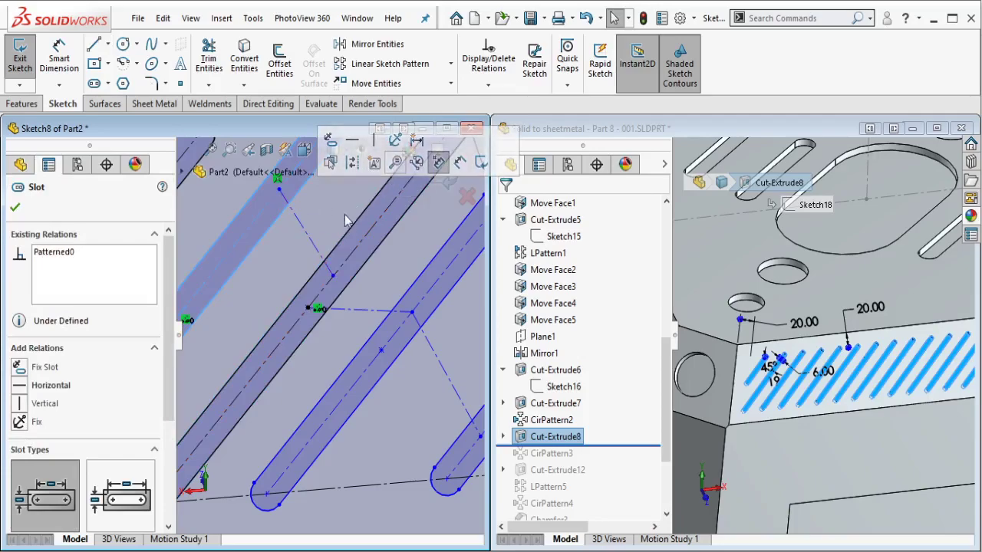
click(303, 227)
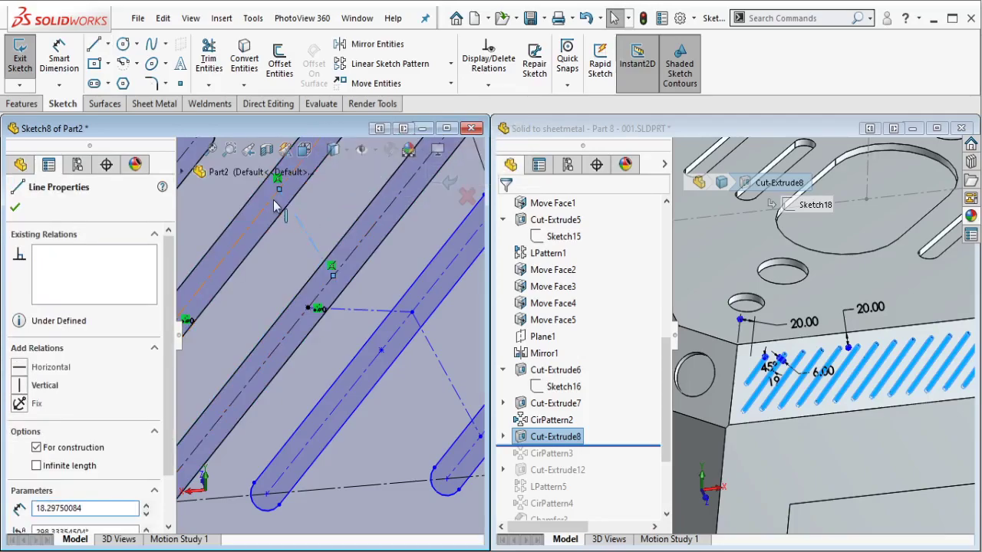
click(276, 207)
ctrl+click(285, 216)
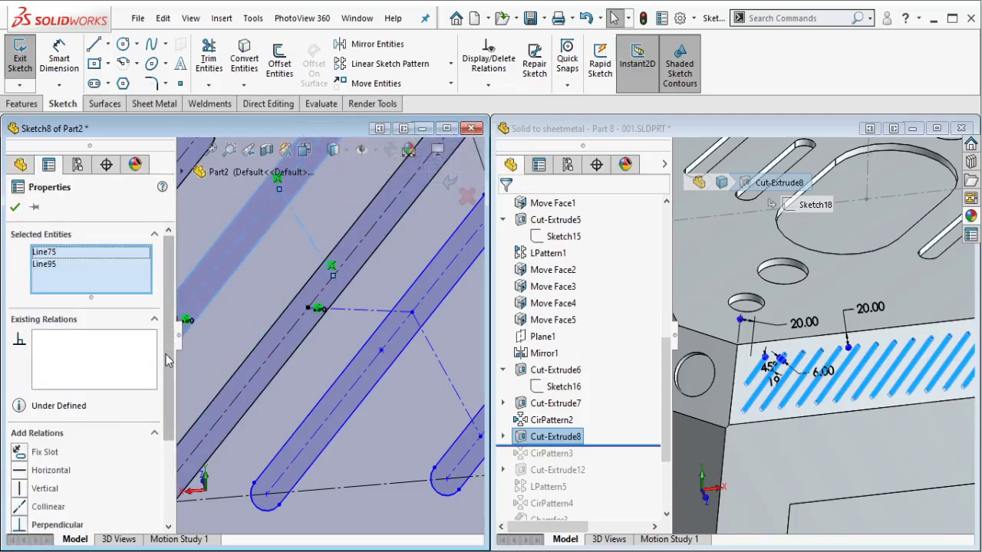
scroll(165, 372, down, 3)
click(19, 441)
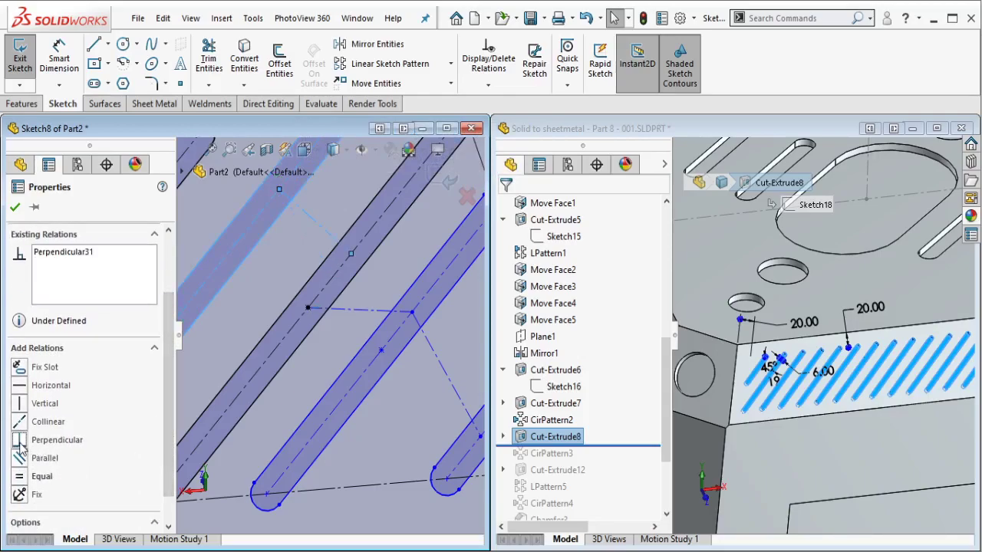
click(330, 345)
Join the construction line's end point to the slot's centre point.
click(308, 308)
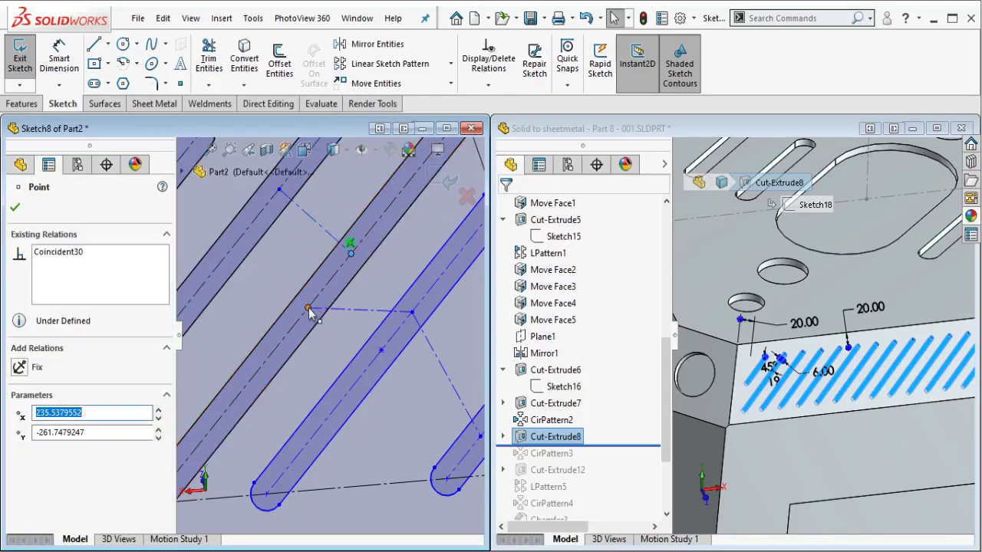
ctrl+click(354, 311)
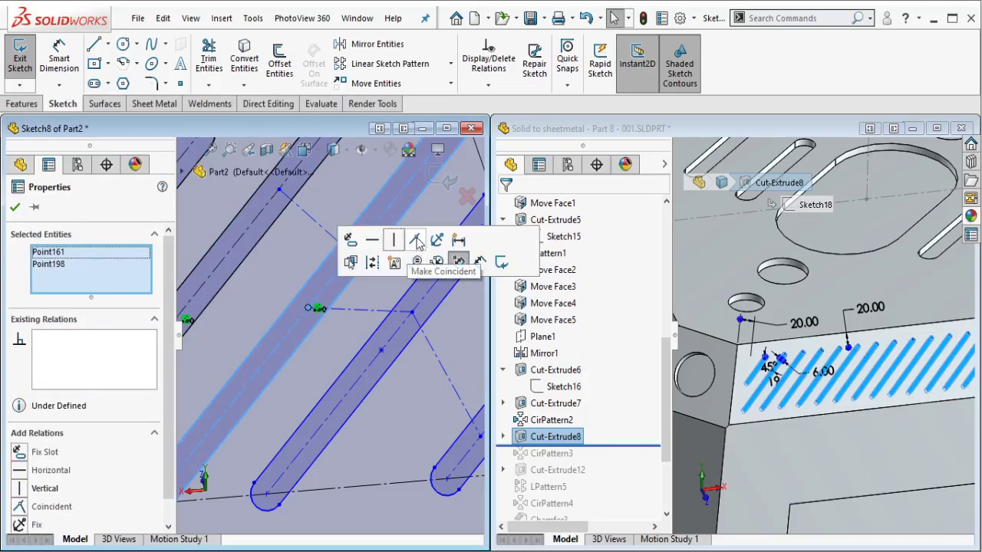
scroll(349, 326, up, 2)
scroll(352, 327, up, 2)
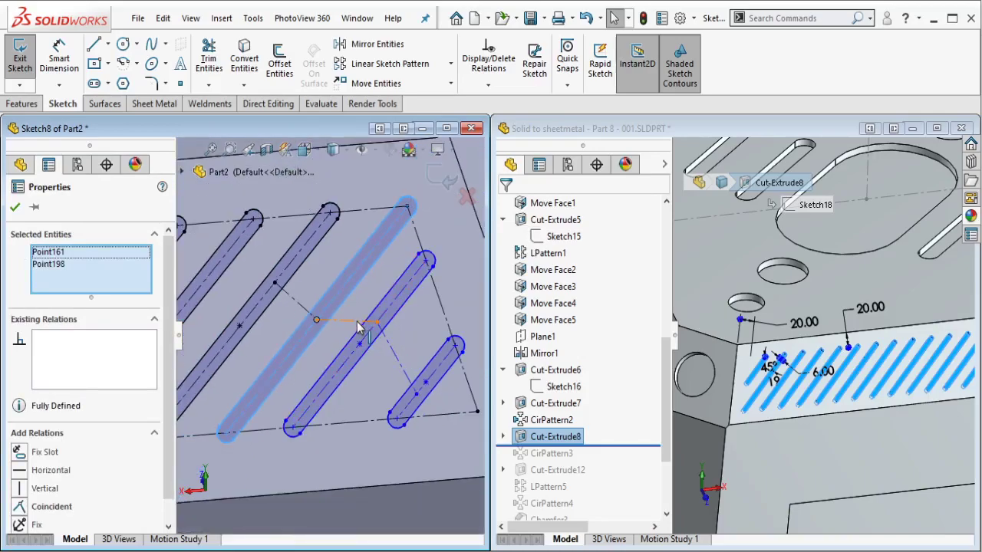
Add Parallel and Perpendicular relations between construction lines to define the corner slots.
click(357, 322)
ctrl+click(296, 301)
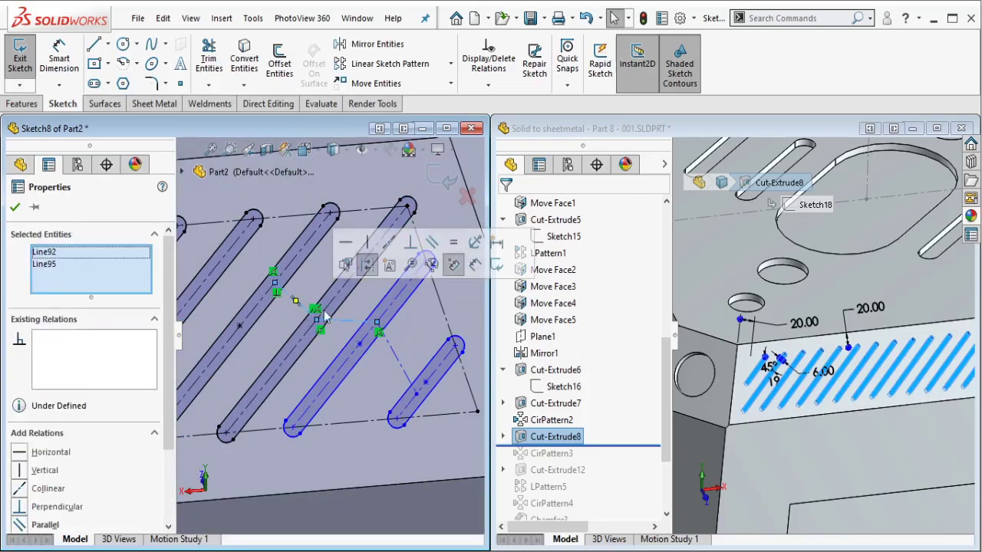
click(434, 261)
key(Escape)
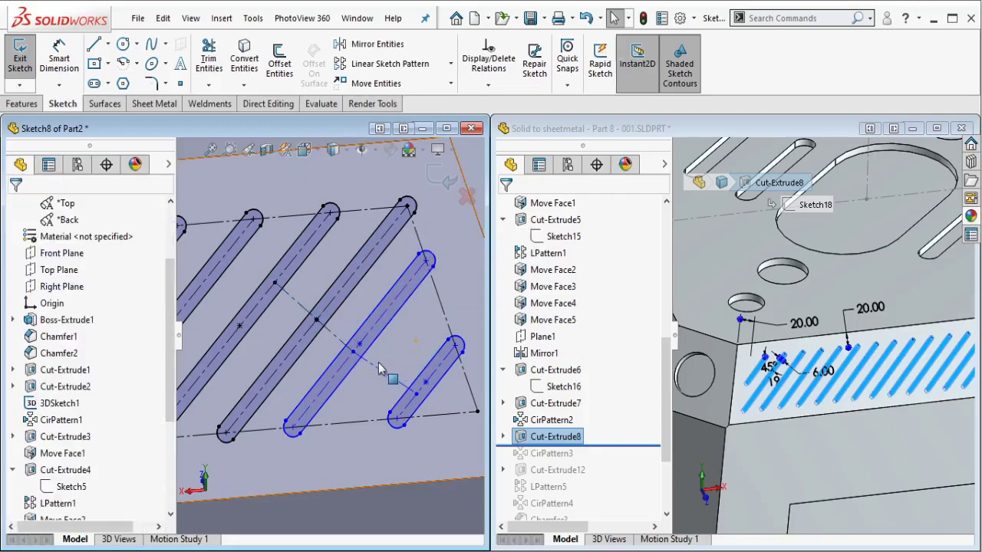
click(376, 370)
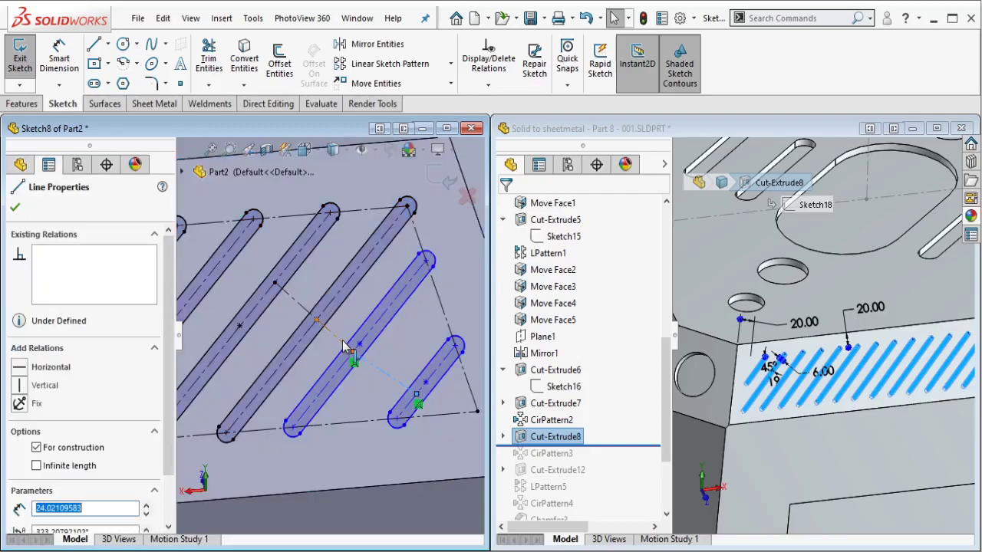
ctrl+click(401, 321)
click(445, 274)
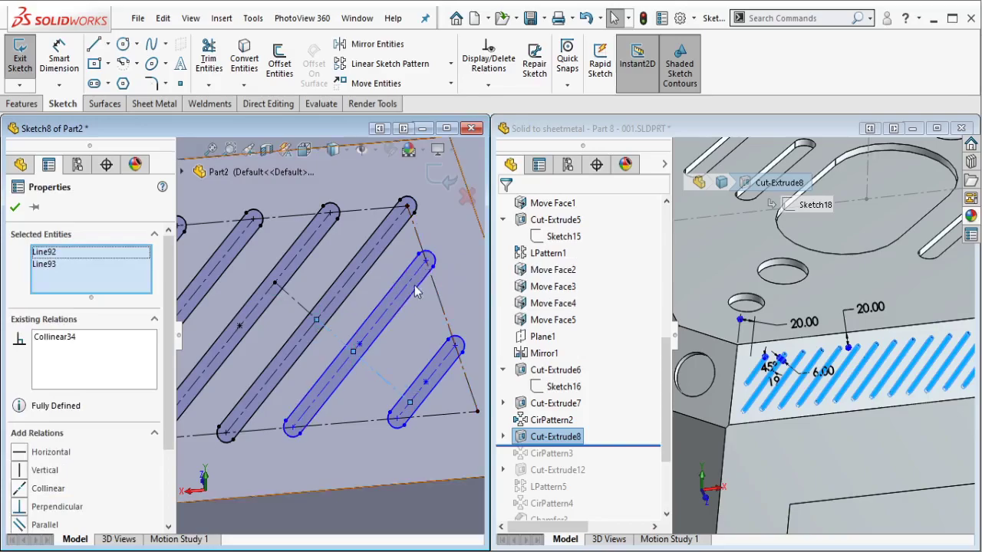
key(Escape)
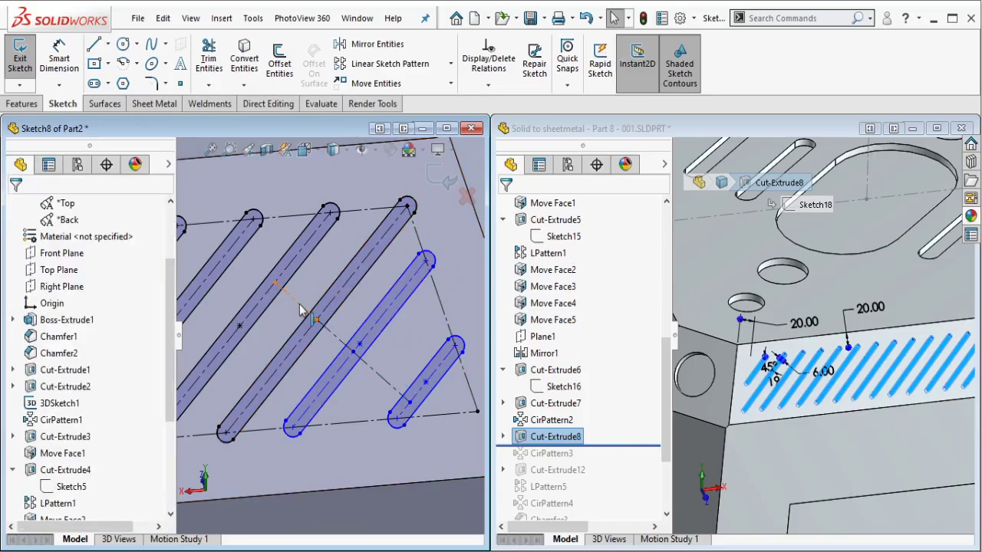
Make the three spacing construction lines equal length.
click(341, 338)
ctrl+click(410, 369)
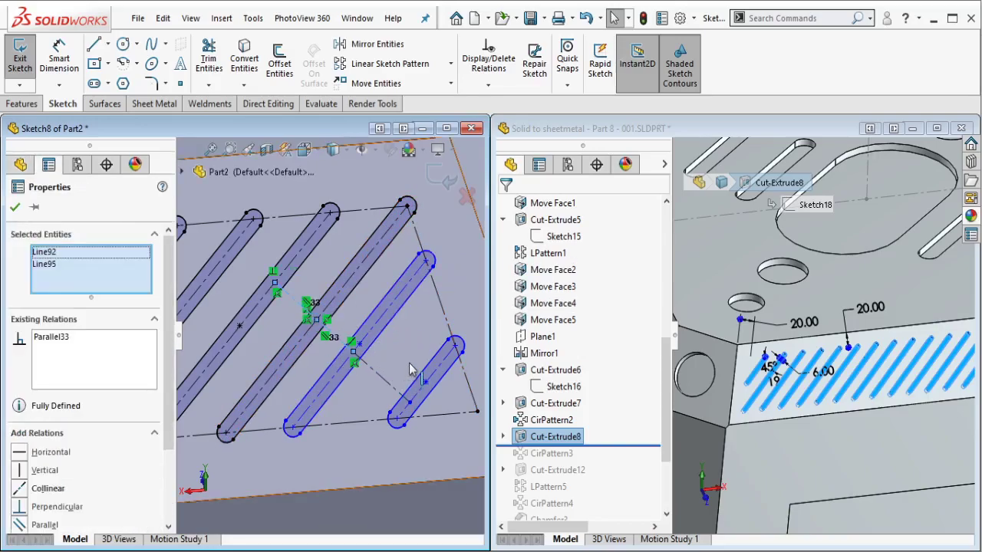
ctrl+click(413, 368)
ctrl+click(415, 367)
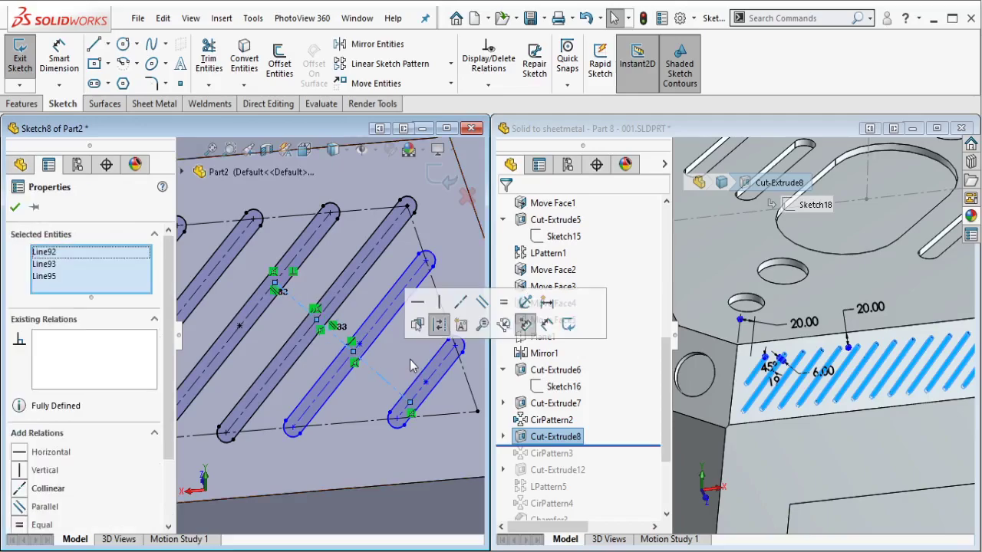
click(502, 306)
key(Escape)
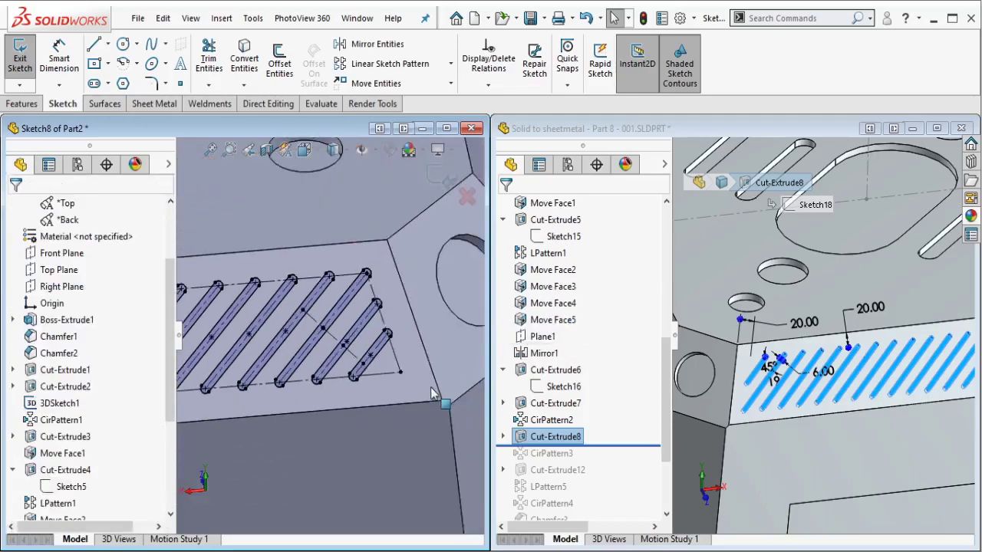
scroll(318, 370, up, 3)
Exit the slot sketch and cut the angled slot vents into Part2's chamfer face.
scroll(316, 369, up, 3)
middle_drag(357, 361, 197, 340)
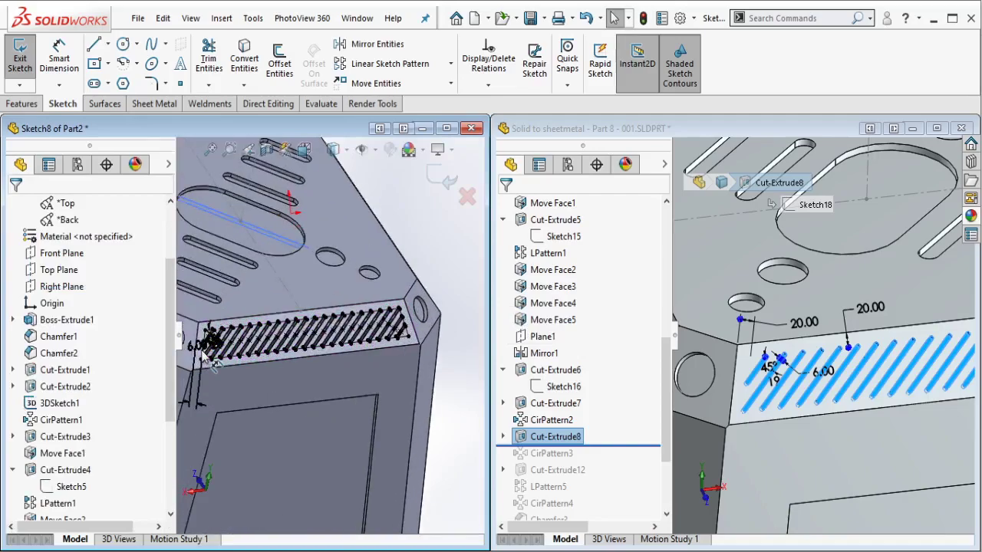
click(23, 49)
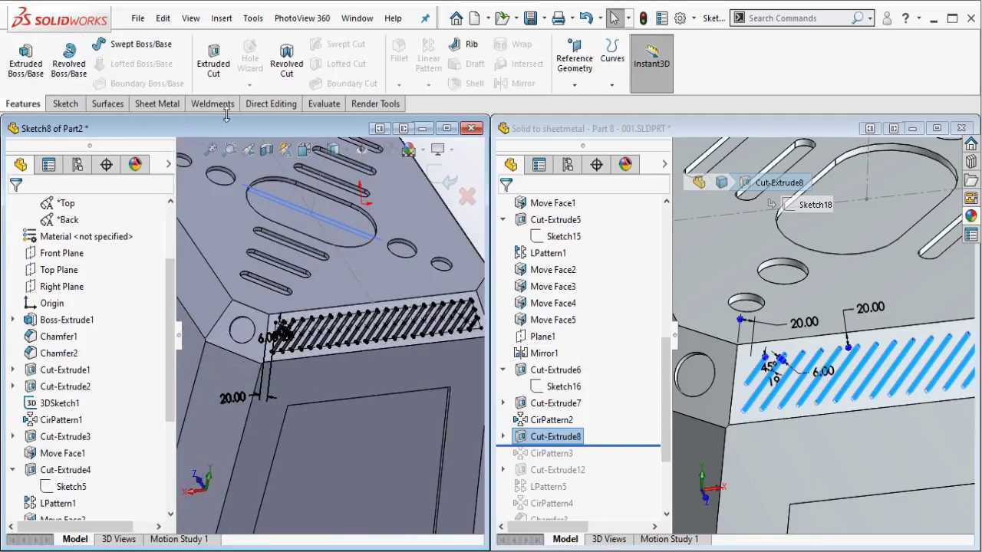
click(213, 58)
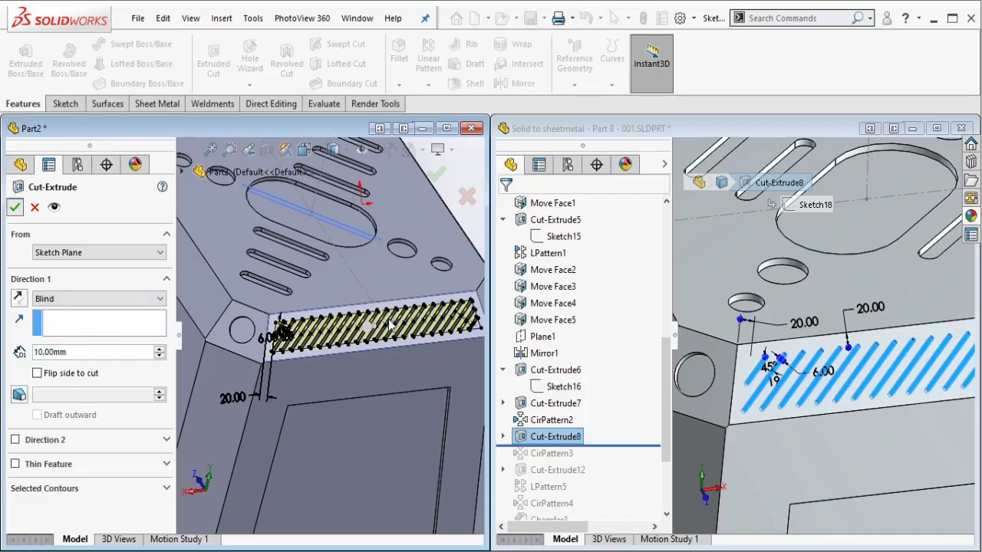
key(Return)
scroll(330, 307, up, 5)
middle_drag(329, 307, 360, 291)
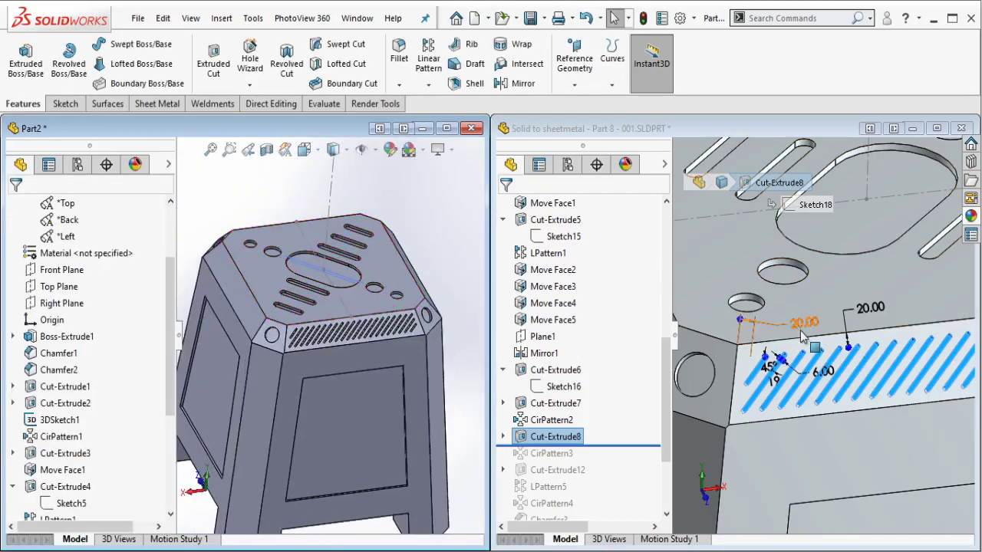
scroll(813, 341, up, 3)
scroll(828, 345, up, 2)
Roll the reference part forward past CirPattern3, then return to Part2.
click(852, 348)
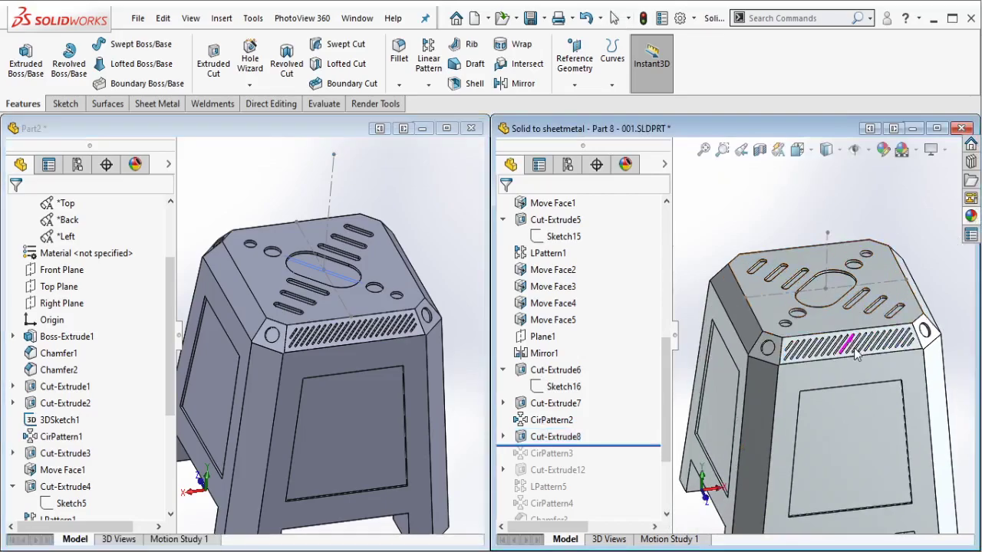
middle_drag(855, 351, 840, 310)
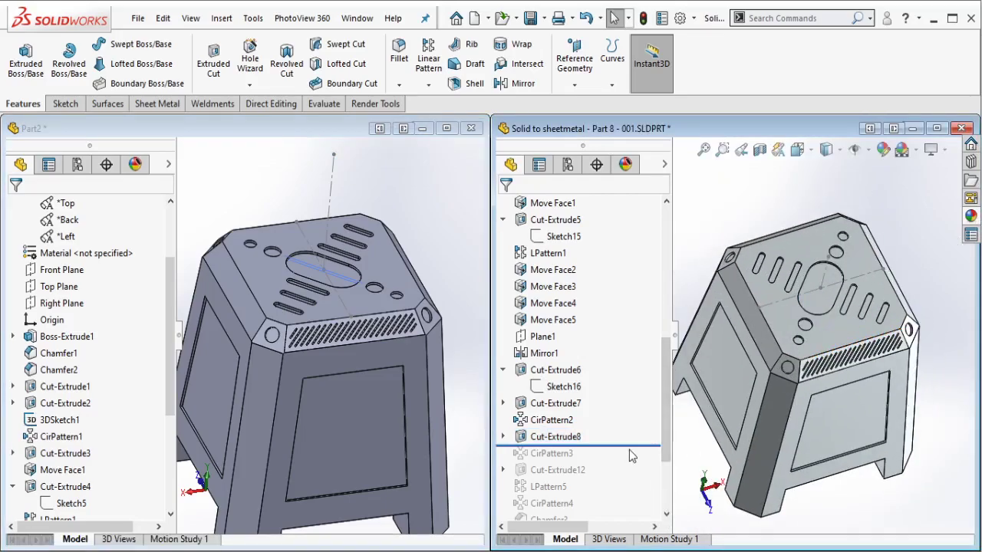
drag(629, 452, 613, 459)
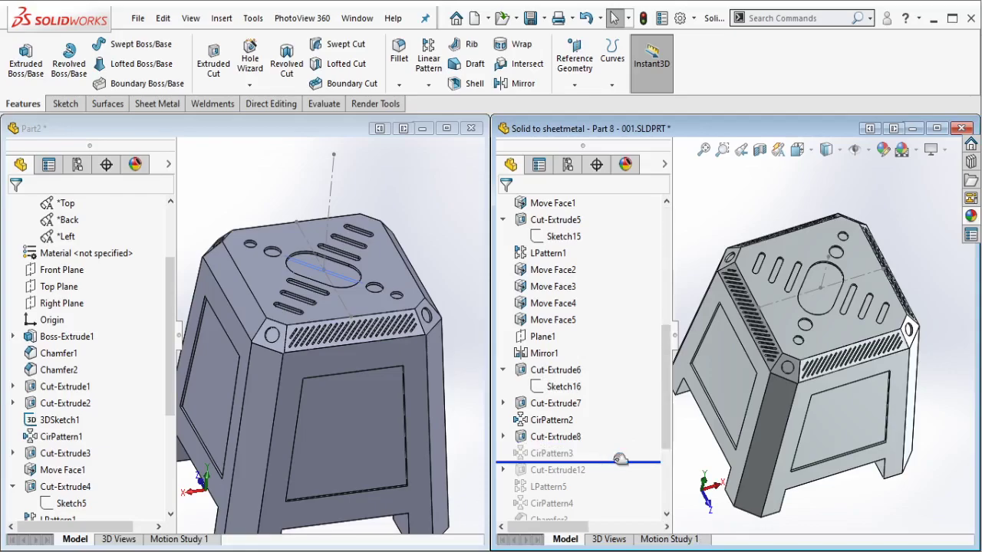
click(583, 454)
click(697, 252)
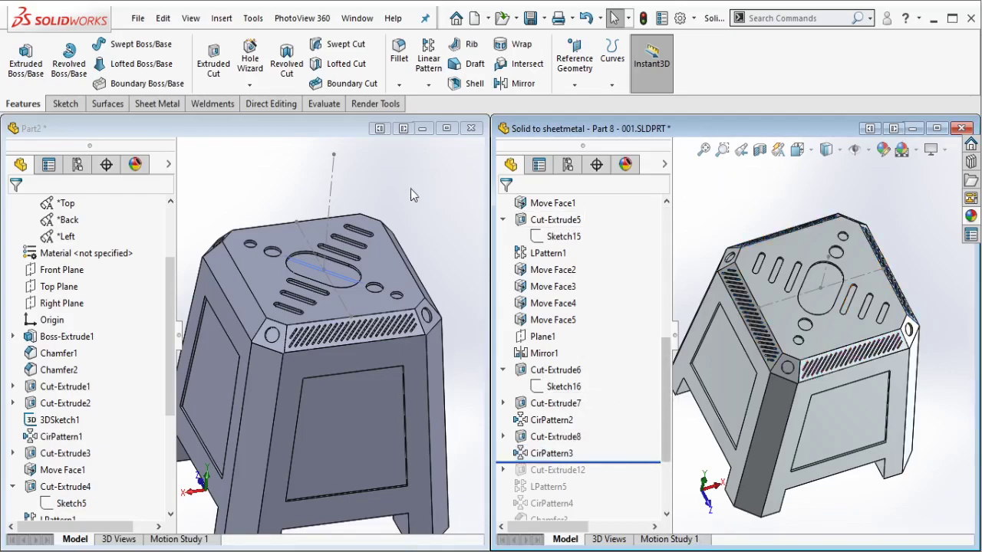
click(410, 189)
scroll(302, 338, down, 2)
Start a circular pattern about the vertical sketch line Line4@3DSketch1.
click(428, 85)
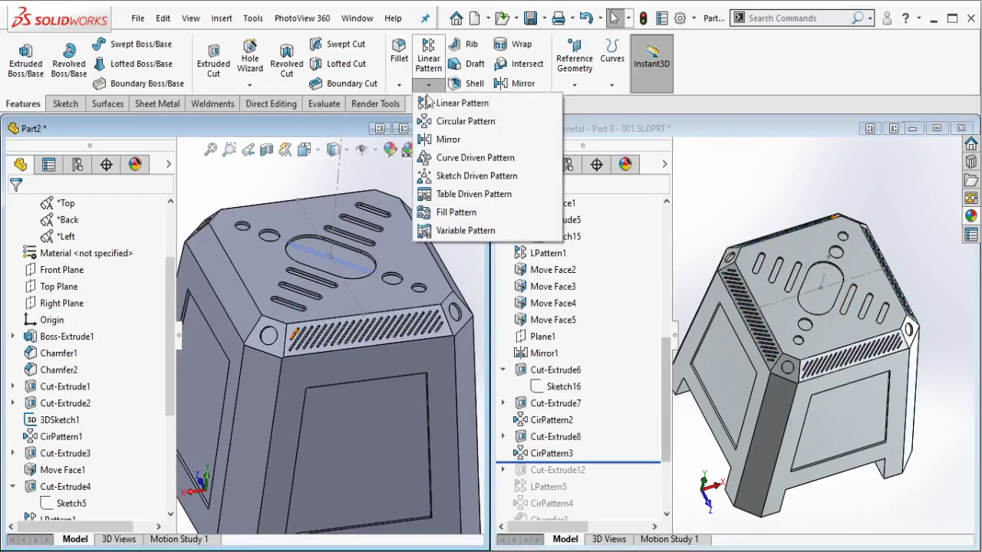
click(453, 158)
click(92, 253)
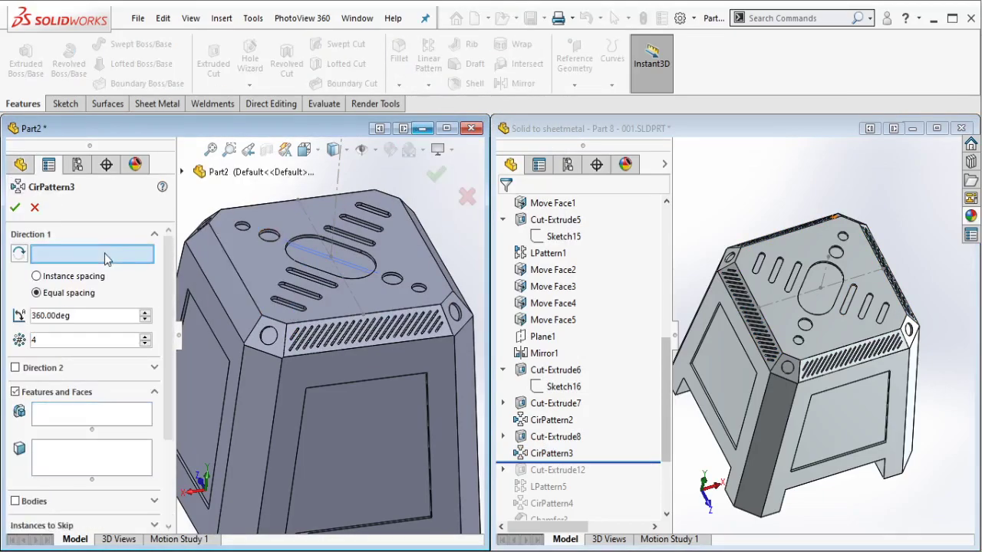
click(330, 256)
Pattern Cut-Extrude7 4 times over 360° with equal spacing, then return to the reference part.
click(102, 426)
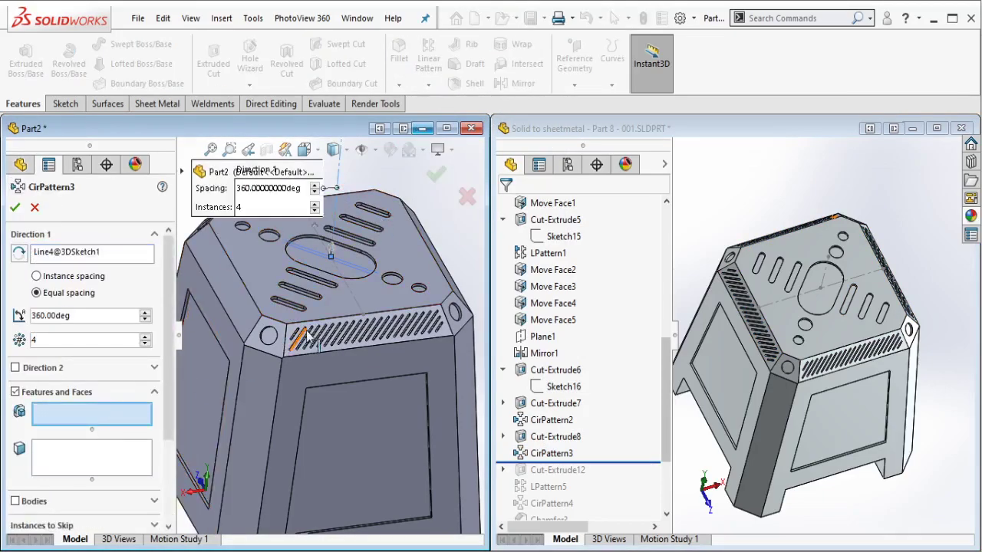
scroll(317, 329, down, 4)
scroll(317, 330, down, 3)
click(332, 374)
scroll(330, 373, up, 7)
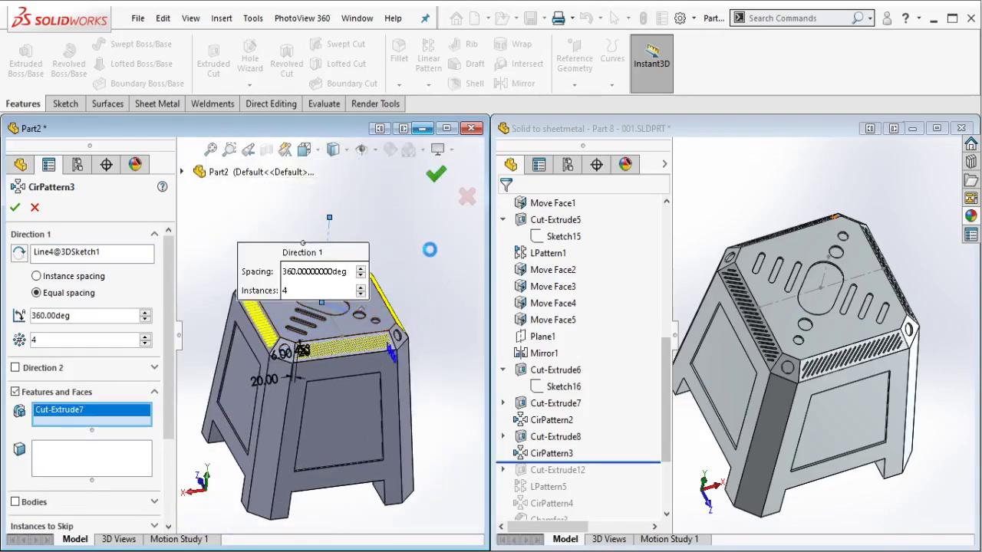
scroll(323, 341, down, 2)
scroll(314, 343, down, 3)
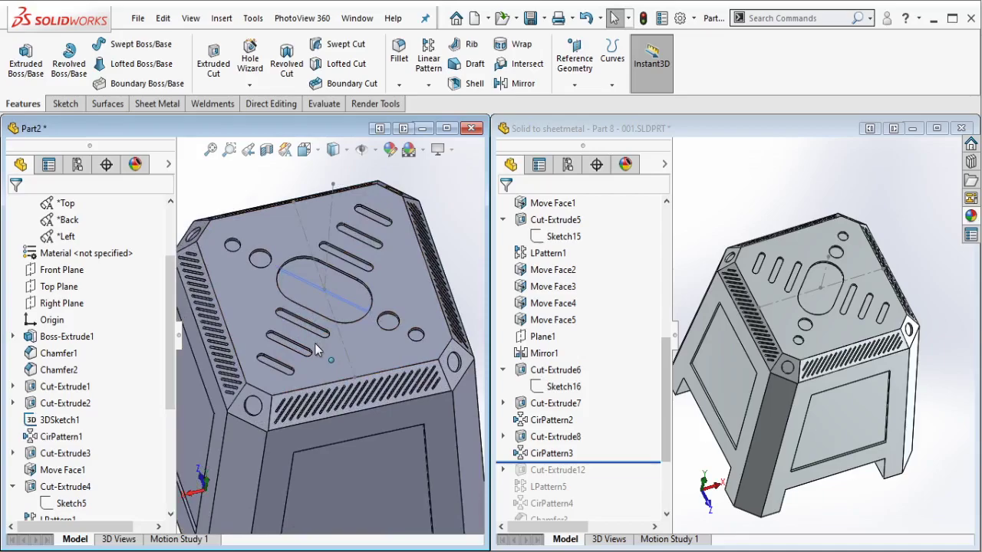
scroll(315, 343, up, 1)
scroll(314, 342, up, 1)
click(654, 336)
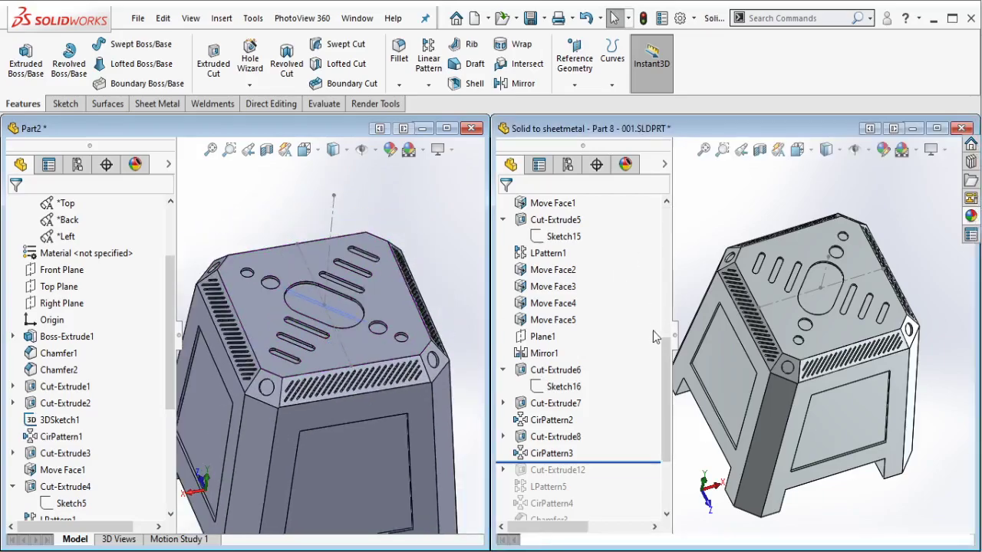
Roll the reference part forward past Cut-Extrude12 to show its corner slot sketch.
scroll(648, 353, down, 2)
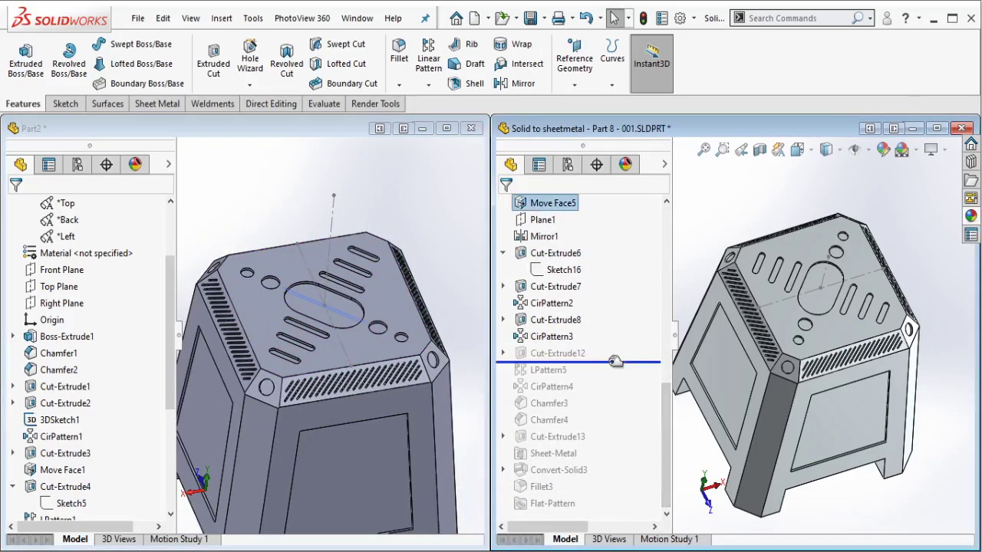
drag(580, 355, 576, 359)
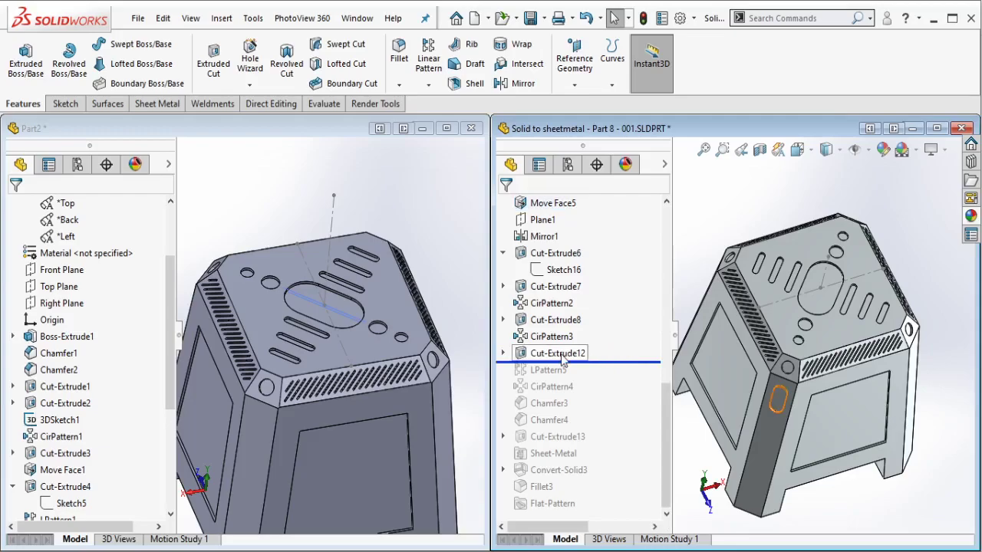
click(562, 358)
scroll(746, 410, down, 3)
scroll(746, 410, down, 3)
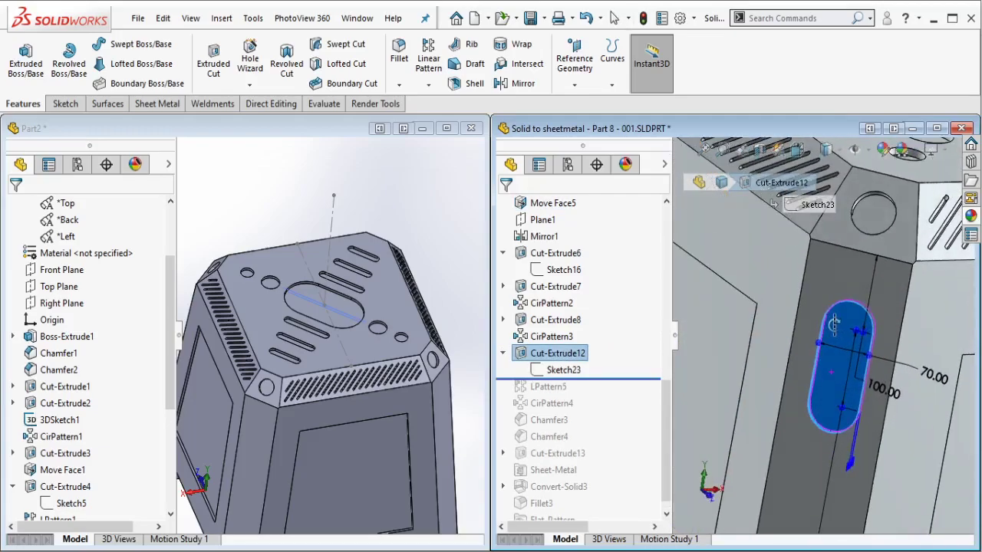
In Part2, select the vertical corner chamfer face.
click(458, 296)
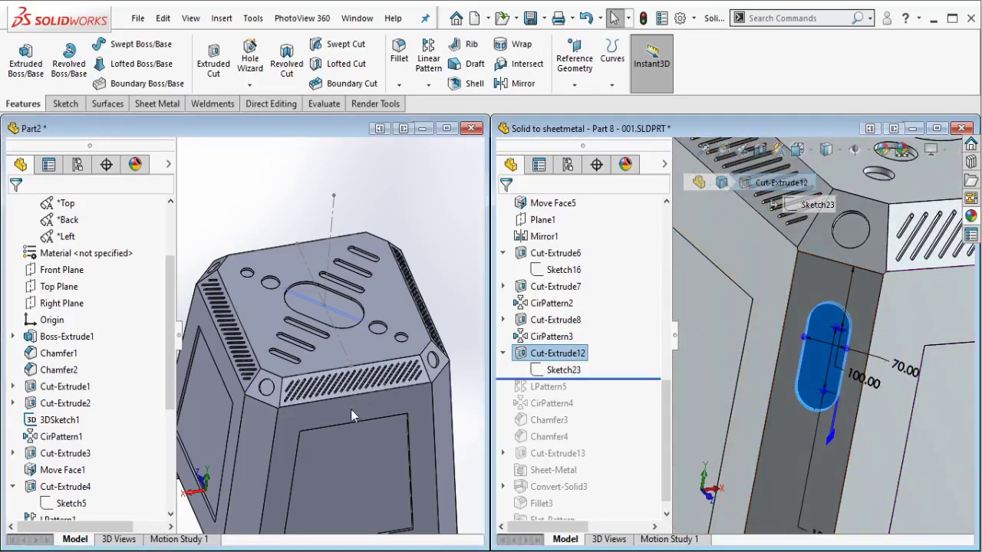
scroll(308, 418, down, 3)
scroll(247, 408, up, 3)
scroll(359, 258, down, 4)
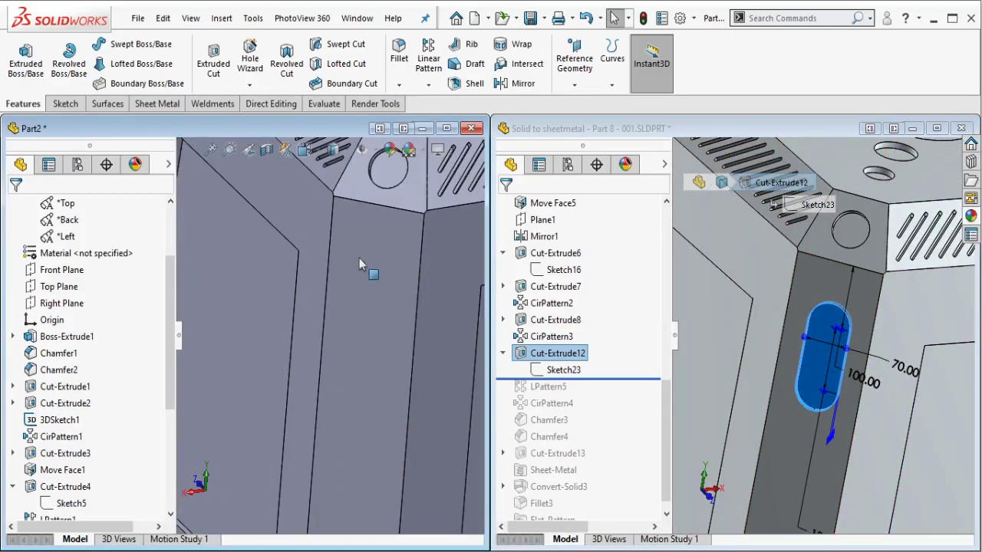
scroll(385, 296, up, 1)
click(366, 311)
On the corner face, sketch a centerline down from the top edge, perpendicular to it.
click(430, 264)
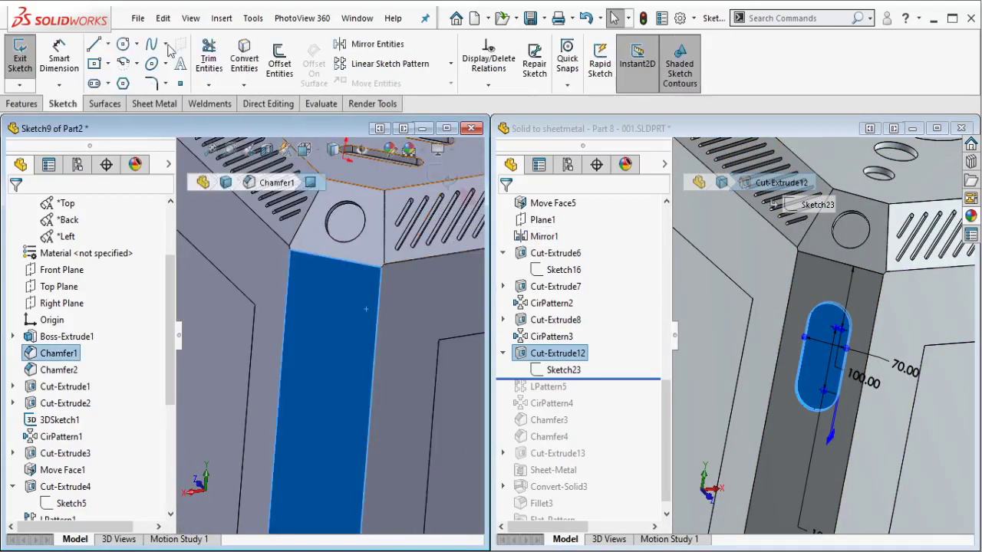
click(108, 44)
click(116, 83)
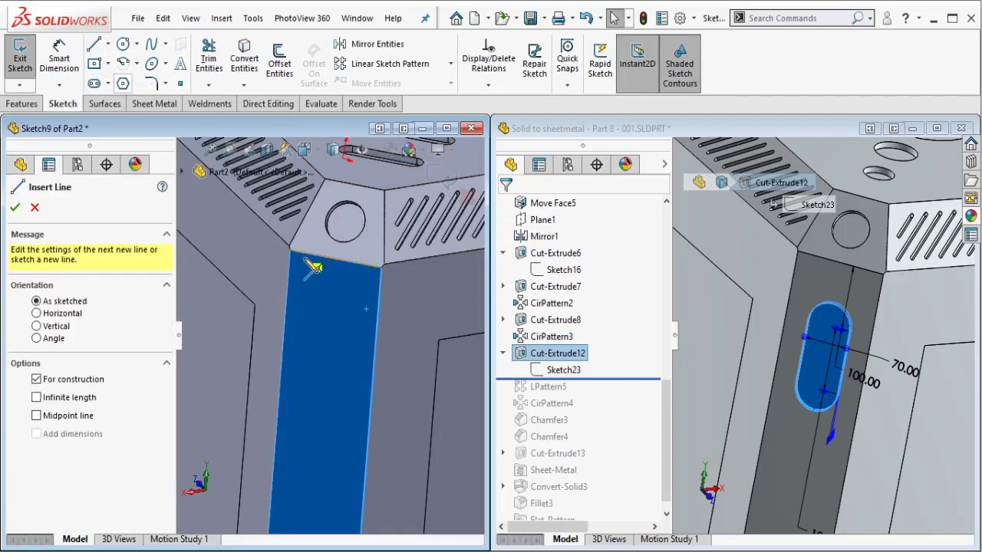
click(335, 258)
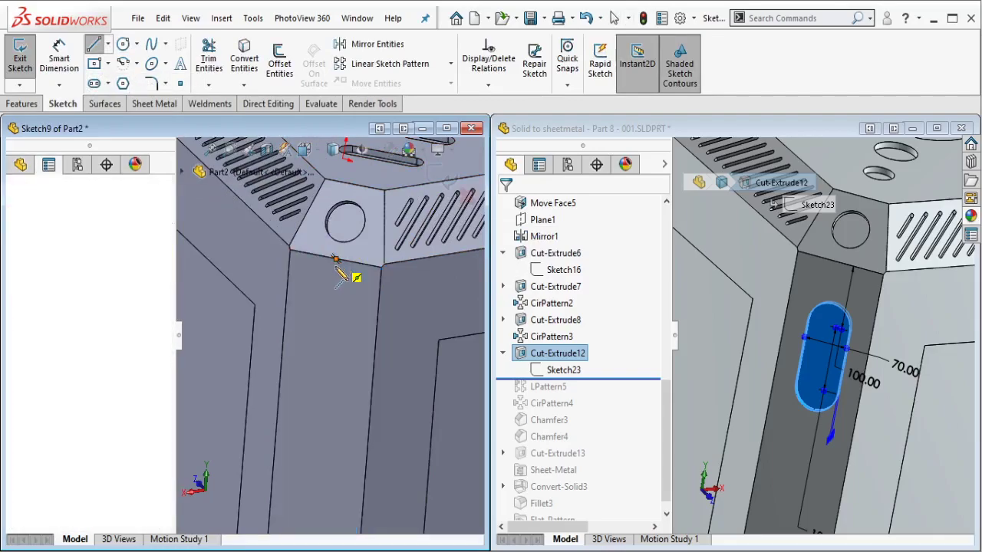
click(337, 334)
key(Escape)
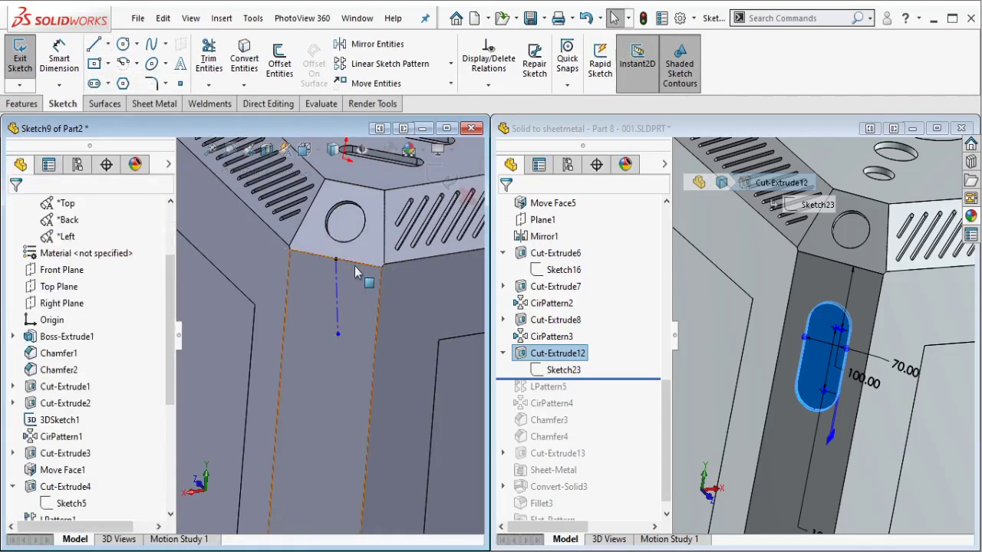
click(342, 281)
ctrl+click(368, 263)
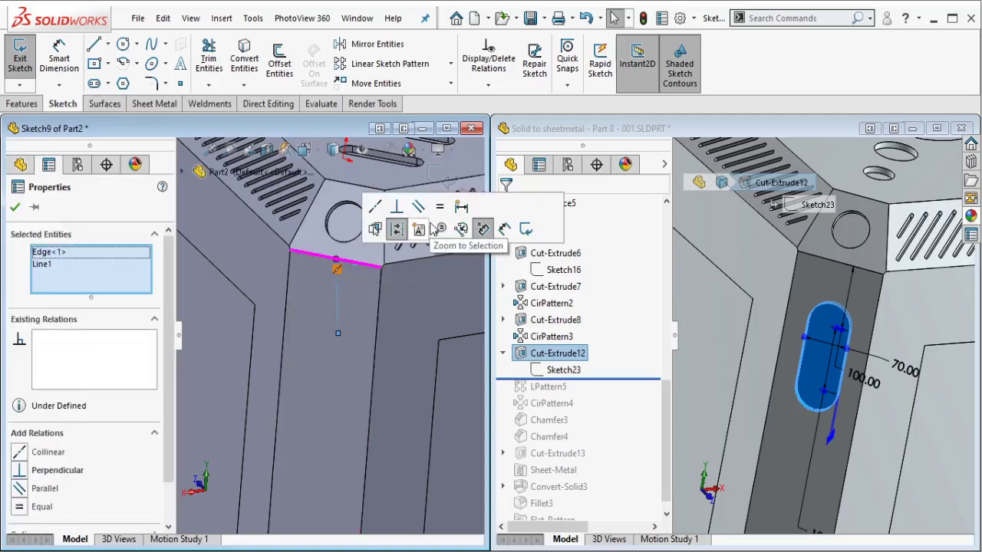
click(401, 214)
key(Escape)
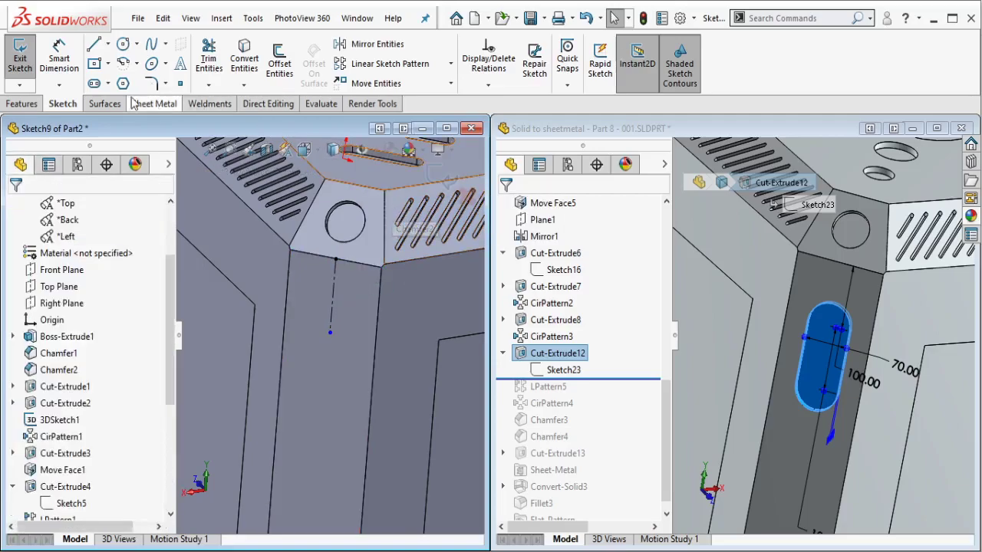
Draw a straight slot down the face, collinear with the centerline.
click(94, 83)
click(330, 333)
click(344, 379)
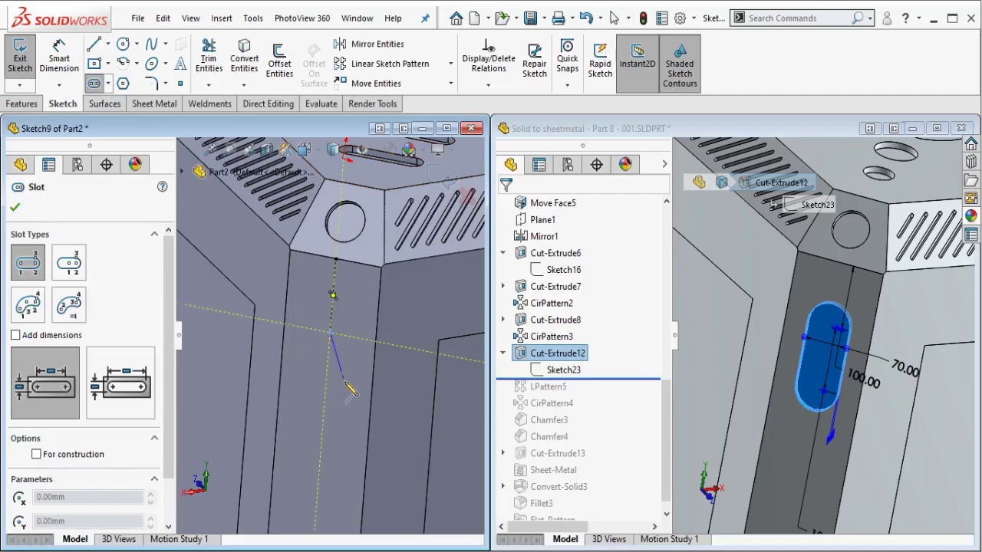
click(351, 376)
key(Escape)
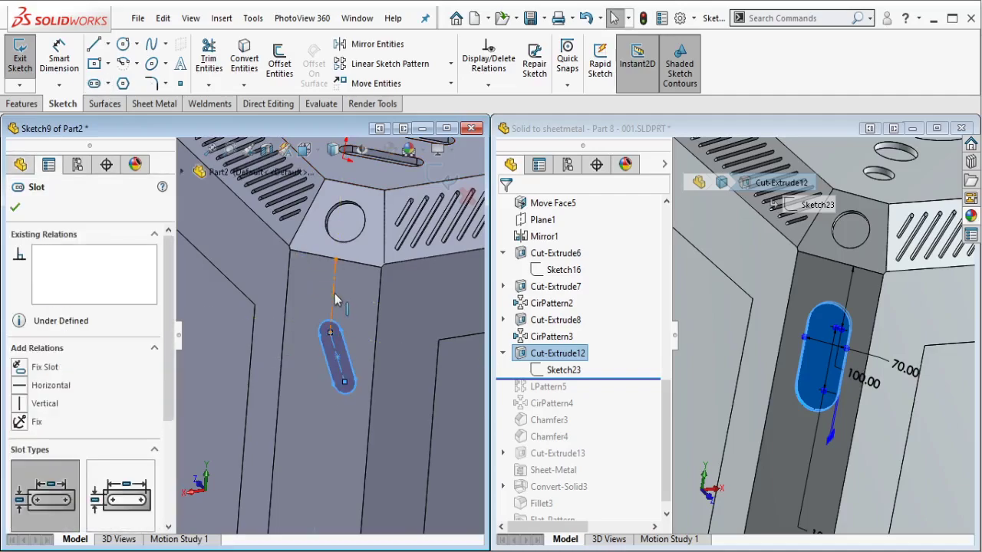
click(335, 280)
ctrl+click(338, 357)
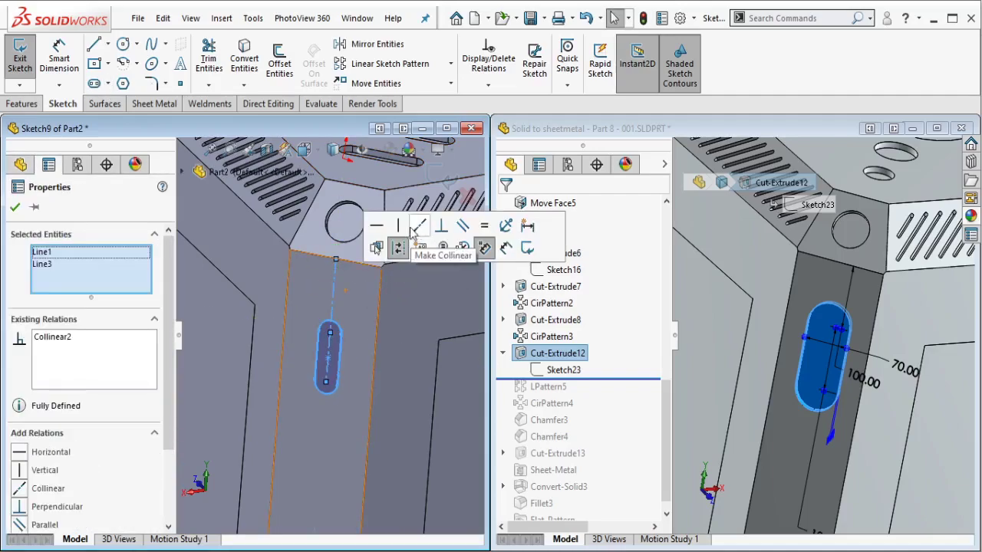
click(404, 221)
Dimension the vertical centerline to 100 mm.
click(69, 63)
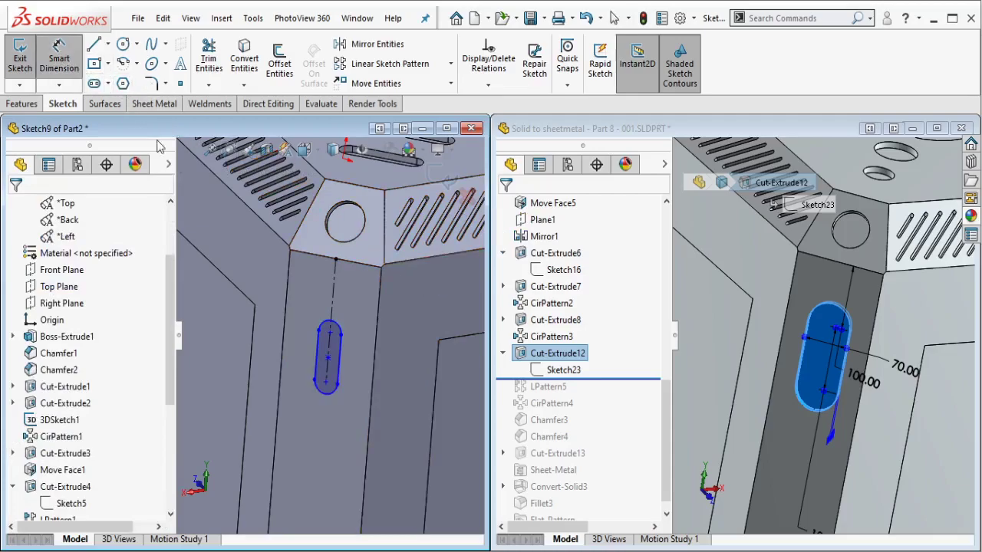
click(330, 315)
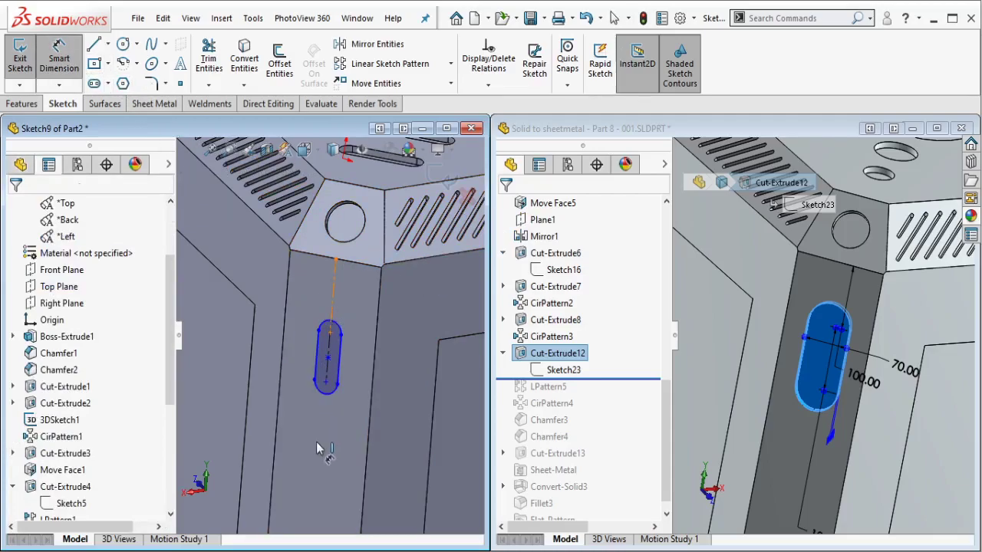
click(287, 508)
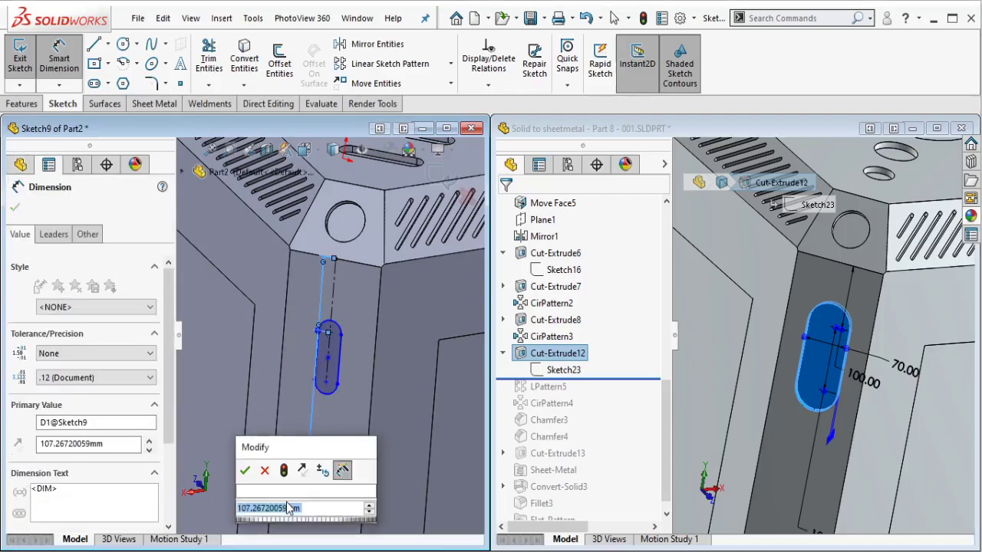
text(100)
click(245, 471)
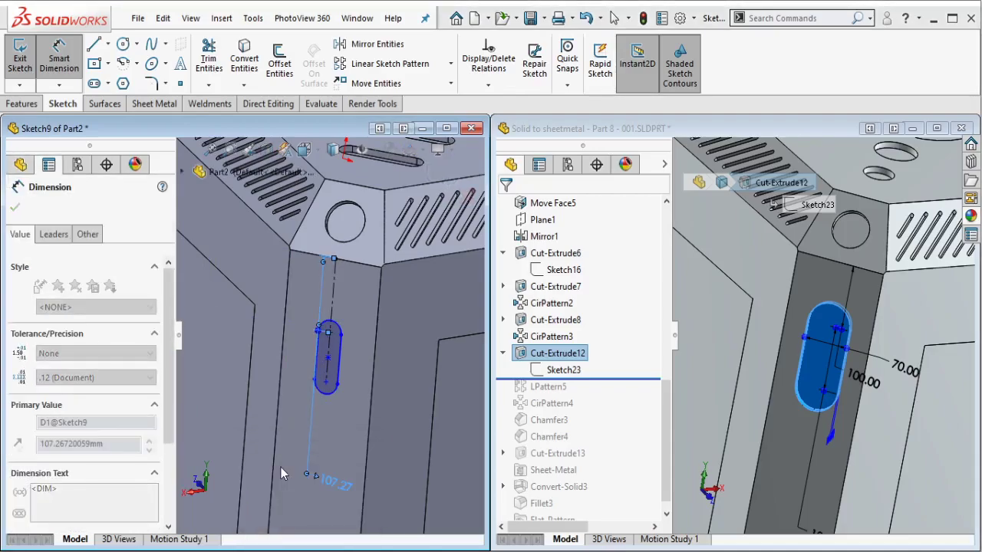
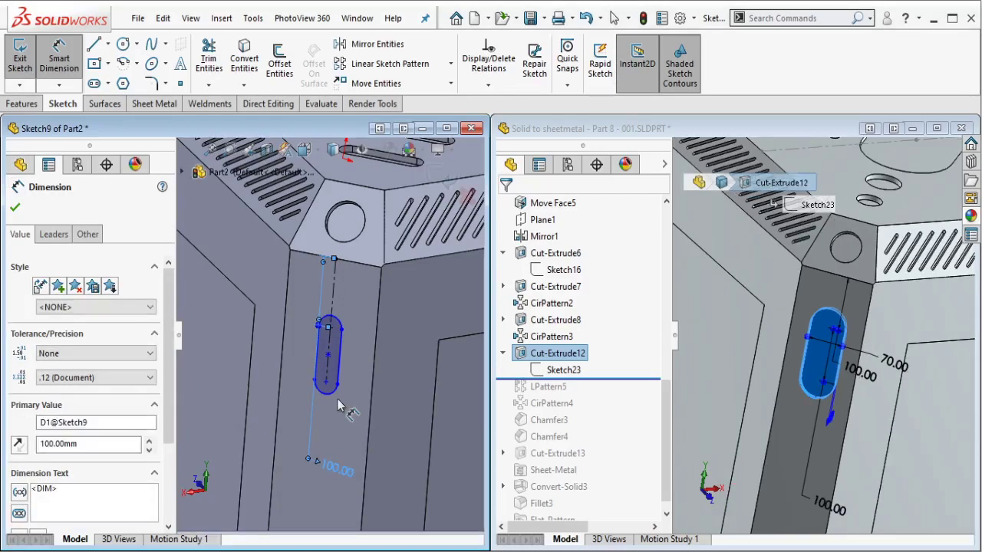
Dimension the slot length to 100 mm.
click(328, 352)
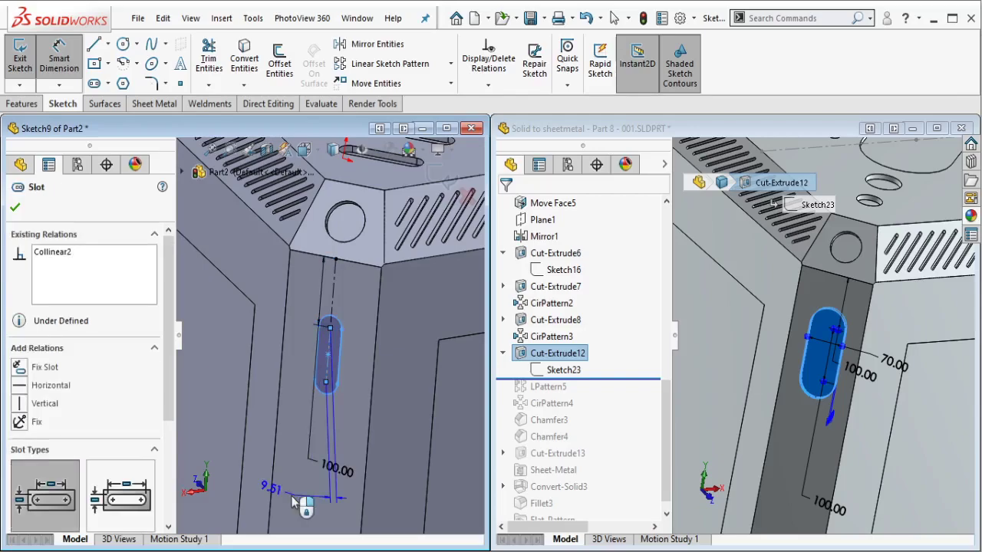
click(304, 508)
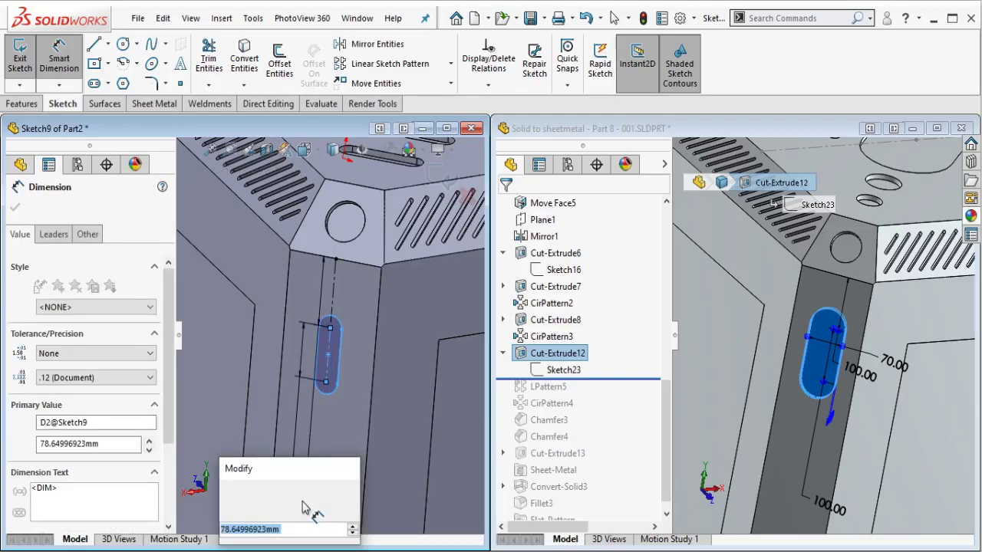
text(100)
click(230, 492)
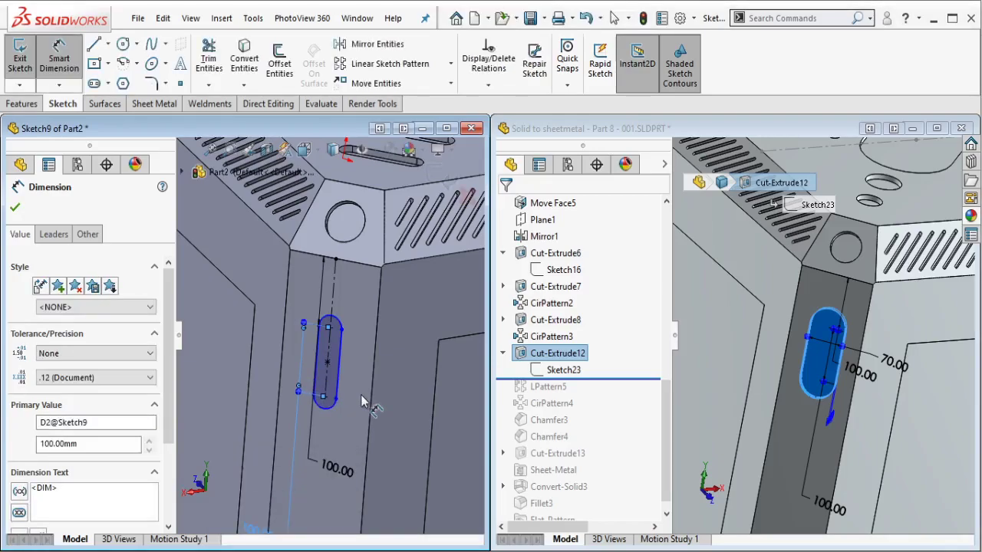
Dimension the slot 70 mm from the post edge and exit the sketch.
click(315, 388)
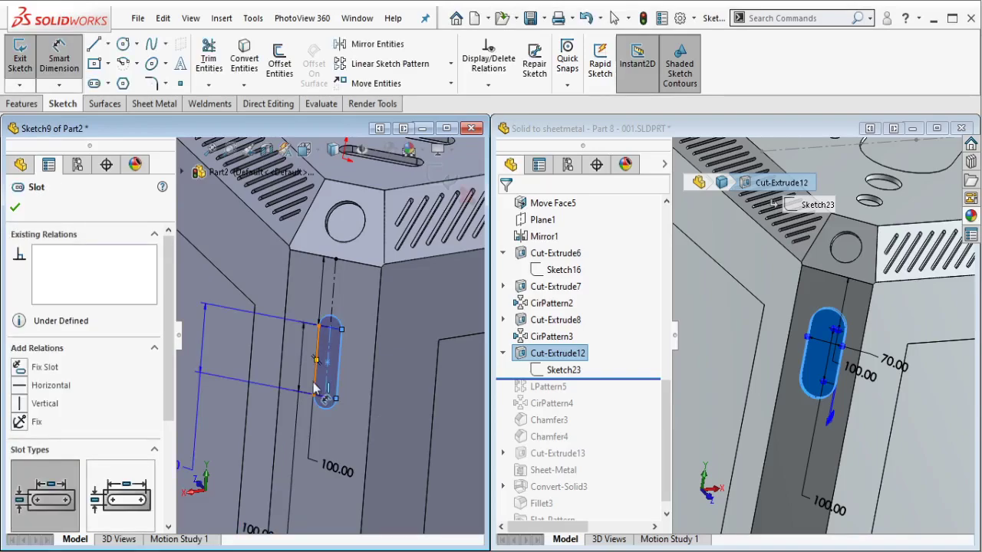
click(315, 388)
click(230, 439)
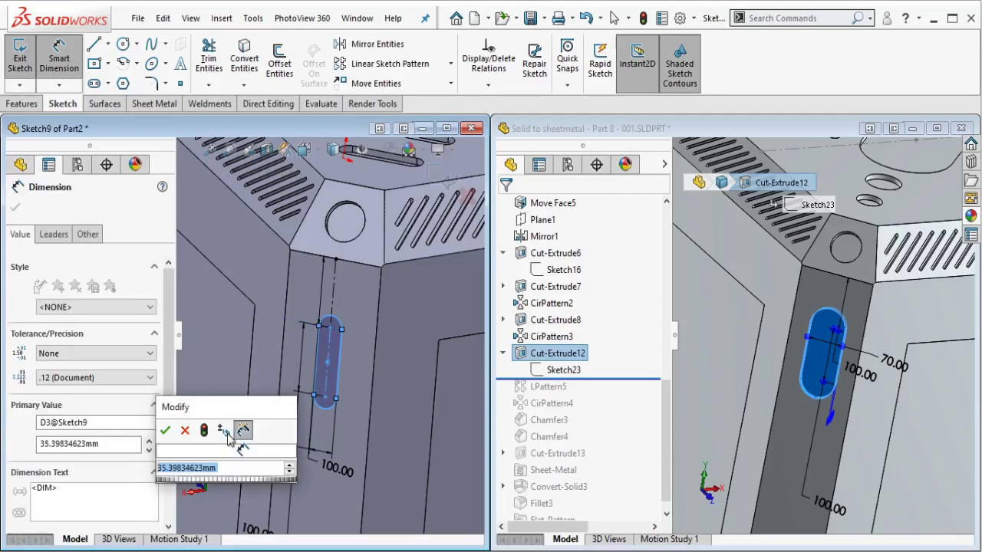
click(165, 430)
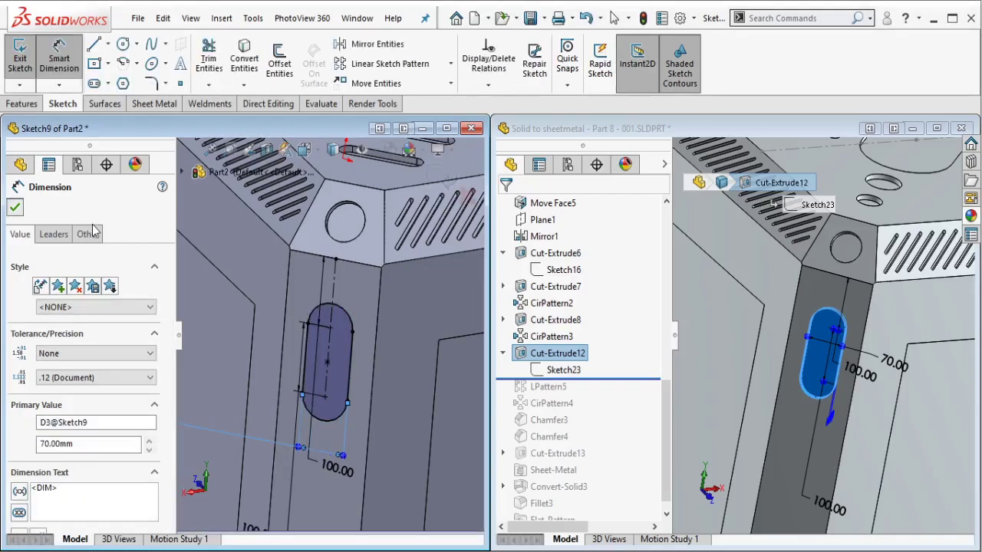
click(20, 55)
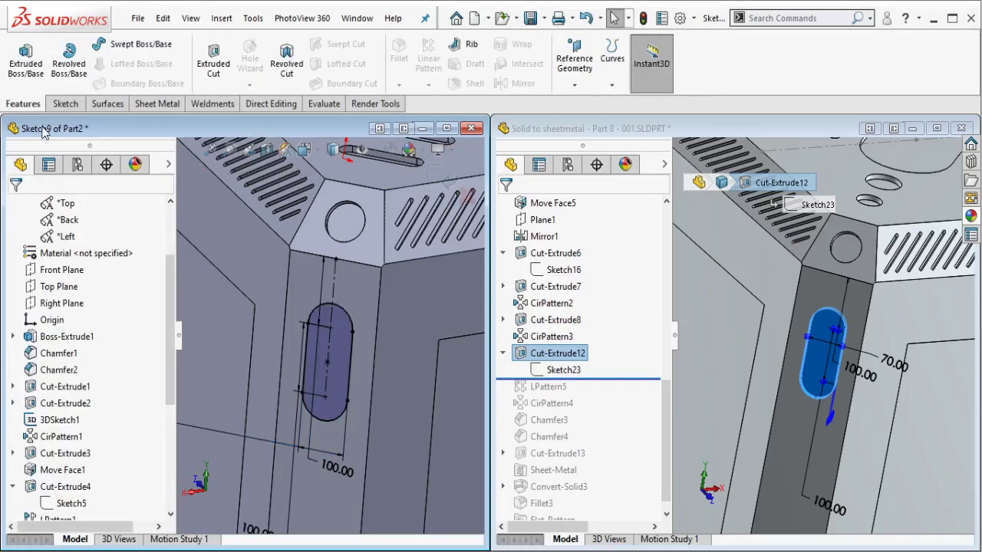
Cut the slot through Part2's post and roll the reference part below LPattern5.
click(213, 57)
key(Return)
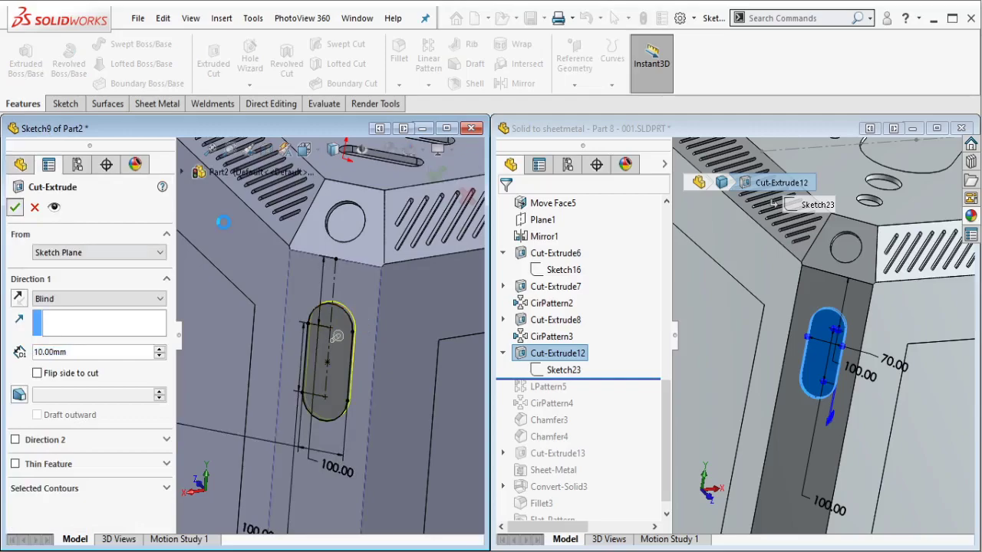
click(736, 208)
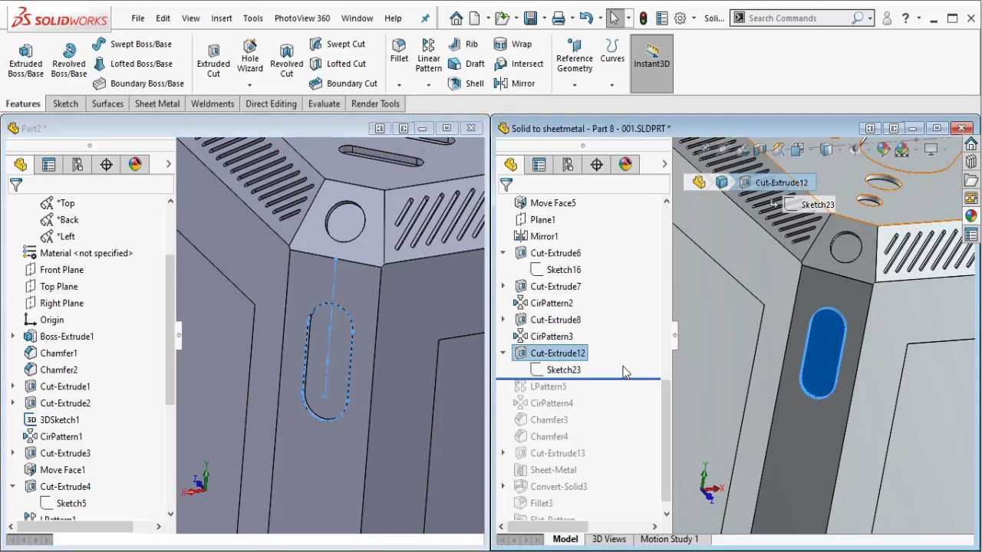
drag(571, 378, 585, 393)
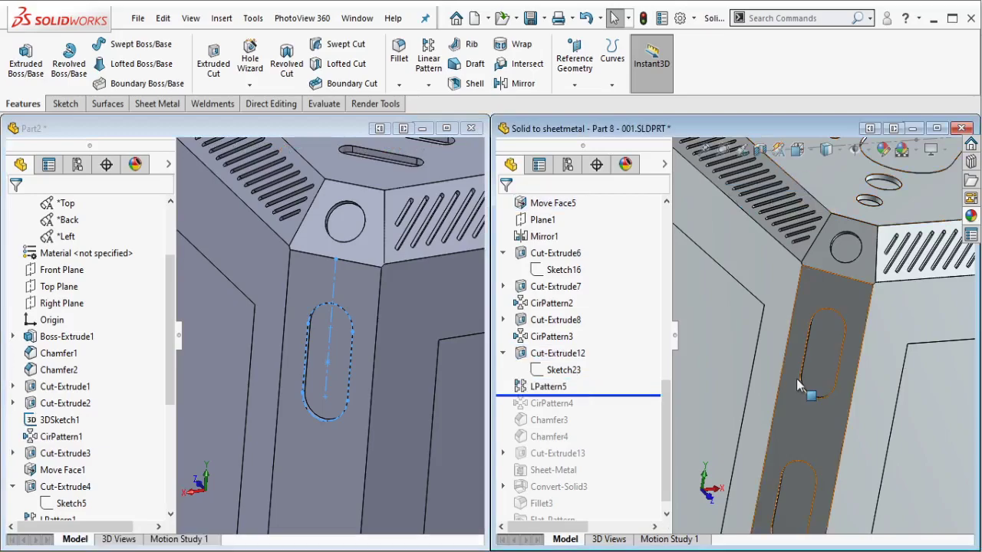
Inspect the reference part's slot and its linear slot pattern, then view Part2's whole post.
scroll(806, 393, up, 5)
scroll(783, 448, down, 5)
scroll(782, 449, down, 2)
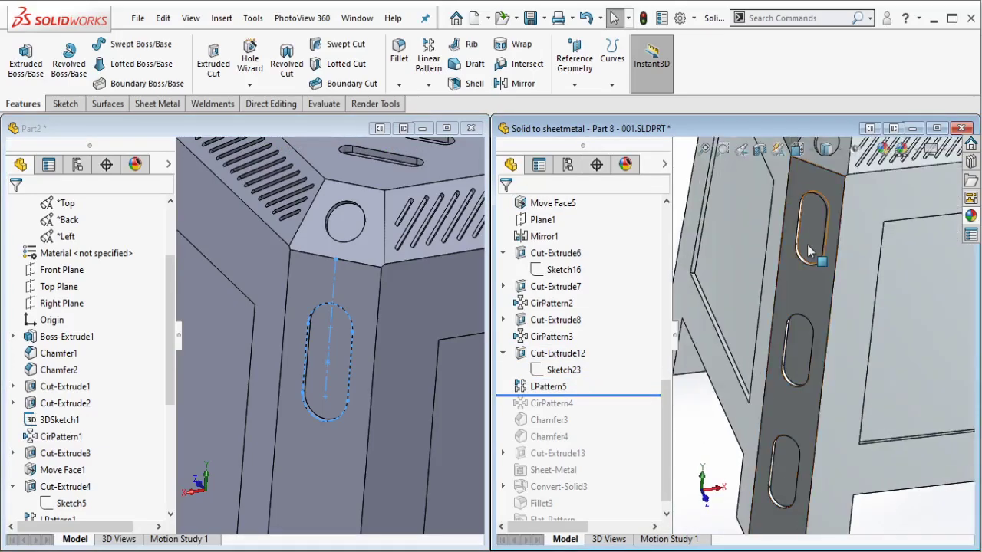
click(808, 249)
click(798, 371)
mouse_move(798, 370)
middle_down()
mouse_move(777, 283)
mouse_move(690, 306)
middle_up()
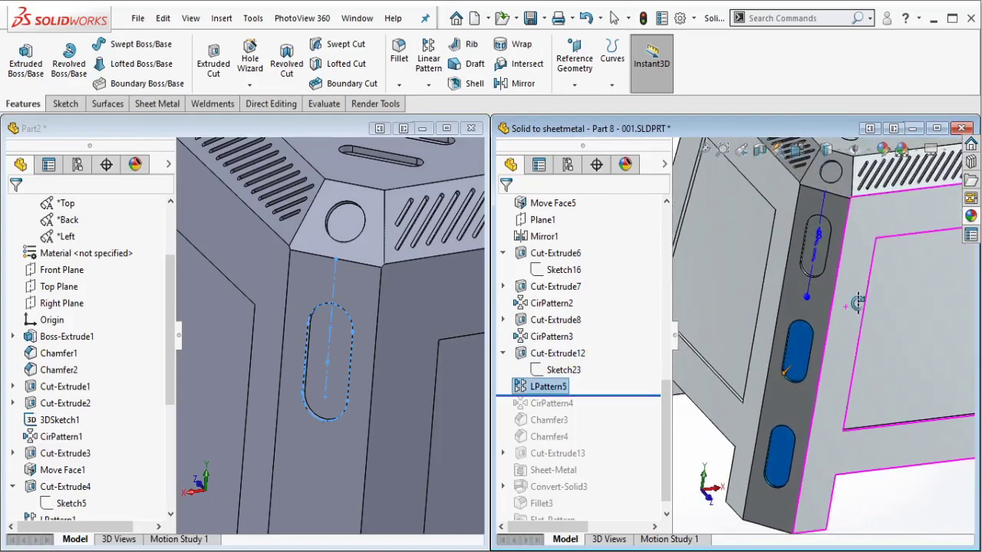
scroll(328, 249, up, 3)
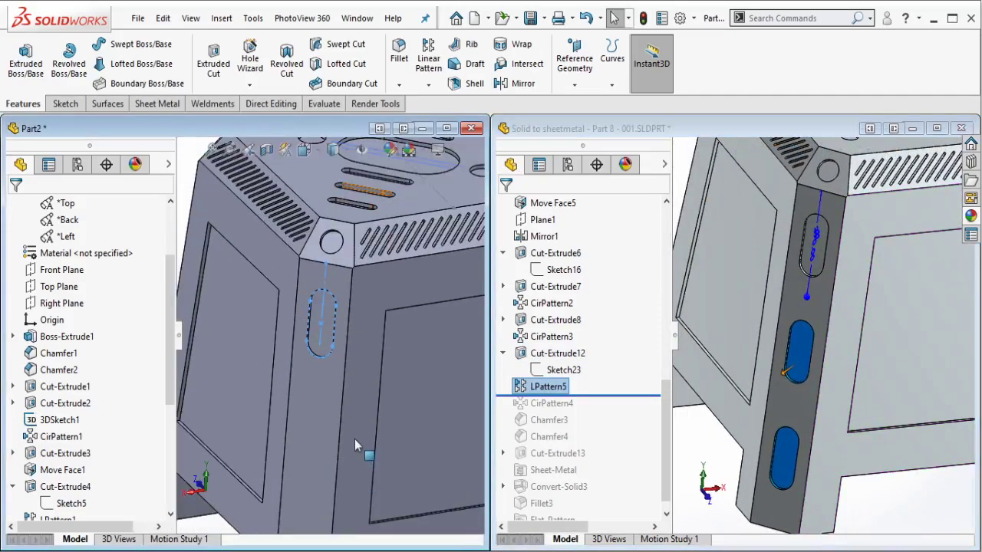
middle_drag(355, 439, 278, 341)
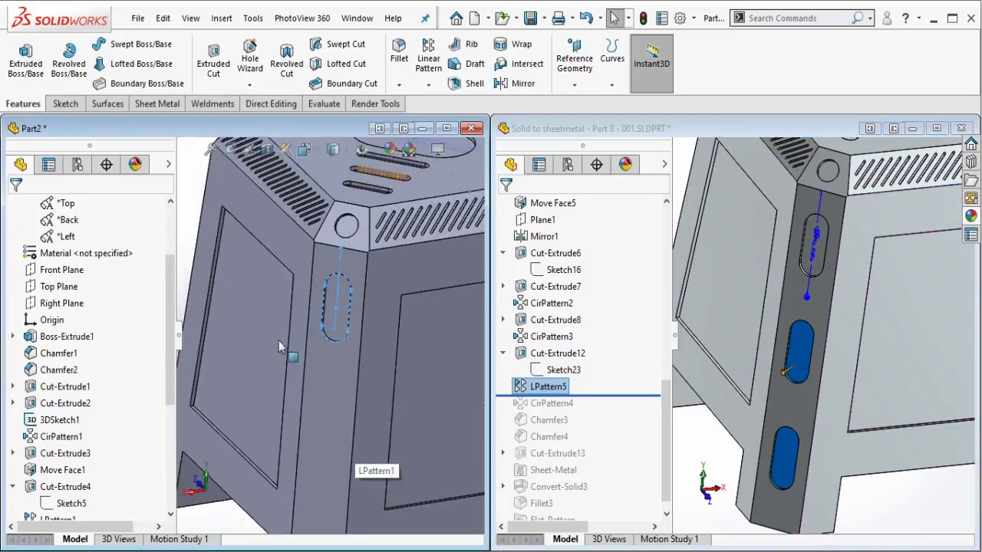
Linear-pattern Cut-Extrude8 along the post edge: 3 instances at 290 mm spacing.
click(431, 59)
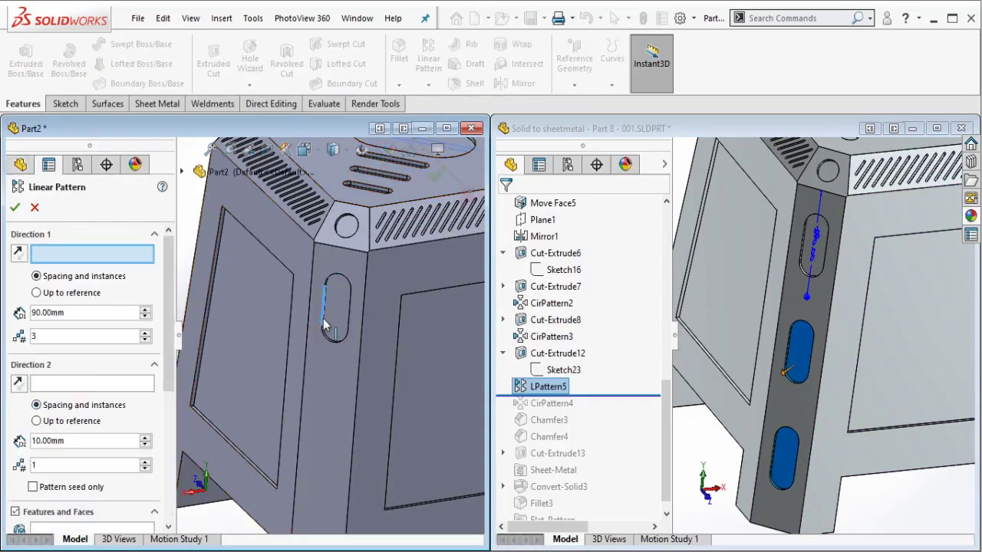
click(324, 326)
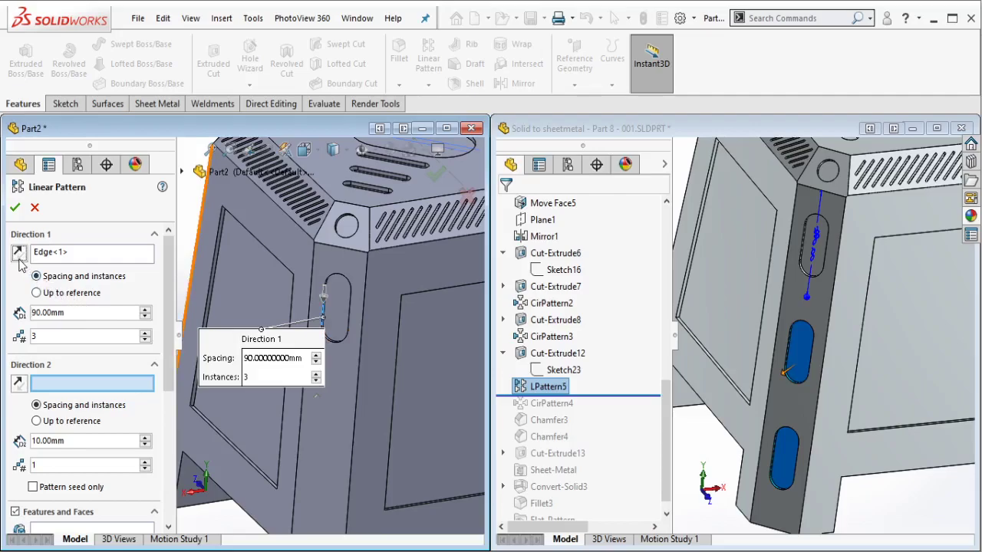
drag(169, 322, 169, 364)
click(127, 443)
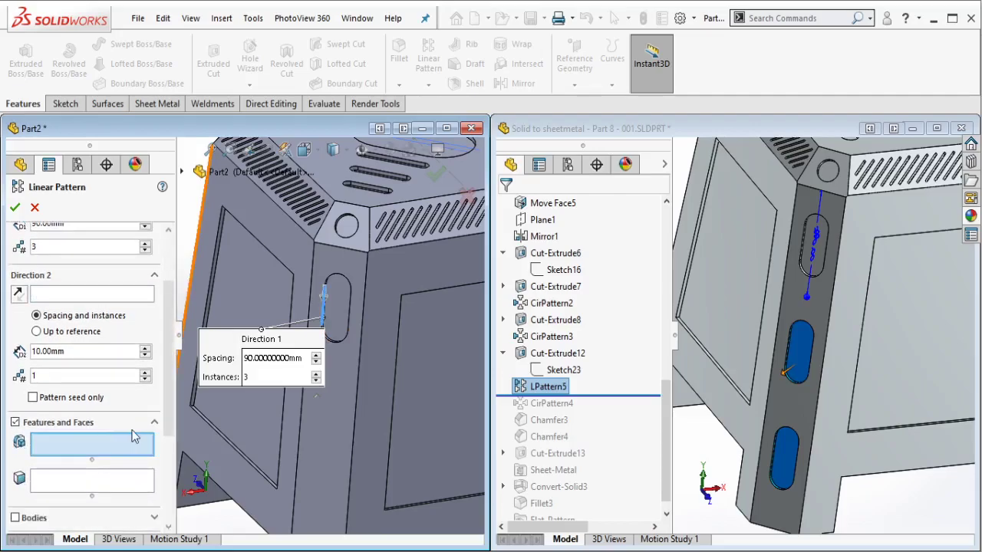
click(346, 328)
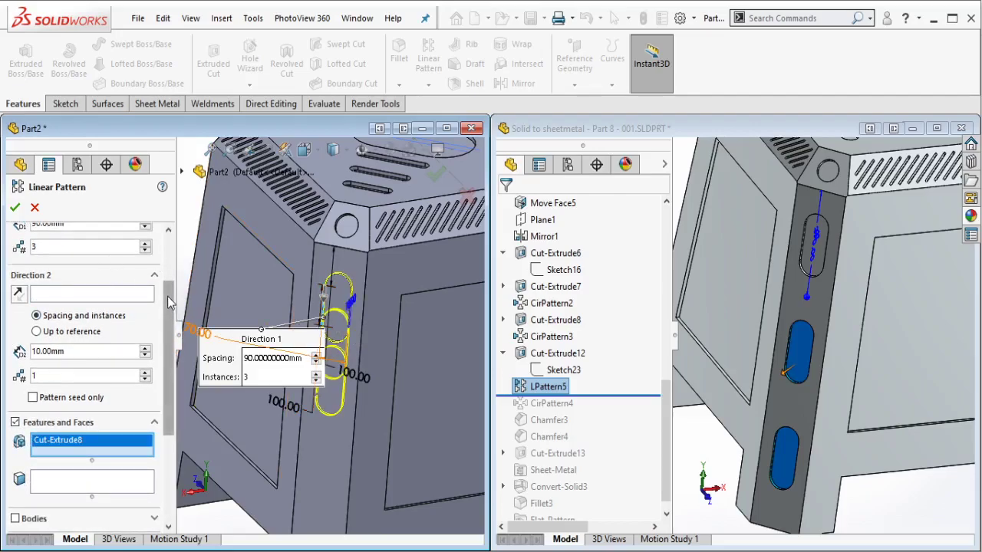
scroll(96, 290, up, 2)
double_click(96, 290)
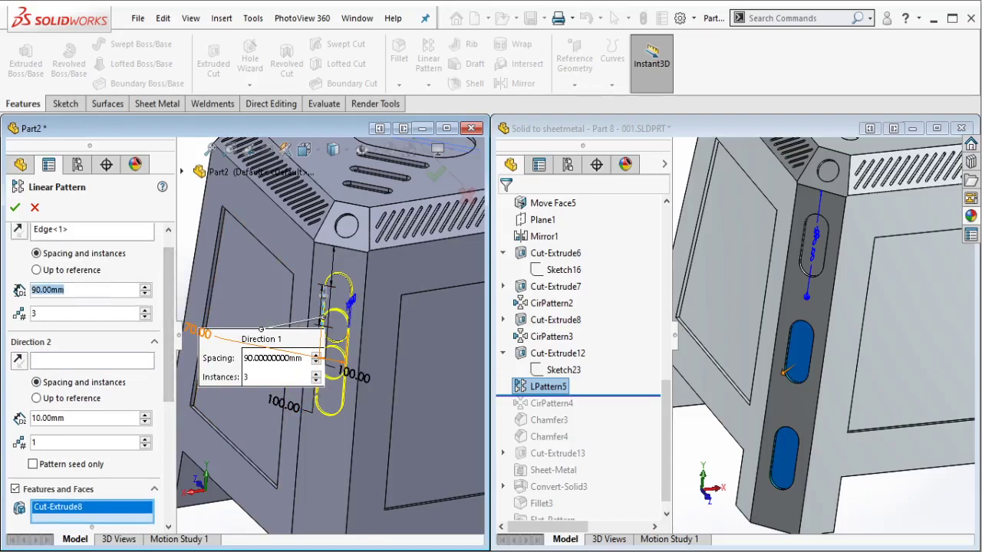
right_click(36, 291)
click(32, 290)
text(20)
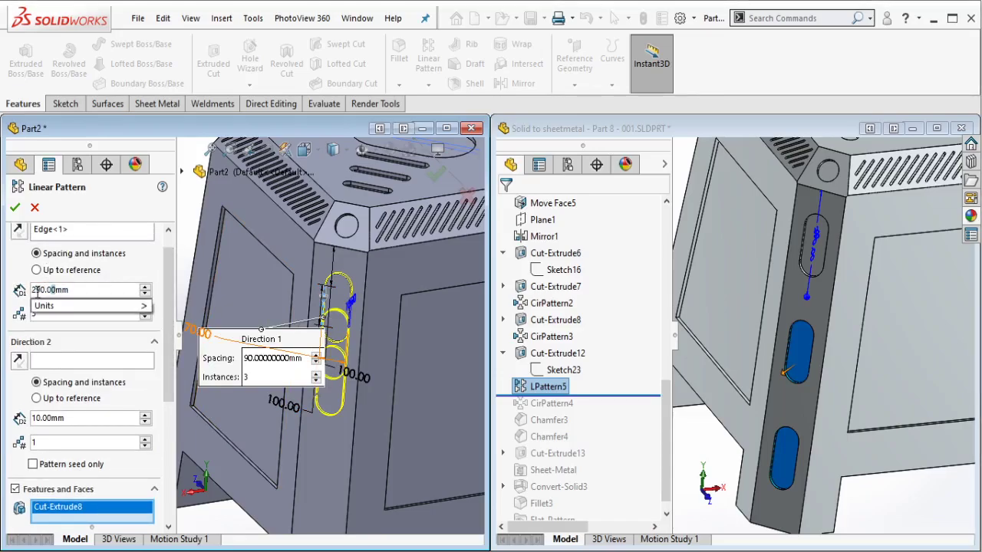
key(Return)
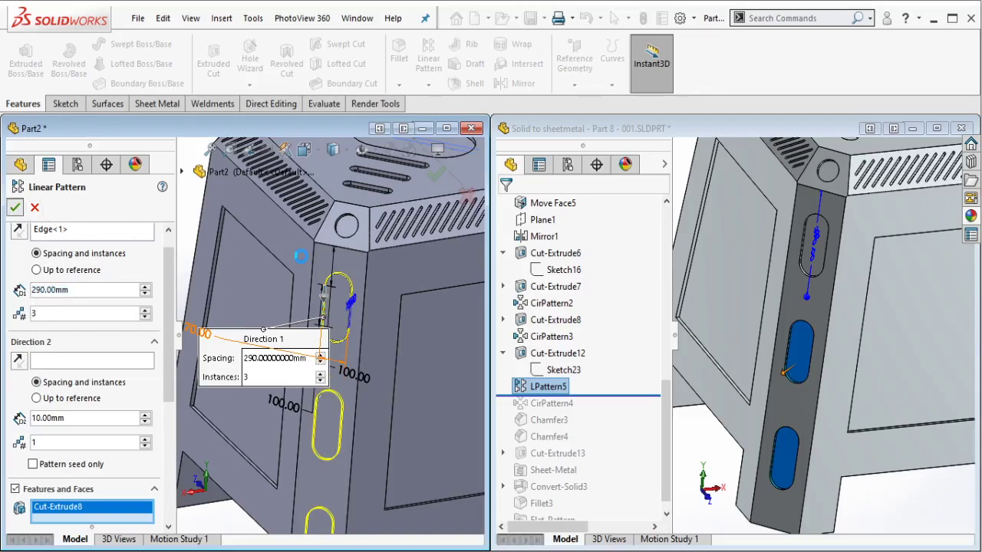
key(Return)
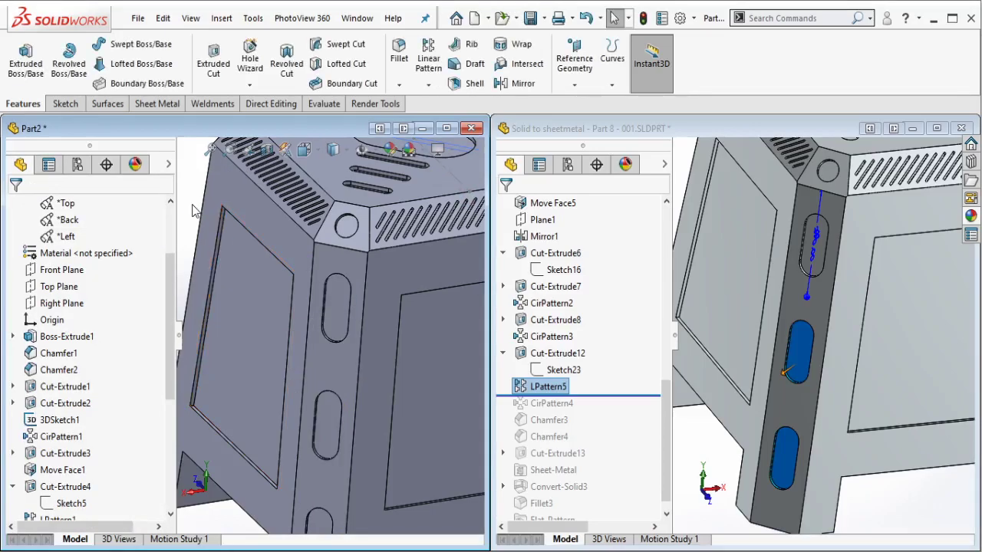
Roll the reference part past its circular pattern and inspect it, then fit Part2 in view.
scroll(412, 341, up, 2)
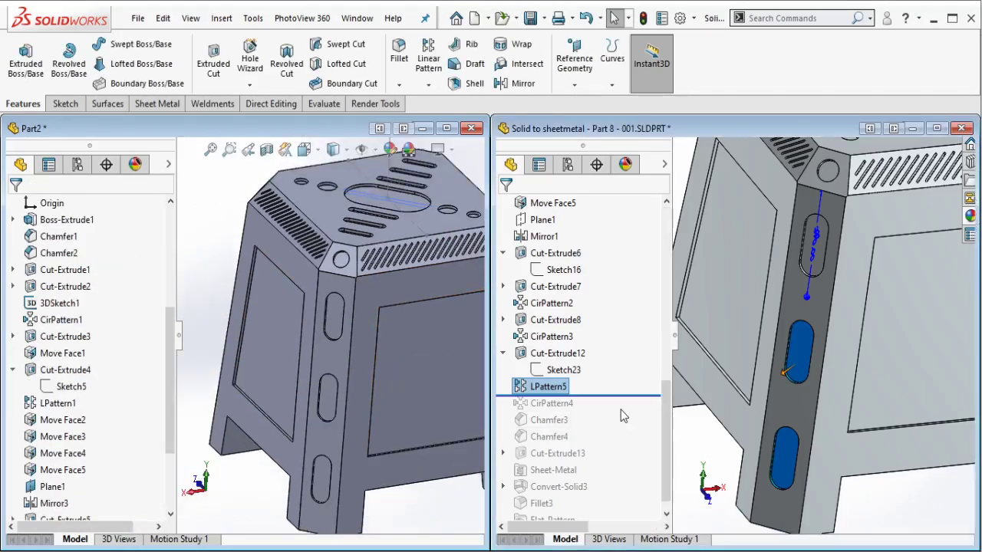
drag(606, 395, 605, 407)
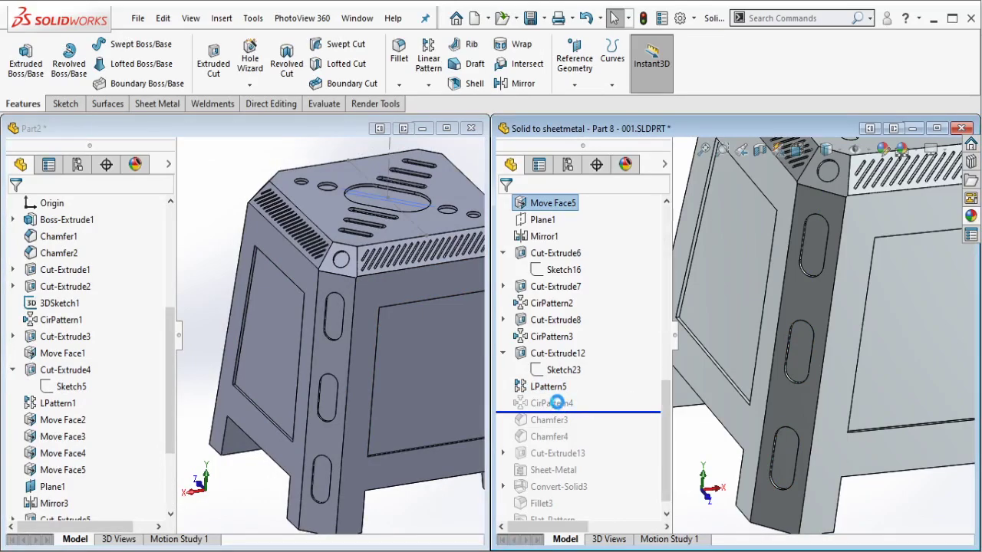
key(ctrl+7)
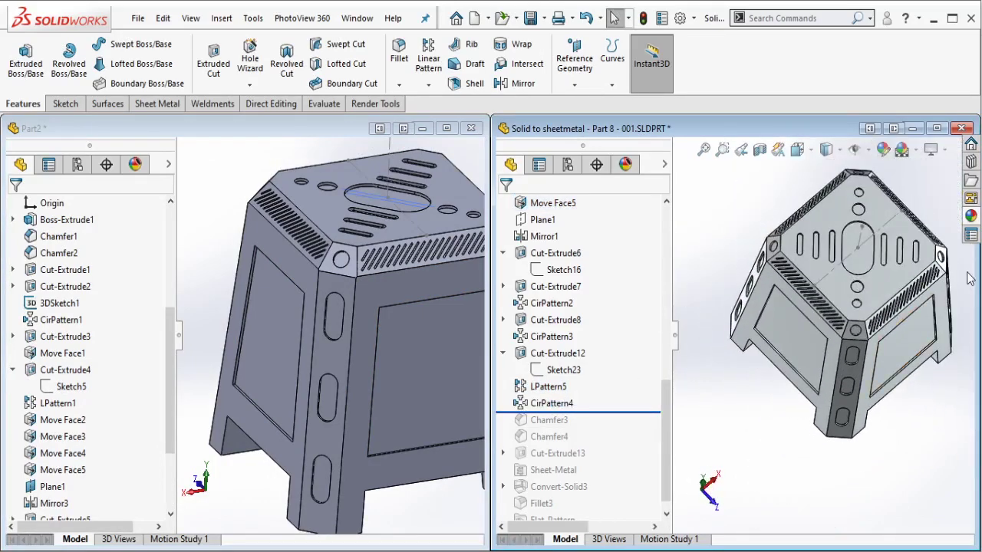
scroll(968, 278, down, 2)
click(549, 403)
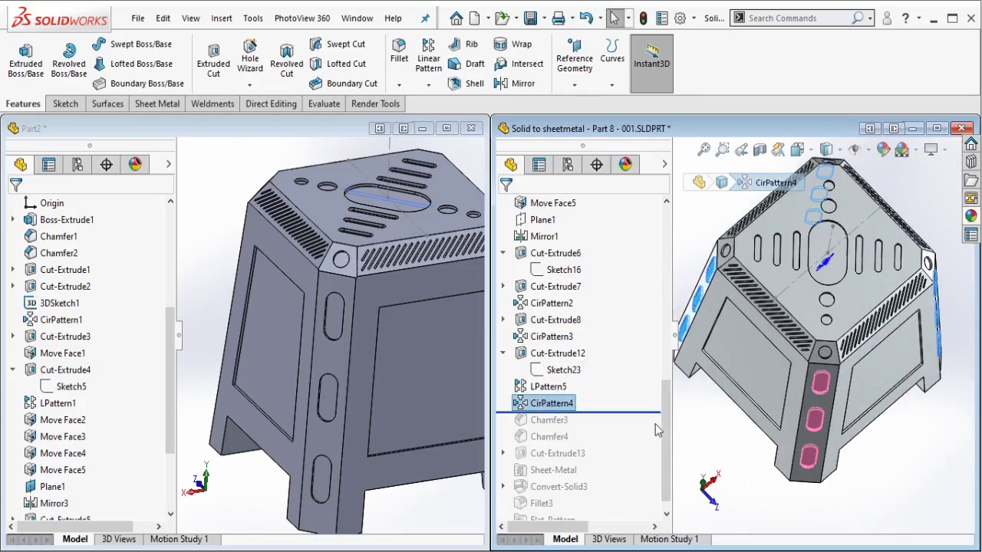
click(709, 445)
middle_drag(307, 216, 448, 269)
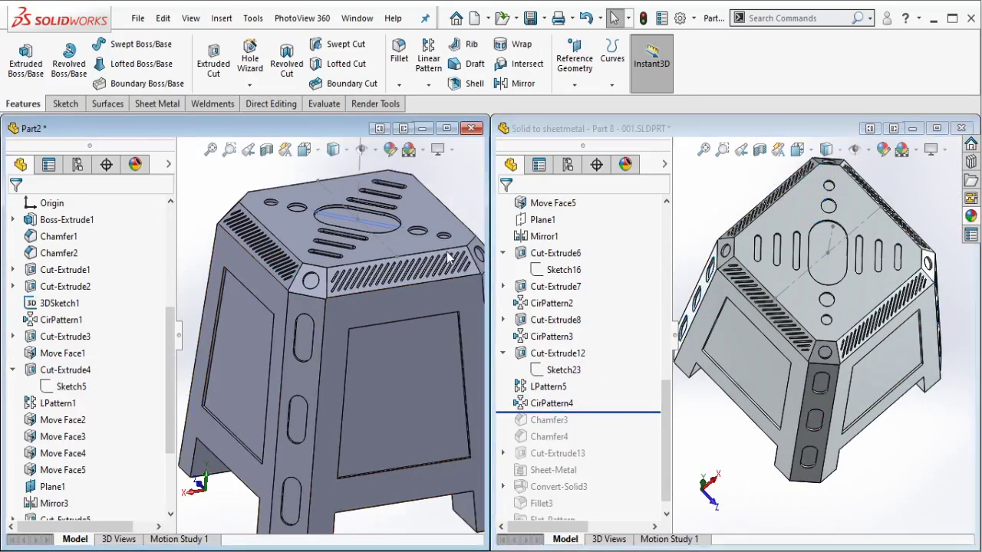
key(f)
Circular-pattern Cut-Extrude8 and LPattern2 around Line4@3DSketch1, 4 instances over 360°.
click(428, 84)
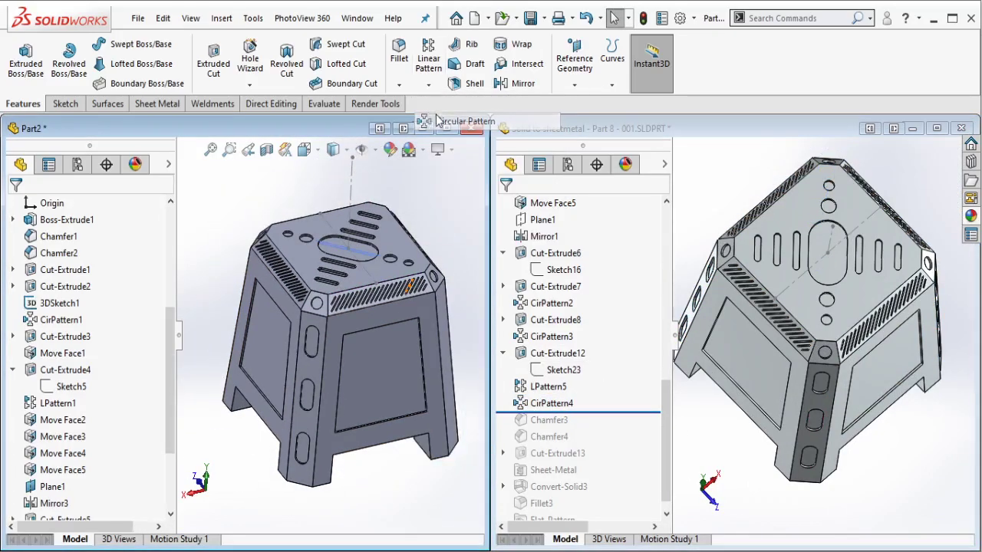
click(351, 201)
click(311, 343)
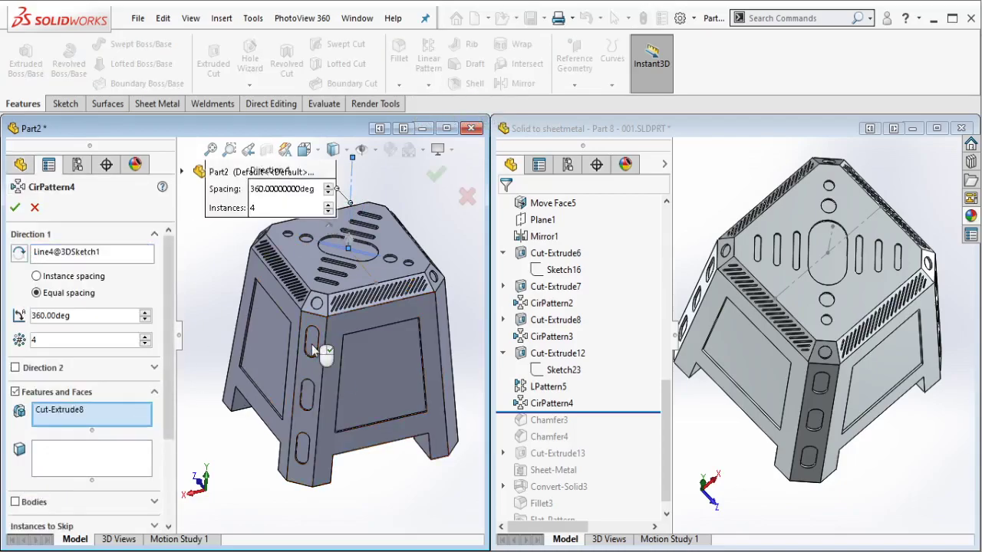
click(309, 398)
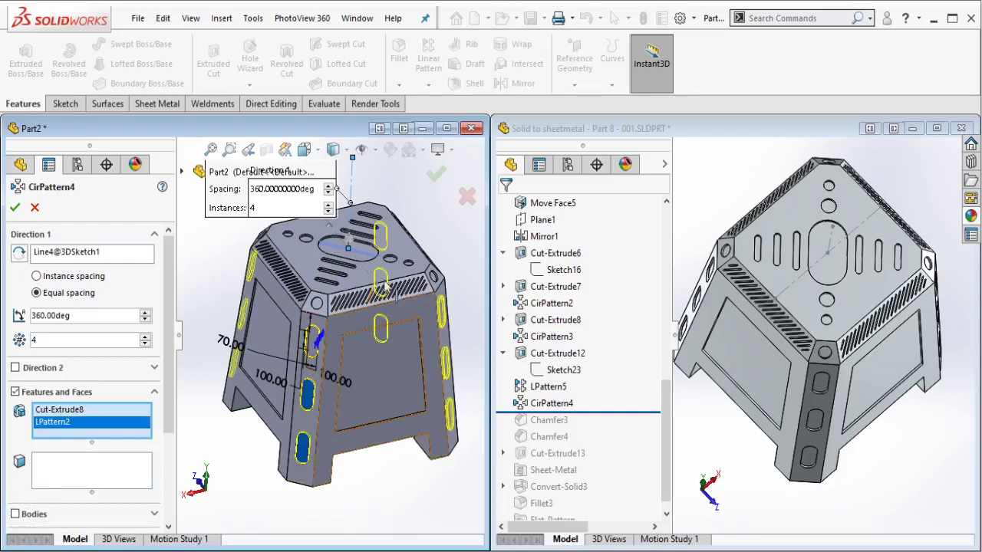
key(Return)
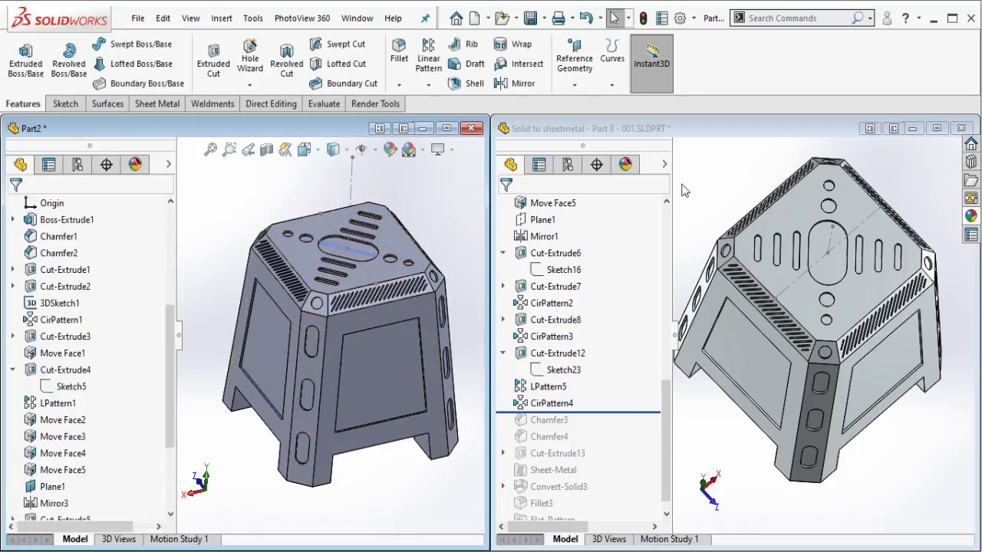
Roll the reference part forward to Chamfer3 and set up a 50 mm × 45° chamfer in Part2.
click(611, 412)
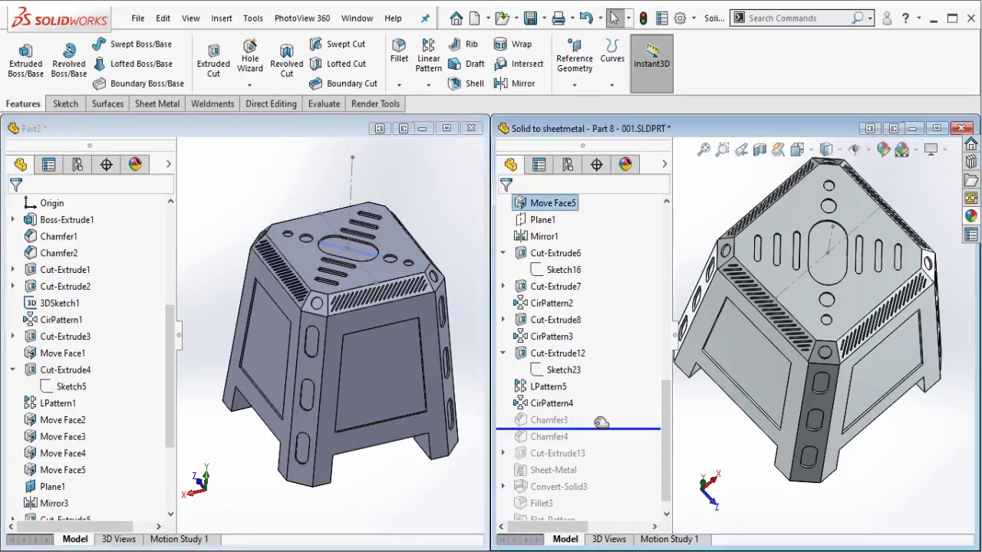
click(587, 420)
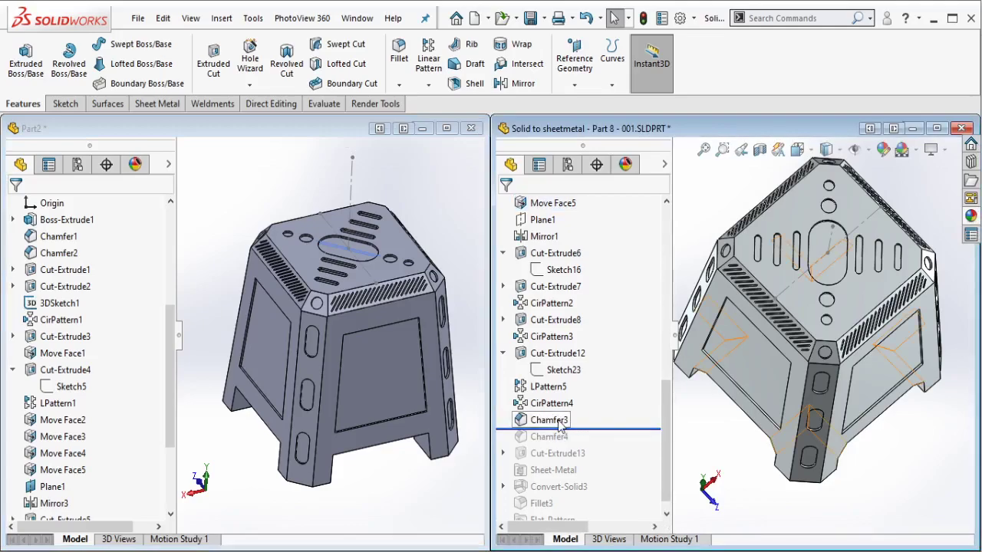
mouse_move(416, 387)
middle_down()
mouse_move(404, 246)
mouse_move(362, 458)
mouse_move(381, 328)
middle_up()
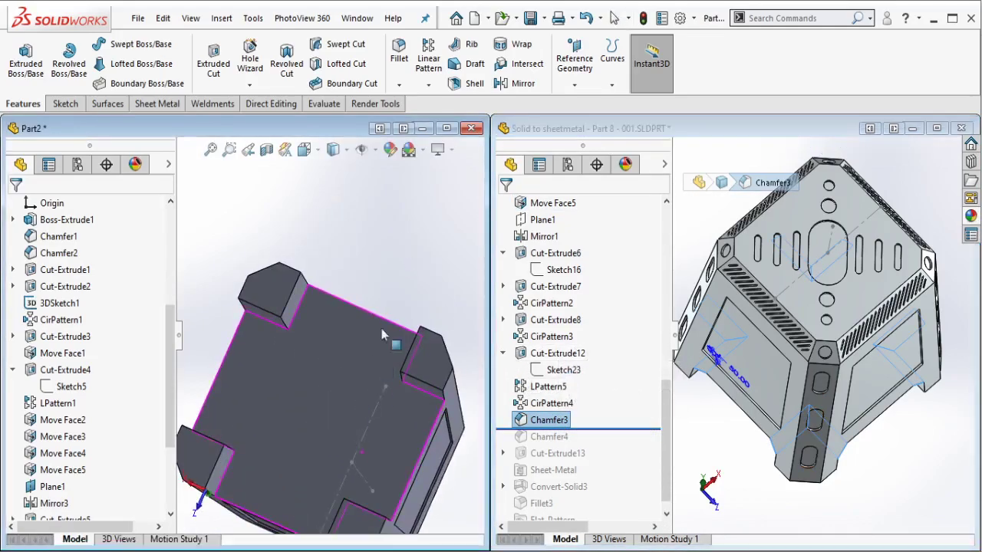
click(399, 85)
click(400, 123)
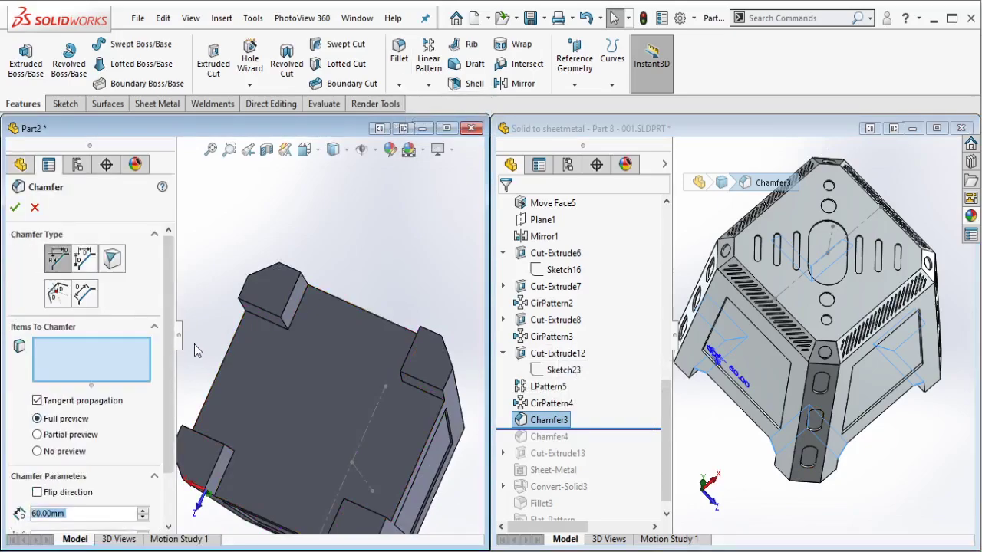
scroll(130, 414, down, 3)
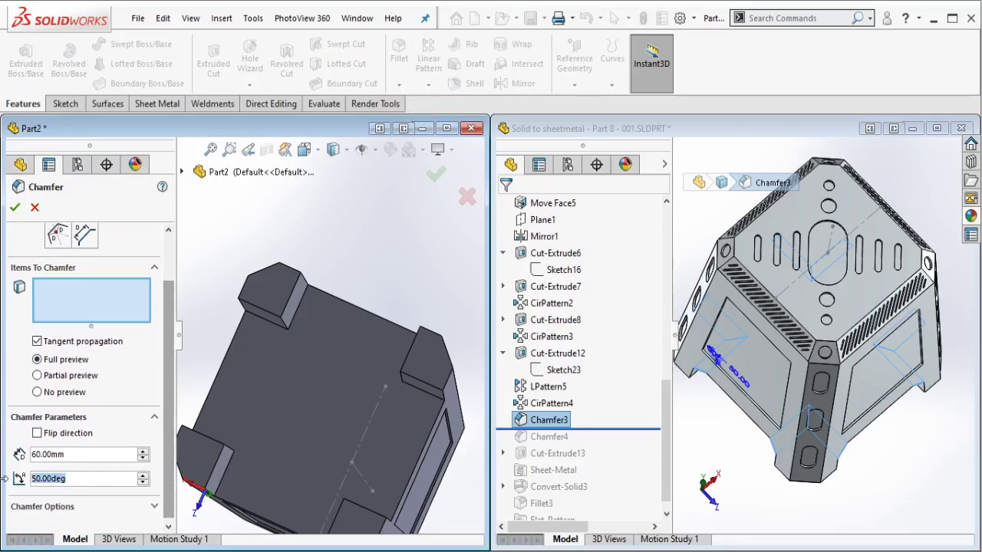
text(45)
click(95, 453)
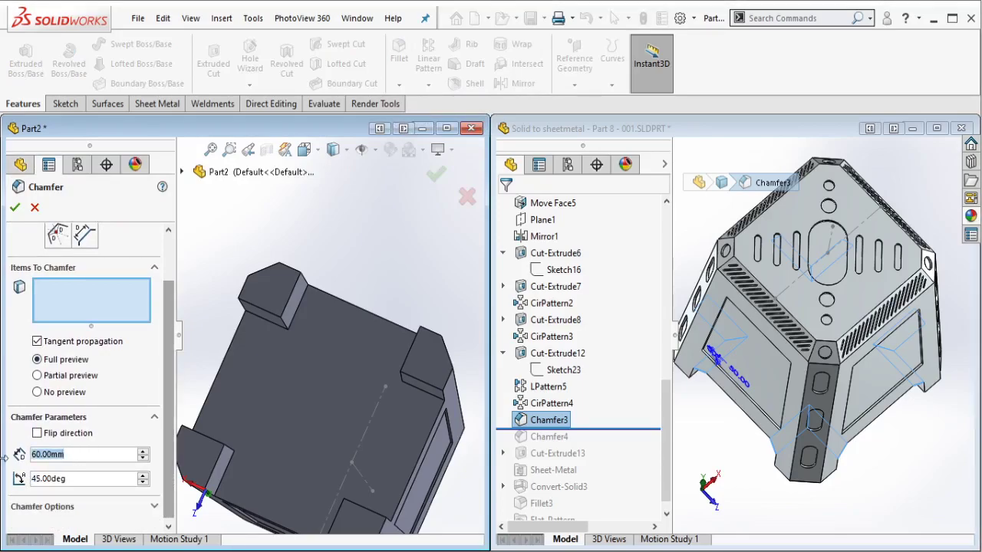
text(50)
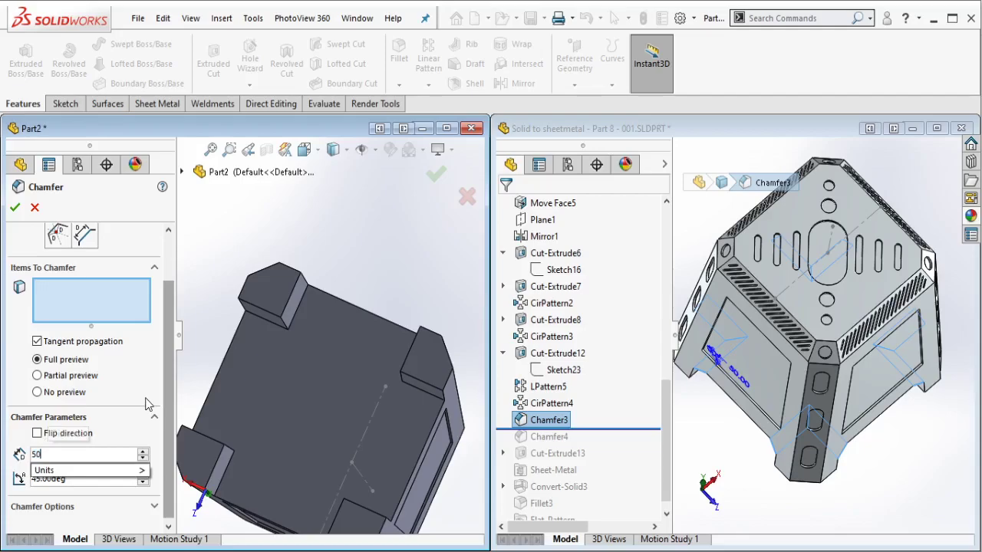
key(Return)
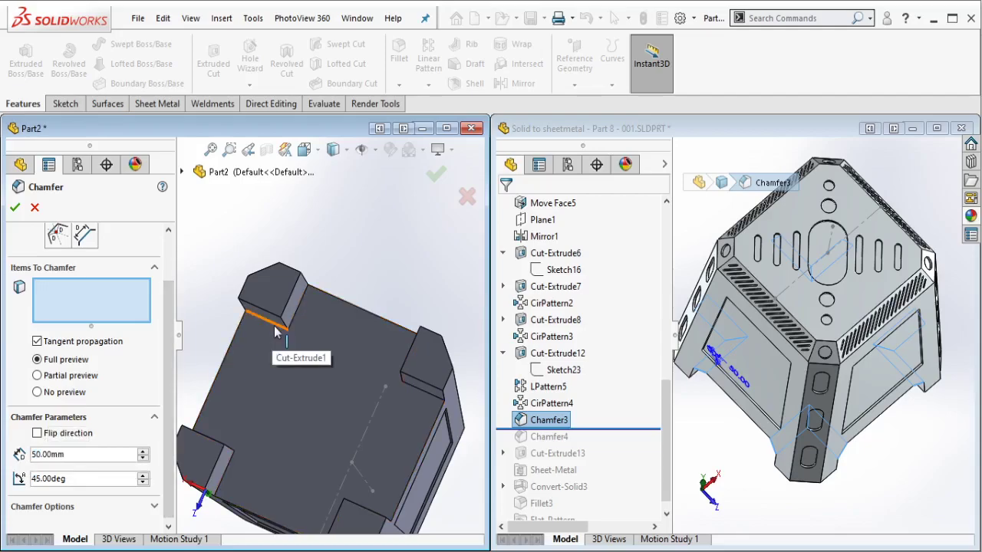
Apply the chamfer to the eight inner edges of Part2's four feet.
click(274, 331)
click(295, 308)
middle_drag(295, 308, 411, 369)
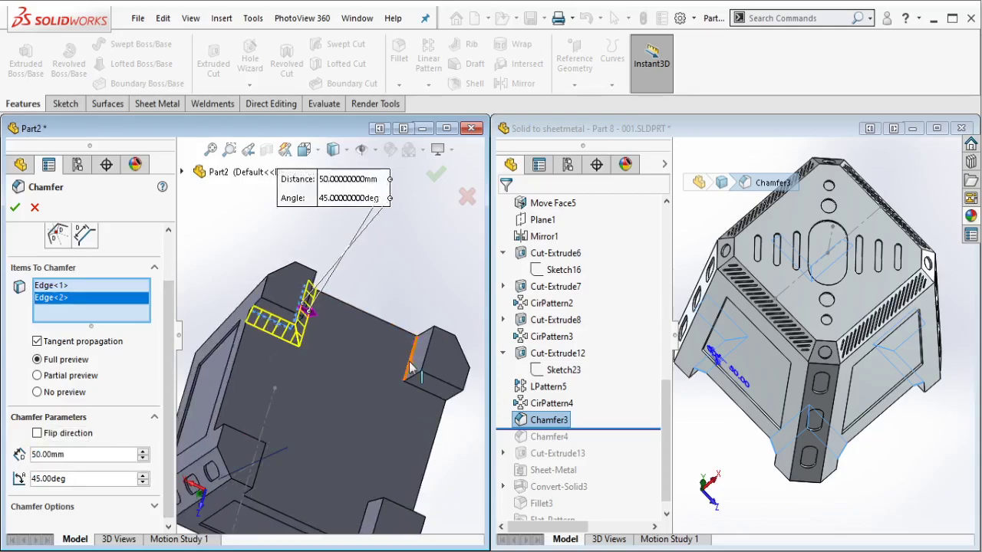
click(410, 370)
click(418, 395)
mouse_move(357, 443)
middle_down()
mouse_move(257, 453)
mouse_move(282, 455)
middle_up()
click(257, 443)
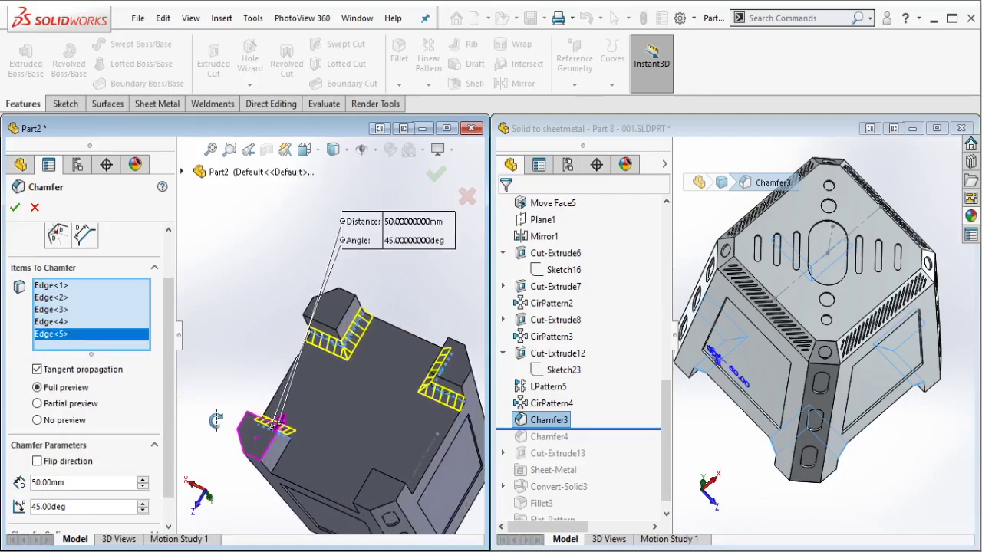
click(289, 456)
middle_drag(383, 490, 391, 514)
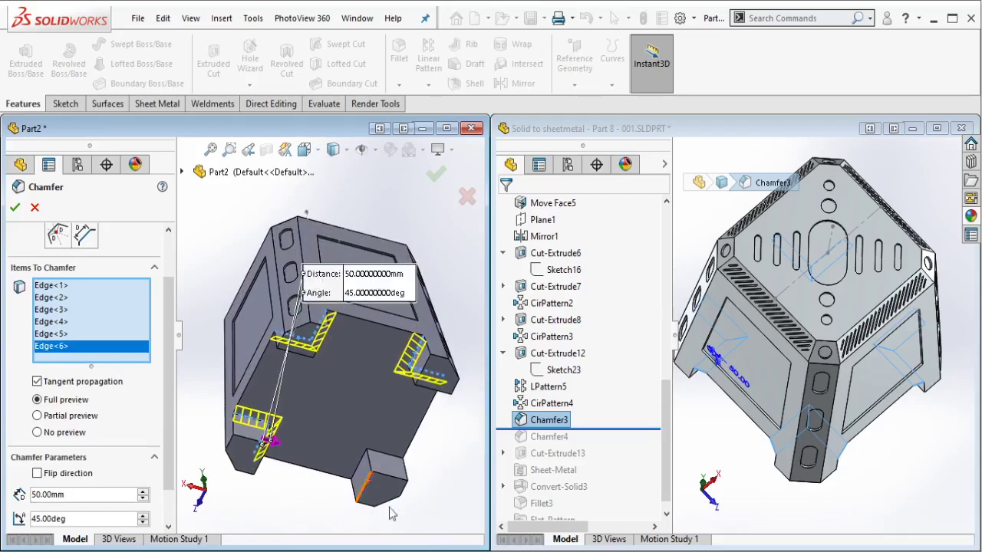
click(377, 459)
click(366, 469)
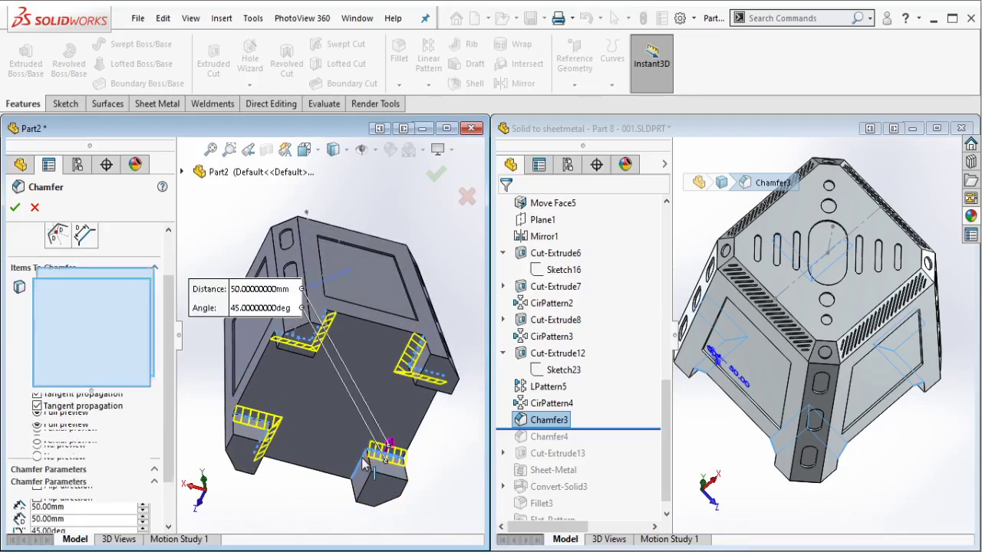
click(434, 175)
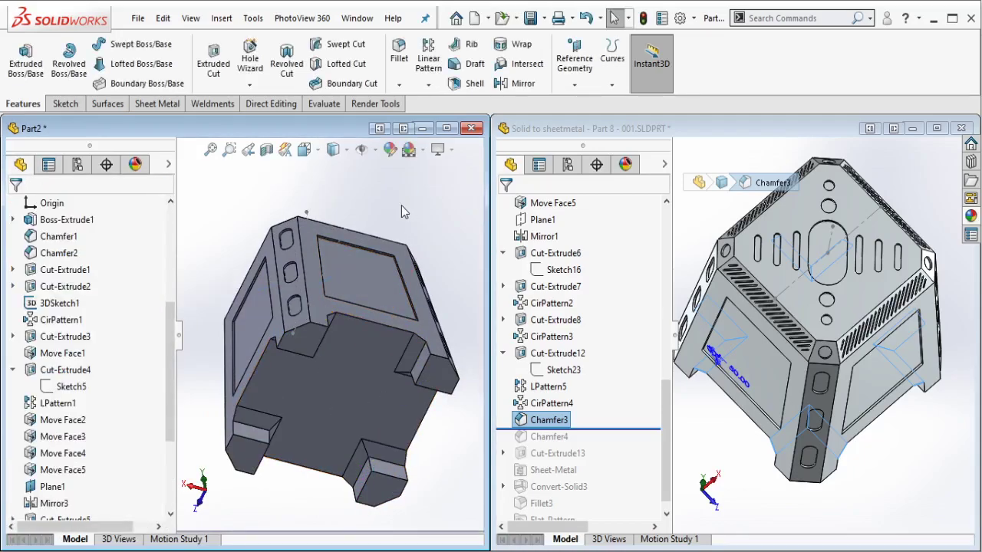
middle_drag(401, 206, 328, 379)
Roll the reference part past Chamfer4 and start a new chamfer in Part2.
click(623, 163)
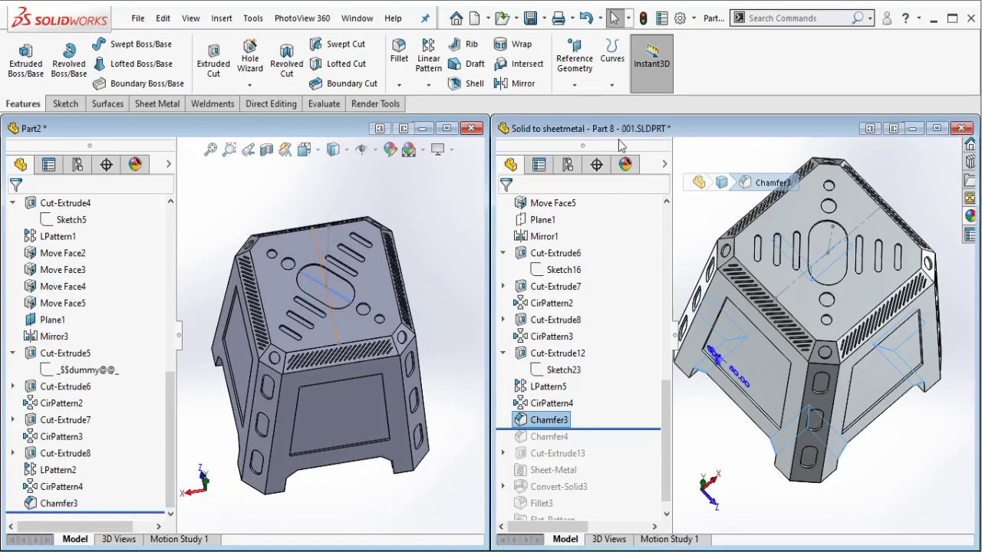
scroll(607, 414, down, 1)
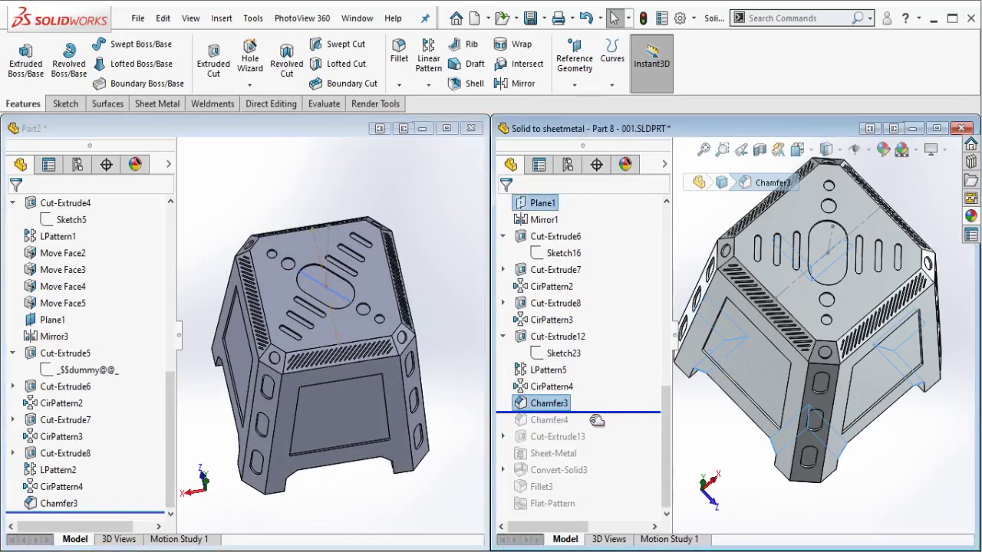
drag(563, 421, 562, 426)
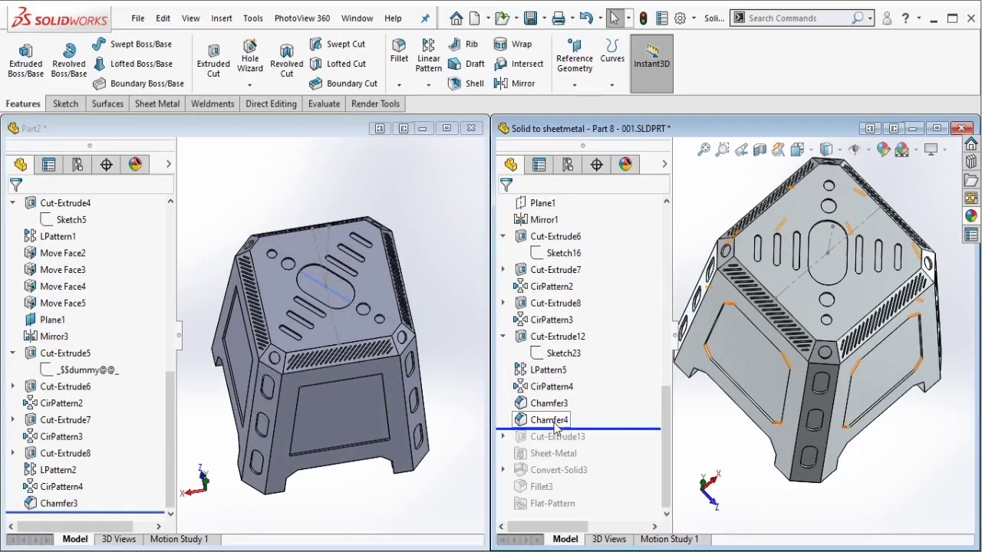
click(404, 348)
scroll(347, 395, down, 2)
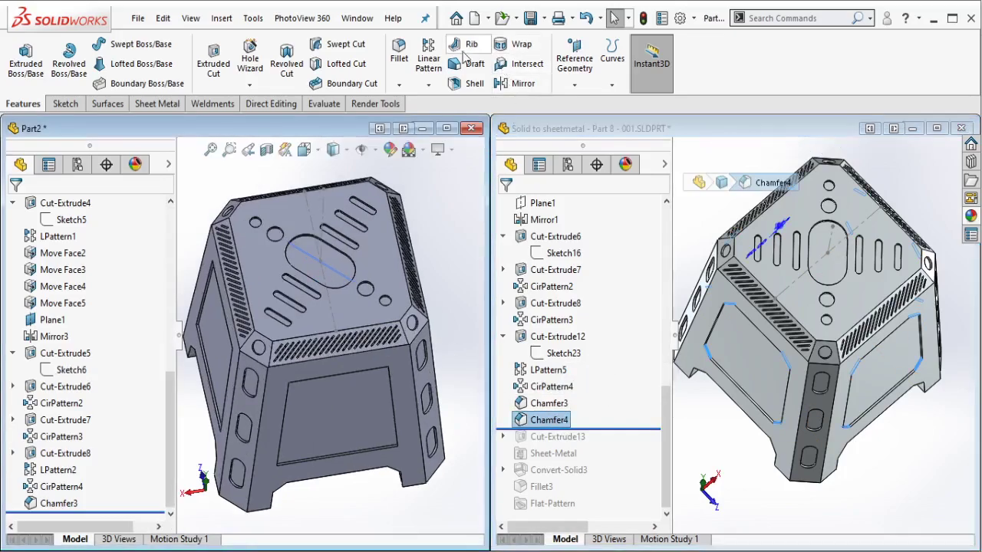
click(405, 84)
click(411, 122)
scroll(311, 414, down, 2)
scroll(311, 414, down, 2)
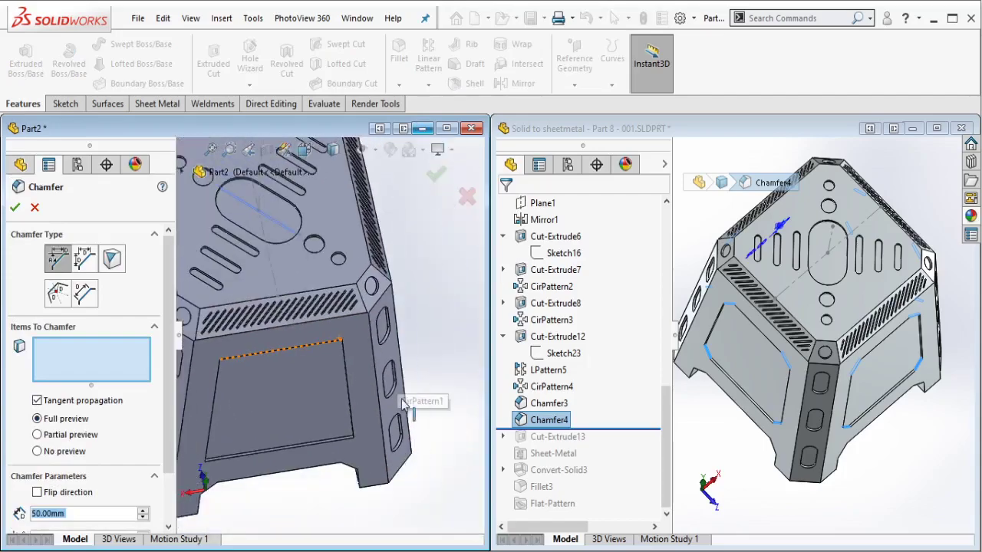
scroll(312, 414, down, 2)
scroll(311, 414, down, 1)
Select the first eight panel-opening edges for the 50 mm × 45° chamfer.
click(310, 408)
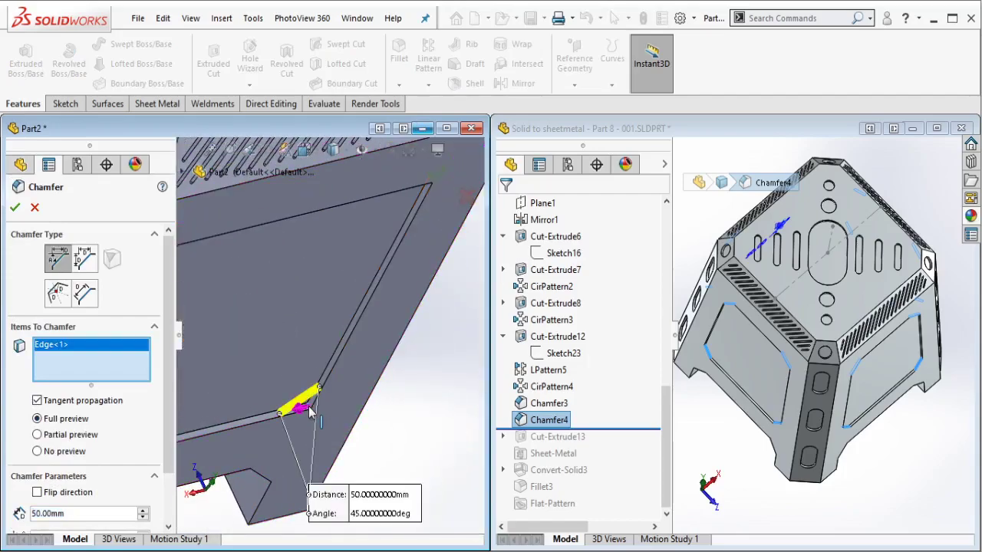
click(406, 217)
scroll(324, 284, up, 2)
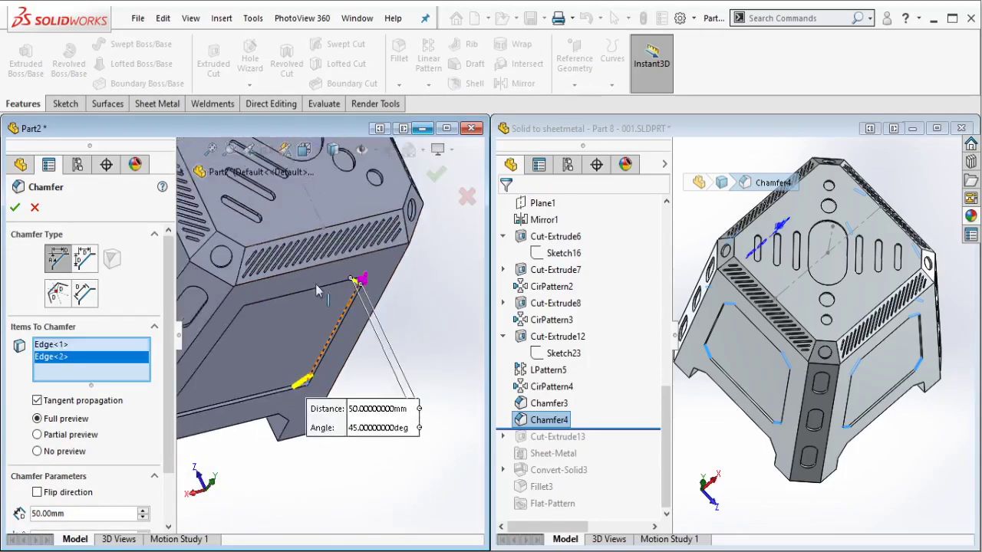
scroll(282, 326, down, 2)
click(291, 287)
scroll(276, 322, up, 2)
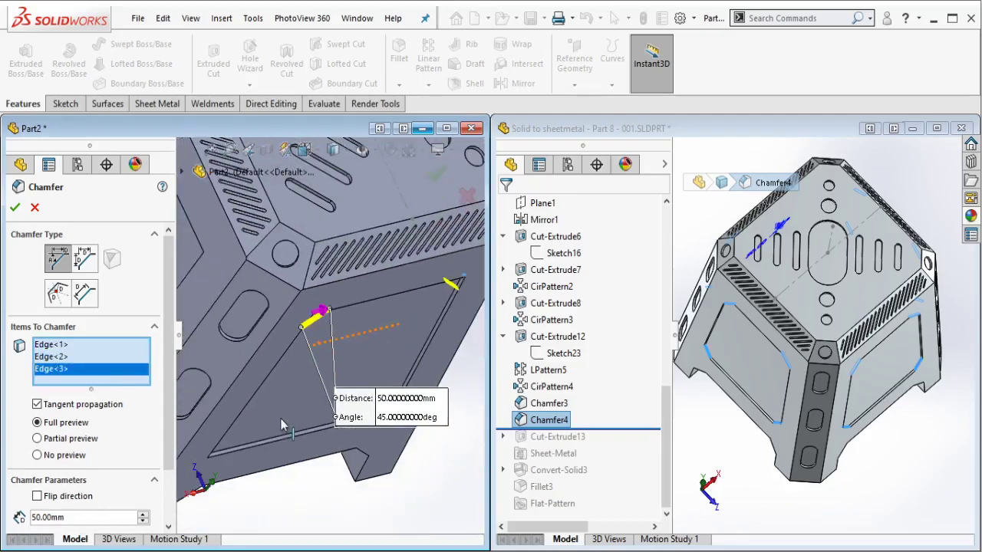
scroll(217, 454, down, 2)
click(207, 424)
scroll(338, 322, up, 2)
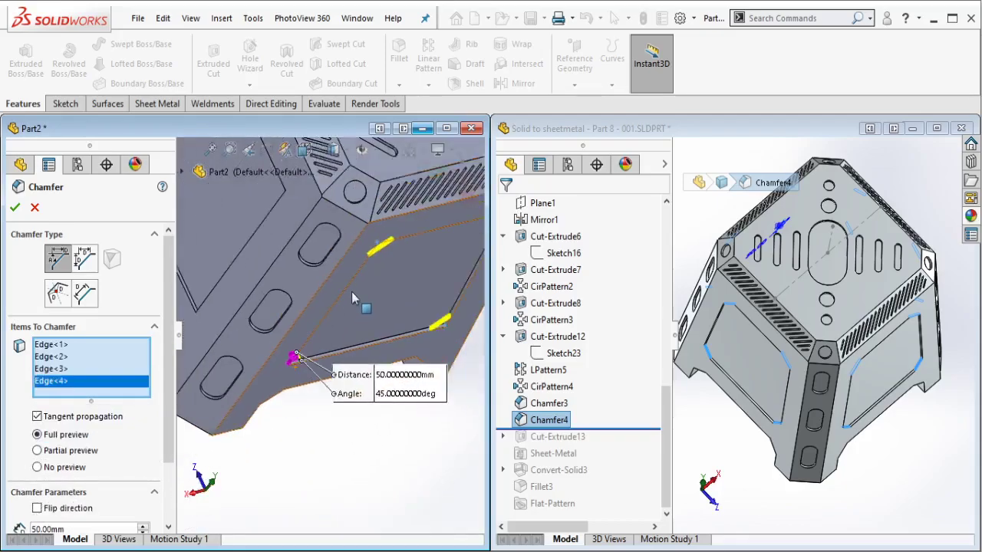
scroll(321, 371, down, 2)
scroll(320, 372, down, 3)
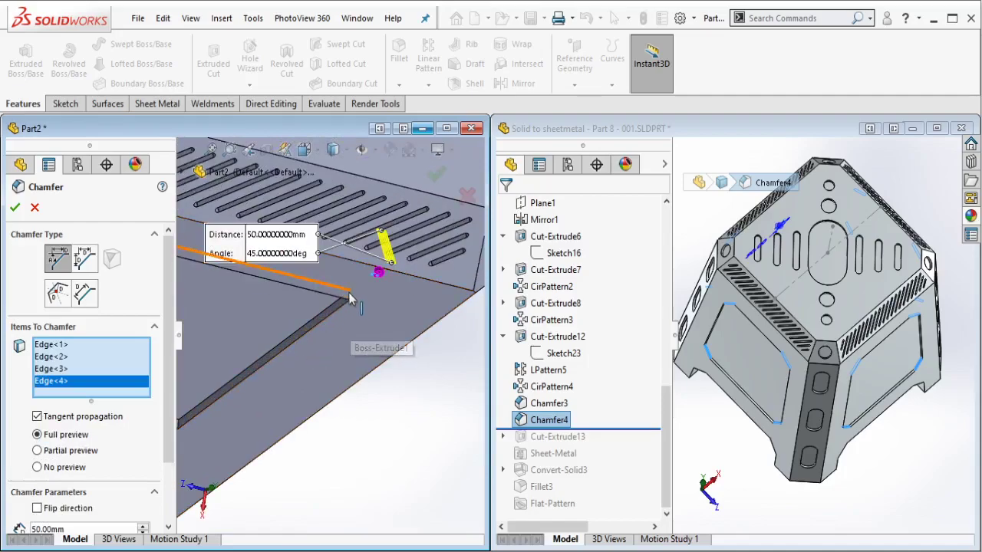
click(325, 349)
scroll(325, 349, up, 2)
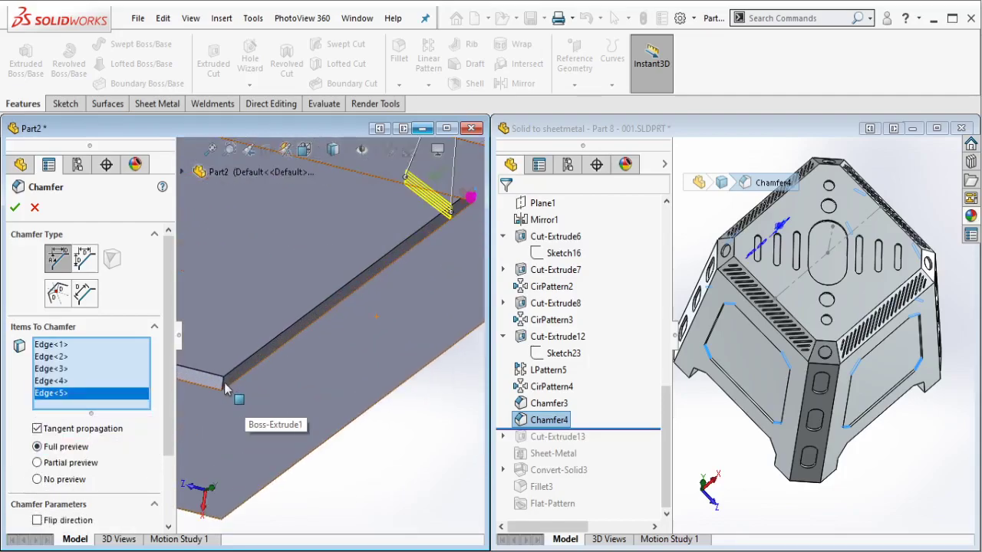
click(227, 395)
scroll(234, 291, down, 2)
scroll(234, 292, down, 3)
scroll(355, 309, down, 3)
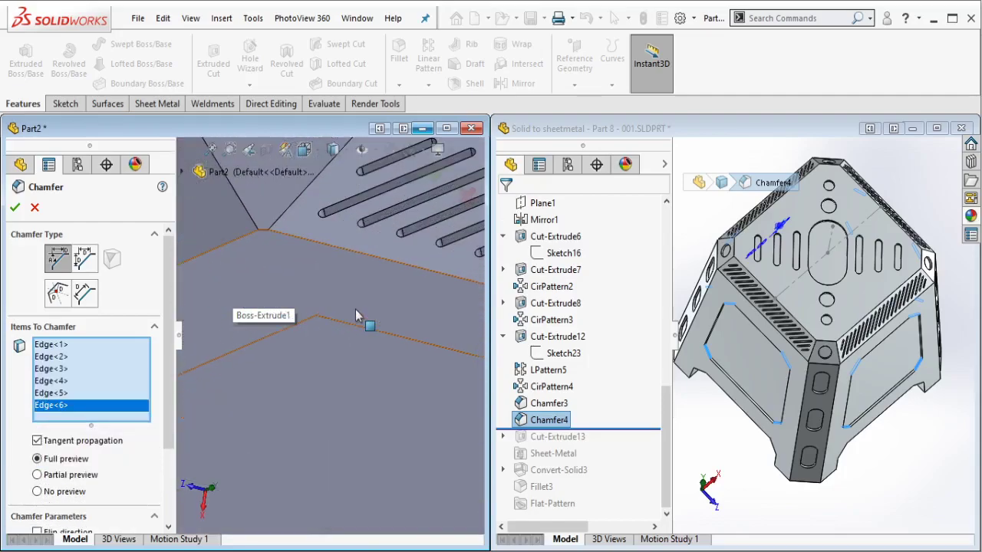
click(321, 310)
scroll(321, 311, up, 3)
scroll(230, 391, down, 3)
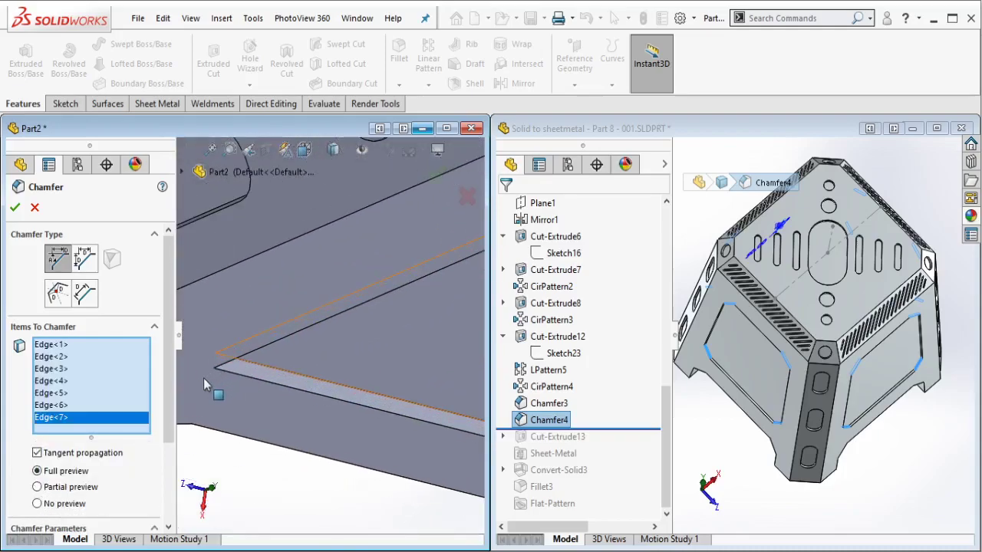
click(215, 367)
scroll(291, 341, up, 4)
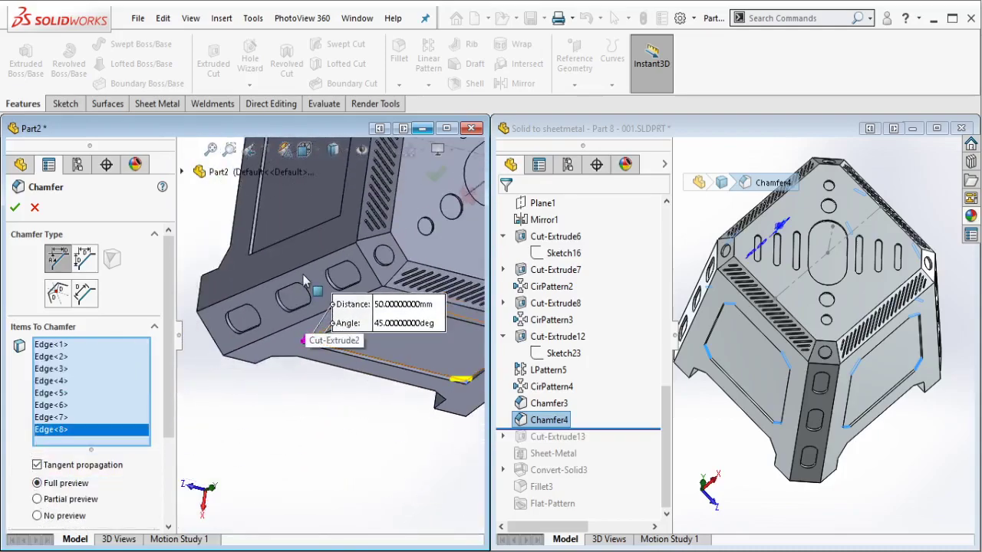
scroll(291, 253, up, 3)
scroll(284, 245, up, 3)
scroll(273, 231, down, 3)
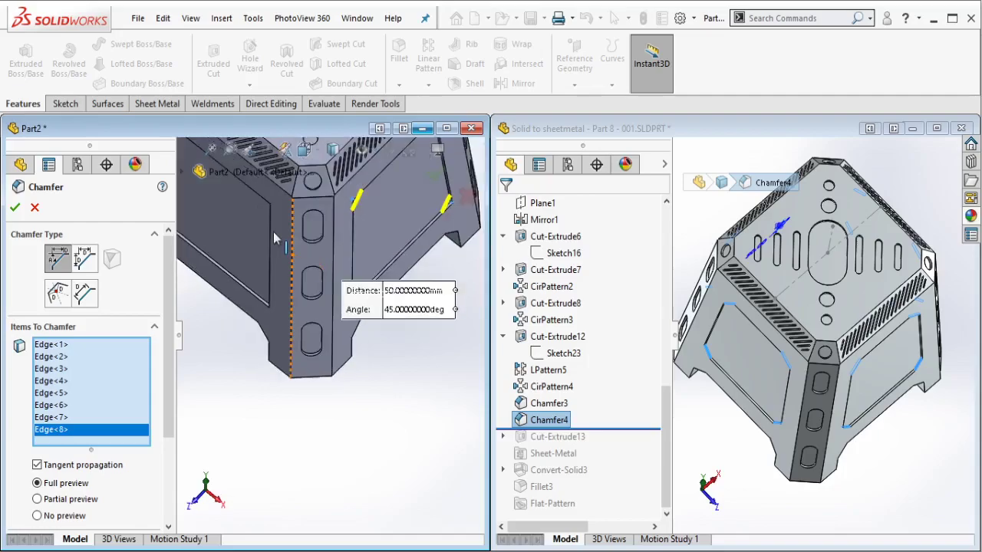
scroll(310, 261, down, 3)
Add the remaining panel-frame edges, including top, vertical and lower edges, and accept the chamfer.
click(290, 264)
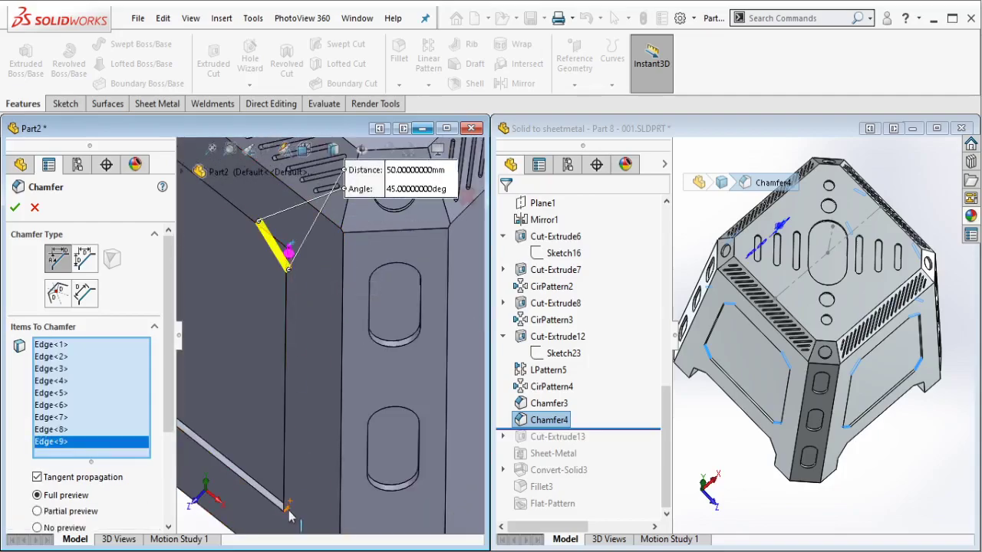
click(263, 484)
scroll(237, 292, up, 3)
scroll(237, 293, up, 2)
scroll(324, 292, down, 4)
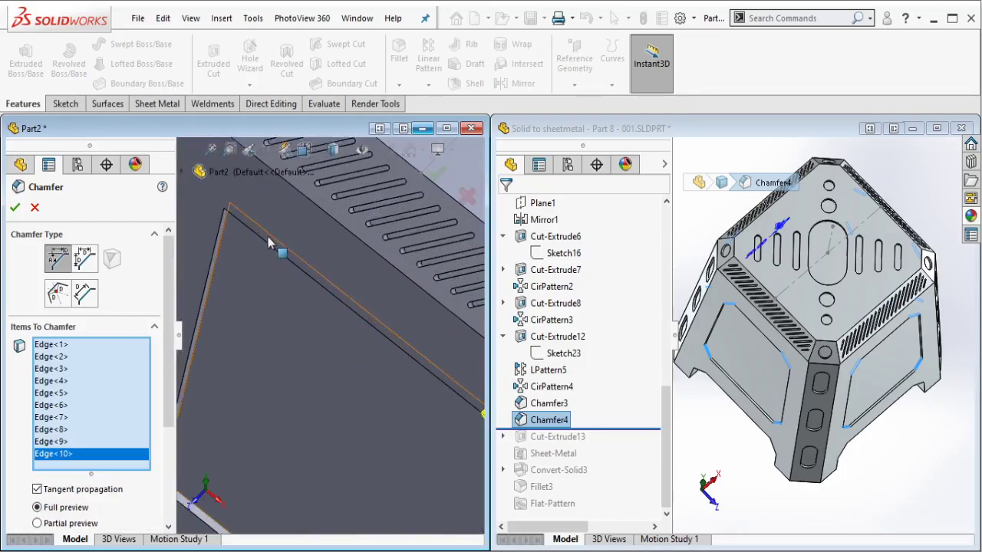
click(271, 243)
scroll(240, 261, up, 2)
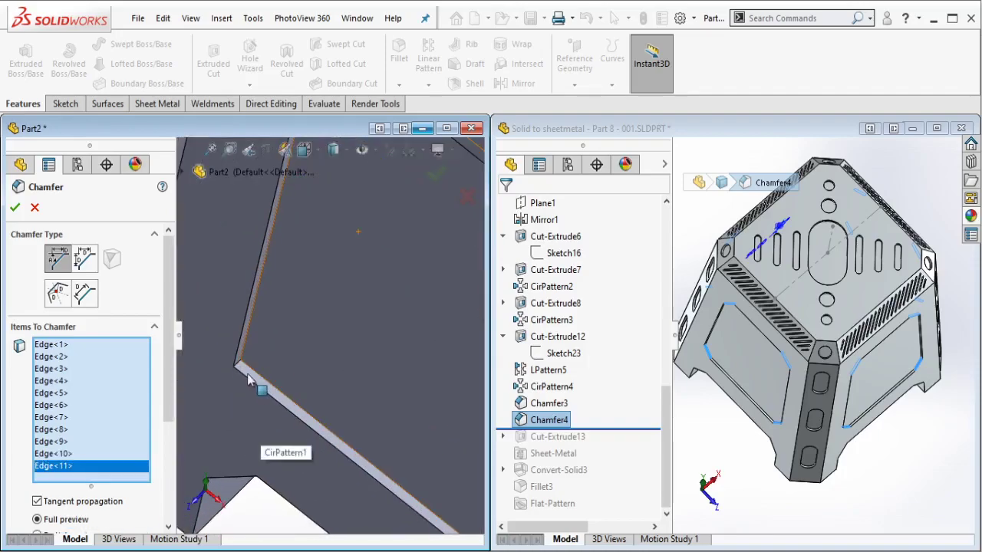
click(255, 443)
scroll(344, 387, up, 3)
scroll(345, 388, up, 3)
middle_drag(344, 387, 279, 399)
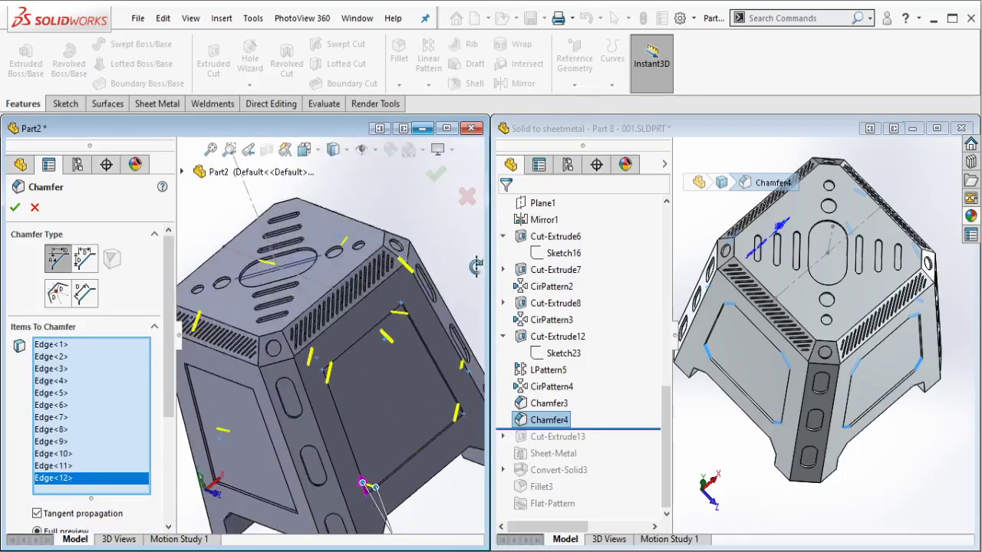
scroll(279, 399, up, 2)
scroll(279, 399, down, 3)
scroll(254, 329, down, 4)
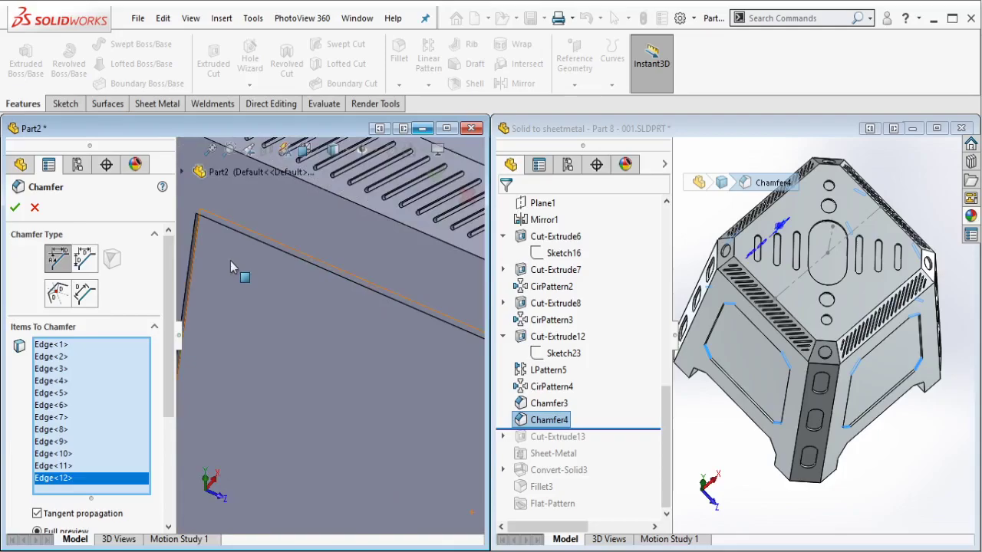
click(200, 219)
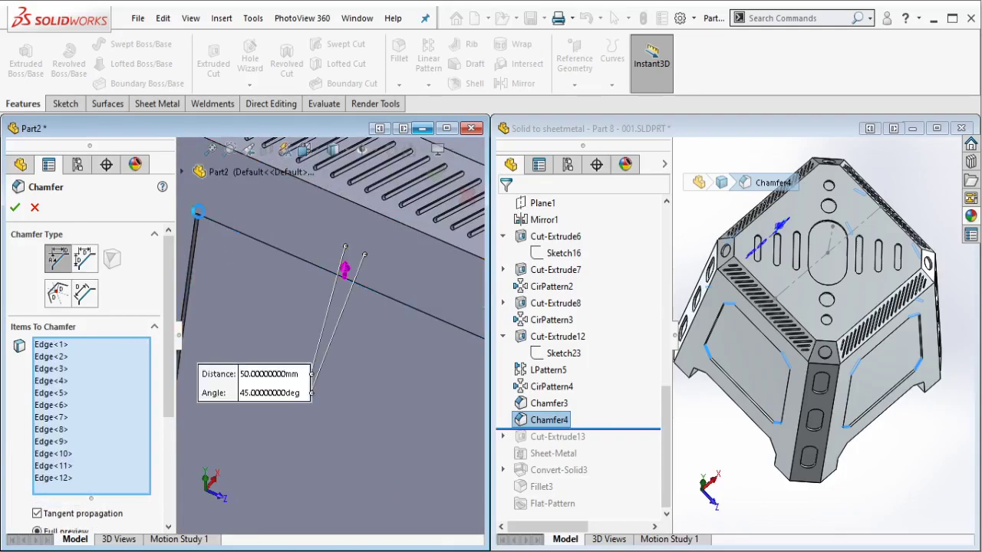
scroll(219, 230, down, 1)
click(205, 230)
scroll(205, 231, up, 3)
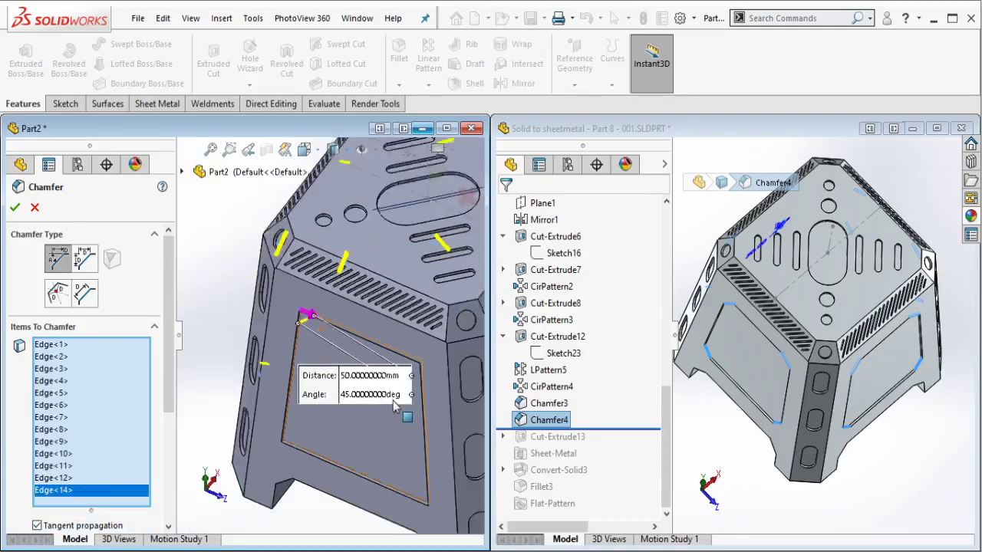
scroll(324, 276, down, 2)
scroll(397, 351, down, 3)
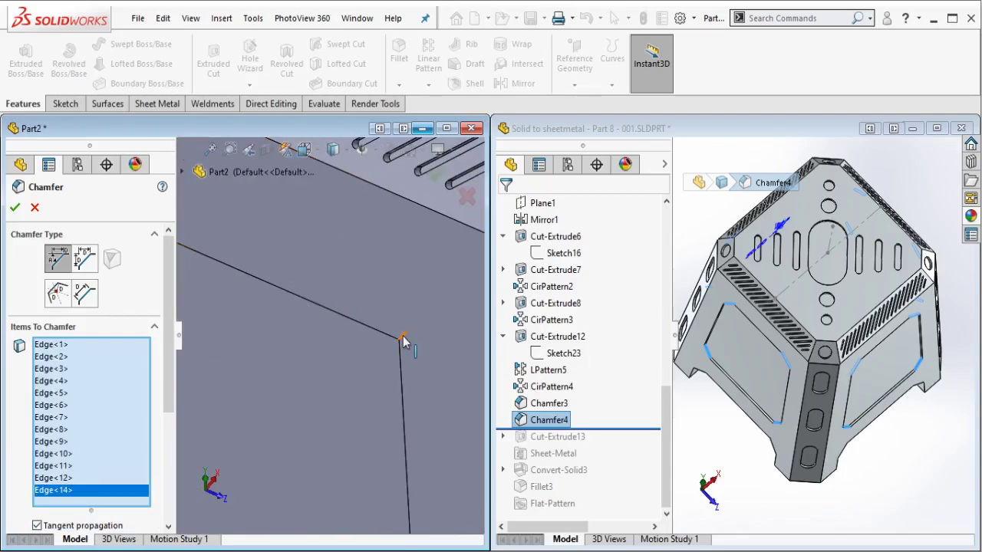
click(404, 342)
scroll(373, 435, up, 3)
scroll(360, 436, down, 3)
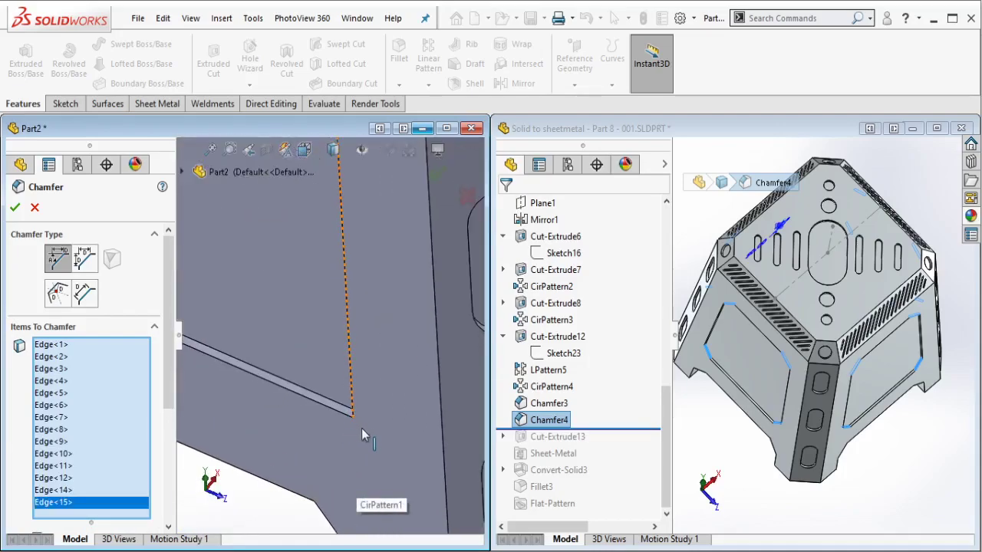
click(350, 408)
scroll(201, 325, up, 3)
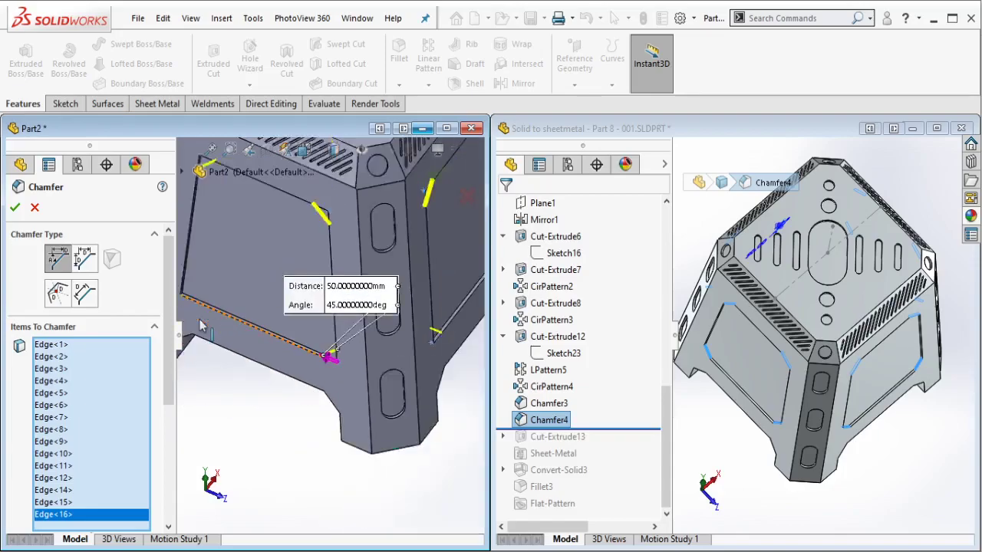
scroll(200, 325, down, 3)
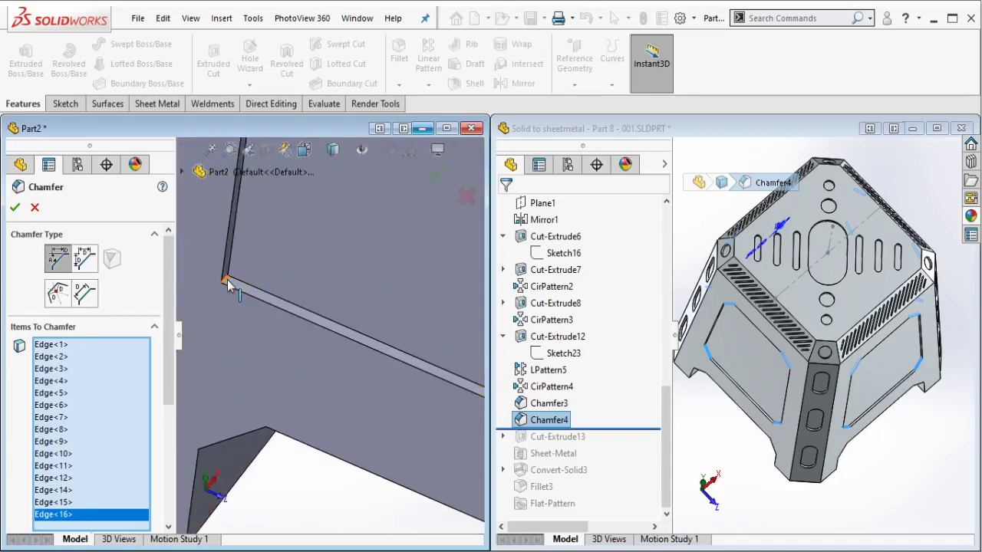
click(227, 280)
scroll(280, 238, up, 2)
scroll(428, 272, up, 2)
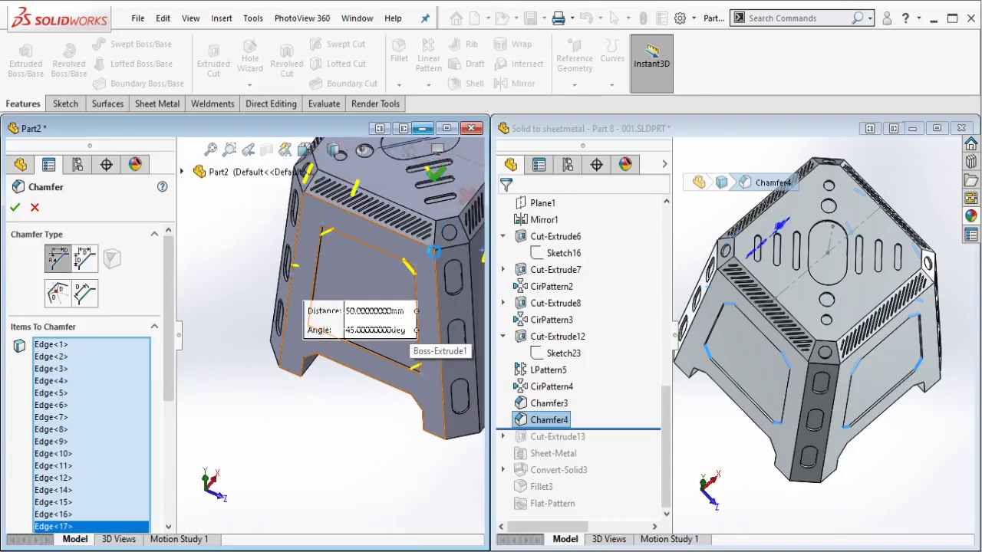
key(Return)
scroll(368, 338, up, 3)
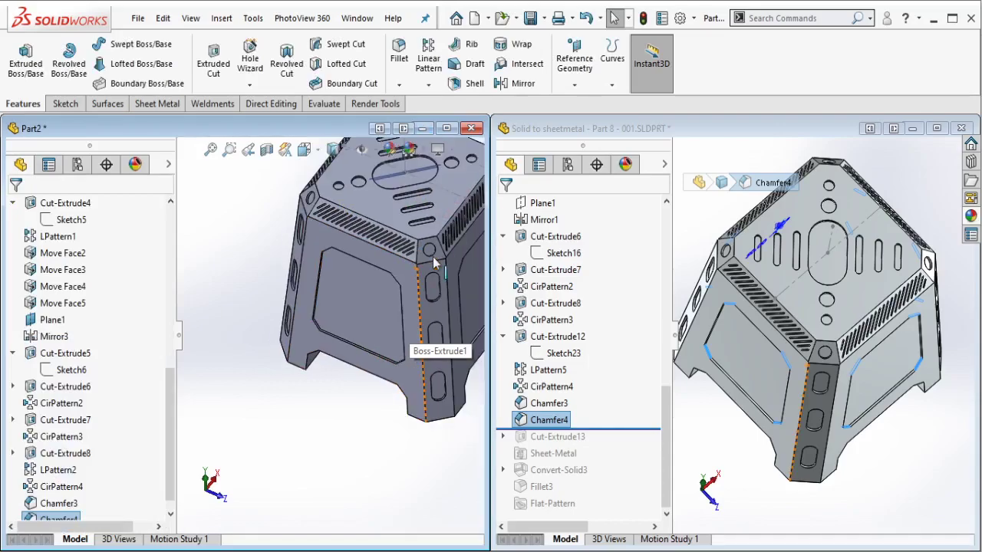
Roll the reference part forward past Cut-Extrude13 to show Sketch34's 50.00 corner-cut dimensions.
click(603, 433)
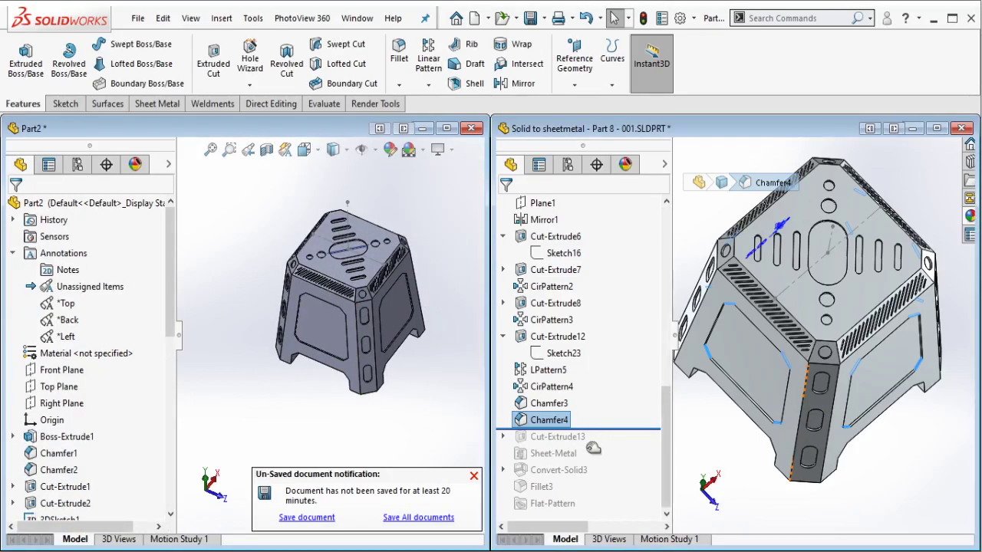
drag(593, 448, 584, 450)
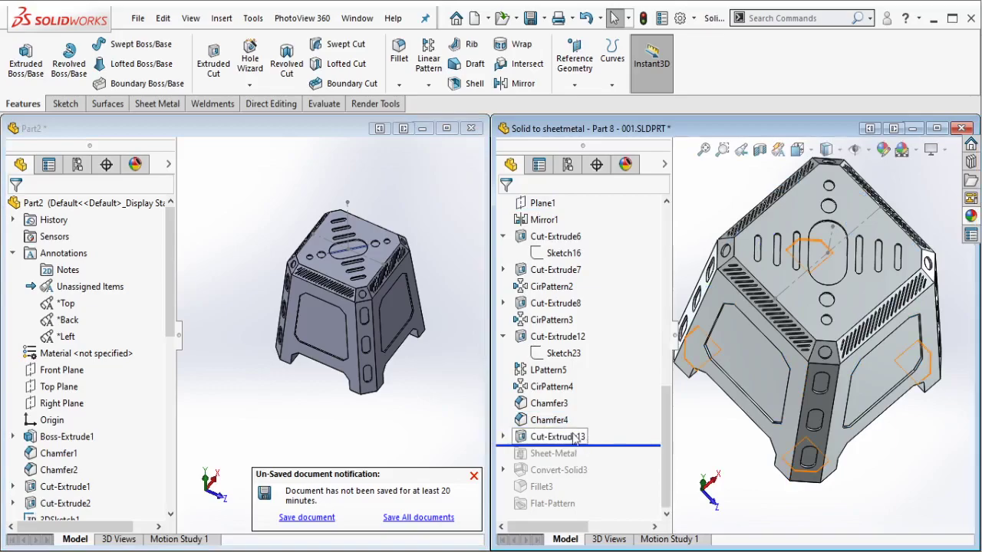
click(558, 436)
Orbit both models to their undersides and select Part2's first foot end face.
middle_drag(797, 374, 641, 361)
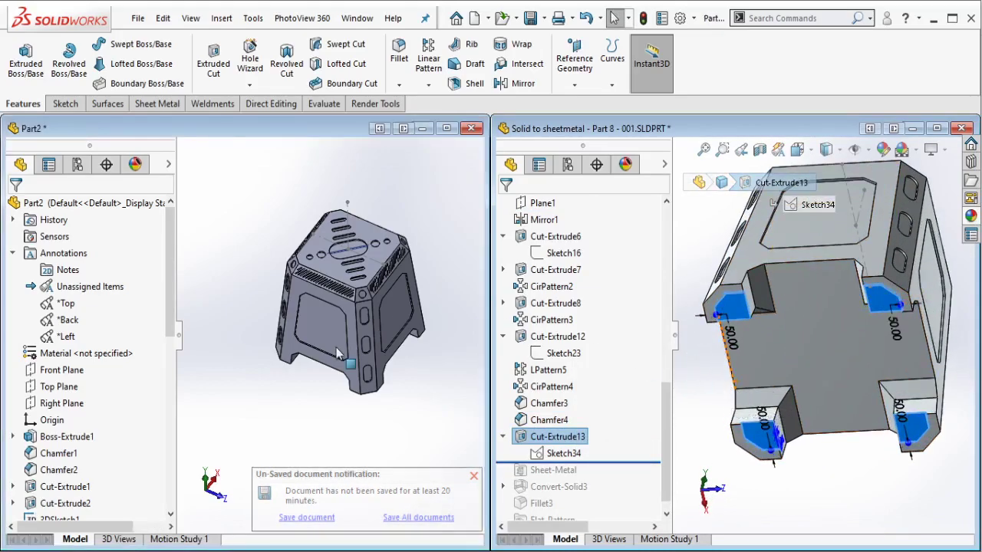
mouse_move(439, 282)
middle_down()
mouse_move(366, 216)
mouse_move(337, 306)
middle_up()
scroll(320, 314, down, 5)
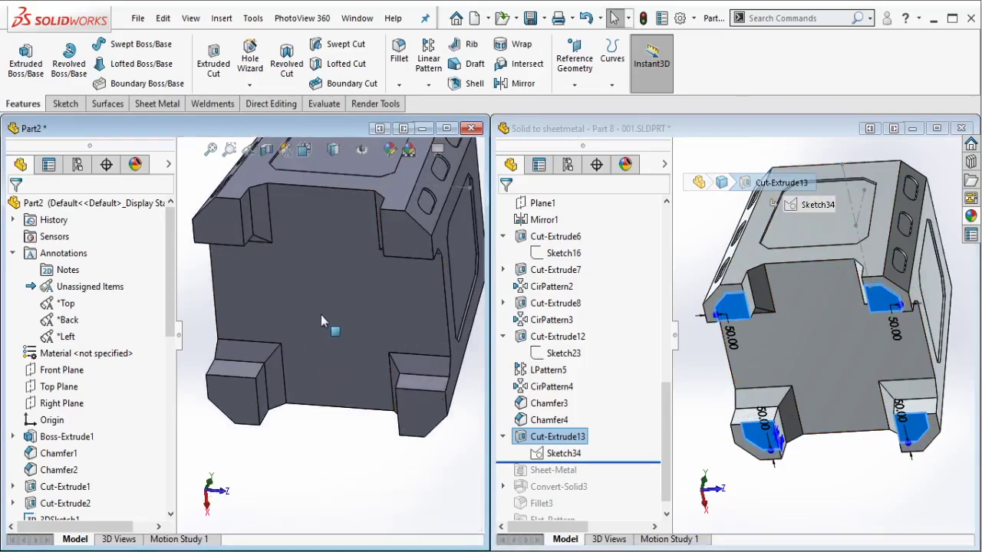
click(262, 220)
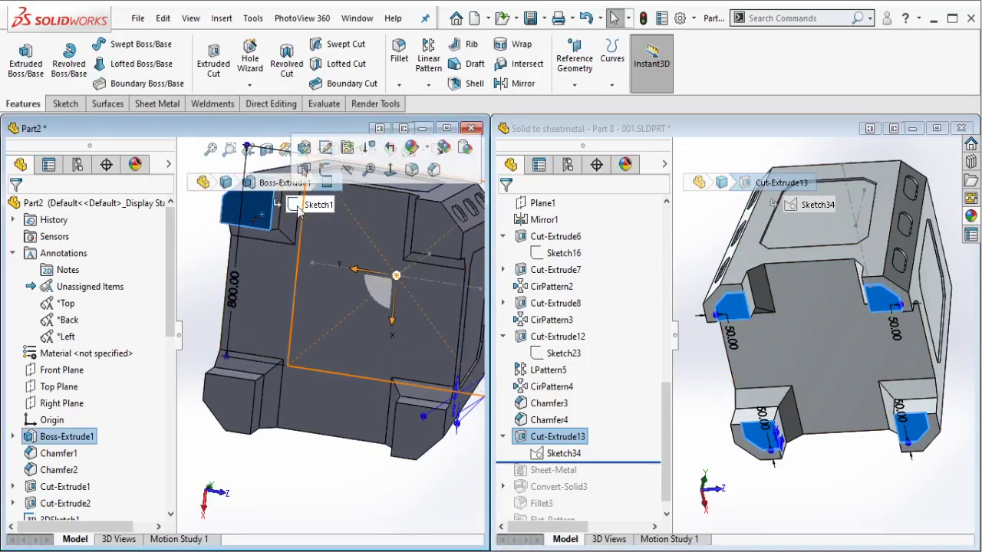
Sketch on the foot face and offset the first two foot faces 50 mm inward.
click(325, 172)
click(280, 76)
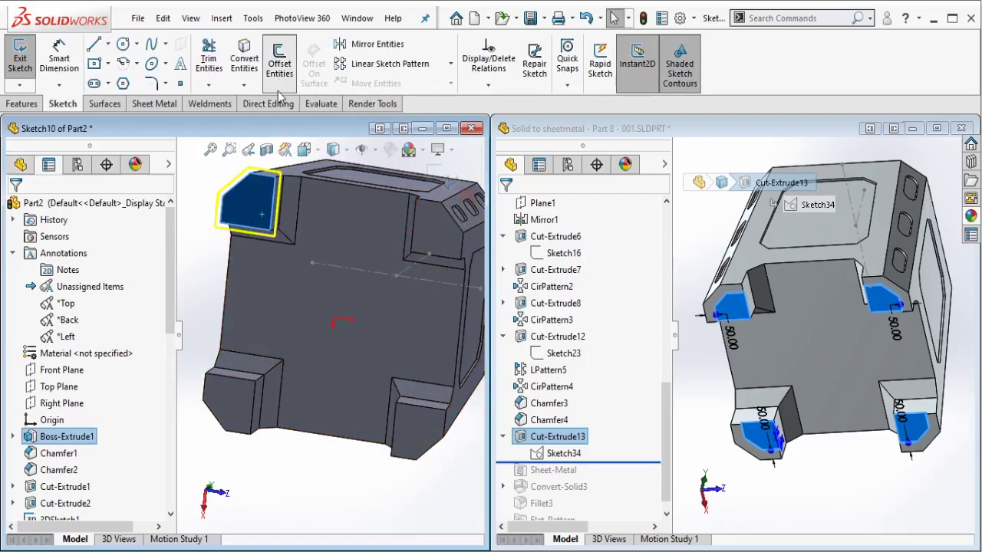
text(50)
key(Return)
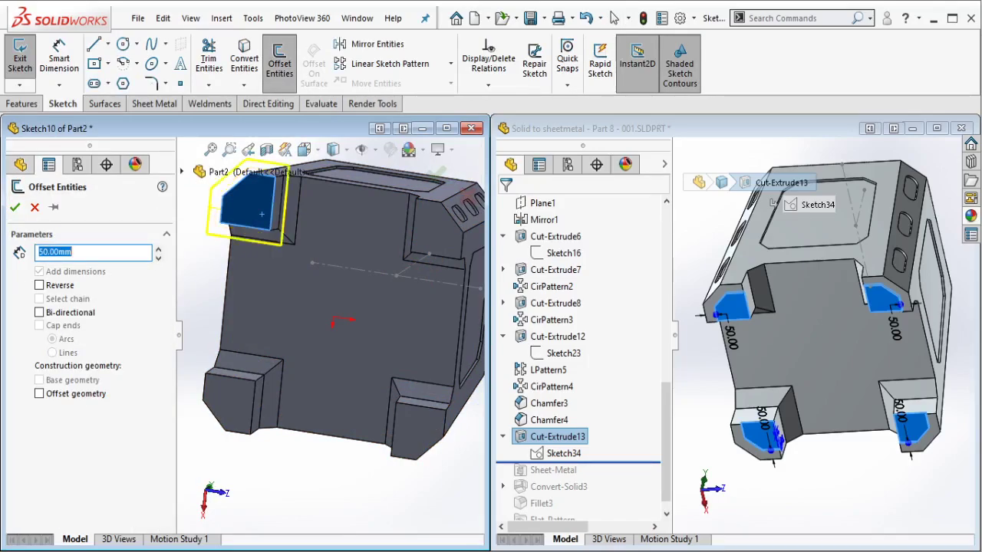
click(40, 285)
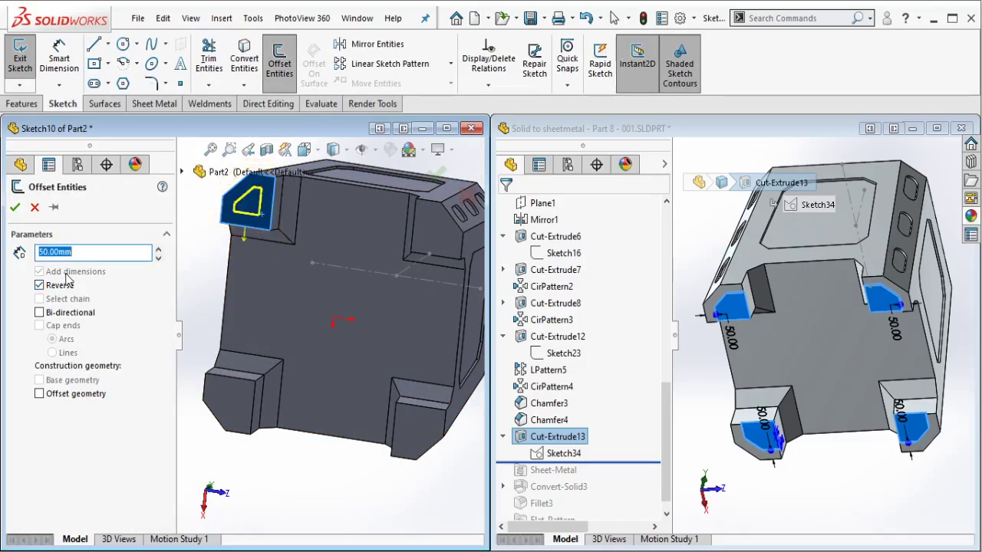
click(16, 208)
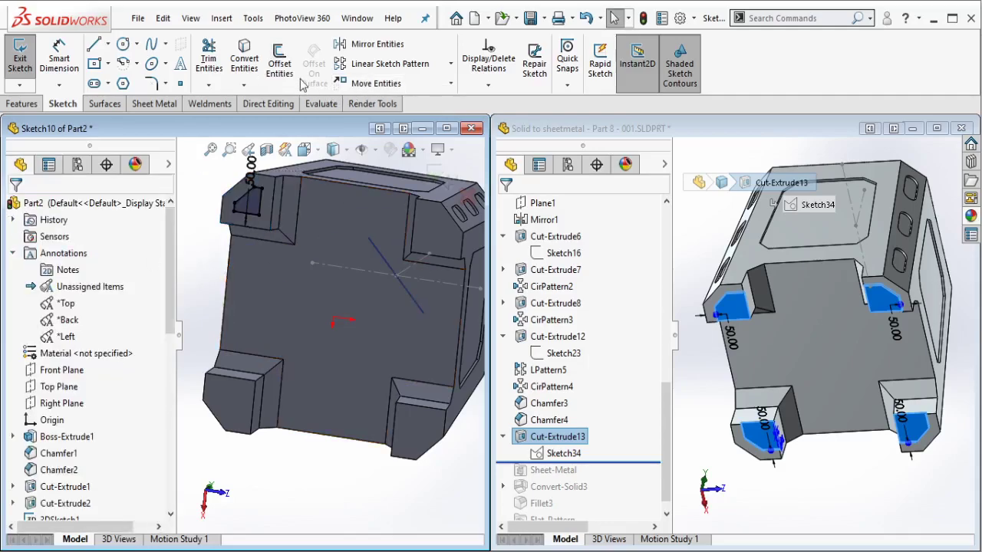
click(279, 62)
click(429, 223)
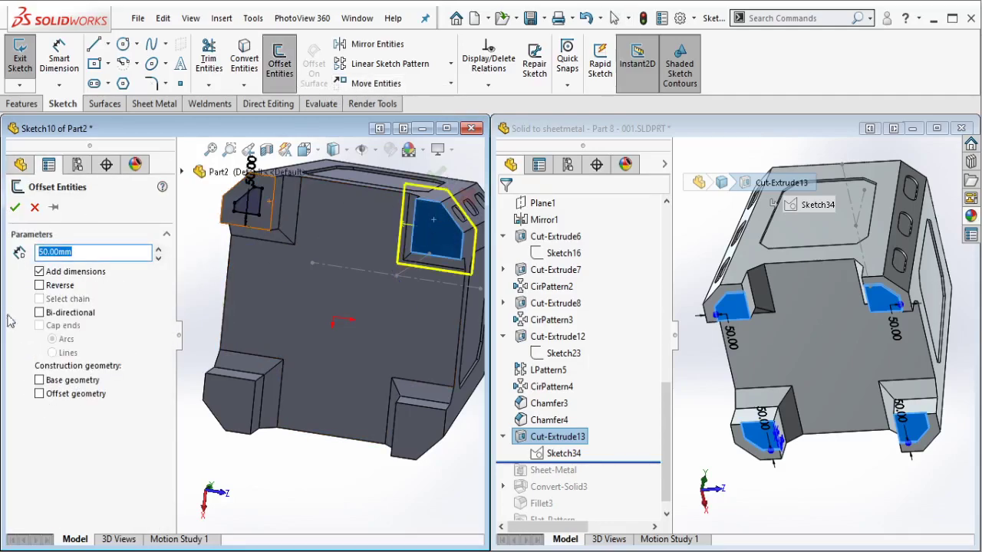
click(40, 285)
click(15, 208)
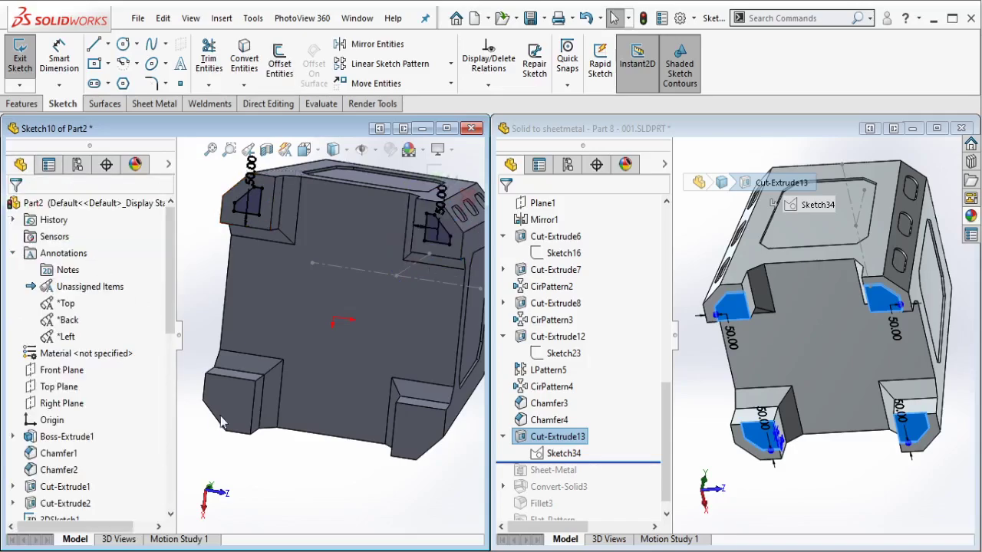
Offset the bottom-left and bottom-right foot faces 50 mm inward as well.
click(230, 400)
click(279, 61)
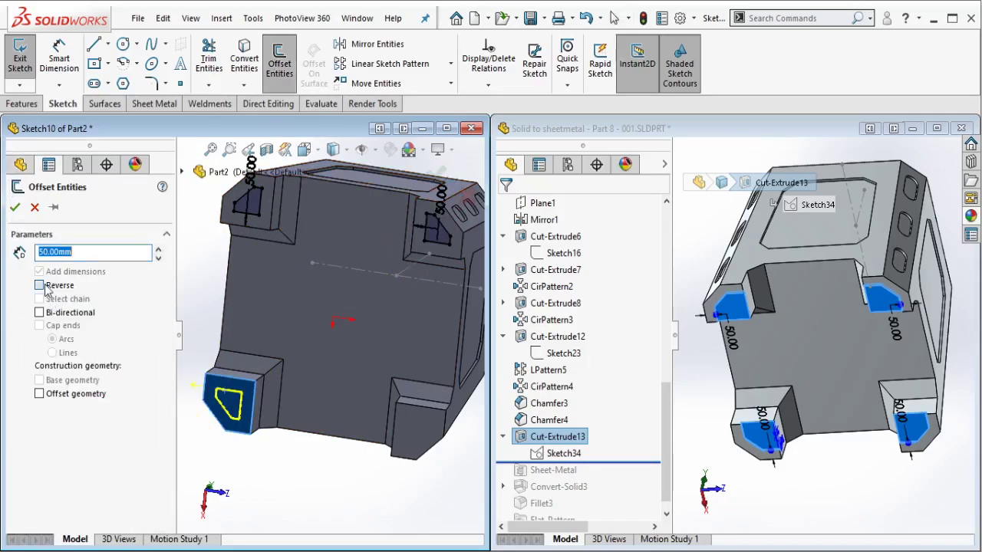
click(15, 207)
click(279, 62)
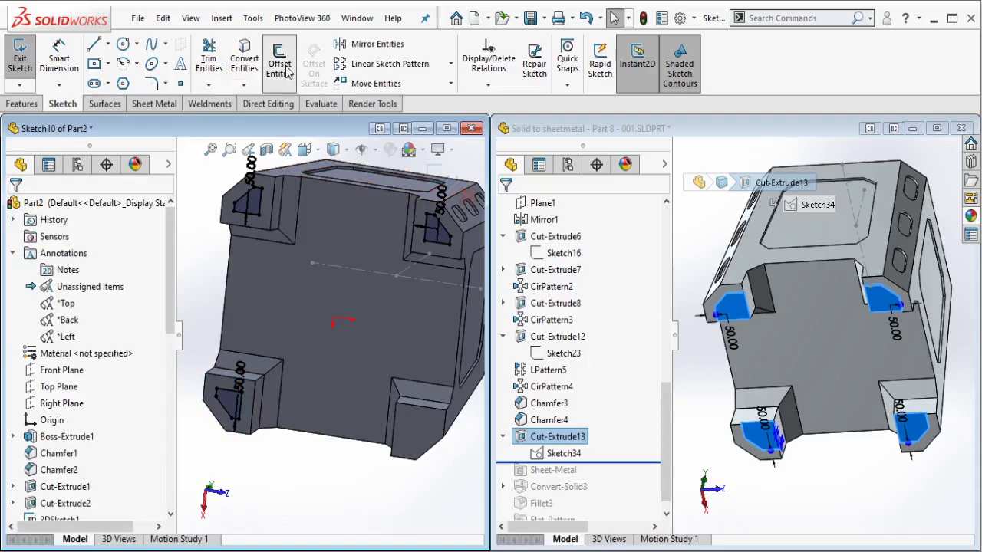
click(414, 428)
click(62, 287)
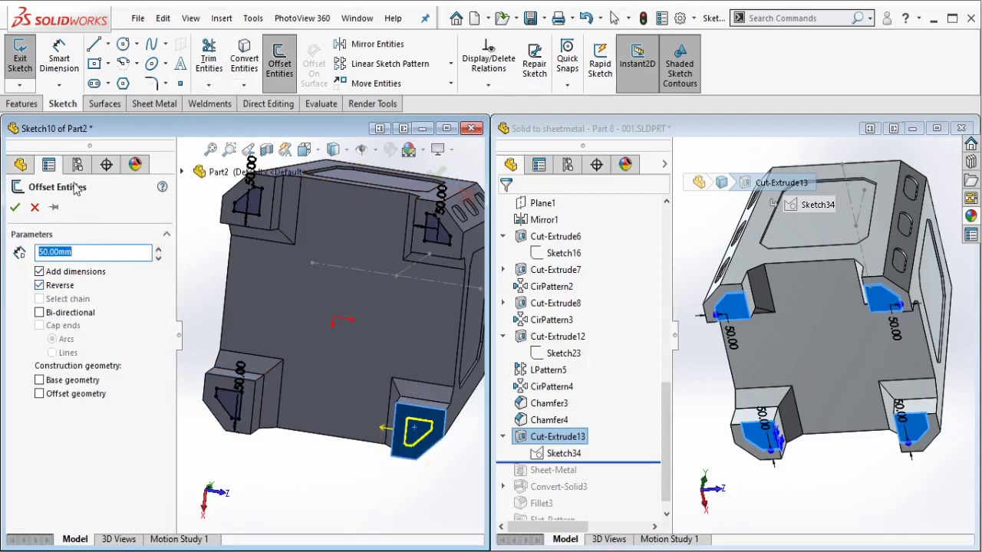
click(15, 208)
Draw a corner rectangle from the top-left foot to the bottom-right foot.
click(107, 64)
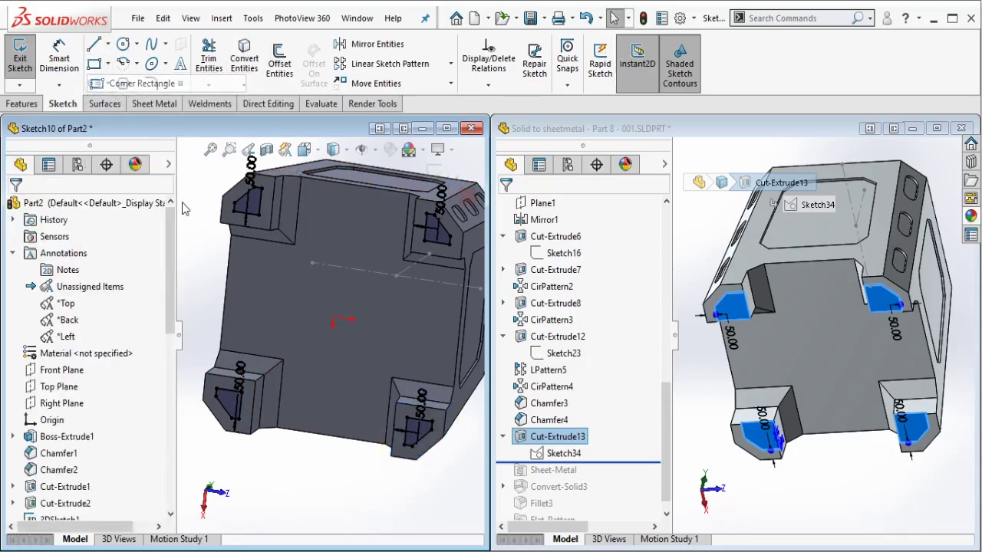
click(263, 188)
click(403, 445)
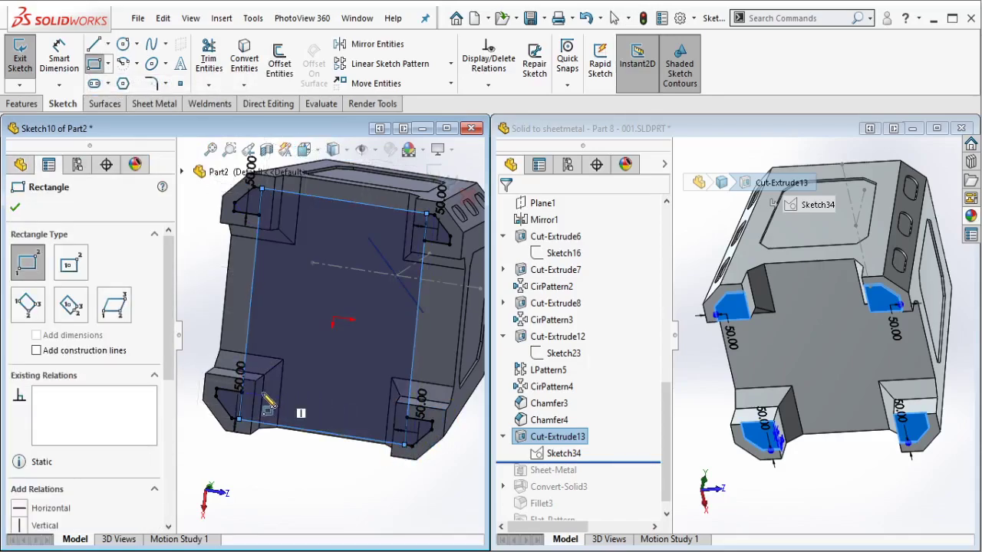
click(217, 388)
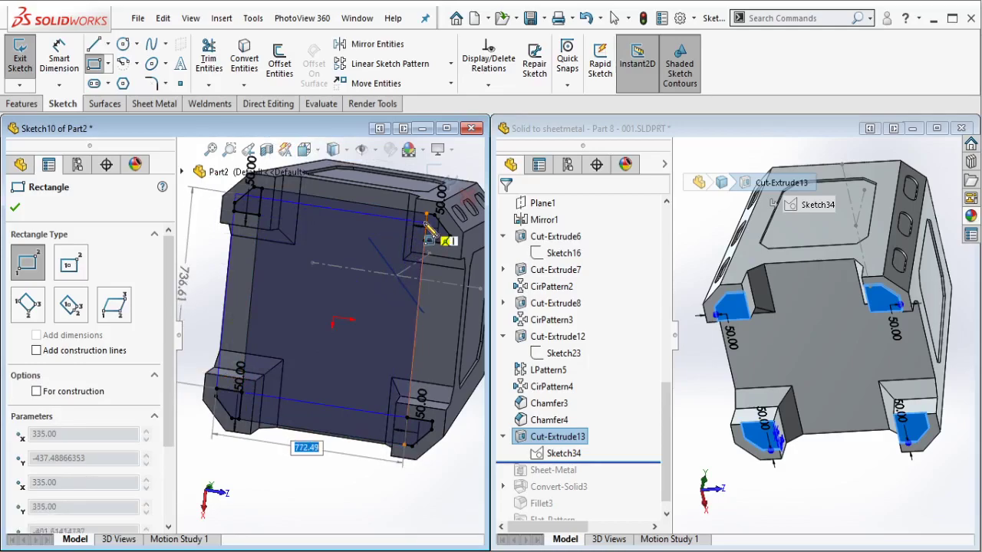
key(Escape)
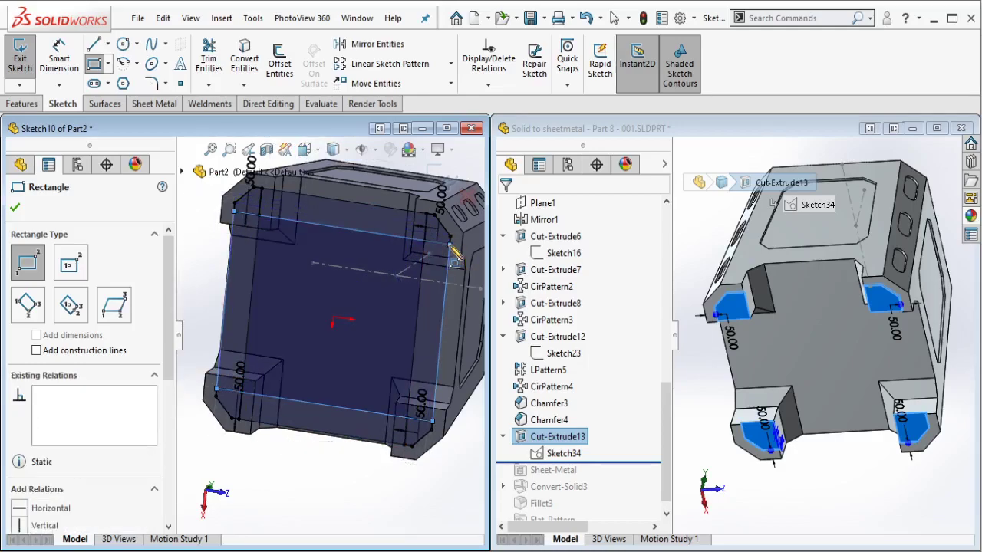
key(Escape)
Power Trim the overlapping rectangle and offset segments into one closed outline.
click(209, 60)
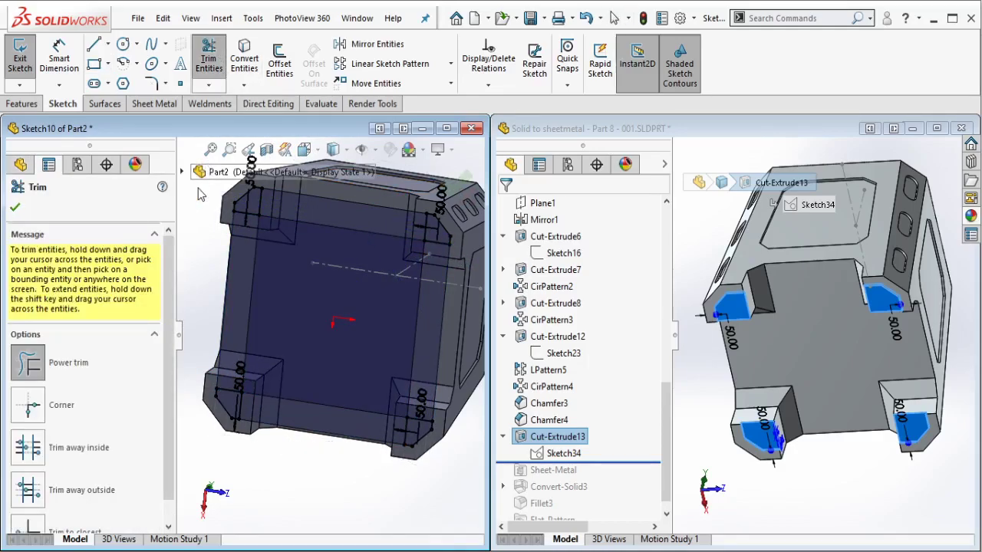
drag(303, 262, 256, 238)
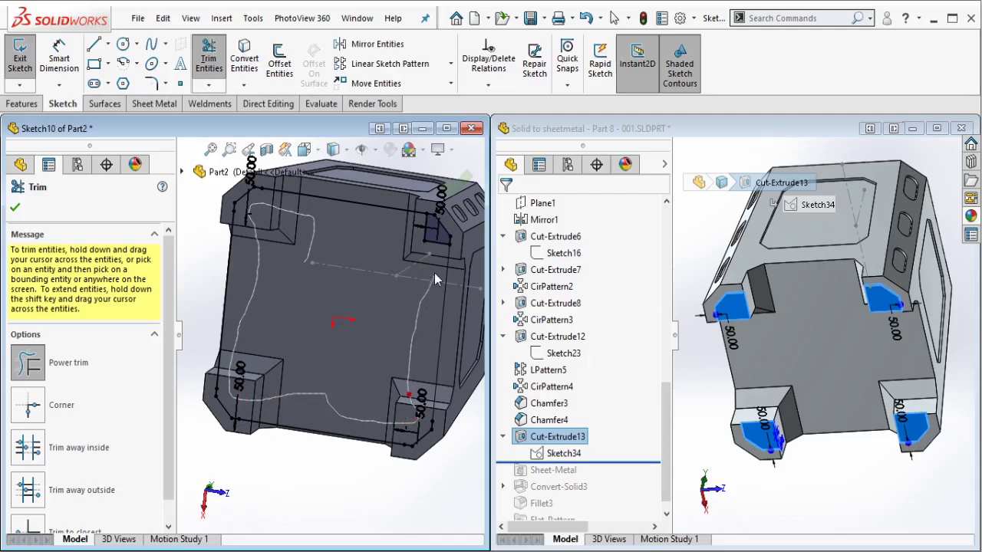
drag(429, 241, 401, 270)
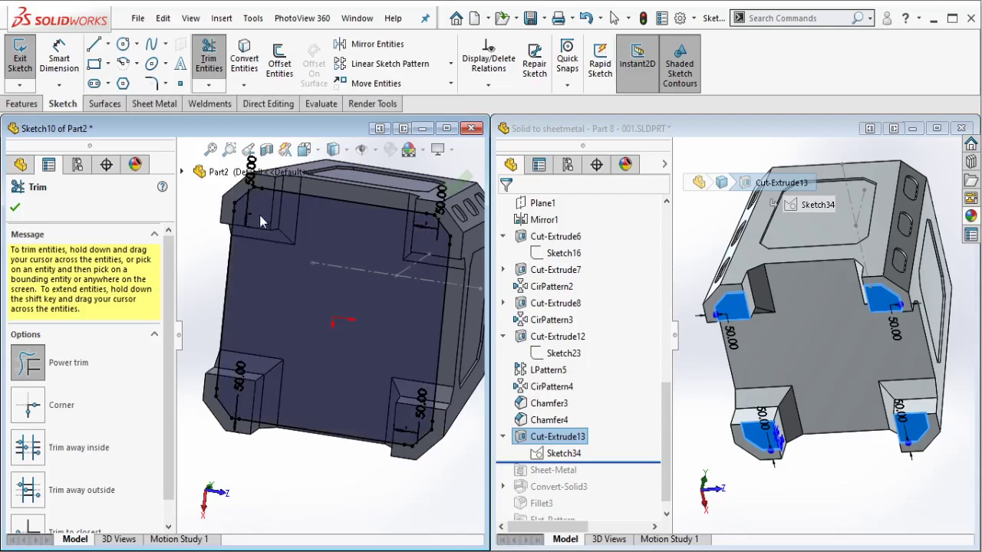
click(15, 208)
click(23, 105)
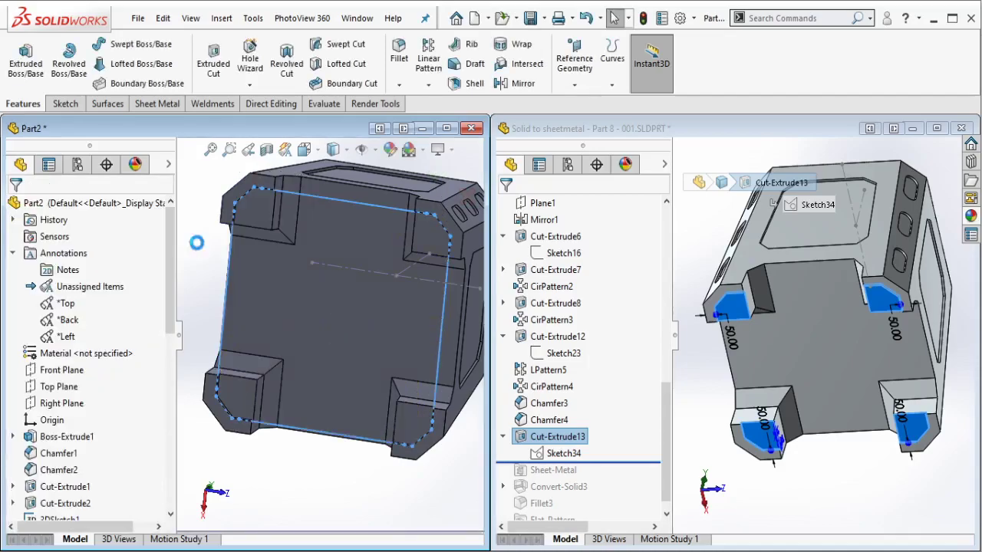
Roll the reference part forward below Convert-Solid3 to show its sheet-metal frame.
mouse_move(372, 260)
middle_down()
mouse_move(349, 340)
mouse_move(420, 236)
middle_up()
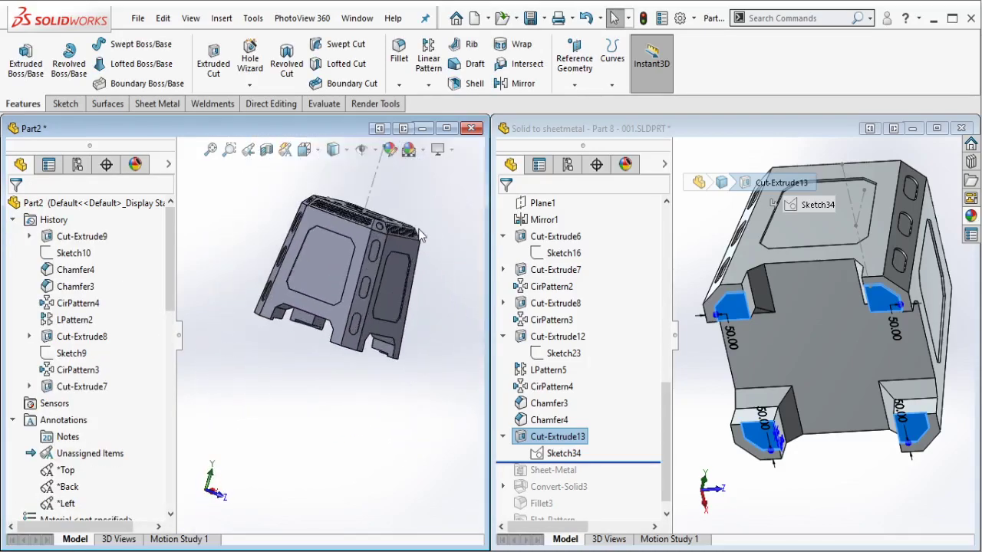
click(646, 167)
scroll(608, 347, down, 1)
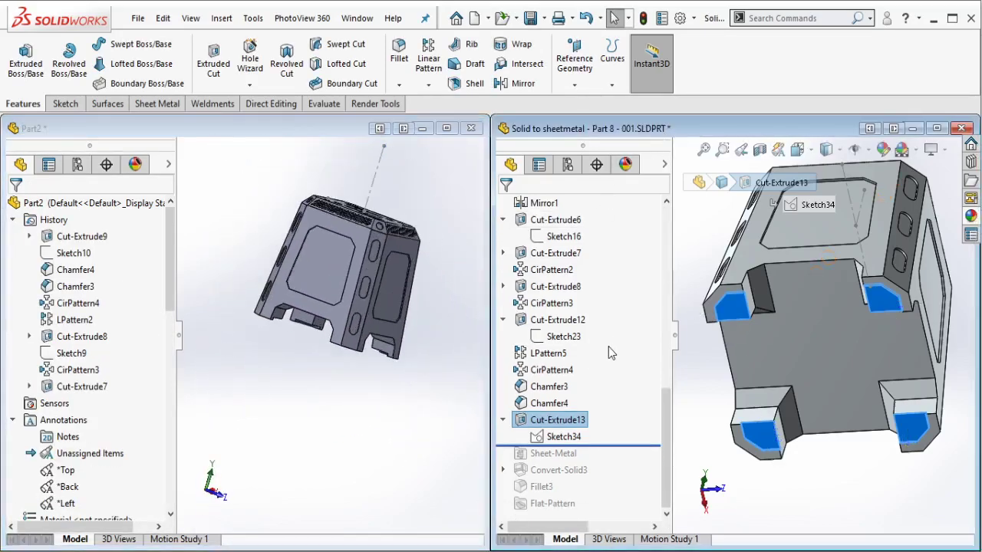
drag(584, 445, 590, 477)
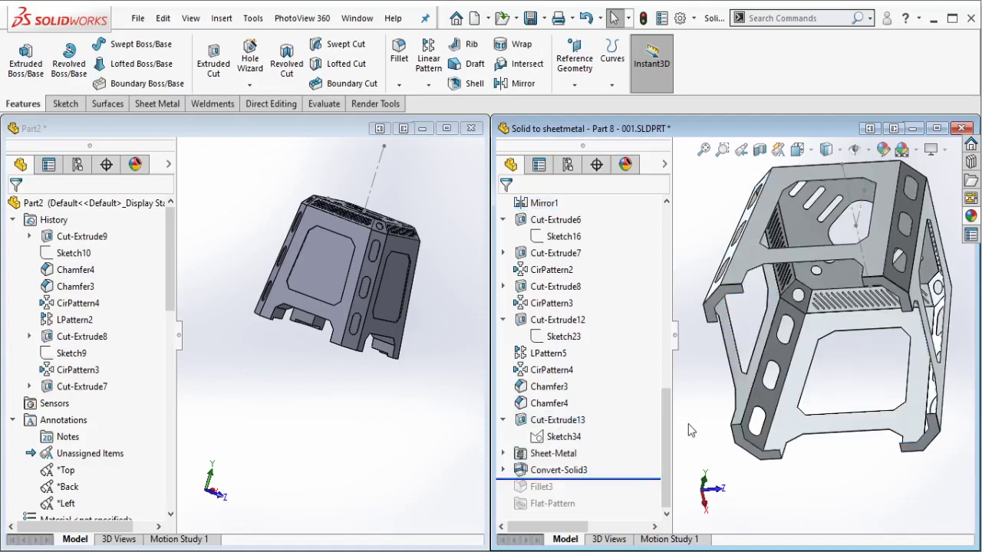
Hide Part2's 3DSketch1 line.
click(365, 310)
scroll(366, 230, down, 3)
scroll(365, 236, down, 1)
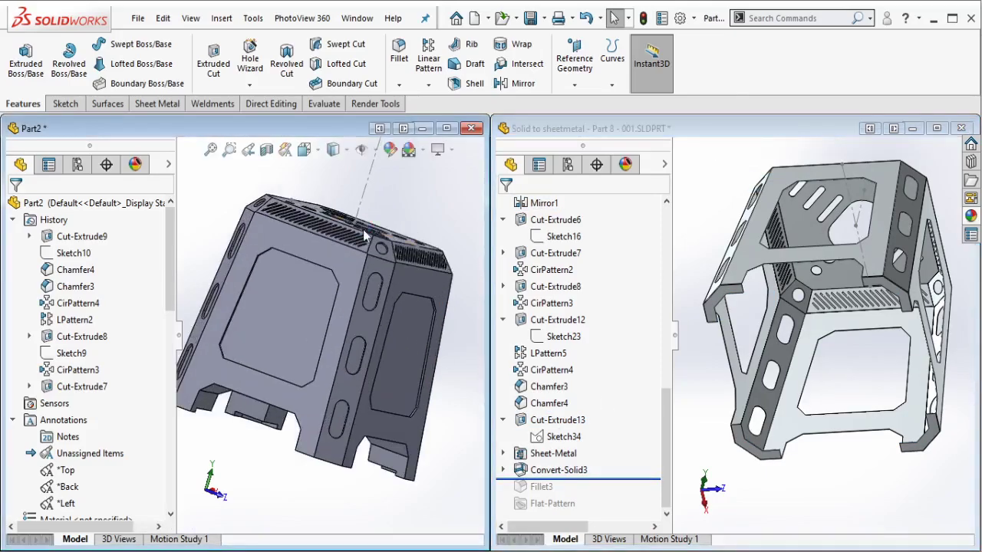
click(363, 209)
click(429, 159)
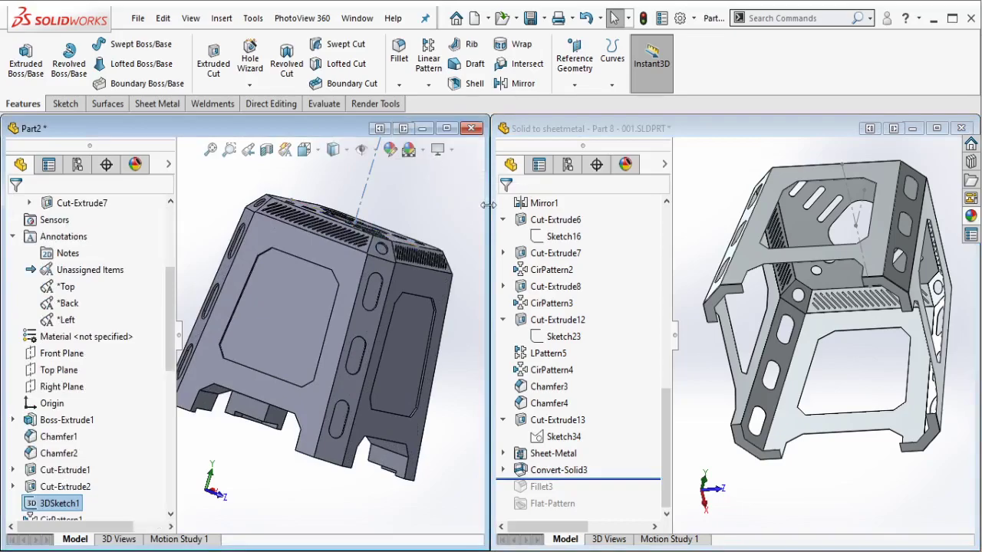
Orbit the reference stool and Part2 until Part2's top face is showing.
middle_drag(844, 253, 865, 313)
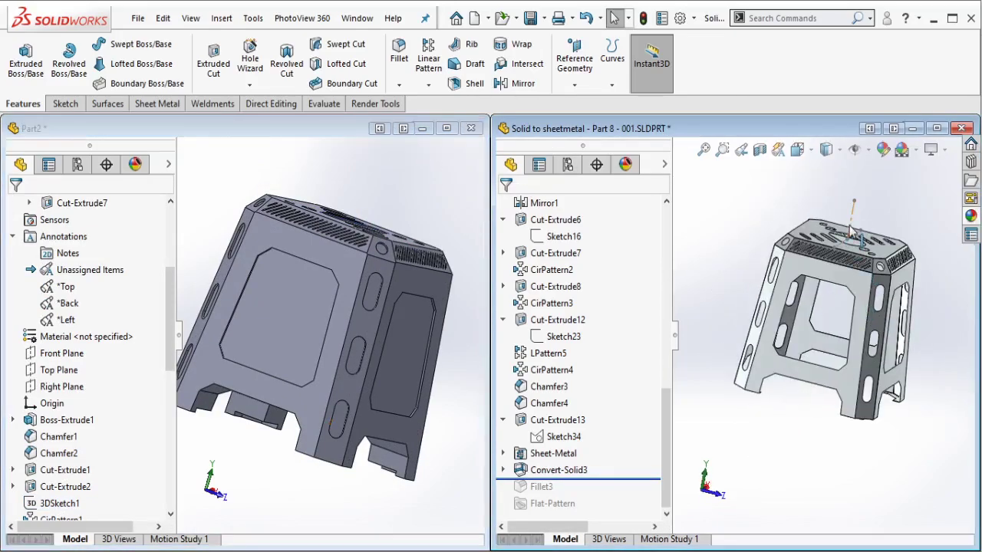
scroll(641, 198, up, 4)
click(323, 128)
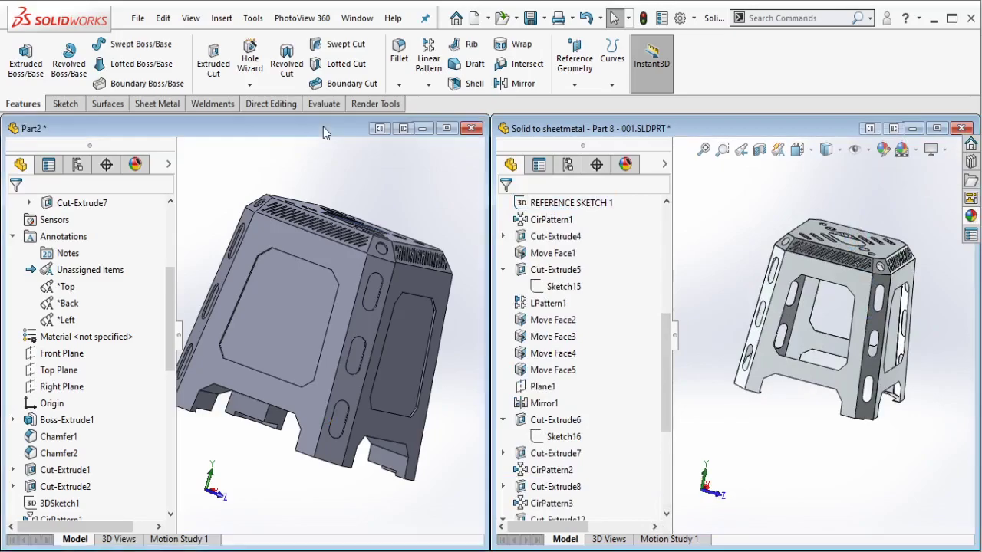
middle_drag(345, 261, 348, 222)
middle_drag(751, 326, 755, 269)
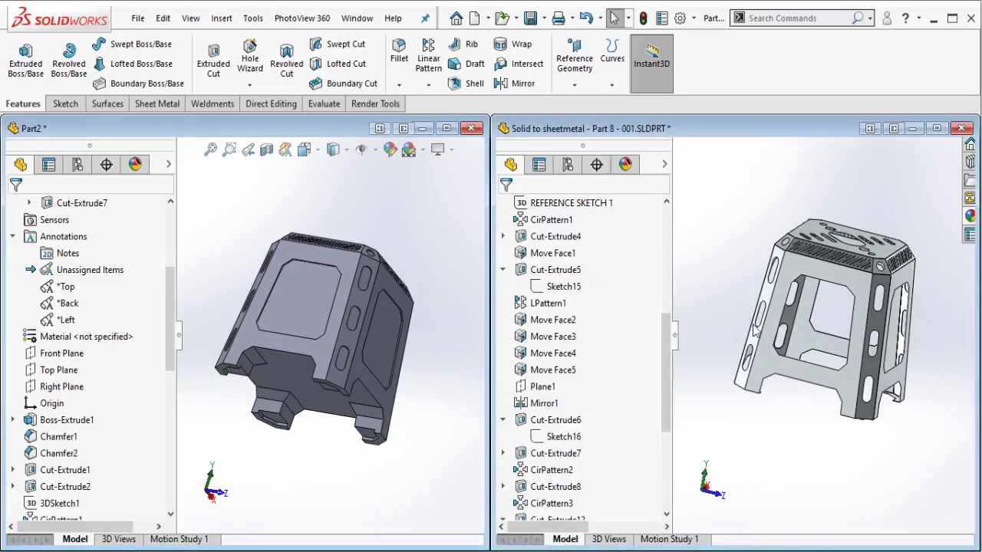
click(404, 242)
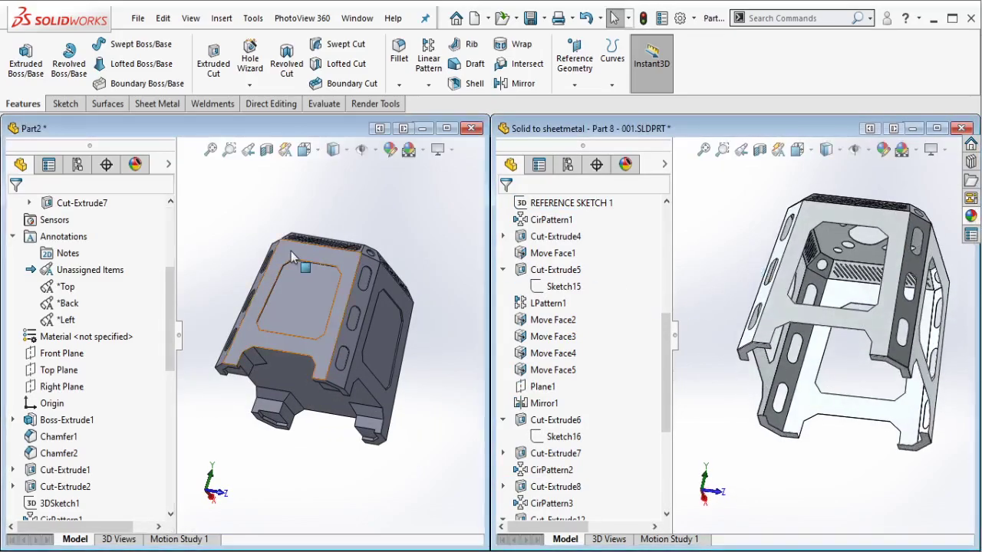
middle_drag(302, 258, 282, 346)
Start Convert to Sheet Metal on Part2 with the top face fixed, 2.00mm thickness, 0.50mm radius.
key(f)
click(156, 107)
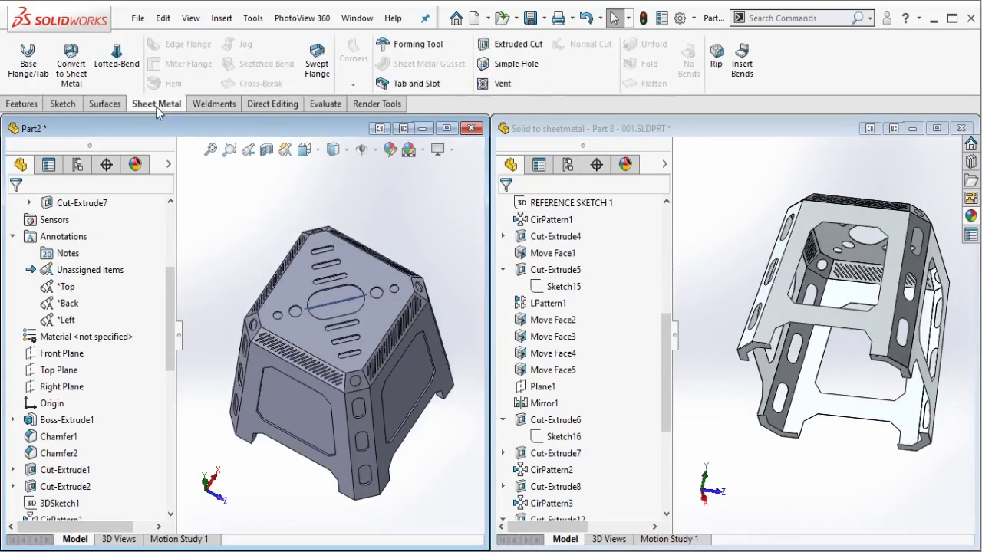
click(71, 65)
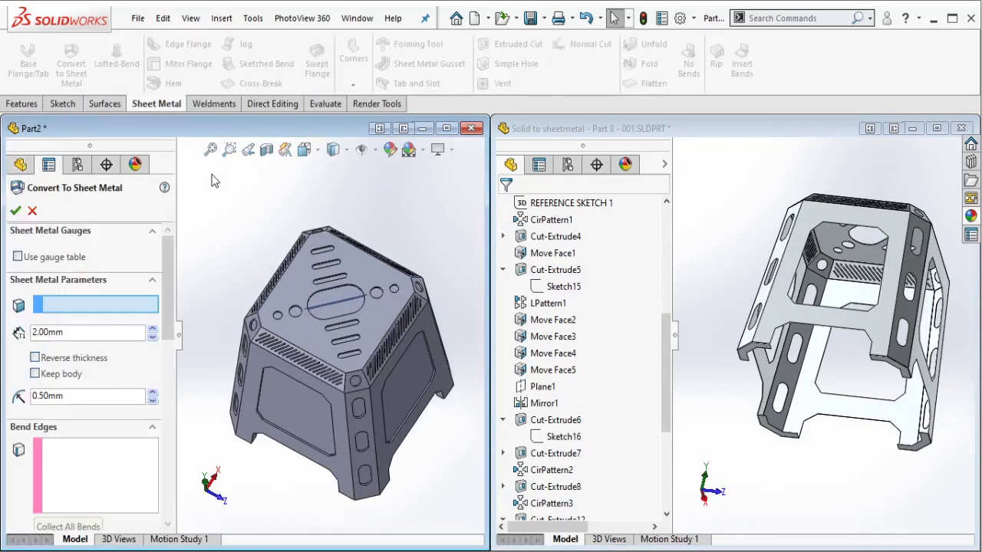
click(312, 345)
middle_drag(313, 345, 370, 384)
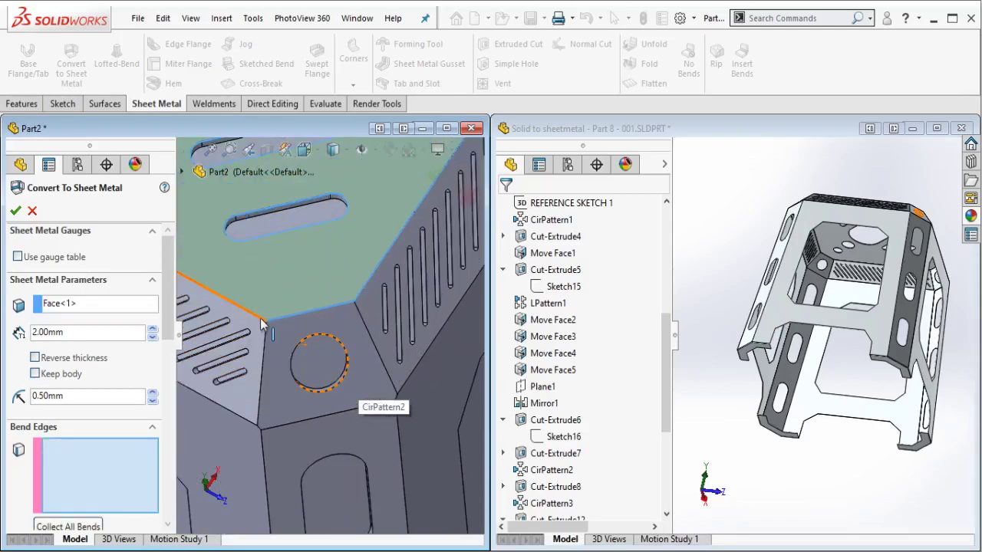
Add the first five corner edges as bend edges.
click(264, 326)
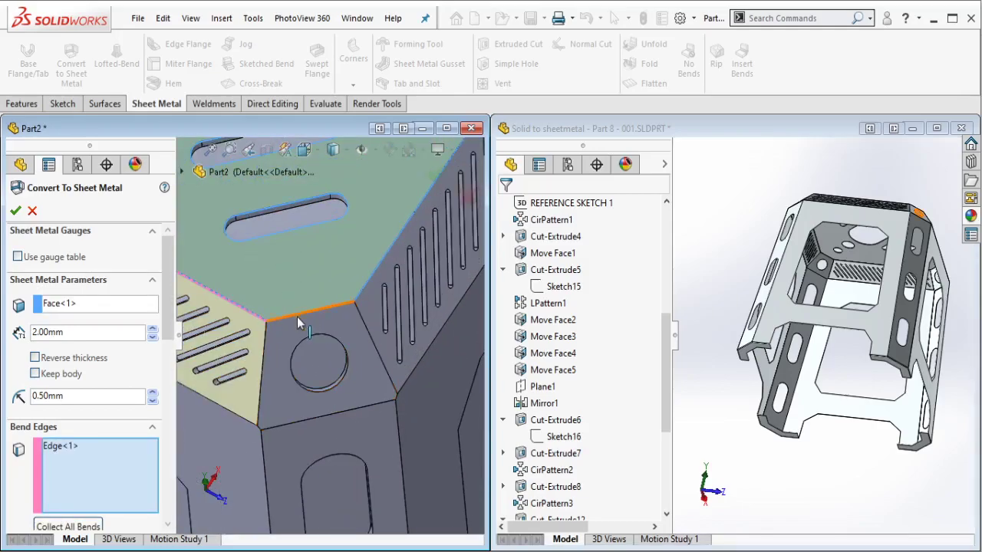
click(365, 293)
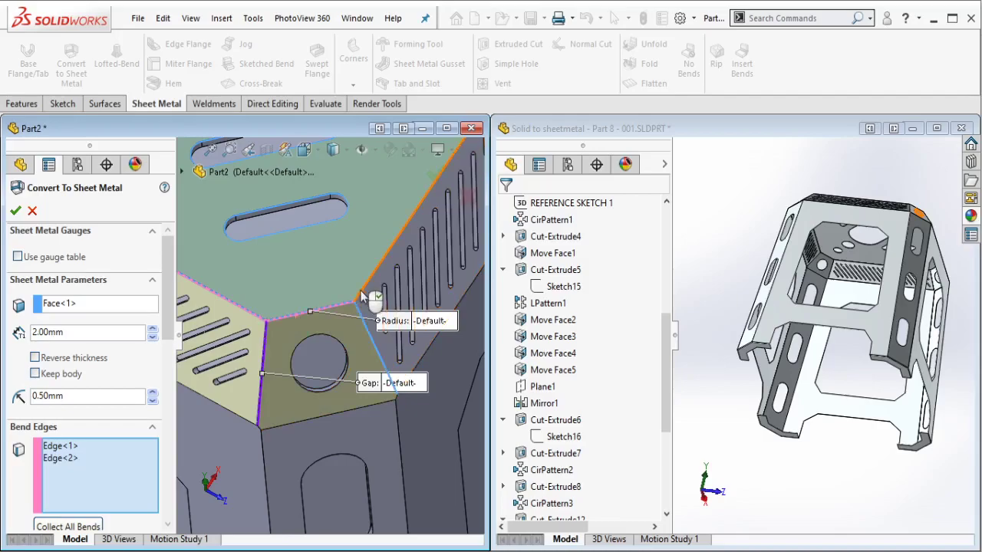
click(360, 292)
middle_drag(361, 291, 395, 217)
scroll(395, 217, down, 2)
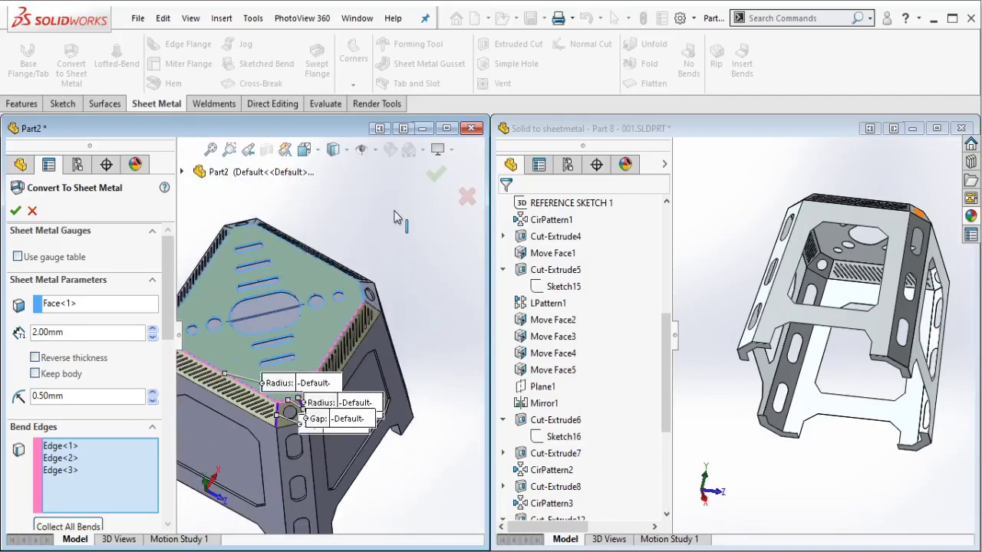
scroll(368, 261, down, 2)
scroll(346, 307, down, 2)
scroll(328, 335, down, 3)
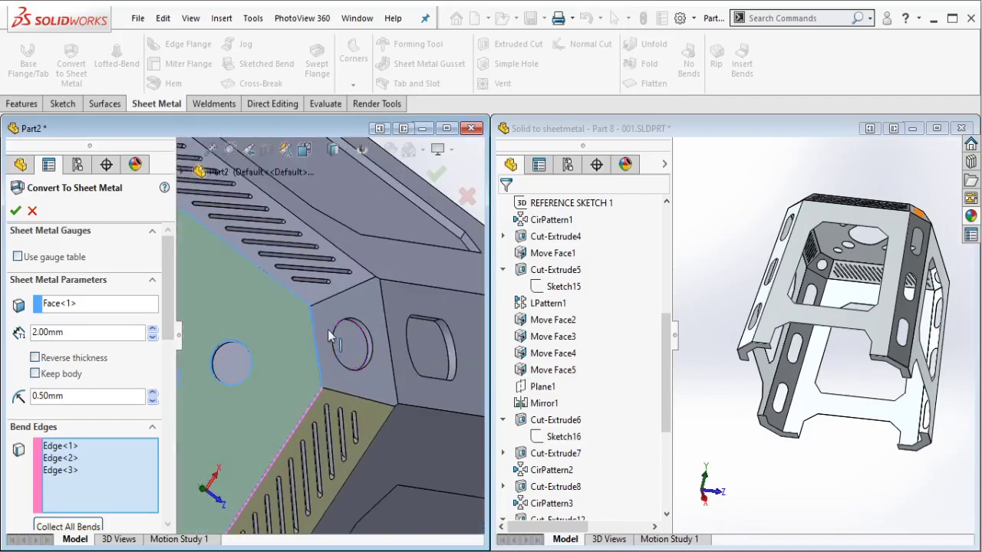
click(299, 301)
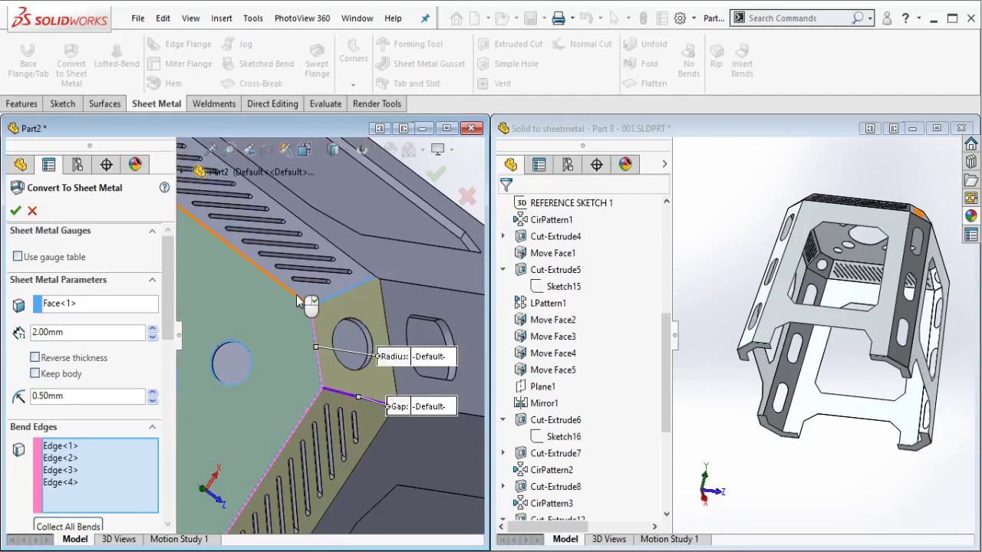
click(315, 315)
Add the sixth edge and the lower corner edges as bend edges.
scroll(320, 320, up, 2)
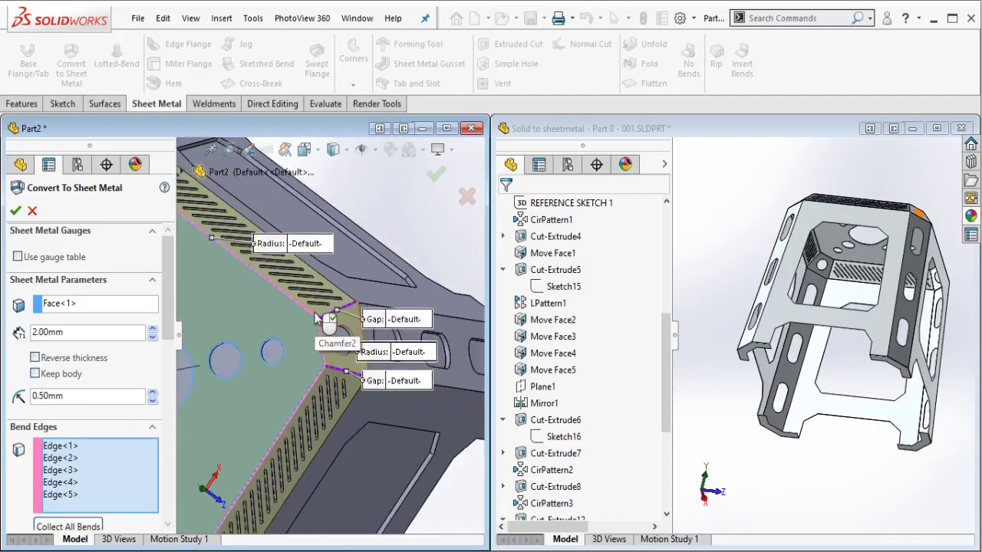
scroll(292, 323, up, 2)
scroll(240, 291, up, 1)
scroll(227, 280, down, 3)
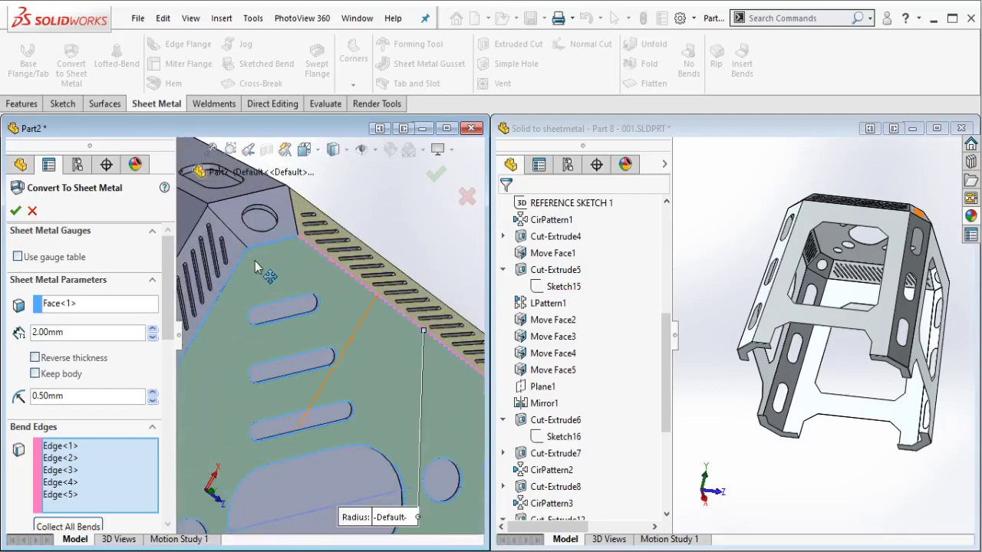
click(250, 264)
scroll(249, 264, down, 1)
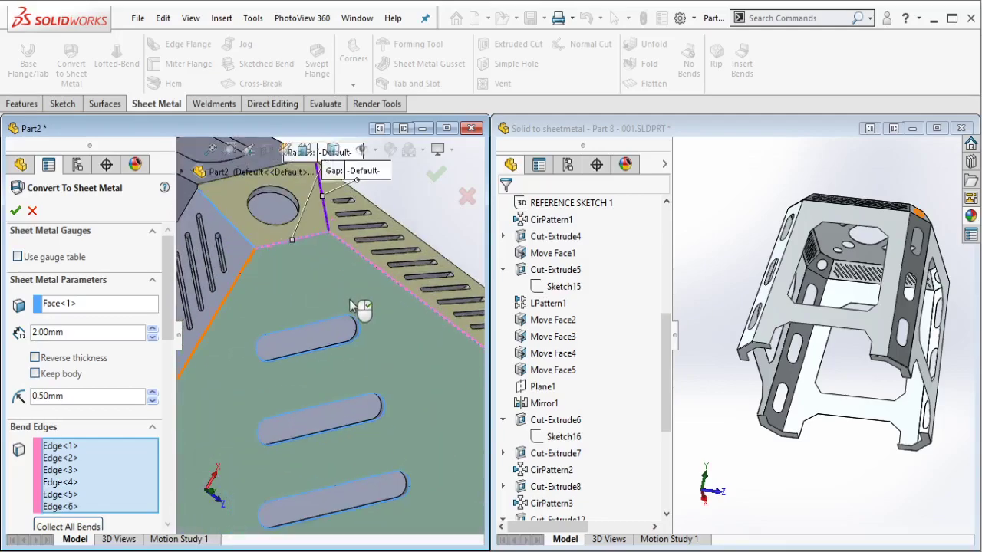
middle_drag(366, 305, 336, 460)
scroll(335, 460, up, 2)
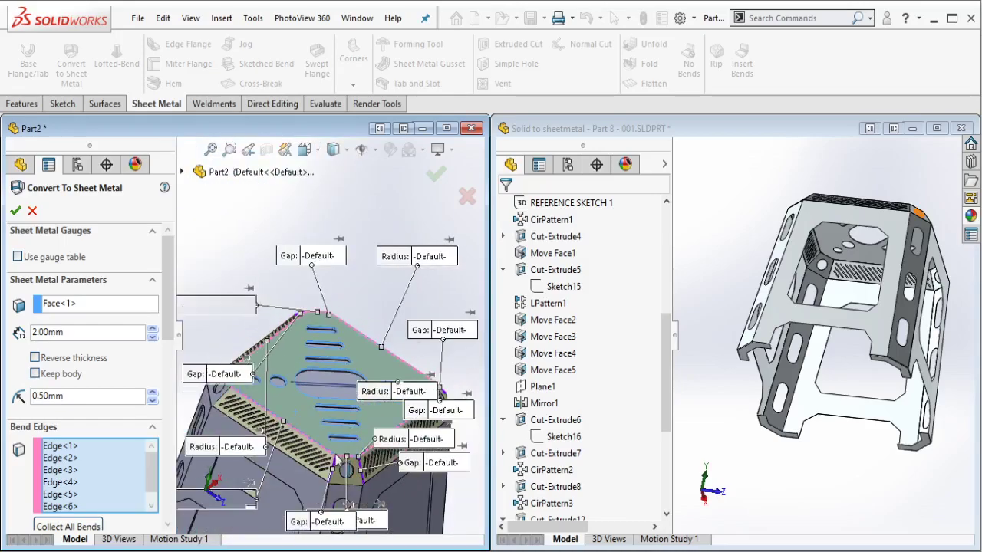
scroll(335, 460, down, 3)
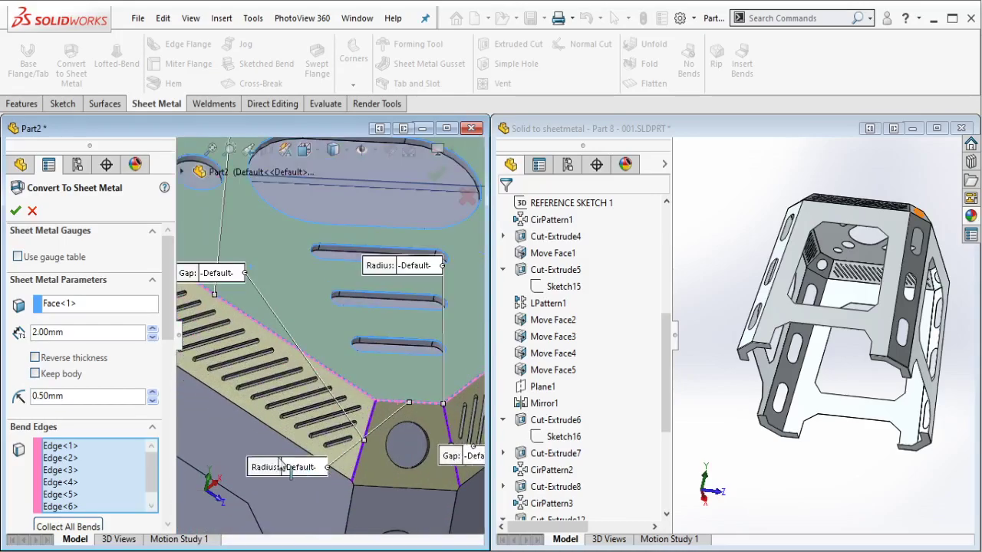
click(374, 490)
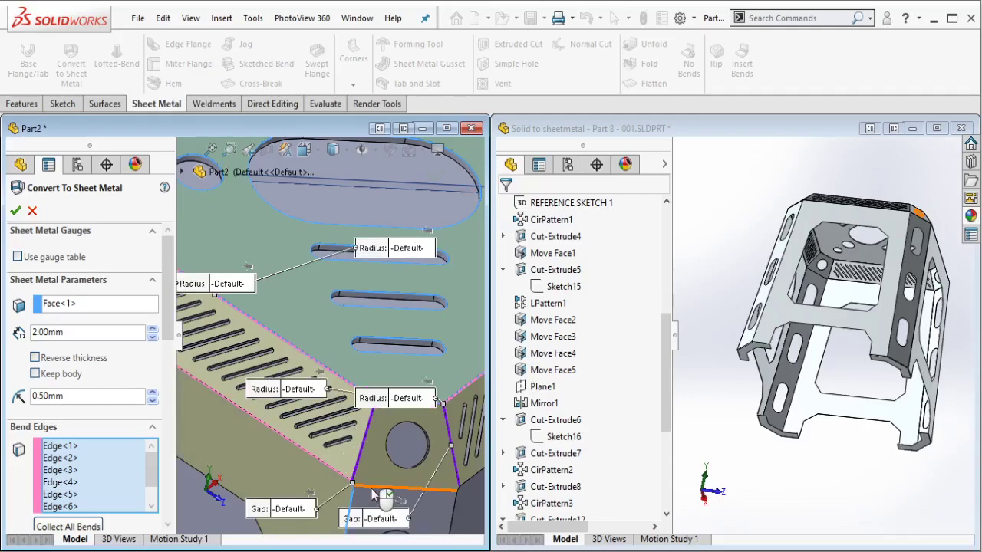
click(465, 490)
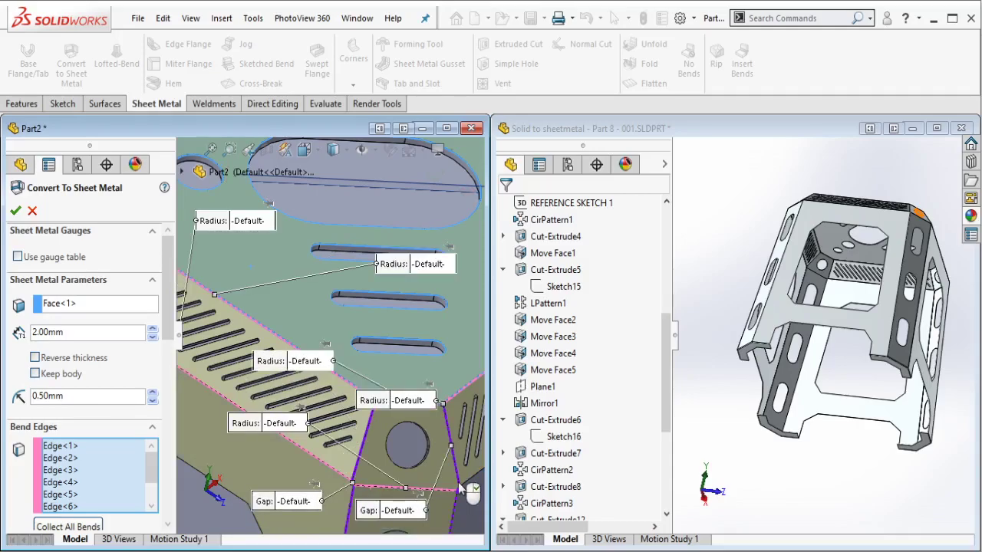
mouse_move(423, 402)
middle_down()
mouse_move(414, 369)
mouse_move(324, 374)
middle_up()
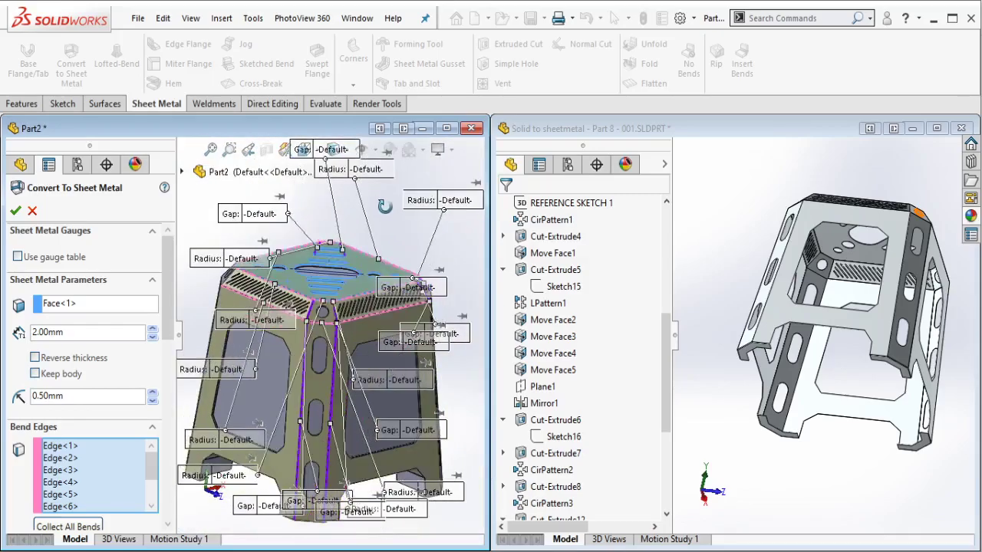
Add the lower edge and a corner edge to the Bend Edges list.
scroll(325, 374, down, 3)
scroll(325, 373, down, 2)
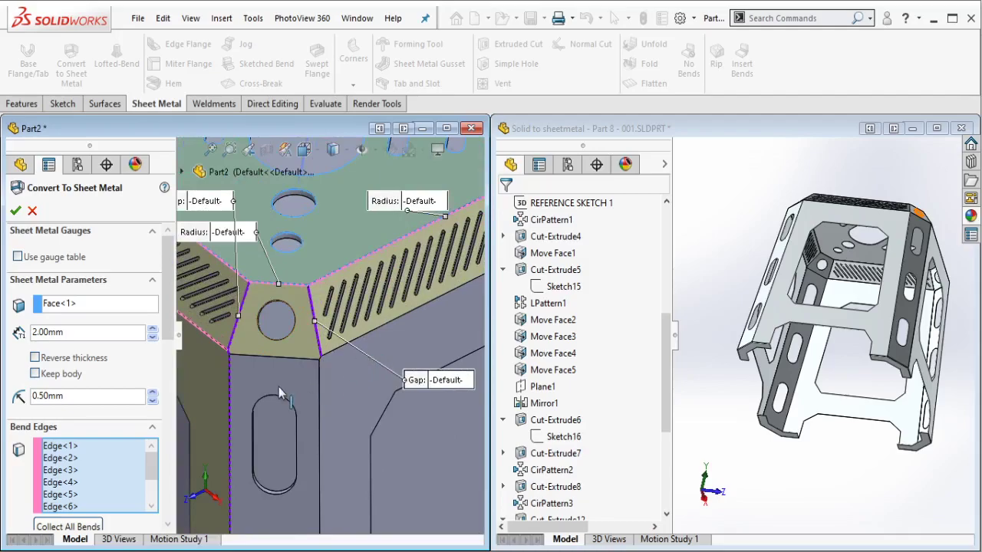
middle_drag(297, 384, 303, 391)
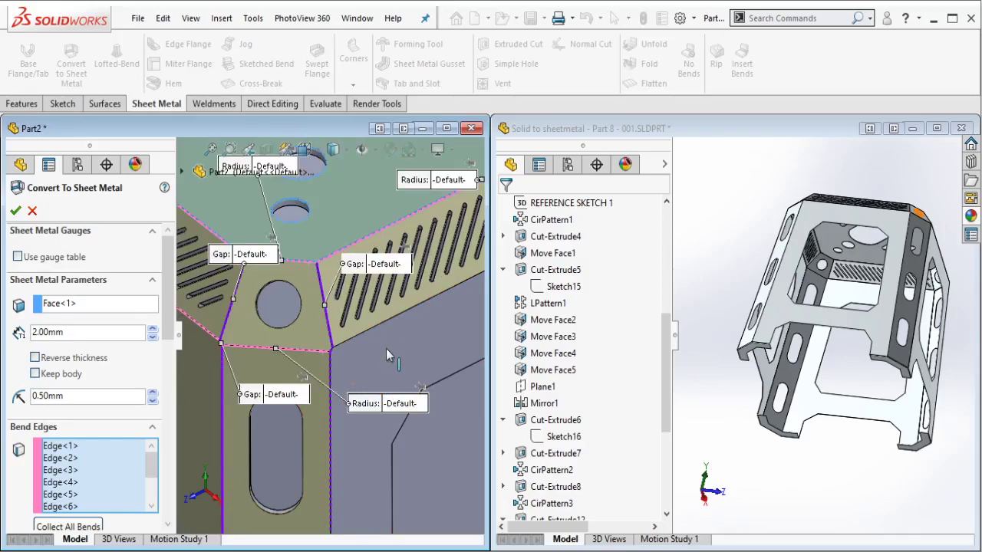
scroll(386, 348, up, 3)
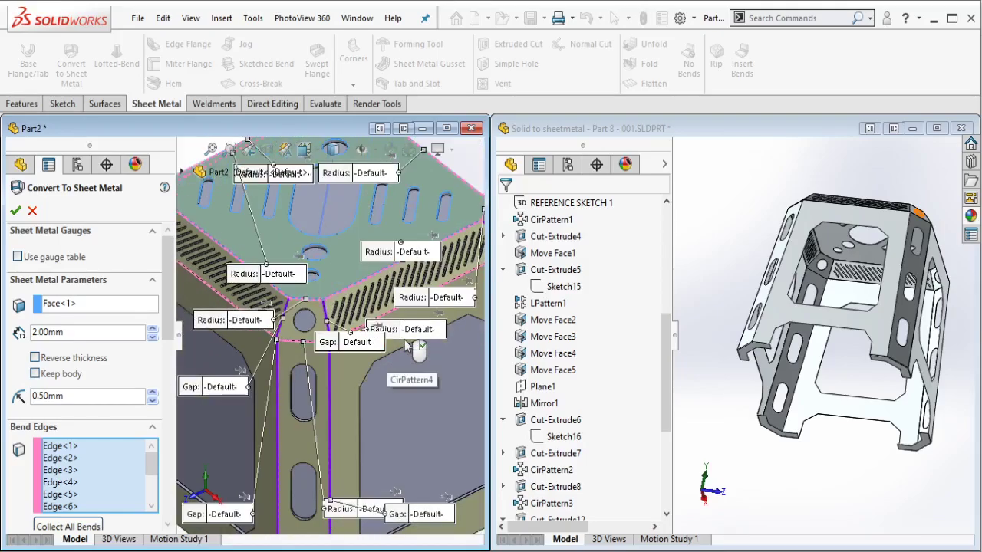
middle_drag(386, 348, 404, 294)
scroll(404, 293, down, 3)
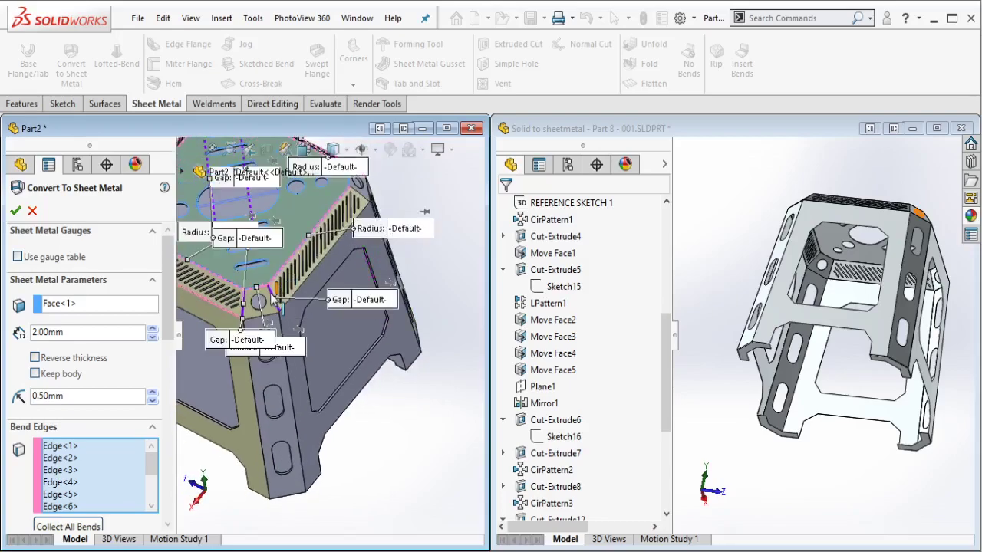
scroll(272, 326, down, 3)
middle_drag(272, 326, 307, 358)
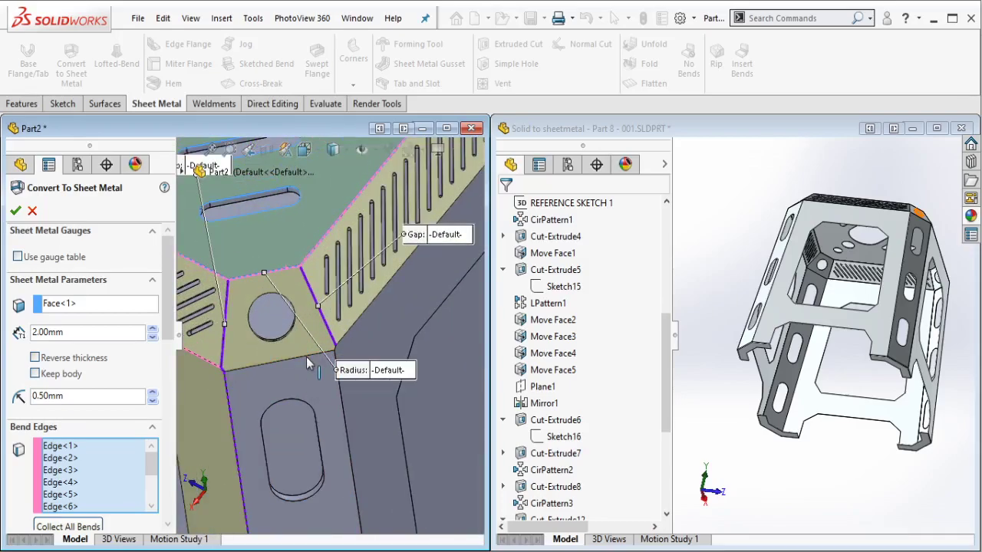
click(306, 357)
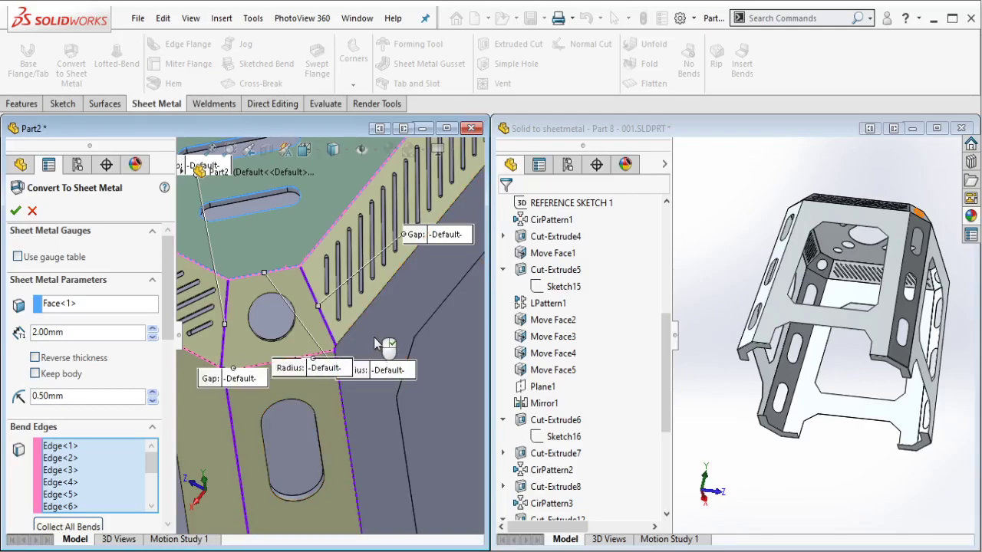
mouse_move(374, 336)
middle_down()
mouse_move(388, 414)
mouse_move(393, 284)
middle_up()
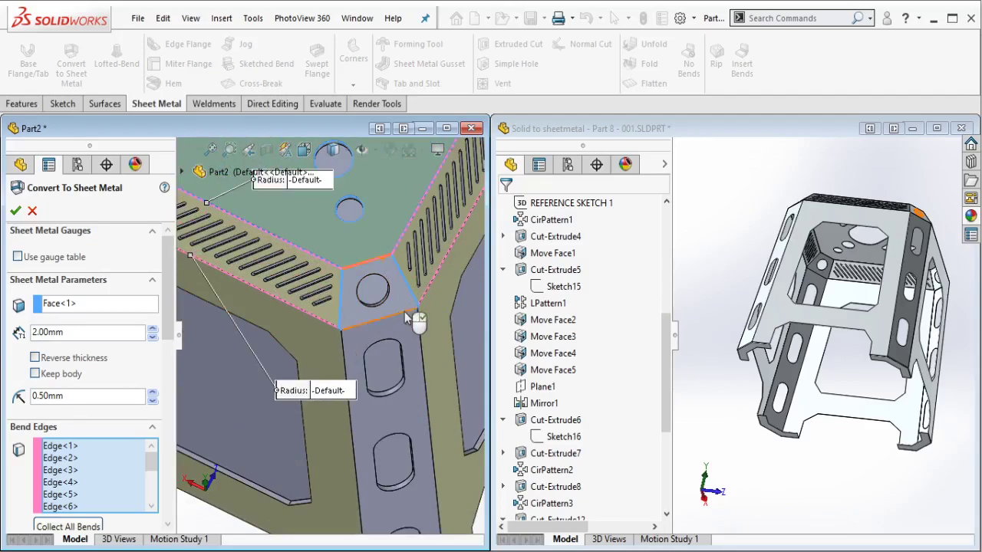
click(410, 309)
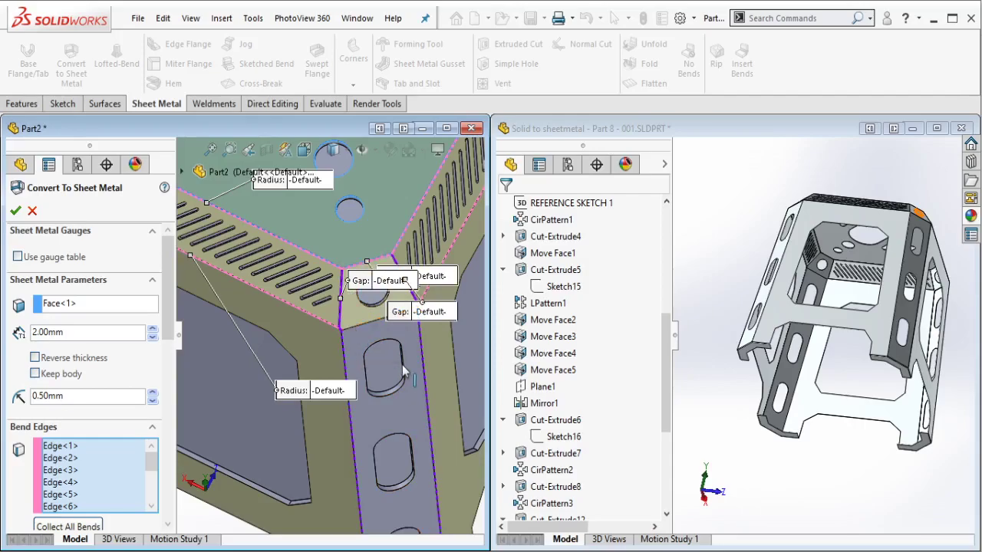
From the underside, add two more edges, including a flange edge, as bends.
middle_drag(405, 371, 353, 322)
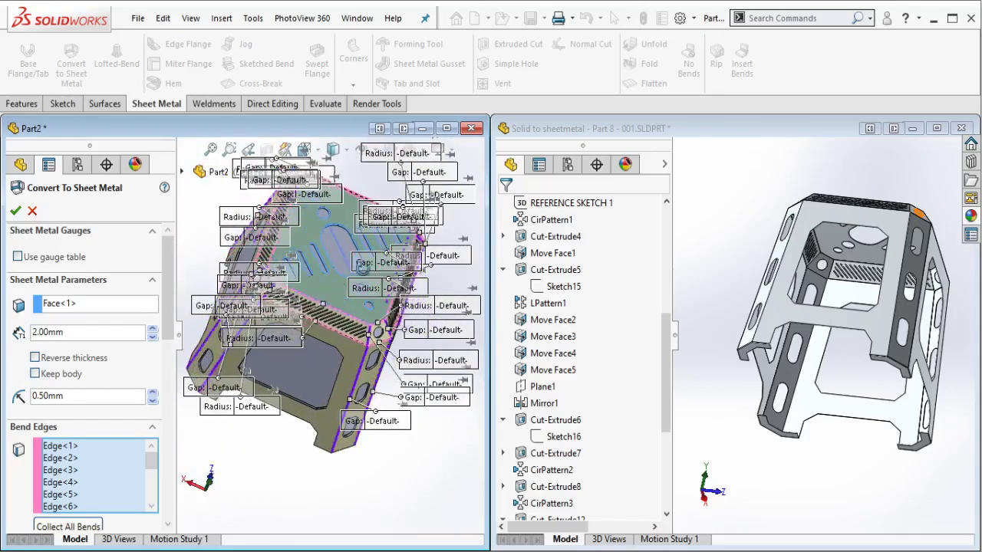
mouse_move(361, 266)
middle_down()
mouse_move(301, 516)
mouse_move(347, 202)
middle_up()
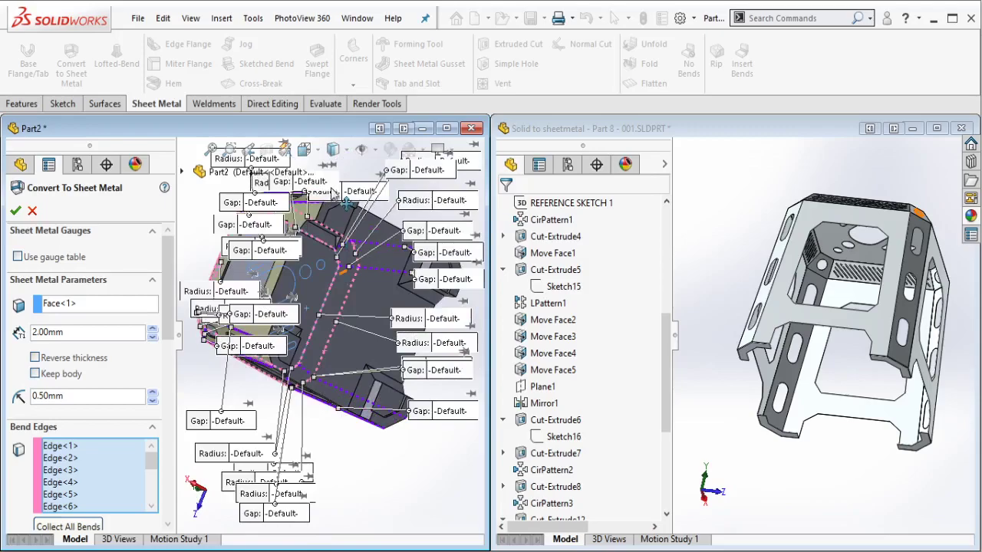
scroll(338, 253, down, 3)
scroll(330, 284, down, 3)
scroll(325, 301, down, 2)
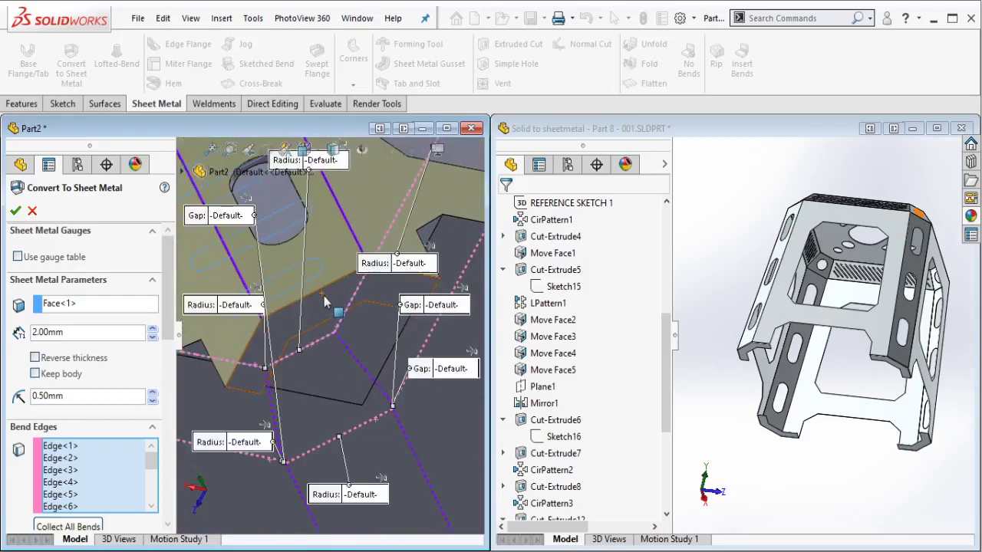
click(250, 347)
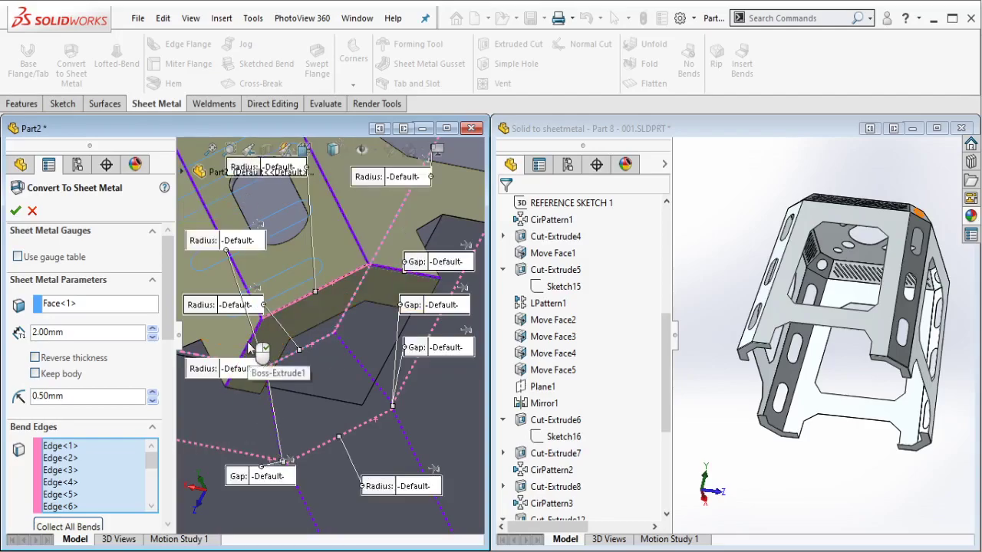
scroll(353, 360, up, 2)
scroll(352, 361, up, 4)
scroll(352, 358, down, 2)
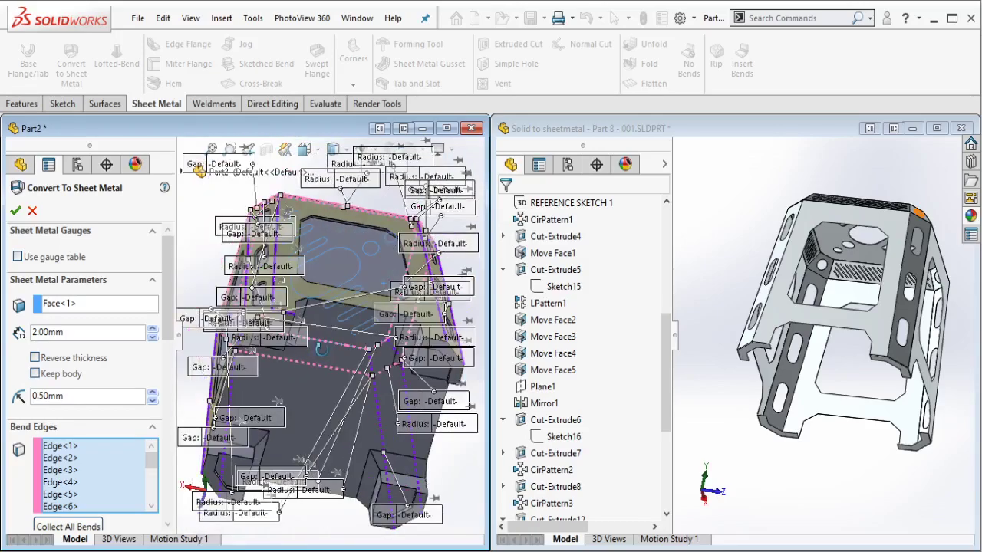
scroll(353, 359, down, 2)
scroll(351, 359, down, 3)
scroll(349, 358, down, 2)
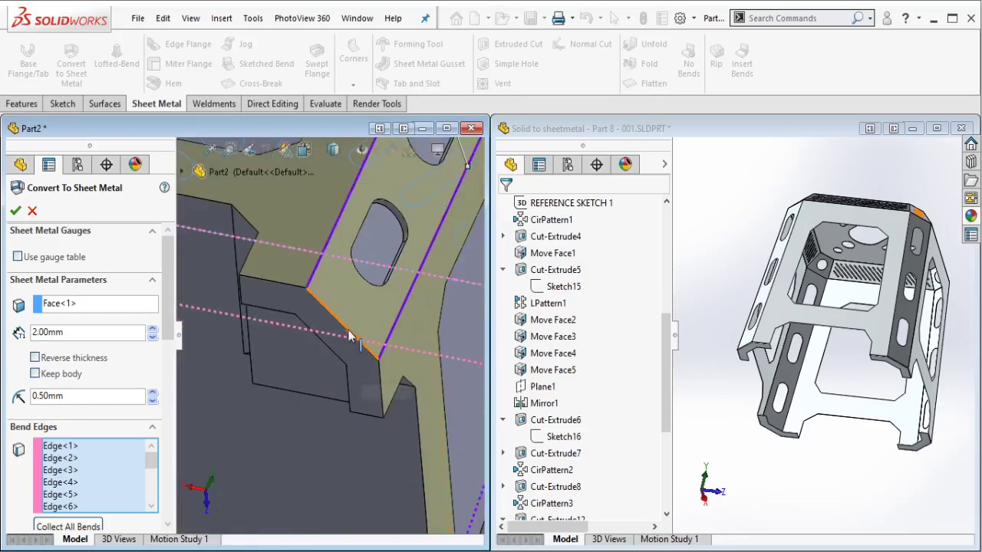
click(349, 336)
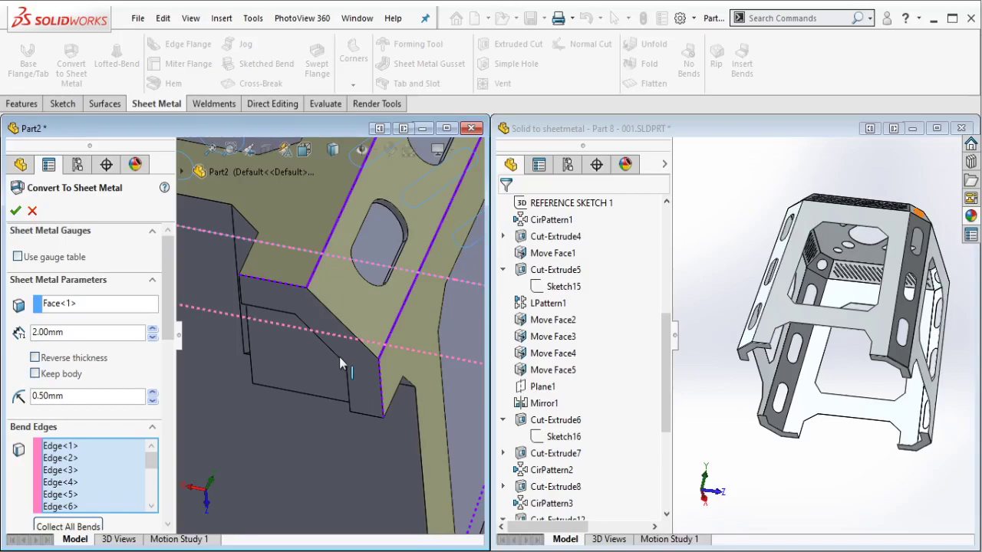
Add the remaining wall edges on the other sides as bend edges.
scroll(339, 369, up, 2)
scroll(339, 371, up, 2)
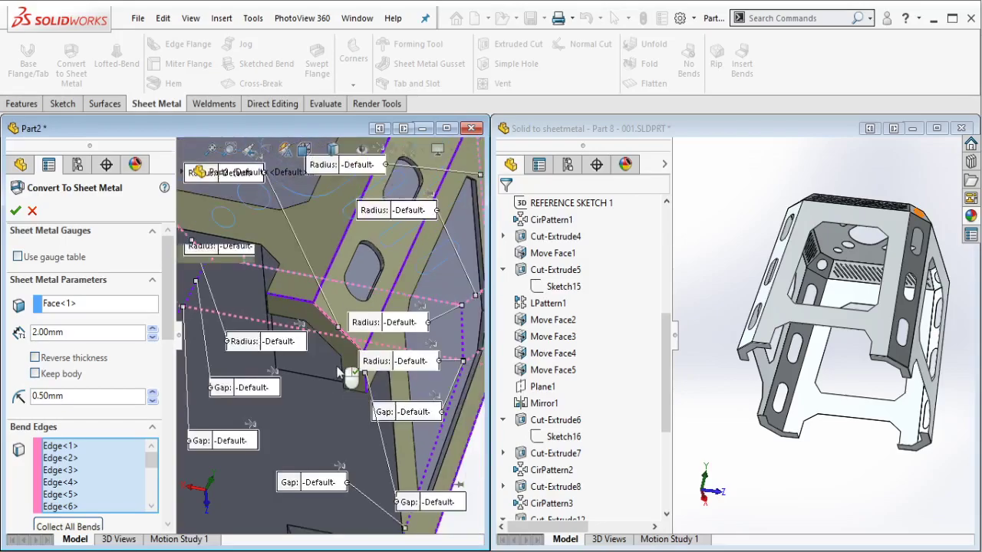
middle_drag(339, 371, 322, 307)
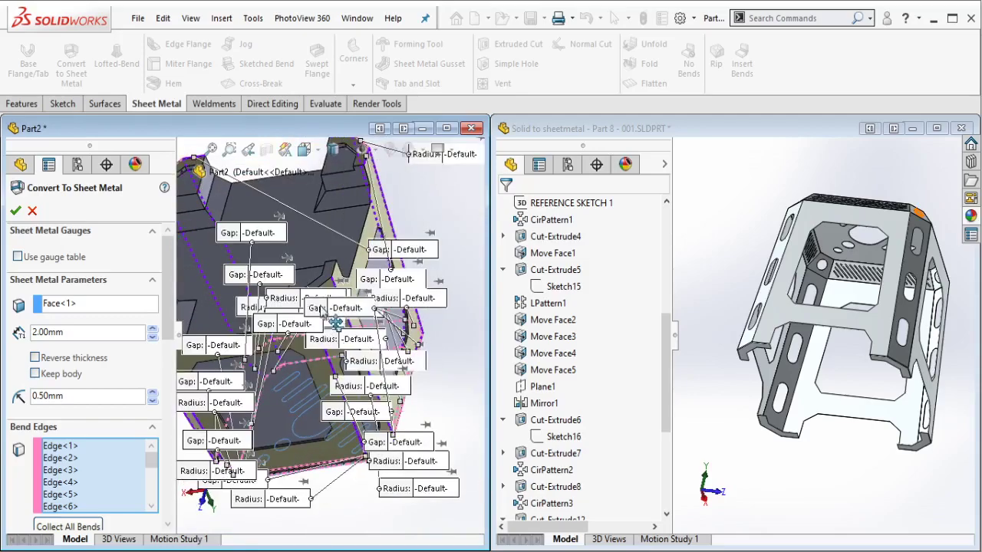
scroll(323, 303, down, 5)
click(335, 270)
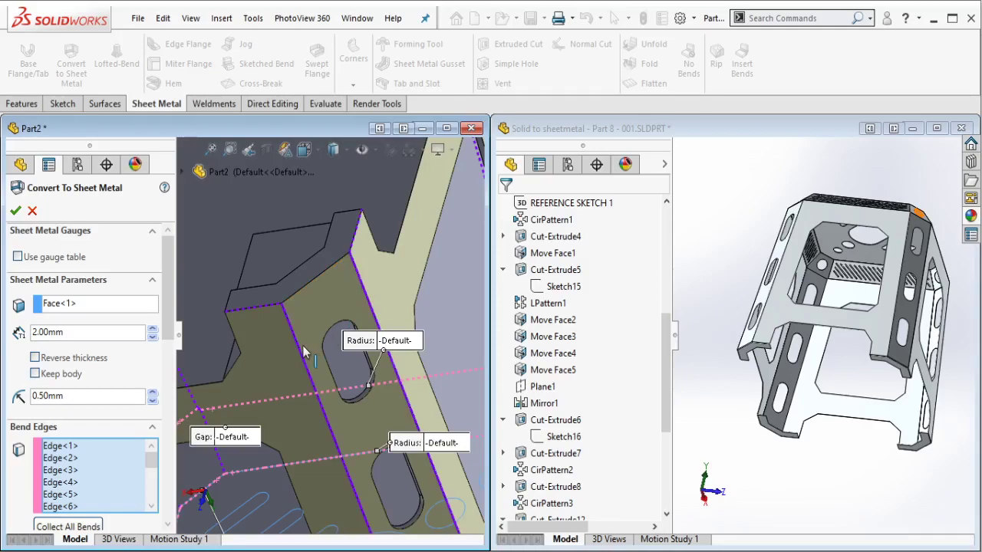
scroll(303, 353, up, 5)
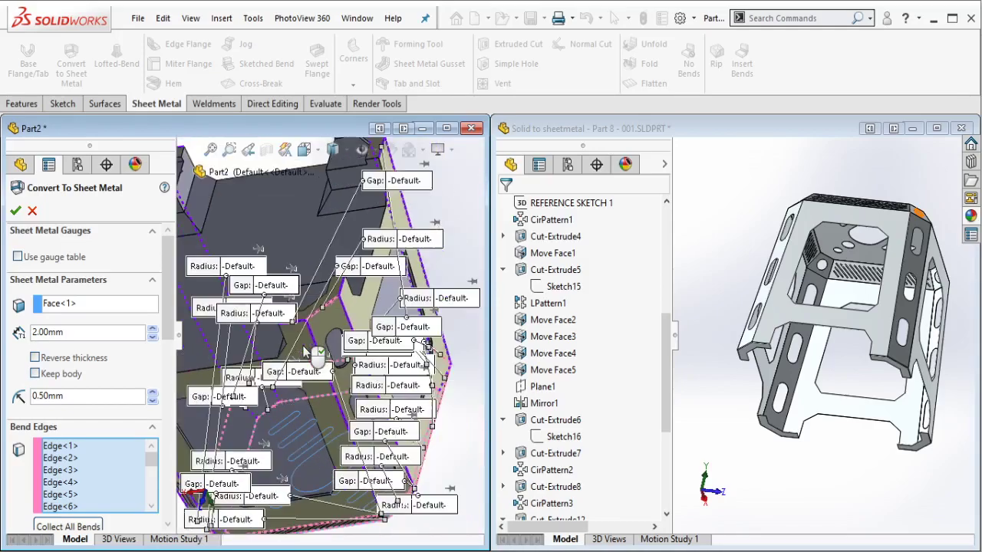
middle_drag(303, 353, 230, 349)
scroll(208, 349, down, 3)
scroll(208, 349, down, 3)
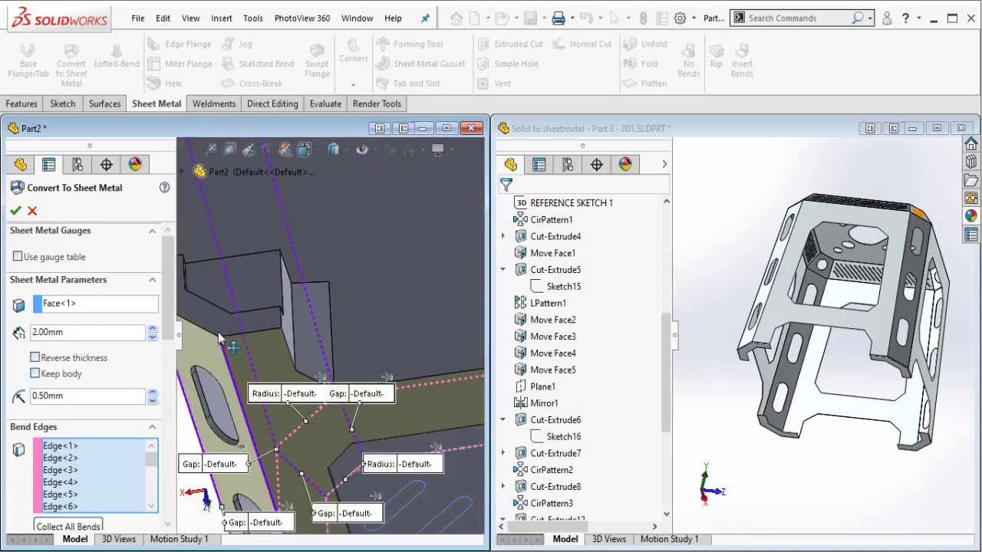
middle_drag(207, 331, 261, 334)
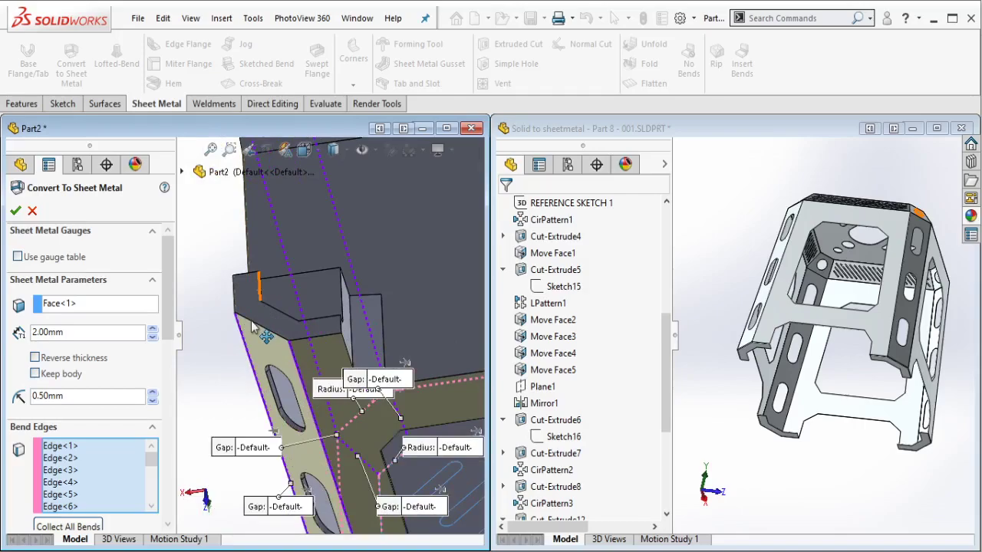
scroll(261, 333, down, 3)
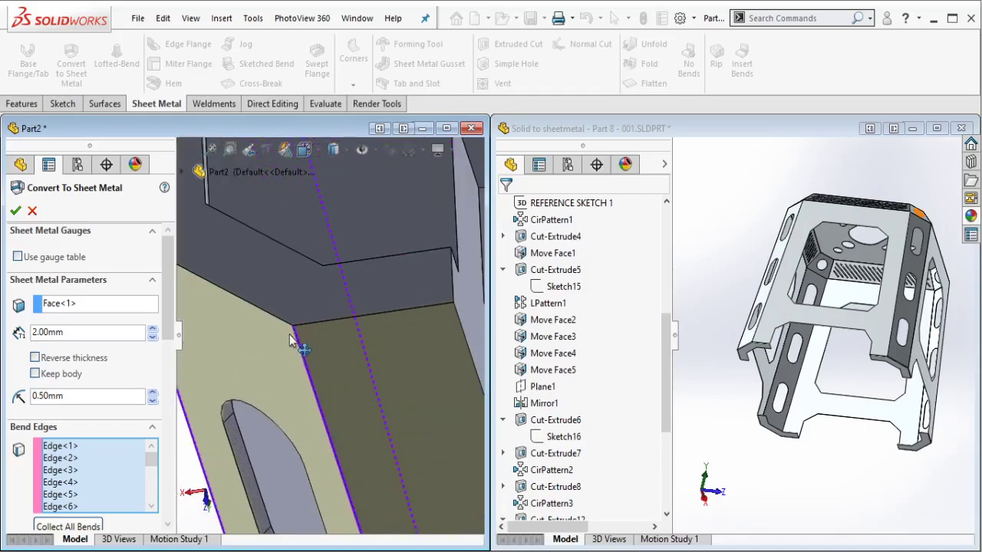
scroll(230, 368, down, 3)
click(141, 458)
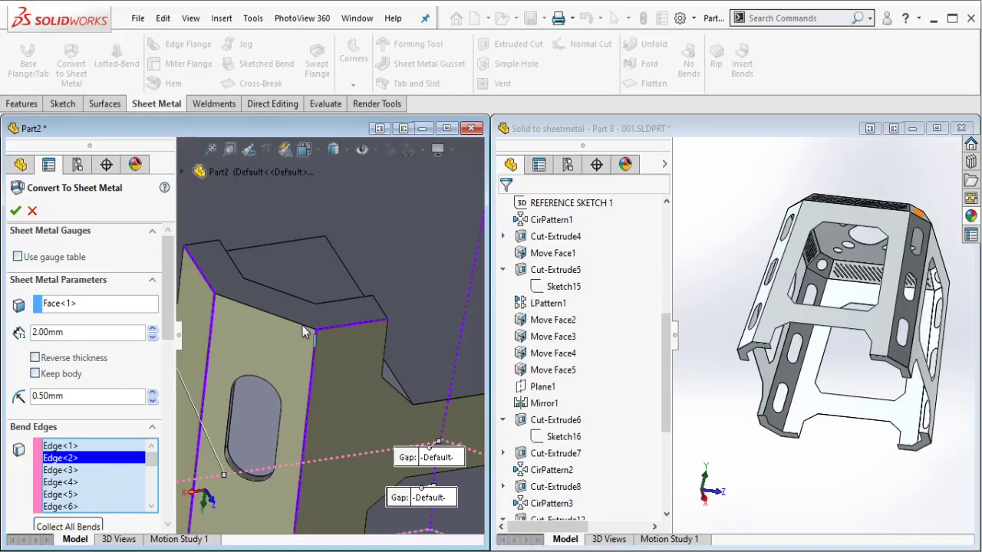
scroll(304, 331, up, 2)
scroll(303, 322, up, 3)
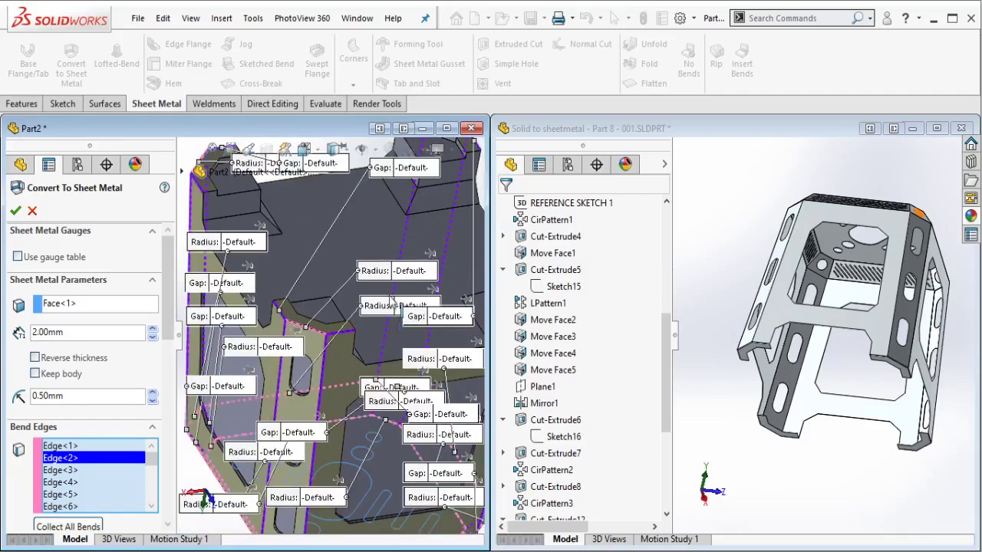
scroll(299, 276, up, 3)
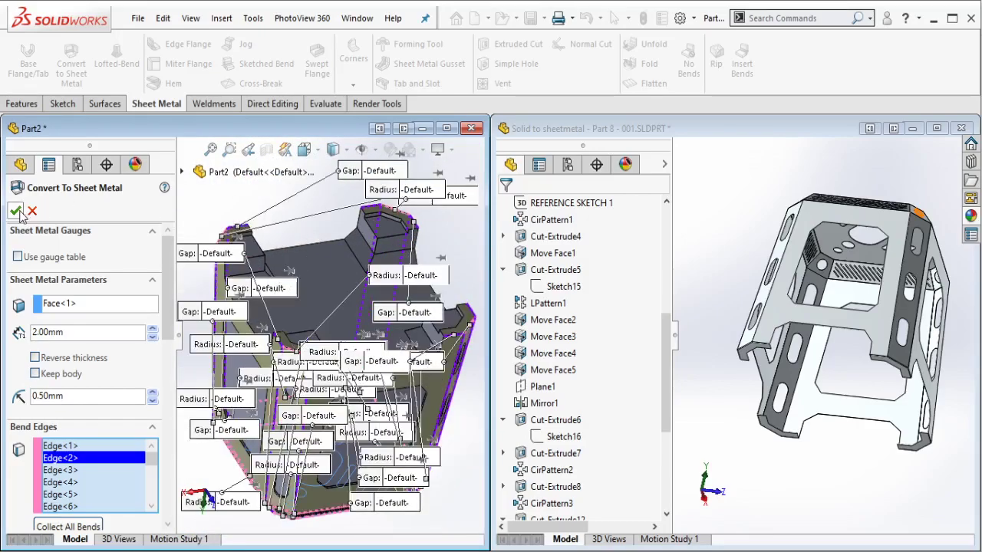
Change the Corner Defaults gap from 2.00mm to 0.20mm.
scroll(151, 415, down, 5)
scroll(151, 415, down, 3)
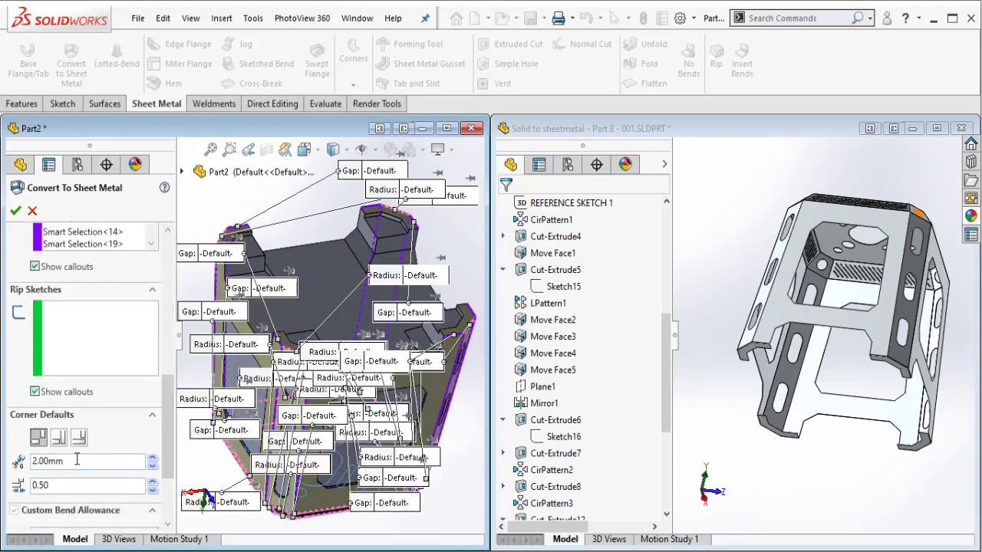
drag(140, 461, 4, 457)
text(0.2)
key(Return)
Accept the sheet-metal conversion, orbit the converted stand, and collapse the feature tree history.
click(15, 211)
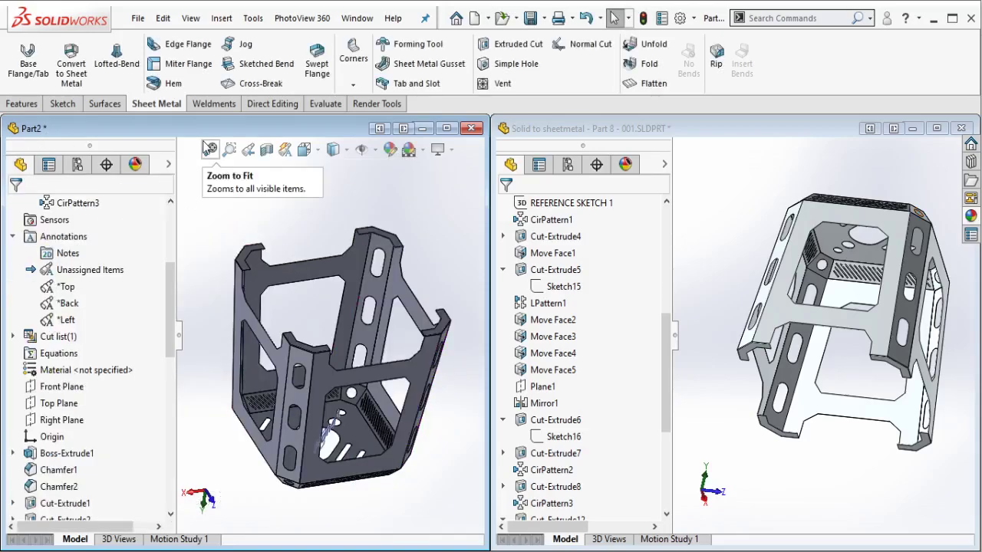
mouse_move(309, 252)
middle_down()
mouse_move(330, 280)
mouse_move(330, 329)
middle_up()
drag(170, 303, 177, 233)
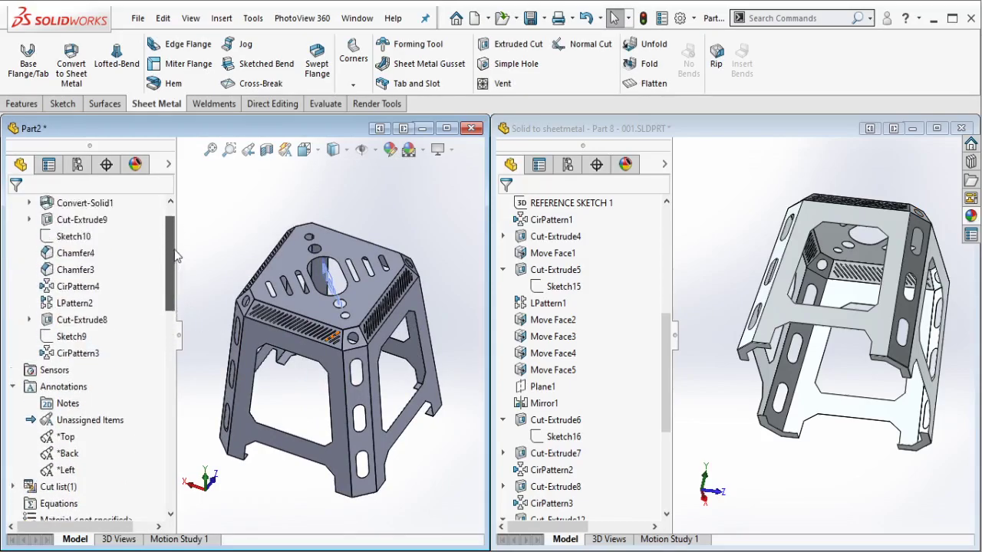
click(12, 220)
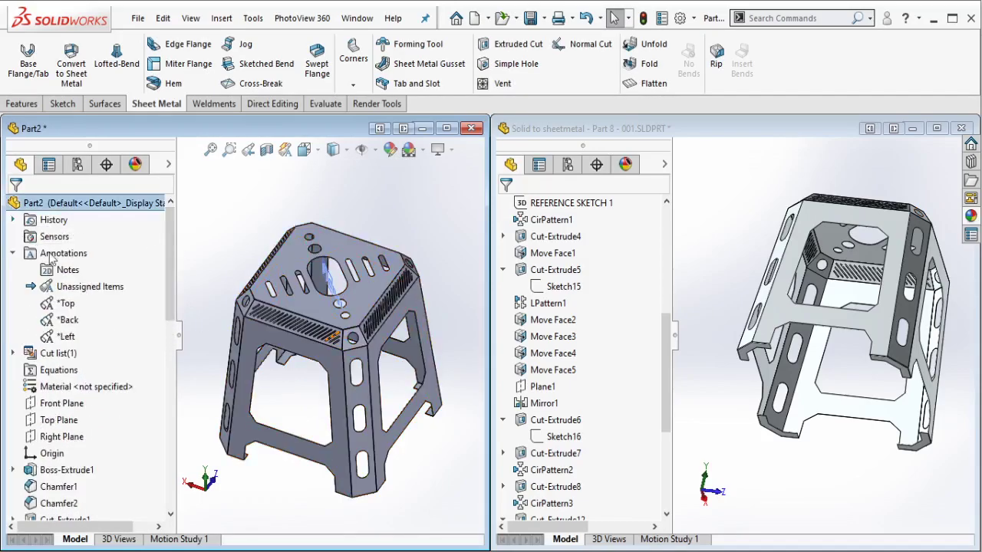
Assign 1023 Carbon Steel Sheet (SS) as Part2's material.
right_click(78, 386)
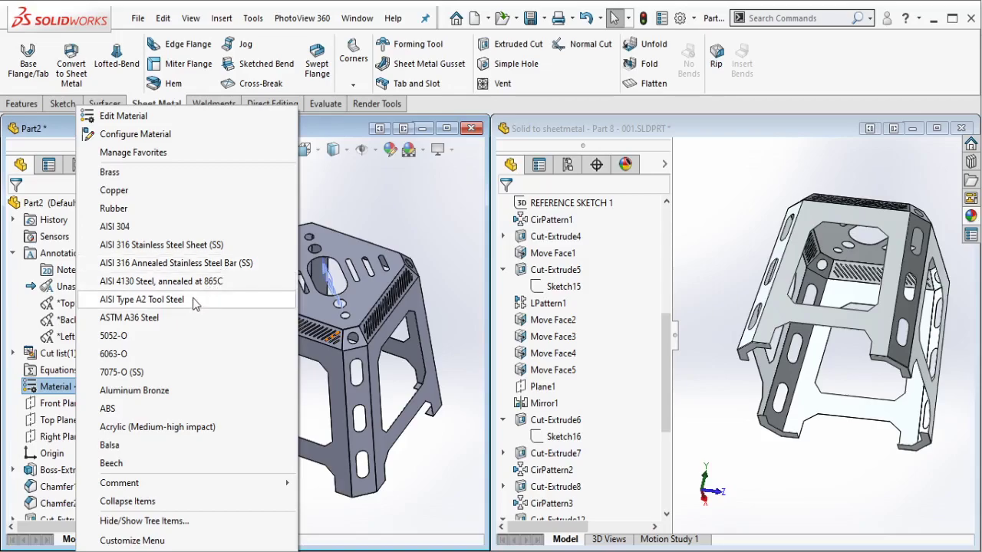
click(169, 122)
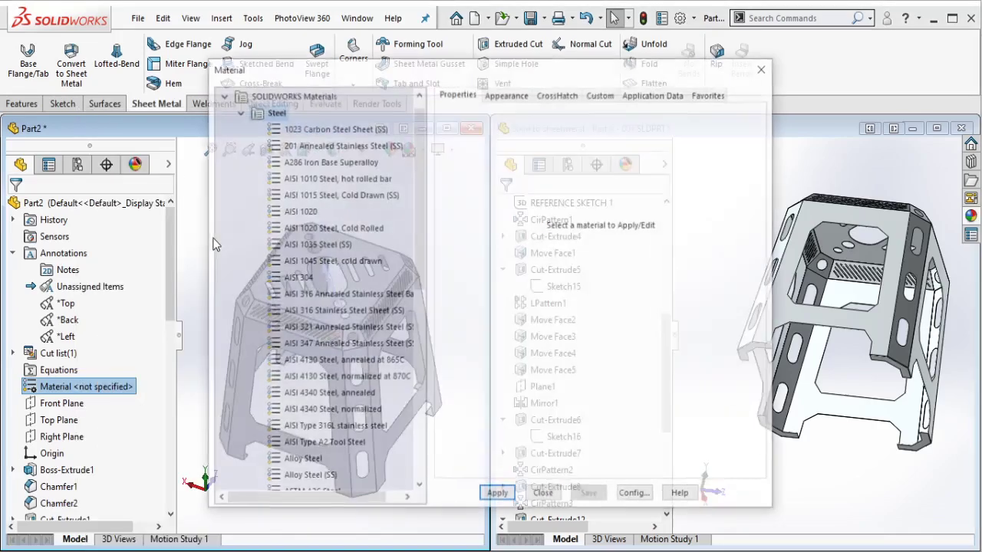
click(353, 131)
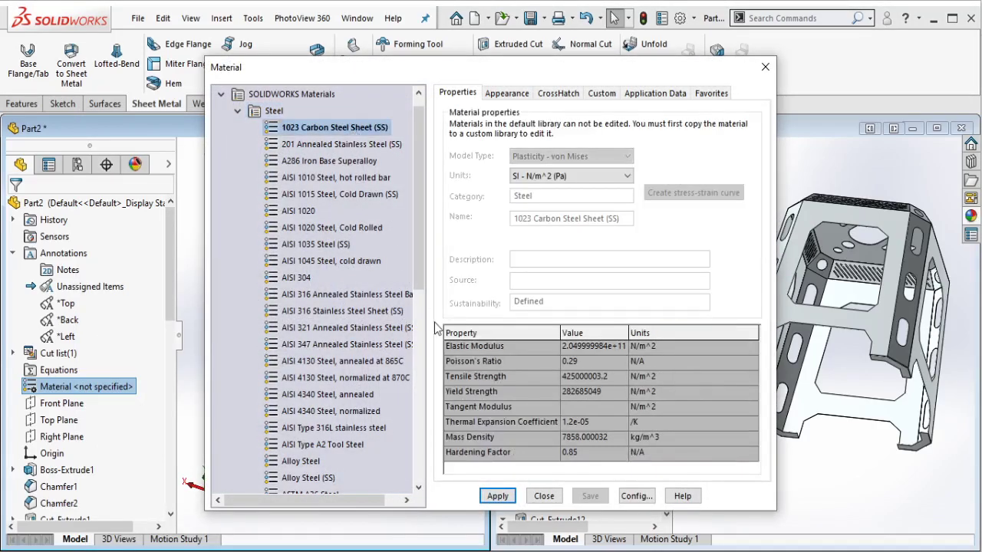
click(500, 497)
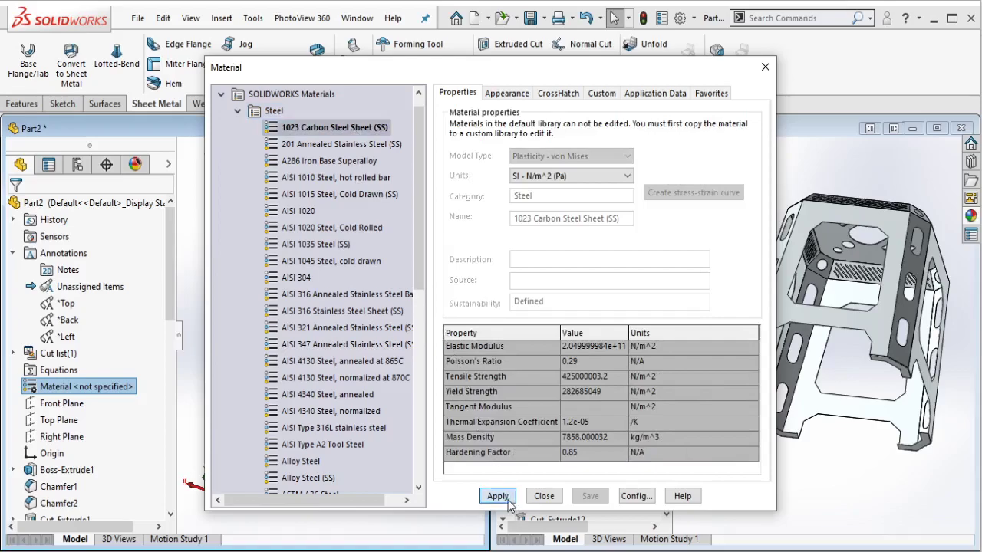
click(544, 496)
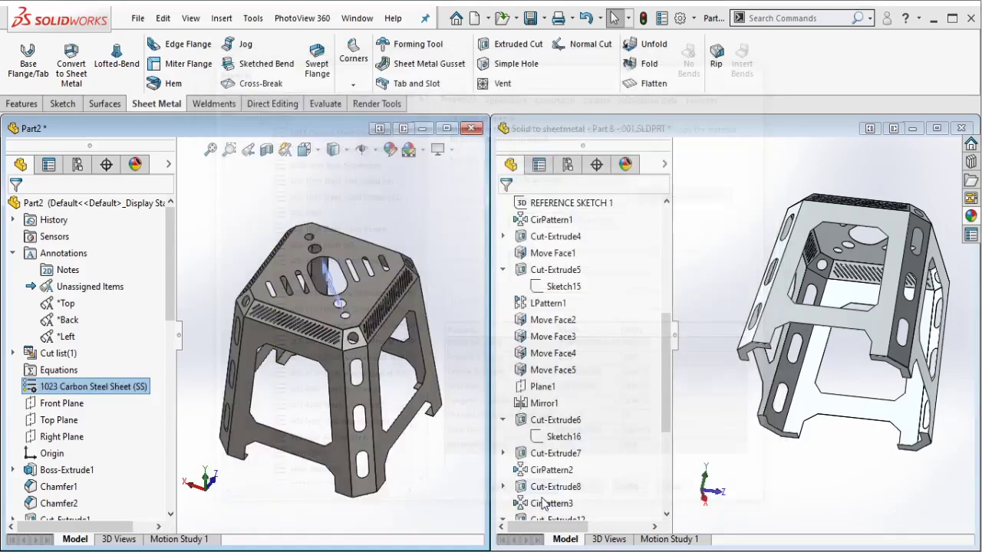
click(697, 132)
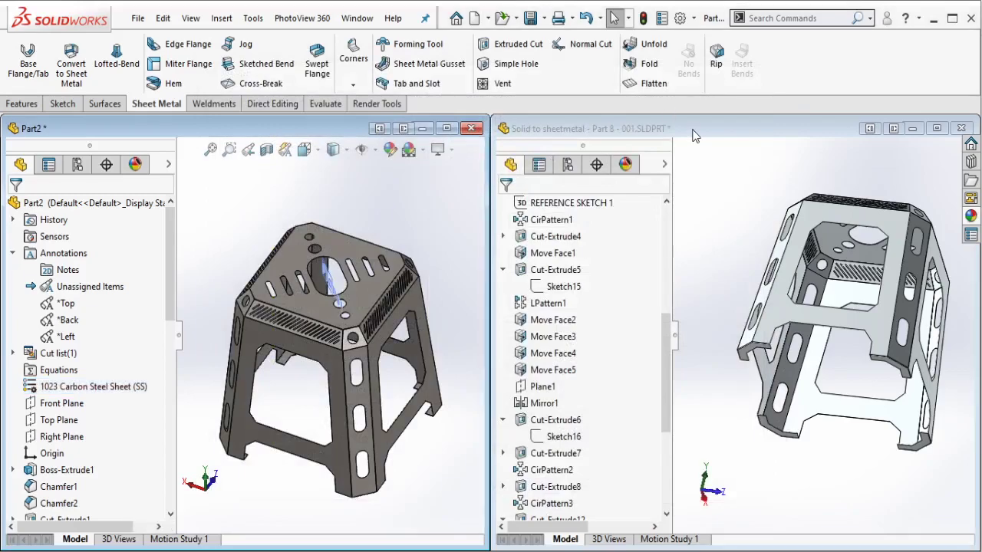
key(ctrl+7)
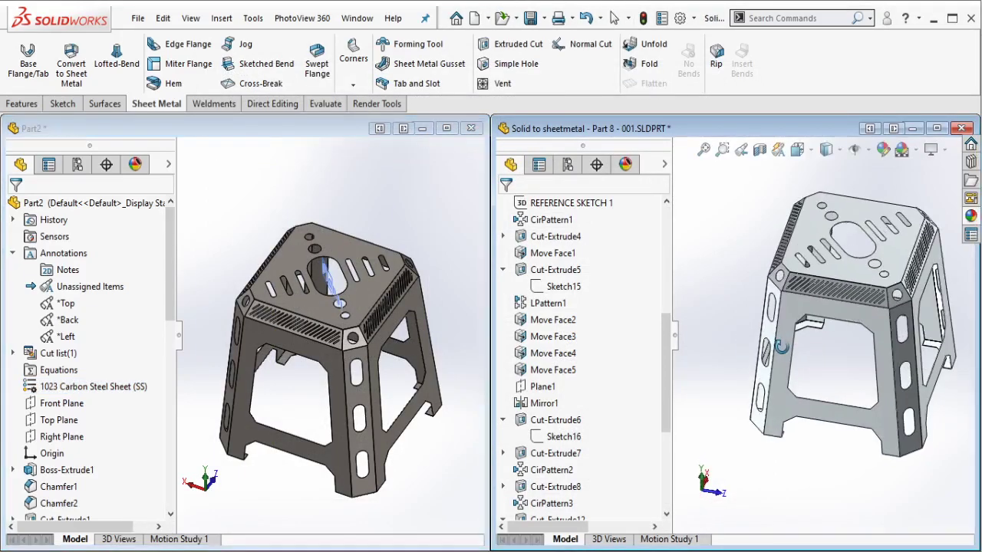
Apply the chromium plate appearance to the whole Part2 stool.
scroll(641, 346, up, 6)
click(423, 222)
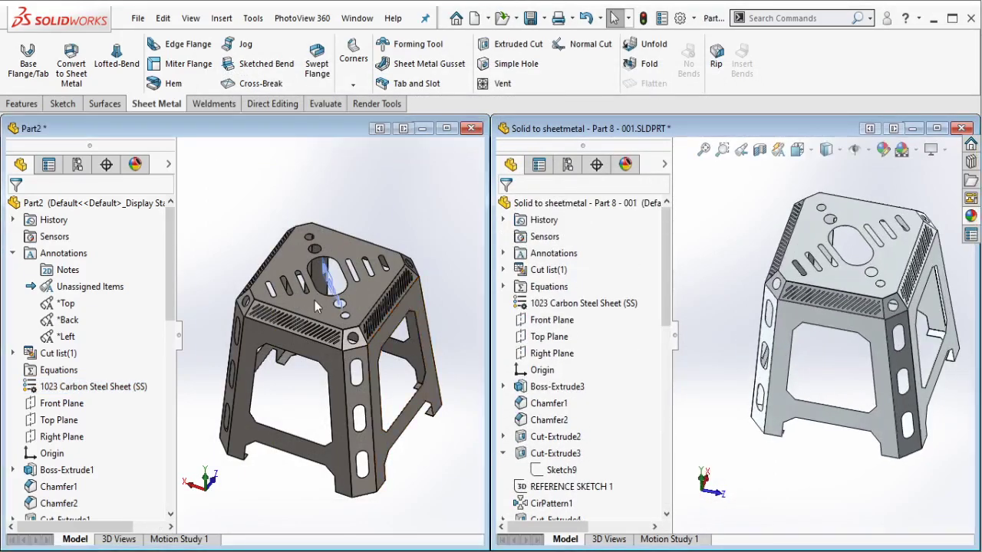
scroll(314, 300, down, 2)
click(968, 219)
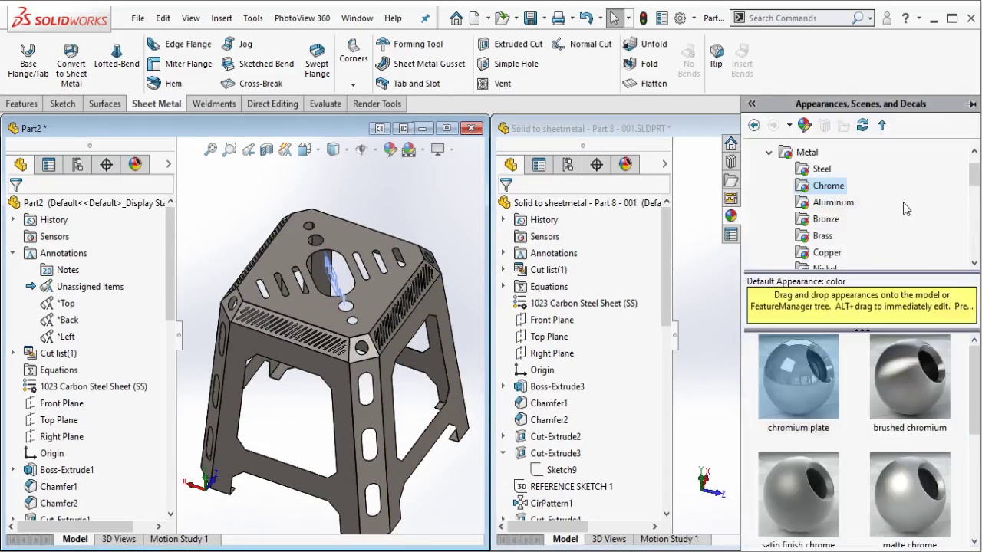
click(813, 376)
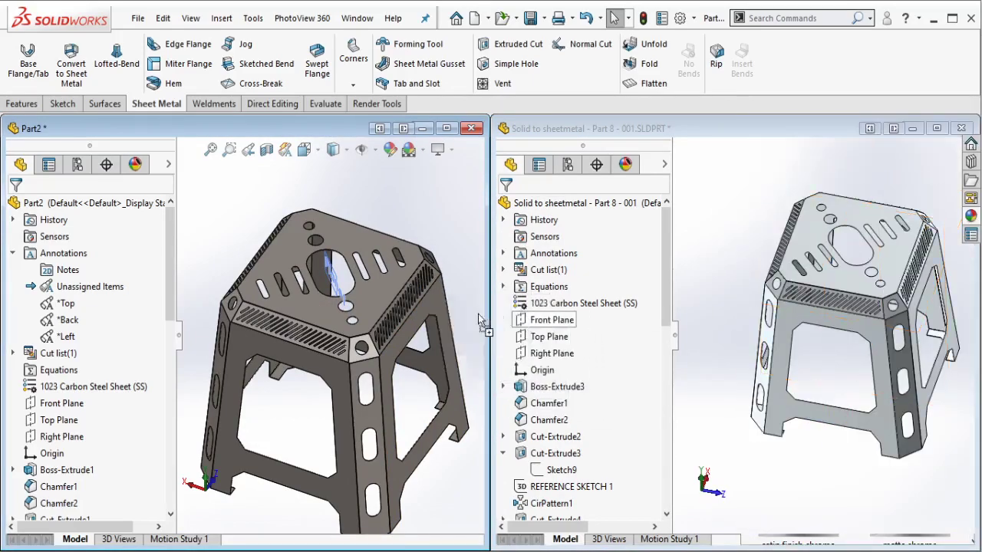
drag(803, 373, 360, 287)
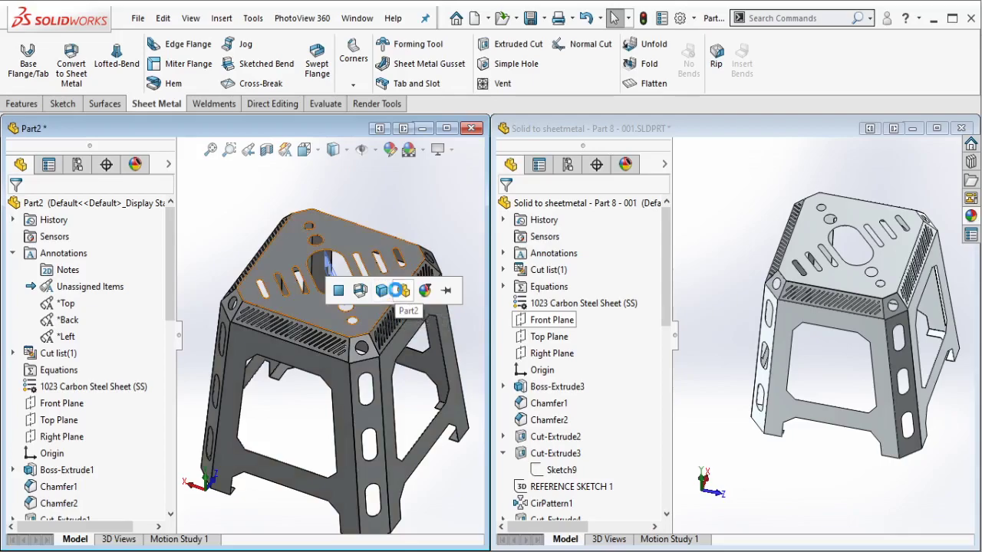
click(404, 290)
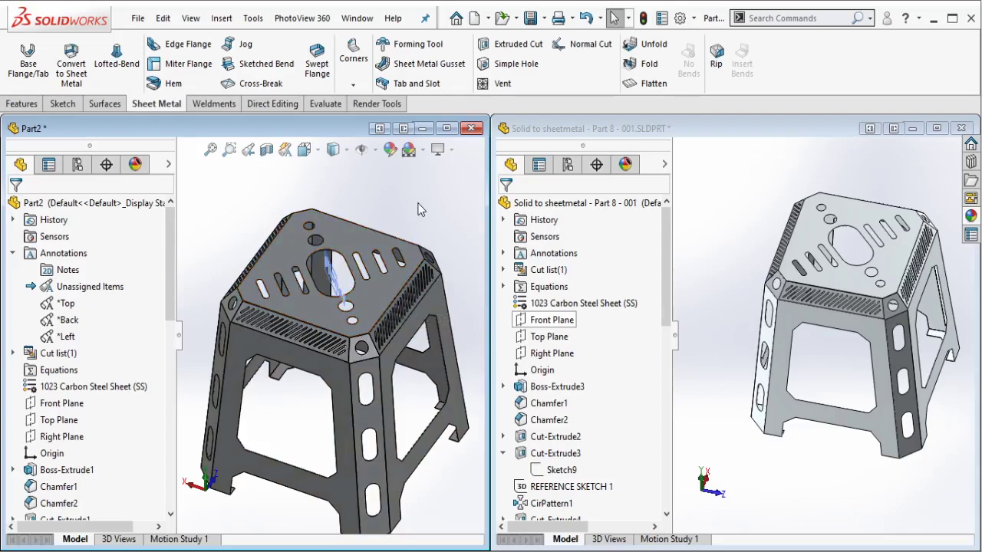
Show Part2's scene lights, expand SOLIDWORKS Lights and select Ambient.
click(135, 164)
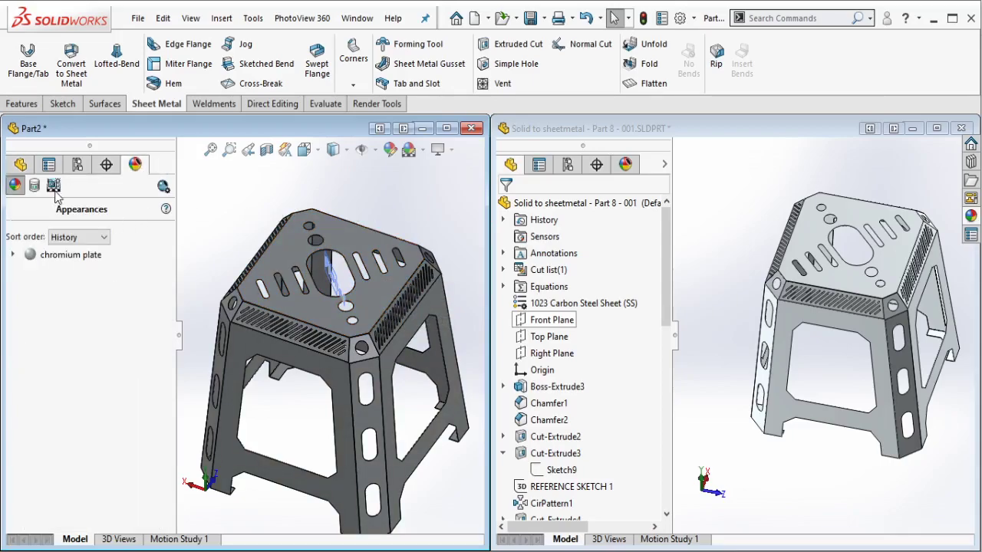
click(53, 185)
click(54, 337)
click(12, 337)
Add spot light Spot1 and position its cone above the stool.
right_click(54, 354)
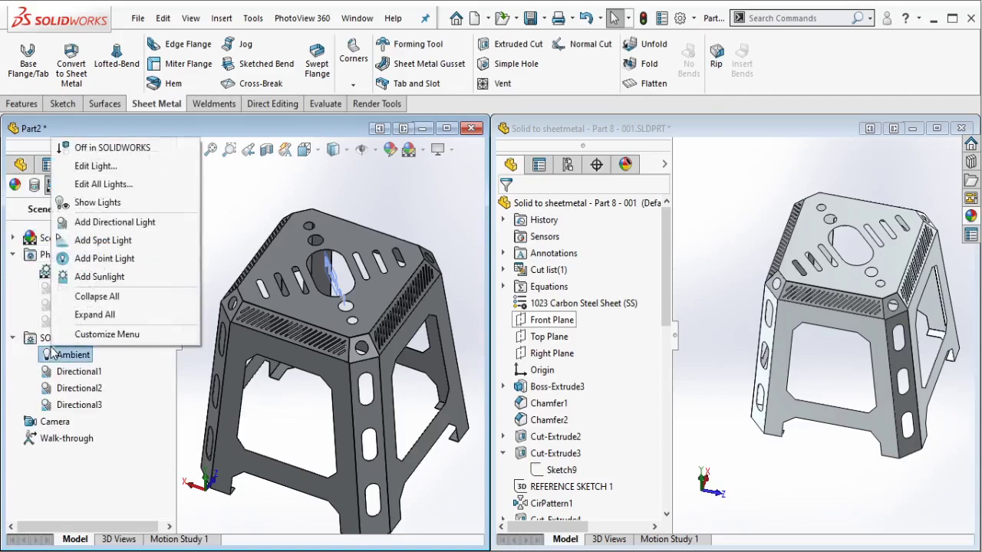
click(107, 240)
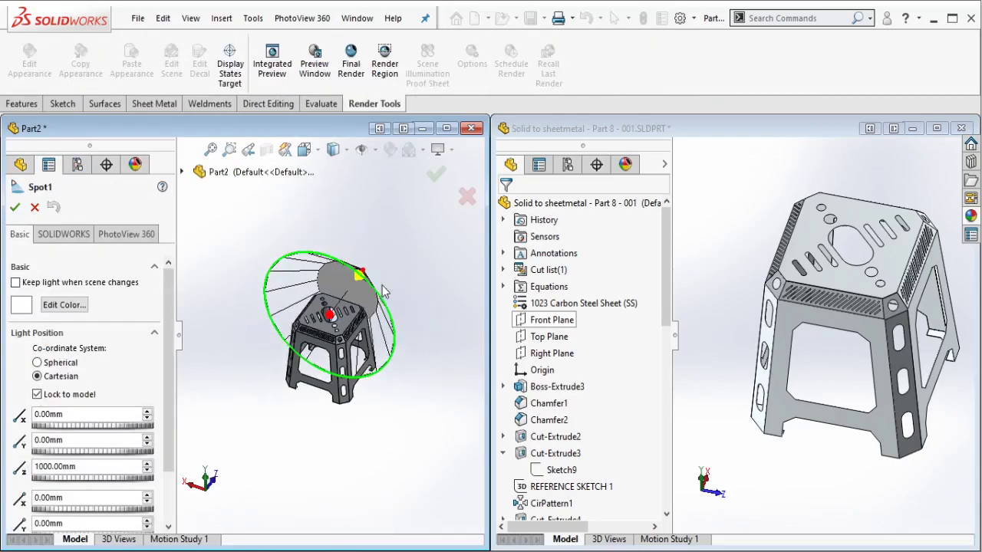
drag(343, 324, 411, 240)
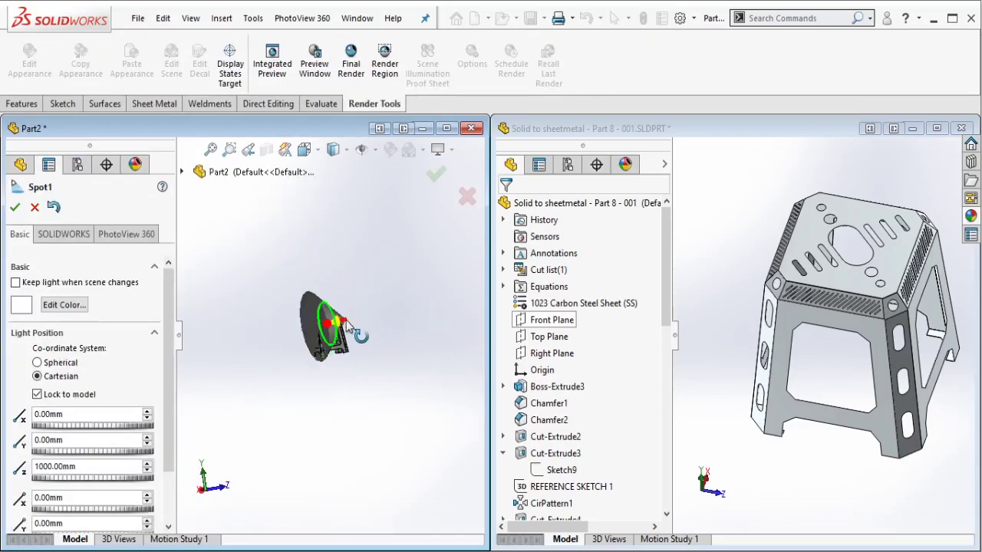
mouse_move(325, 380)
mouse_down()
mouse_move(401, 348)
mouse_move(388, 263)
mouse_up()
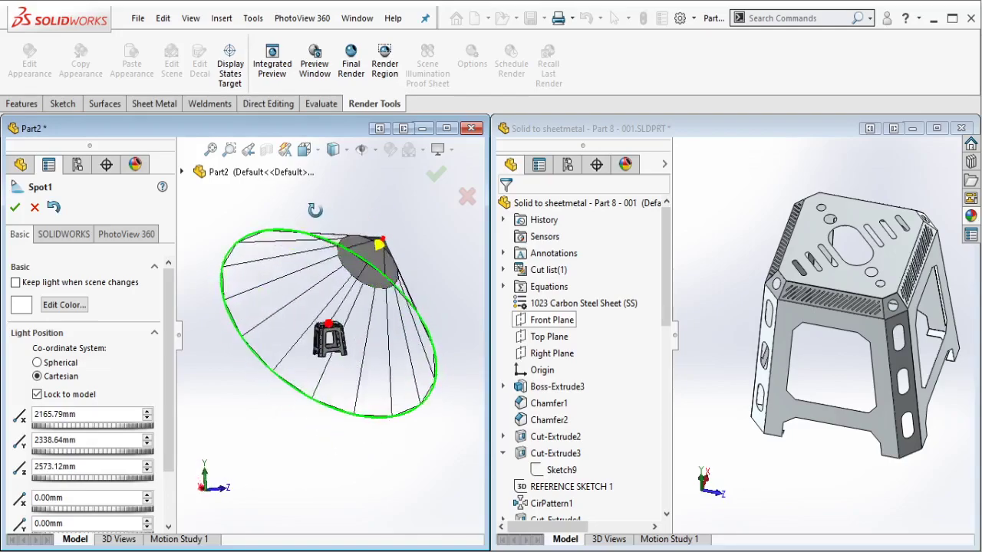
middle_drag(389, 263, 388, 263)
drag(388, 263, 383, 239)
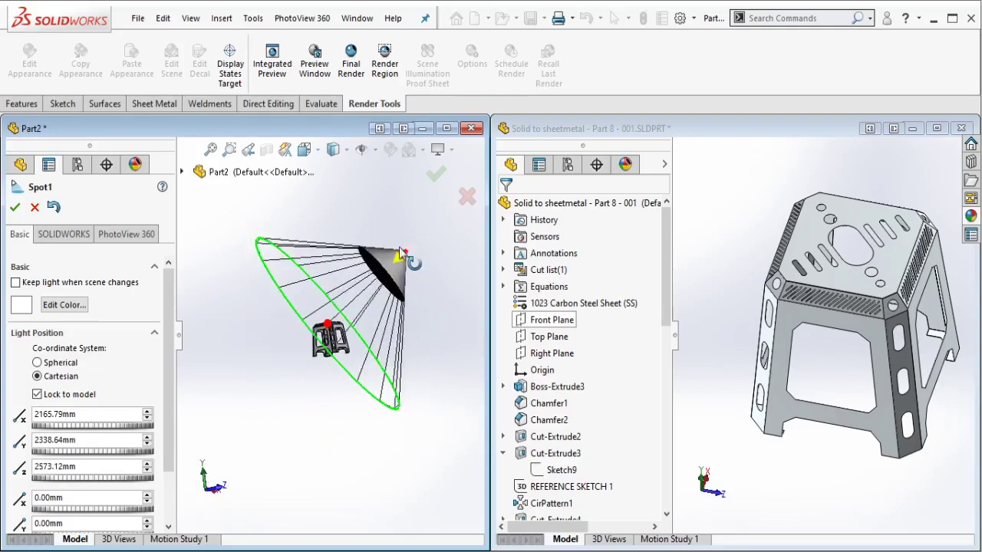
click(435, 175)
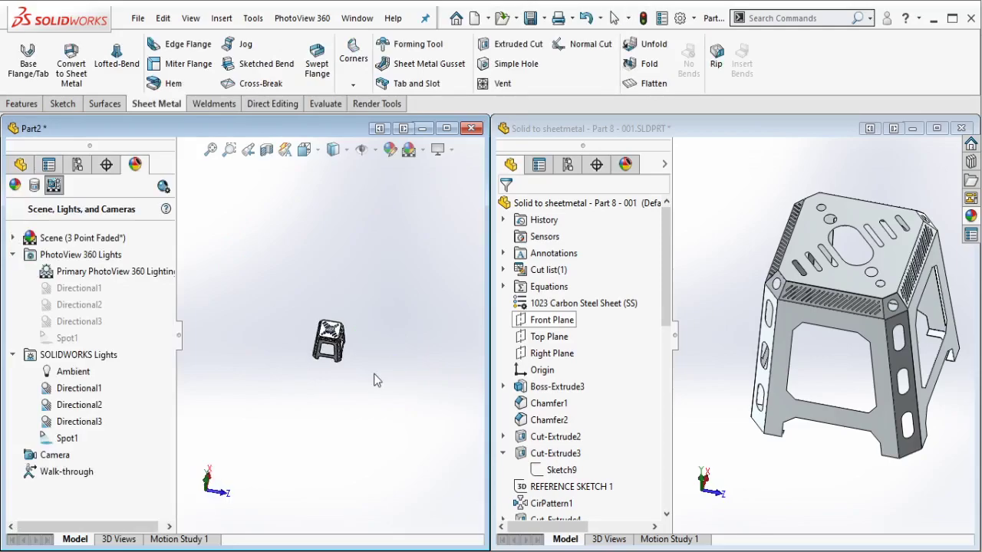
Add a second spot light, Spot2, swung around the model from another side.
right_click(69, 438)
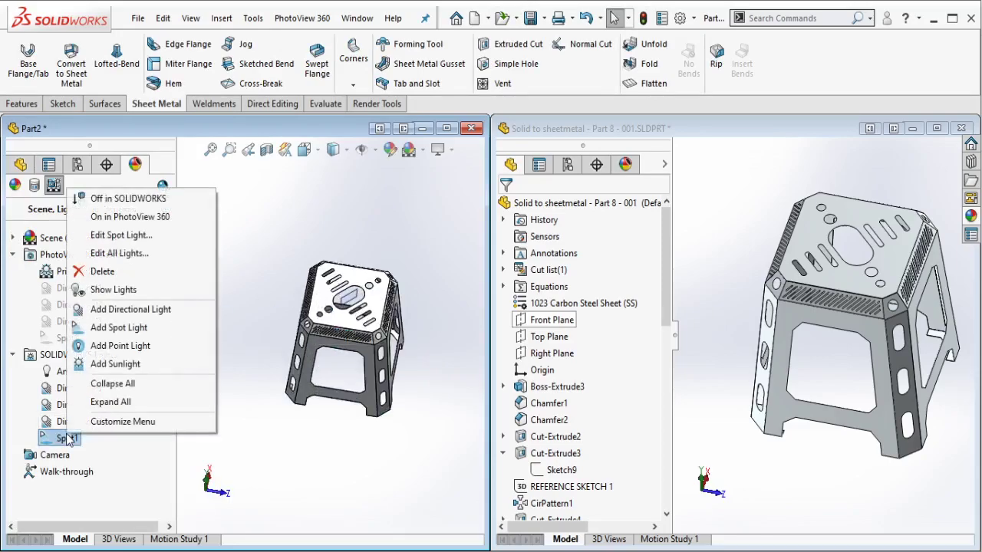
click(124, 328)
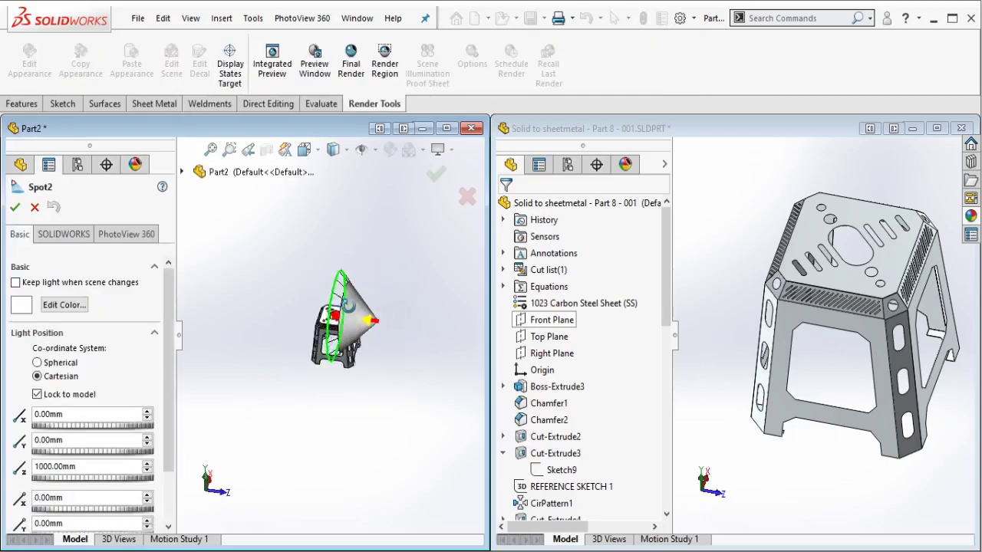
mouse_move(364, 313)
mouse_down()
mouse_move(332, 293)
mouse_move(246, 395)
mouse_up()
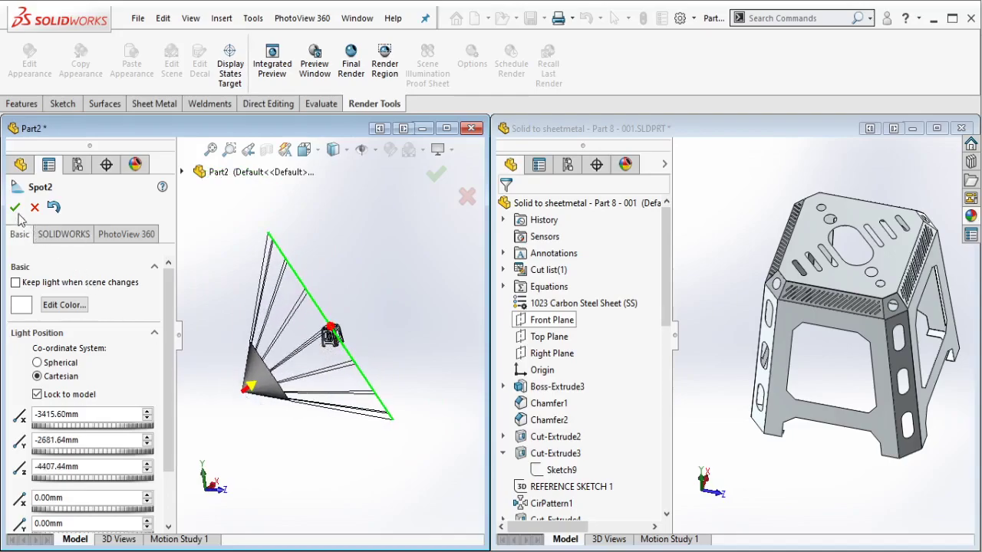
click(14, 207)
scroll(307, 307, down, 1)
scroll(307, 307, down, 2)
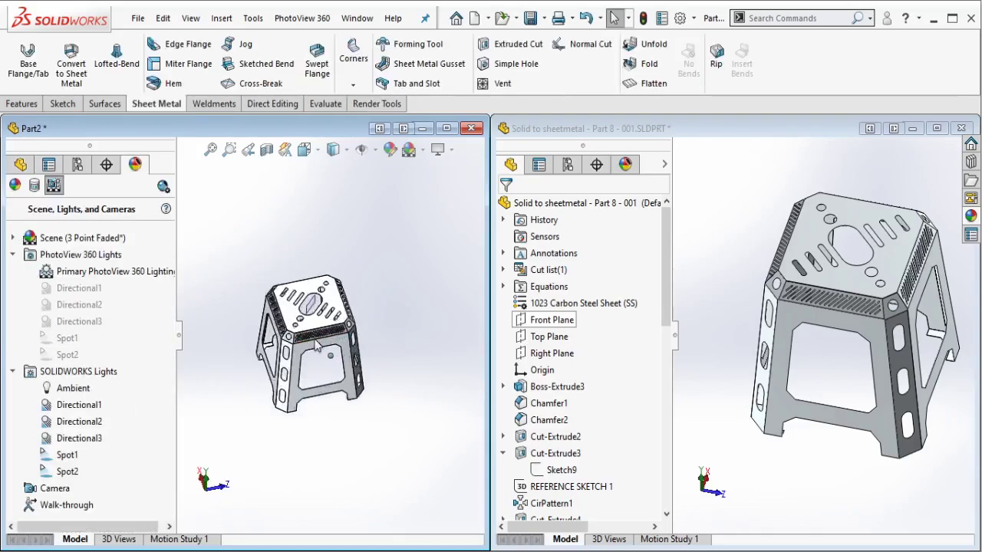
scroll(306, 306, down, 2)
scroll(306, 305, down, 2)
middle_drag(305, 307, 339, 310)
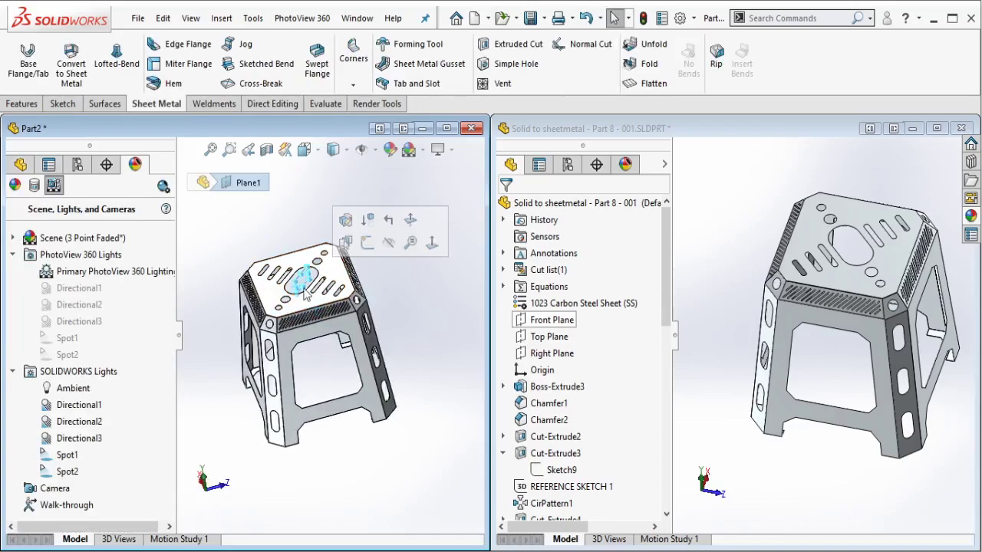
Save Part2 as 'Solid to sheetmetal - Part 8 - 002.SLDPRT'.
click(20, 164)
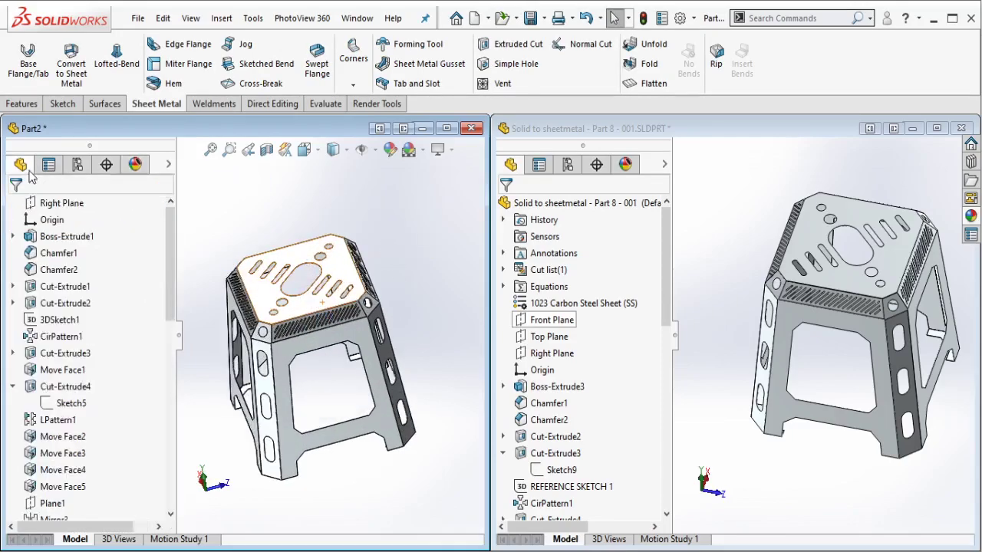
mouse_move(339, 311)
middle_down()
mouse_move(376, 349)
mouse_move(414, 307)
middle_up()
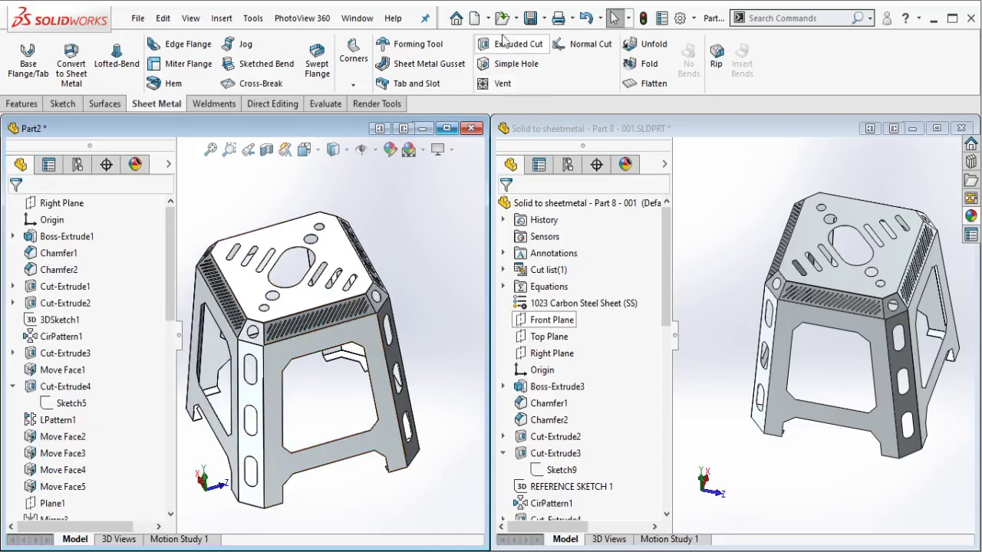
key(ctrl+s)
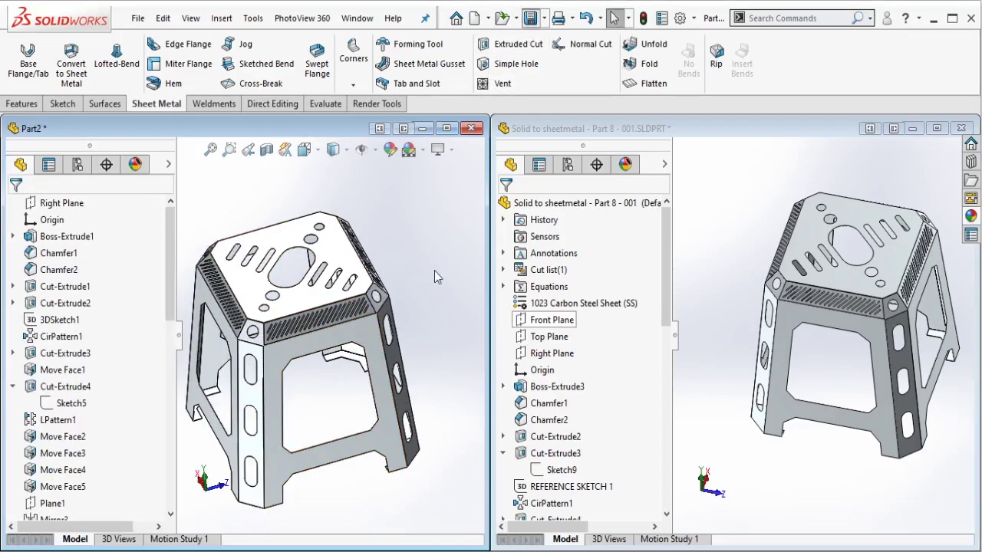
scroll(512, 223, down, 2)
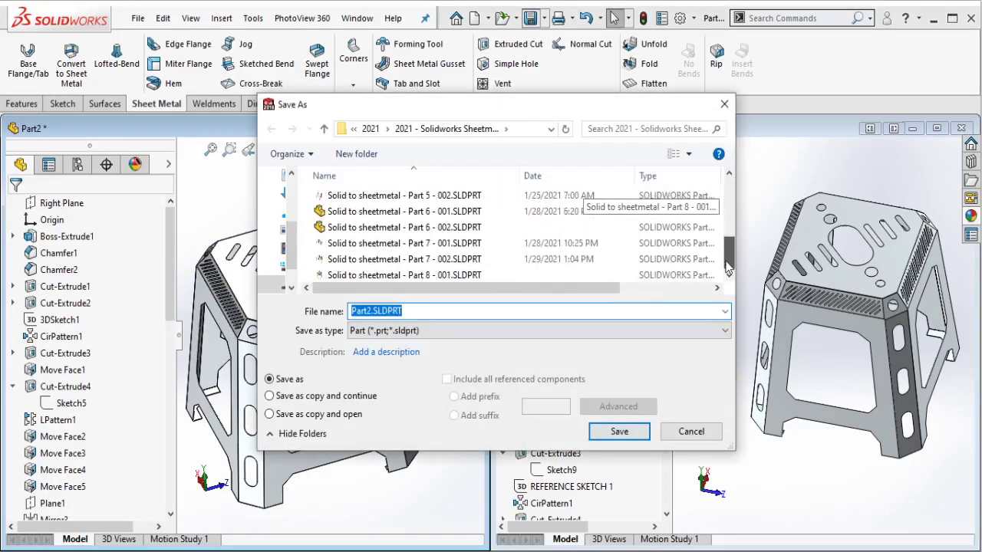
scroll(506, 253, down, 1)
click(436, 276)
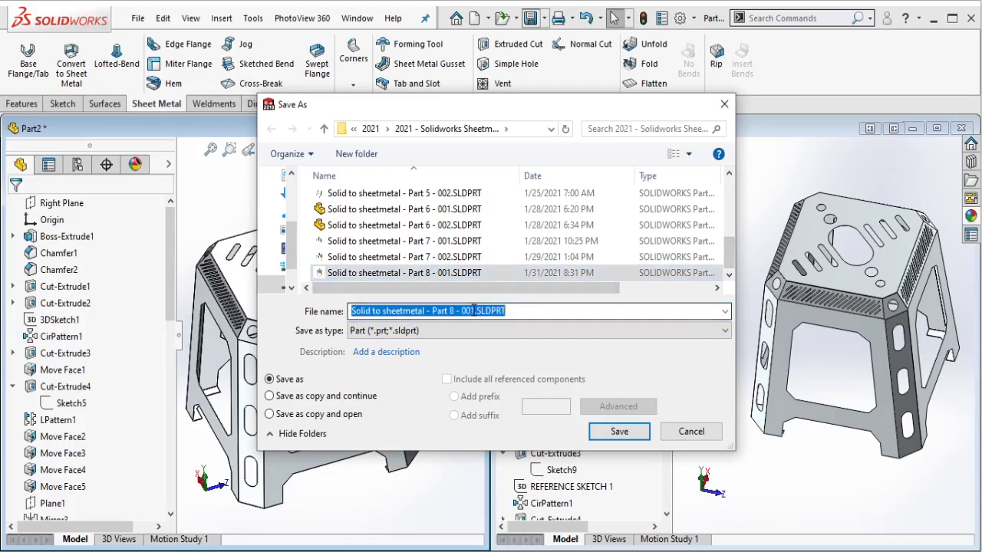
click(474, 310)
key(BackSpace)
text(2)
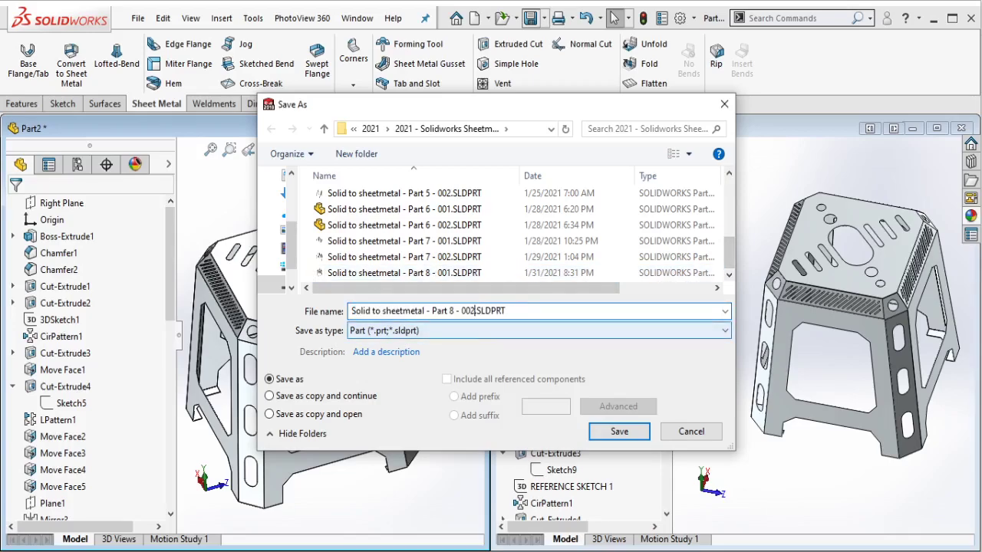
click(619, 433)
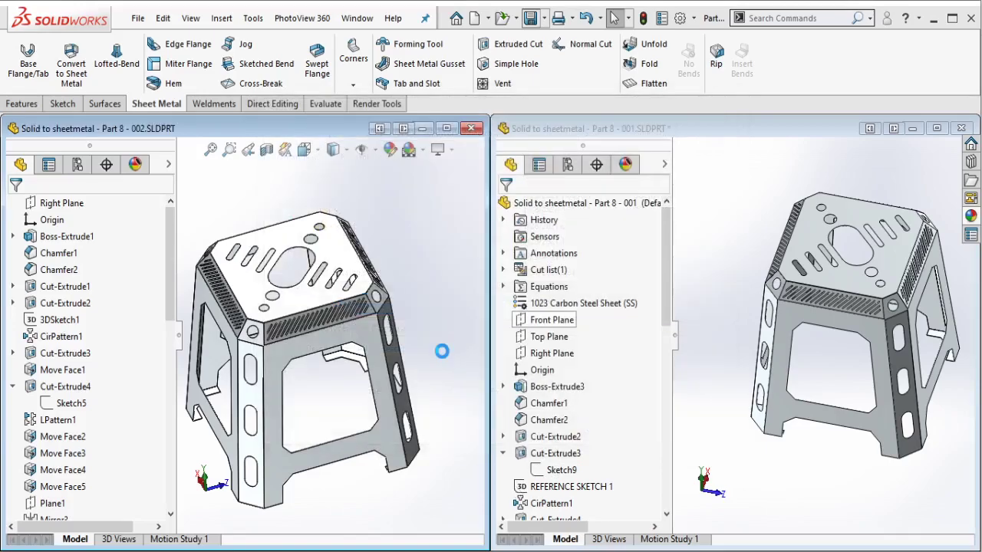
click(764, 138)
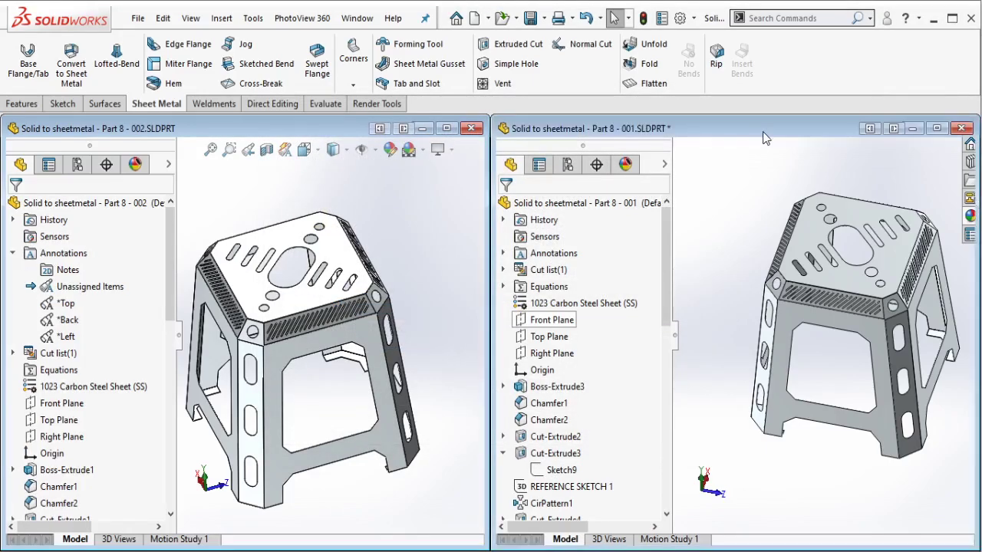
Close the Part 8 - 001 window, maximize Part 8 - 002 and flatten the stand.
click(961, 128)
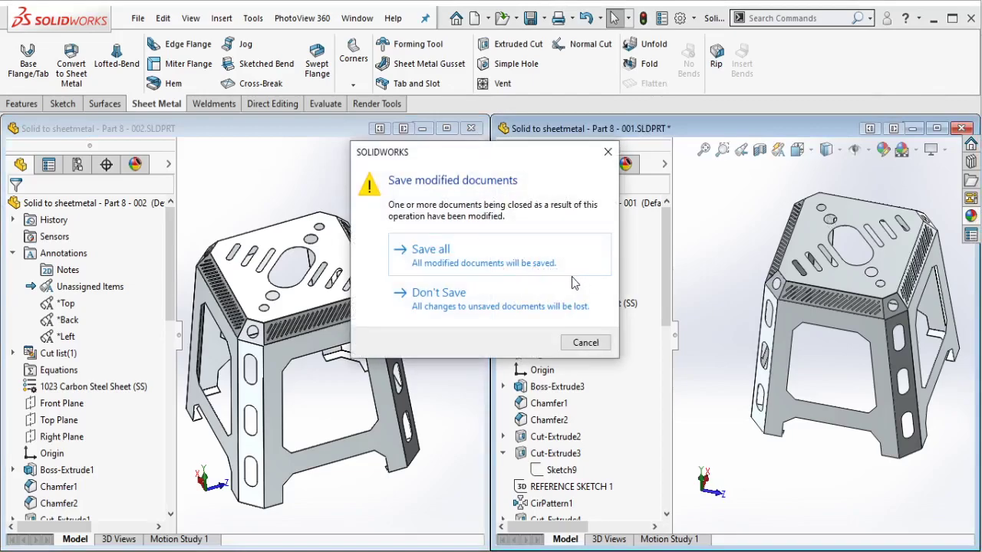
click(571, 296)
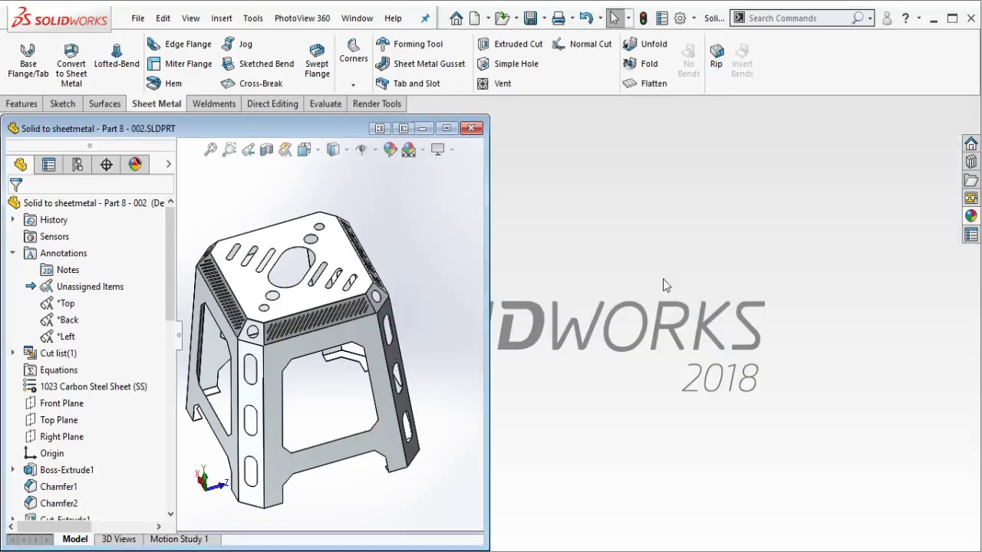
click(446, 128)
middle_drag(675, 264, 693, 259)
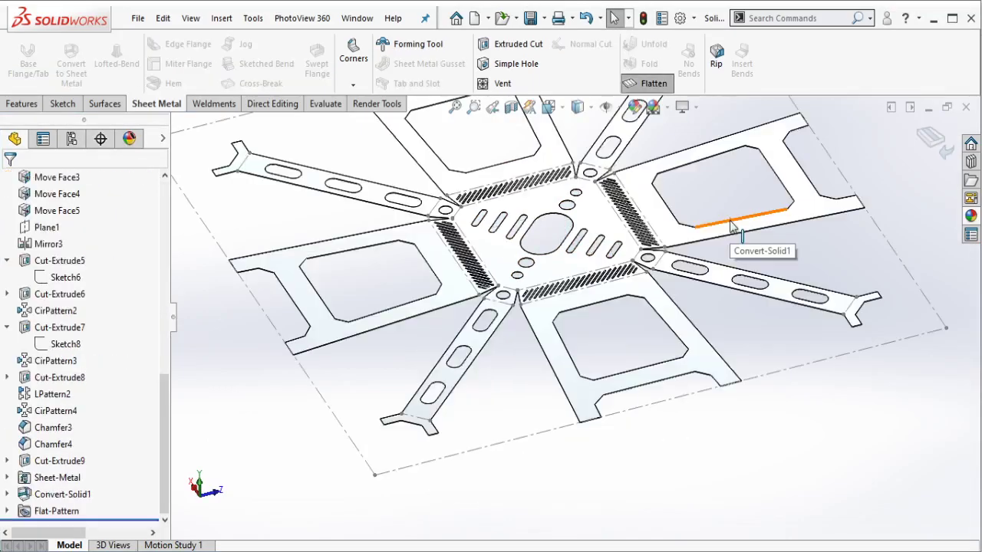
mouse_move(711, 193)
middle_down()
mouse_move(526, 210)
mouse_move(550, 240)
mouse_move(619, 192)
mouse_move(568, 204)
mouse_move(634, 107)
middle_up()
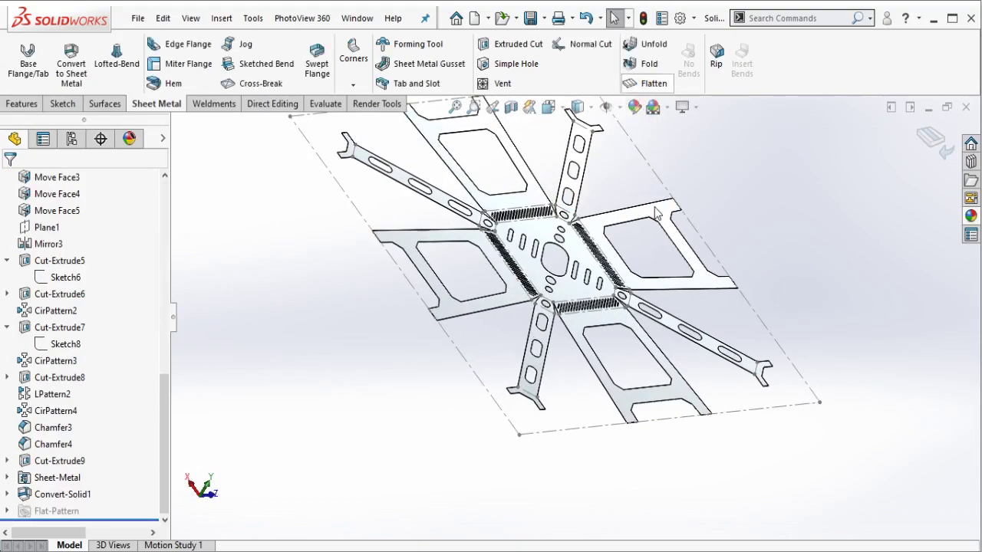
mouse_move(558, 227)
middle_down()
mouse_move(556, 287)
mouse_move(557, 240)
mouse_move(607, 258)
mouse_move(539, 212)
mouse_move(585, 175)
mouse_move(563, 169)
mouse_move(377, 224)
mouse_move(384, 105)
mouse_move(374, 115)
middle_up()
click(654, 83)
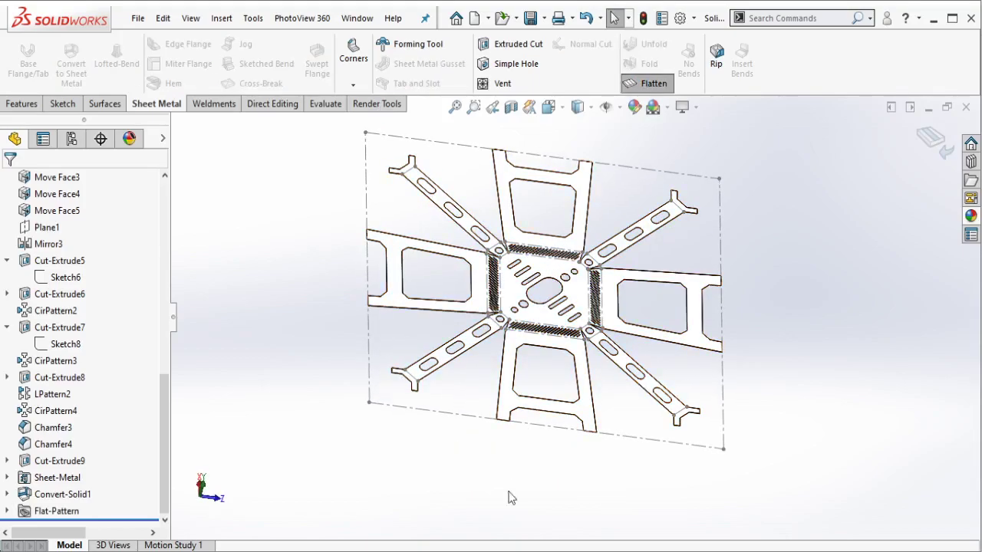
key(alt+Tab)
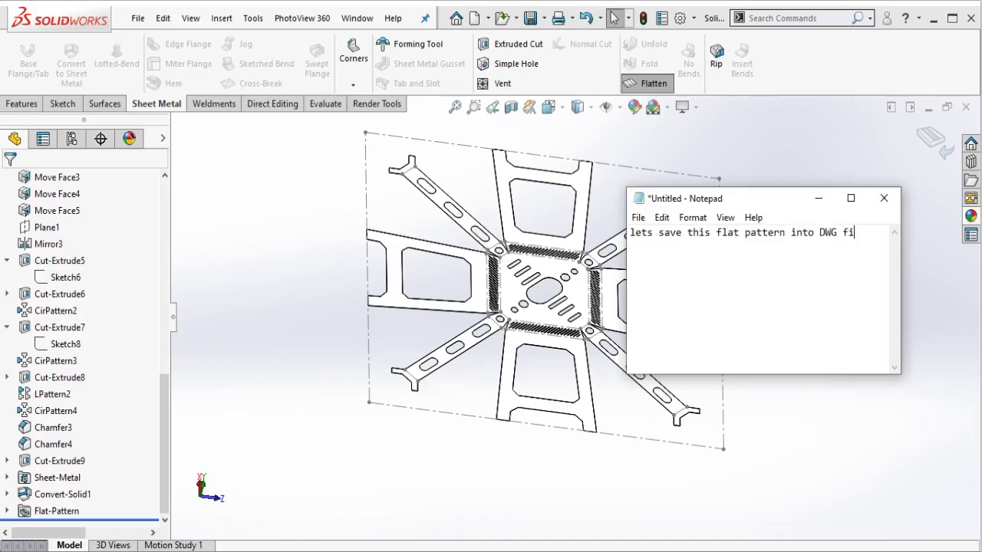
text(rmat)
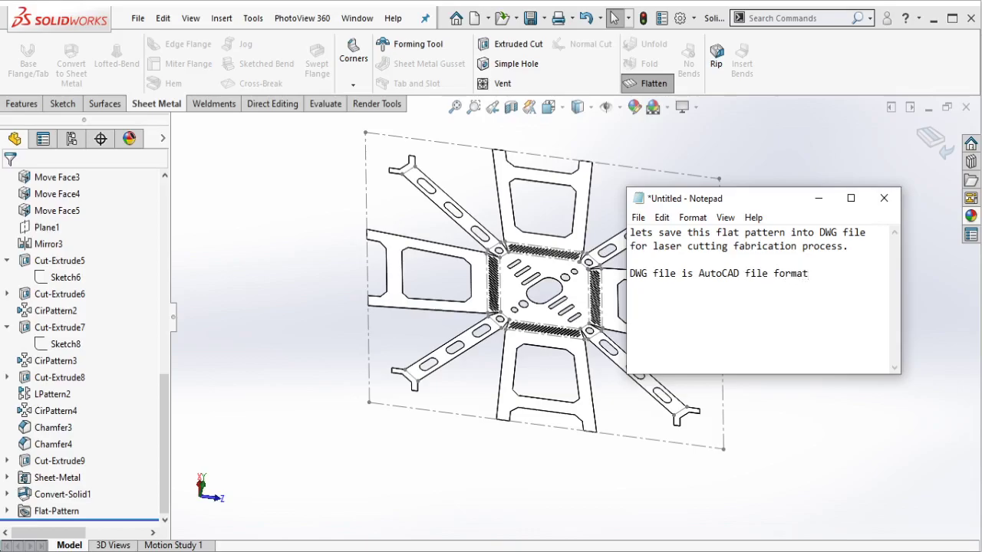
key(ctrl+a)
key(BackSpace)
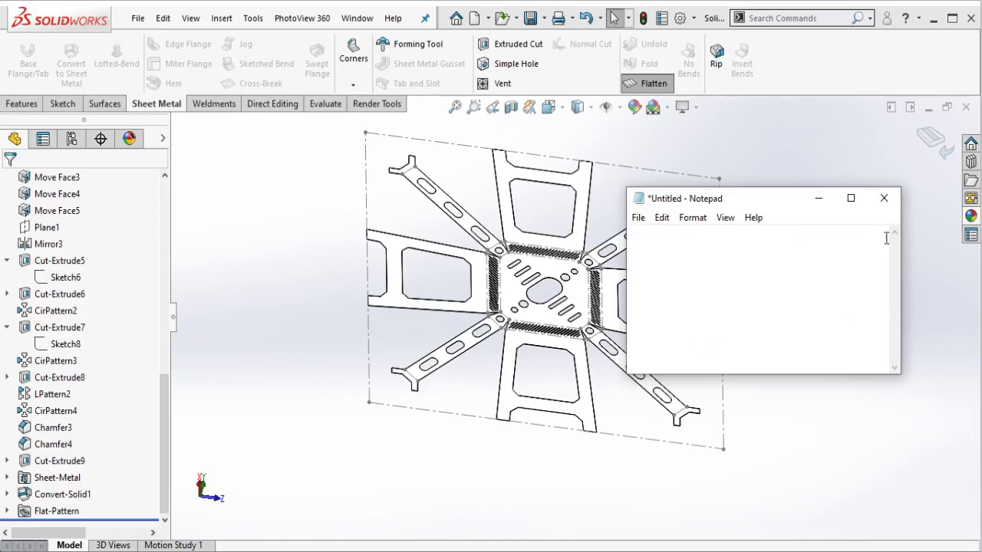
click(504, 254)
scroll(506, 257, up, 3)
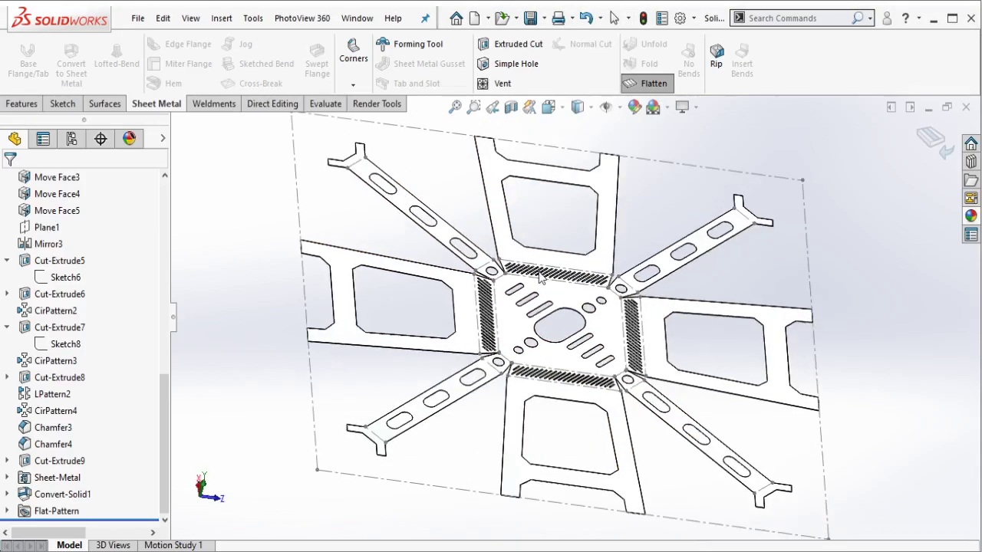
Show the flat pattern in top view (Ctrl+5) with nothing selected.
click(619, 318)
middle_drag(725, 285, 777, 292)
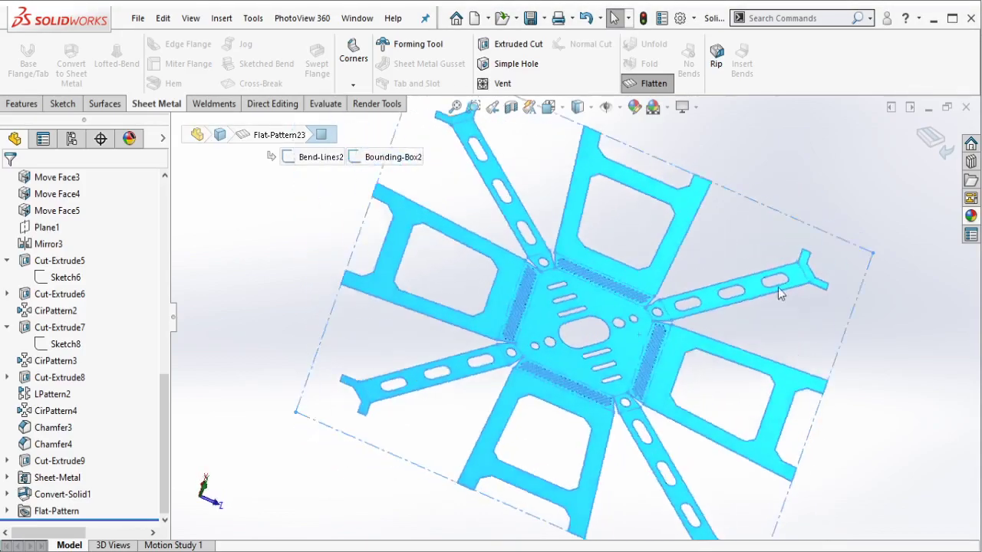
key(ctrl+5)
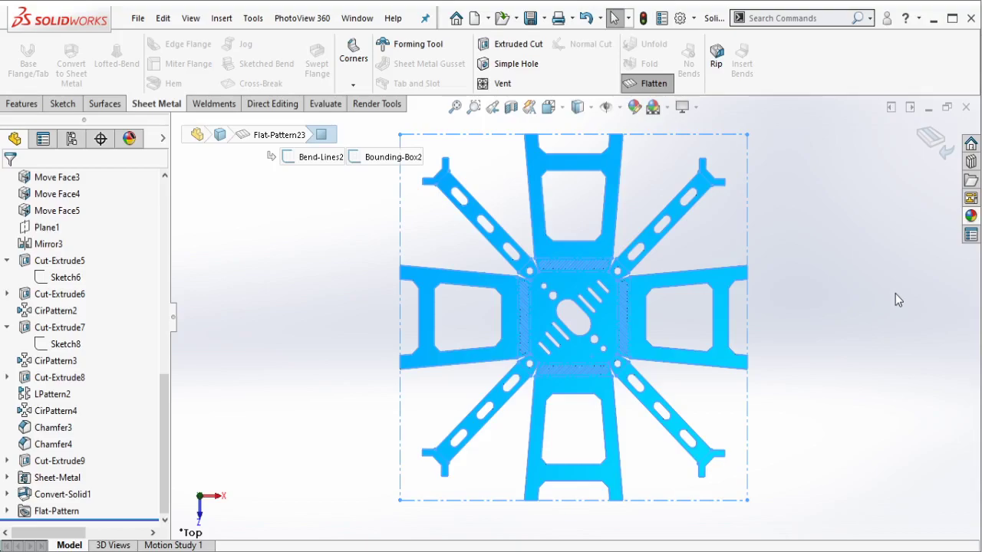
click(895, 294)
Save the part as a Dwg (*.dwg) file through File > Save As.
click(147, 25)
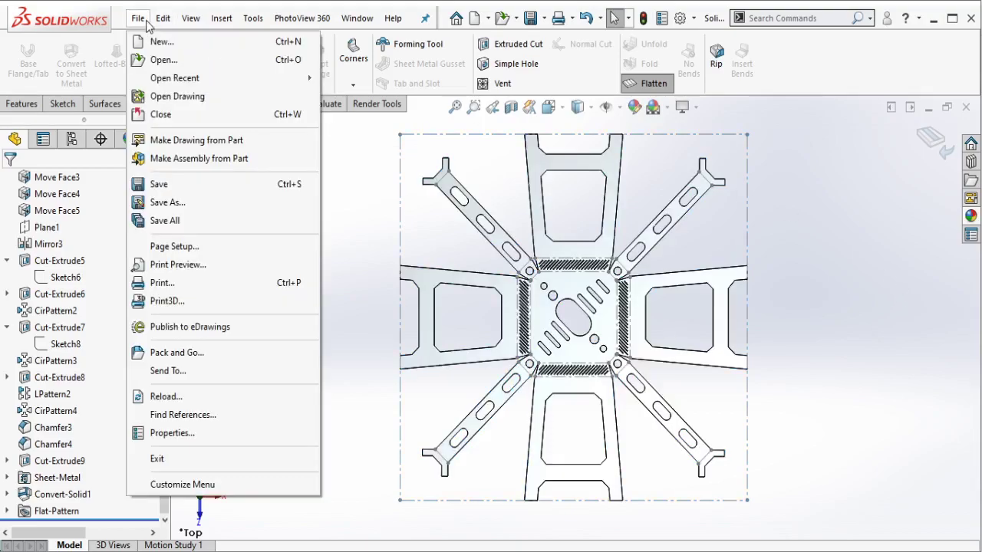
click(204, 204)
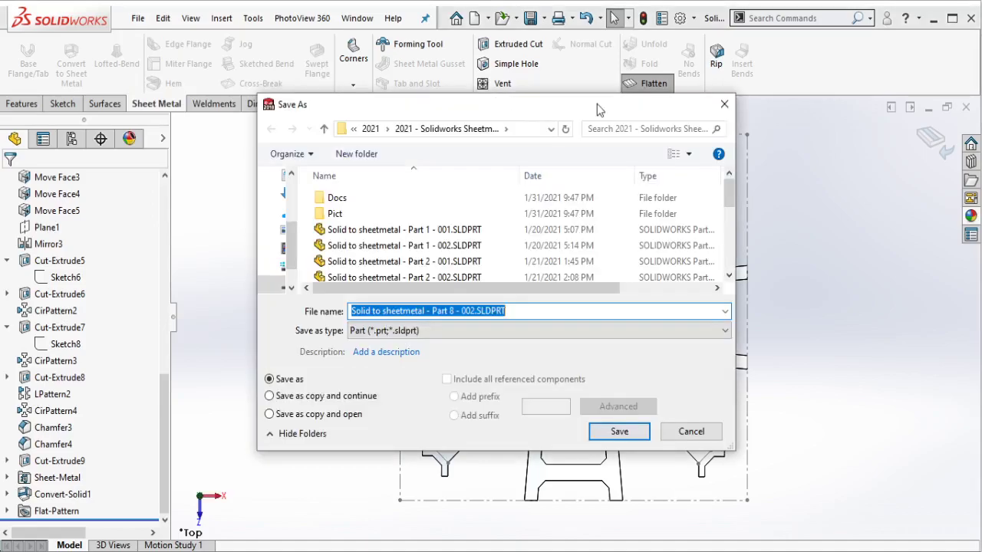
click(661, 331)
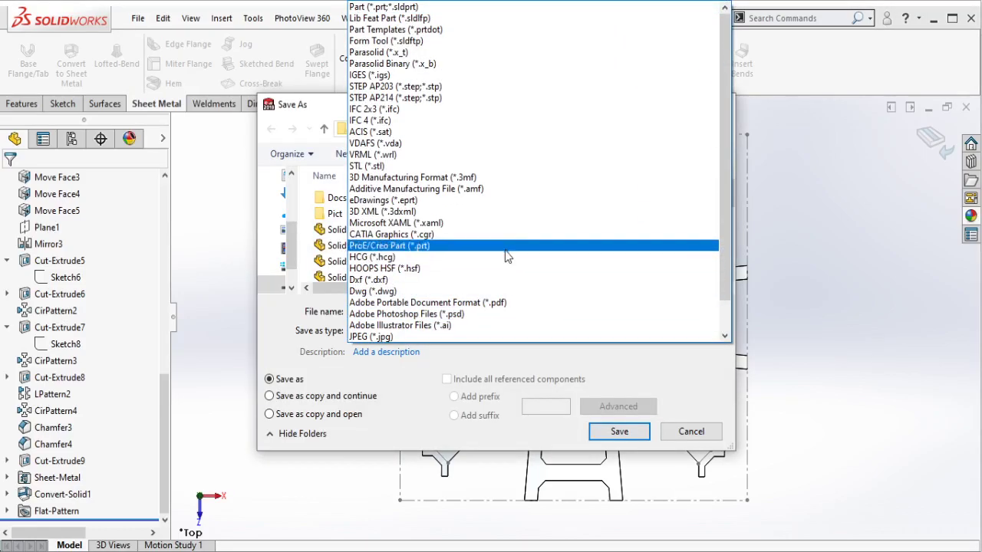
click(479, 292)
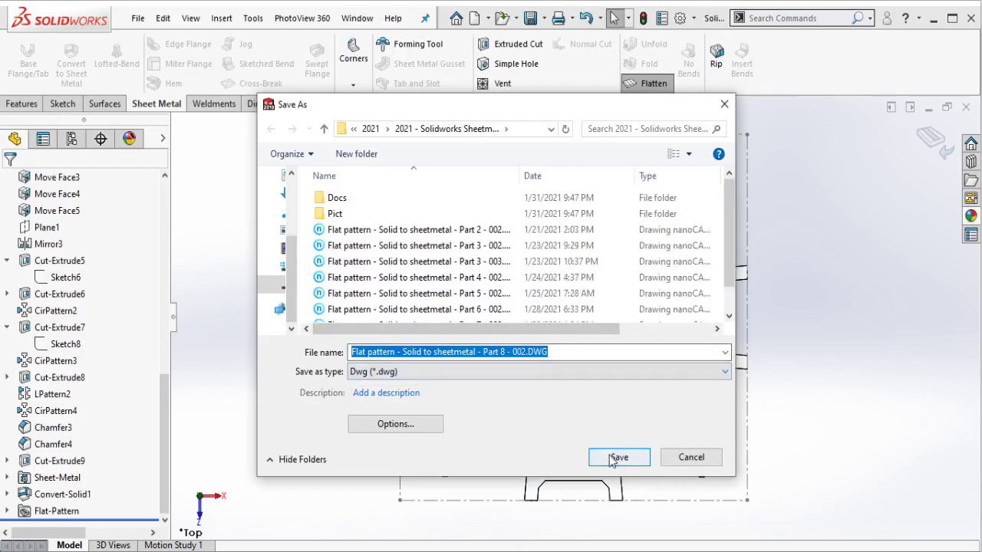
click(616, 457)
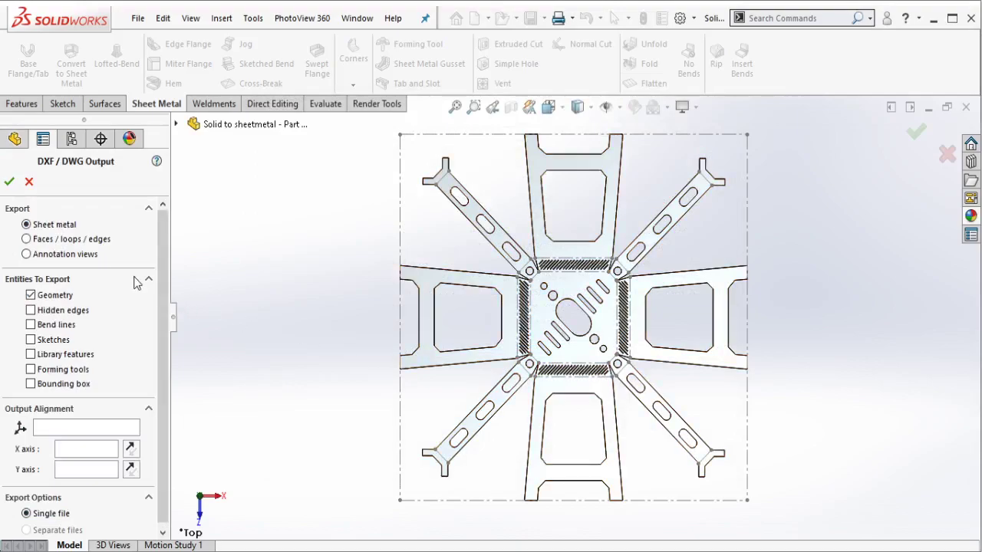
Export annotation views and enlarge the DXF/DWG Cleanup preview window.
click(84, 256)
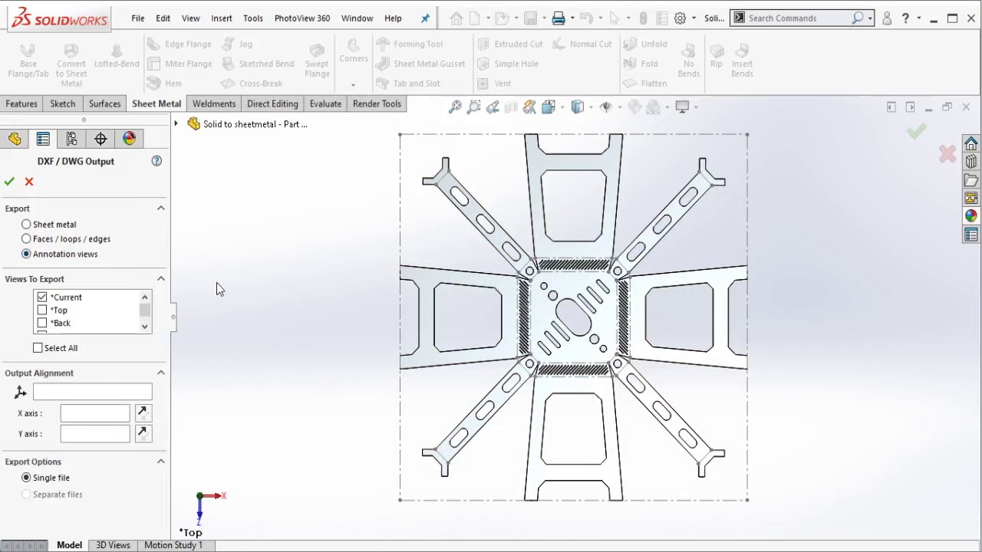
click(10, 181)
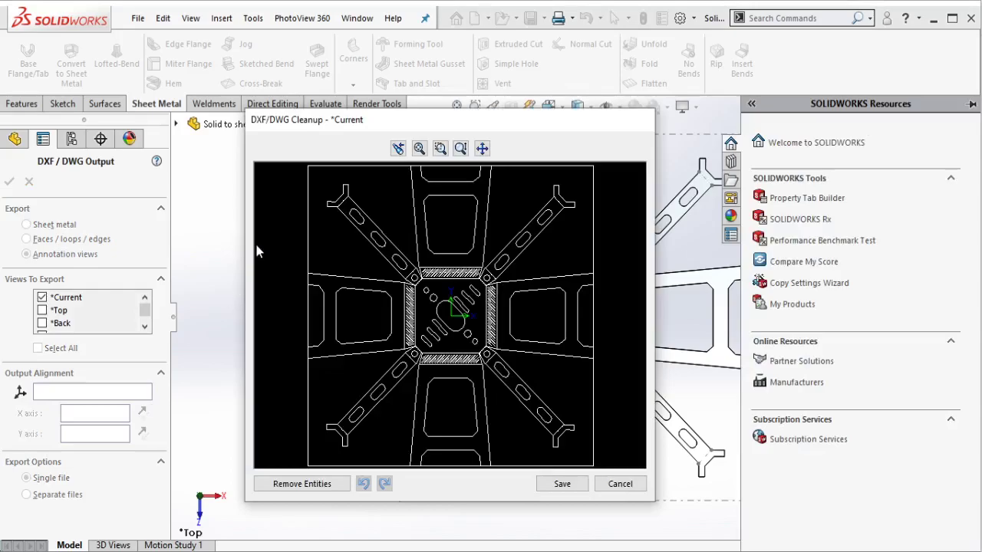
drag(242, 242, 196, 241)
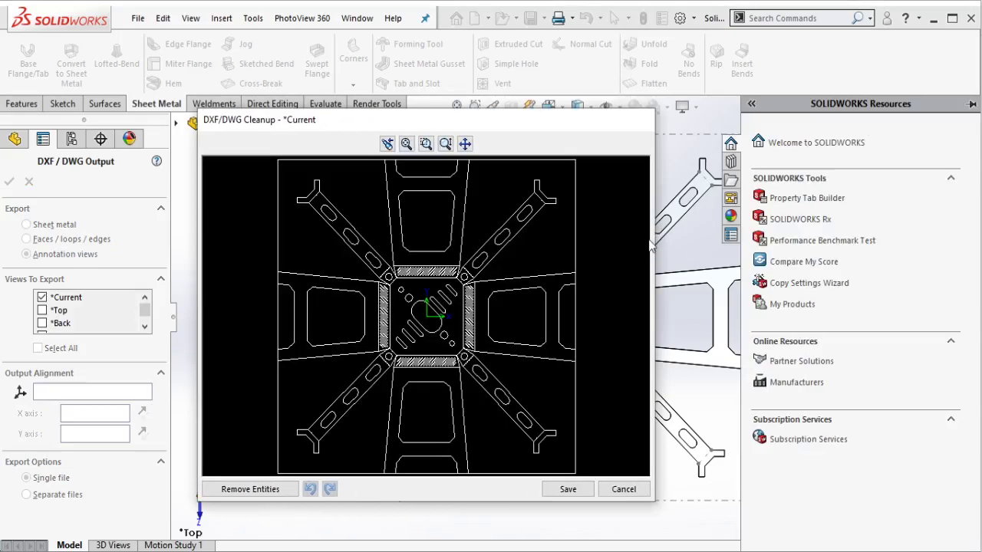
drag(652, 241, 899, 223)
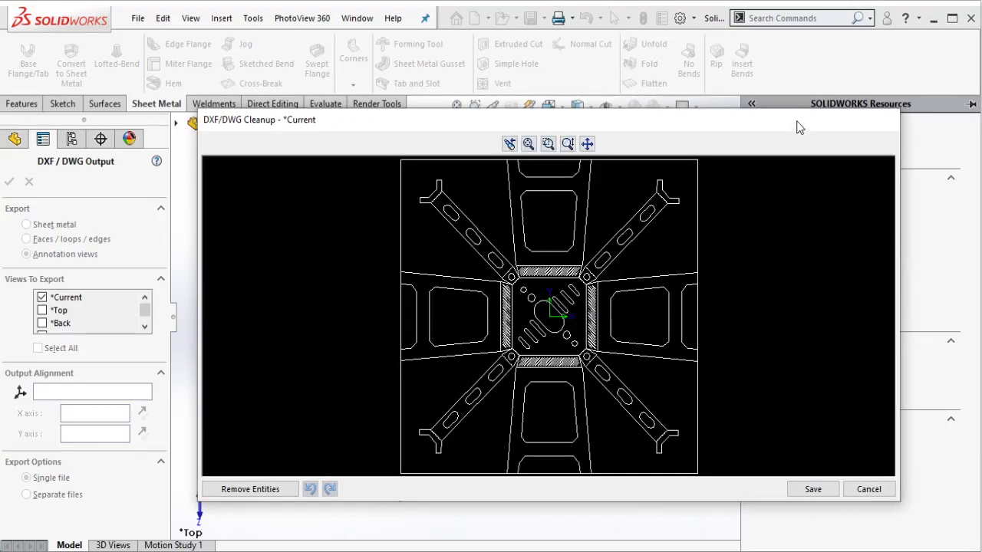
drag(796, 112, 802, 18)
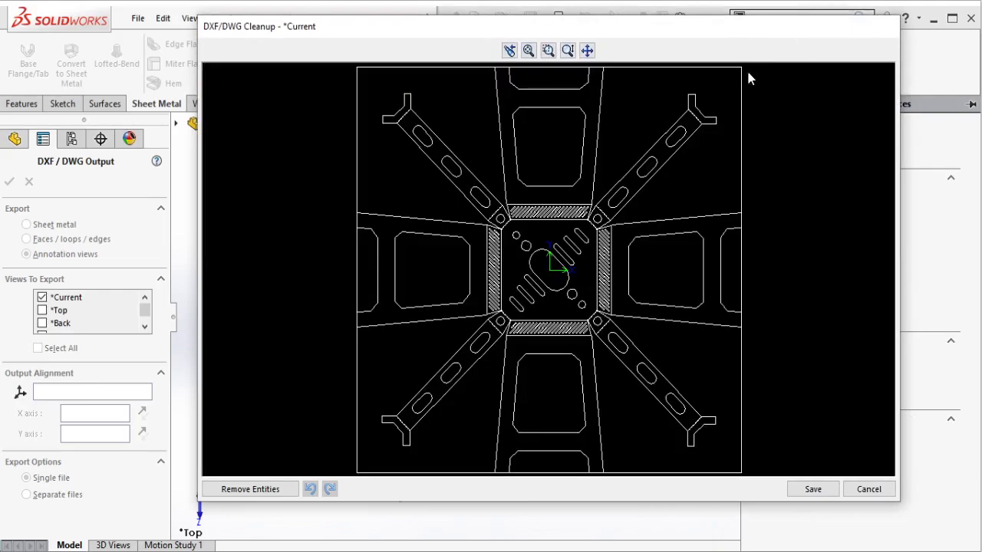
Remove the four rectangular border lines, fit the preview, and save the cleaned DWG.
click(741, 69)
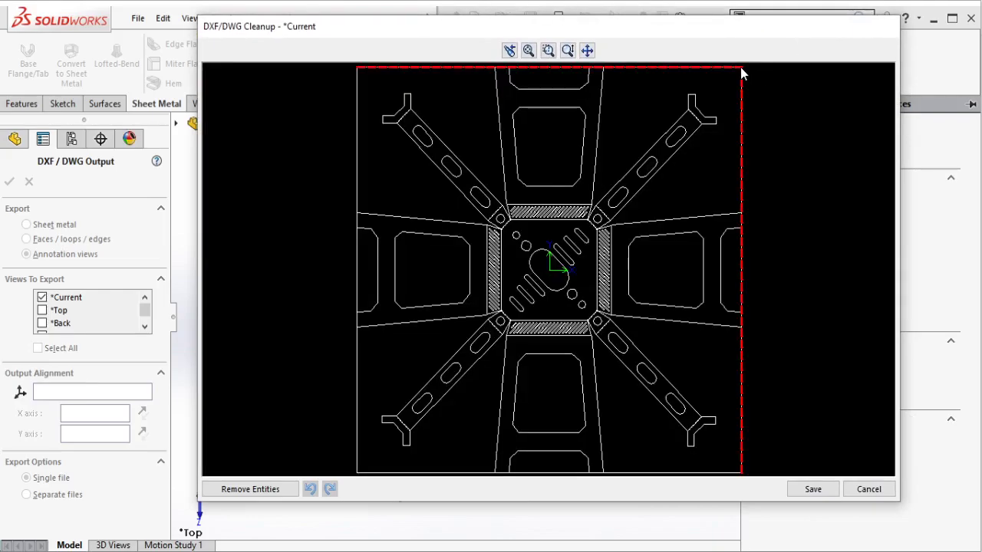
click(259, 490)
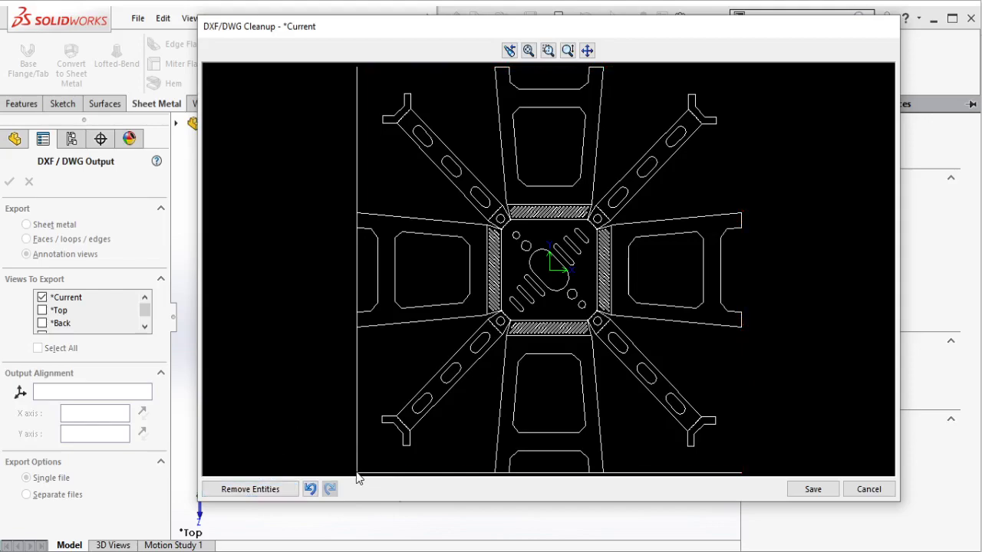
click(357, 472)
click(250, 488)
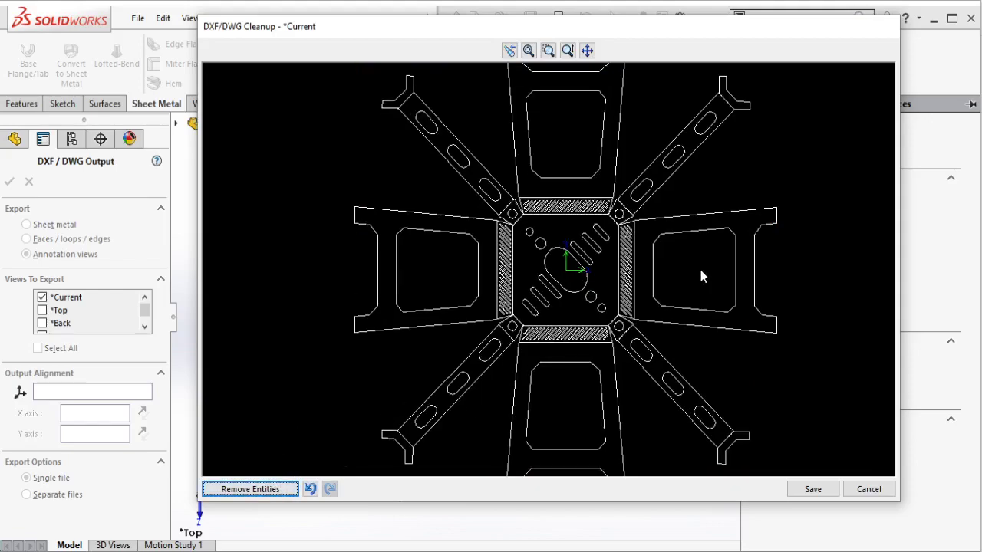
scroll(699, 270, down, 3)
middle_drag(700, 270, 793, 275)
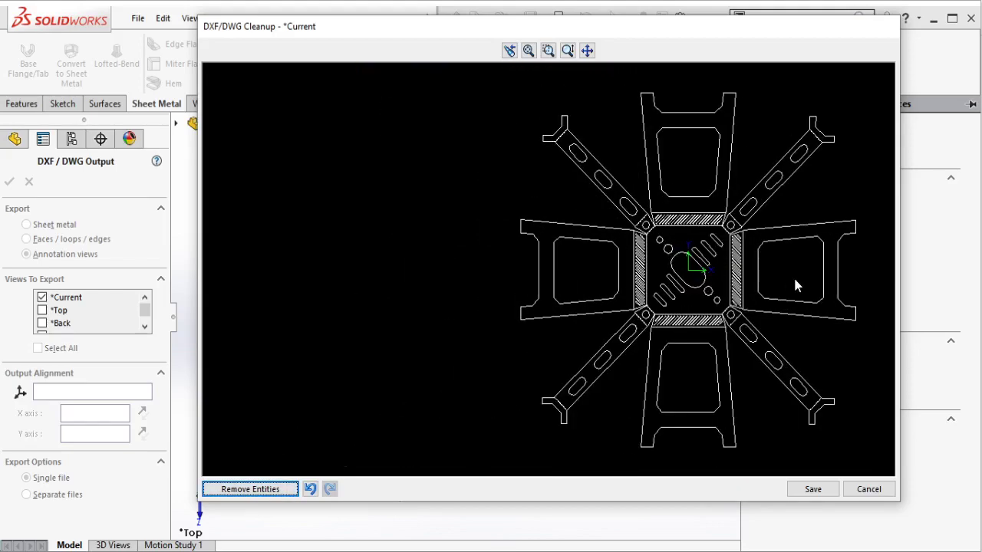
scroll(794, 285, down, 1)
key(f)
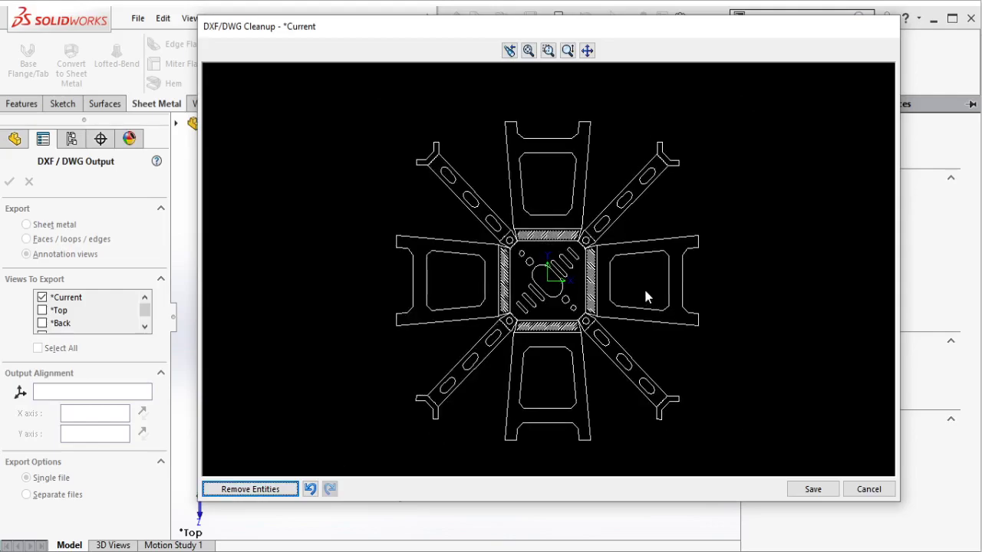
click(813, 488)
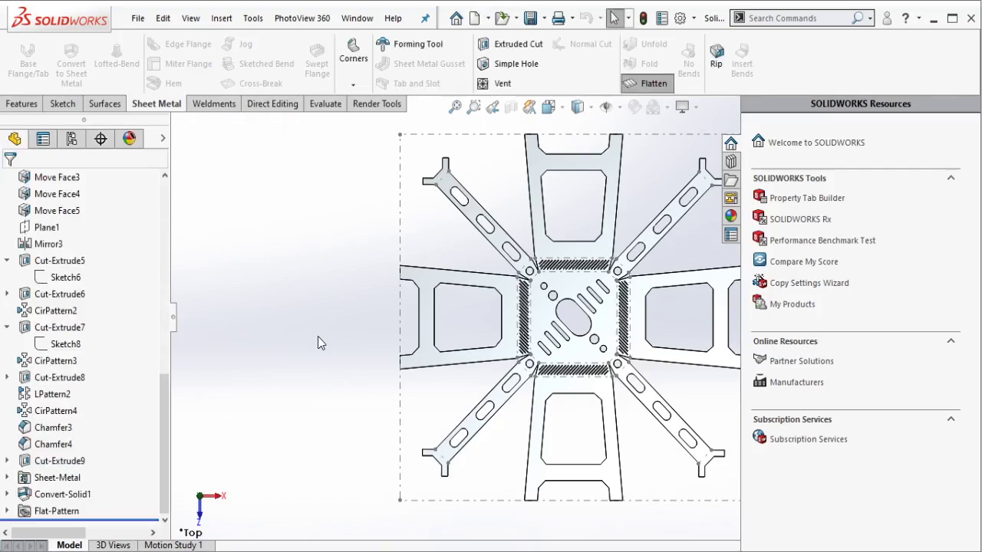
Toggle Flatten off to refold the stand and rotate its front toward the viewer.
scroll(570, 320, up, 2)
mouse_move(700, 305)
middle_down()
mouse_move(713, 220)
mouse_move(686, 220)
middle_up()
scroll(699, 305, down, 1)
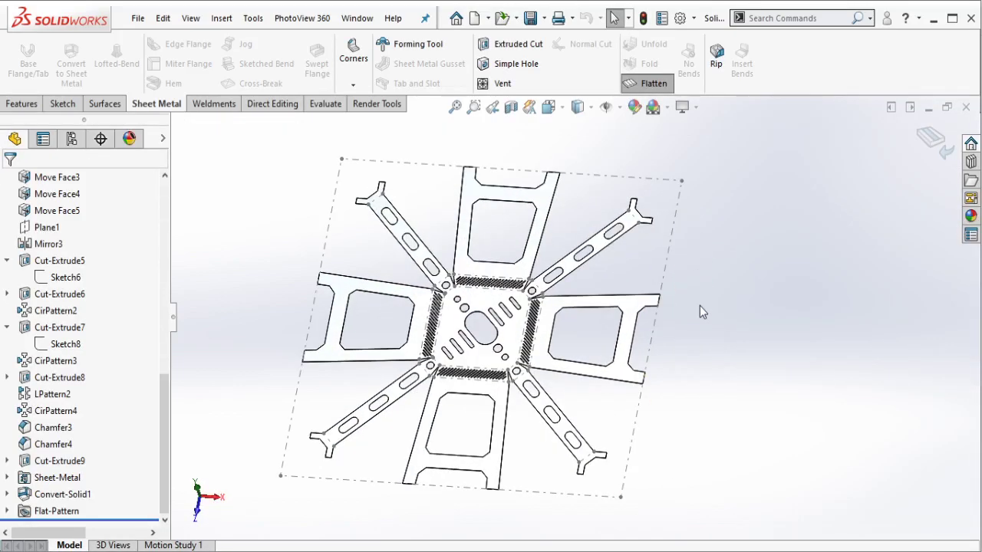
click(648, 83)
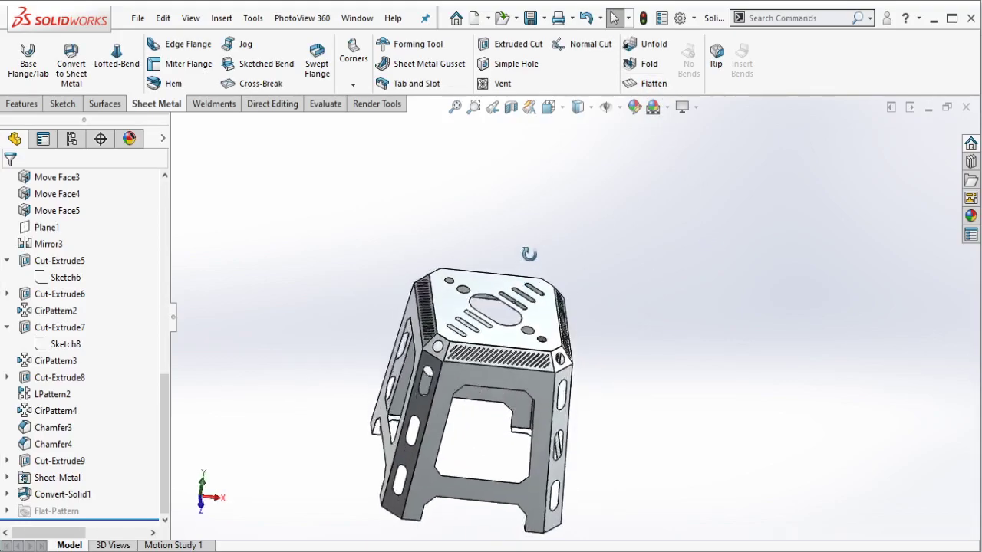
scroll(525, 443, down, 2)
scroll(539, 395, up, 1)
scroll(640, 390, up, 2)
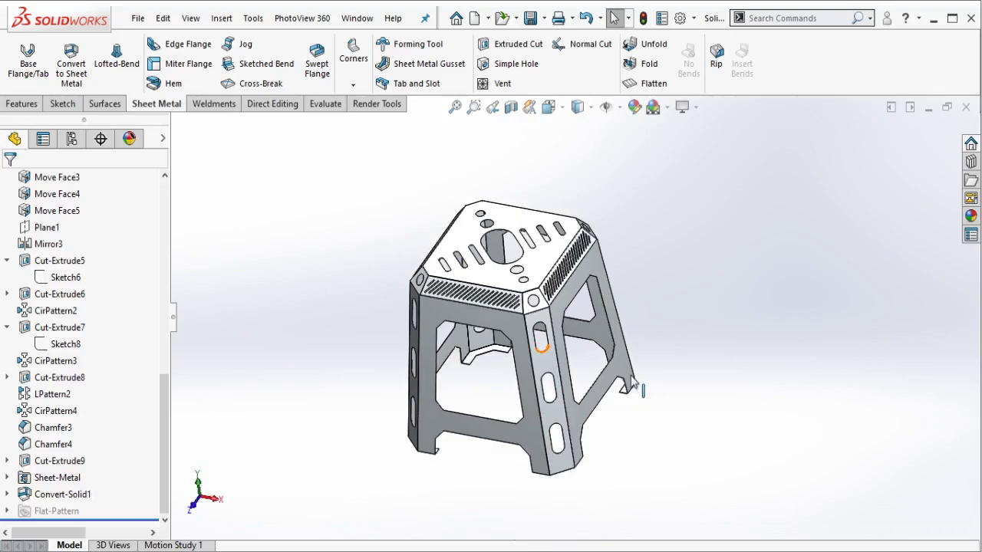
scroll(679, 355, down, 1)
middle_drag(679, 355, 684, 357)
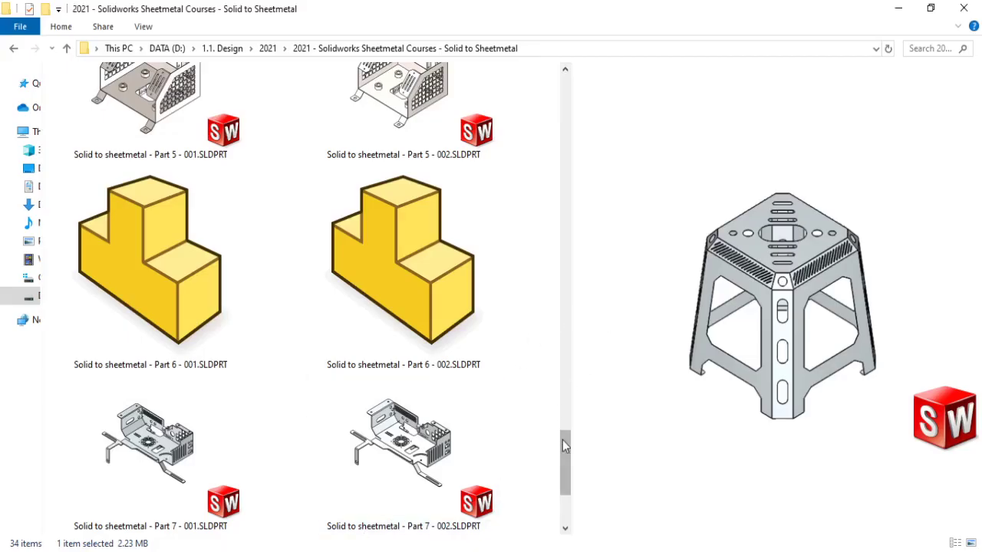
mouse_move(562, 440)
mouse_down()
mouse_move(560, 487)
mouse_move(574, 296)
mouse_up()
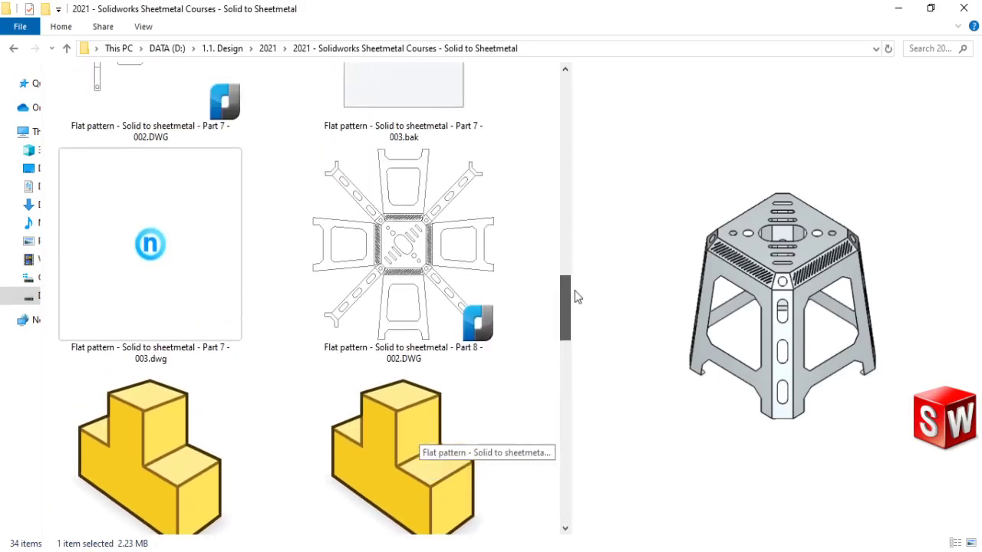
Preview the Part 8 - 002 DWG, then clear and hide the Notepad note.
key(Up)
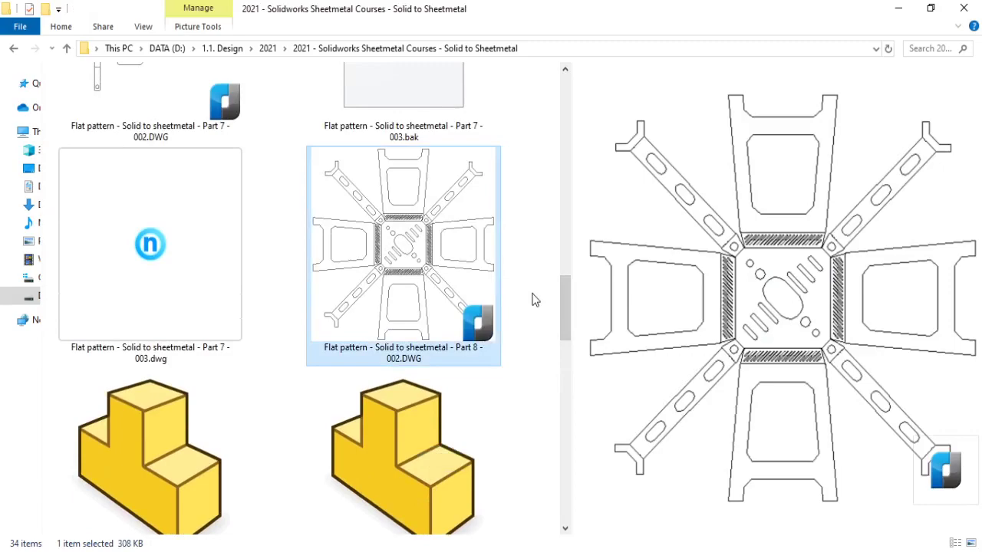
click(505, 549)
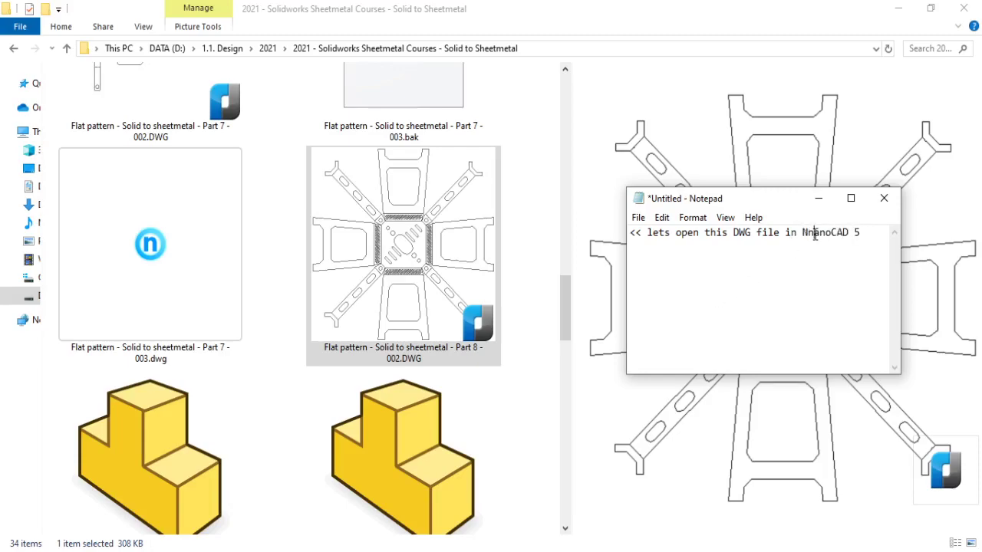
key(BackSpace)
key(ctrl+a)
key(BackSpace)
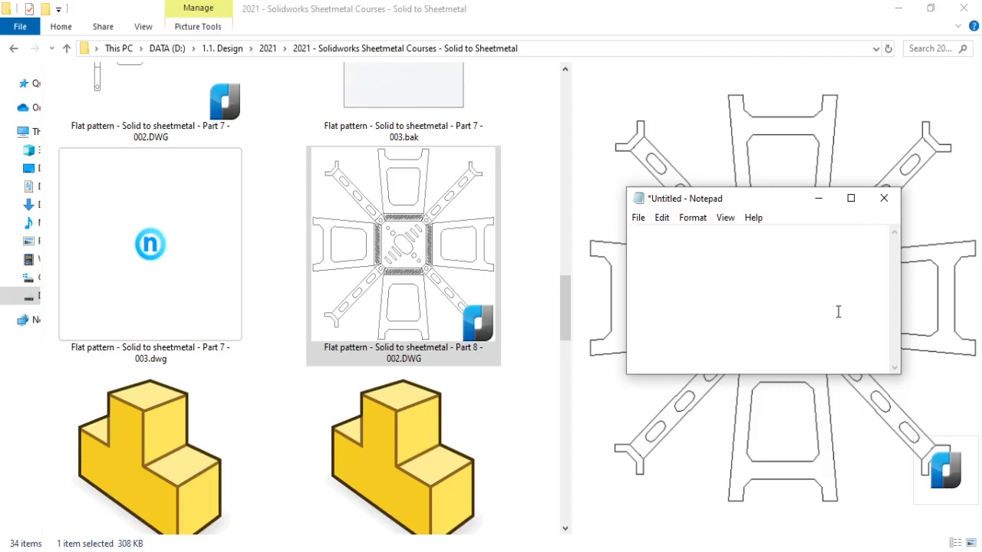
click(818, 199)
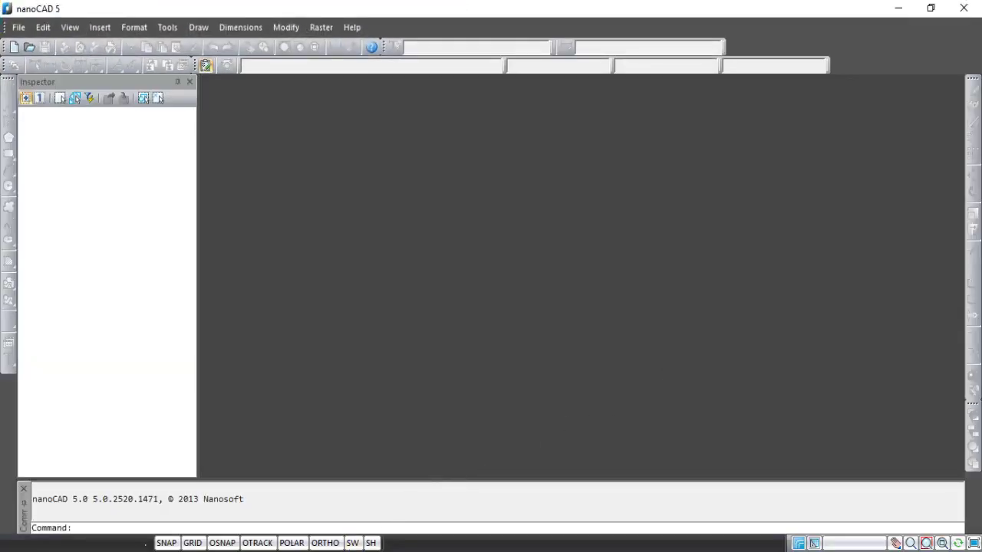
Drag the Part 8 - 002 DWG from Explorer into nanoCAD and pan the drawing.
key(alt+Tab)
mouse_move(442, 269)
mouse_down()
mouse_move(705, 521)
mouse_move(613, 357)
mouse_up()
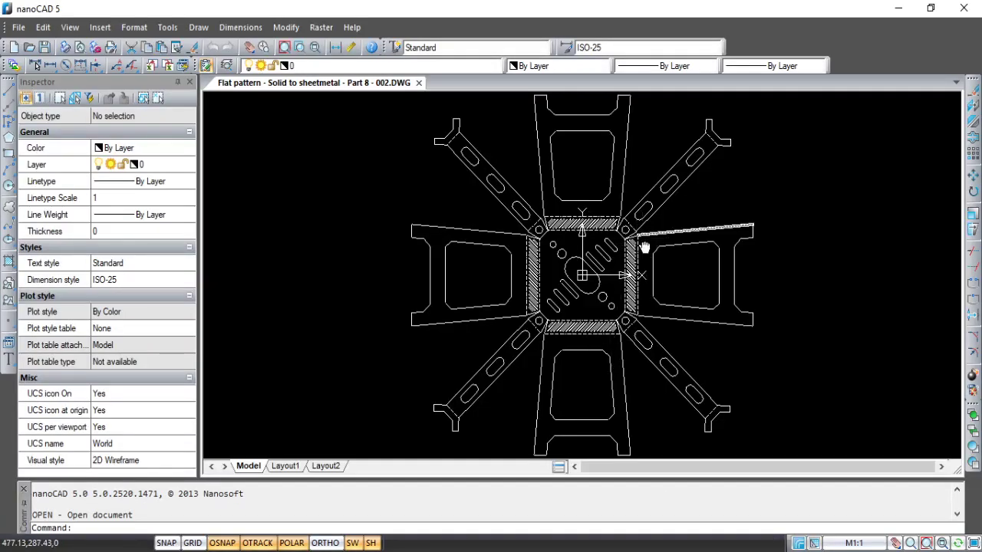
middle_drag(657, 251, 614, 270)
scroll(614, 236, up, 2)
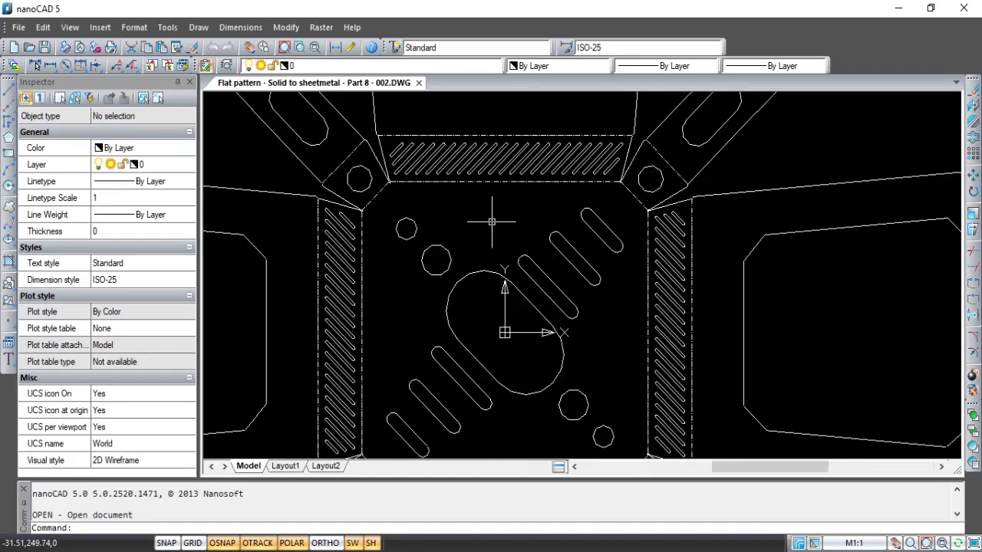
scroll(506, 230, down, 5)
mouse_move(495, 247)
middle_down()
mouse_move(508, 230)
mouse_move(518, 243)
mouse_move(564, 236)
mouse_move(550, 230)
middle_up()
Clear and minimize the note, recenter the drawing, and open Format > Layers.
key(alt+Tab)
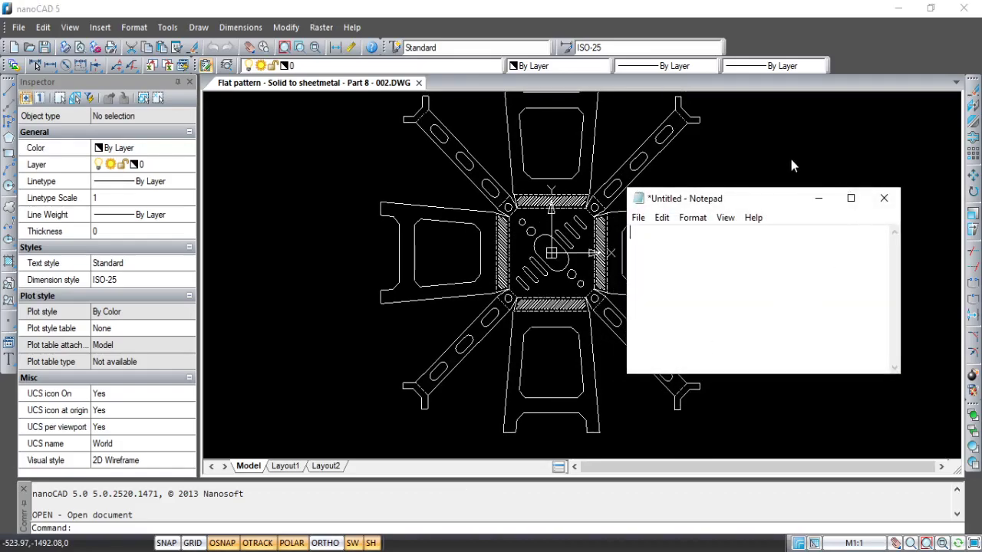
click(792, 164)
middle_drag(767, 212, 658, 234)
key(alt+Tab)
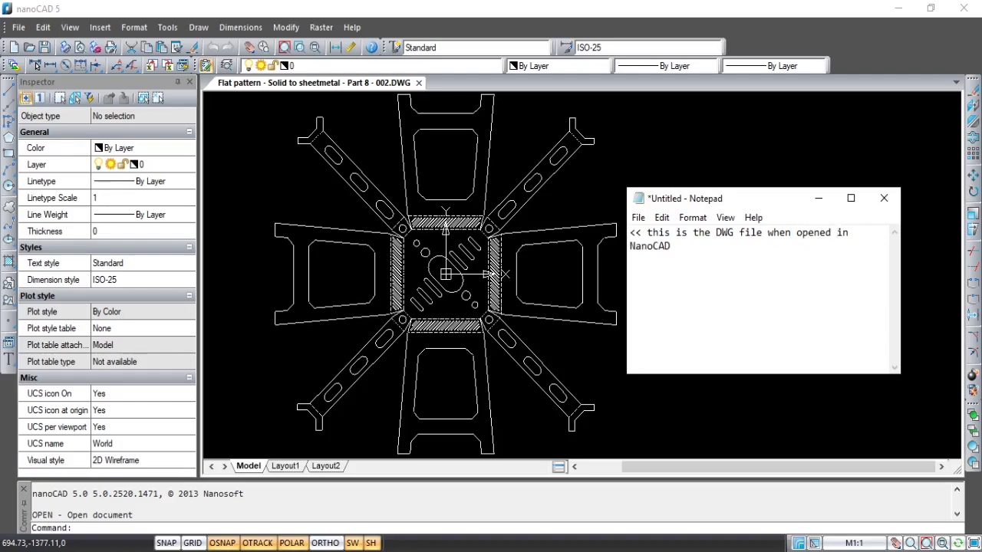
key(BackSpace)
key(BackSpace)
key(BackSpace)
click(818, 198)
middle_drag(665, 208, 764, 229)
scroll(761, 219, down, 2)
scroll(583, 276, up, 2)
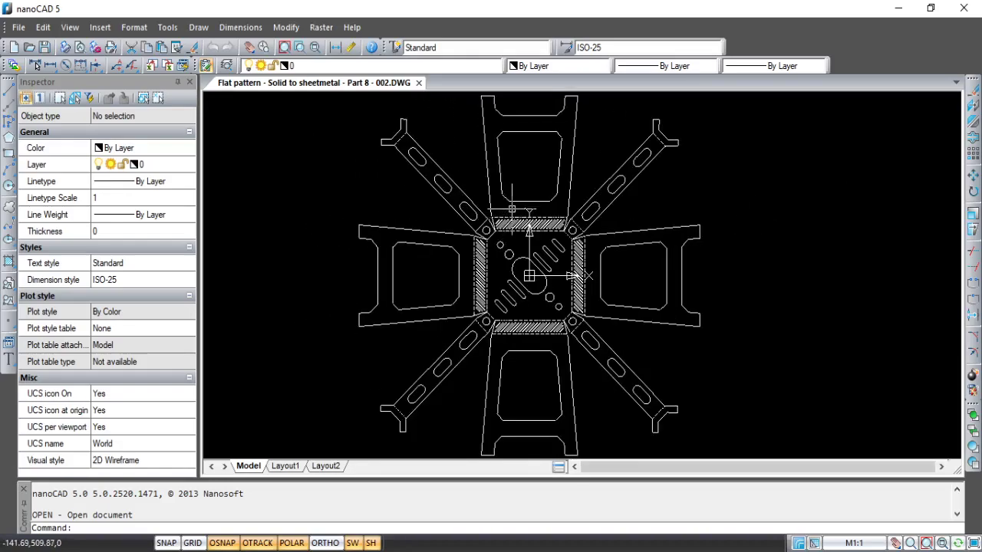
click(135, 27)
click(153, 48)
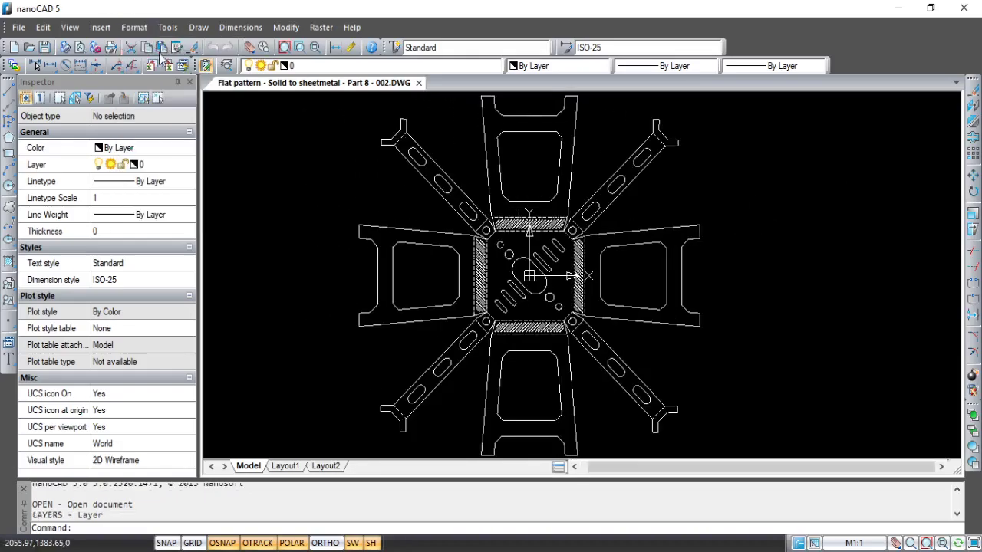
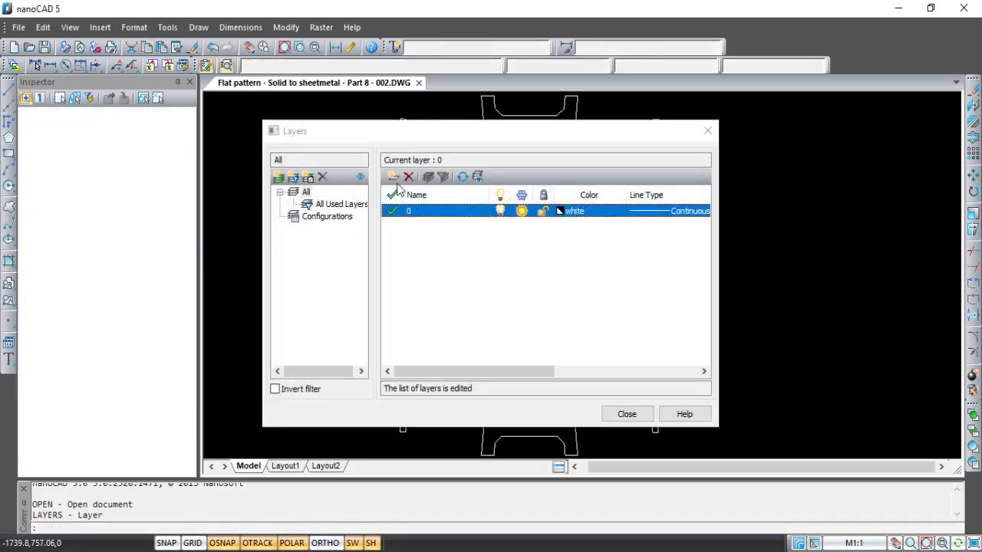
Add three new layers, colouring Layer1 red and Layer2 yellow.
click(393, 177)
click(393, 177)
click(393, 177)
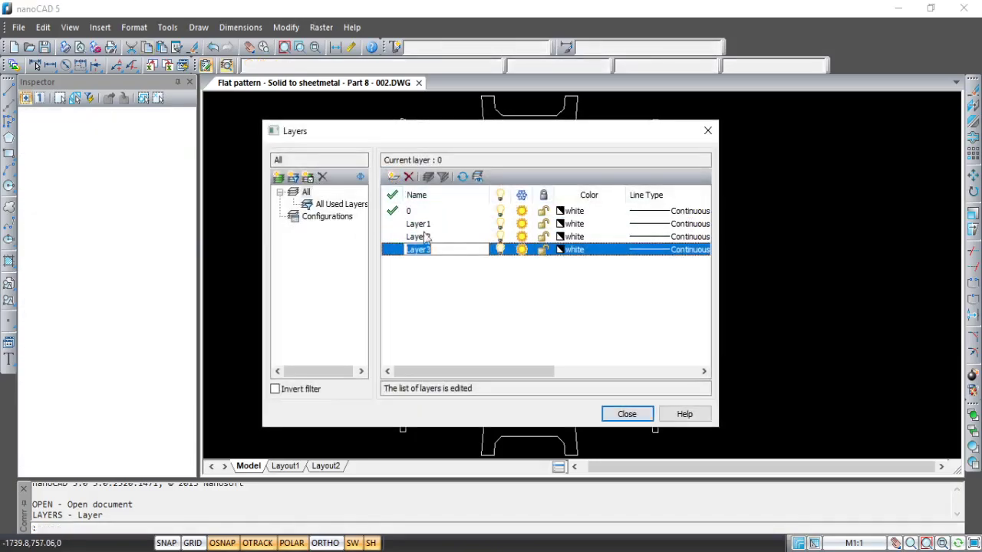
click(579, 223)
click(590, 223)
click(593, 238)
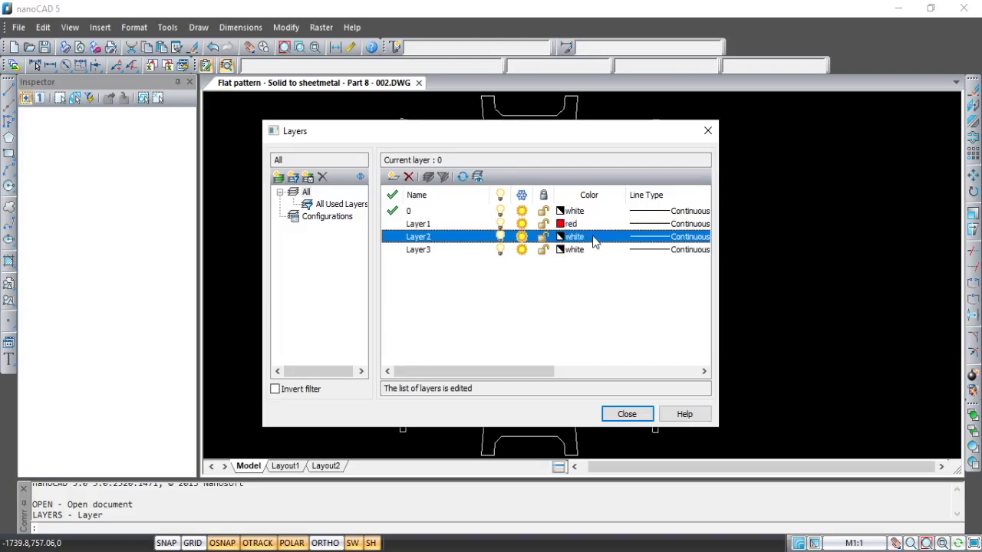
click(593, 238)
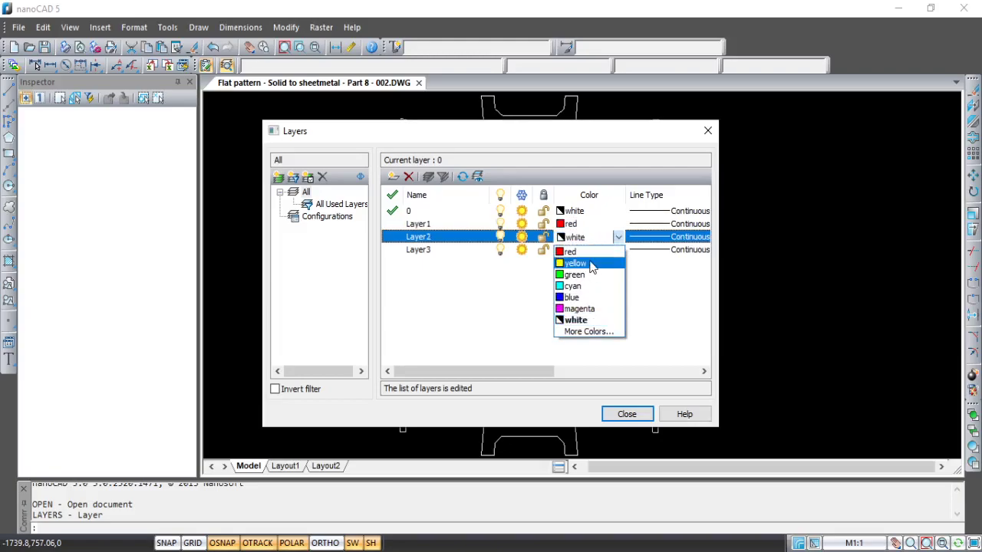
click(589, 265)
Make Layer3 green and add a fourth layer, Layer4, coloured cyan.
click(591, 253)
click(589, 251)
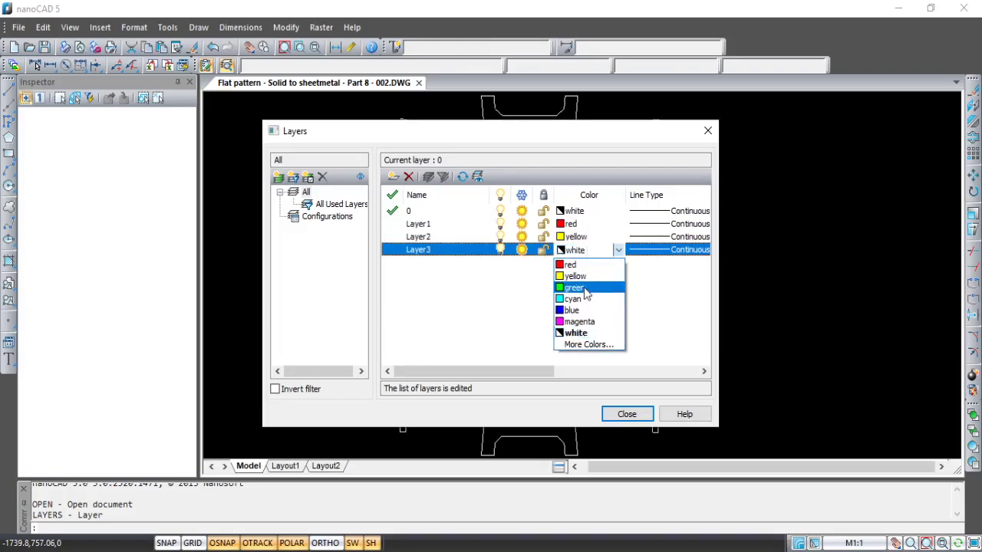
click(585, 289)
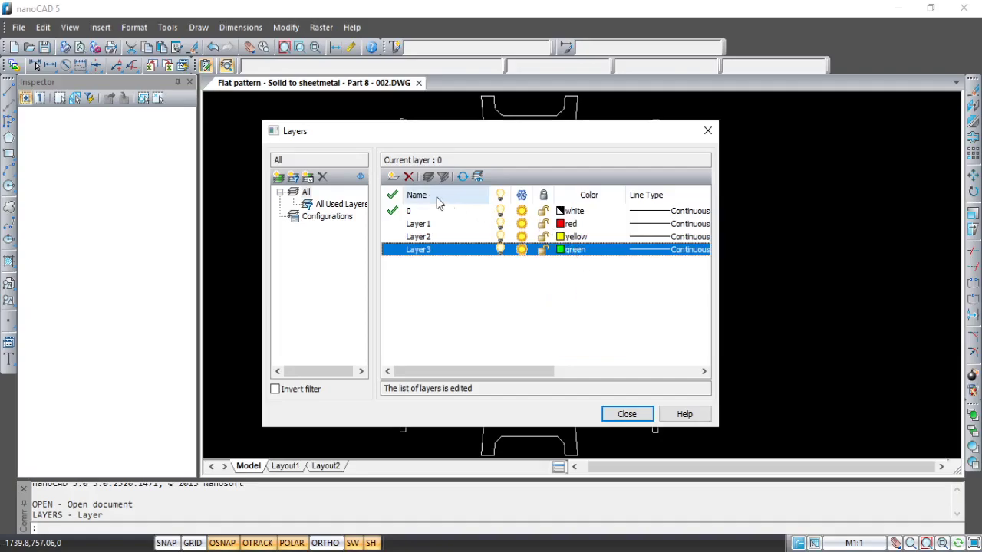
click(393, 176)
click(589, 263)
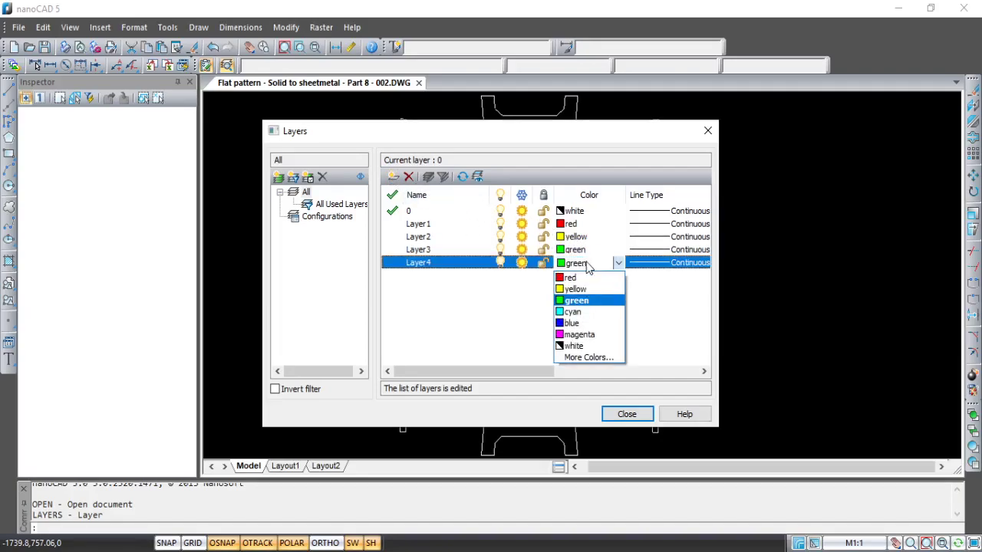
click(580, 314)
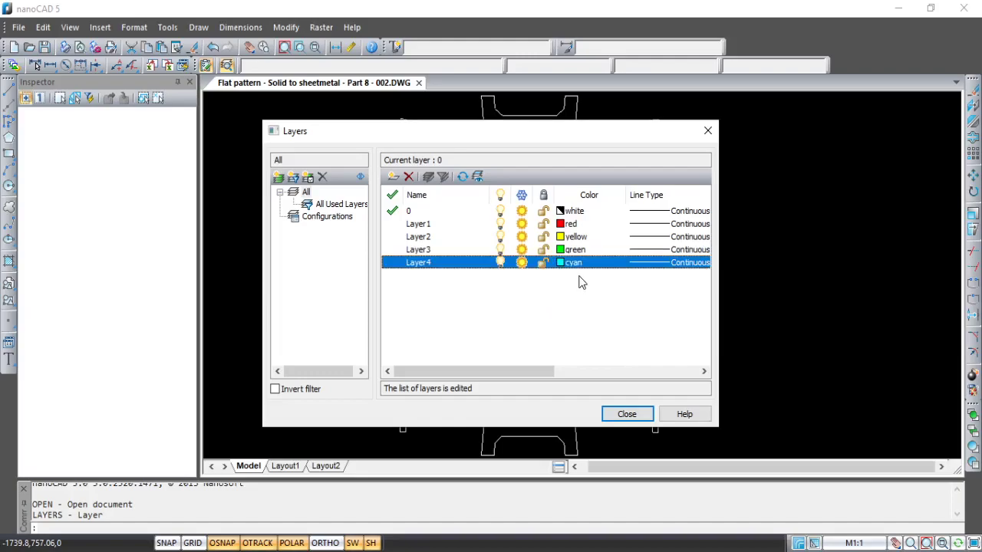
Give Layer1 the CENTERX2 linetype and close the layer list.
click(654, 224)
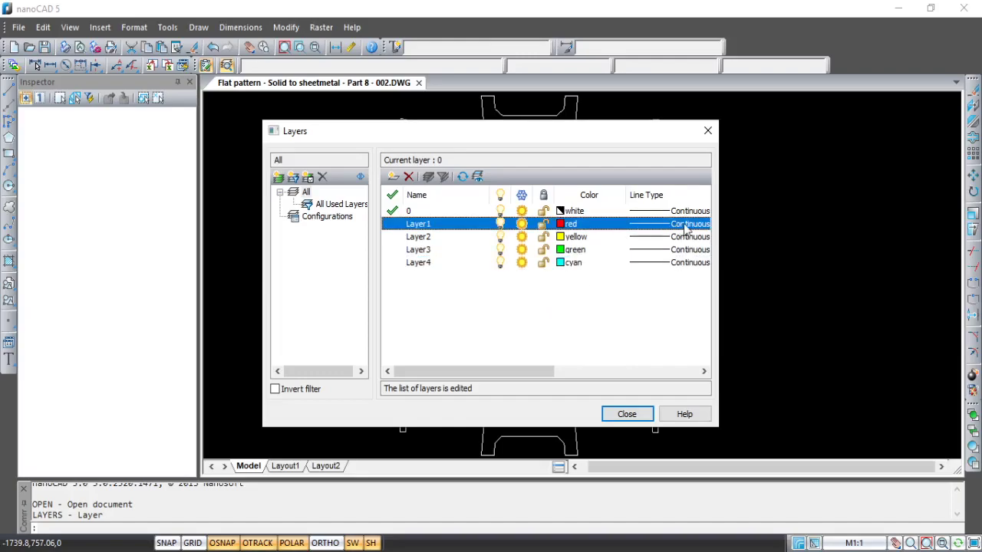
click(682, 224)
click(688, 250)
click(626, 413)
scroll(474, 201, up, 2)
scroll(474, 201, up, 2)
Put the bend lines around the four central hatches and the diagonal corner lines on Layer1.
scroll(474, 201, up, 2)
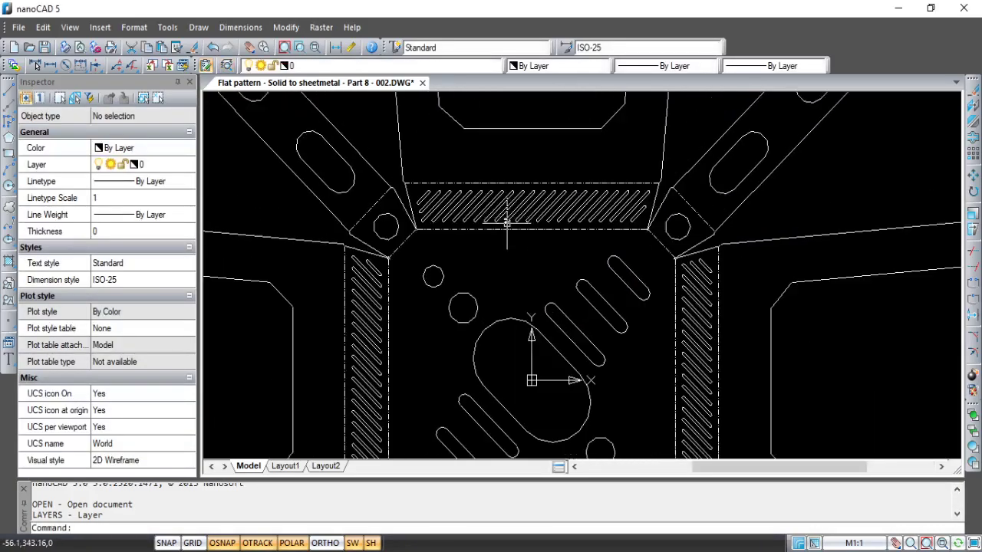
click(473, 182)
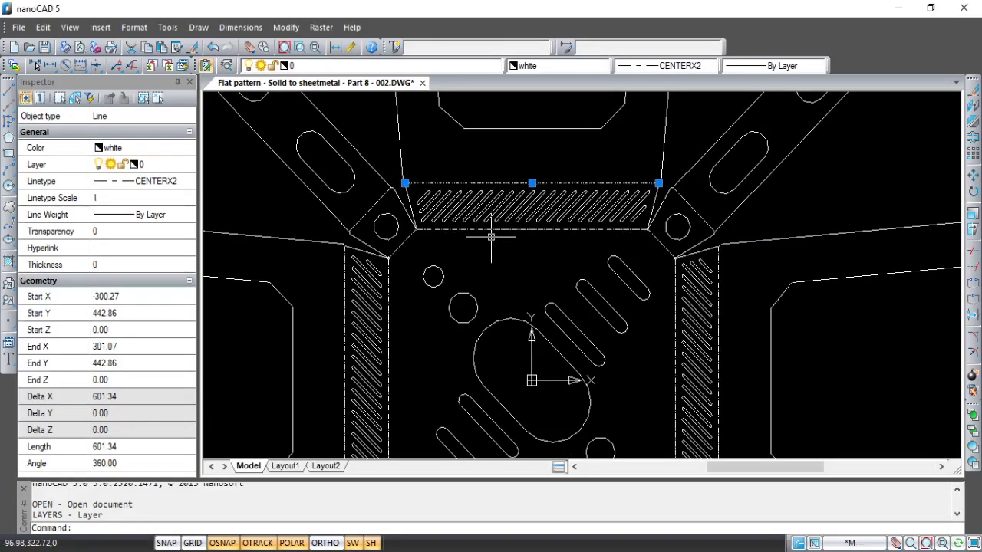
click(468, 228)
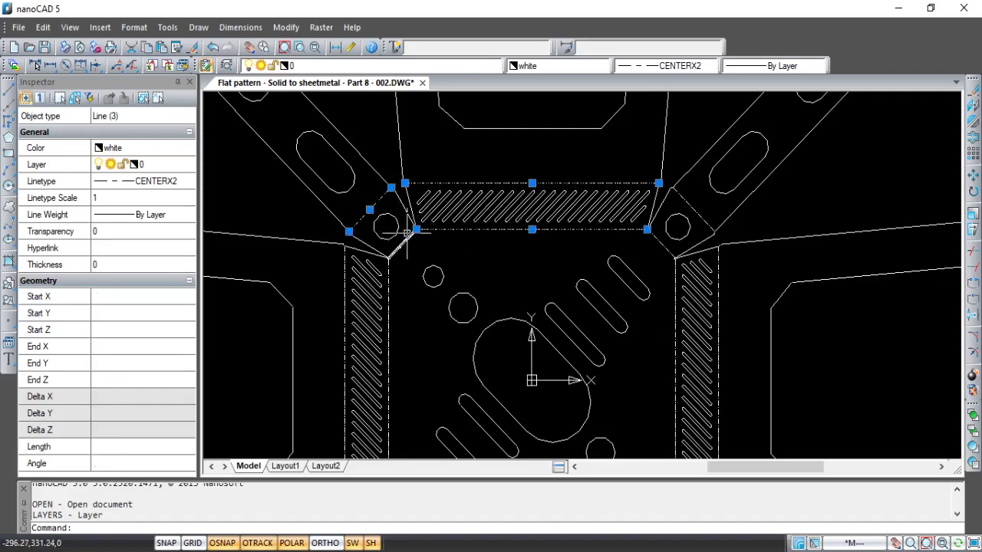
click(345, 274)
click(388, 279)
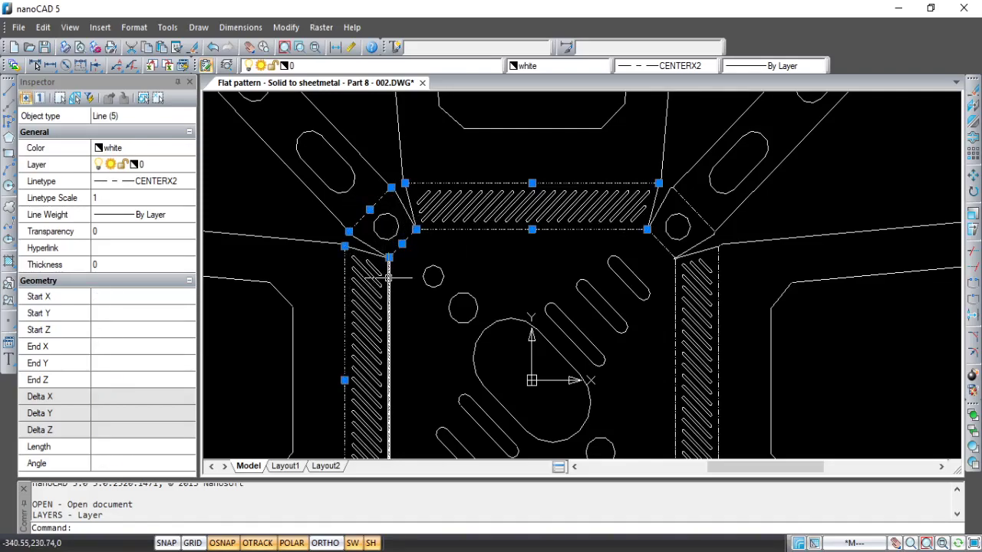
click(664, 249)
click(718, 291)
click(675, 285)
mouse_move(641, 308)
middle_down()
mouse_move(648, 180)
mouse_move(671, 170)
middle_up()
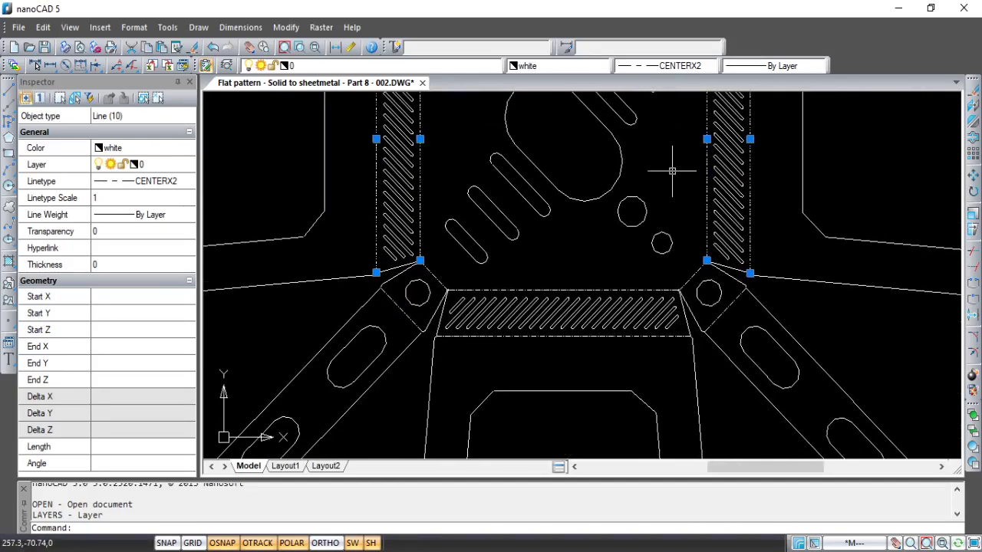
click(713, 322)
click(657, 291)
click(619, 335)
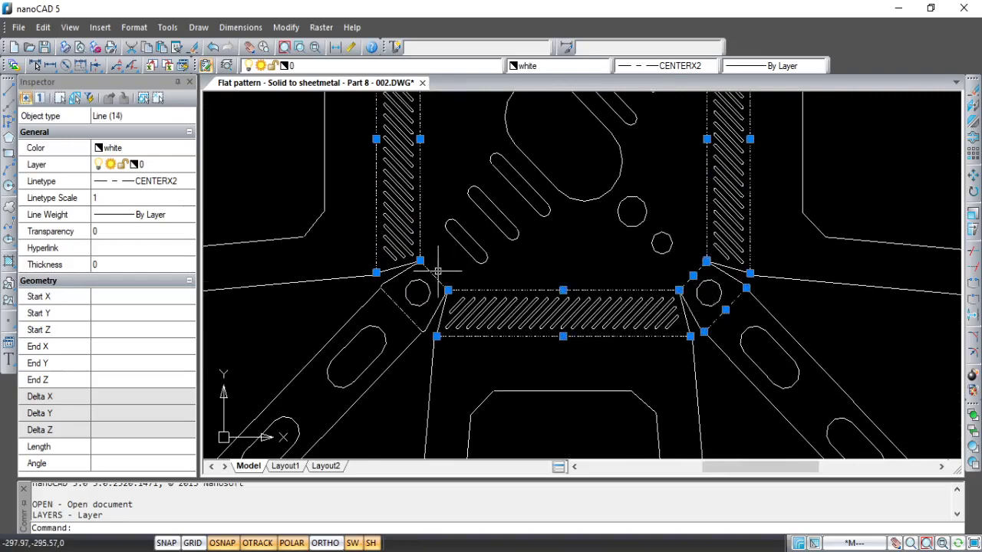
click(469, 68)
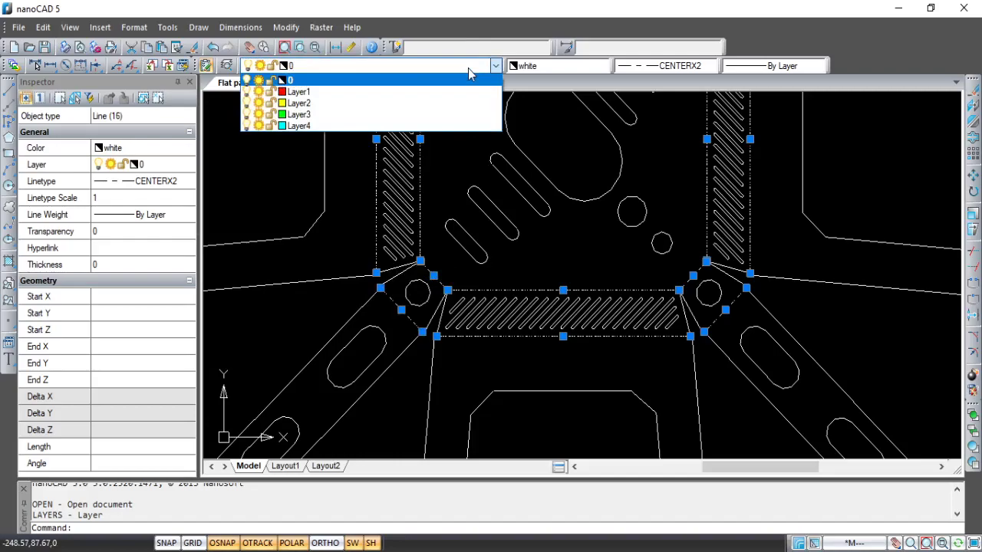
click(435, 92)
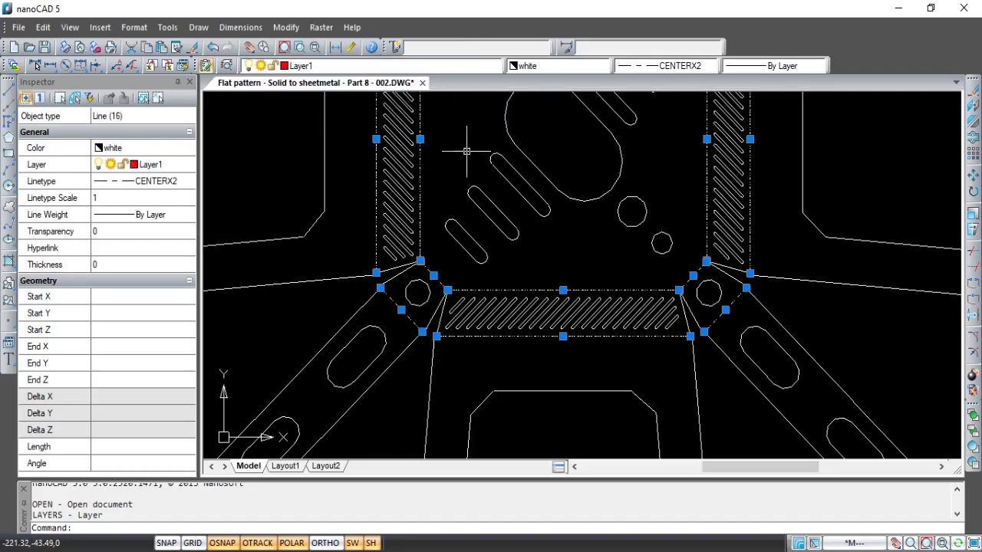
key(Escape)
Set the colour of every object in the pattern to By Layer.
scroll(491, 222, down, 3)
scroll(483, 257, down, 3)
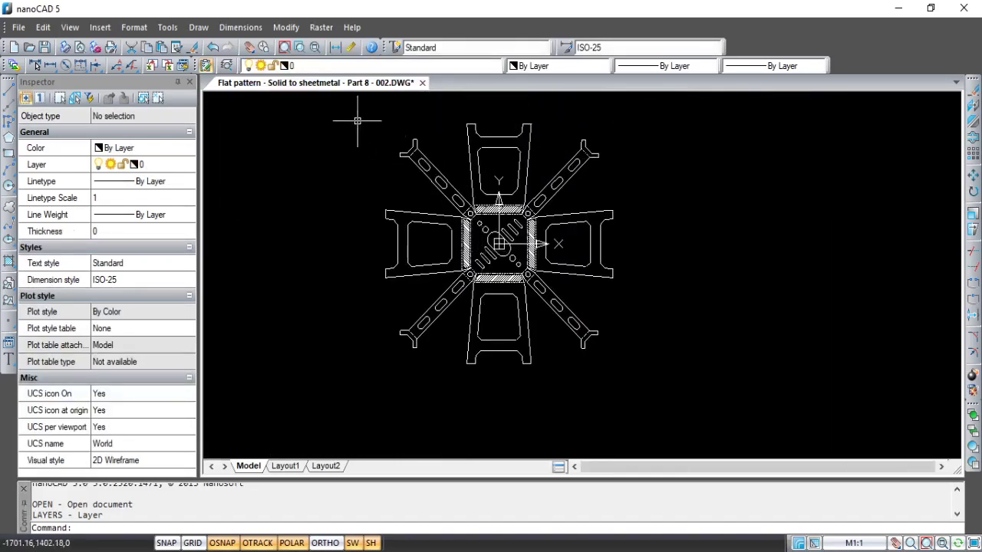
click(336, 103)
click(694, 417)
click(589, 69)
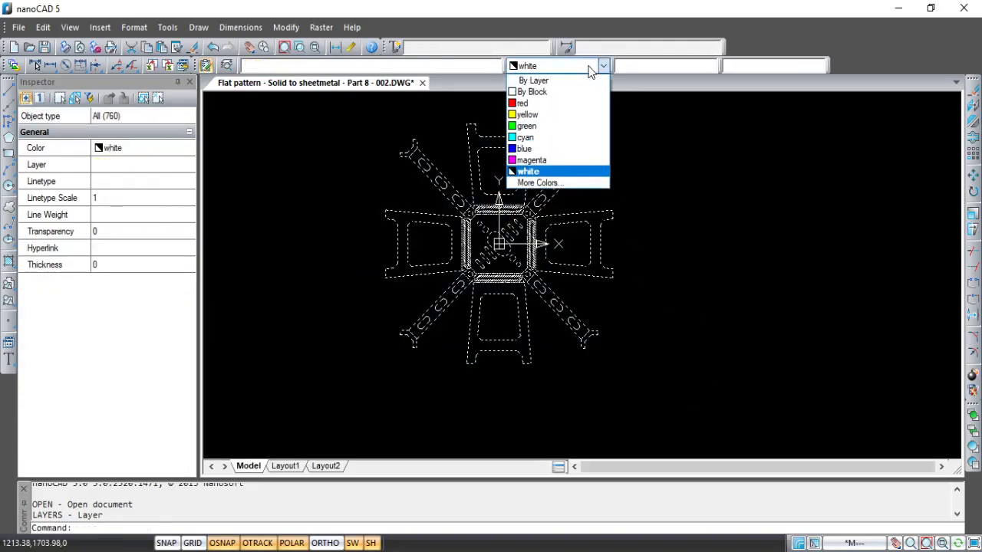
click(533, 80)
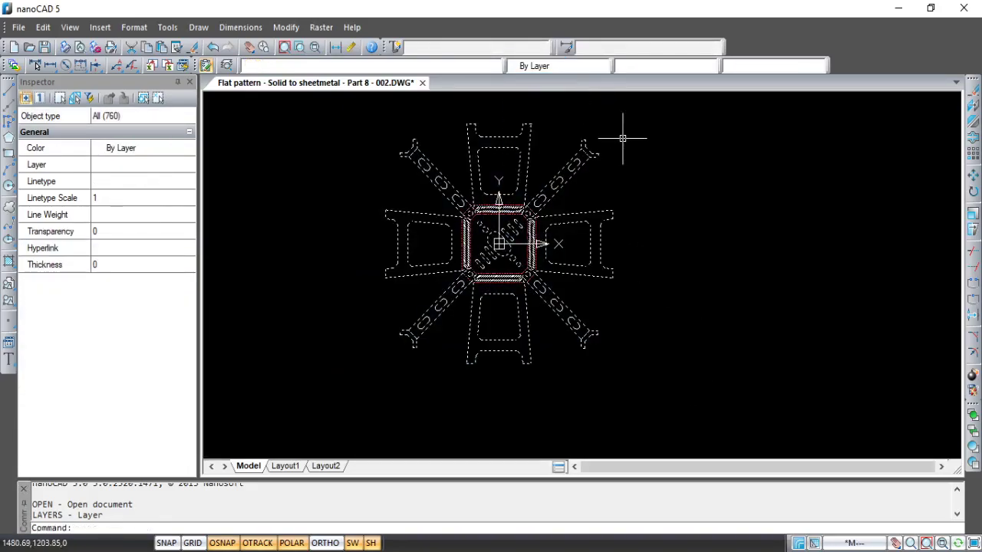
key(Escape)
Move the bend lines at the arm ends onto Layer1 as well.
scroll(512, 215, up, 5)
scroll(491, 220, up, 2)
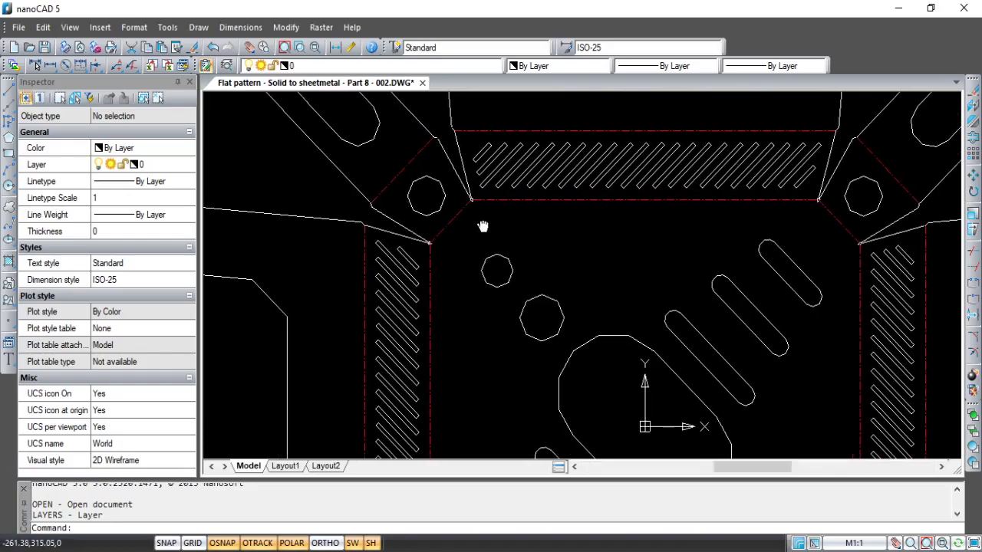
scroll(483, 219, down, 2)
scroll(536, 230, down, 3)
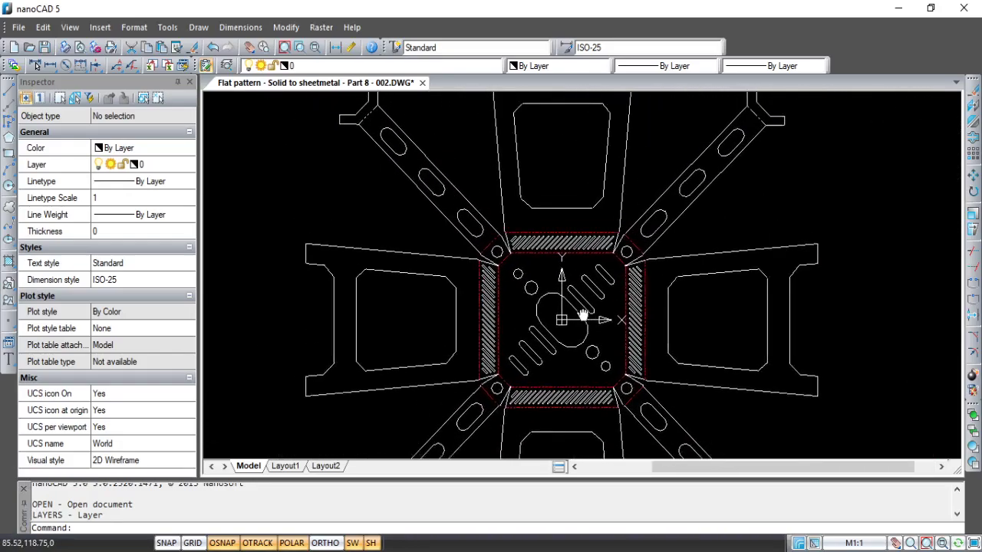
middle_drag(508, 222, 573, 340)
scroll(409, 158, up, 3)
click(368, 195)
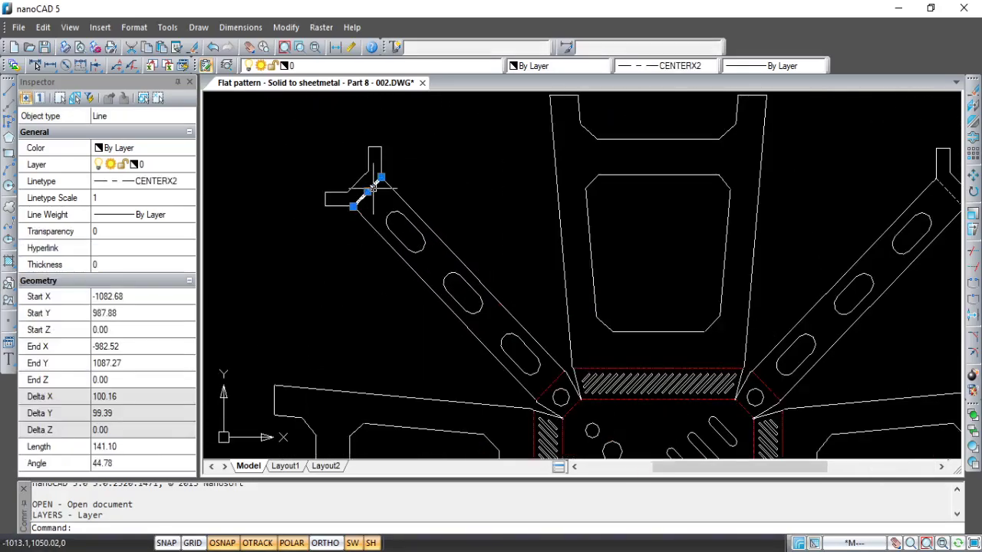
scroll(533, 193, down, 1)
click(757, 183)
scroll(504, 281, down, 2)
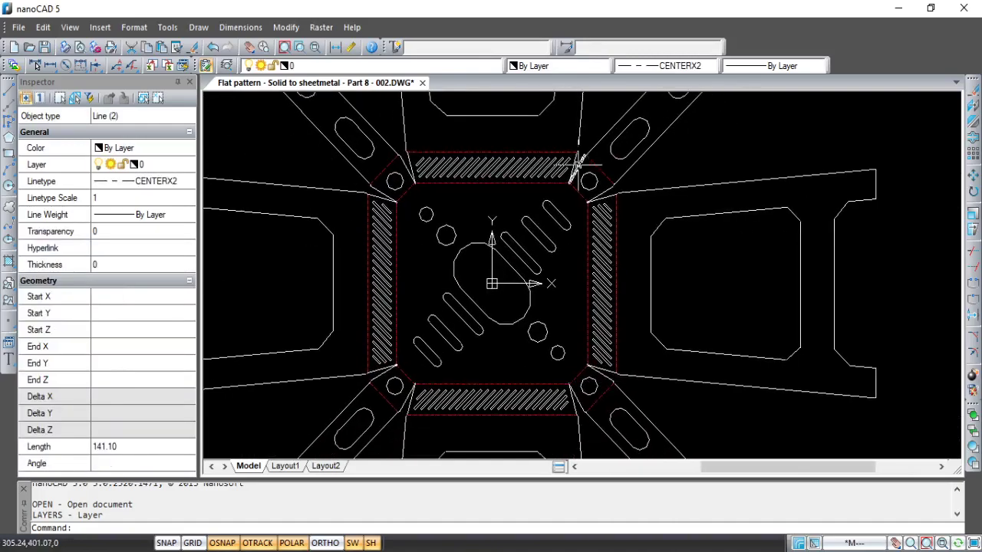
scroll(503, 280, up, 2)
middle_drag(537, 361, 624, 335)
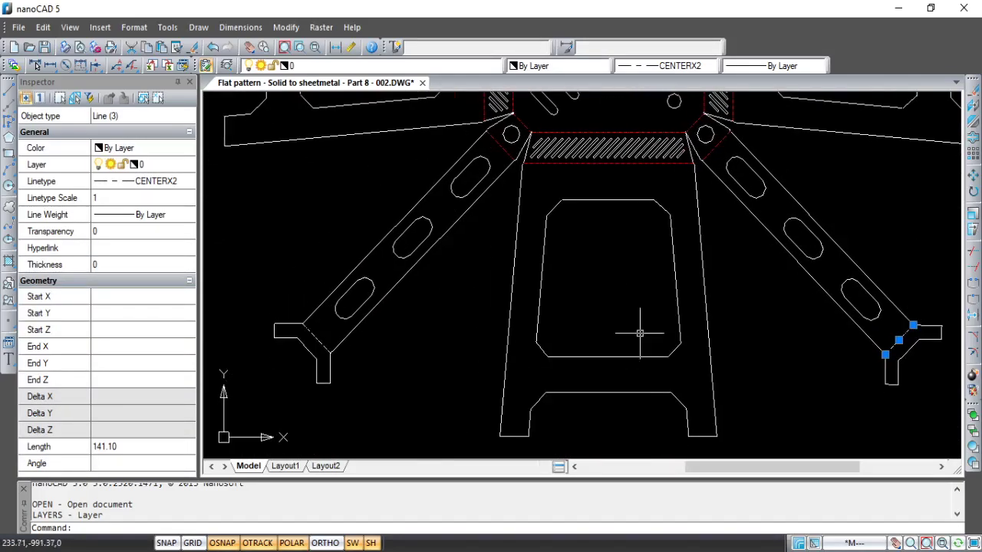
click(460, 66)
click(427, 98)
key(Escape)
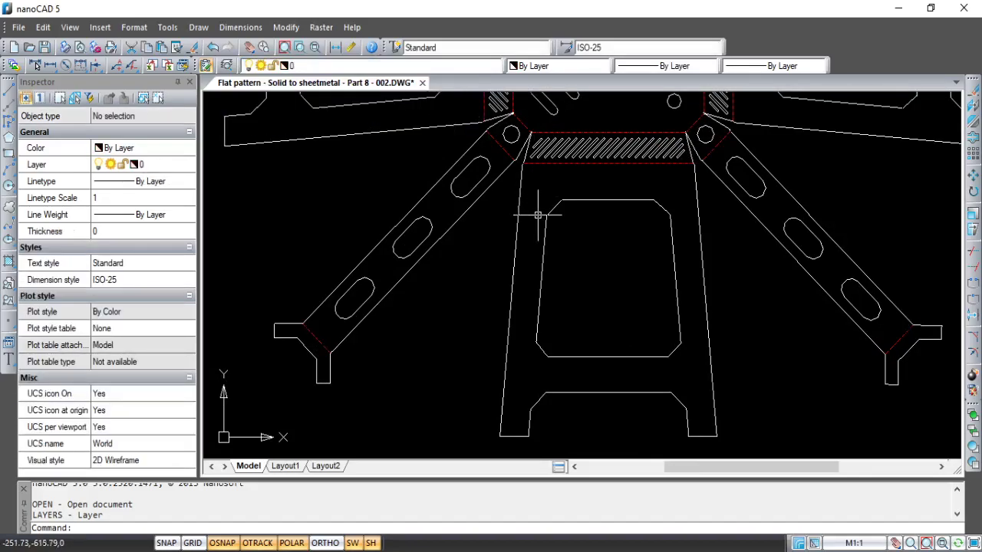
Move the lower, left and right cut-out outlines onto cyan Layer4.
middle_drag(532, 209, 524, 260)
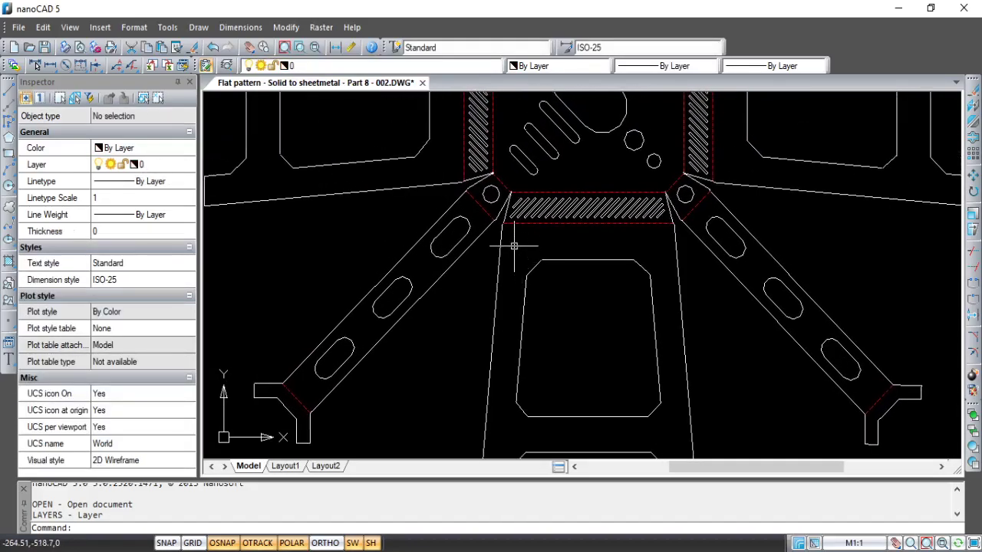
click(513, 245)
click(679, 437)
middle_drag(605, 350, 697, 516)
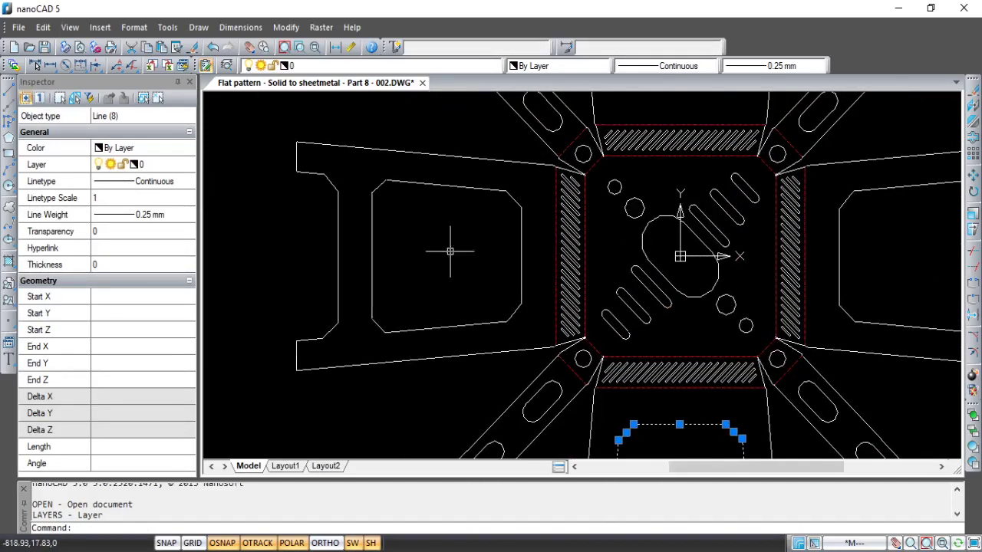
click(351, 159)
click(529, 330)
middle_drag(760, 322, 450, 301)
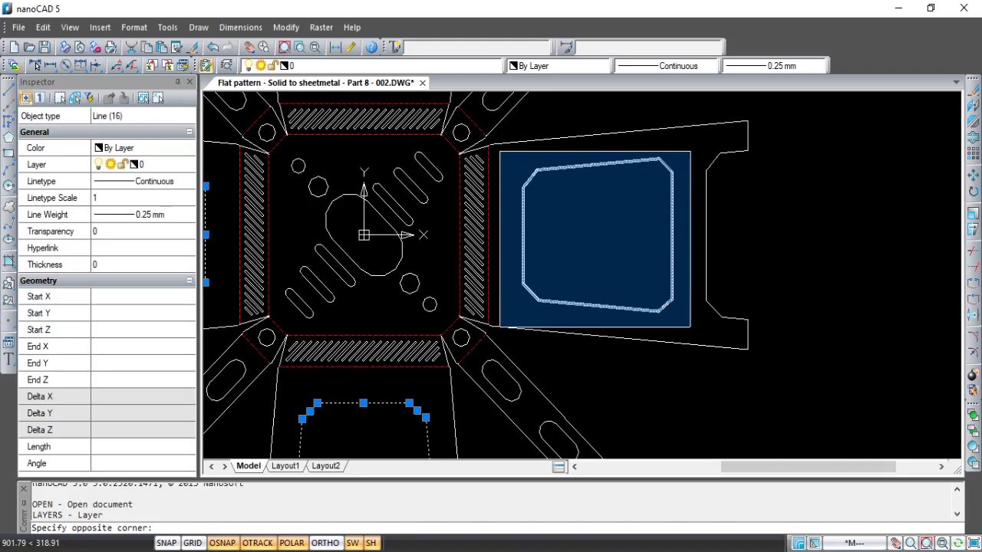
click(694, 330)
middle_drag(591, 270, 692, 282)
click(495, 66)
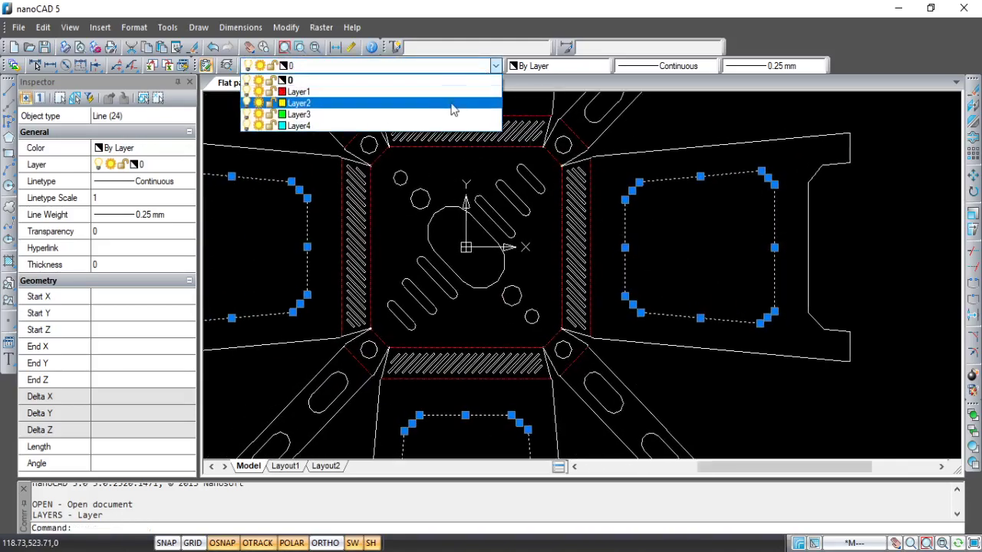
click(433, 125)
key(Escape)
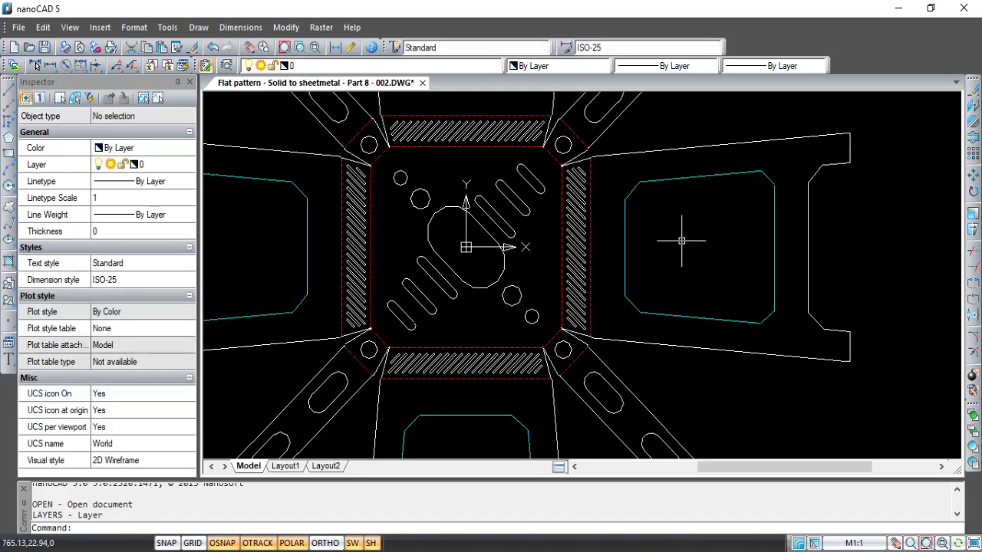
scroll(506, 263, down, 3)
scroll(460, 219, up, 3)
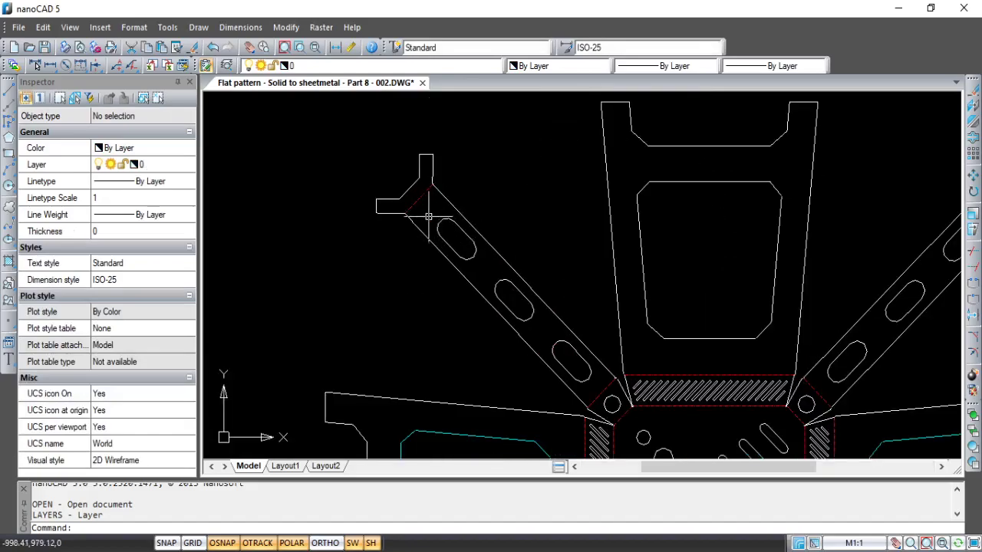
Select the slots on the upper-left, upper-right and right arms.
click(597, 391)
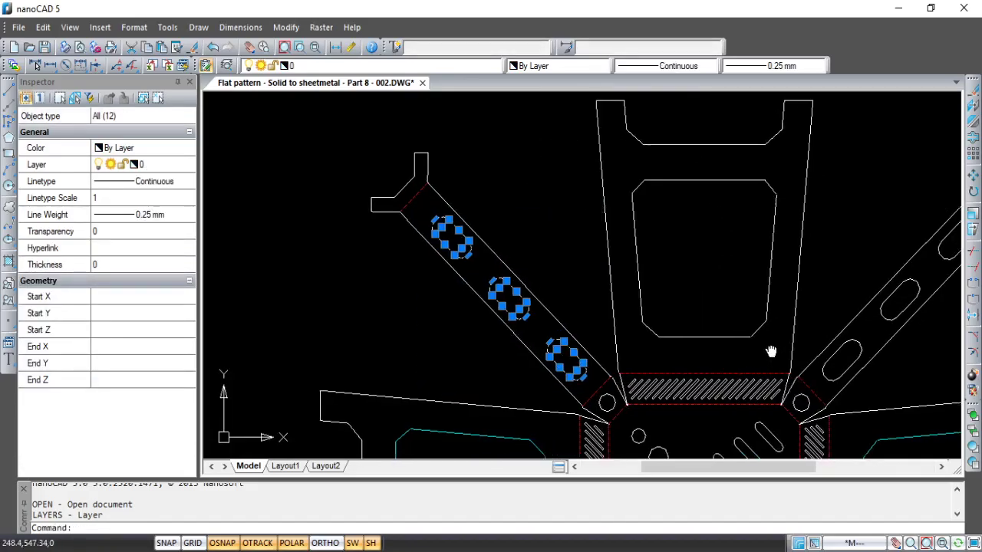
middle_drag(767, 350, 603, 325)
click(633, 359)
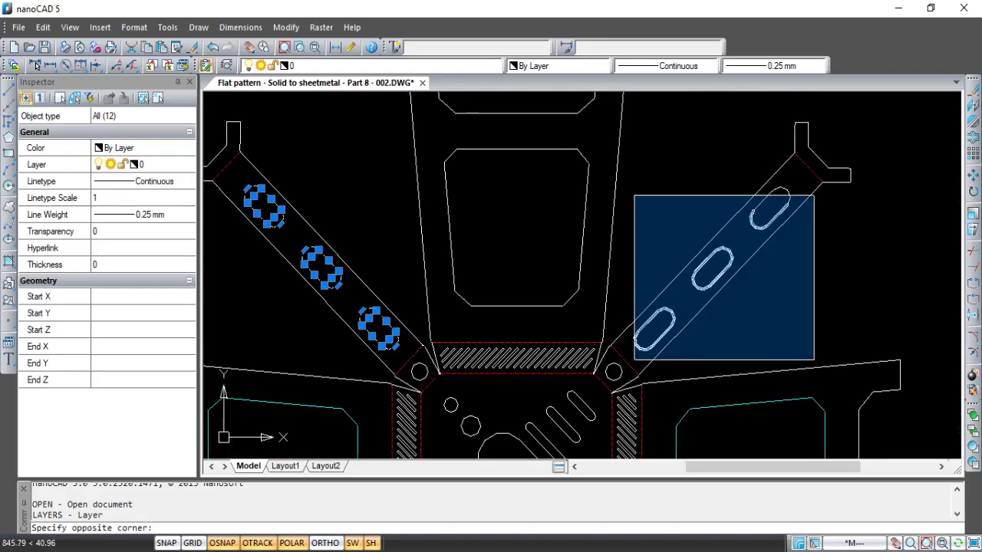
click(832, 187)
mouse_move(644, 452)
middle_down()
mouse_move(646, 227)
mouse_move(752, 138)
middle_up()
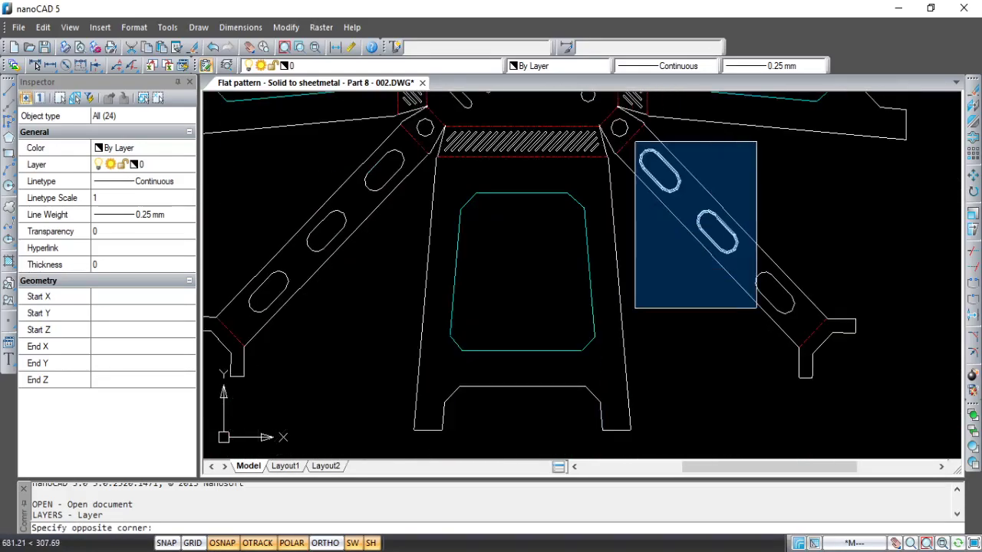
click(635, 331)
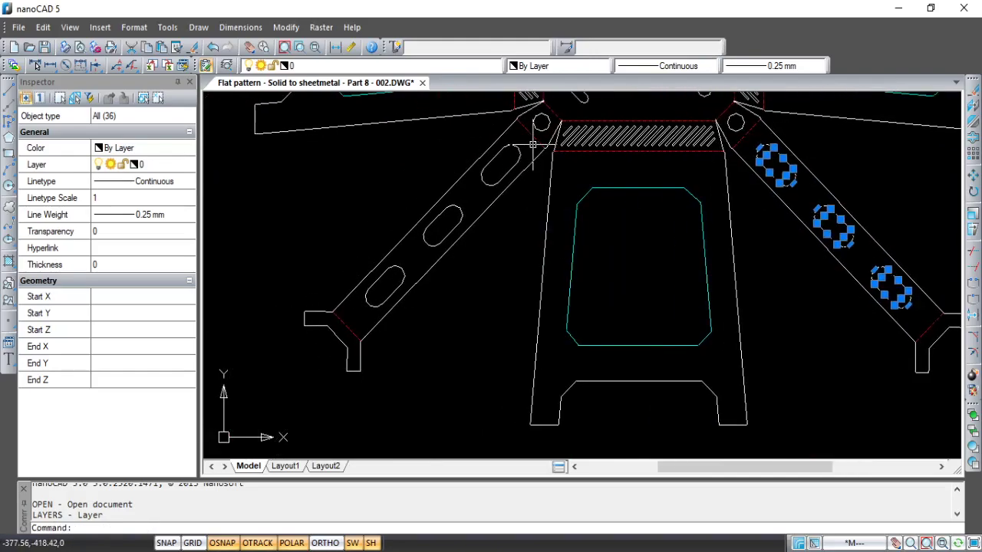
click(533, 143)
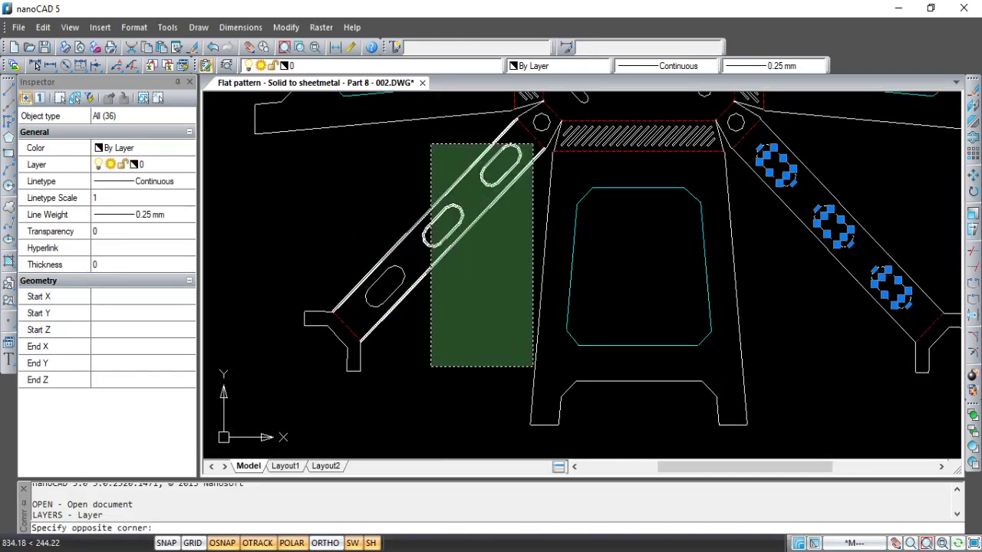
key(Escape)
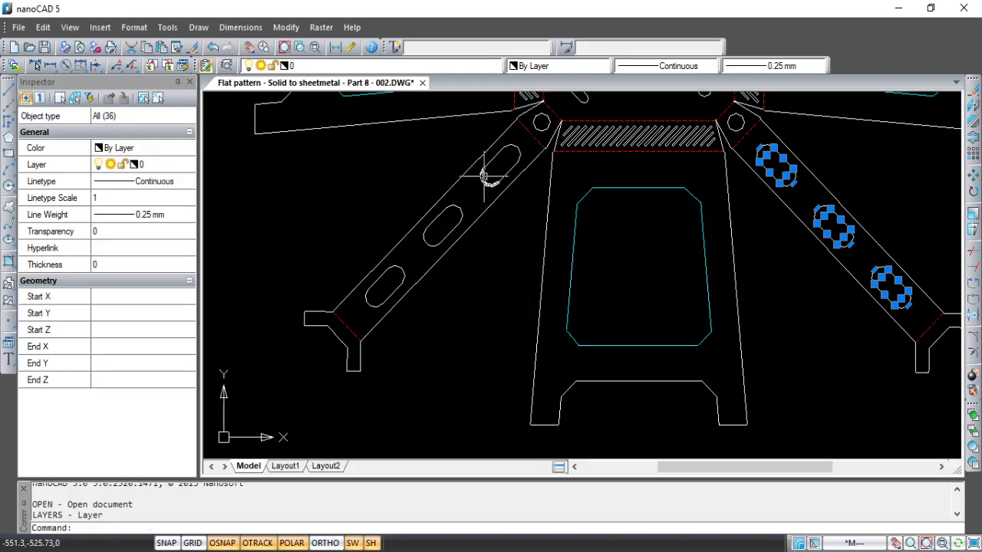
Add the left arm's three slots and move all selected slots onto Layer4.
click(462, 135)
click(531, 204)
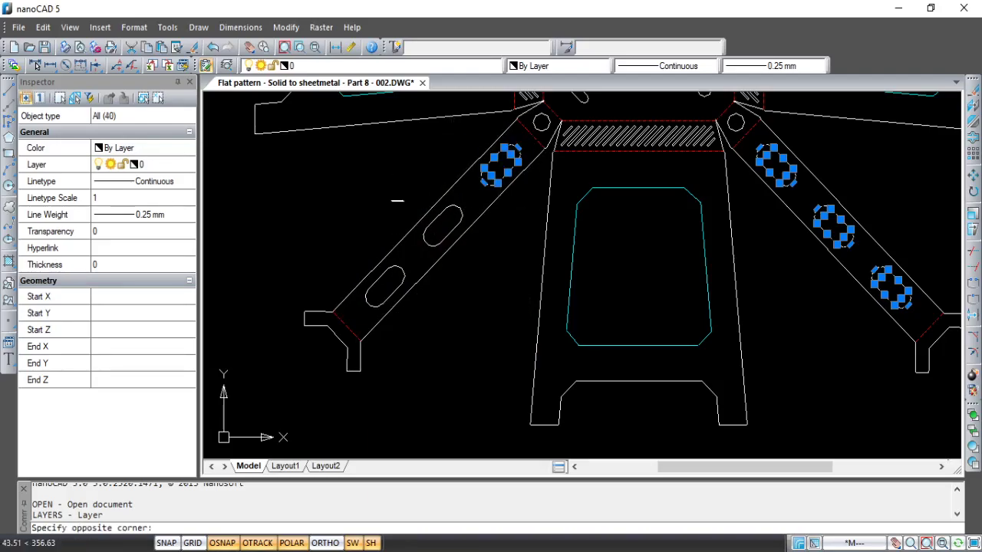
click(483, 272)
click(332, 251)
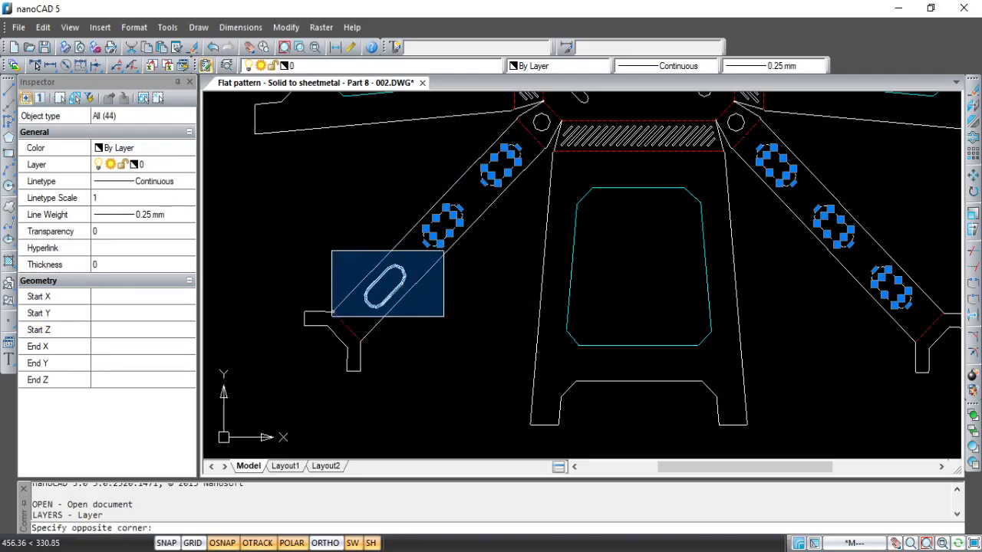
click(454, 322)
click(519, 67)
click(491, 65)
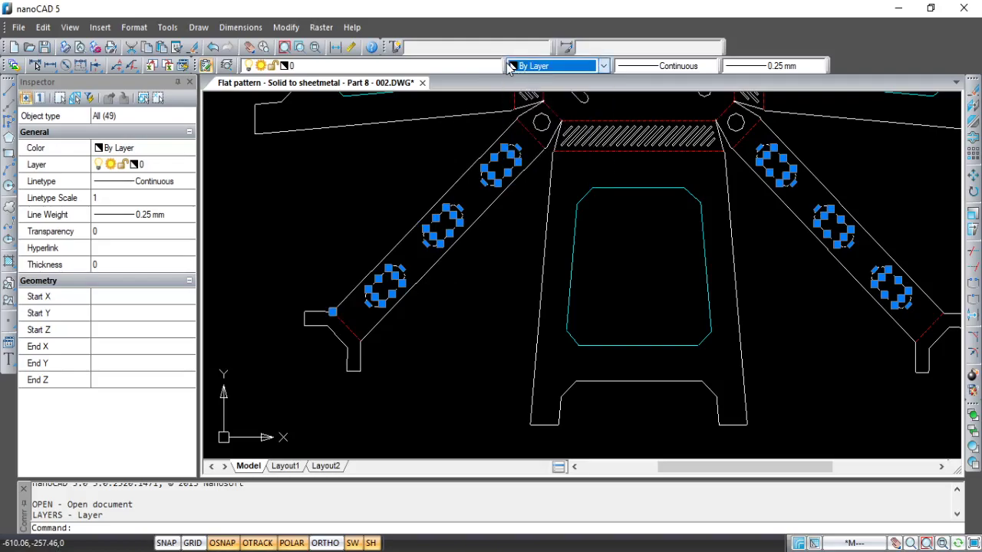
click(491, 66)
click(426, 126)
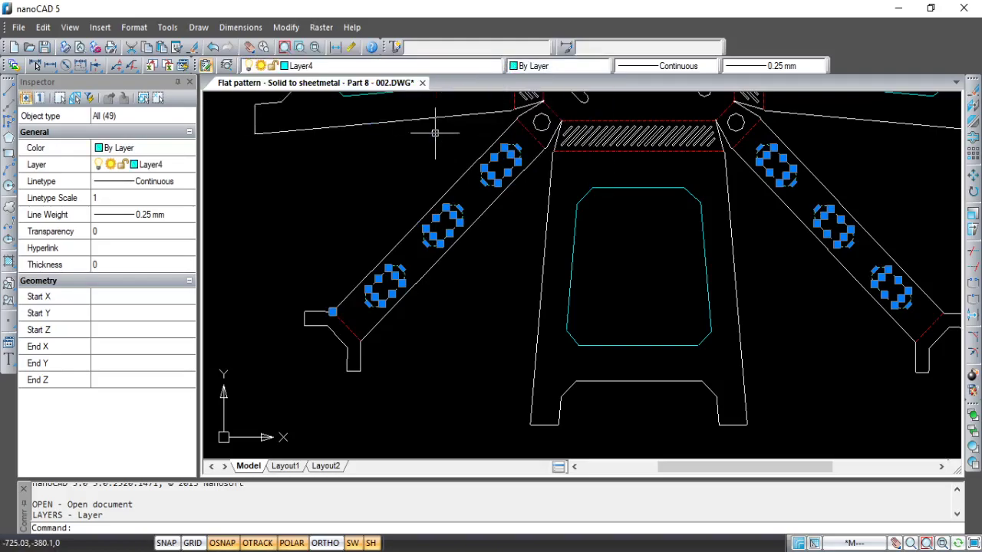
key(Escape)
middle_drag(588, 132, 477, 247)
scroll(477, 247, up, 3)
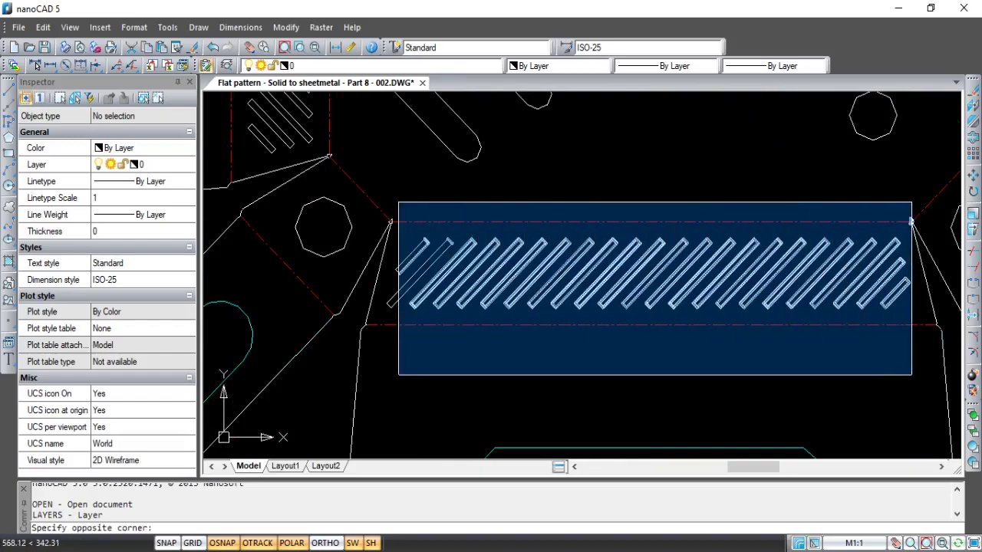
Move the bottom bend strip's hatch lines onto yellow Layer2.
key(Escape)
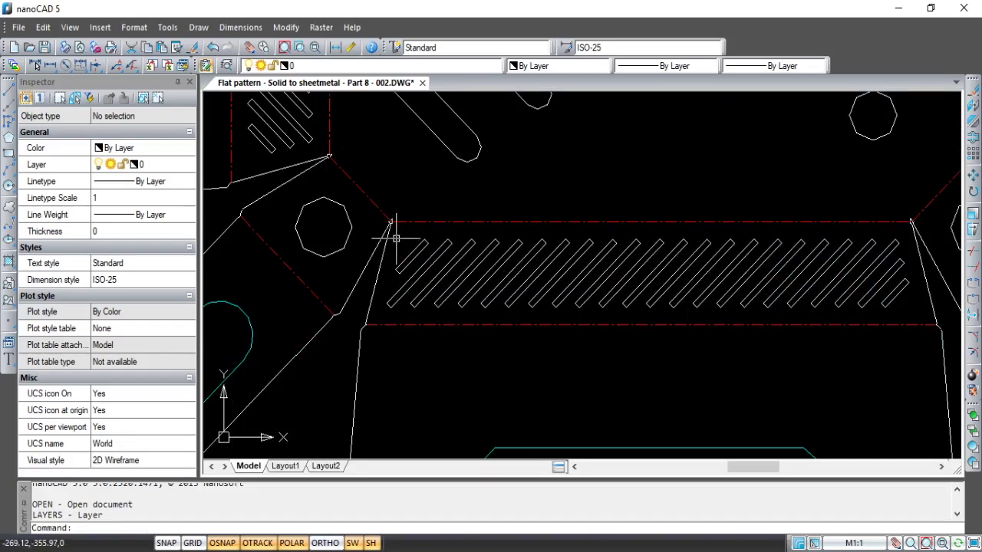
click(395, 239)
click(912, 313)
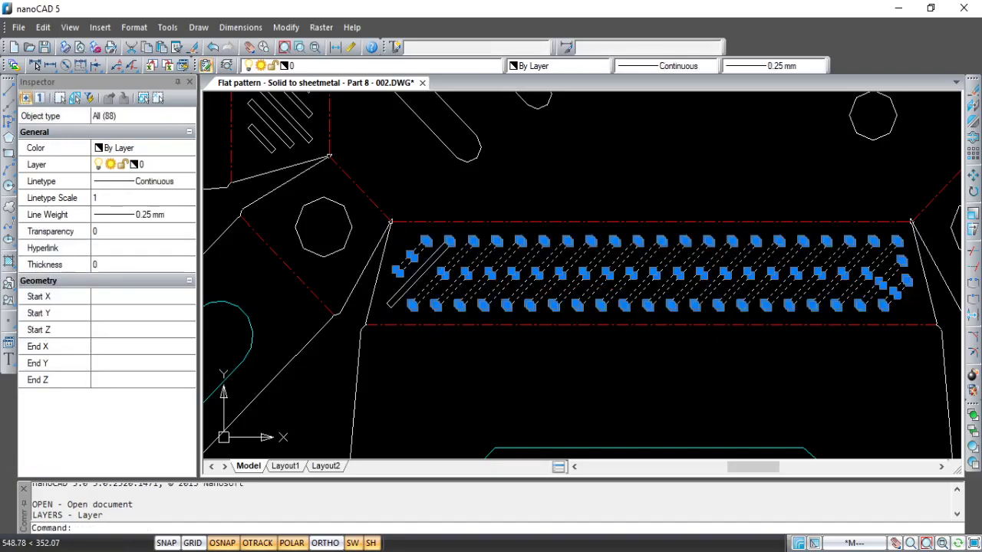
scroll(342, 304, up, 1)
click(396, 322)
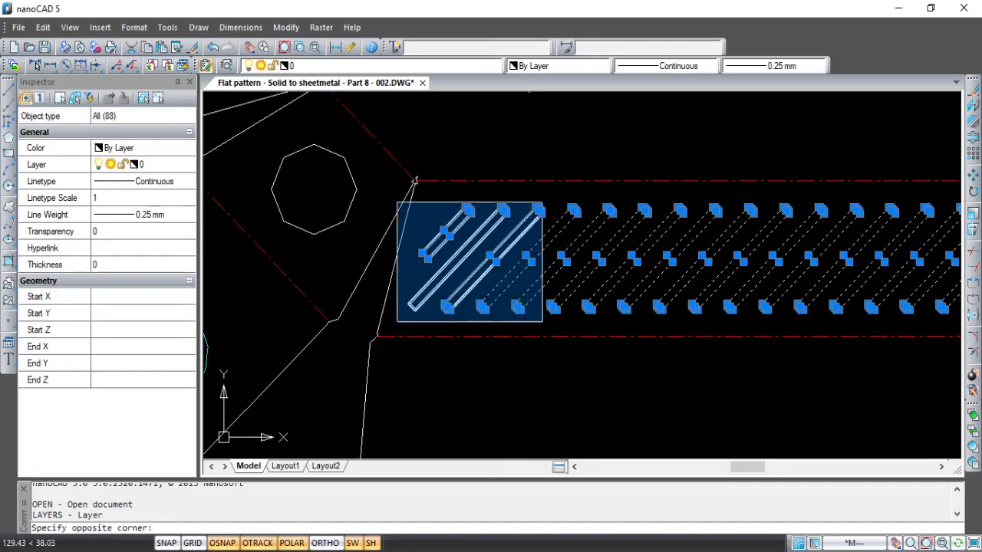
click(559, 195)
scroll(521, 238, down, 2)
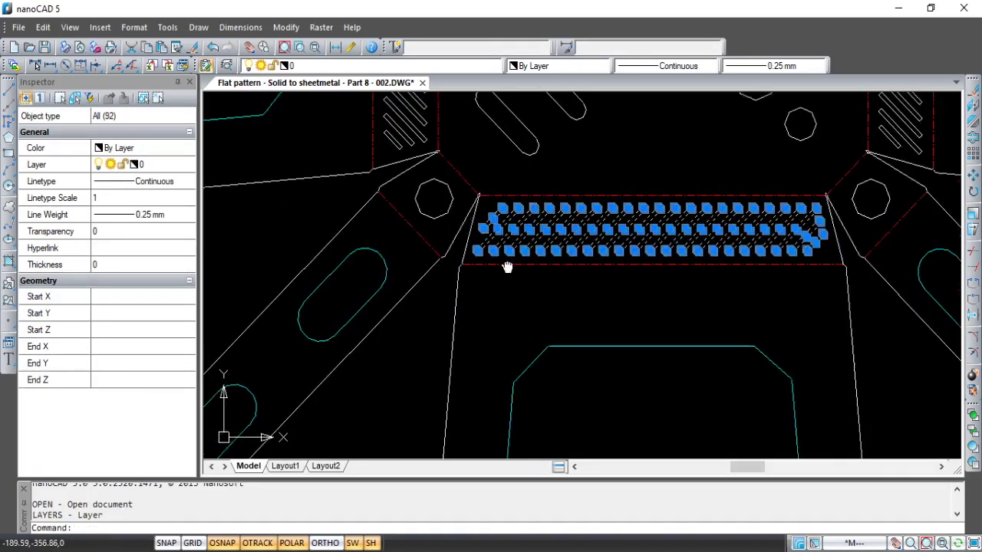
click(387, 68)
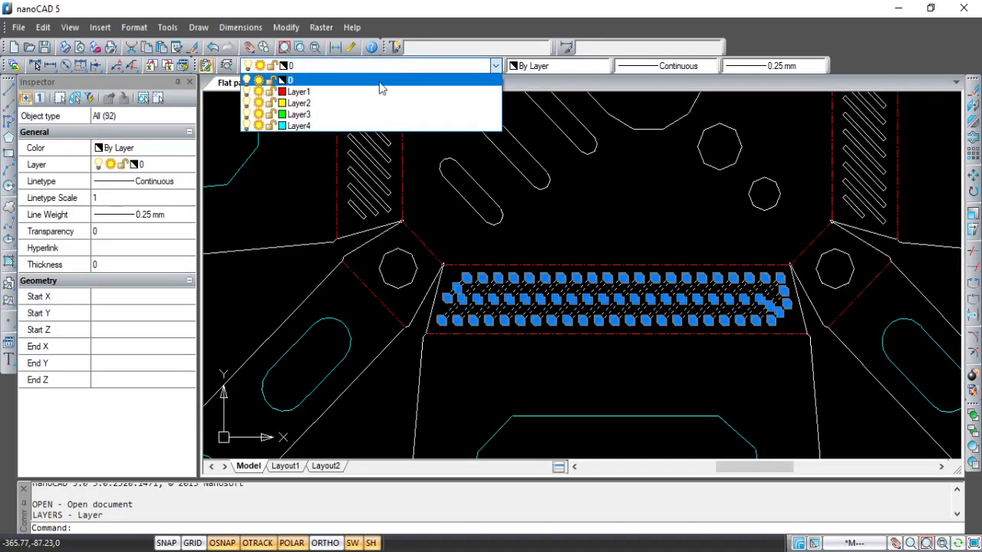
click(376, 103)
key(Escape)
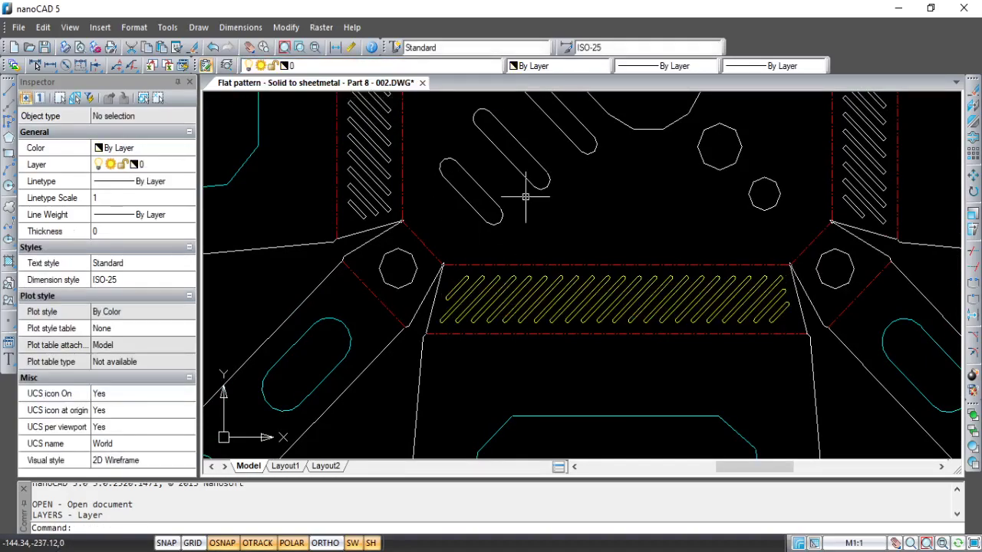
Window-select the left bend strip's hatch lines, adding the missed lower and top lines.
mouse_move(521, 204)
middle_down()
mouse_move(570, 321)
mouse_move(467, 186)
middle_up()
scroll(483, 219, down, 2)
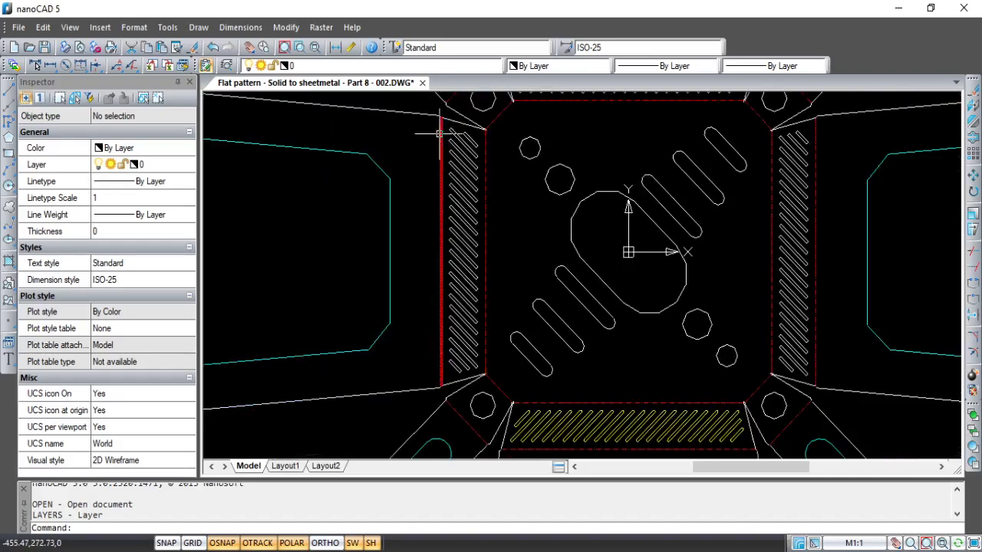
click(427, 135)
click(502, 366)
scroll(477, 360, down, 1)
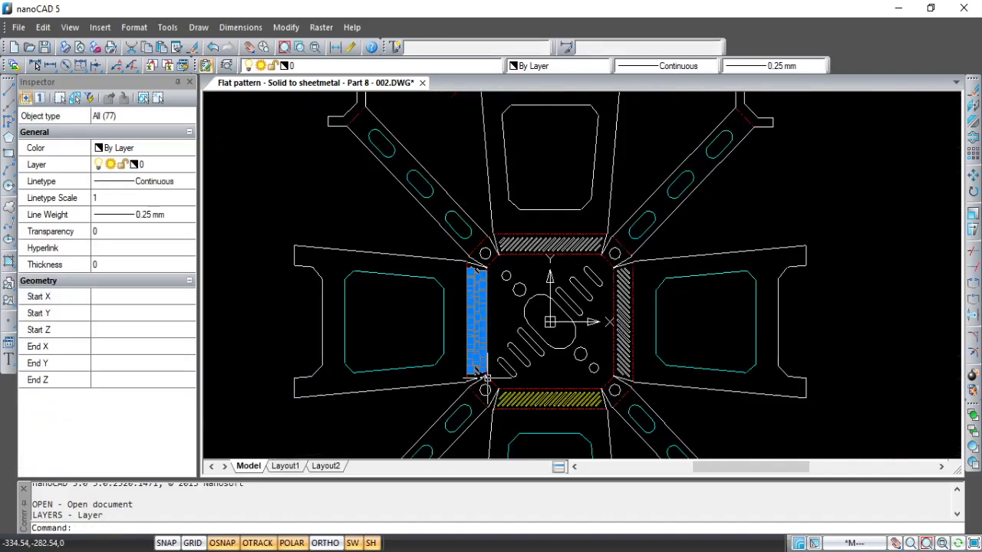
scroll(477, 361, up, 5)
scroll(477, 361, up, 2)
click(332, 207)
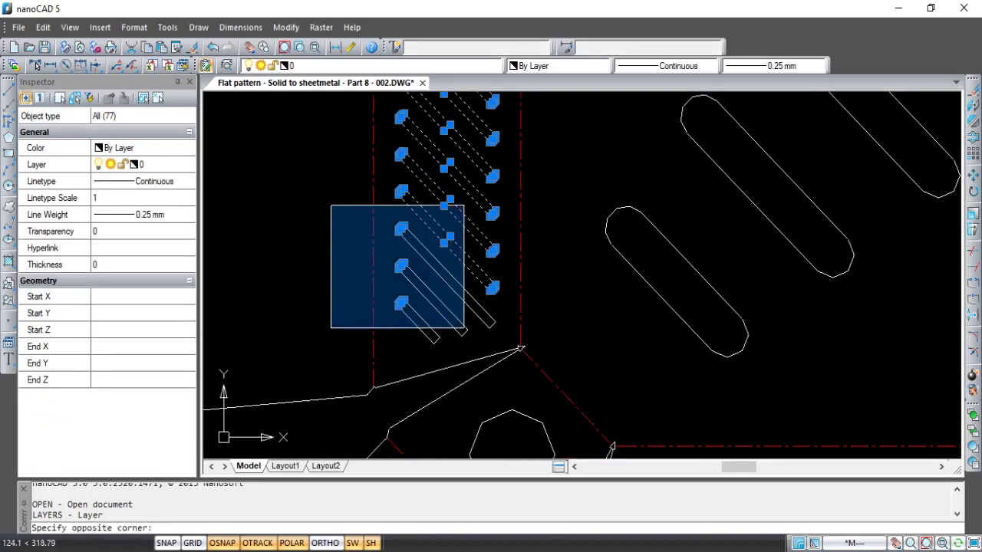
click(501, 350)
scroll(383, 142, down, 1)
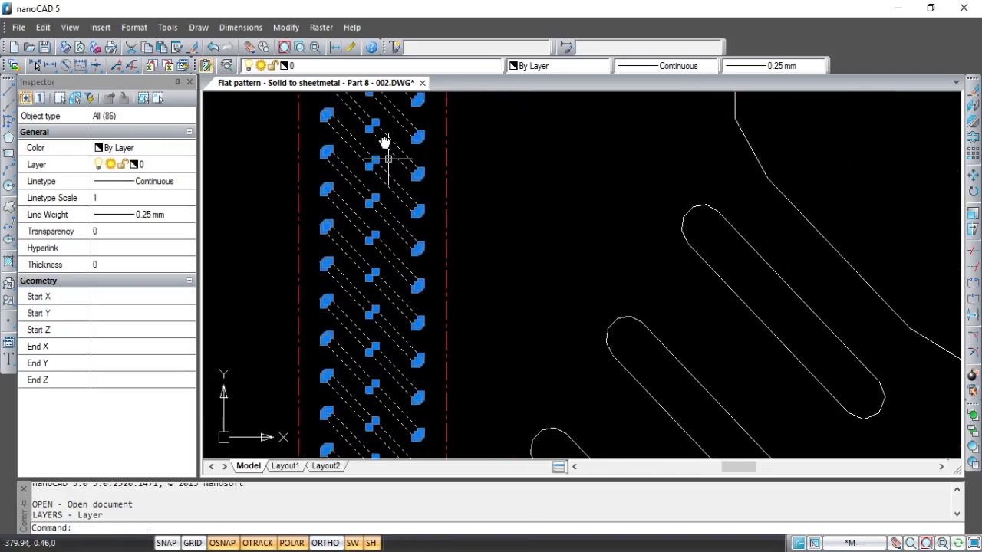
scroll(401, 280, up, 2)
scroll(449, 268, down, 2)
scroll(423, 247, down, 2)
scroll(423, 247, up, 2)
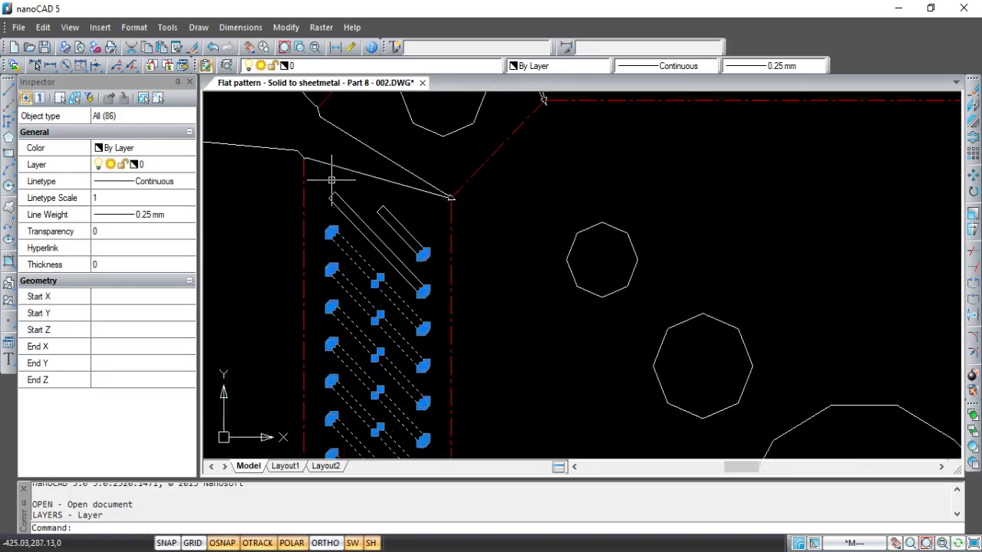
click(311, 179)
click(437, 305)
scroll(237, 278, up, 2)
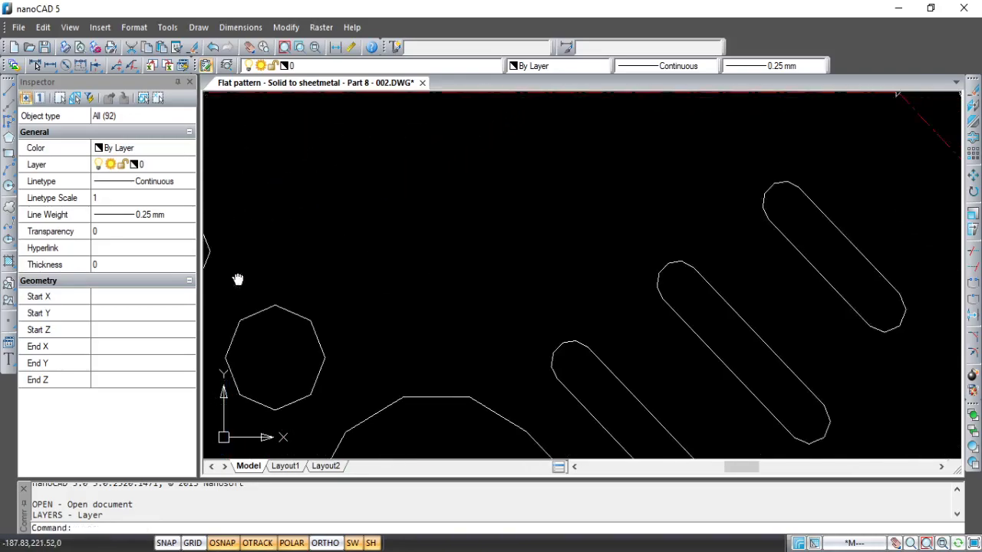
scroll(344, 212, down, 2)
Box-select the right bend strip's hatch lines group by group, then clear the selection.
mouse_move(344, 212)
middle_down()
mouse_move(532, 201)
mouse_move(502, 219)
middle_up()
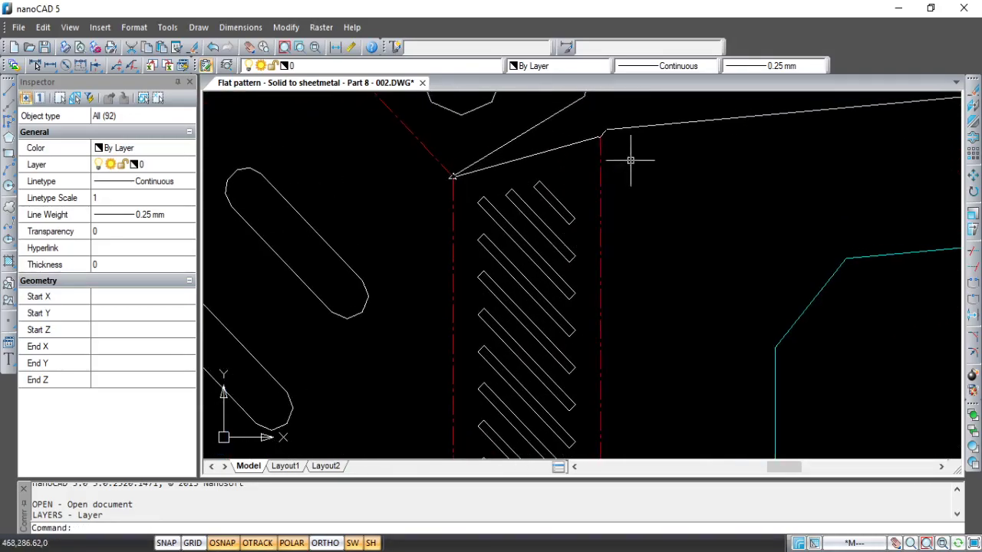
click(642, 166)
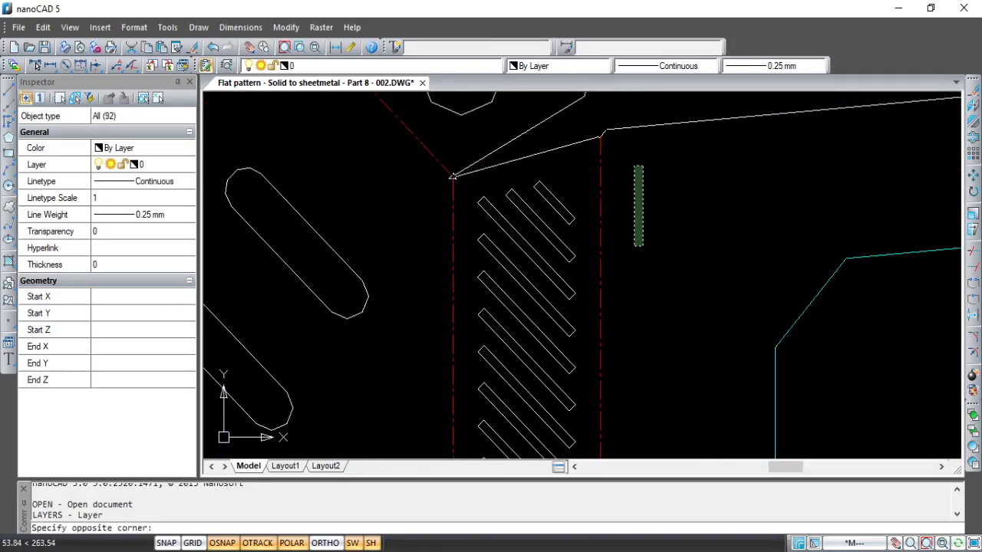
click(613, 199)
click(588, 176)
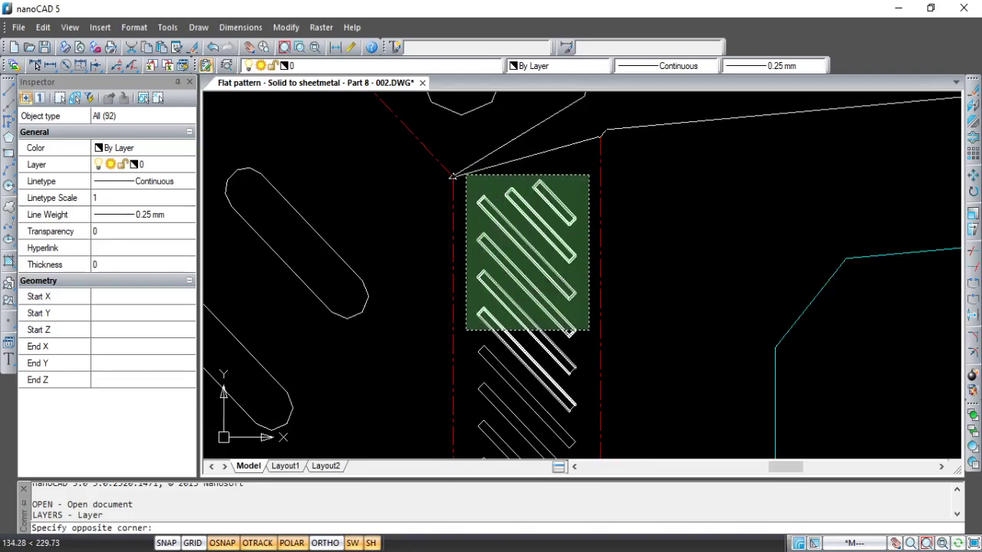
click(464, 335)
middle_drag(478, 335, 488, 227)
click(434, 159)
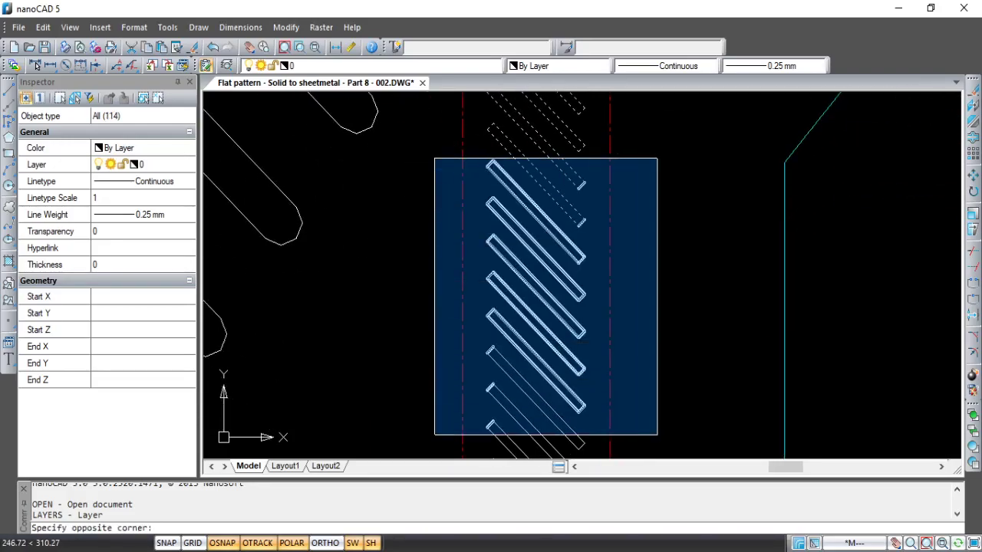
click(653, 437)
middle_drag(547, 363, 570, 164)
click(453, 133)
click(713, 430)
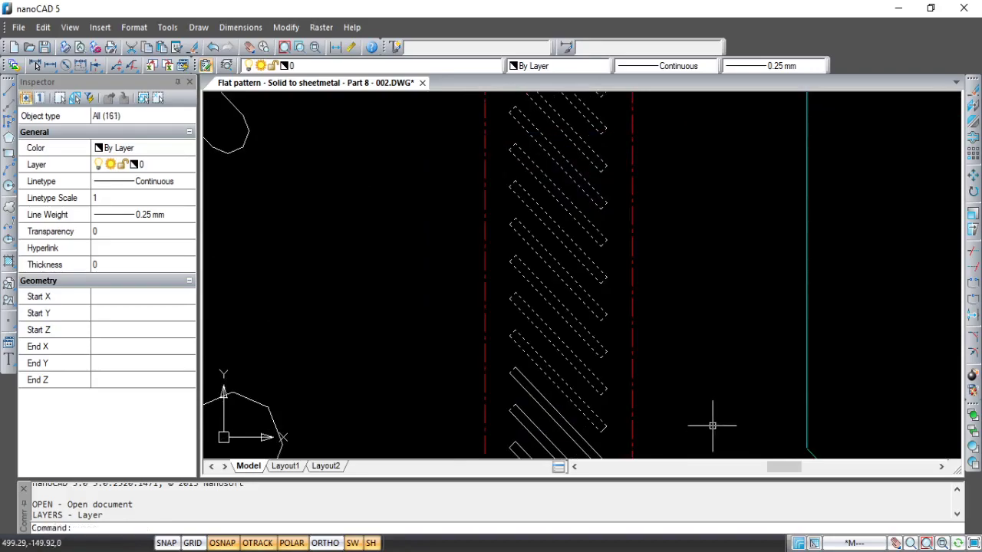
middle_drag(712, 422, 698, 208)
click(468, 143)
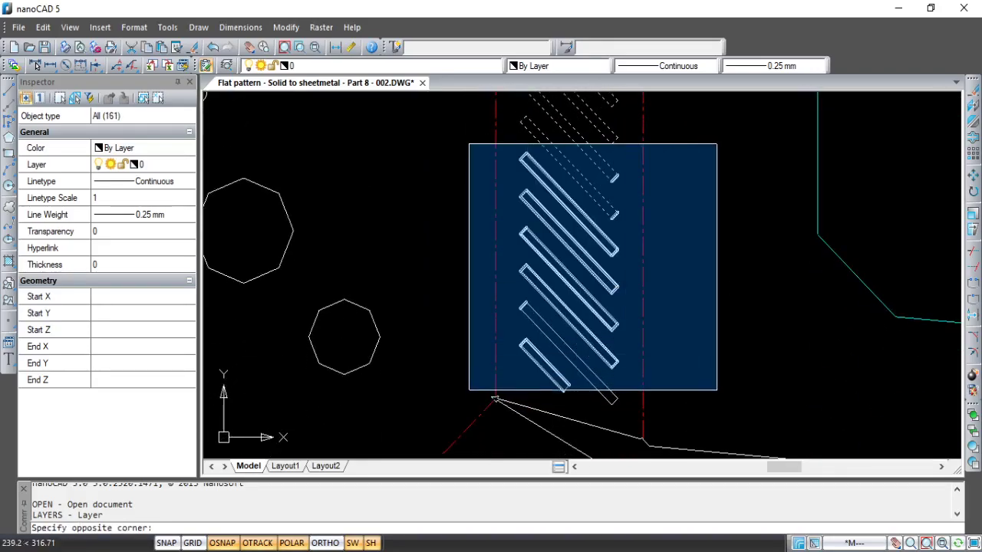
click(717, 413)
scroll(608, 376, up, 2)
click(638, 433)
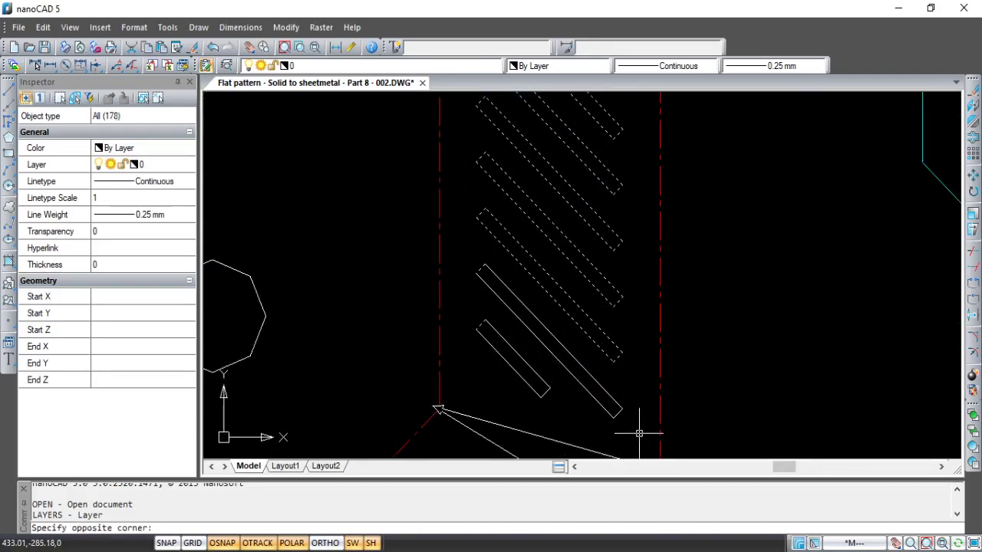
click(540, 251)
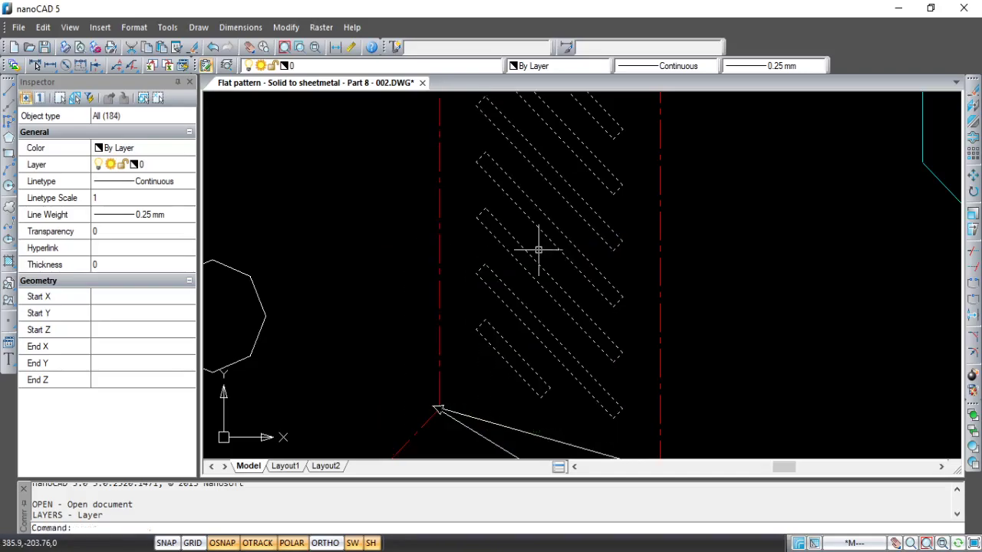
scroll(509, 241, down, 3)
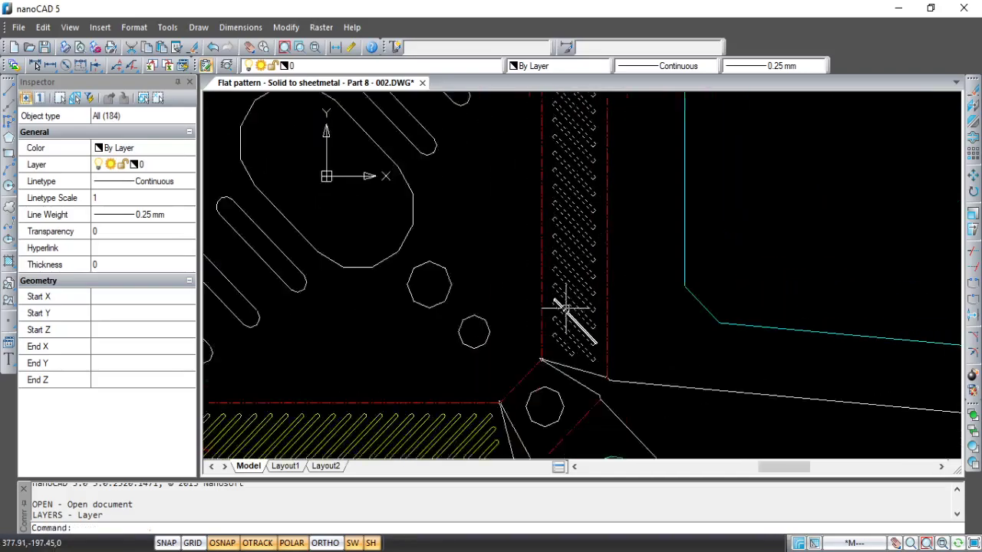
click(436, 66)
key(Escape)
key(Escape)
Window-select the remaining white hatched bend strip and put it on Layer2.
mouse_move(452, 220)
middle_down()
mouse_move(504, 341)
mouse_move(407, 256)
middle_up()
scroll(349, 184, up, 3)
click(323, 172)
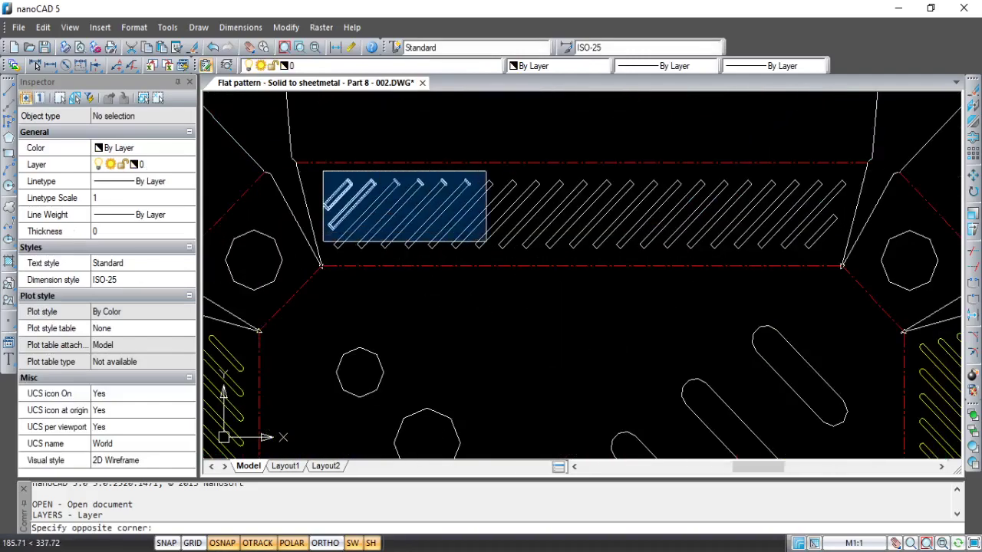
click(848, 250)
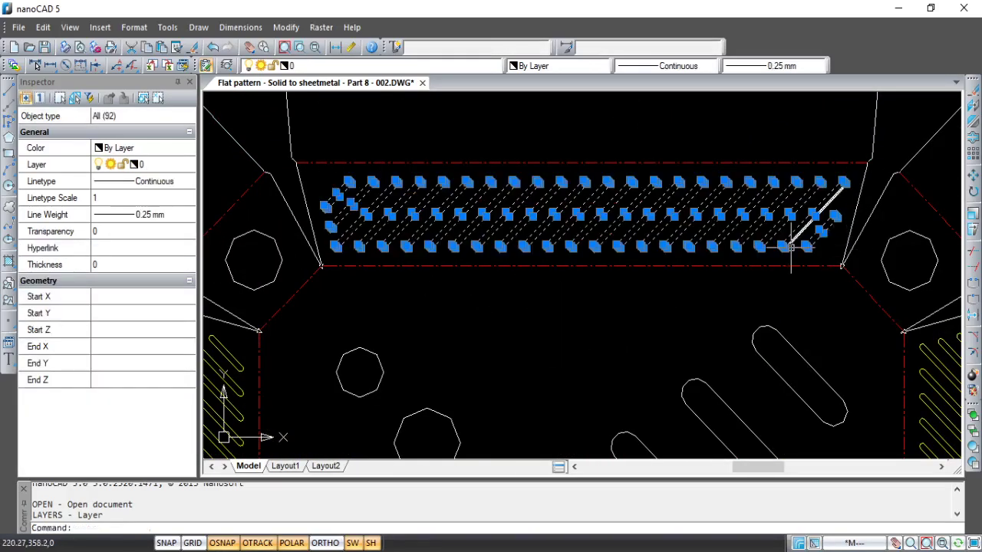
click(383, 66)
click(361, 101)
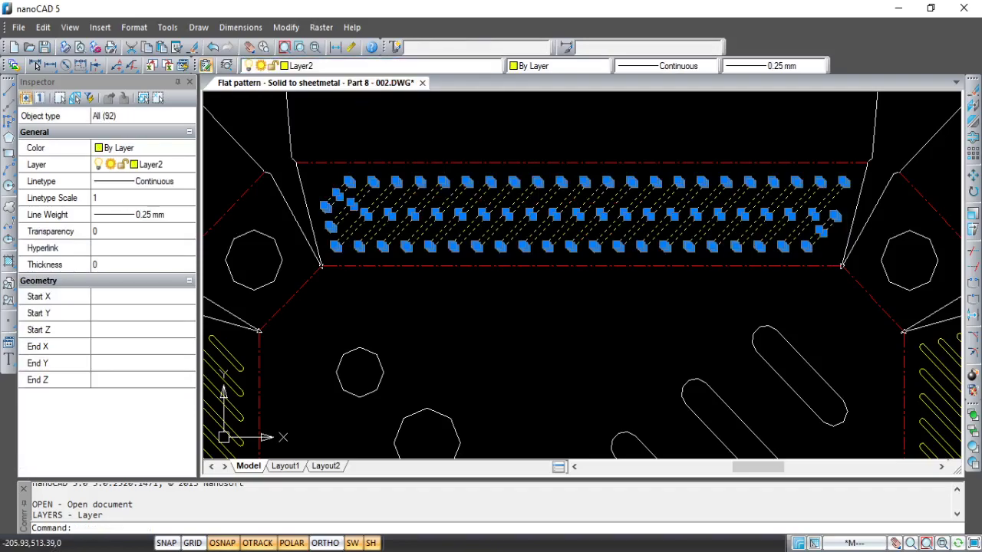
key(Escape)
scroll(547, 250, down, 3)
scroll(547, 250, down, 5)
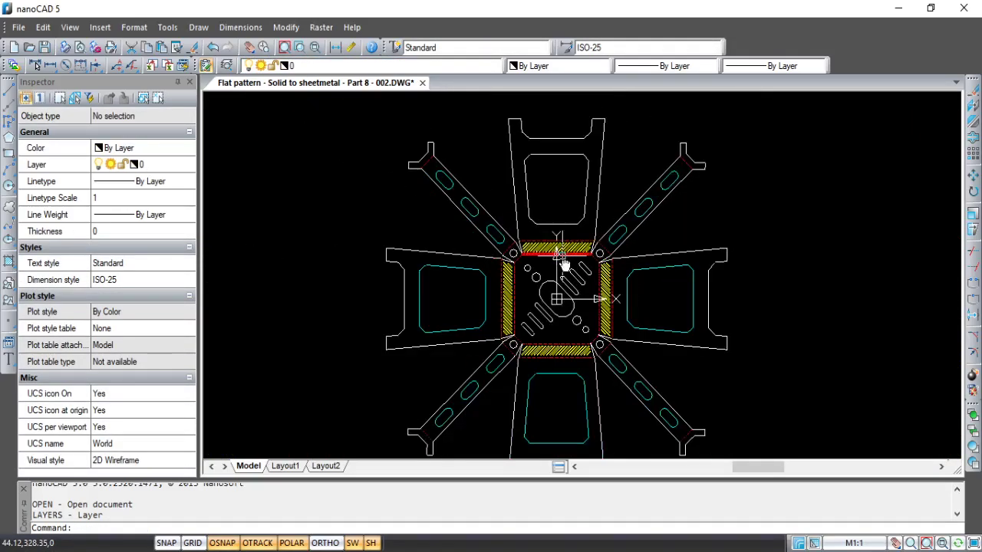
Put the top cutout on cyan Layer4.
click(516, 145)
click(602, 244)
click(471, 67)
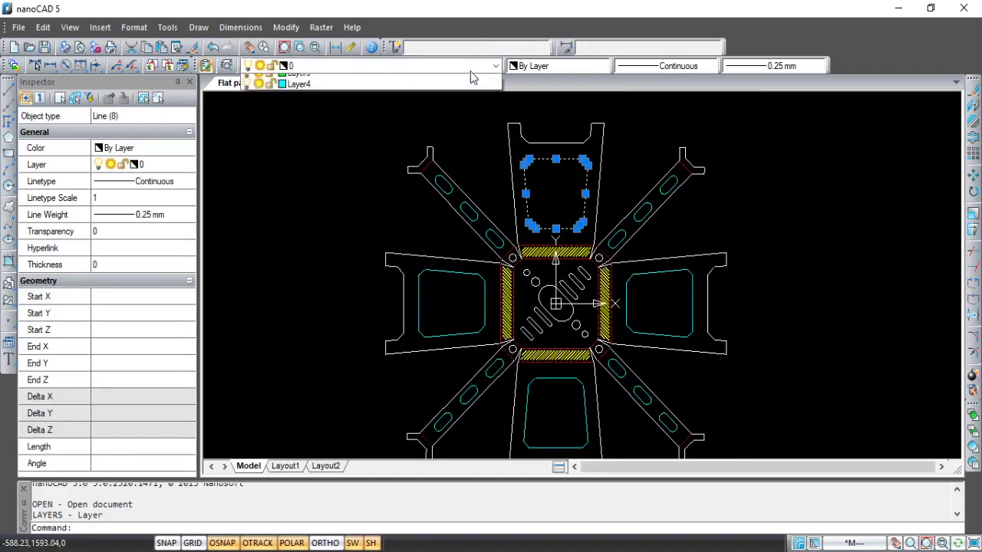
click(389, 125)
key(Escape)
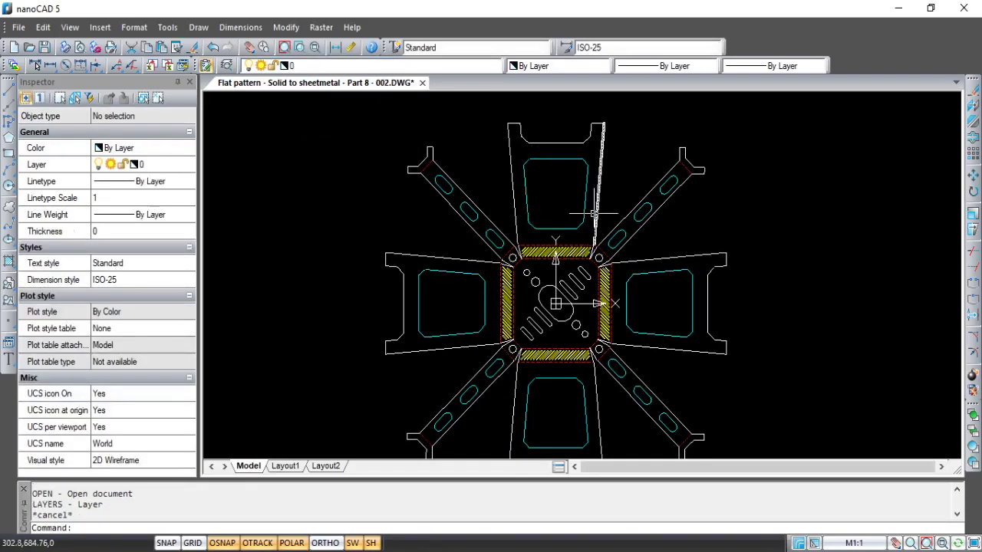
Put the central slots, round holes and four corner relief holes on green Layer3.
middle_drag(588, 216, 581, 191)
scroll(564, 191, up, 2)
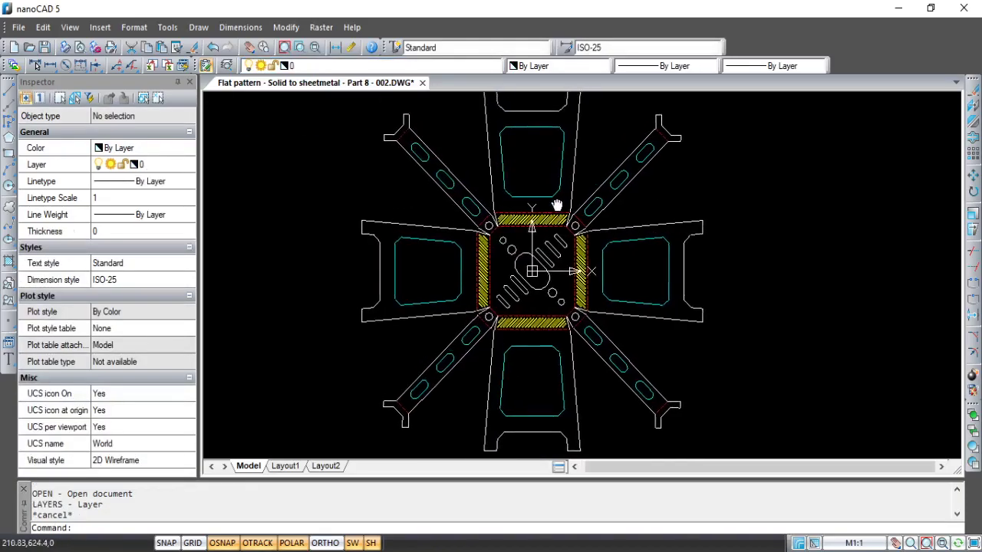
scroll(560, 230, up, 1)
scroll(498, 246, up, 2)
click(437, 226)
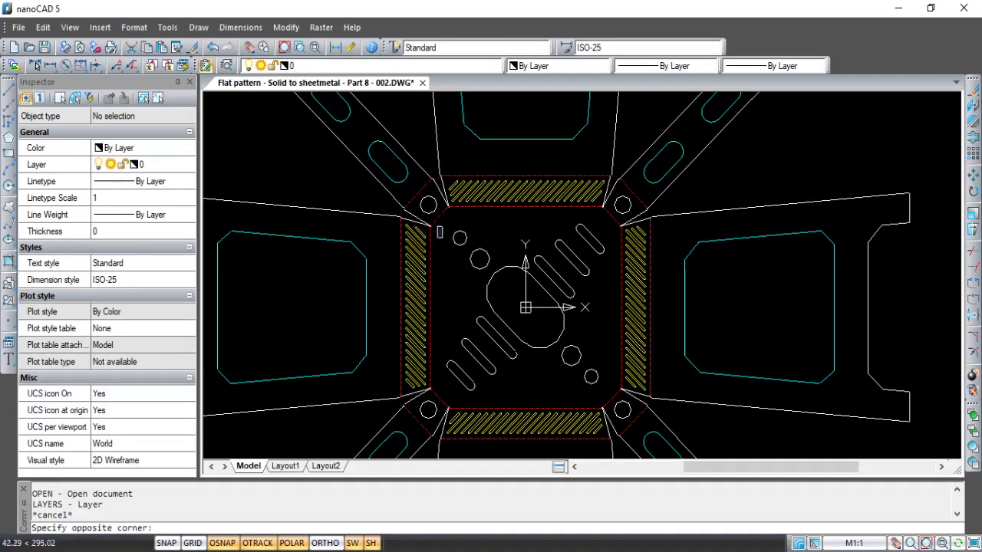
click(608, 391)
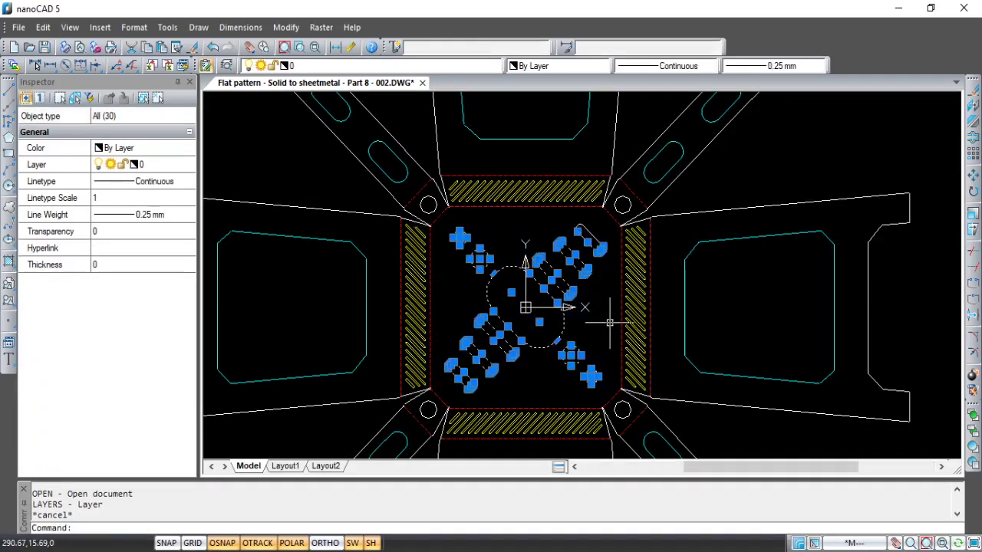
click(562, 216)
click(611, 267)
click(428, 204)
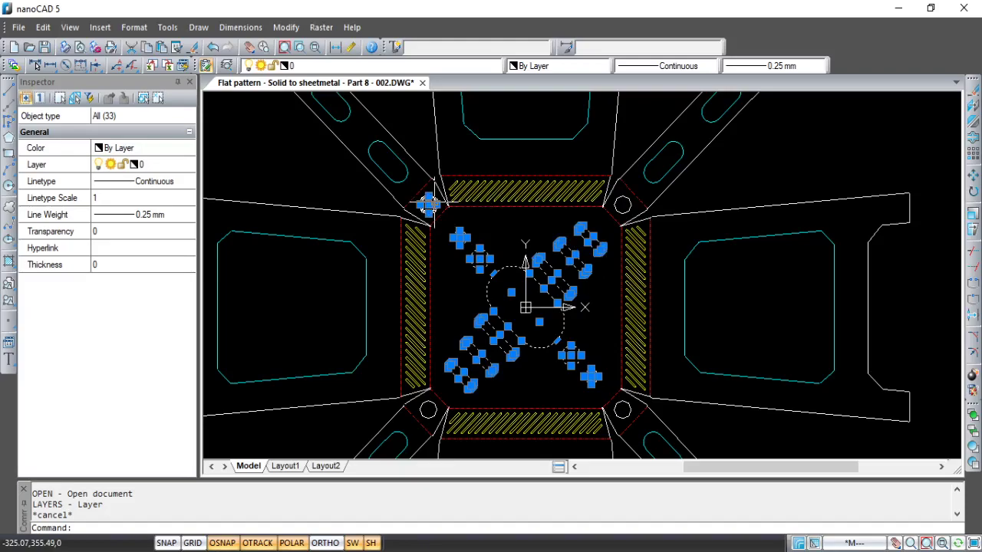
click(428, 410)
click(622, 411)
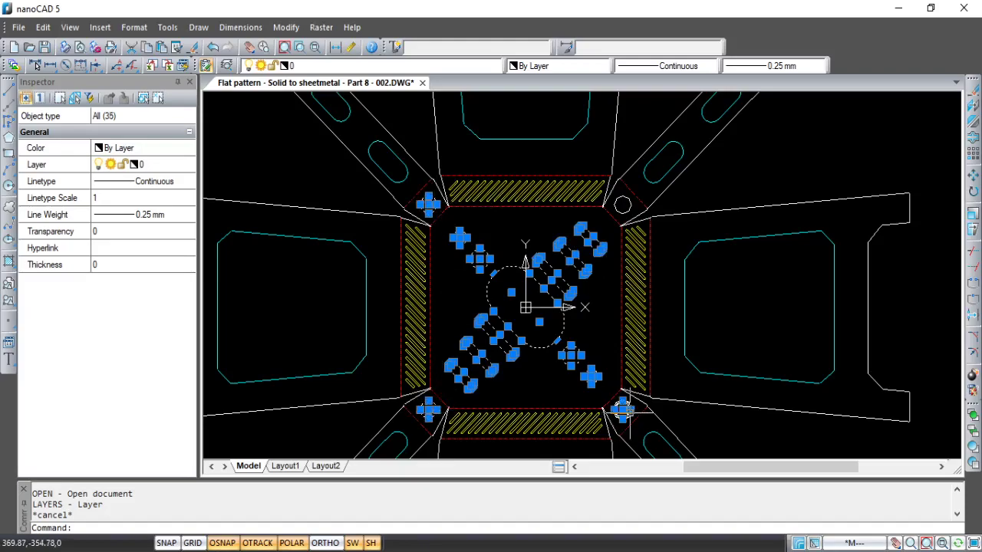
click(622, 203)
click(483, 66)
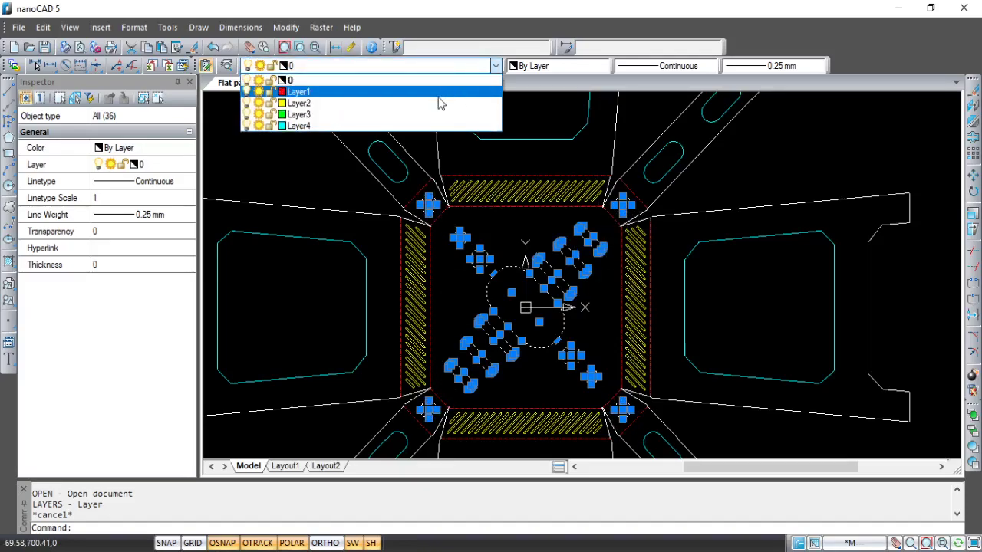
click(421, 112)
key(Escape)
scroll(606, 268, down, 2)
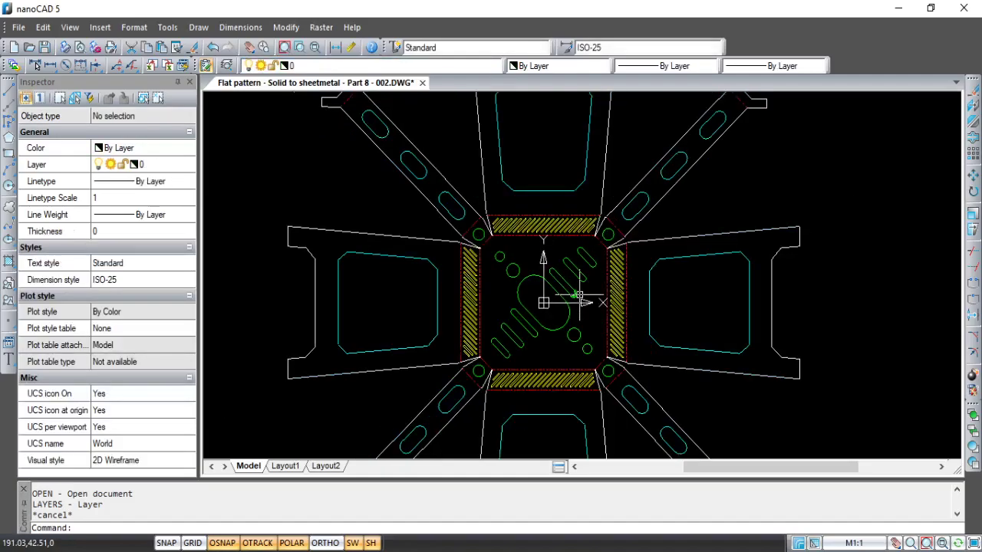
scroll(614, 265, down, 3)
Add an overall vertical dimension from the part's topmost to bottommost point, left of the part.
text(dim)
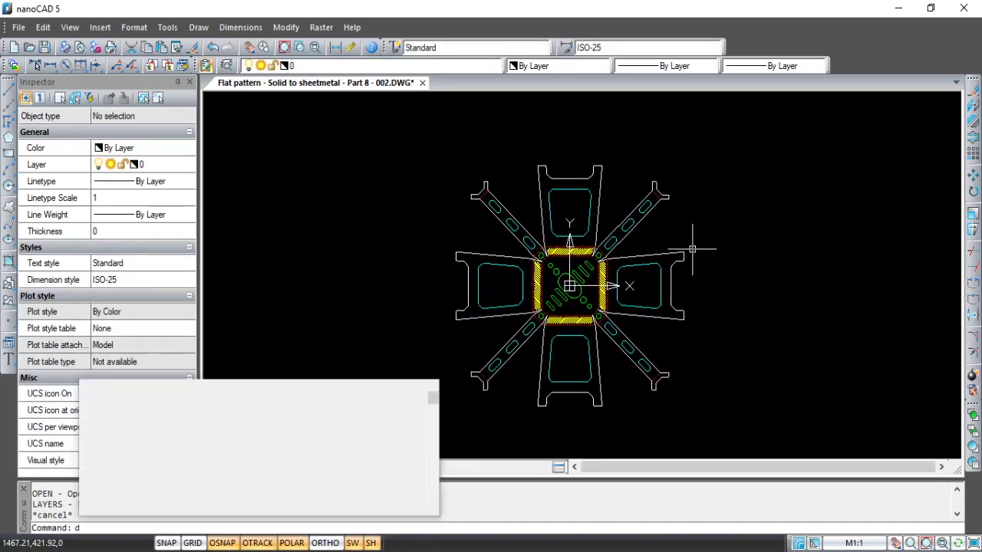
key(Return)
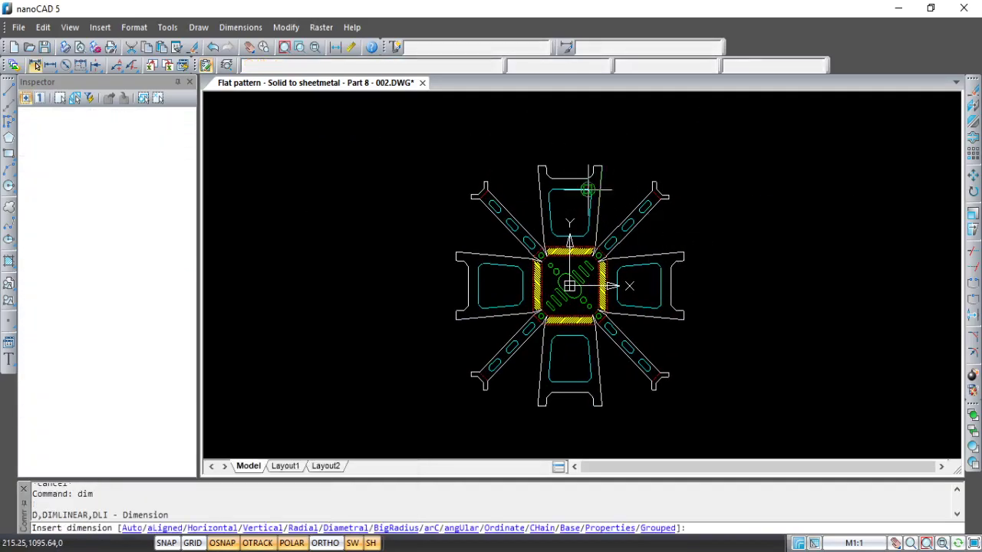
scroll(579, 188, up, 3)
scroll(635, 144, up, 3)
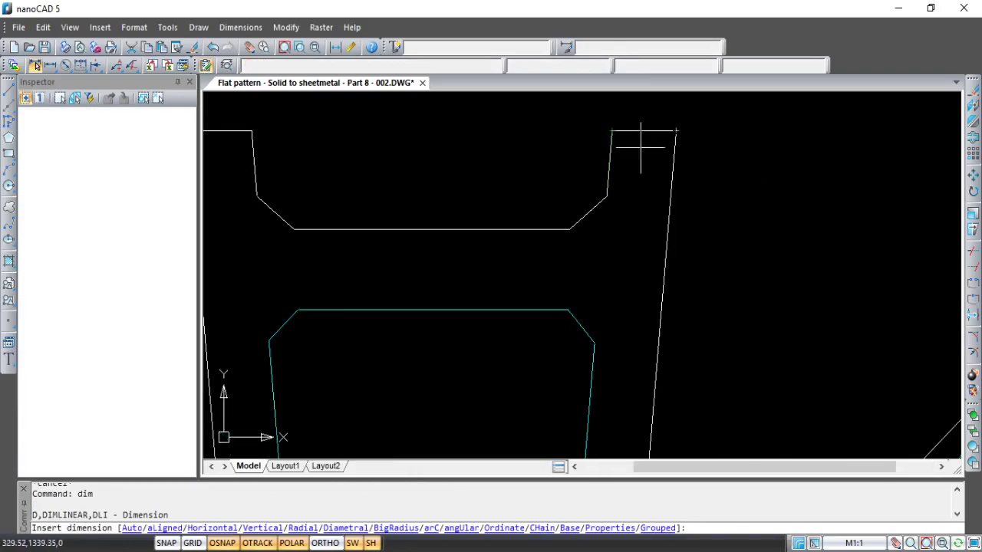
click(650, 132)
scroll(650, 132, down, 5)
scroll(631, 164, up, 2)
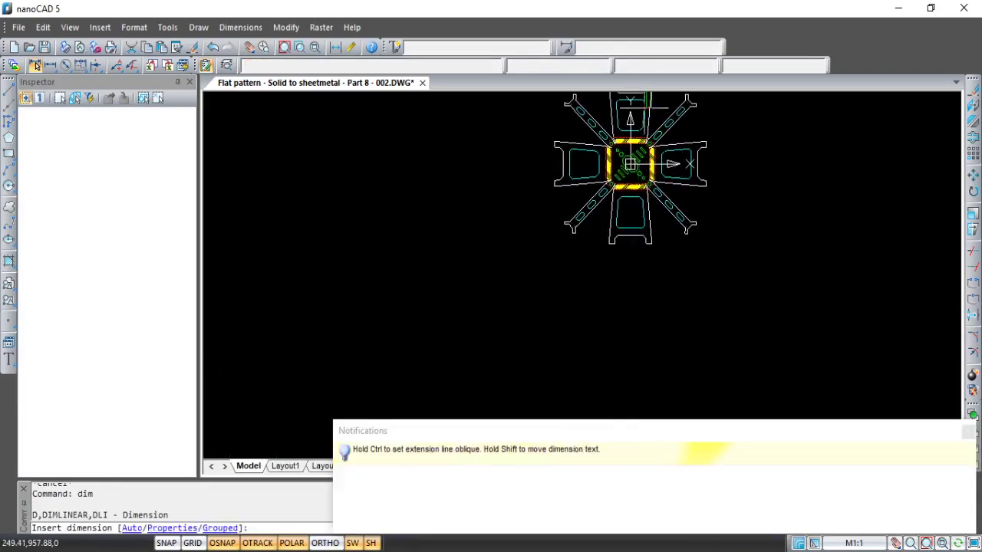
scroll(636, 284, up, 2)
scroll(586, 203, down, 1)
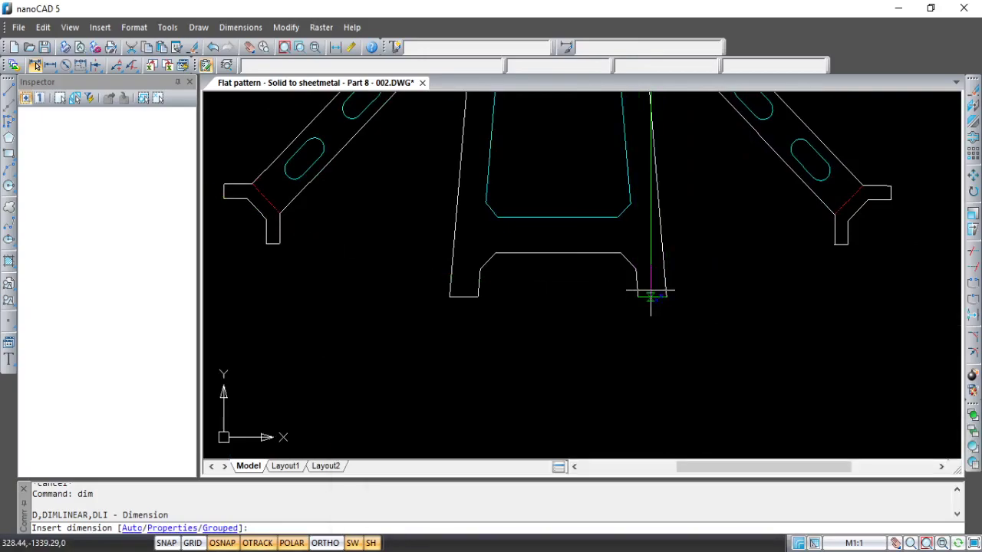
scroll(503, 227, down, 4)
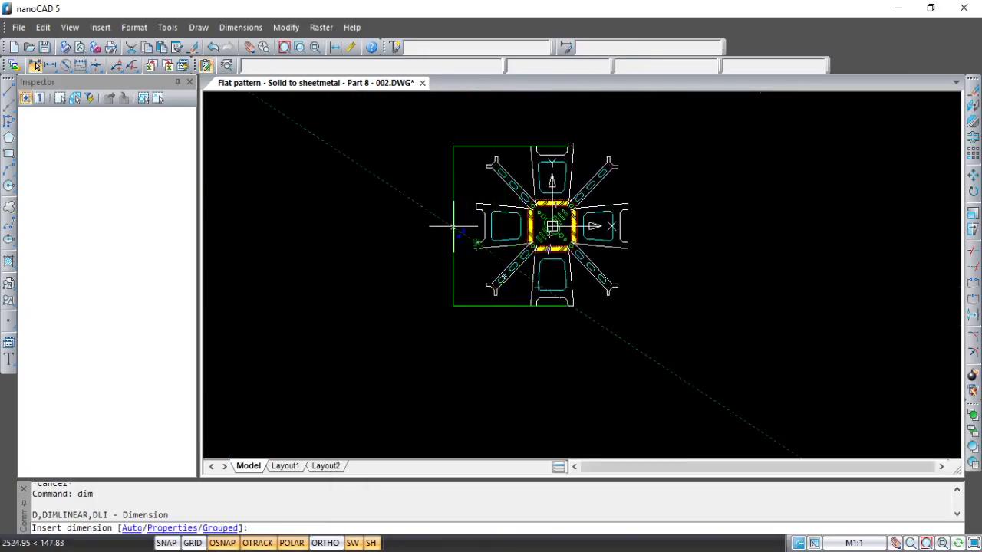
click(450, 220)
Add the overall horizontal dimension across the leftmost and rightmost edges, above the part.
scroll(460, 286, up, 4)
scroll(460, 285, up, 4)
click(351, 246)
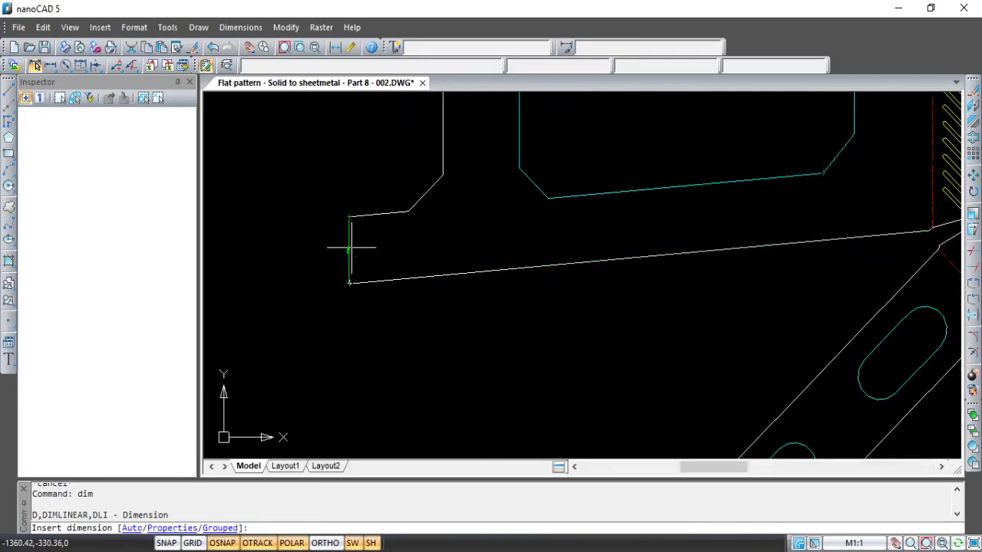
scroll(351, 246, down, 4)
scroll(800, 284, up, 3)
scroll(357, 253, up, 1)
scroll(460, 237, up, 2)
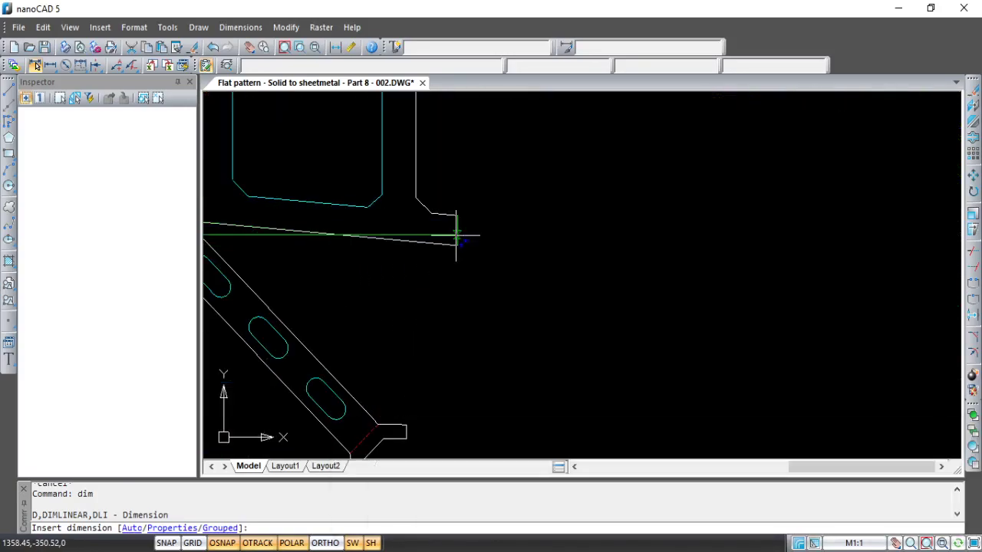
scroll(405, 219, down, 3)
scroll(410, 251, down, 2)
click(384, 213)
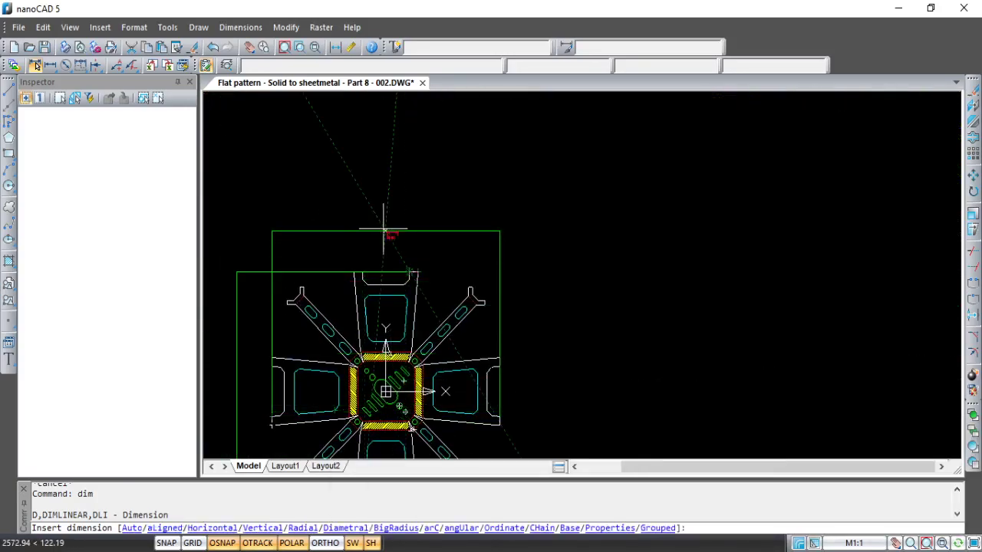
key(Escape)
scroll(383, 212, down, 3)
scroll(384, 254, up, 4)
scroll(384, 254, up, 2)
scroll(394, 230, up, 3)
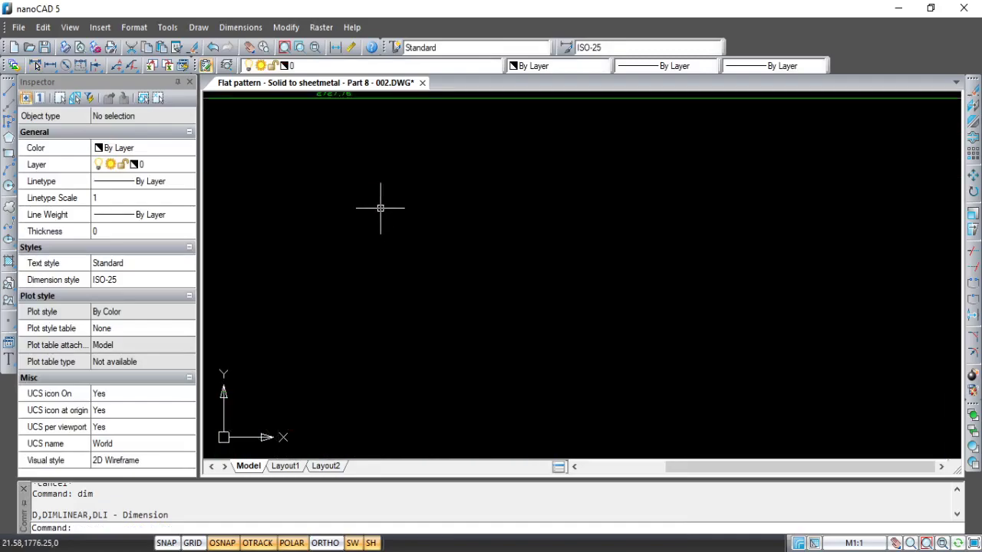
scroll(407, 291, down, 2)
scroll(405, 300, down, 2)
scroll(405, 300, down, 2)
scroll(466, 294, down, 2)
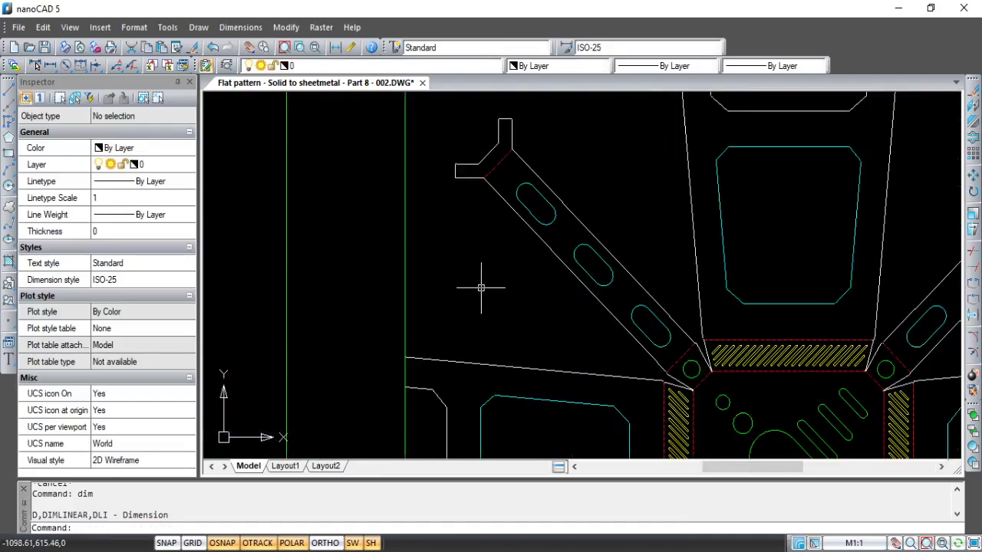
scroll(480, 278, up, 1)
scroll(419, 291, up, 3)
scroll(367, 261, up, 2)
scroll(366, 261, down, 2)
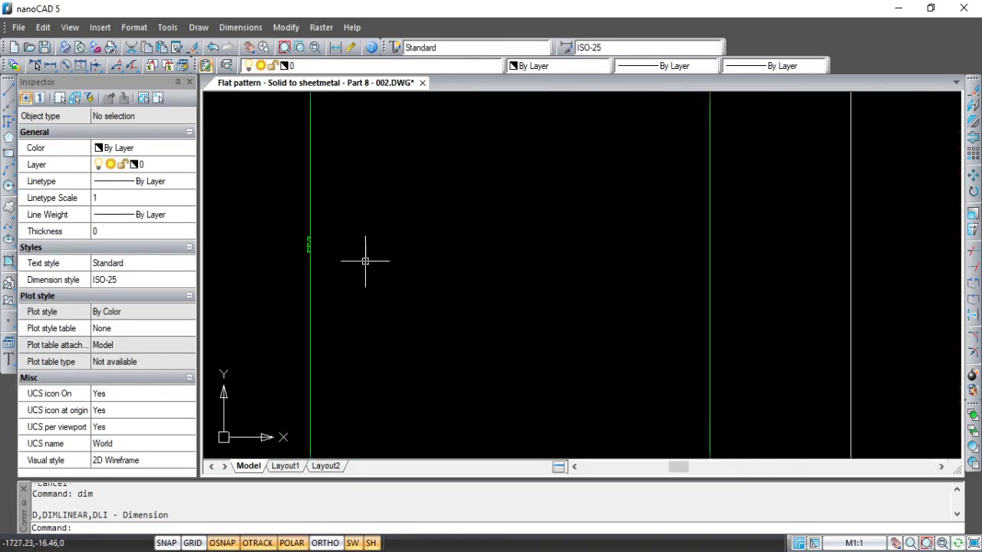
scroll(366, 261, down, 4)
mouse_move(629, 275)
middle_down()
mouse_move(528, 315)
mouse_move(508, 306)
middle_up()
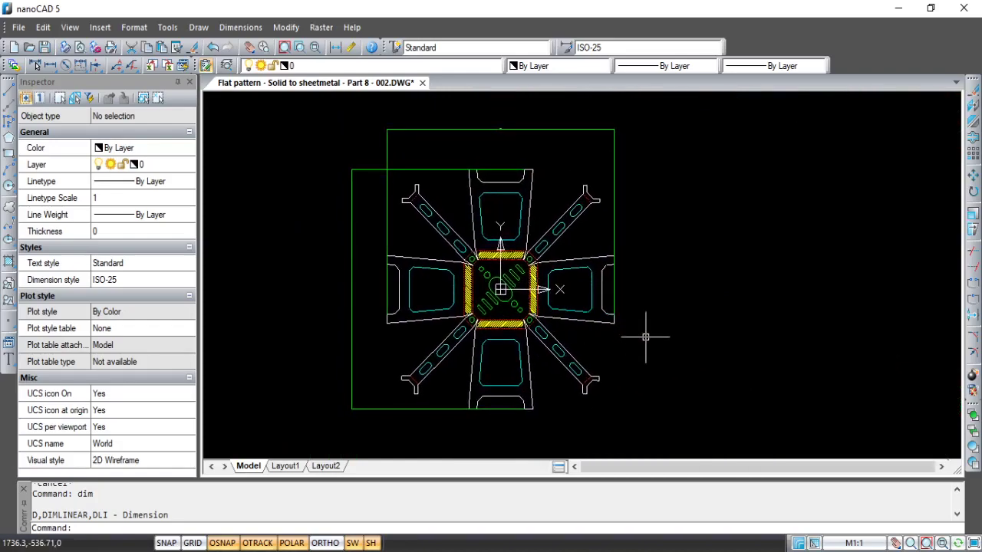
middle_drag(648, 336, 628, 337)
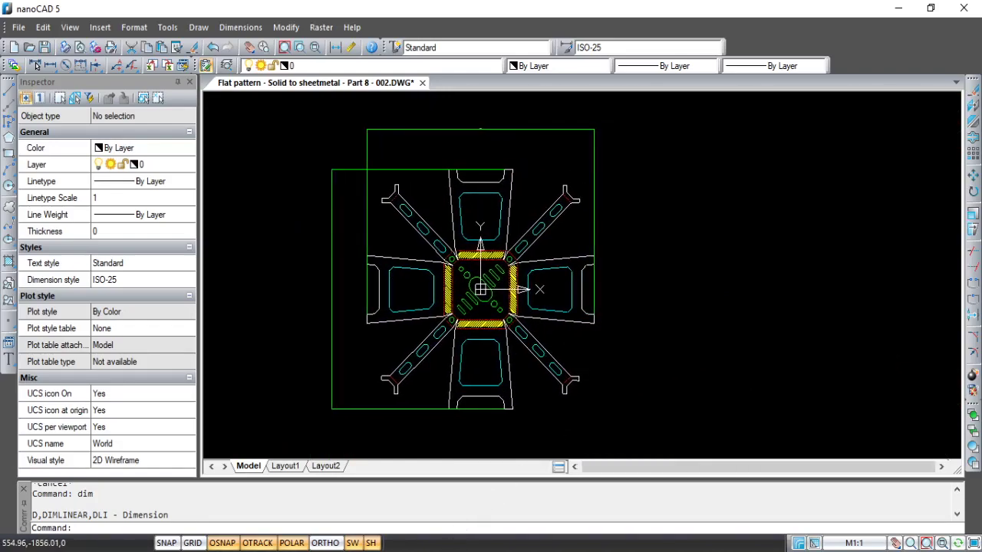
Write a note: DWG file ready for laser cutting fabrication, thanks for watching, Enjoy !
text(<< this)
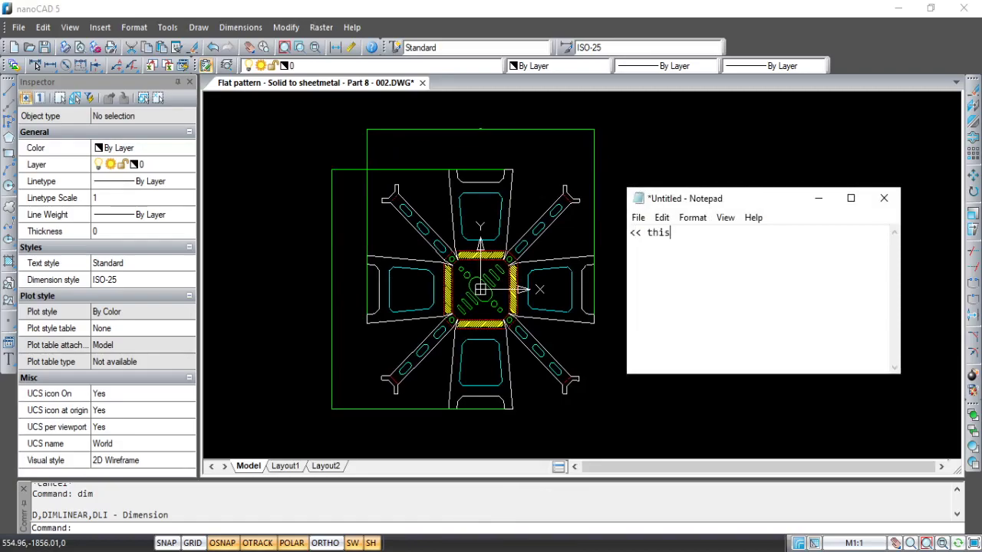
text( DWG file is r)
text(eady)
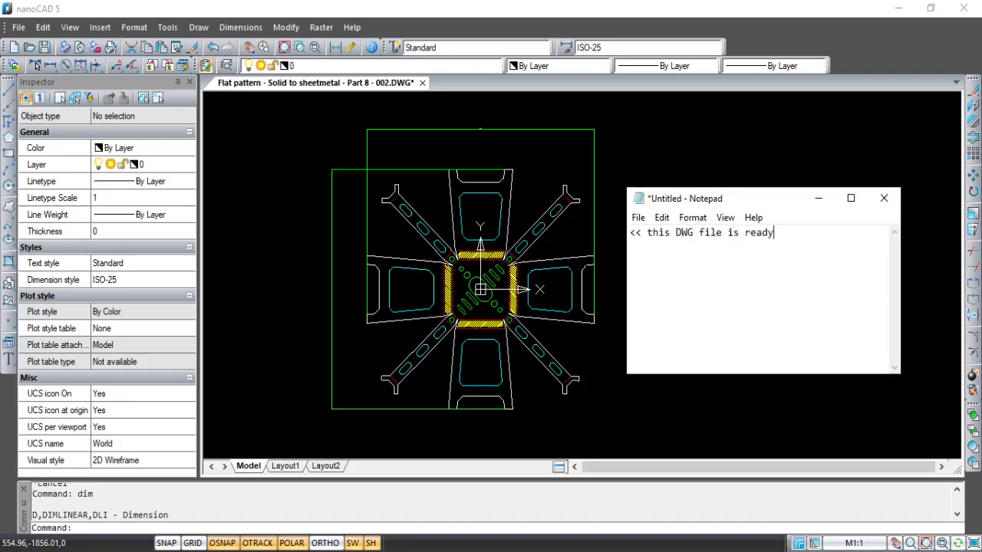
text( for laser c)
text(utting)
key(Return)
text(fabrication process)
text(thank you for watching th)
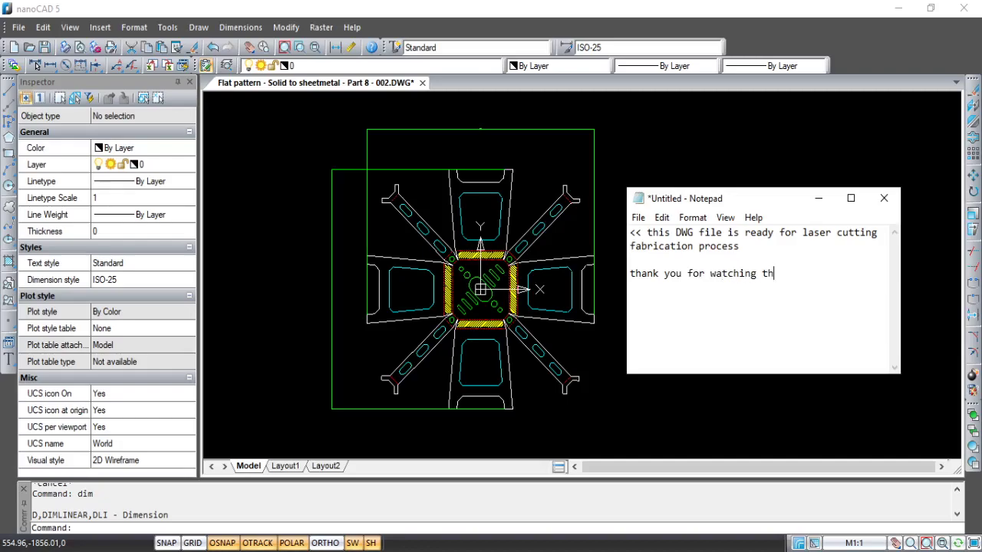
text(is v)
text(ideo  E)
text(njoy !)
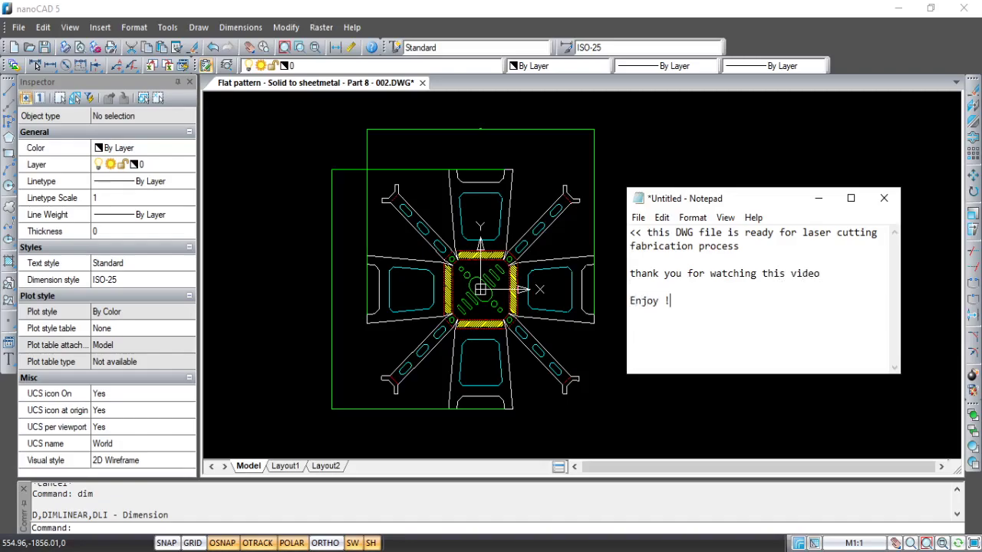